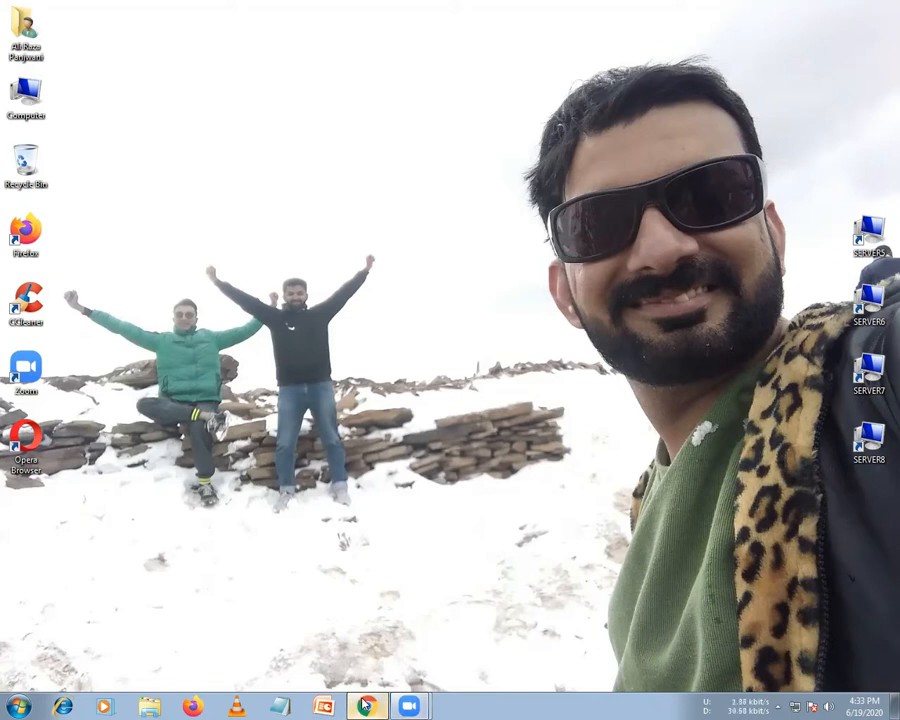
Launch Chrome and load the YouTube home page from the bookmarks bar
click(365, 706)
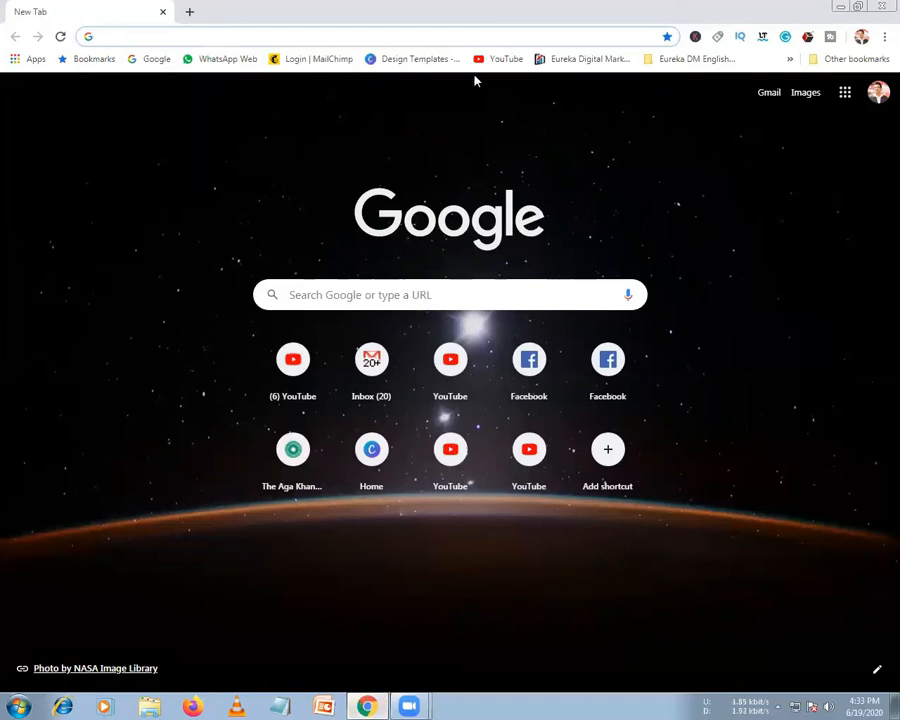
click(400, 38)
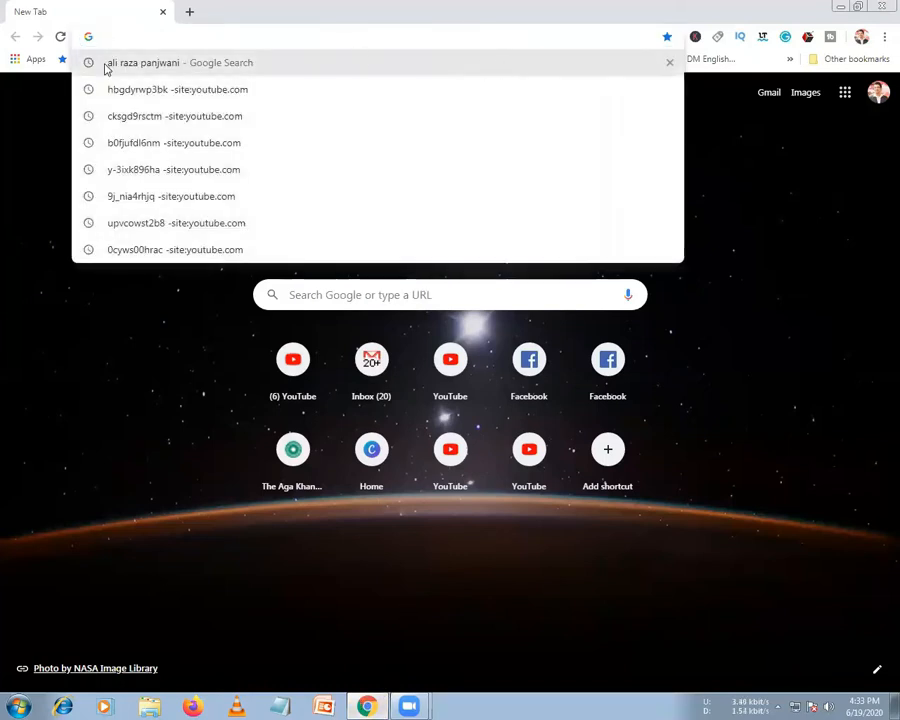
click(2, 234)
click(508, 62)
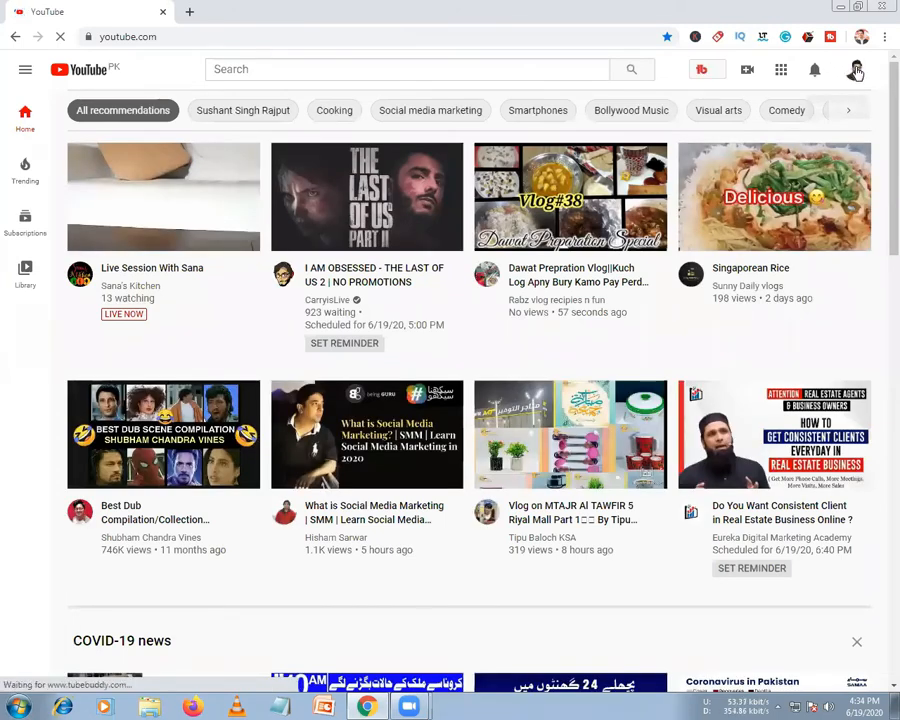
Open 'Your channel' from the avatar menu and view its 240 watch hours and 478 subscribers
click(856, 70)
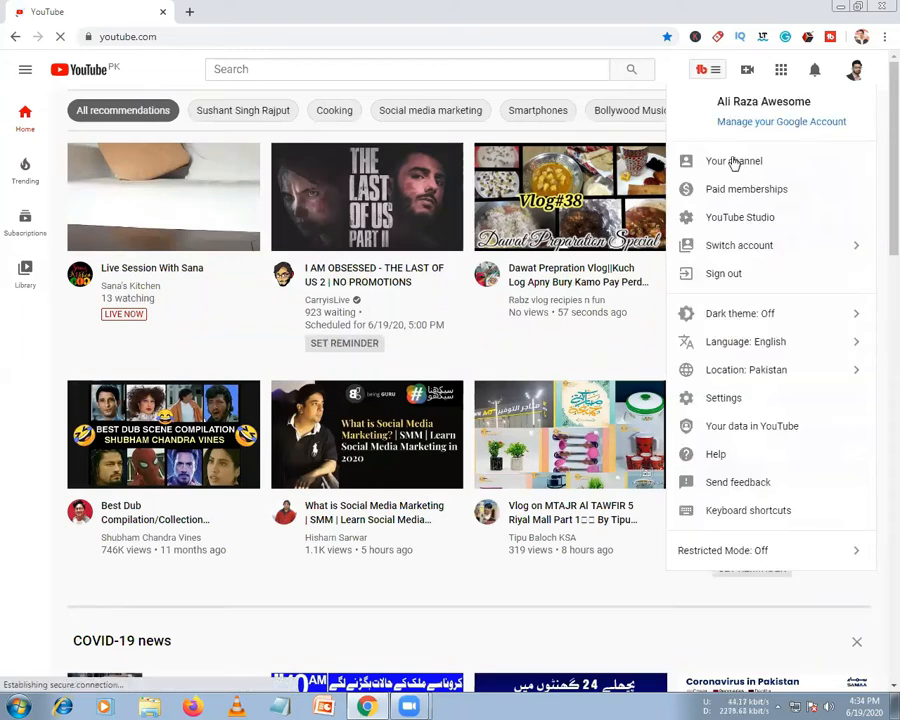
click(734, 162)
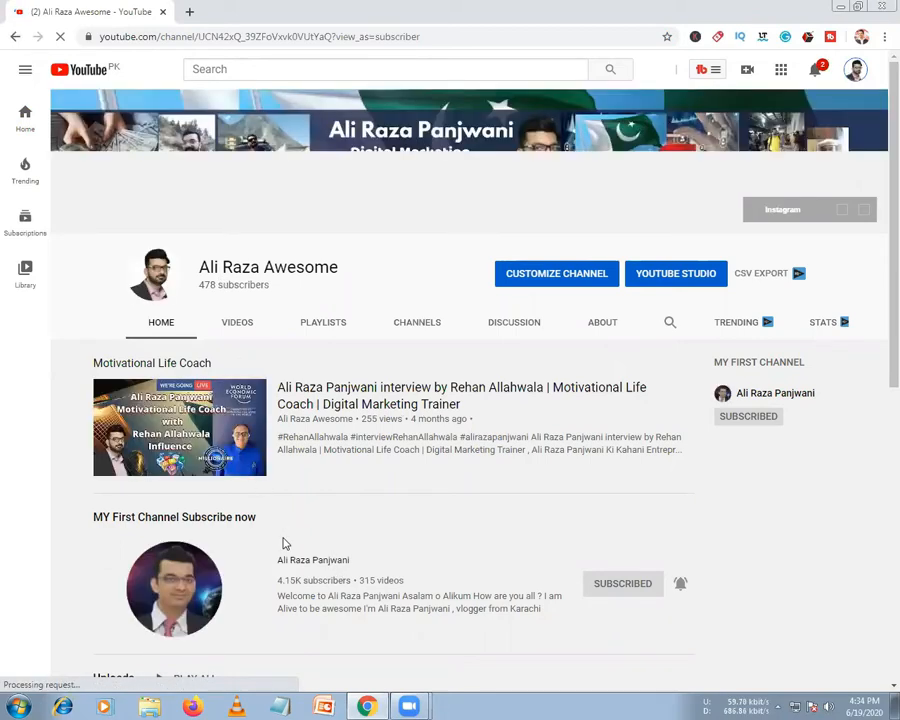
scroll(285, 543, down, 1)
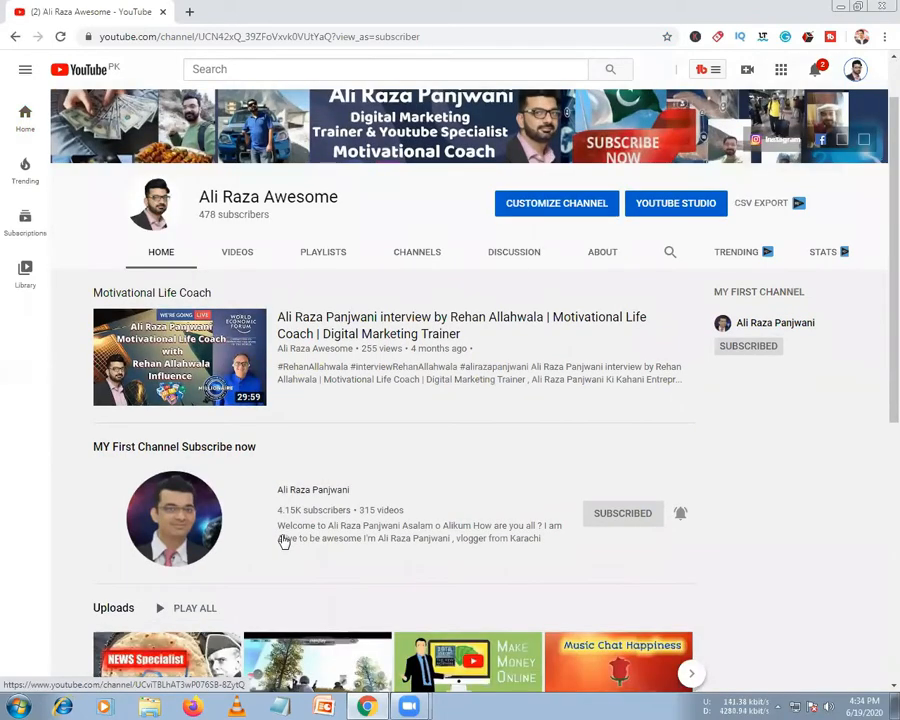
scroll(285, 541, down, 4)
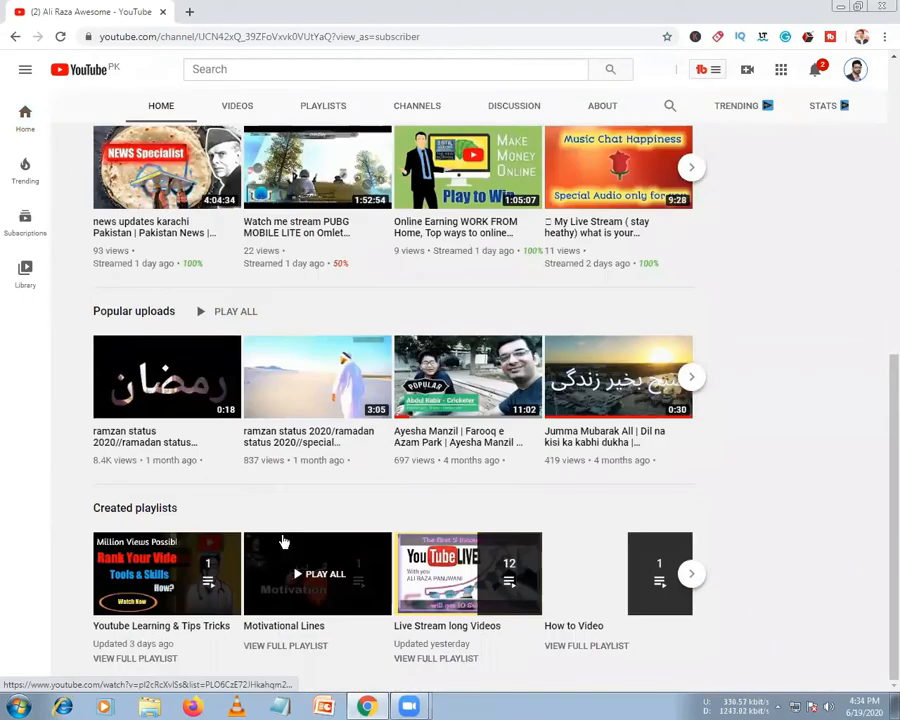
scroll(300, 510, up, 6)
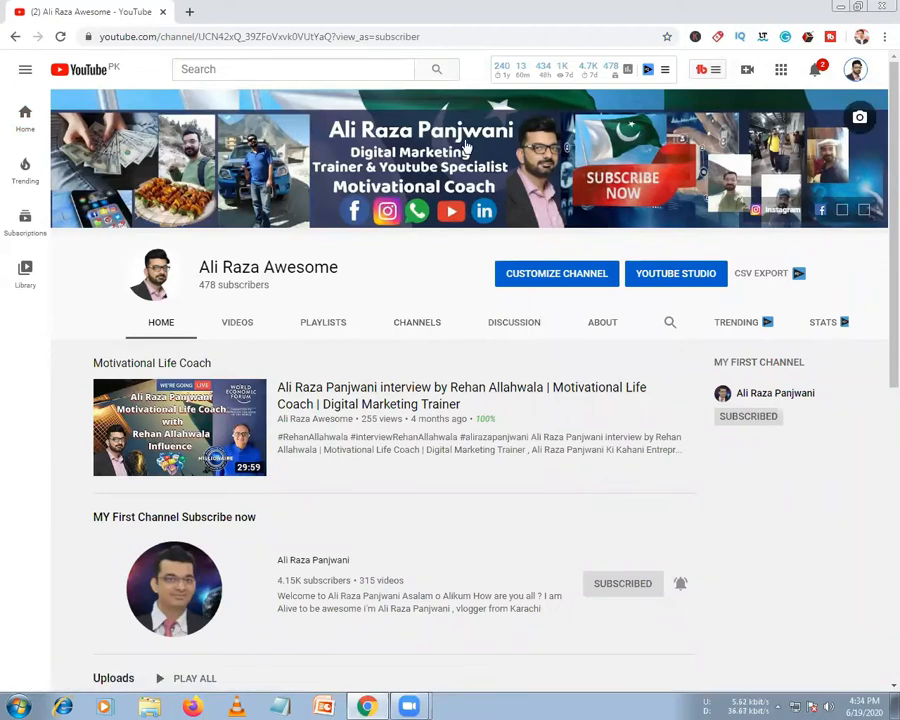
click(508, 76)
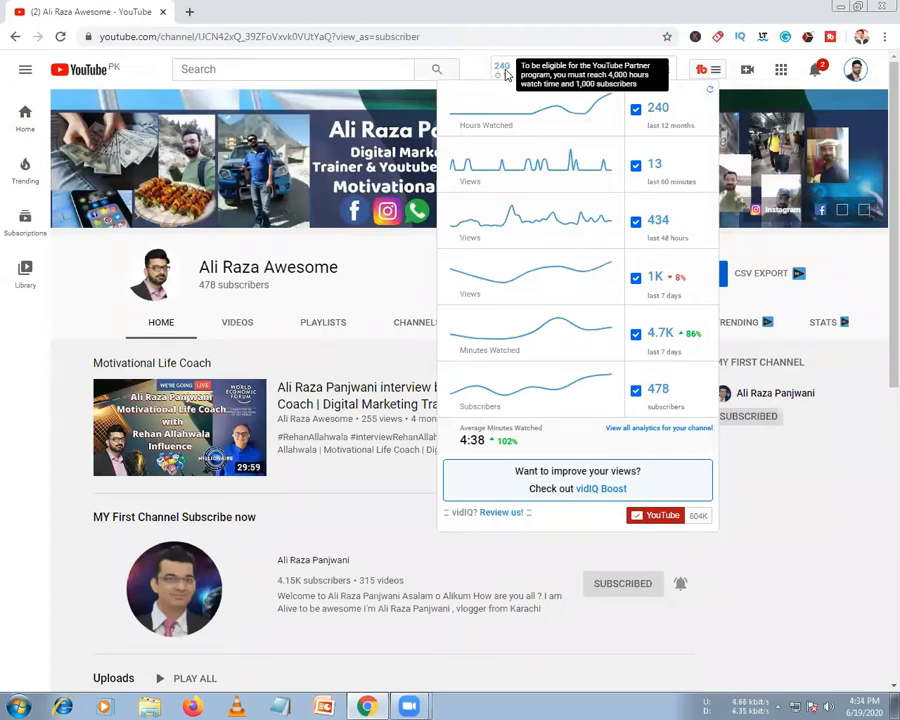
mouse_move(609, 109)
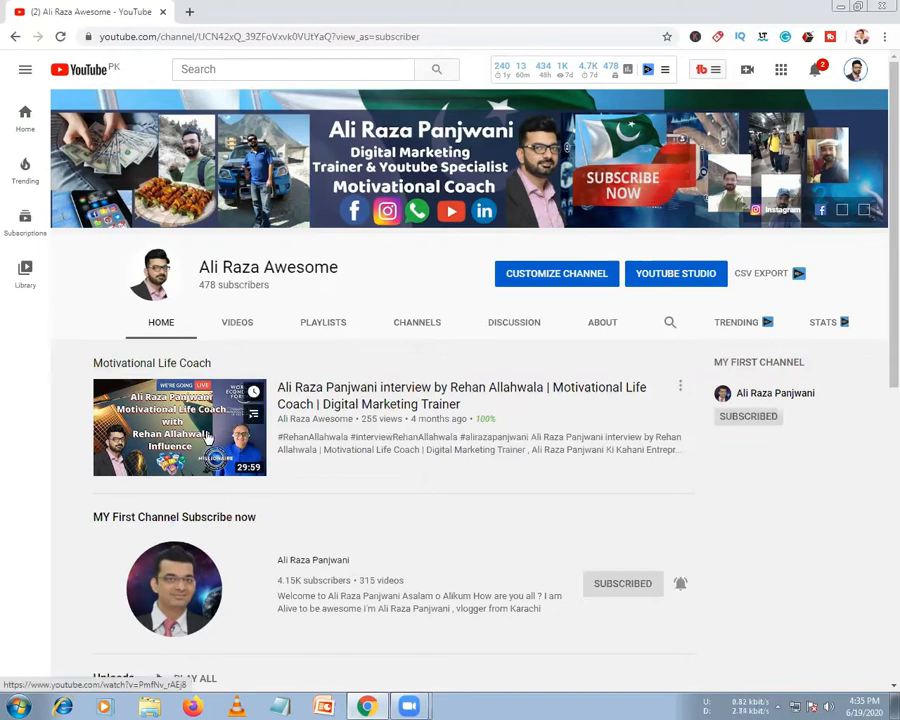
scroll(208, 437, down, 2)
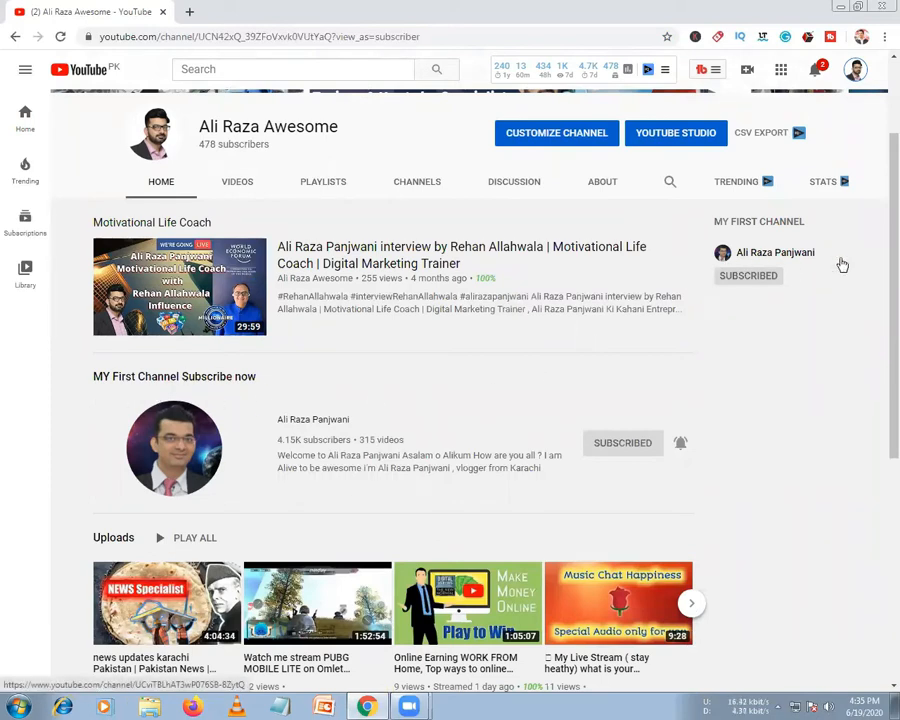
Scroll the channel Home tab, then browse all uploads on the VIDEOS tab
scroll(300, 380, down, 4)
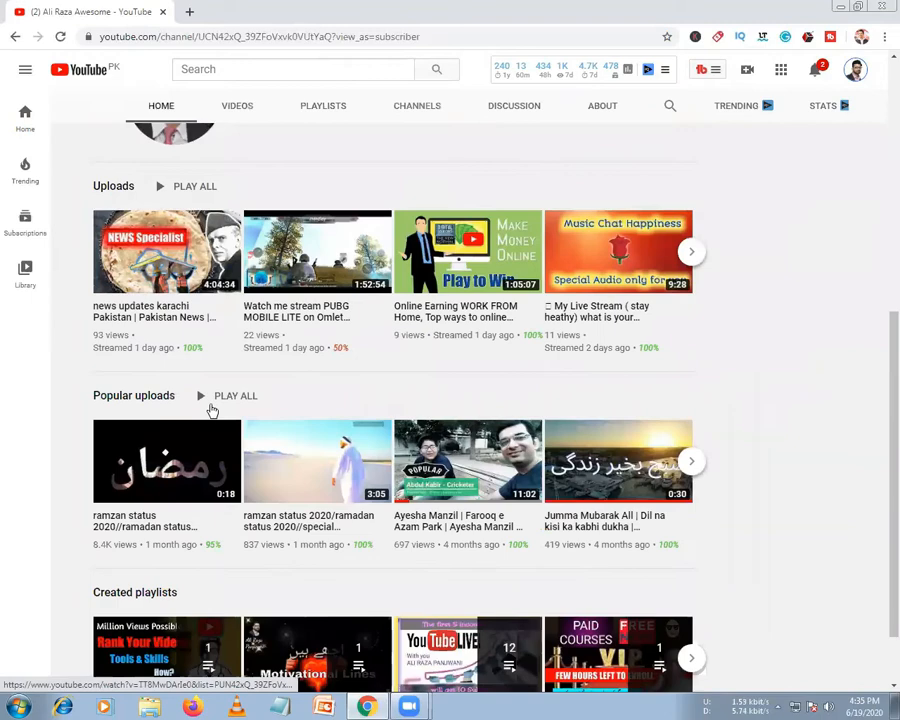
scroll(212, 410, down, 1)
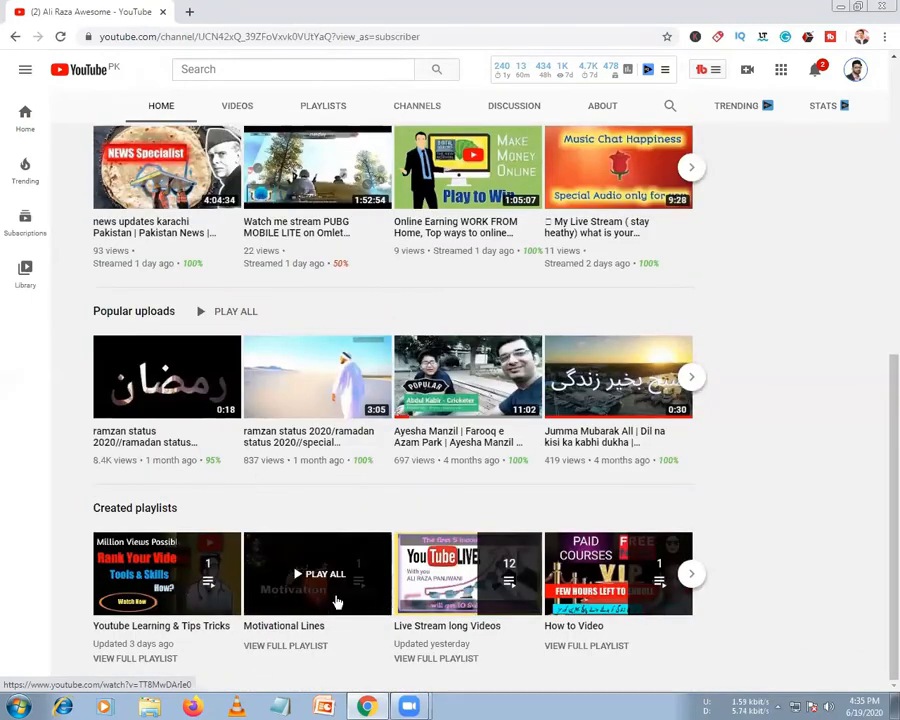
scroll(337, 600, up, 5)
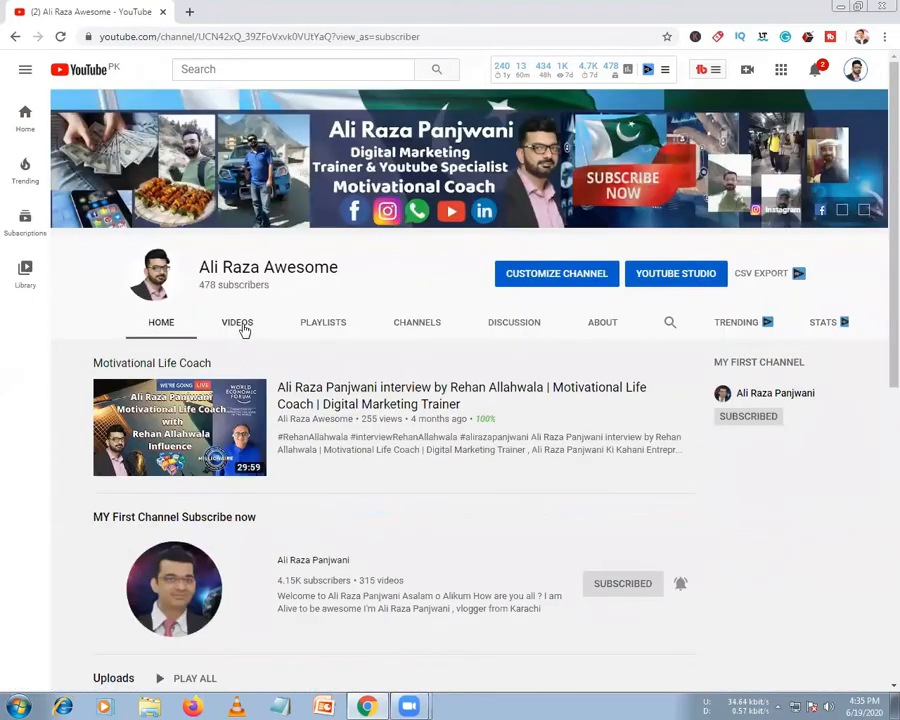
click(240, 324)
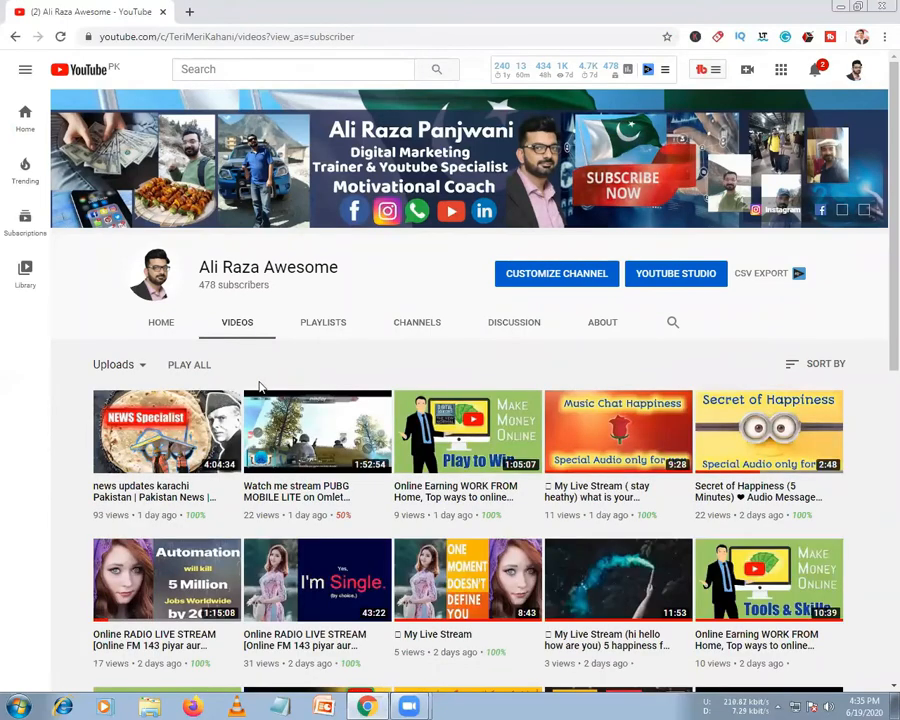
scroll(259, 388, down, 10)
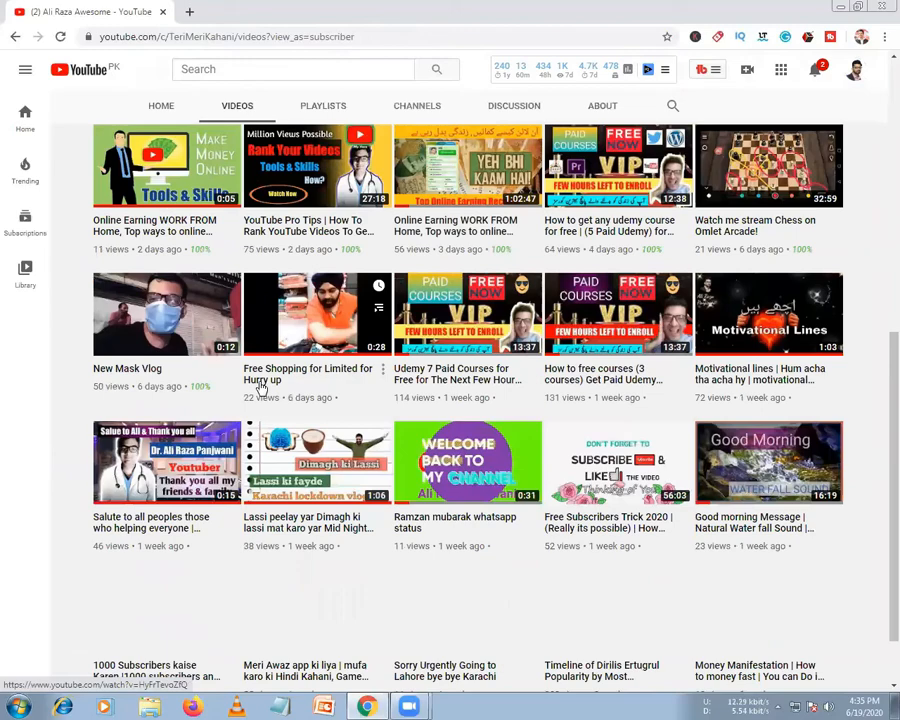
scroll(262, 388, down, 2)
scroll(299, 405, down, 6)
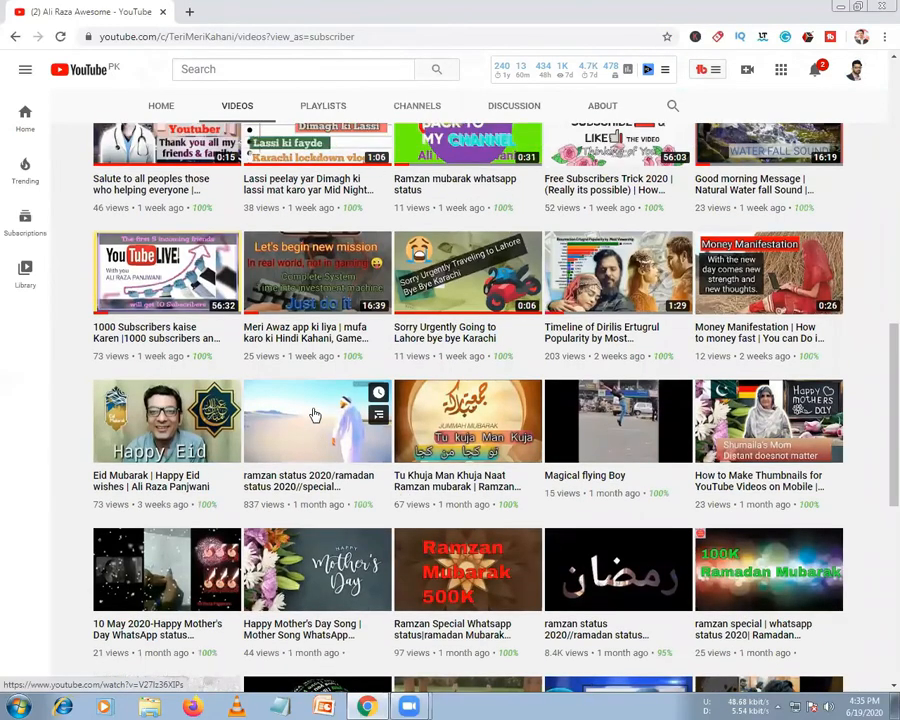
Return to the top and switch to the PLAYLISTS tab
scroll(315, 400, up, 15)
scroll(315, 300, up, 3)
click(323, 326)
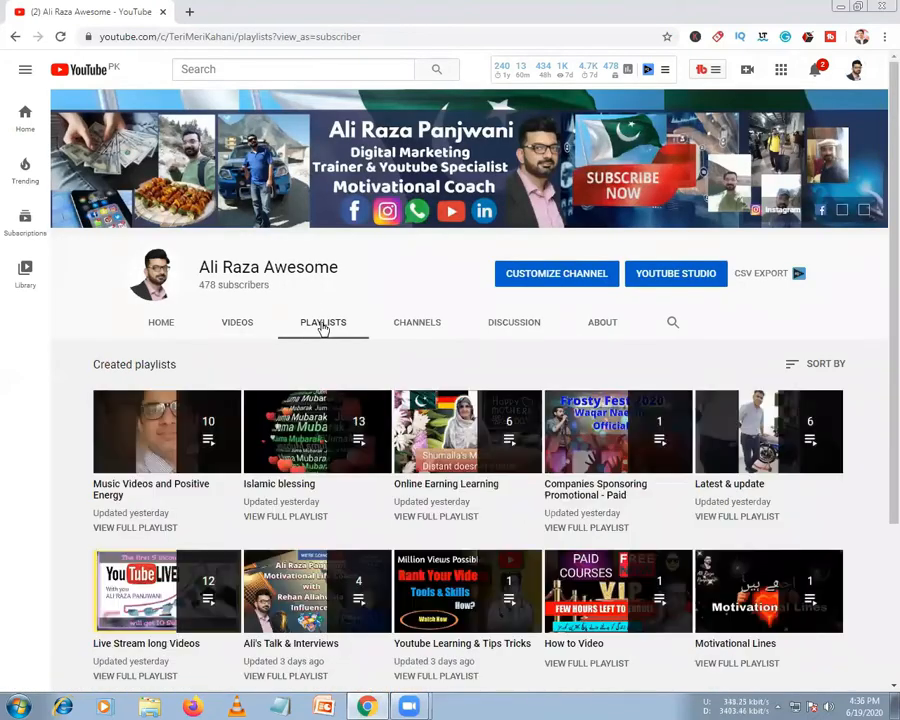
Page through the Subscriptions carousel on CHANNELS, then open the Discussion tab with 3 comments
scroll(315, 398, down, 3)
scroll(360, 370, up, 3)
click(424, 322)
scroll(421, 390, down, 2)
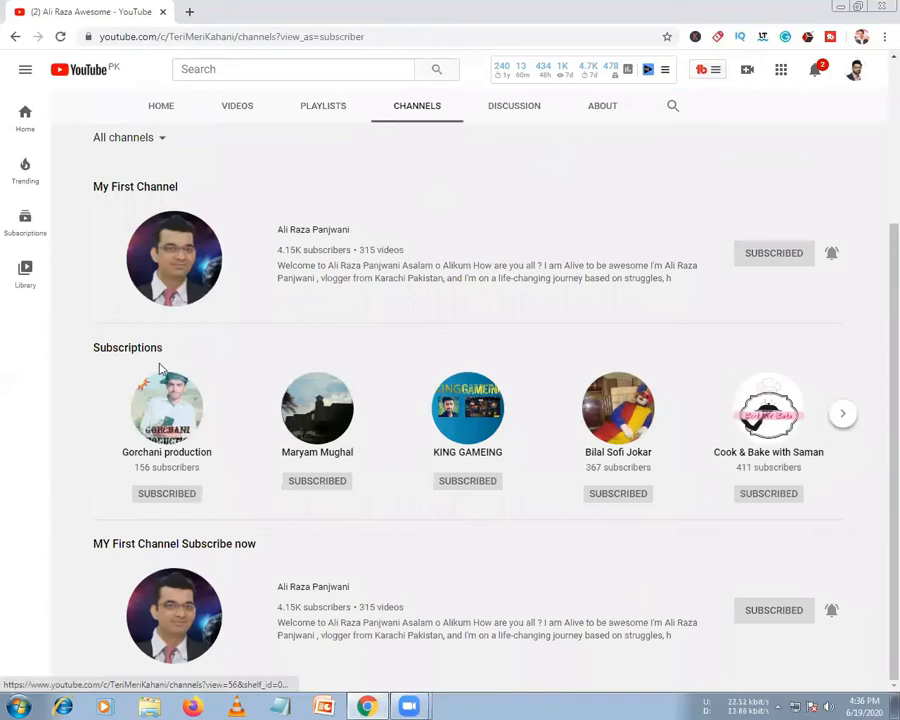
click(842, 414)
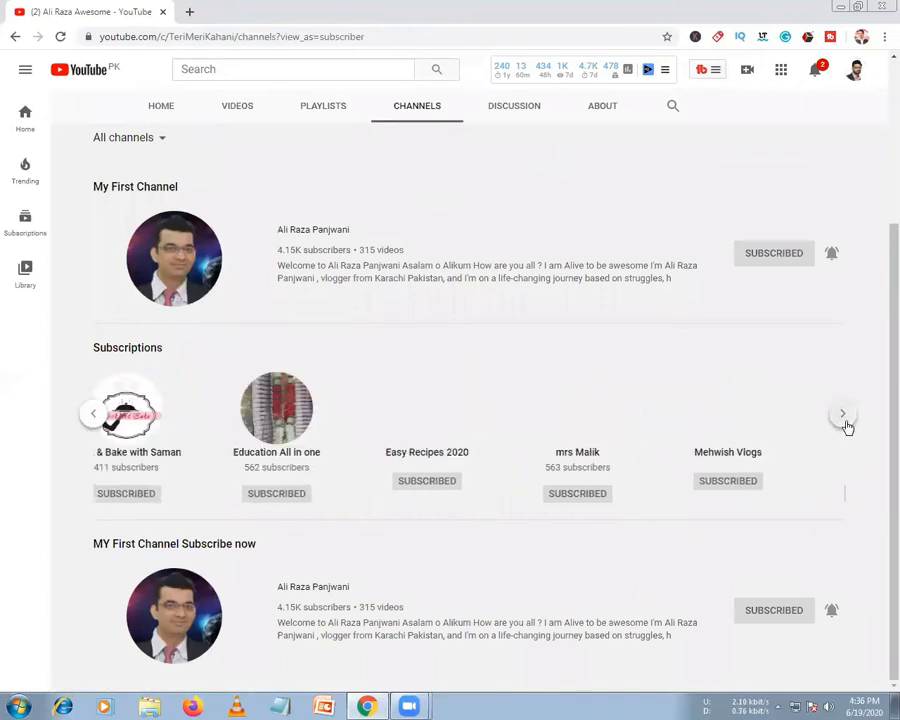
click(845, 423)
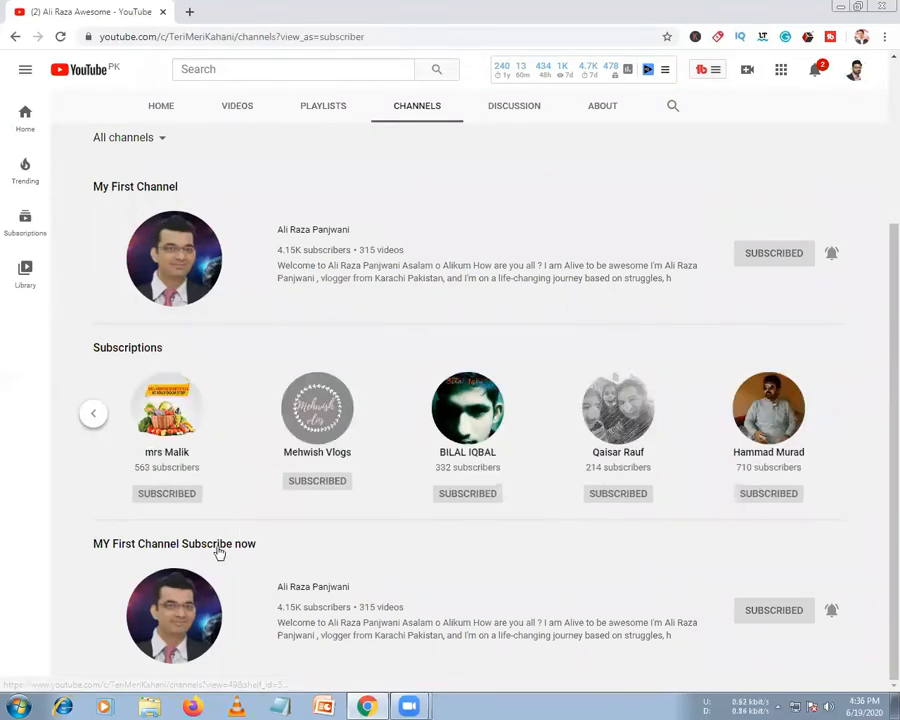
click(92, 418)
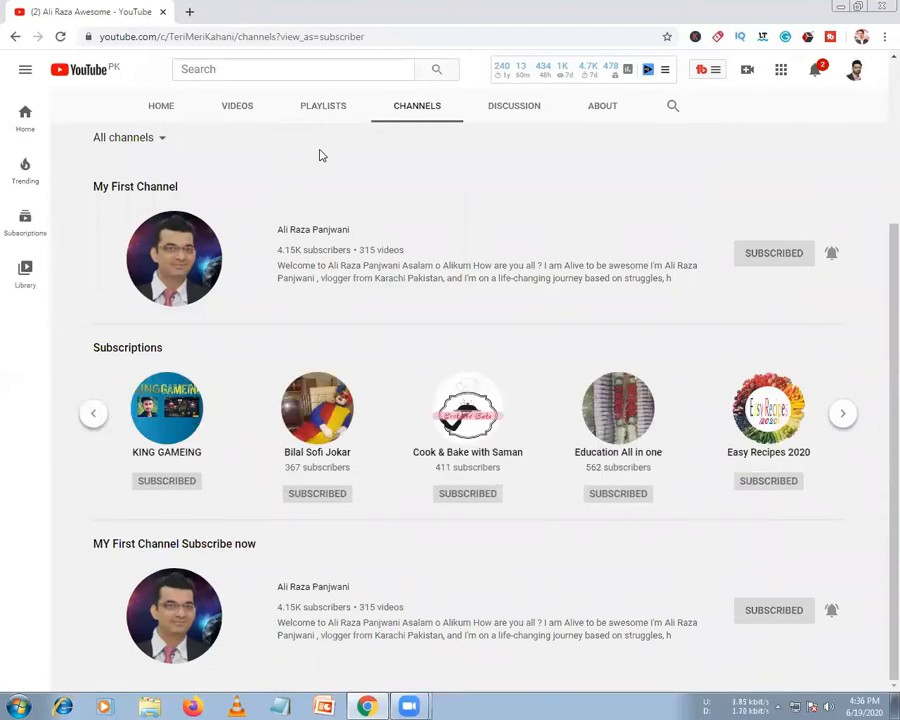
click(510, 112)
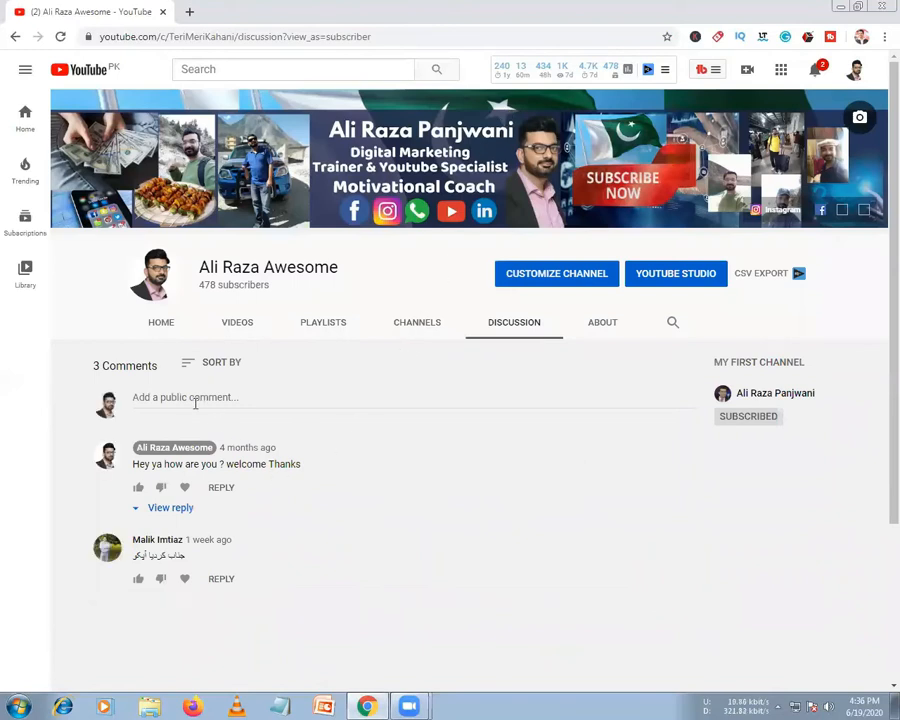
Like and heart the second comment and reply 'shukariya :)' to it
click(138, 579)
click(193, 579)
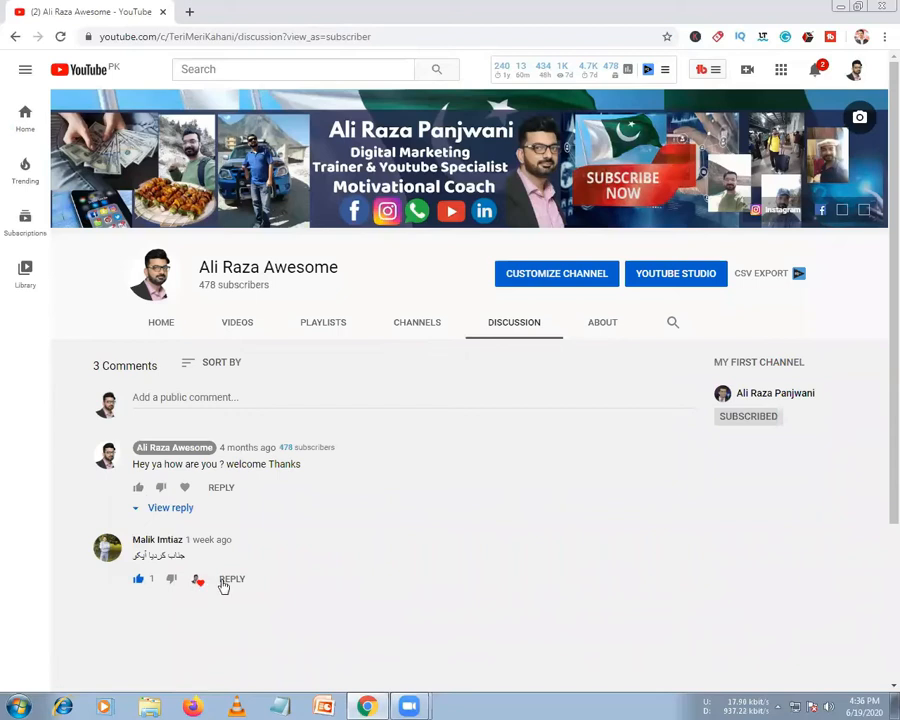
click(228, 582)
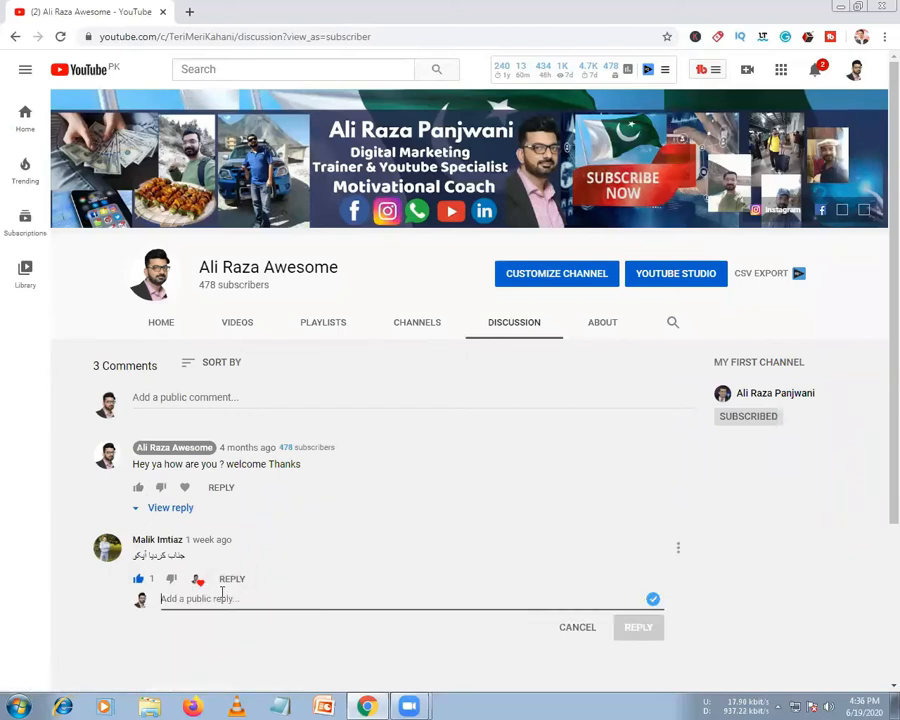
text(Y)
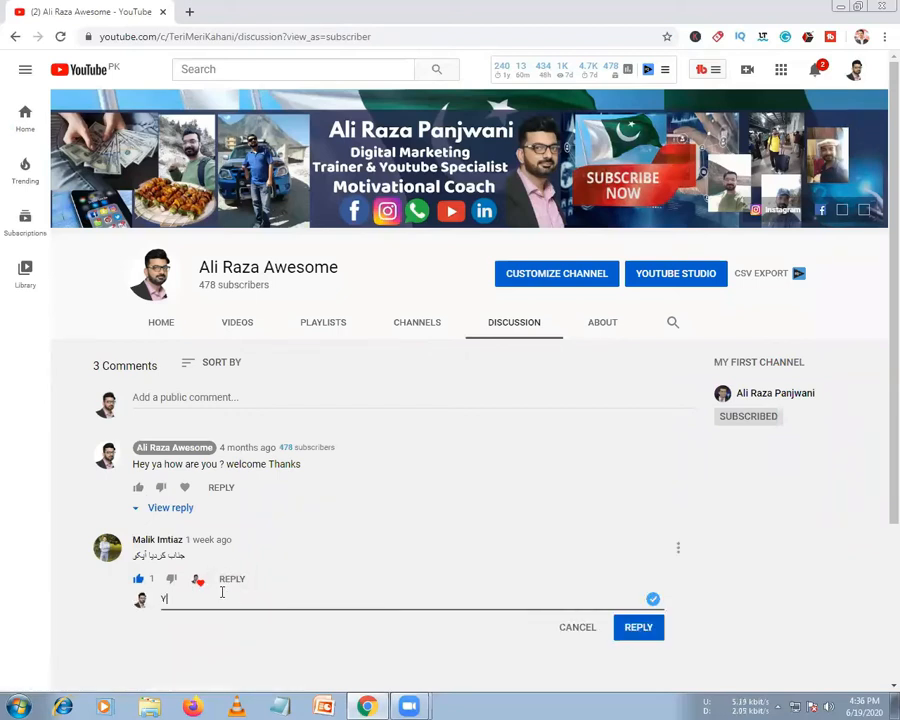
key(BackSpace)
text(sh)
text(ukariya : ))
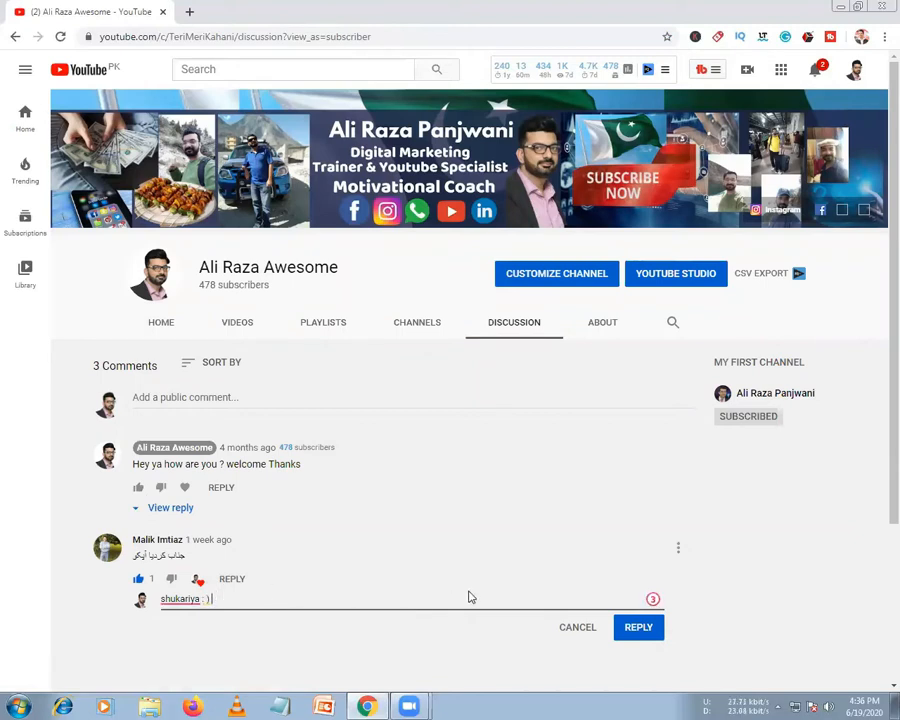
click(642, 637)
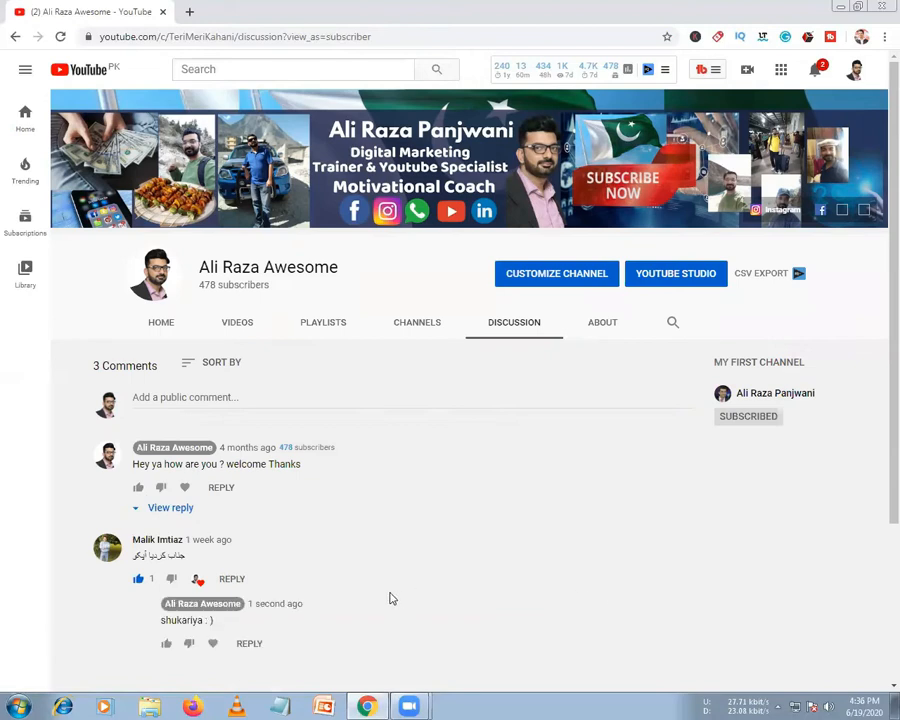
Post the reply 'app kesey ho ap' under the same comment, then open the About page
scroll(179, 541, down, 3)
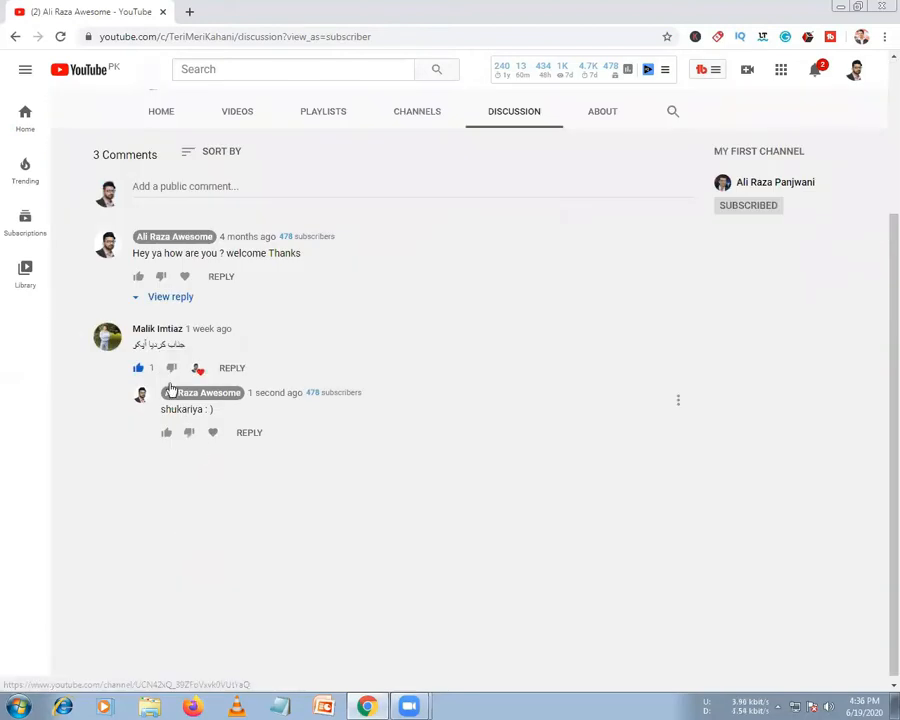
click(234, 368)
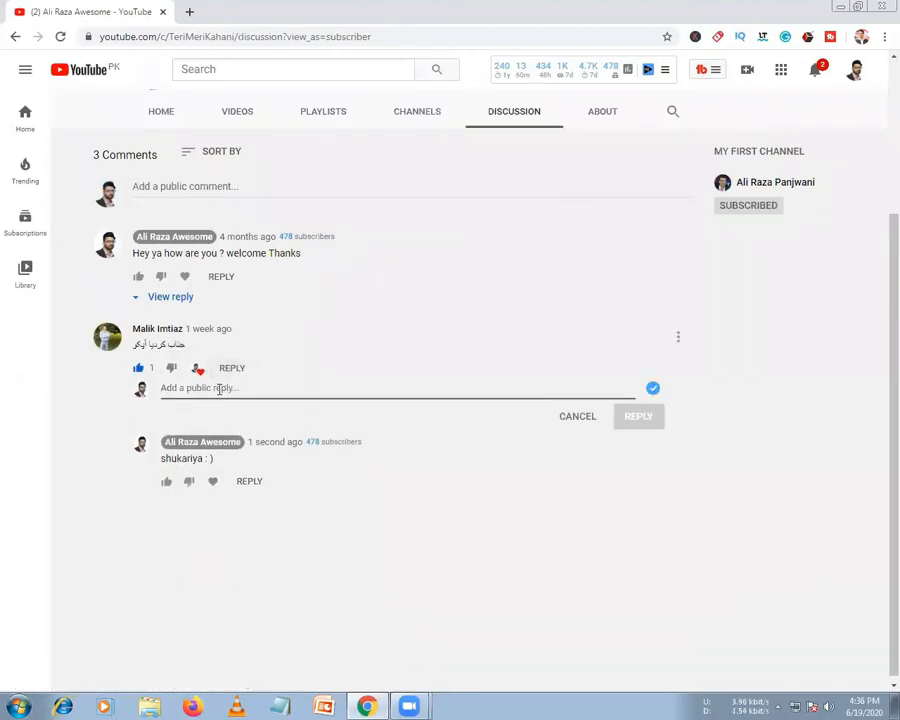
text(app kesey ho ap)
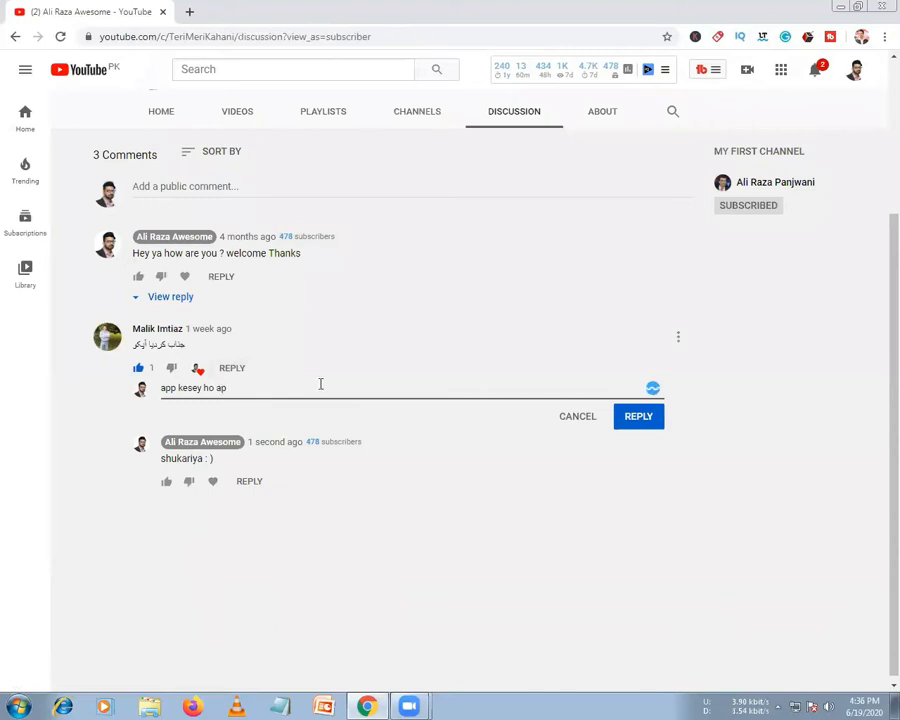
click(628, 414)
scroll(580, 350, up, 3)
click(602, 321)
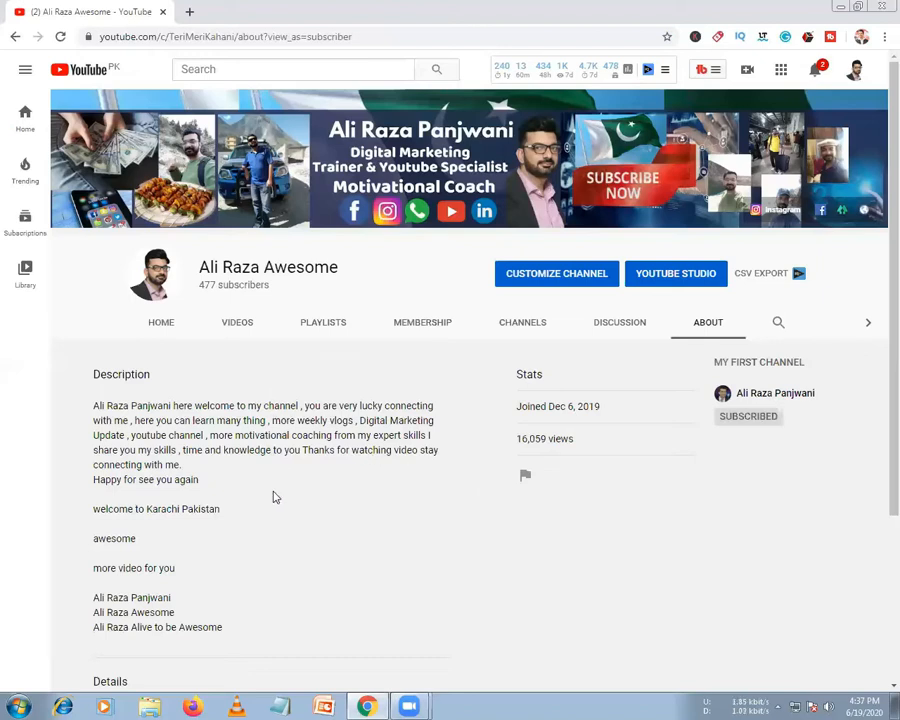
scroll(272, 494, down, 3)
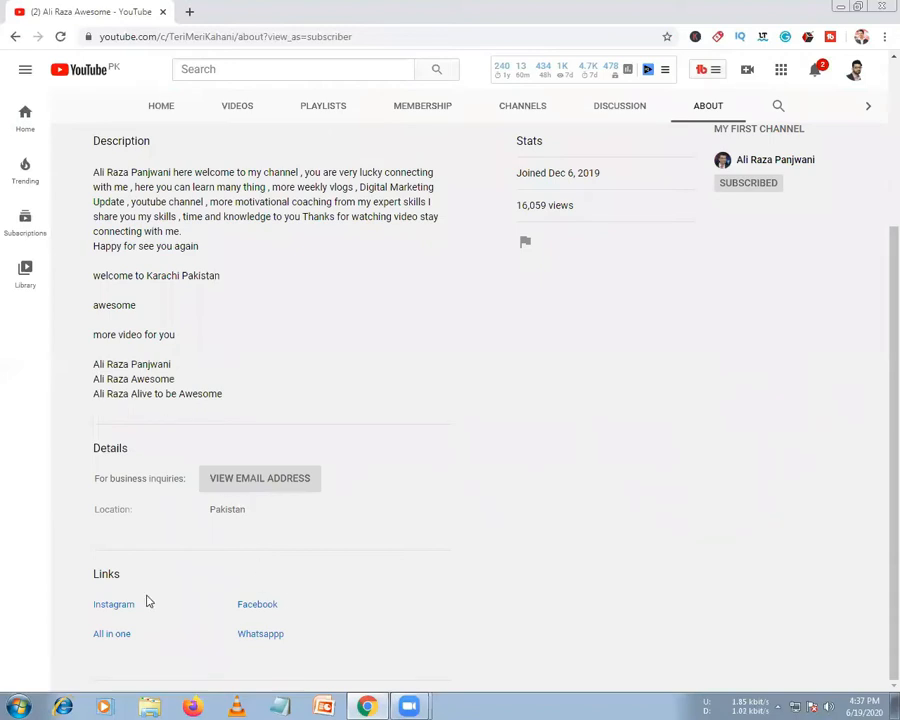
scroll(230, 625, up, 3)
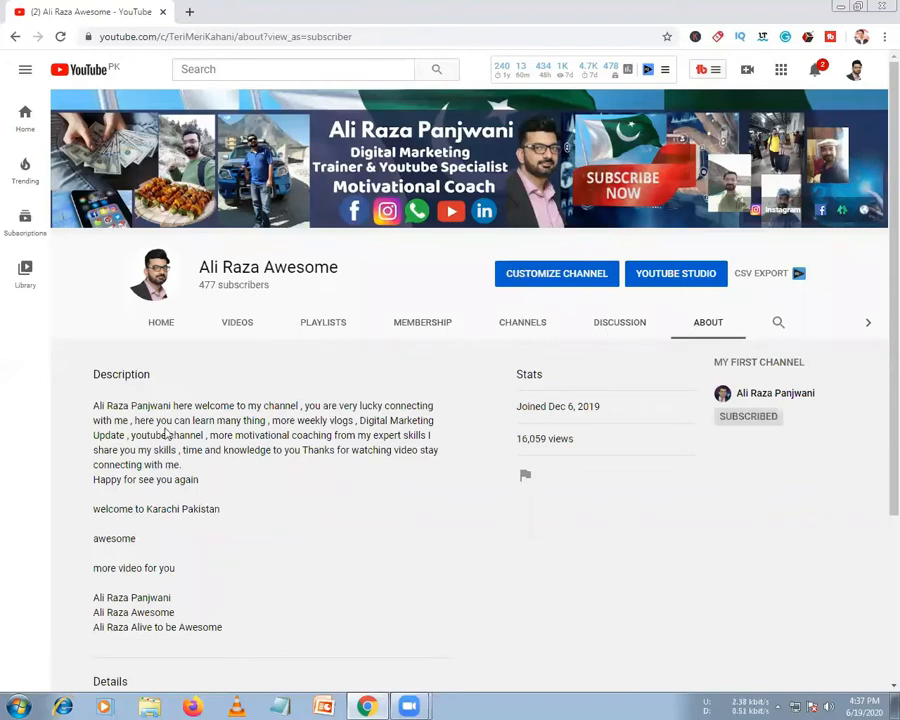
click(158, 323)
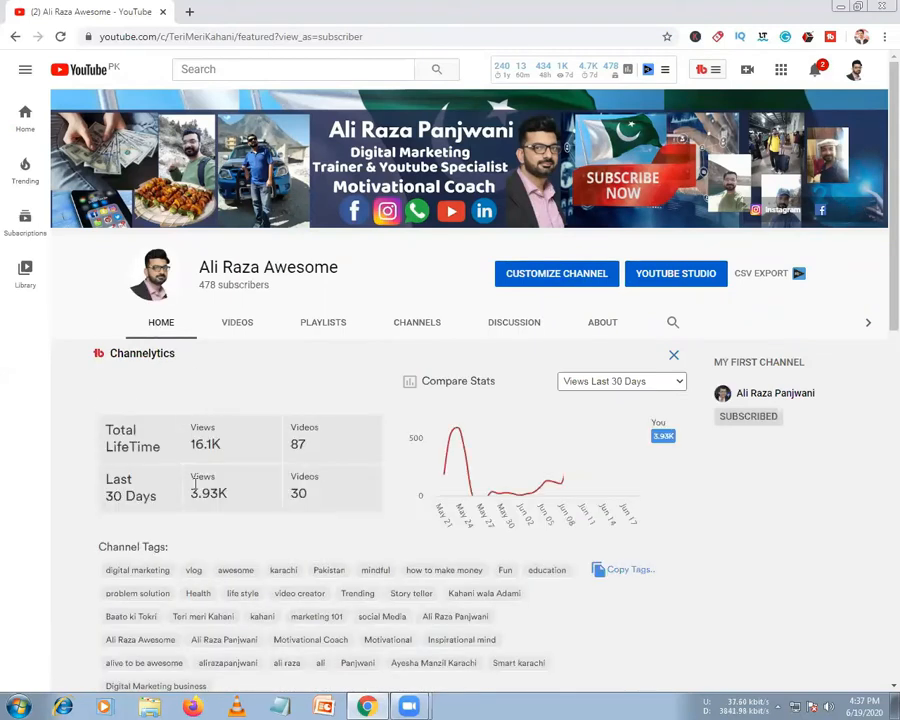
Switch the Channelytics chart to Subscribers Last 30 Days, then to Videos Last 30 Days
mouse_move(456, 428)
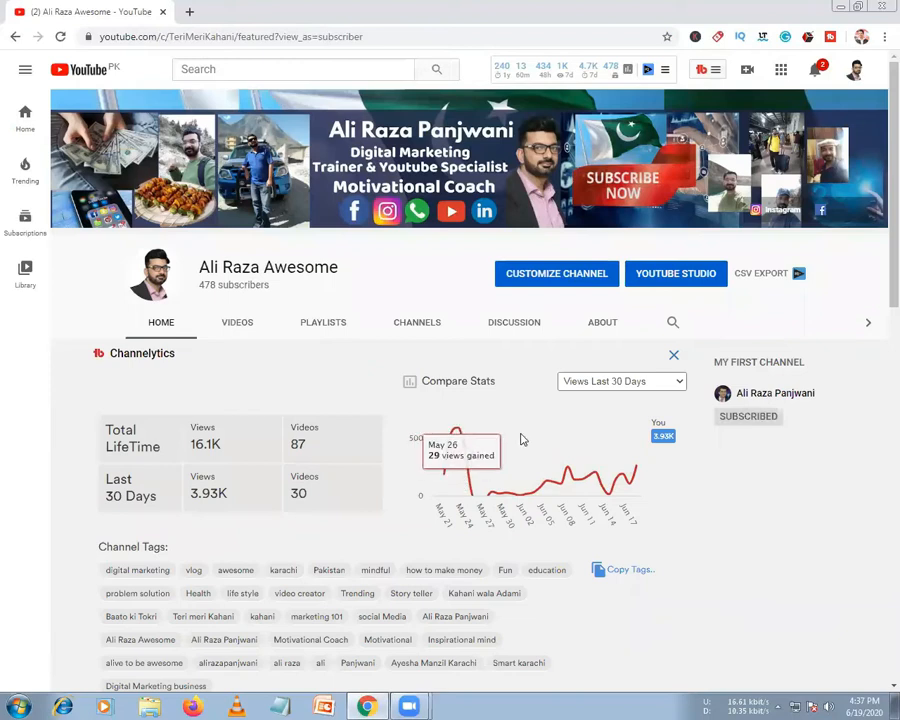
click(580, 380)
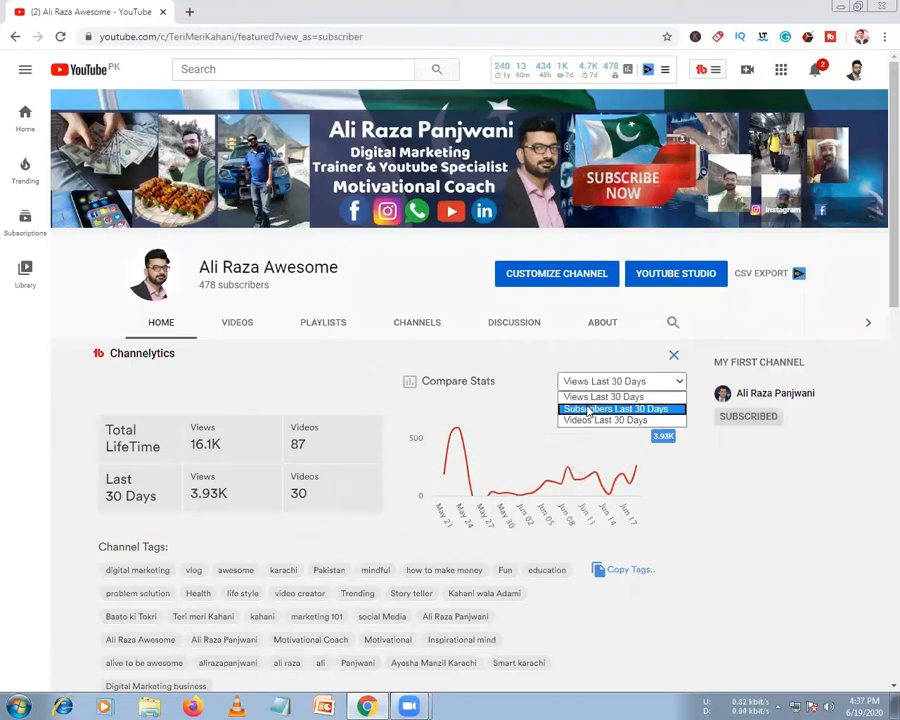
click(589, 410)
click(618, 380)
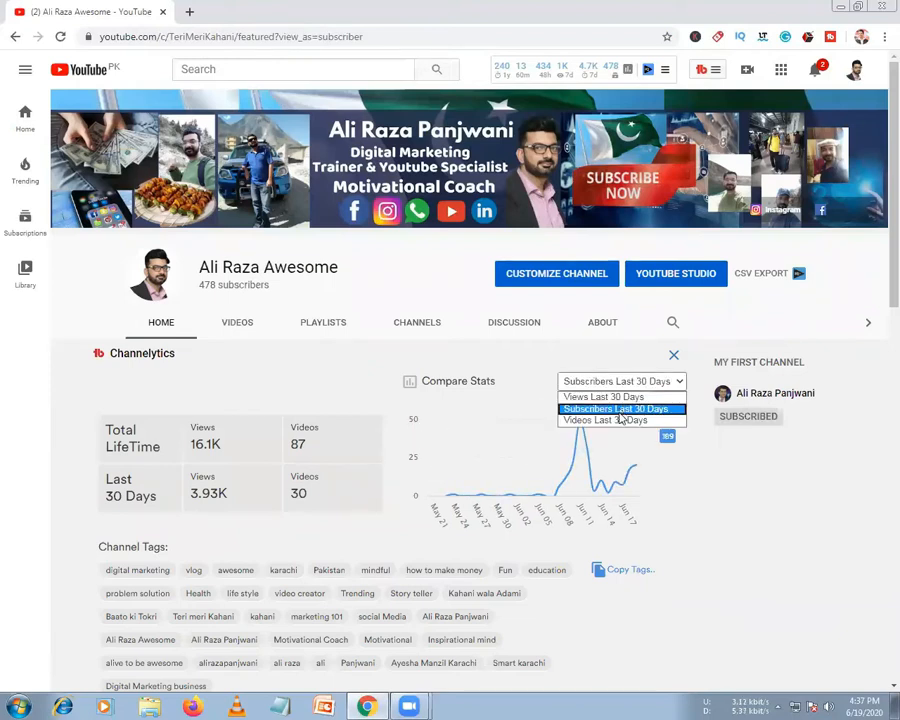
click(618, 420)
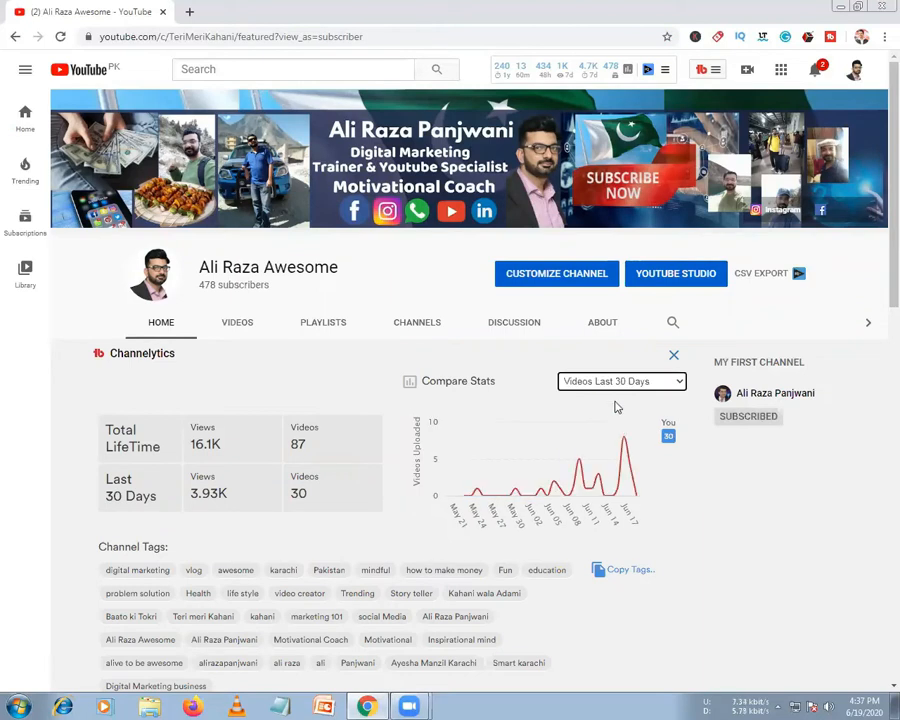
scroll(400, 486, down, 1)
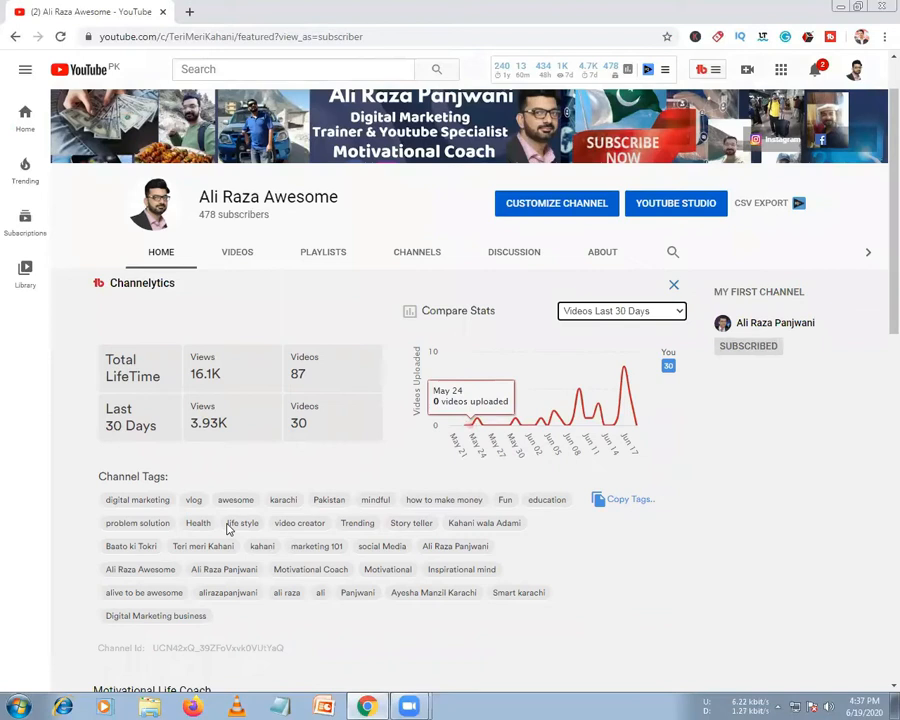
scroll(170, 325, down, 3)
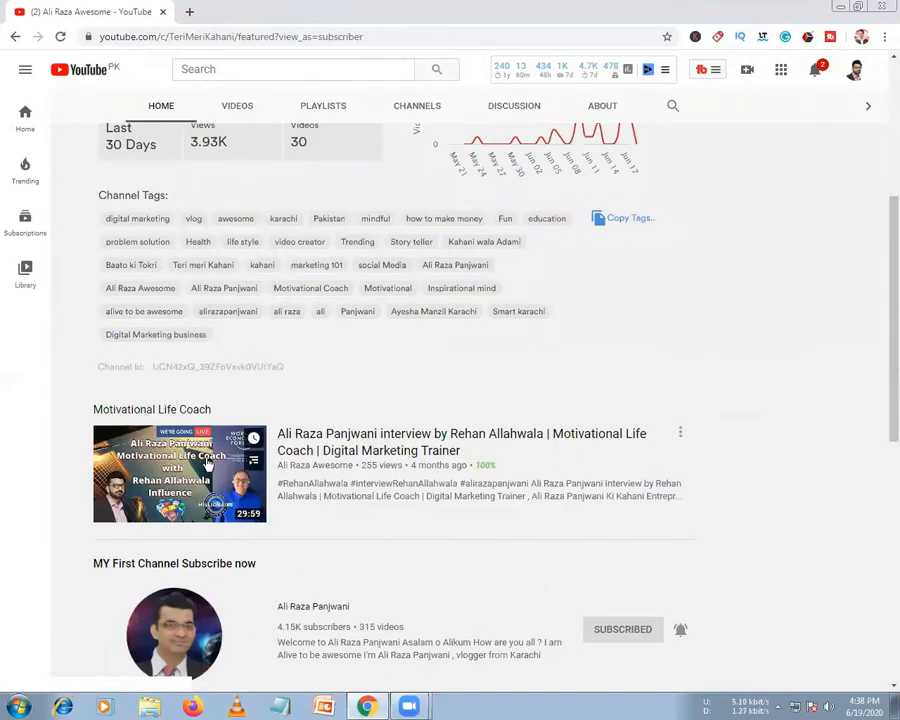
scroll(207, 378, up, 4)
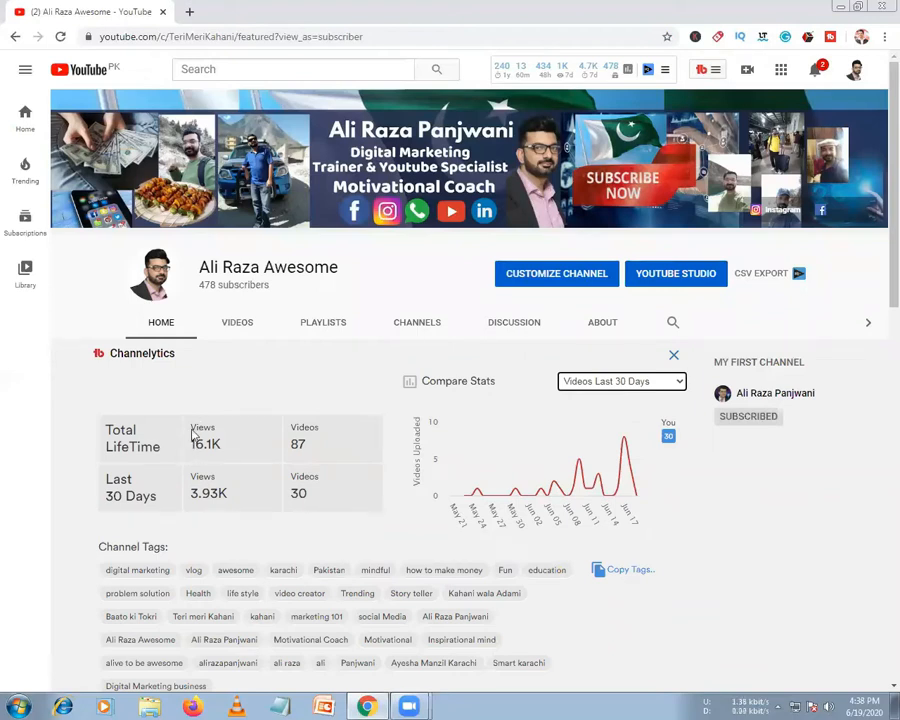
click(586, 335)
scroll(300, 588, down, 3)
scroll(300, 588, up, 3)
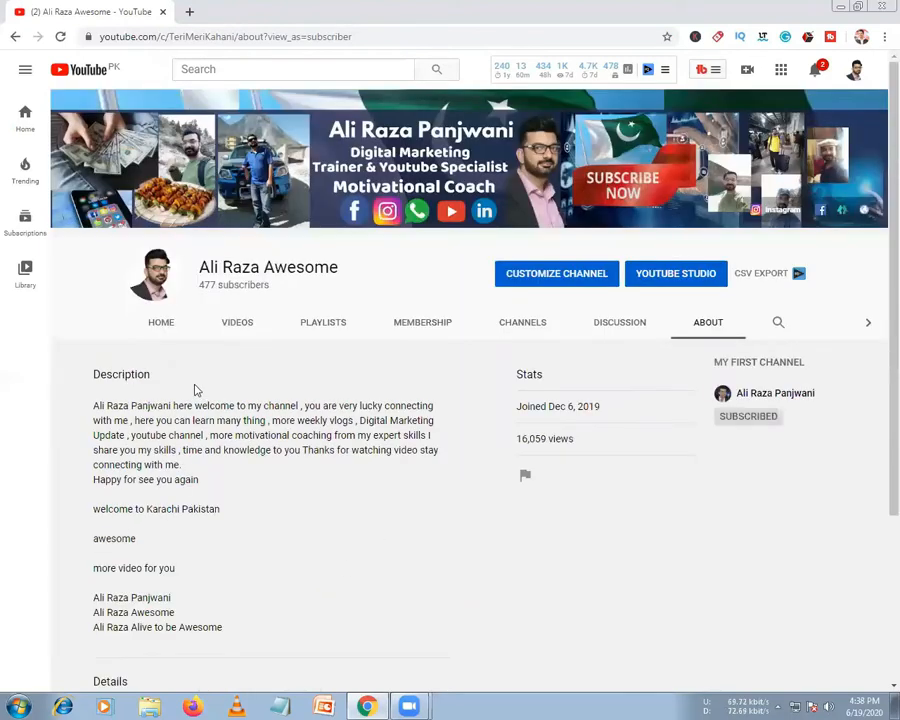
click(230, 334)
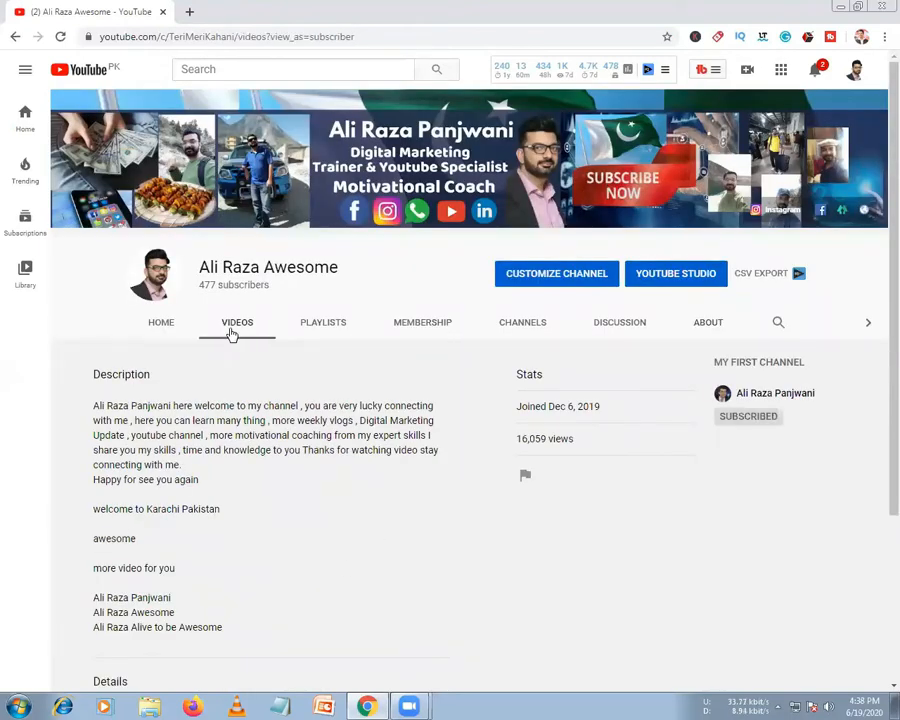
click(159, 320)
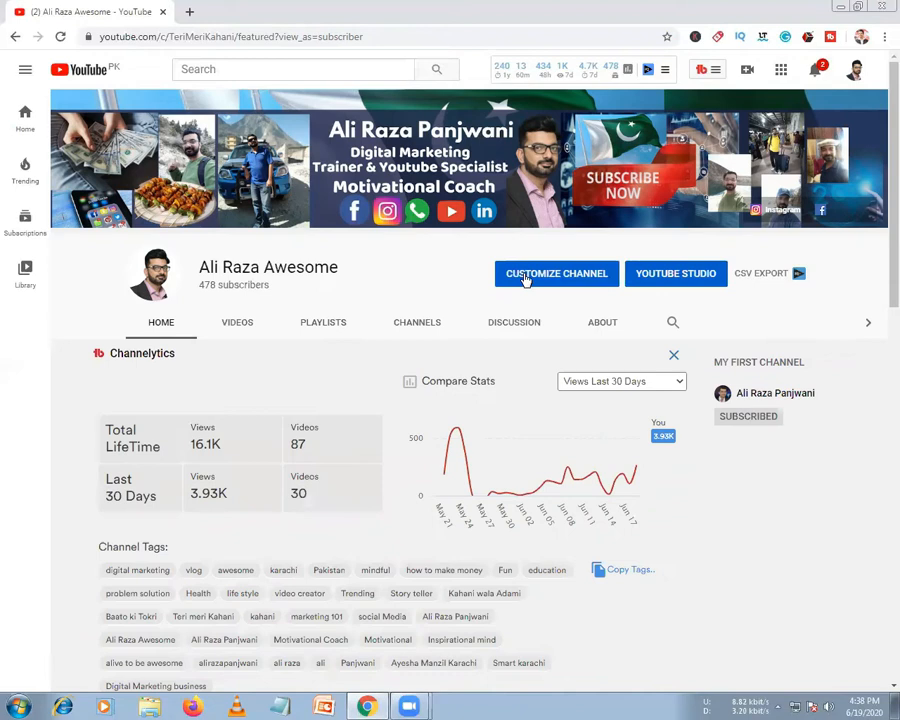
Visit Your channel from the avatar menu, then open Manage your Google Account in a new tab
click(854, 72)
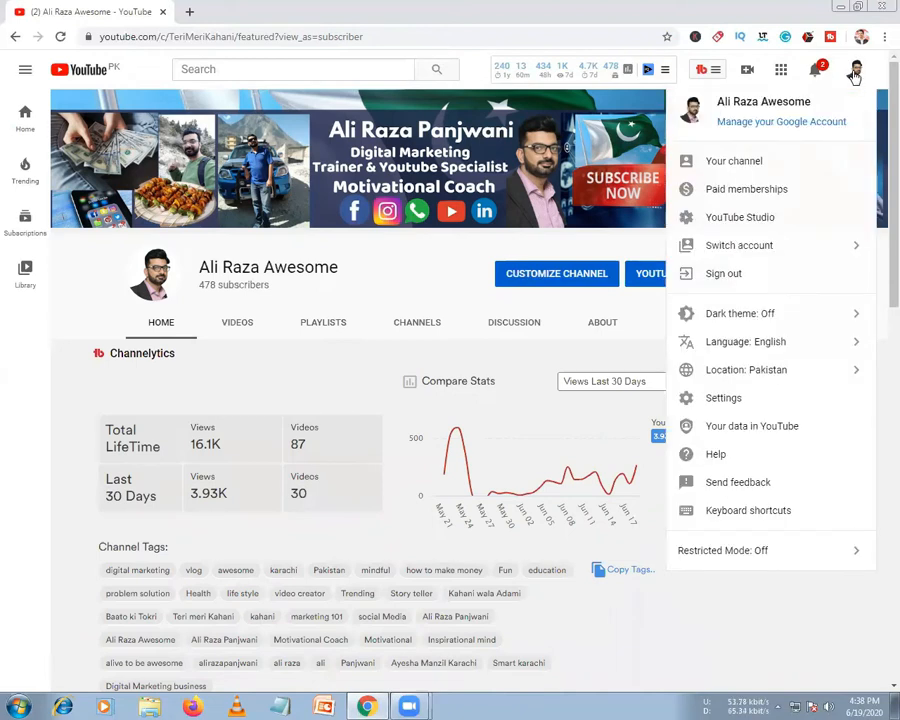
click(726, 168)
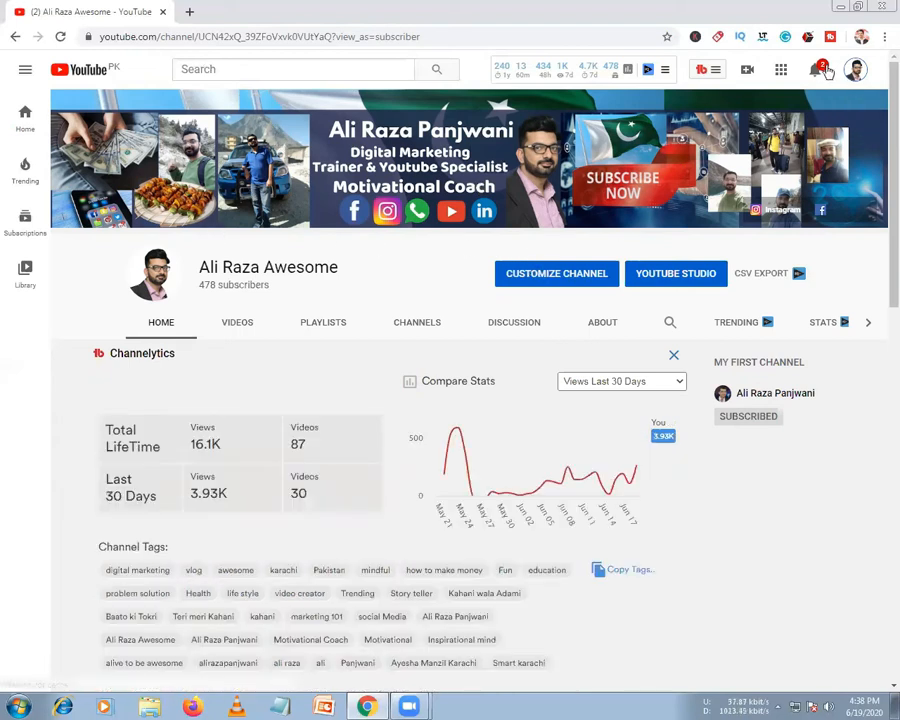
click(856, 70)
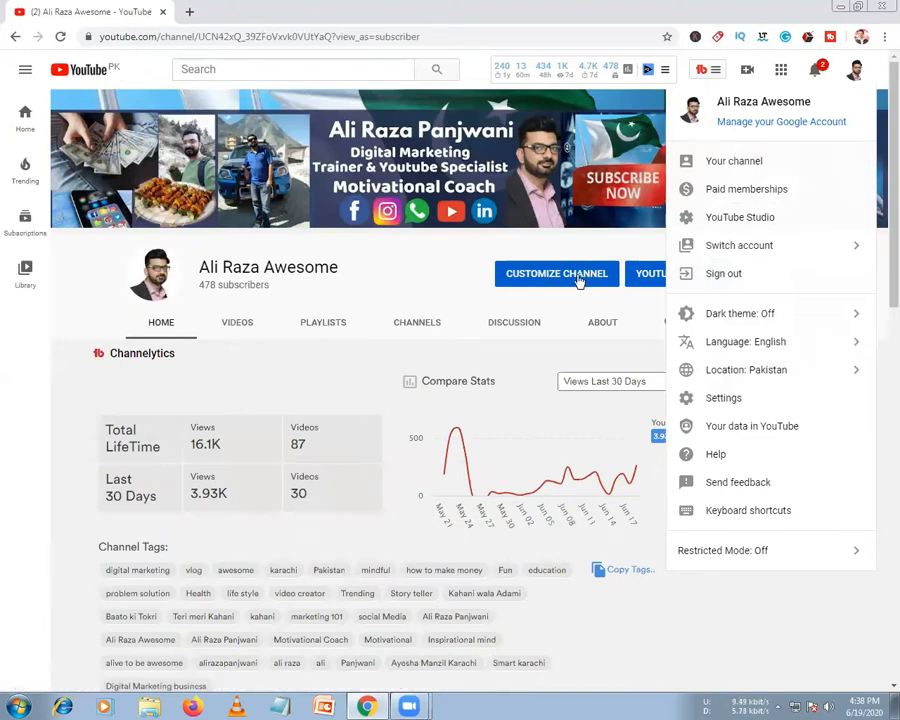
click(756, 124)
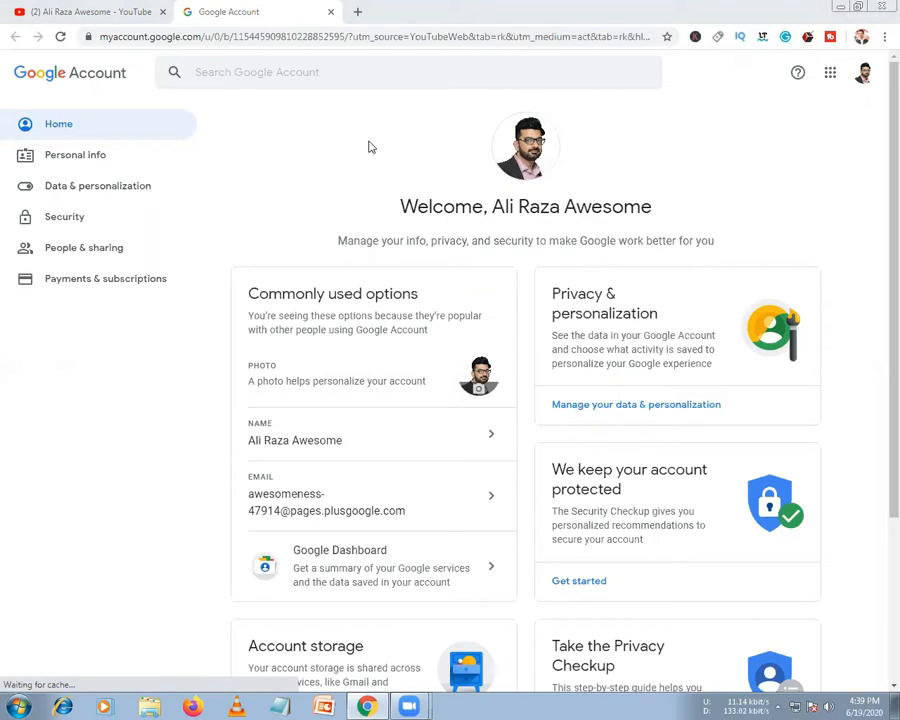
Open a new tab with Canva's Discover Templates page via the Design Templates bookmark
key(ctrl+t)
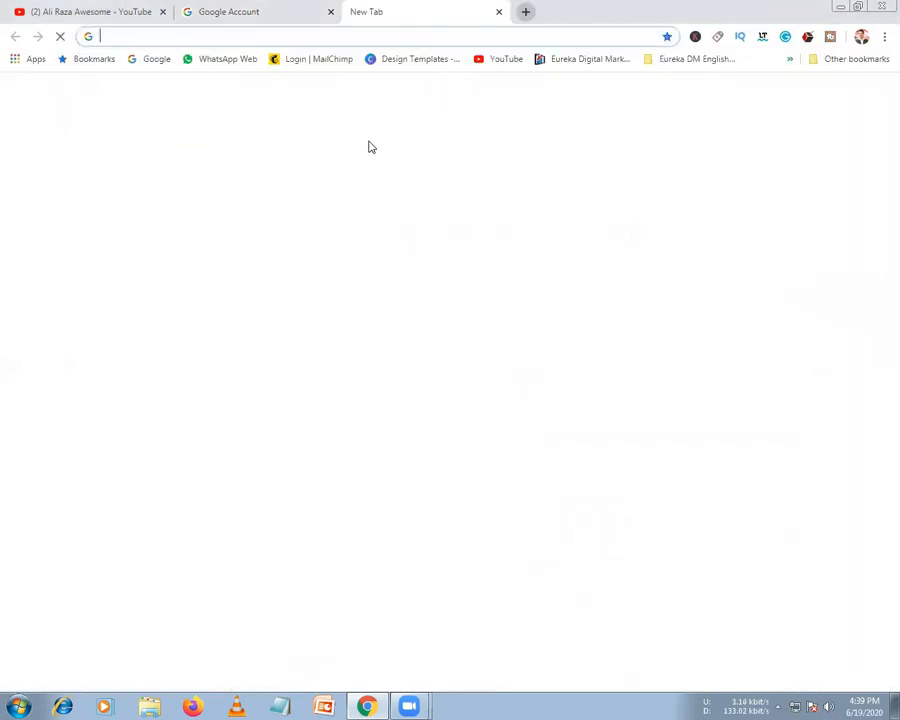
click(366, 58)
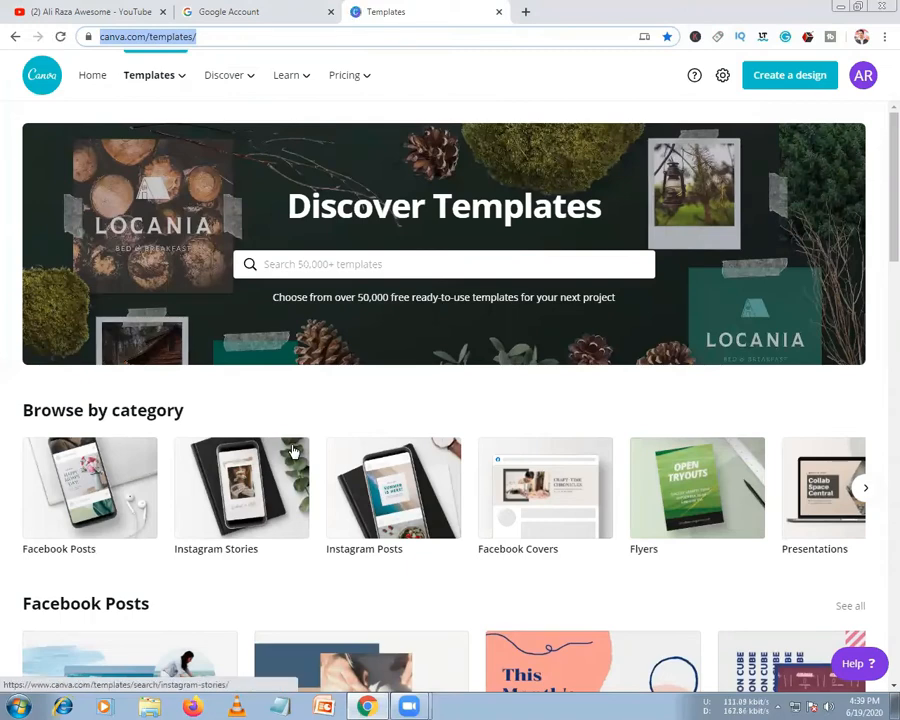
Search Canva templates for 'youtube' to list YouTube Channel Art and Thumbnails suggestions
scroll(350, 540, down, 1)
scroll(348, 535, down, 6)
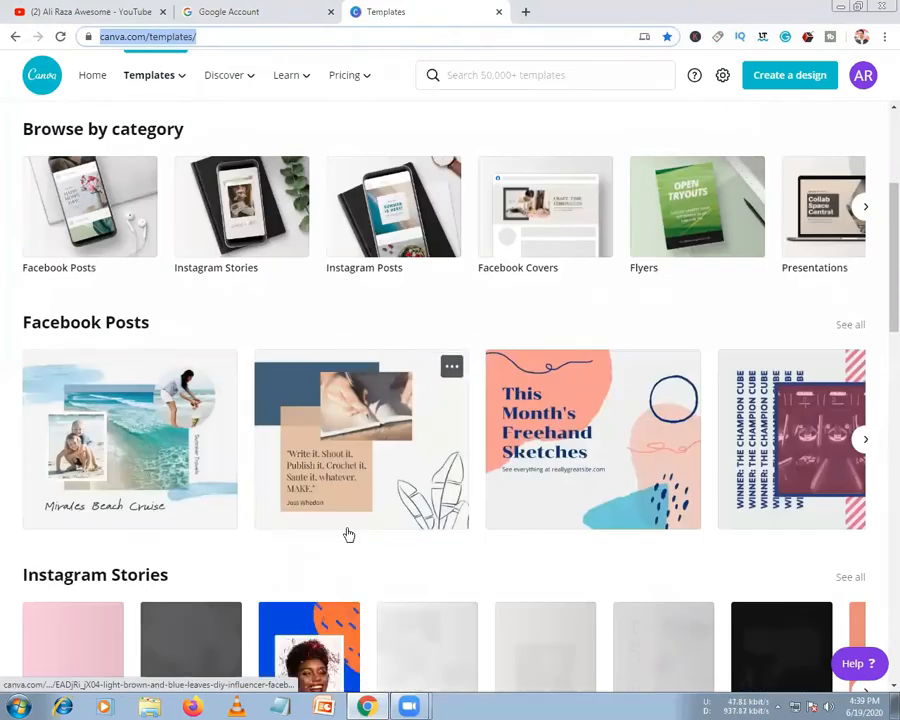
scroll(318, 487, up, 7)
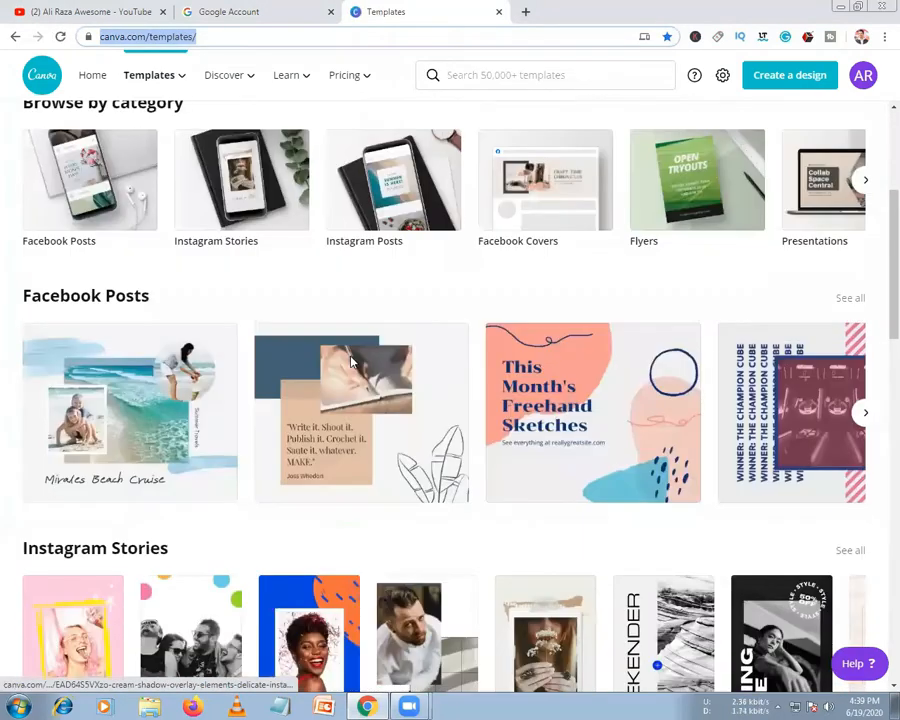
click(372, 263)
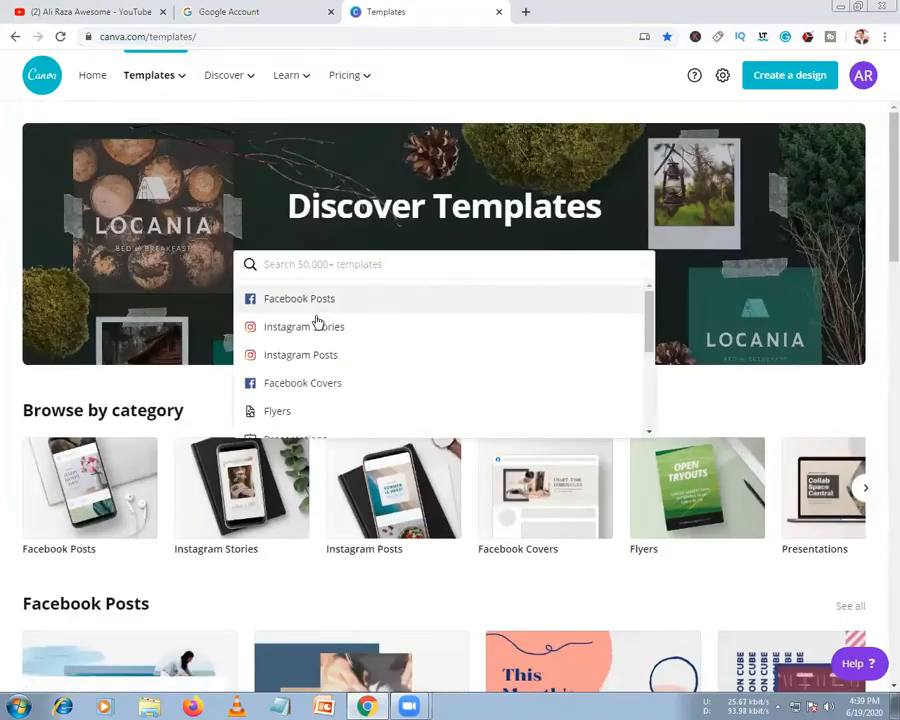
scroll(320, 350, down, 1)
scroll(322, 345, down, 1)
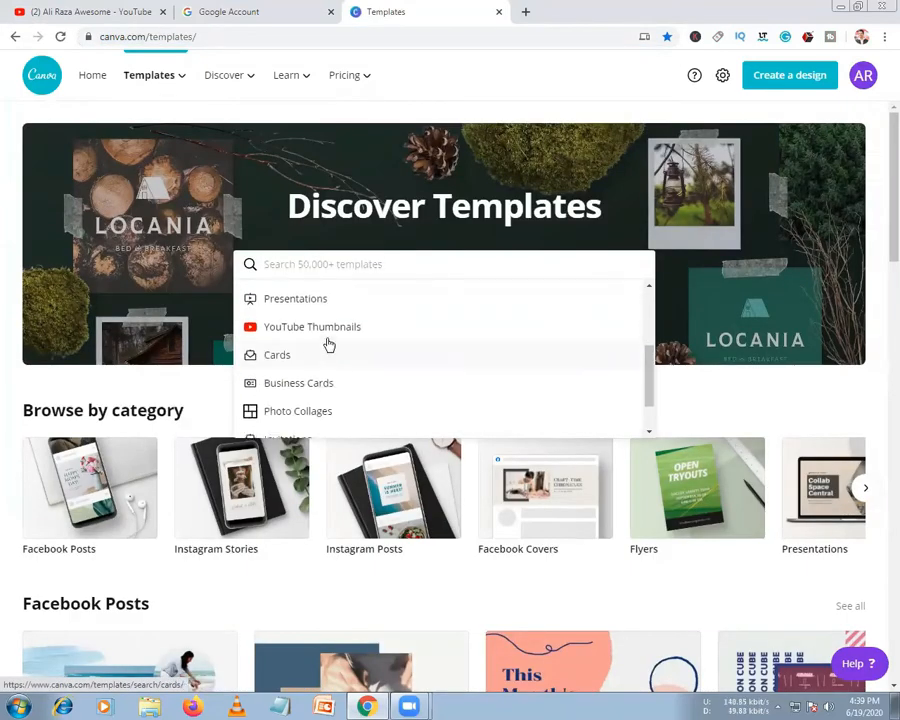
scroll(335, 362, down, 1)
scroll(337, 362, down, 1)
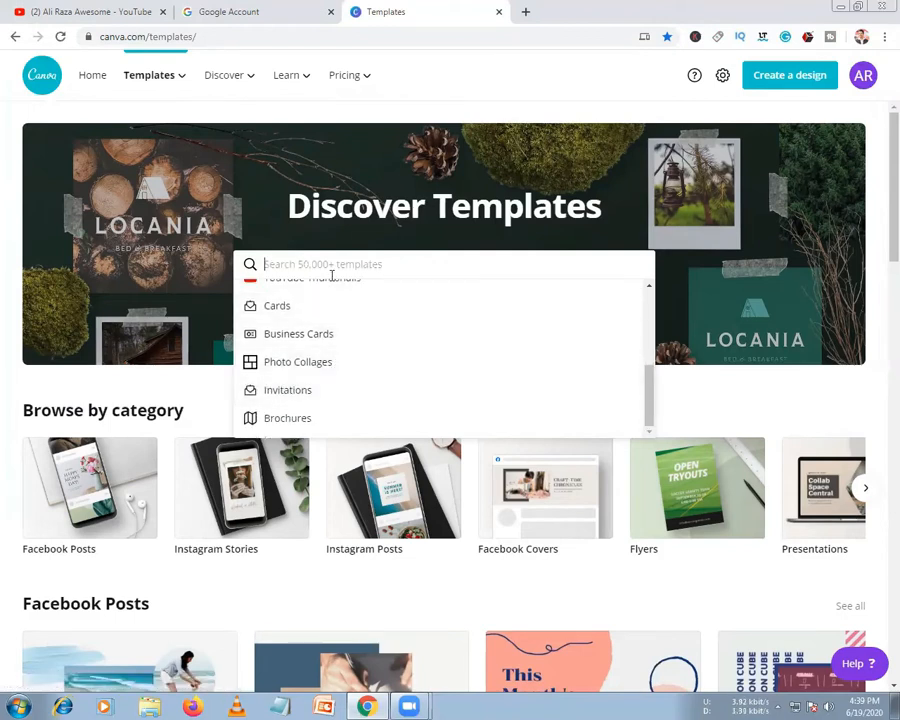
text(youtube)
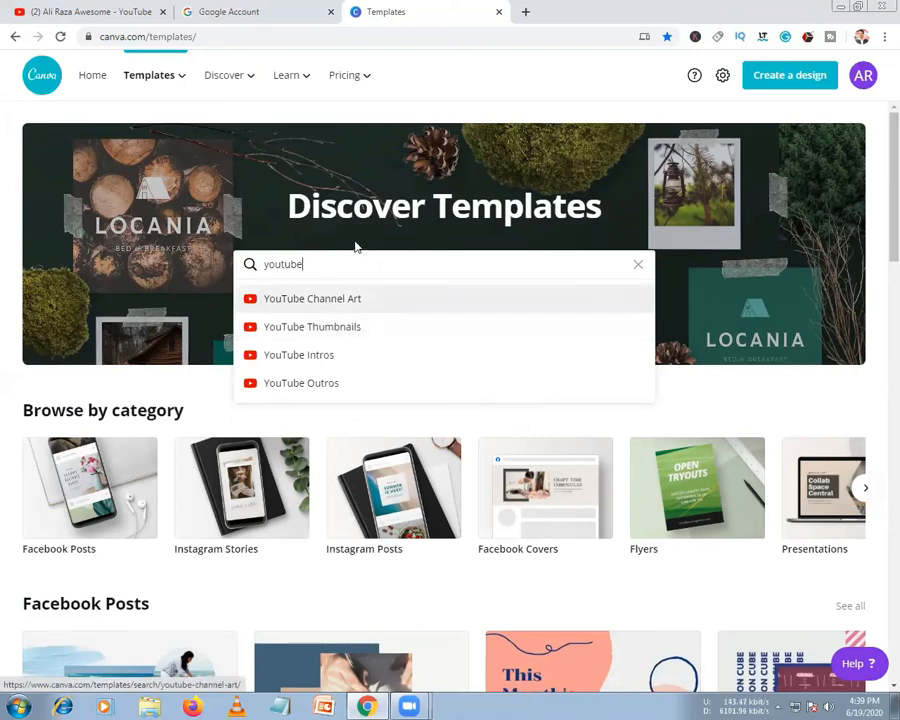
Dismiss the suggestions, then reselect the 'youtube' text in the search box
drag(343, 255, 153, 287)
click(153, 287)
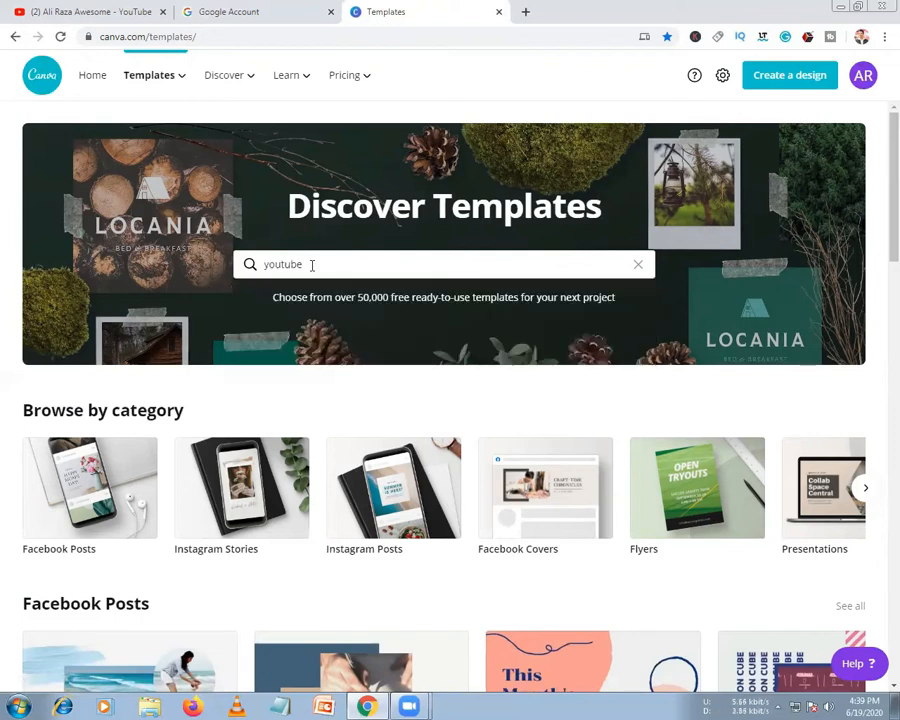
click(265, 264)
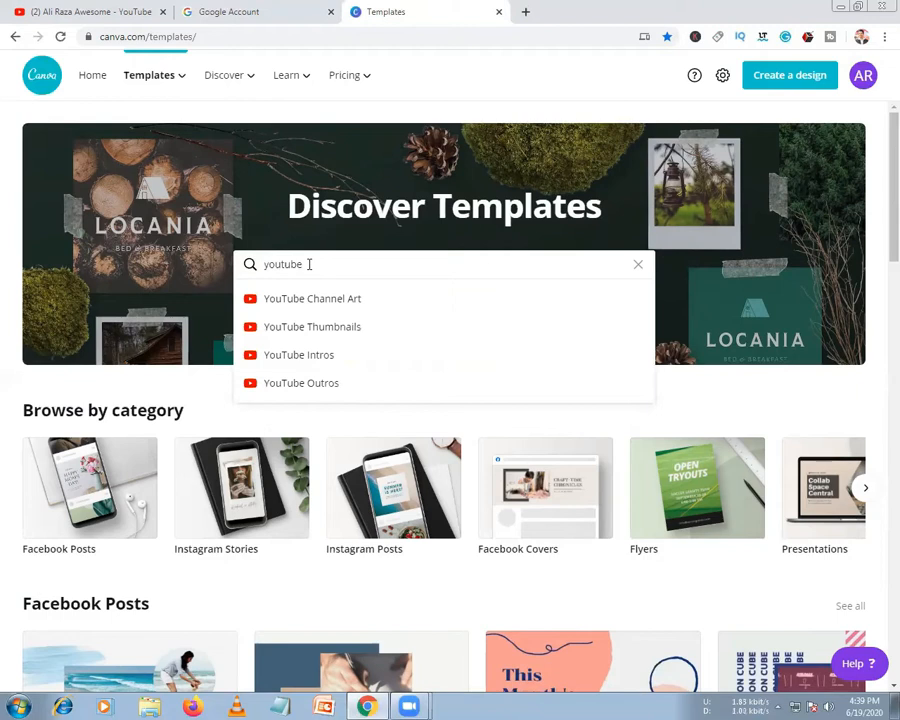
drag(309, 264, 267, 263)
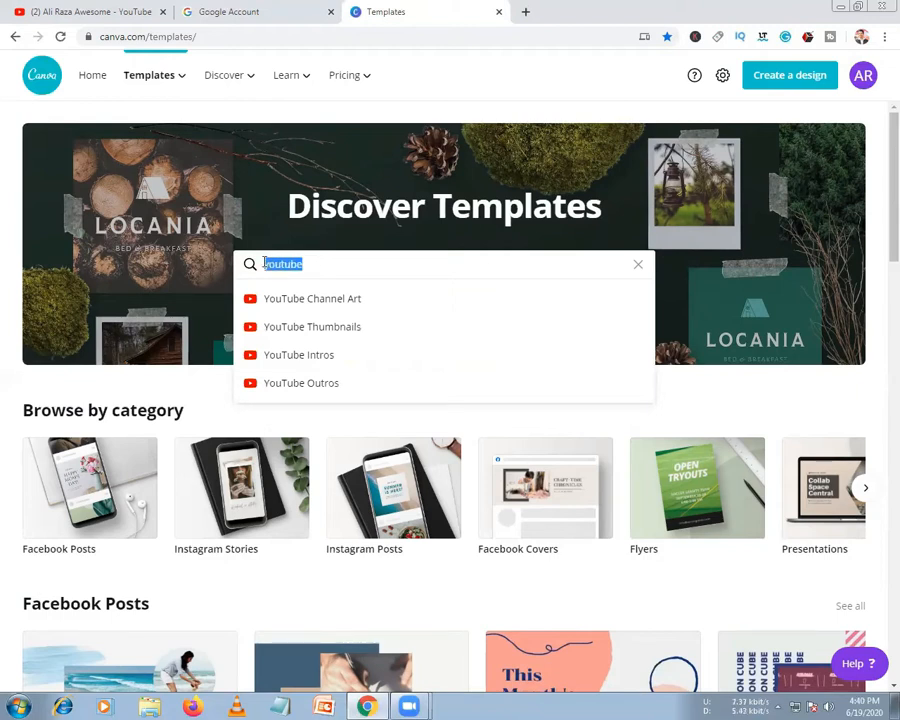
Replace the 'youtube' search term with 'phot'
key(BackSpace)
text(photo)
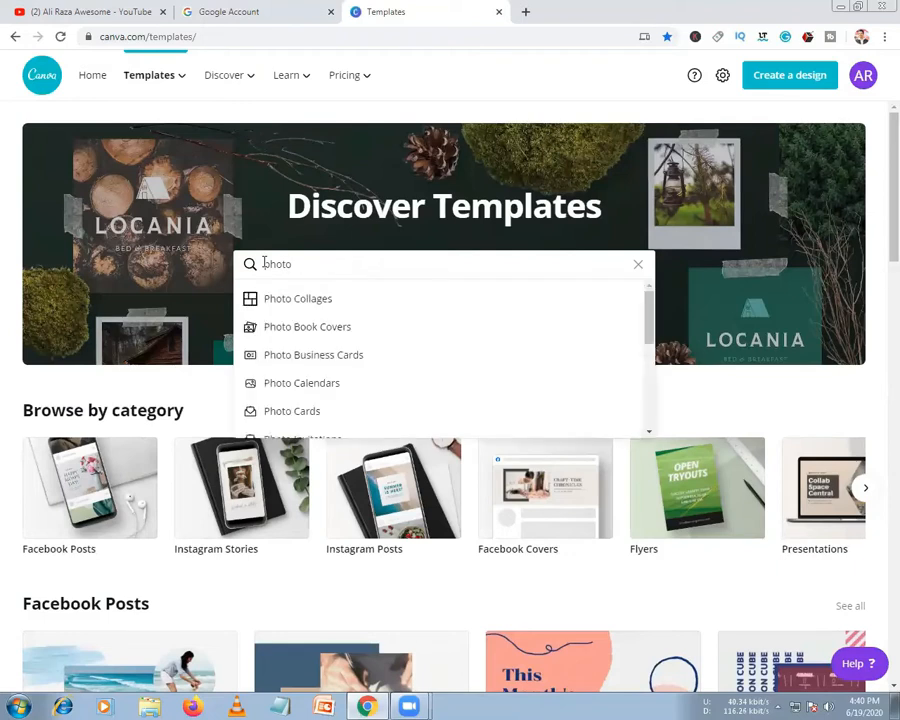
scroll(307, 320, down, 3)
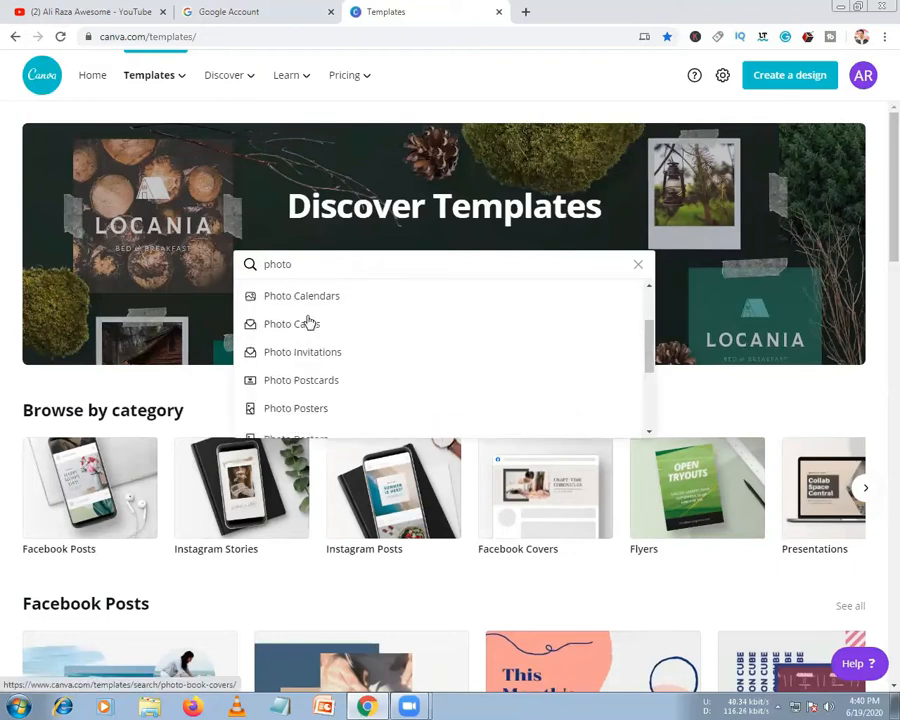
scroll(332, 358, down, 1)
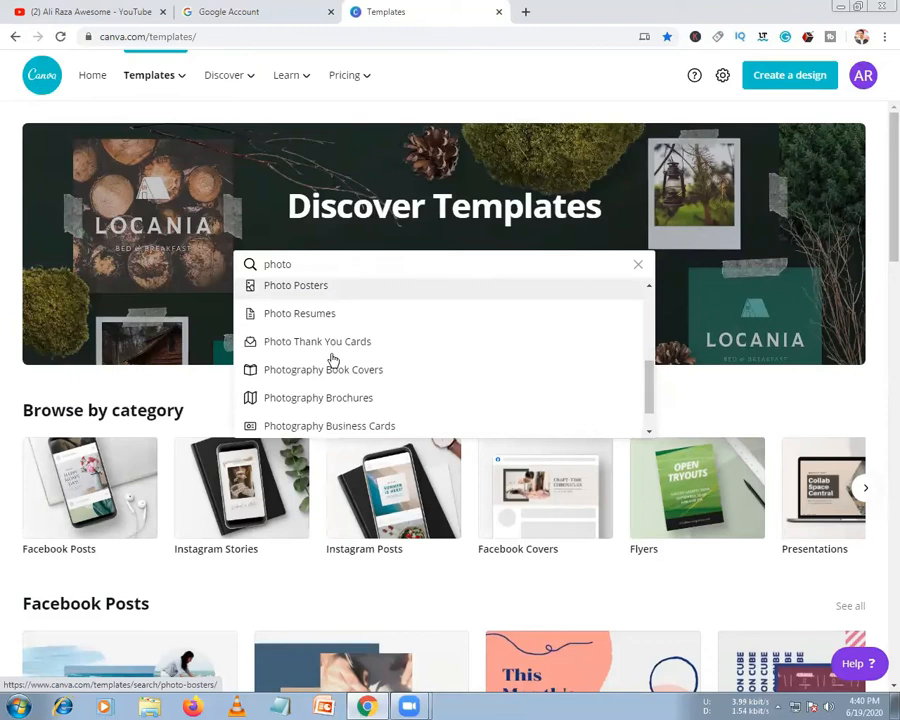
drag(292, 264, 237, 265)
click(237, 265)
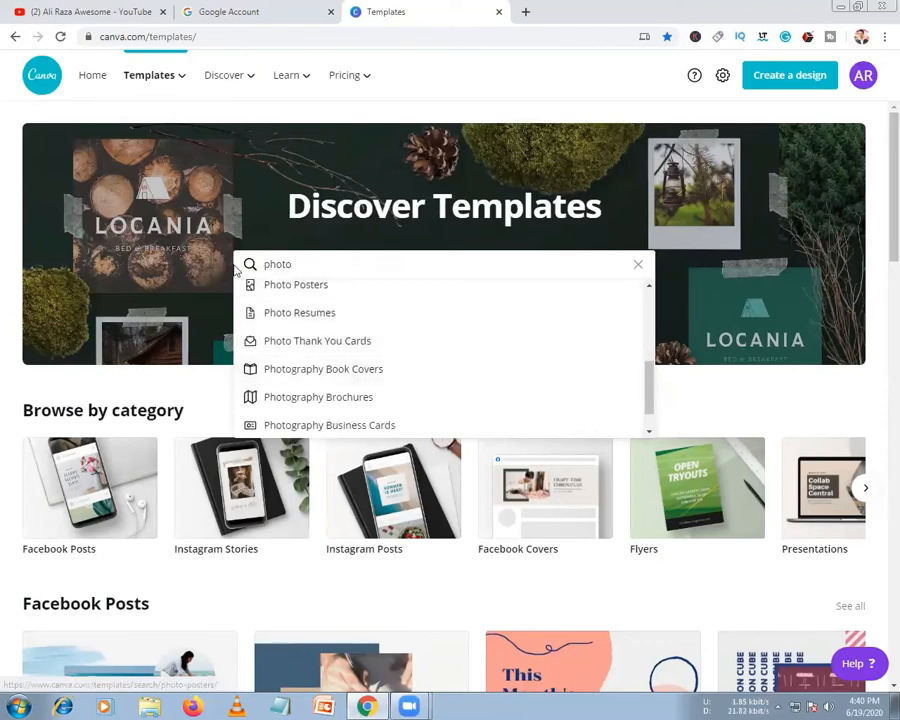
Rewrite the template query as 'display photo' and close the suggestions list
double_click(286, 264)
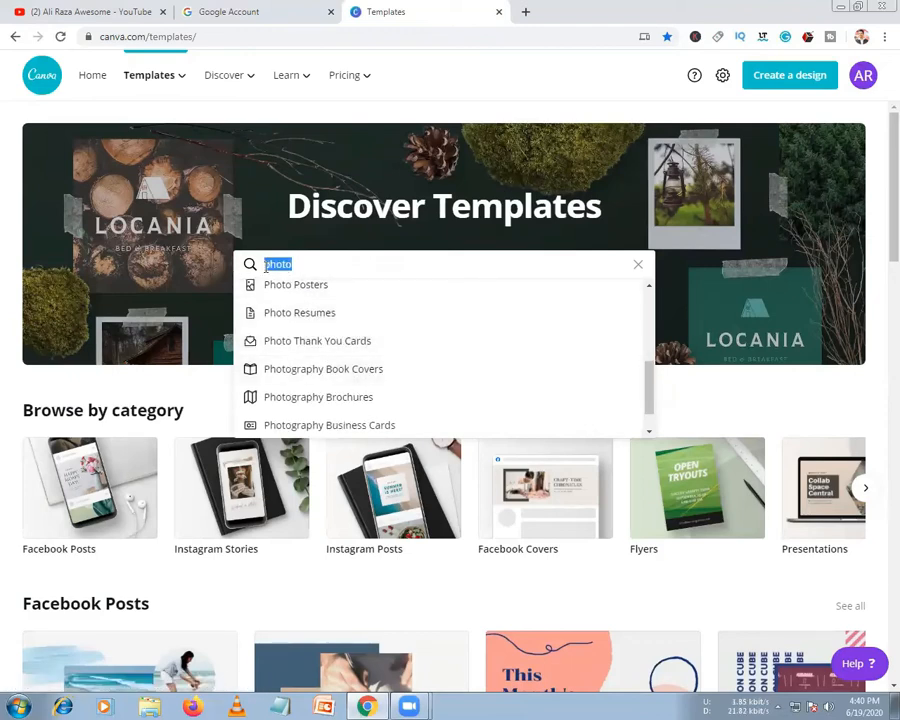
text(display oh)
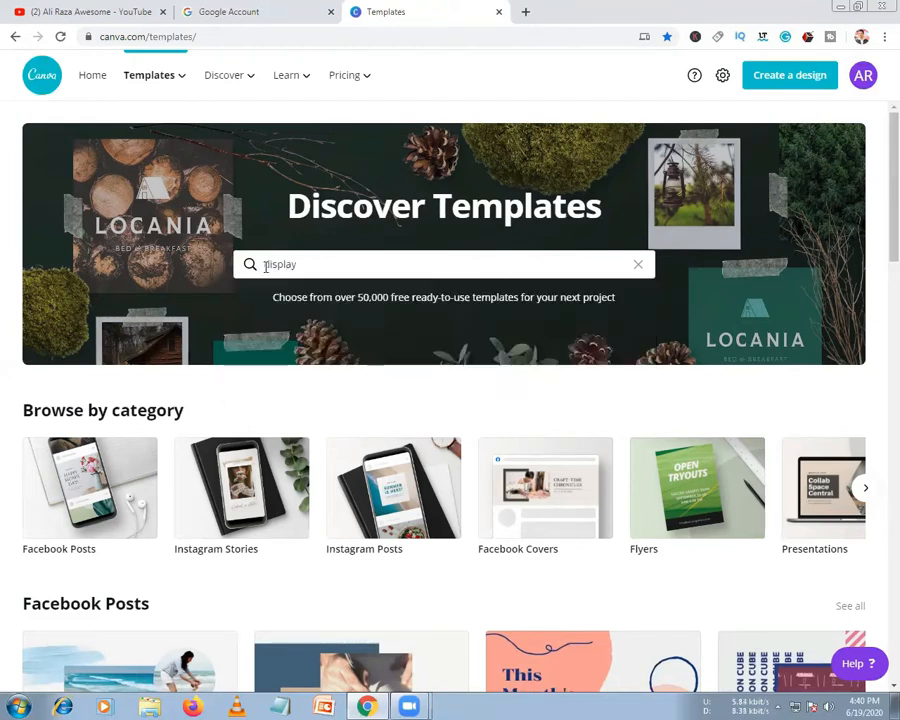
key(BackSpace)
key(BackSpace)
text(ph)
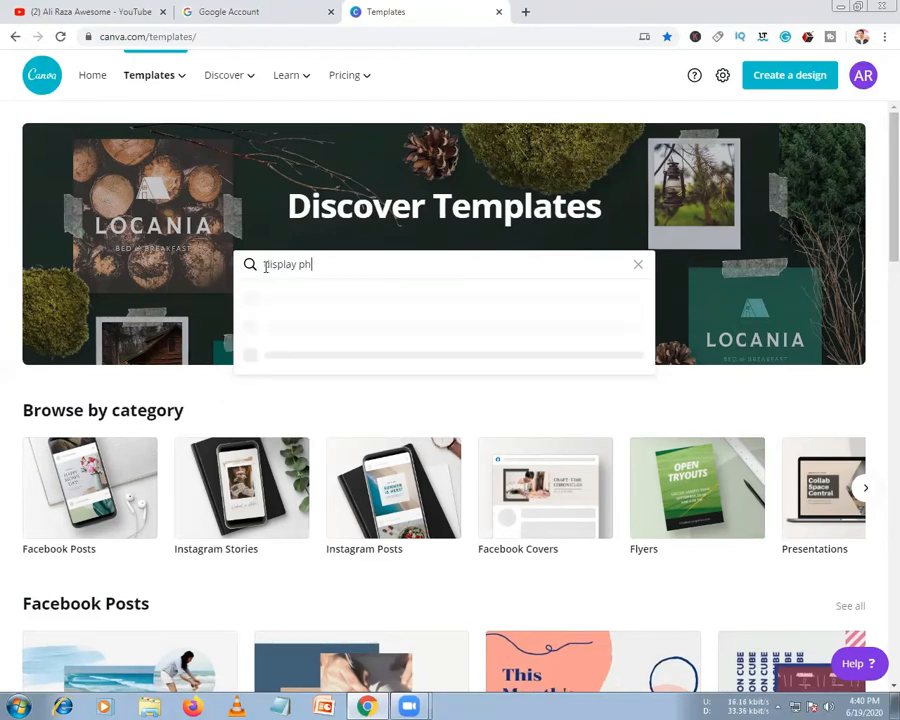
text(oto)
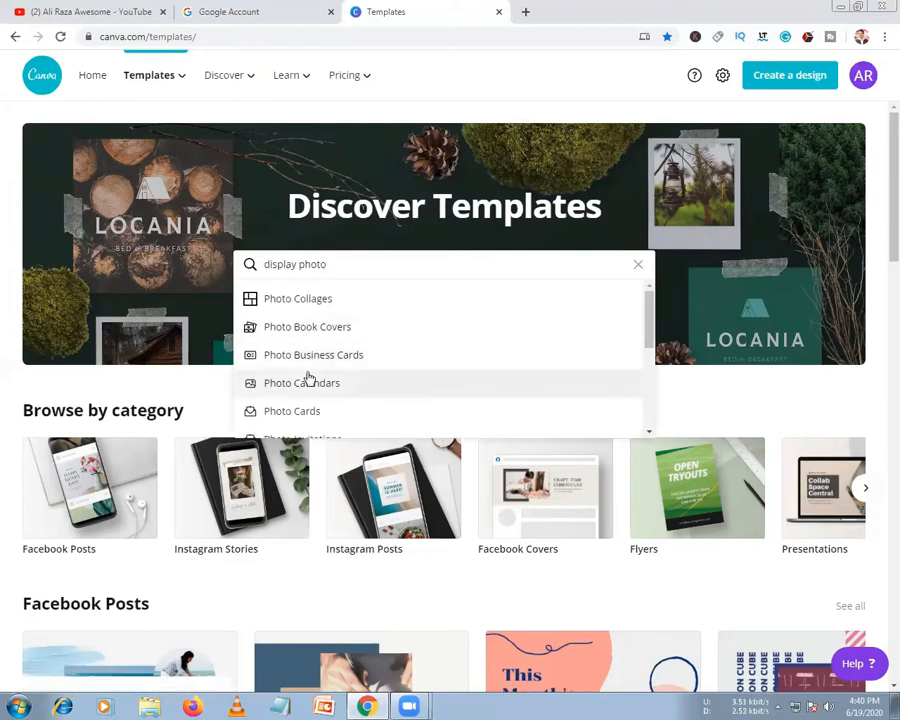
scroll(320, 377, down, 1)
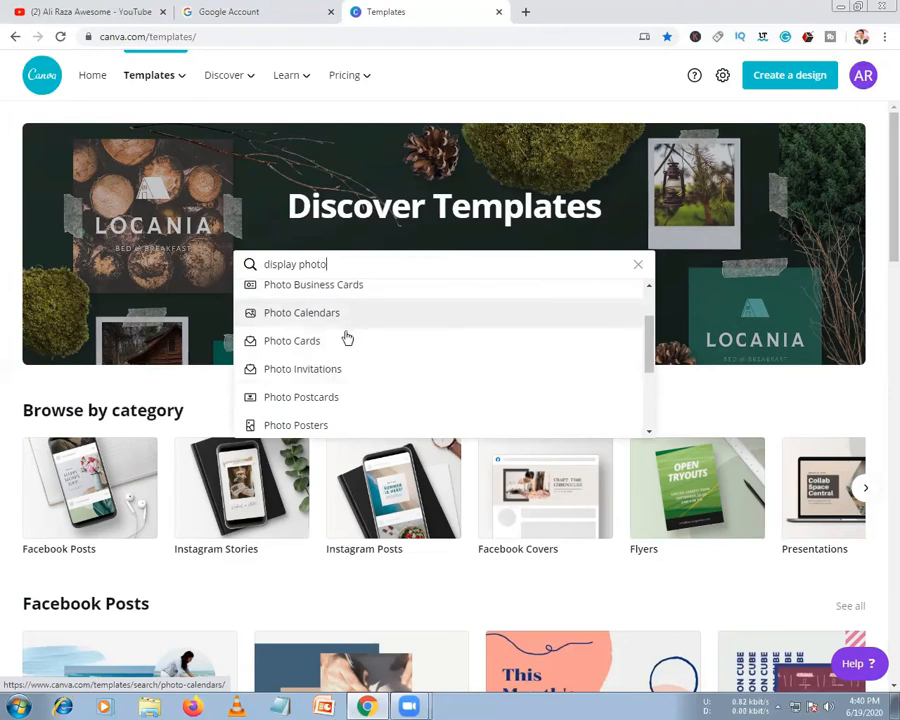
scroll(345, 338, down, 3)
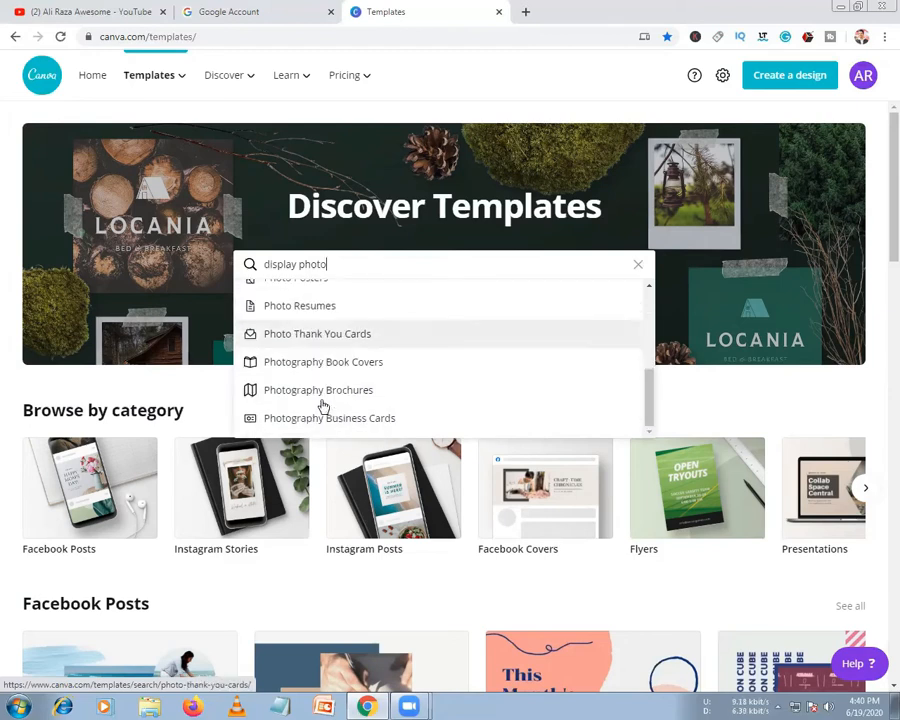
click(2, 517)
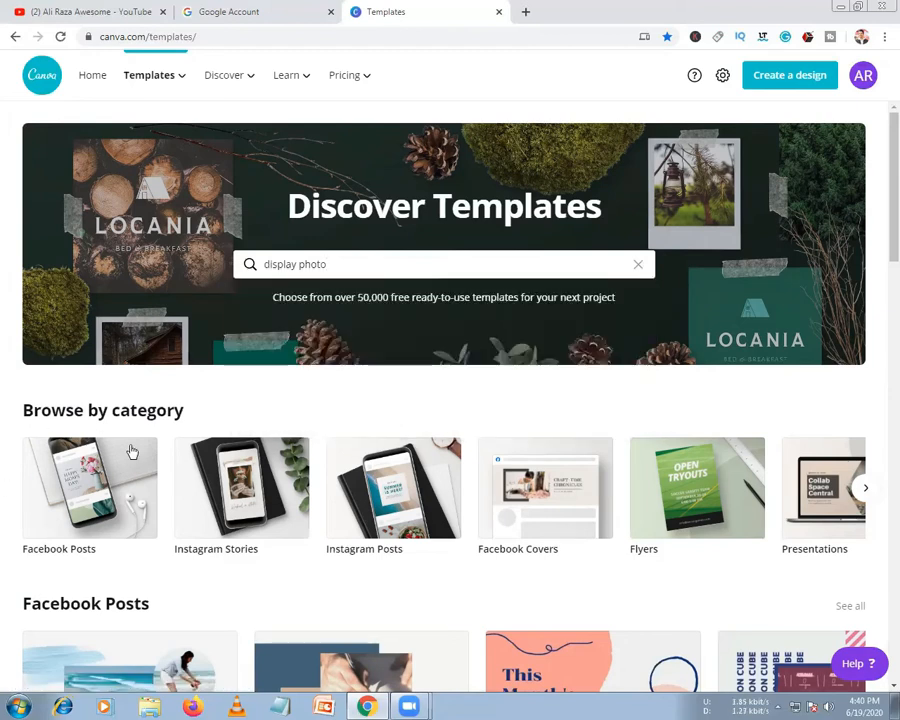
Clear the query and enter 'tu', bringing up YouTube Thumbnails among the suggestions
scroll(335, 337, down, 3)
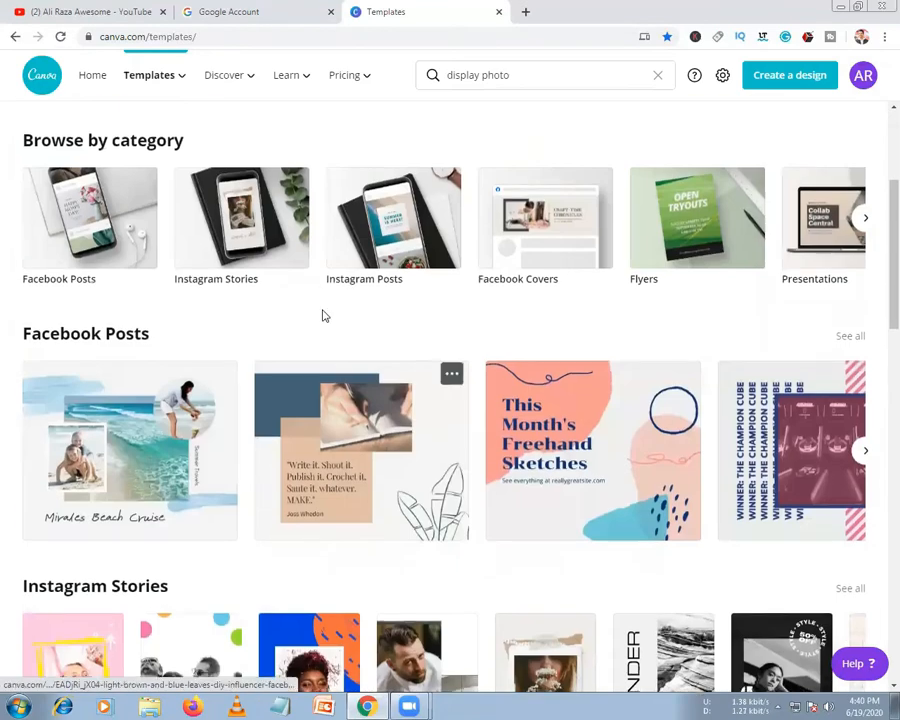
scroll(325, 316, up, 3)
drag(329, 268, 219, 270)
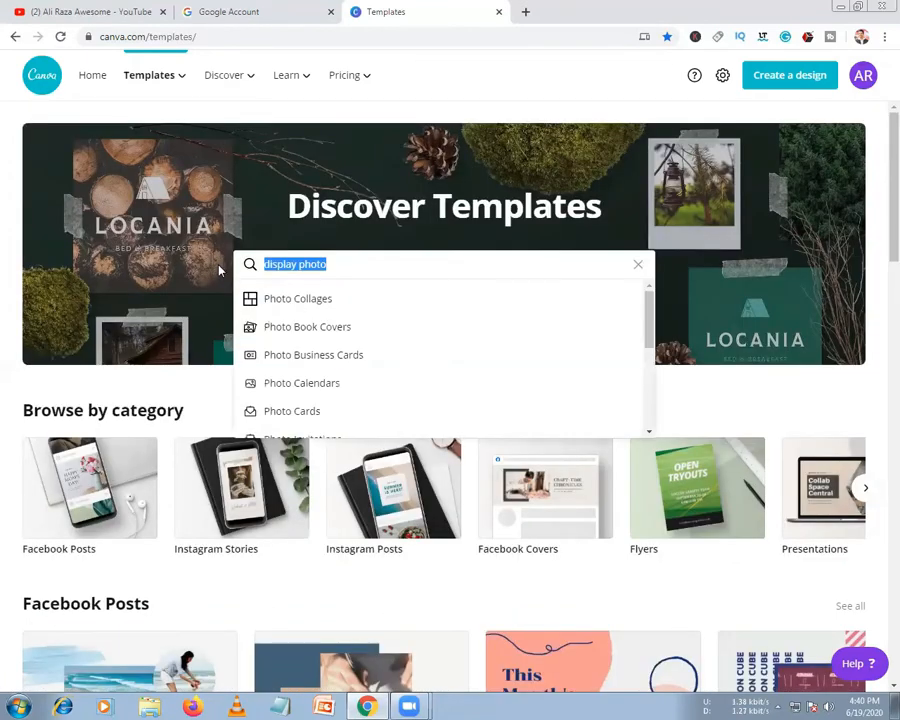
key(BackSpace)
text(tu)
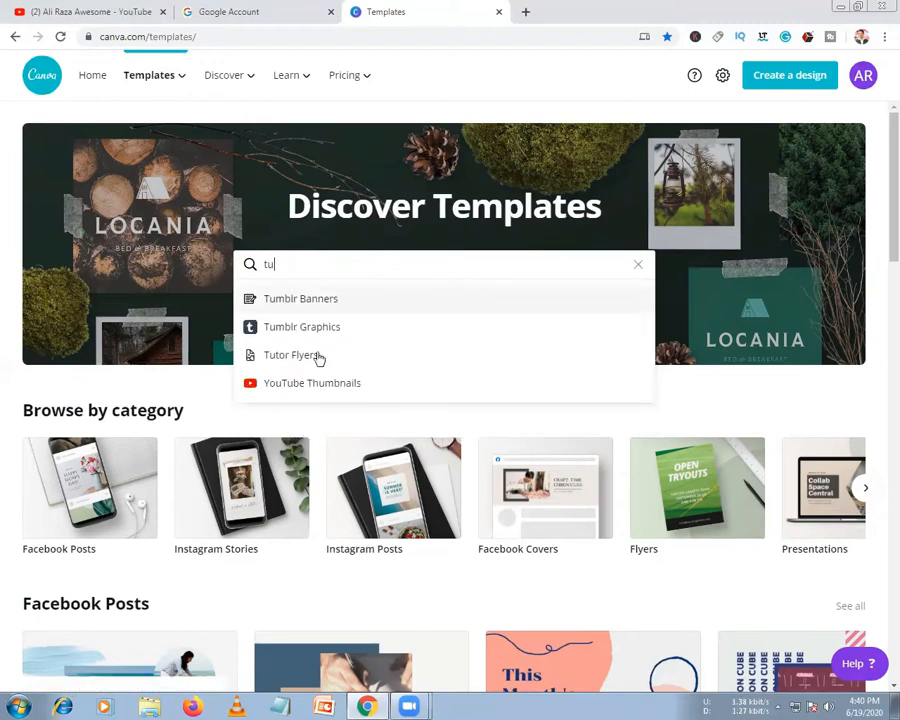
Start a new design from the Modern Art Minimal template in the YouTube Thumbnails results
click(325, 381)
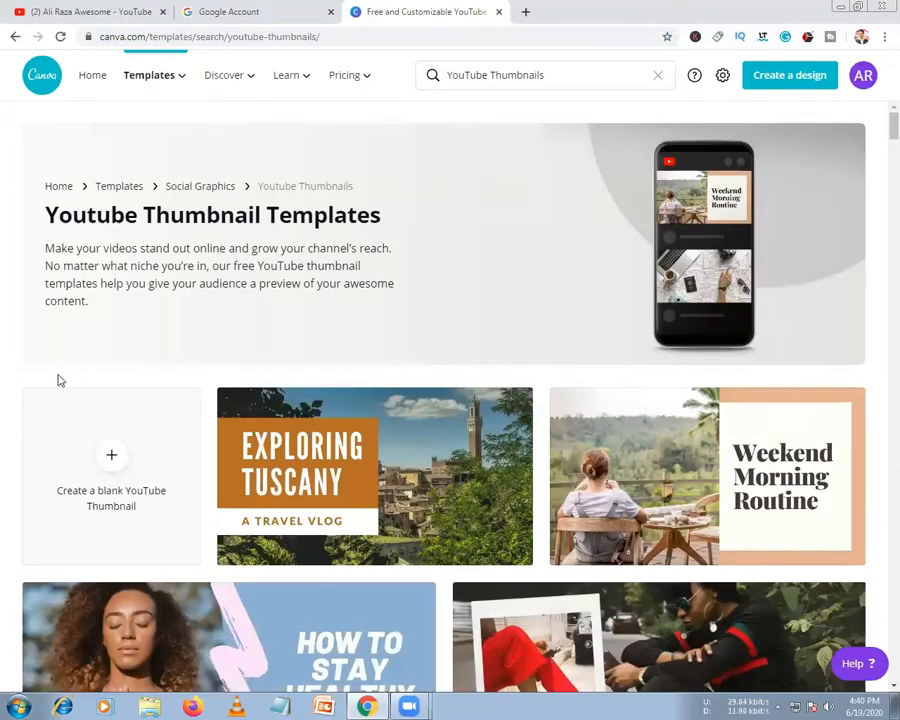
scroll(70, 374, down, 4)
scroll(81, 372, down, 2)
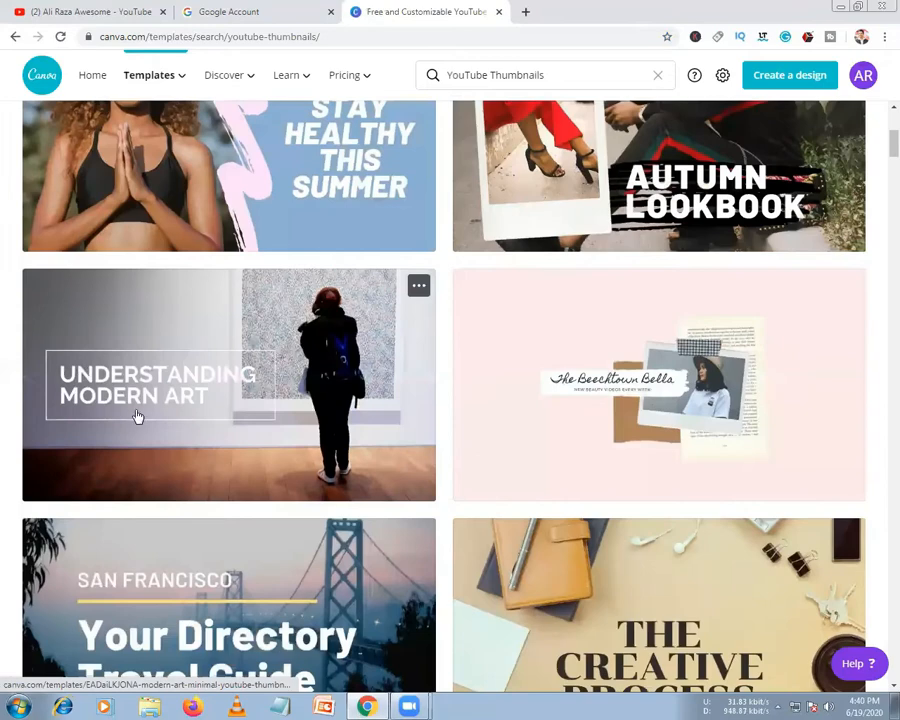
click(140, 400)
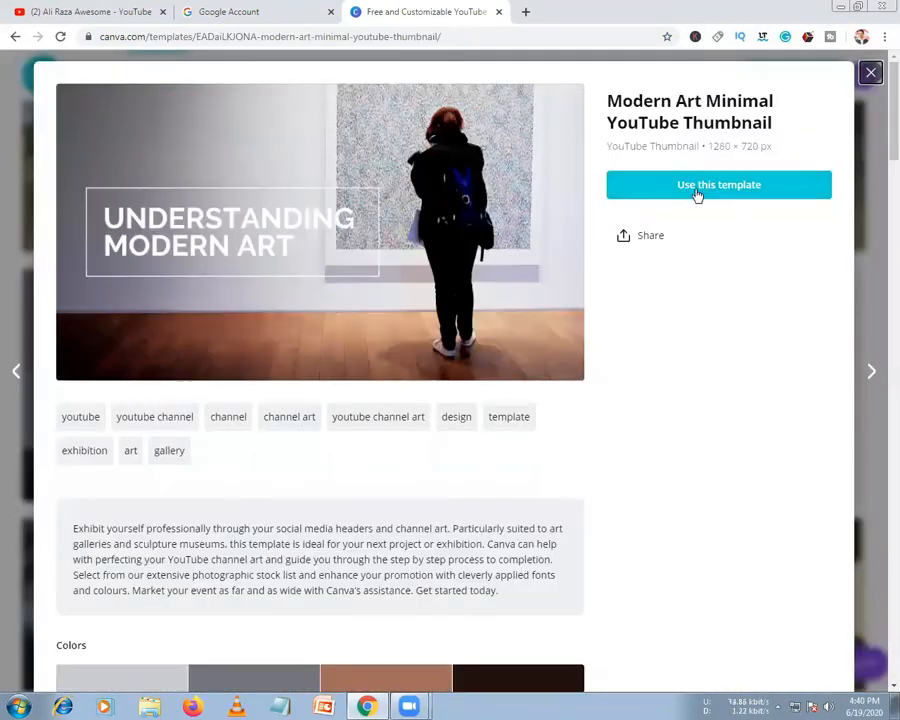
click(697, 190)
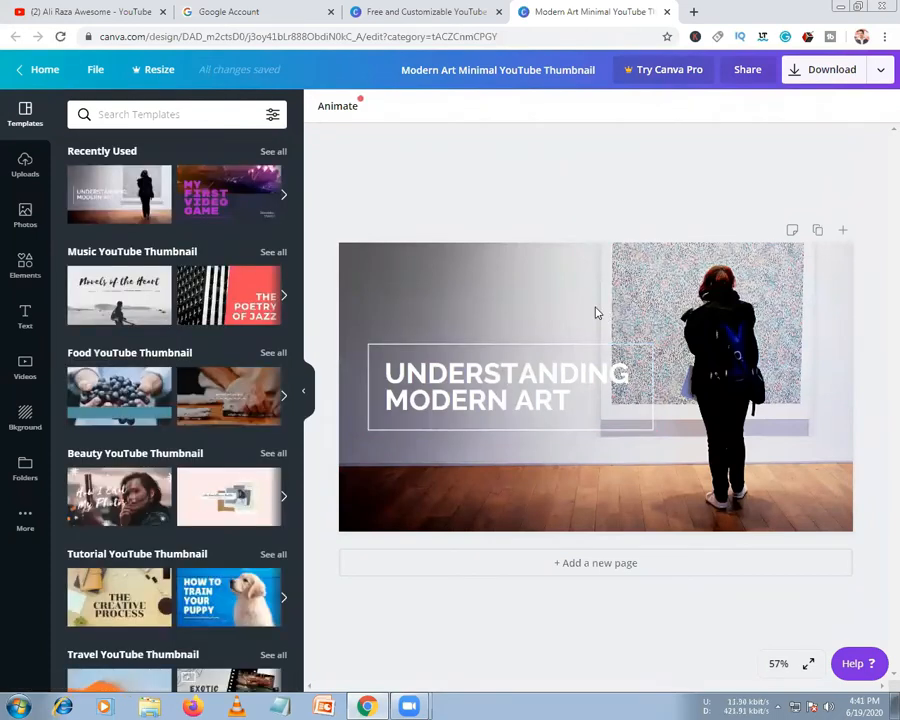
click(595, 311)
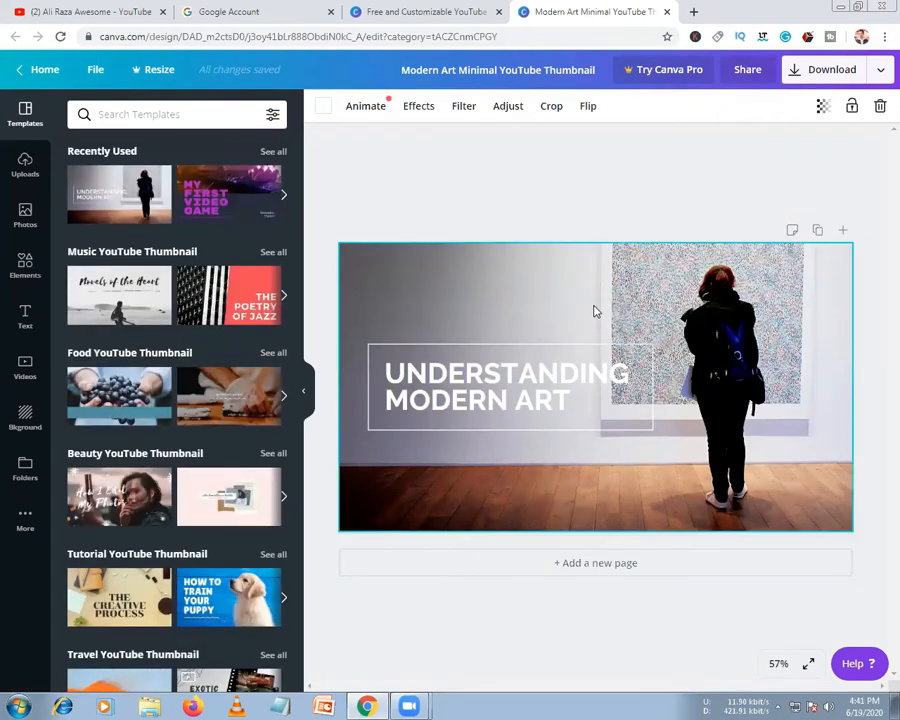
click(470, 385)
double_click(470, 378)
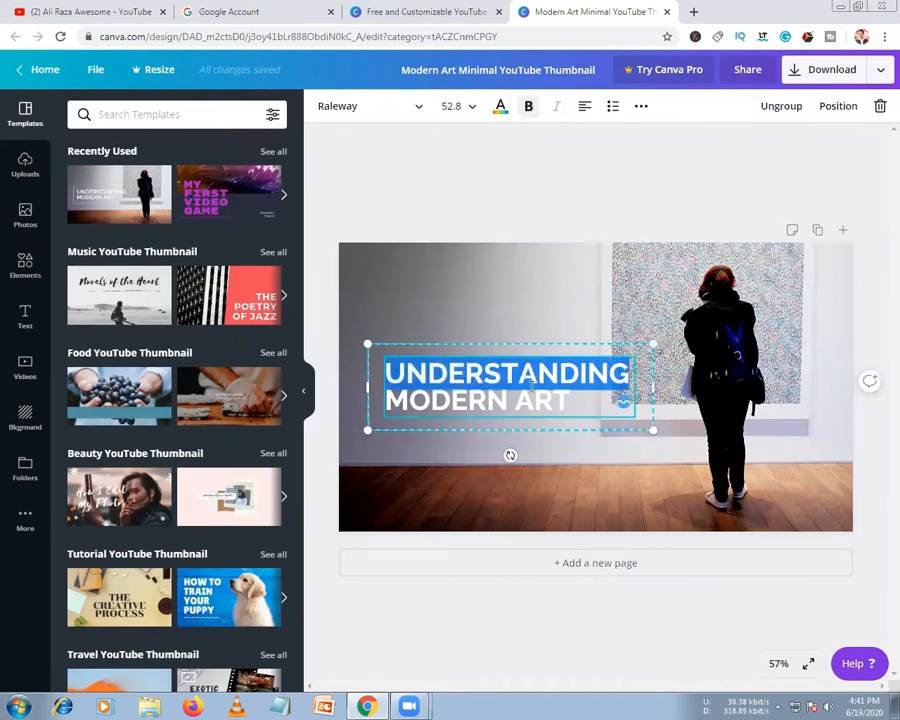
click(559, 398)
click(542, 310)
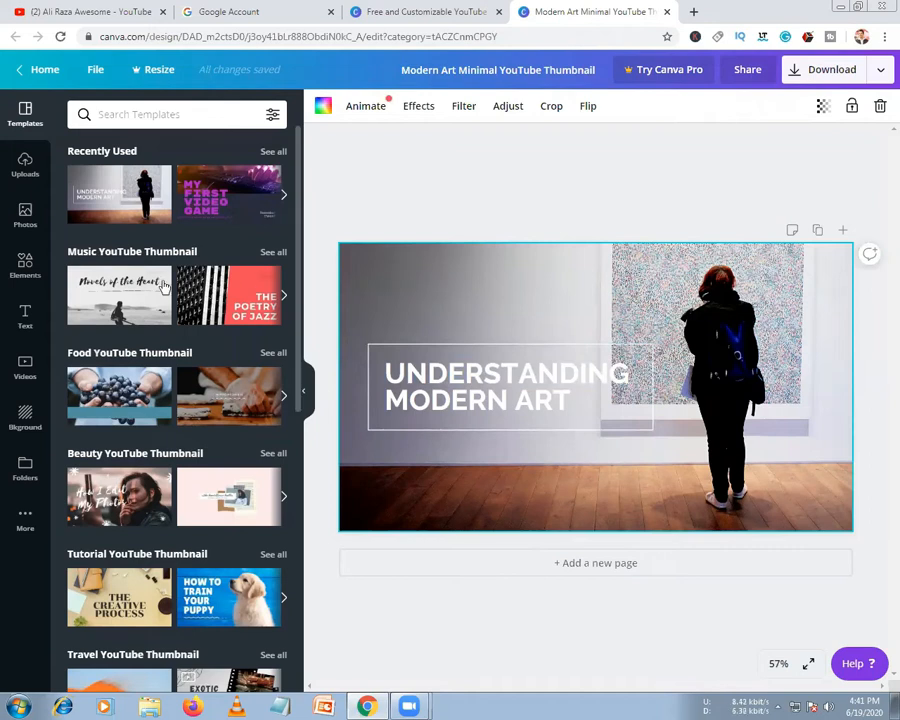
scroll(213, 327, down, 3)
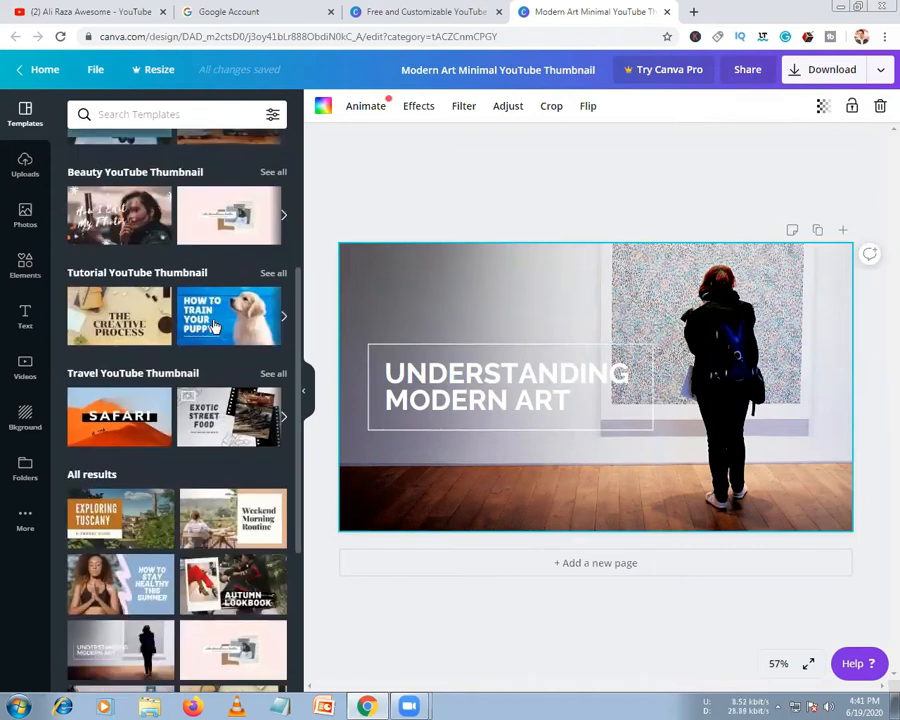
Apply the How to Train Your Puppy template, then check and dismiss the watermark-removal purchase offer
scroll(213, 327, down, 1)
click(210, 268)
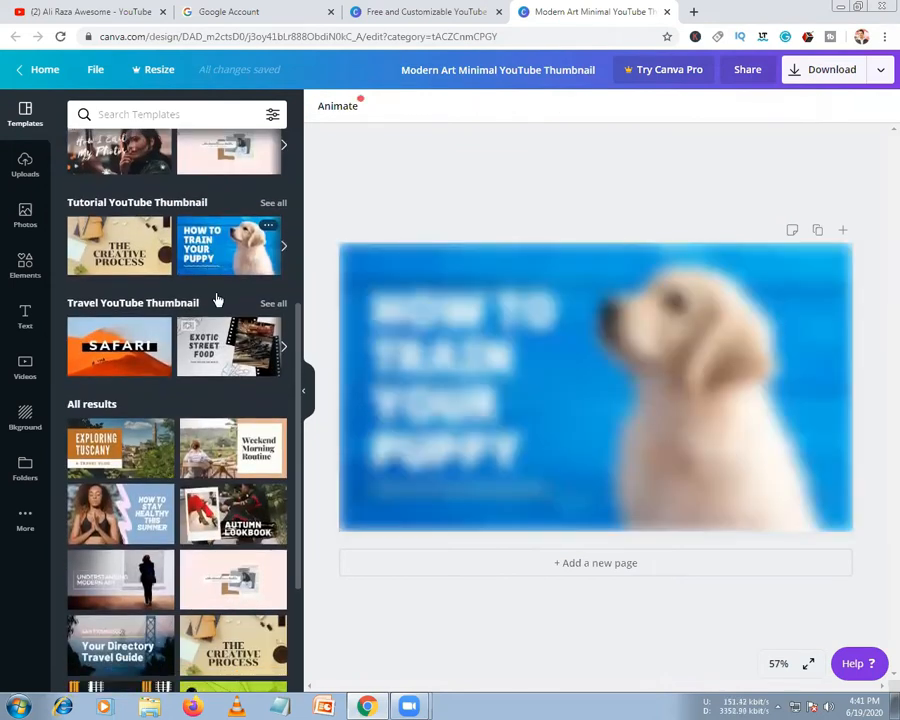
scroll(220, 406, down, 4)
scroll(220, 406, down, 2)
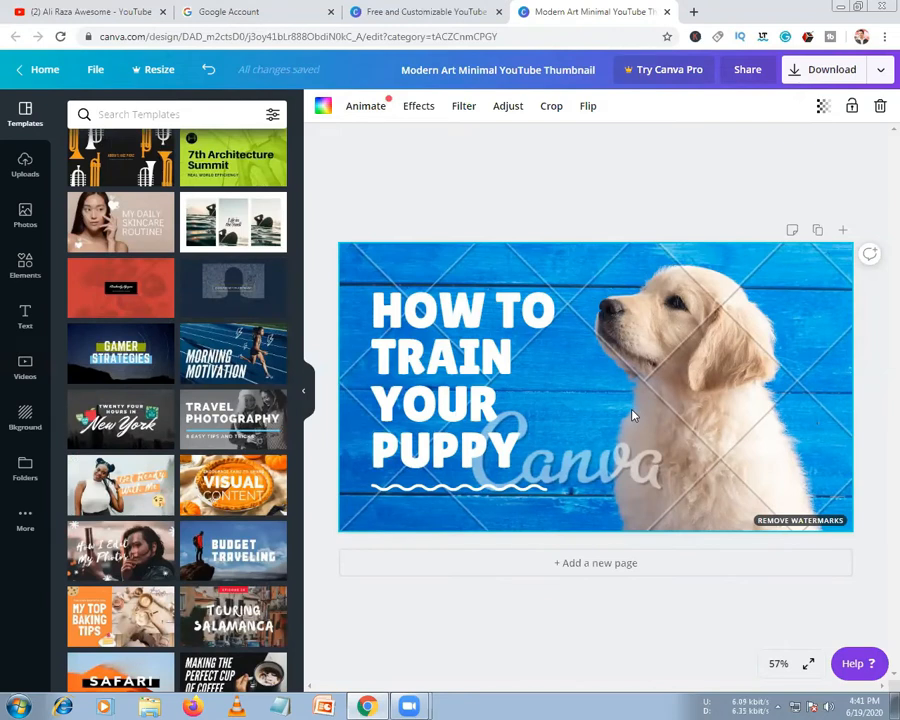
click(791, 524)
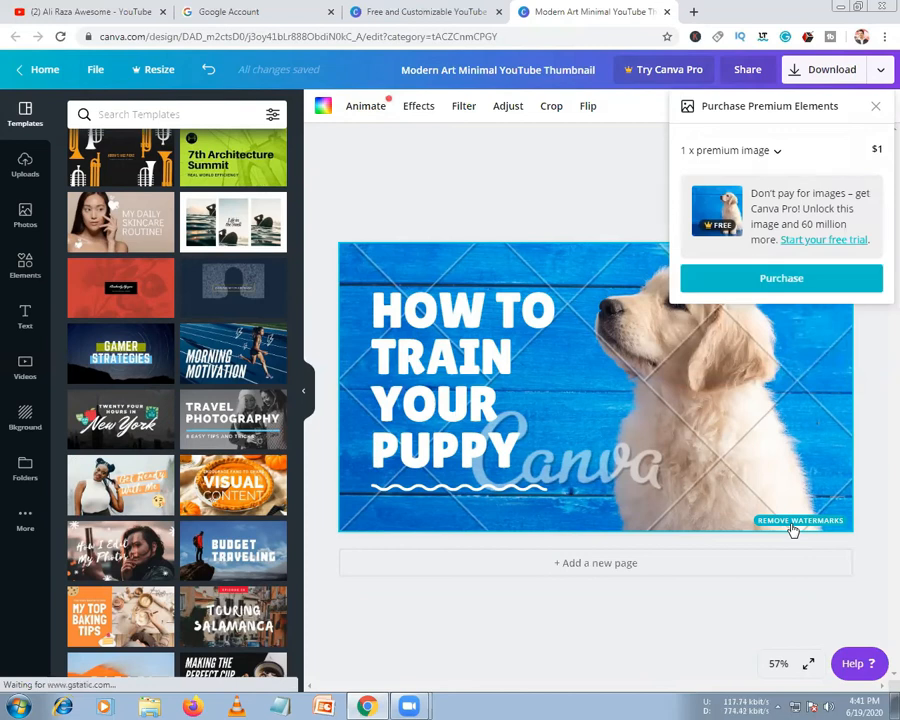
click(492, 187)
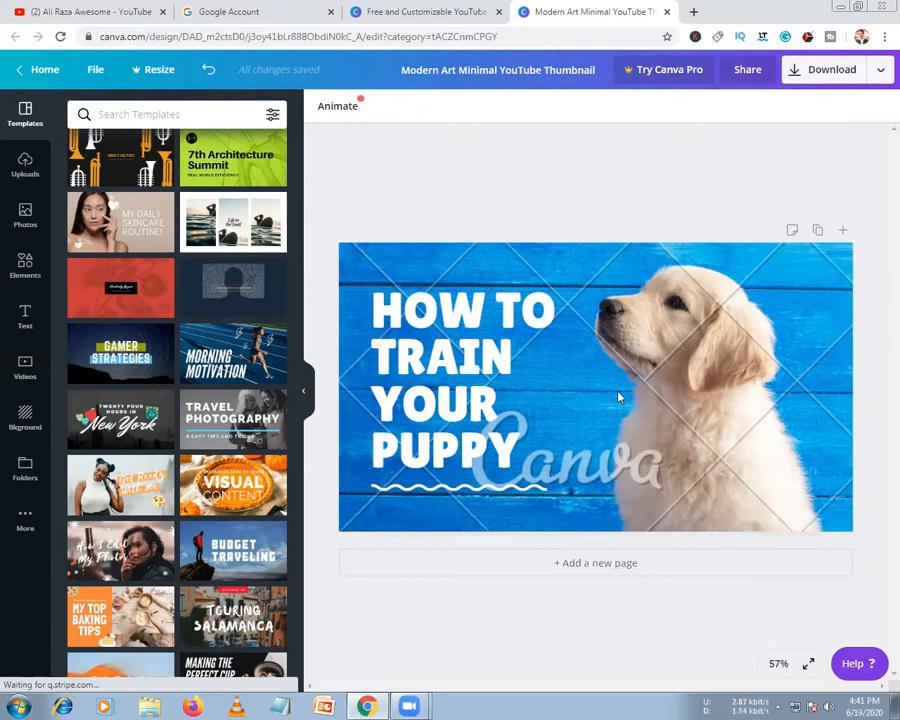
Switch to the Budget Traveling template and select all of the BUDGET TRAVELING title text
click(242, 563)
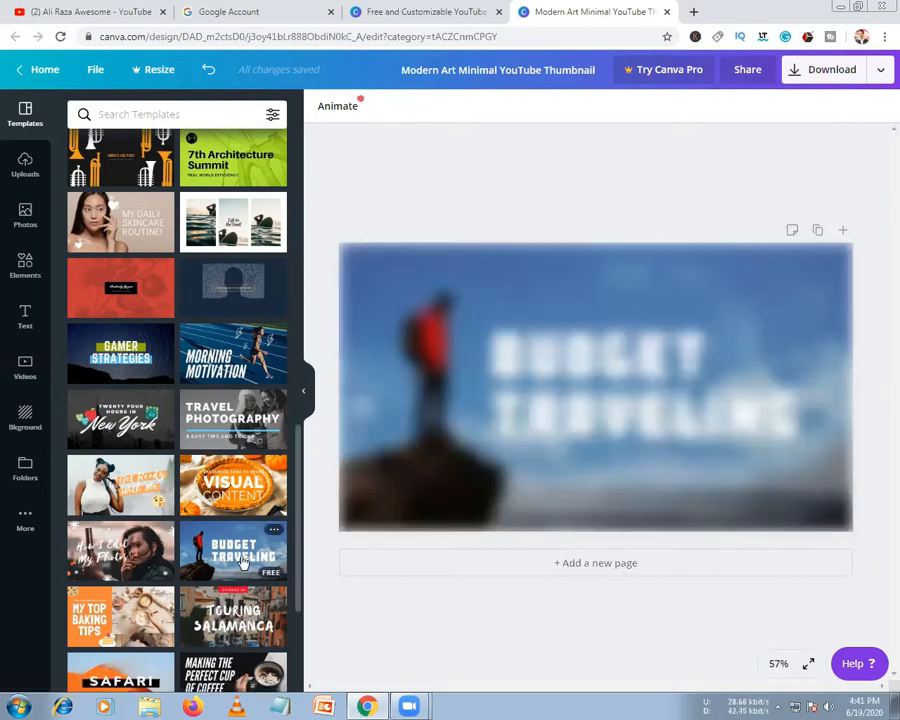
click(477, 424)
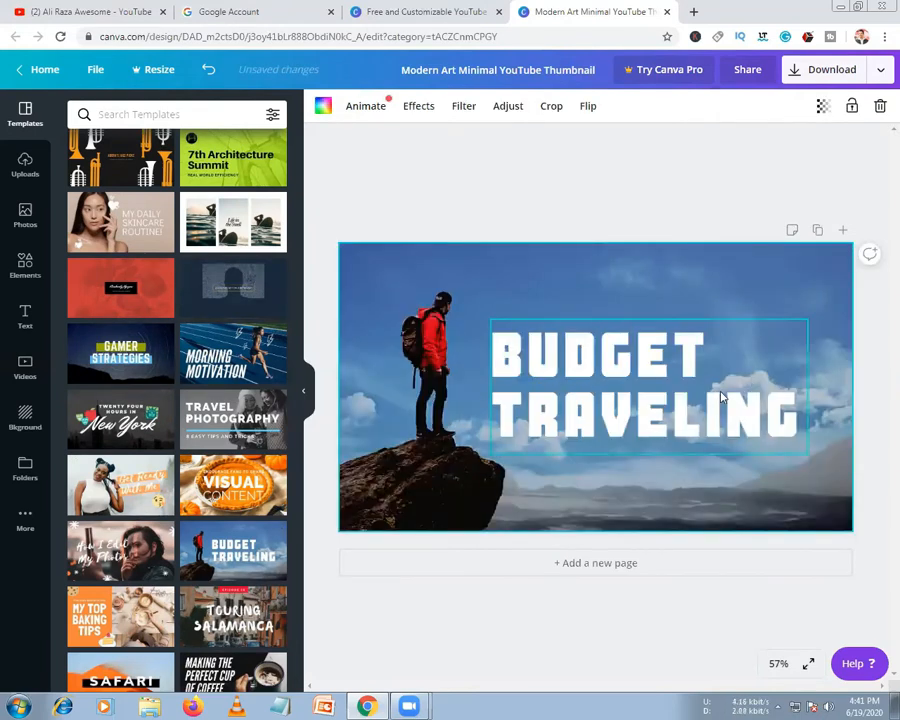
double_click(722, 397)
click(591, 376)
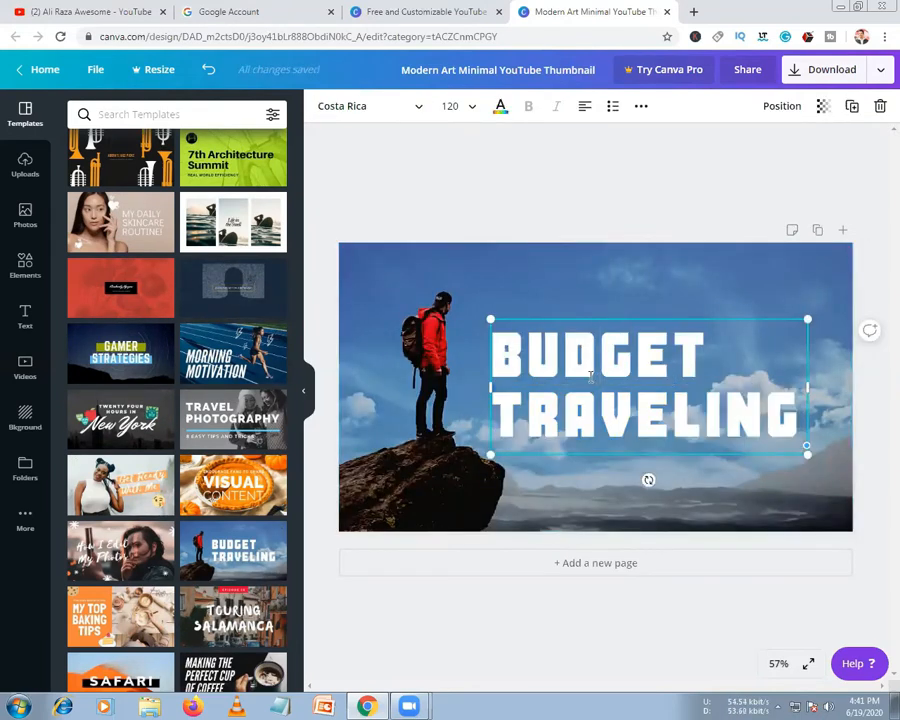
key(ctrl+a)
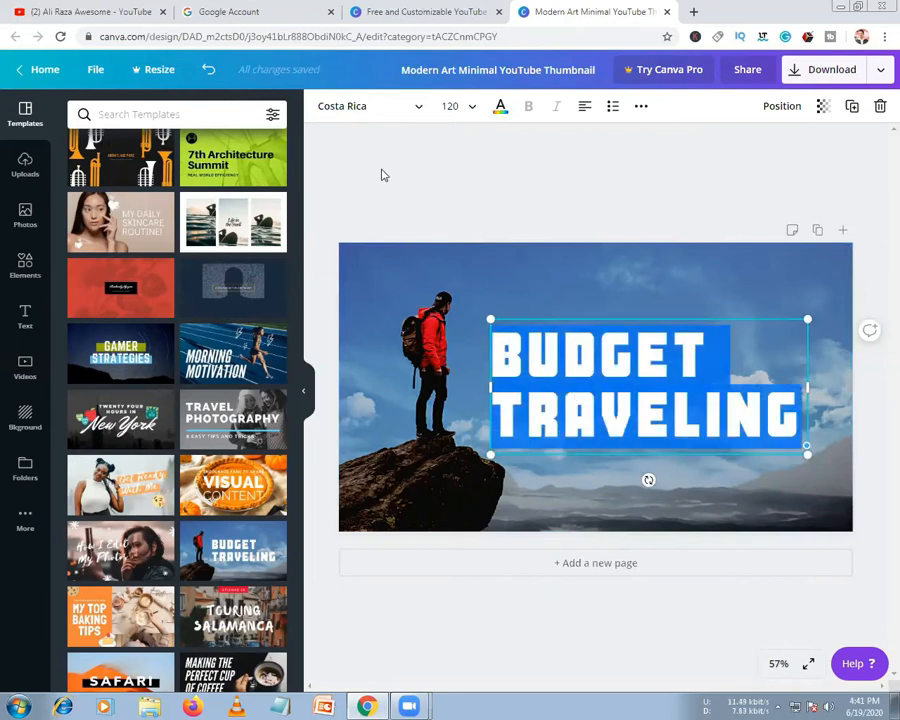
Set the title font to Archivo Black after trying Horizon and Bukhari Script
click(474, 110)
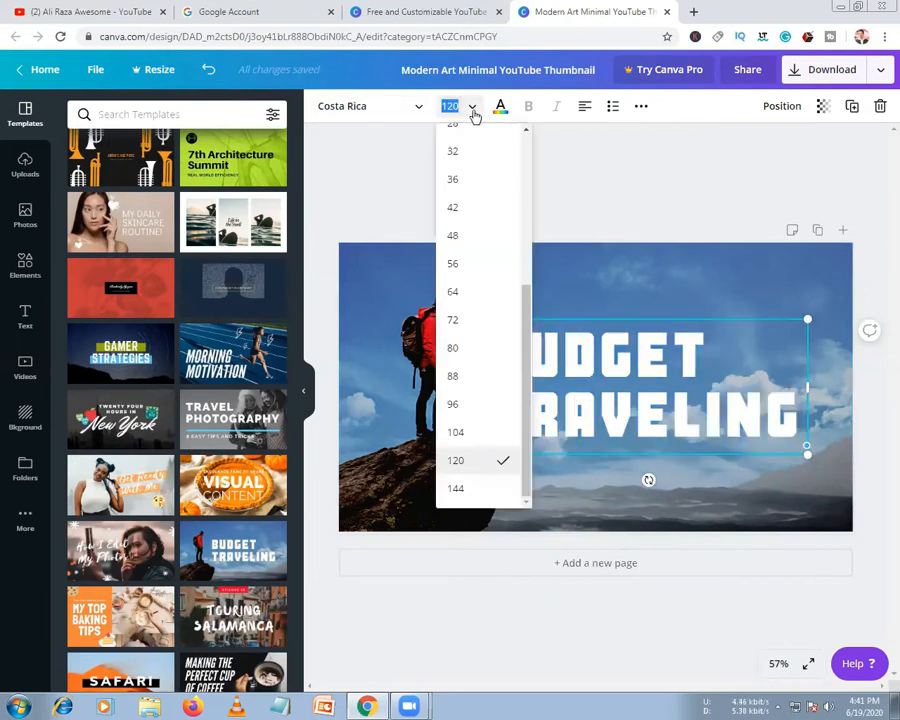
click(388, 110)
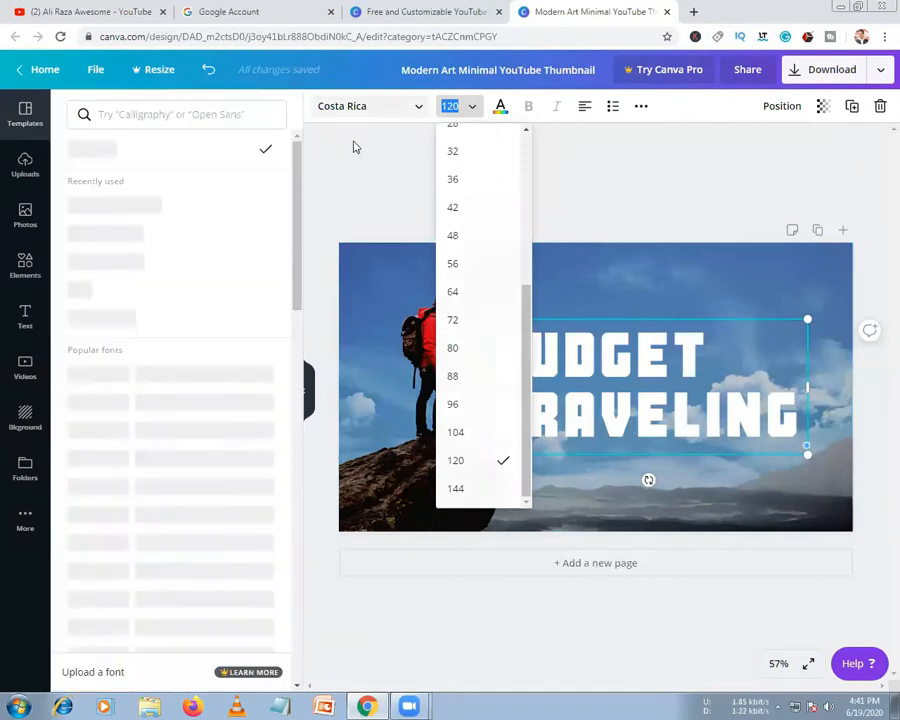
click(134, 241)
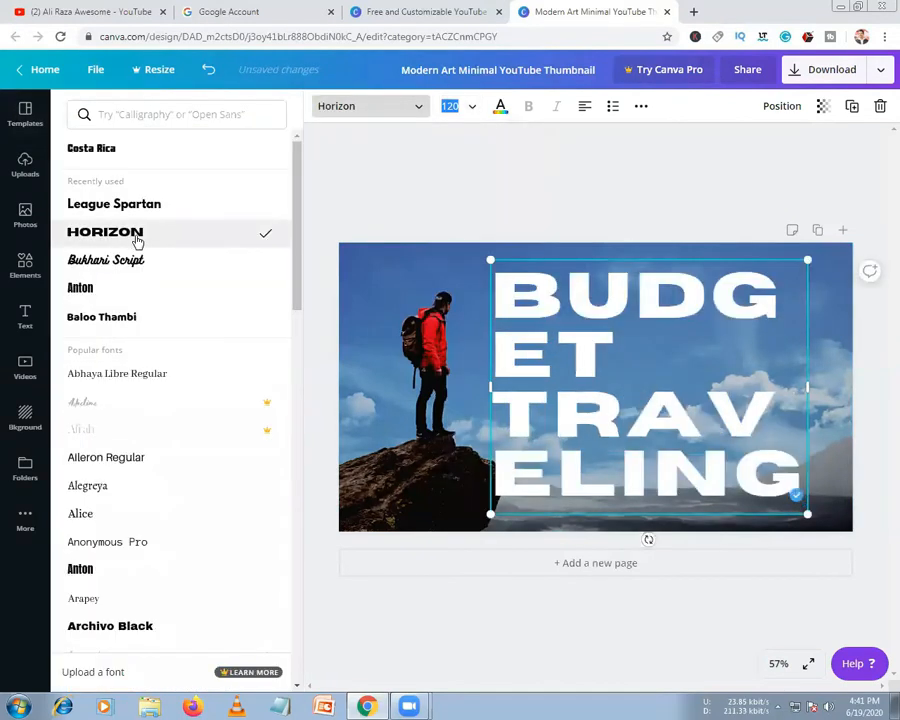
click(130, 270)
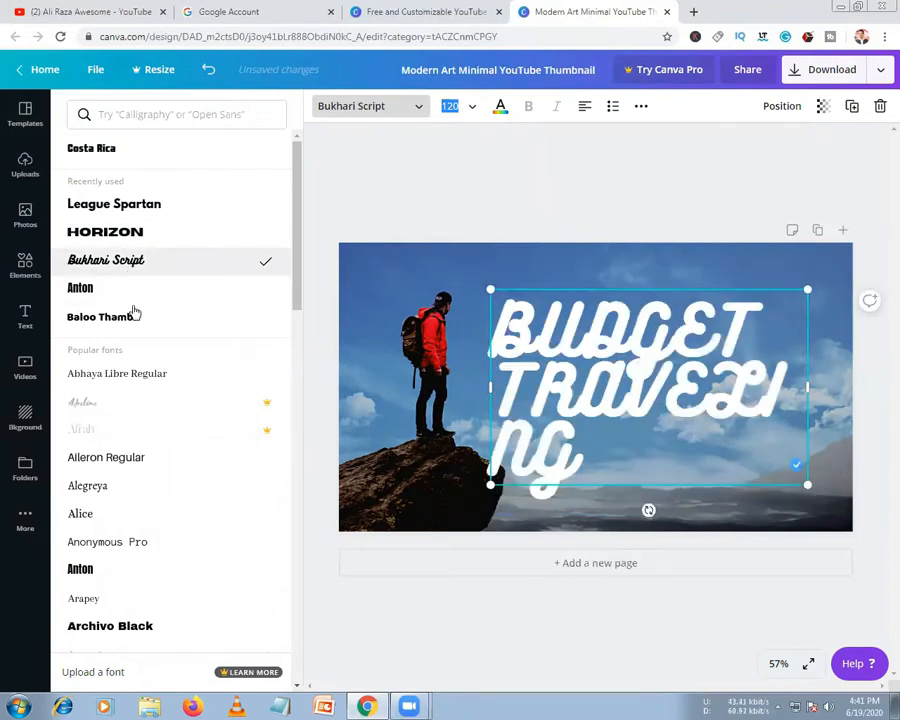
scroll(151, 494, down, 5)
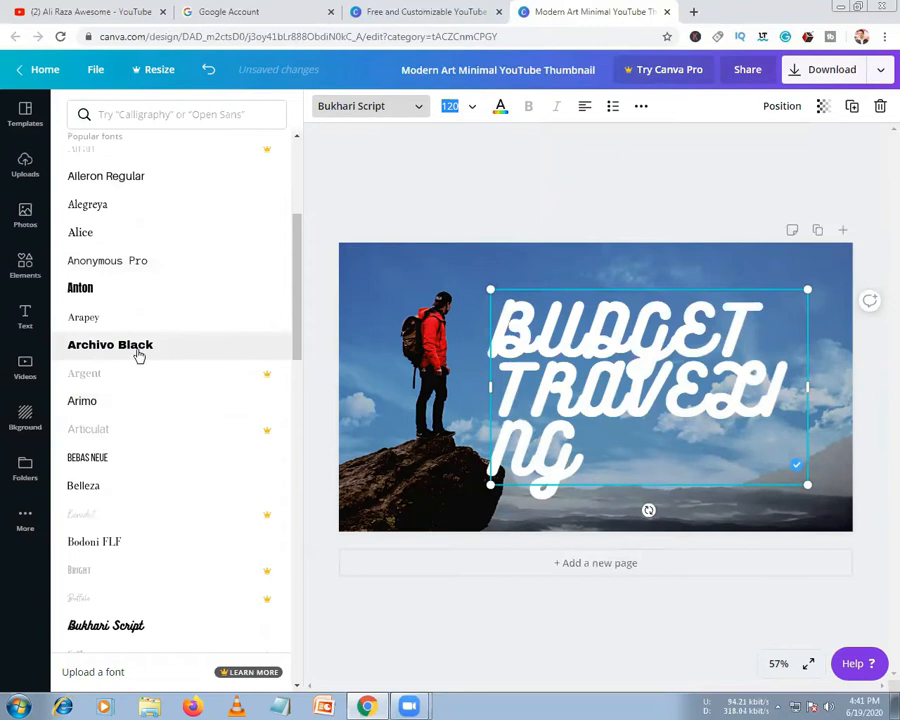
click(139, 352)
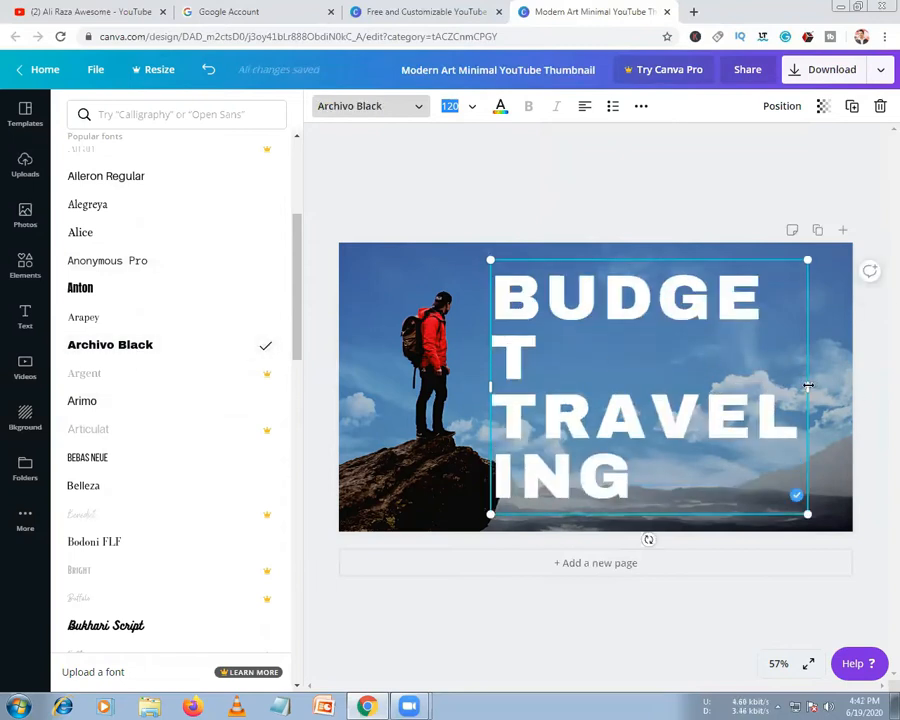
Set the title to size 104 and widen its box so it reads on two lines
drag(808, 386, 843, 386)
click(478, 110)
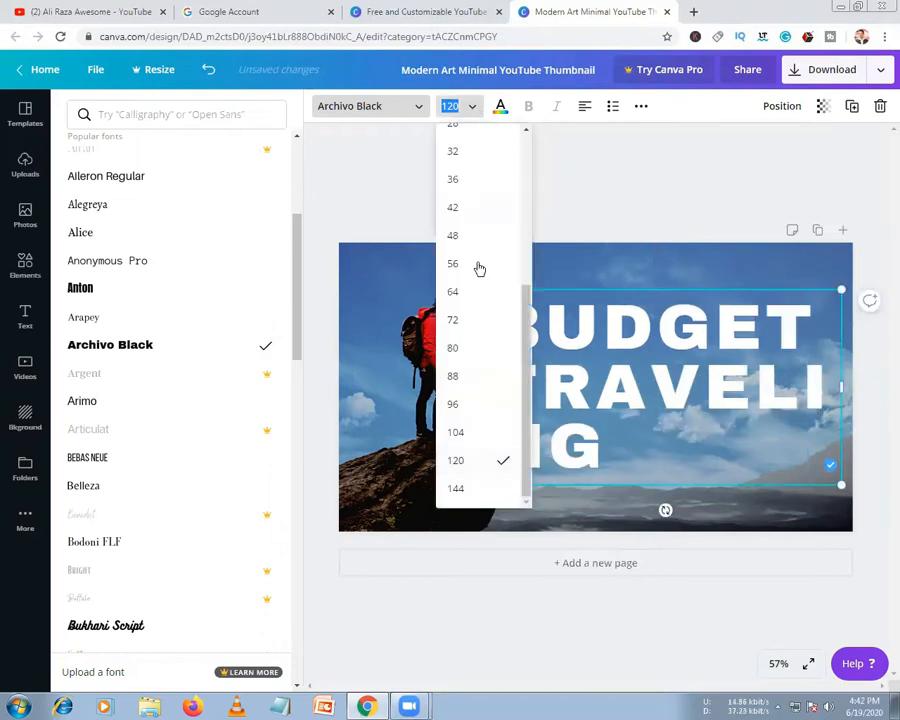
click(456, 432)
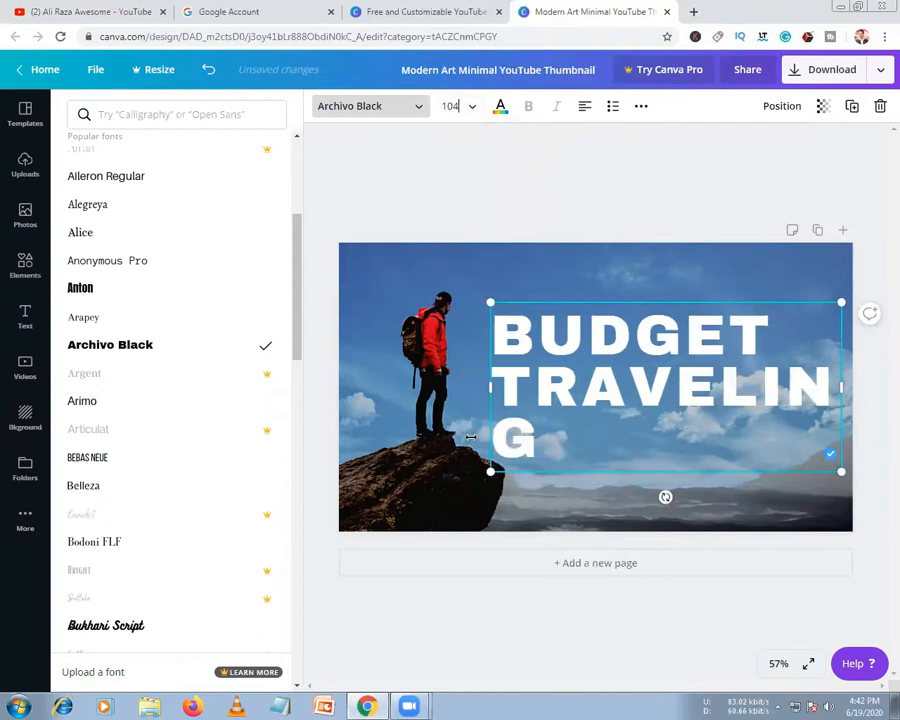
drag(476, 390, 443, 392)
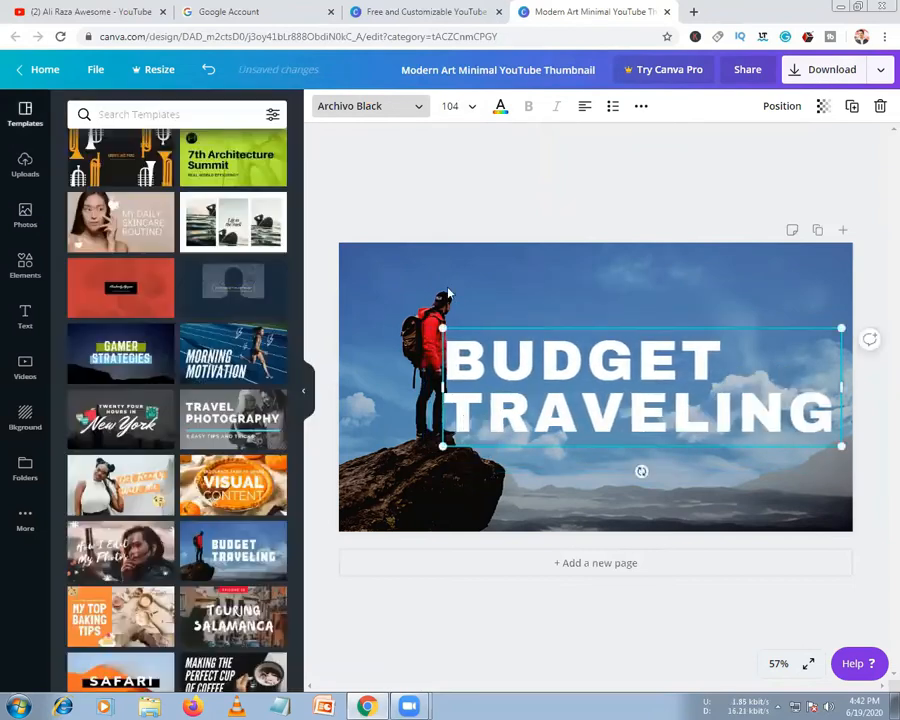
Browse the Videos, Photos and More panels, then show the Uploads panel of uploaded images
click(404, 306)
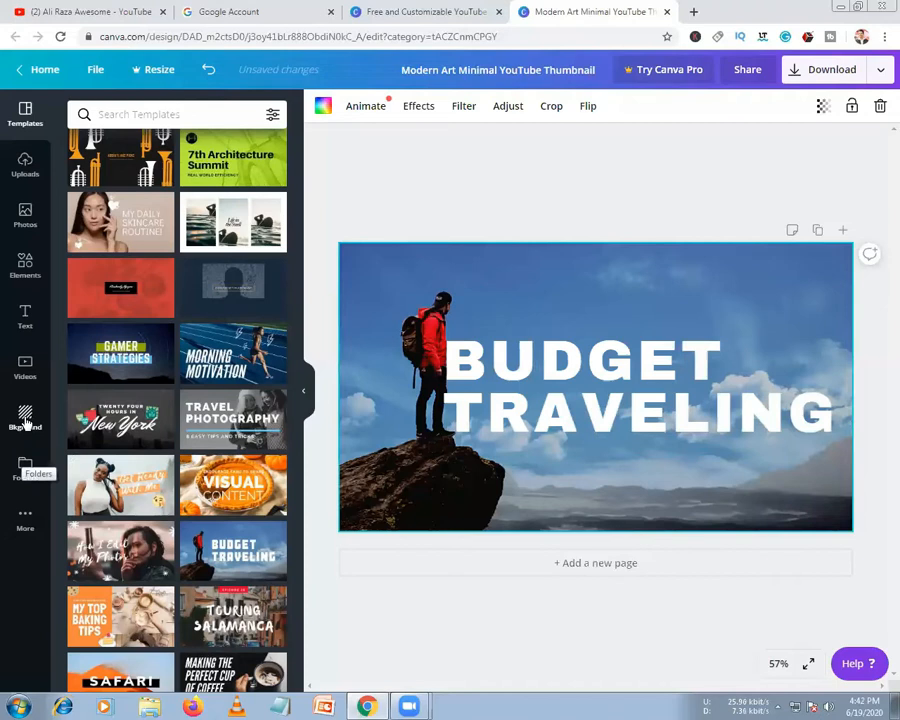
click(25, 378)
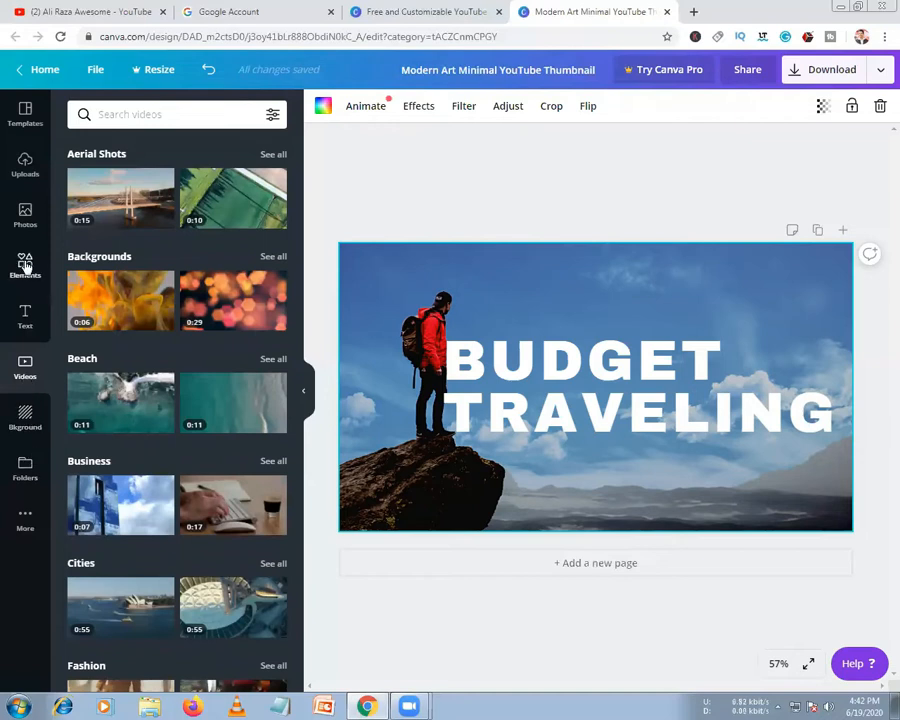
click(25, 220)
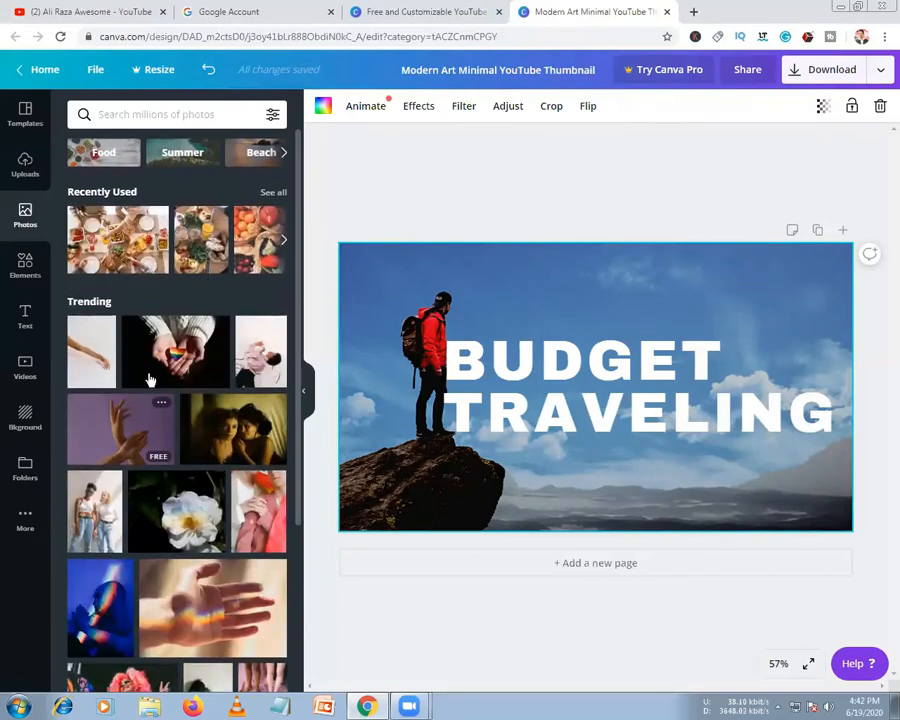
scroll(148, 375, down, 5)
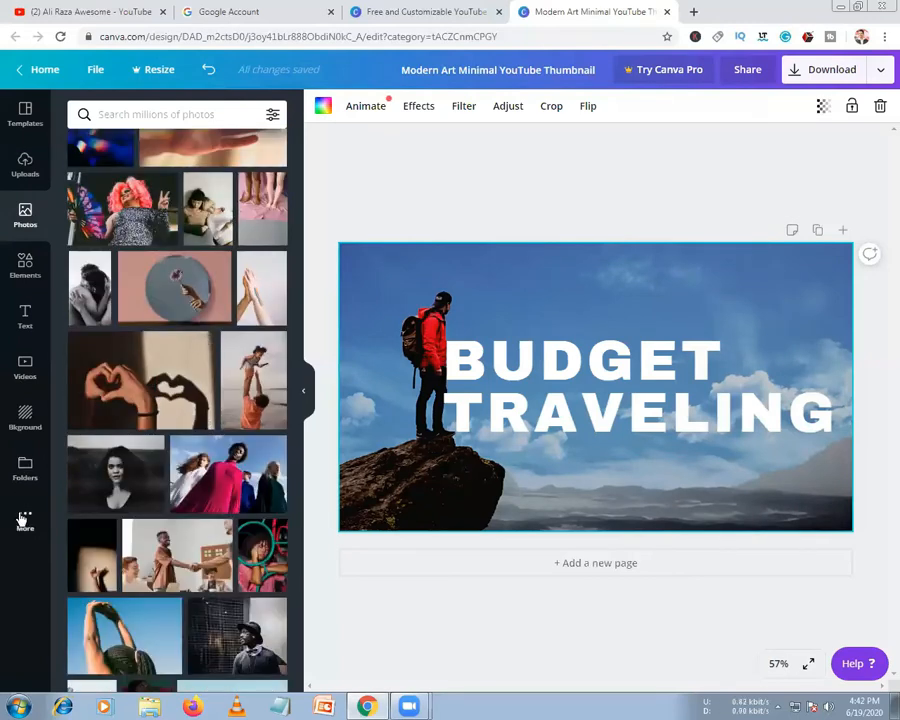
click(24, 521)
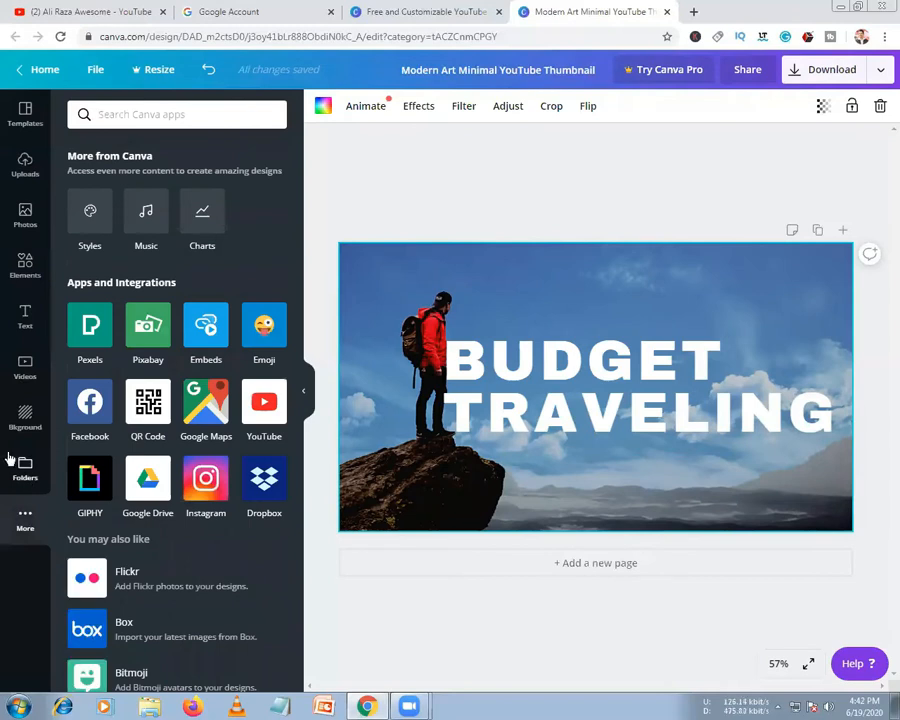
click(16, 176)
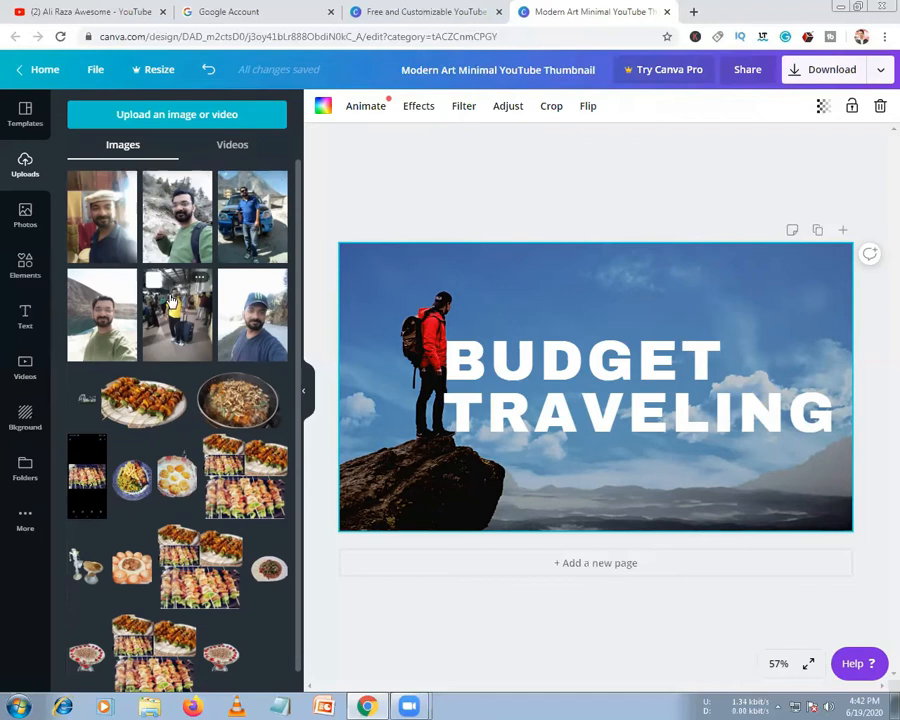
Delete the hiker background and make the uploaded station traveller photo the page background
drag(172, 300, 598, 382)
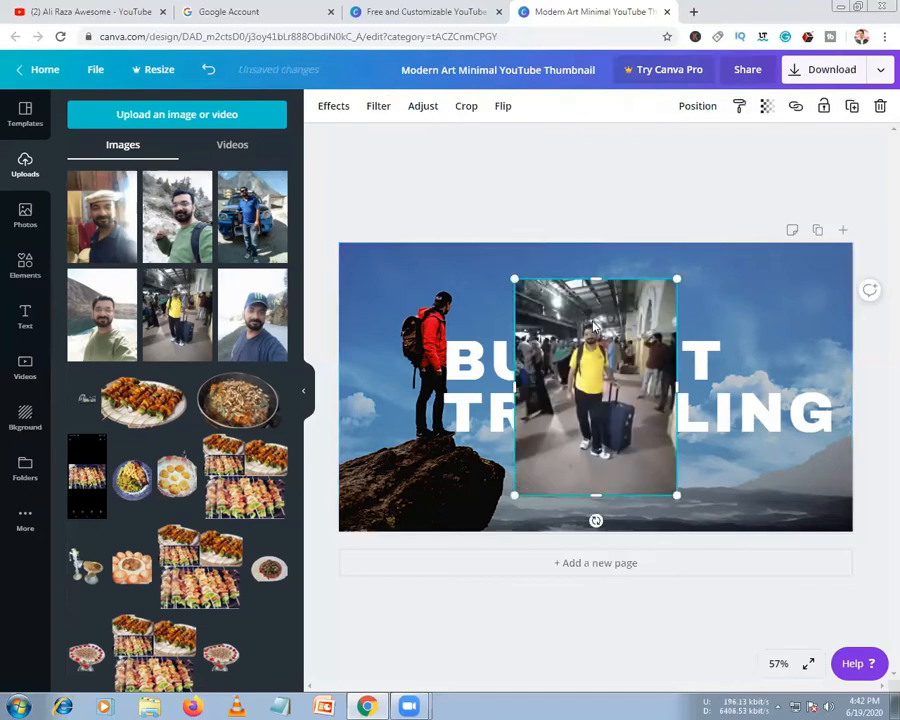
drag(595, 325, 492, 387)
click(369, 271)
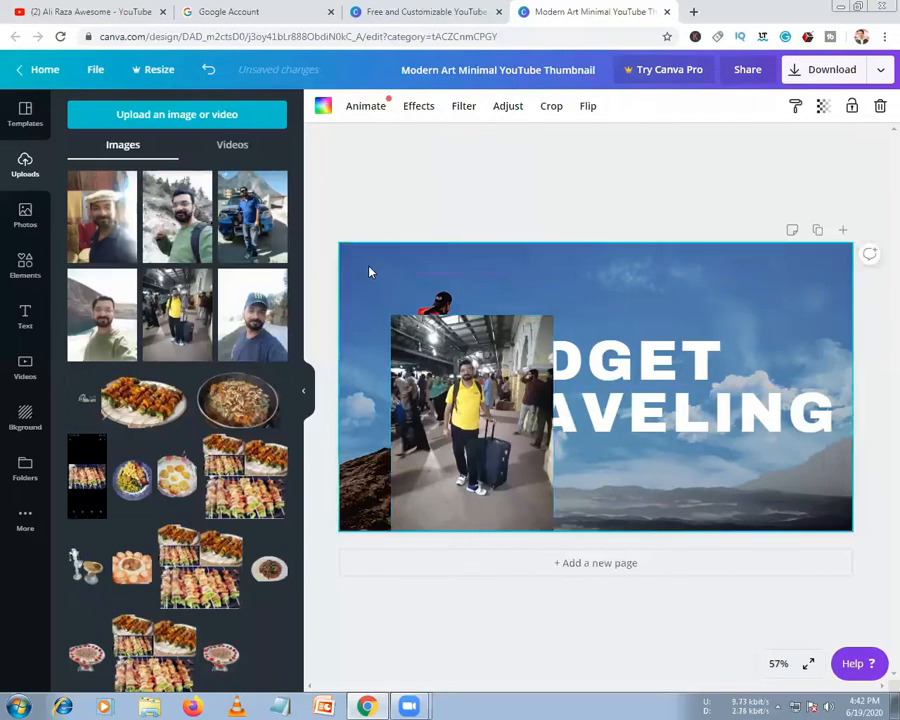
key(Delete)
drag(406, 331, 399, 318)
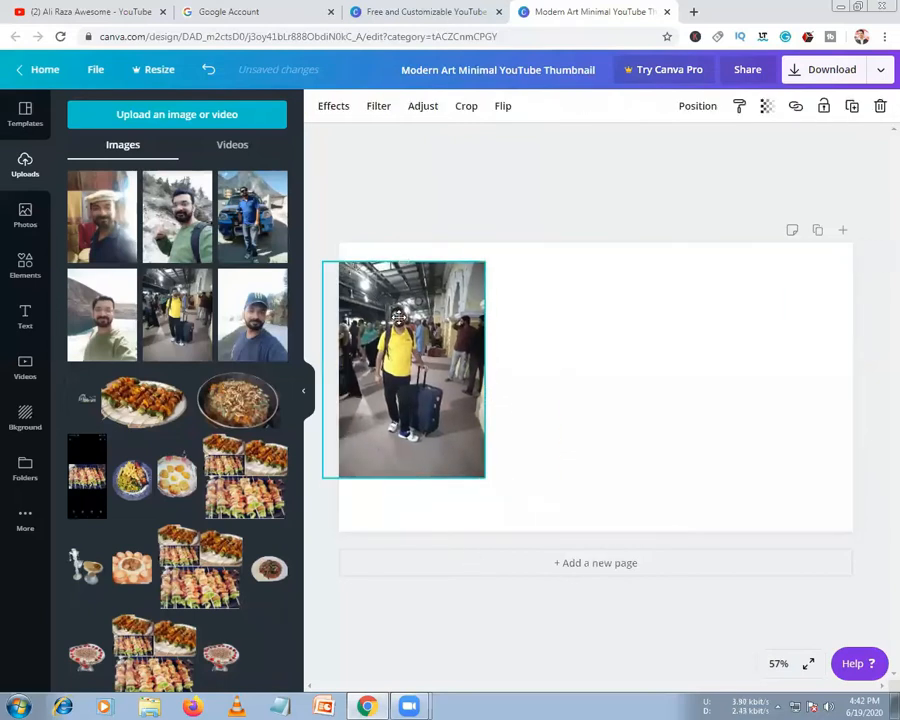
key(Delete)
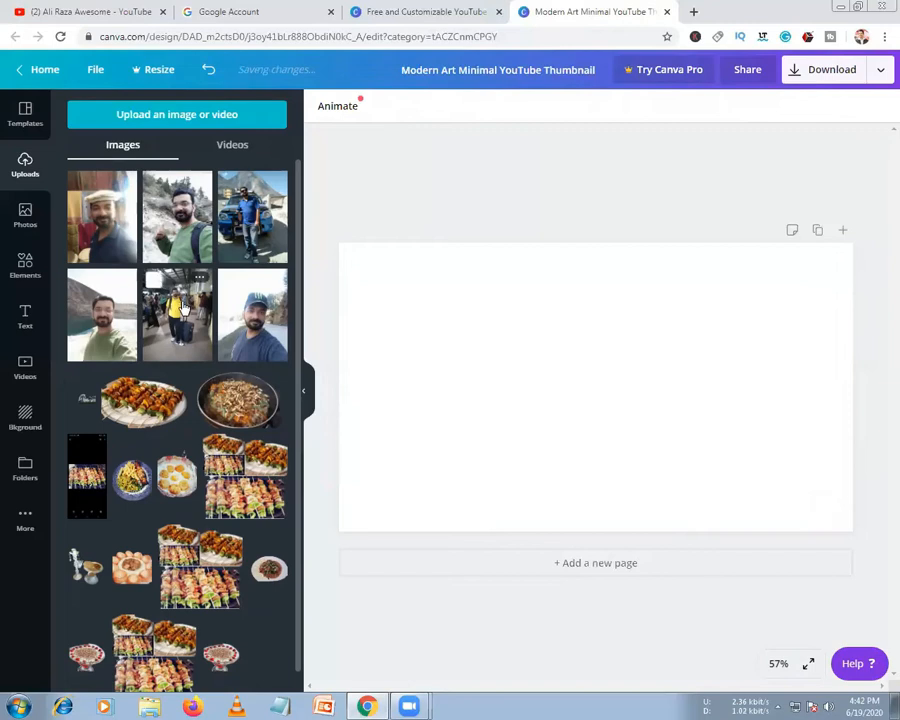
drag(190, 313, 365, 331)
Reframe the station photo downward and move the title lower and left
double_click(573, 363)
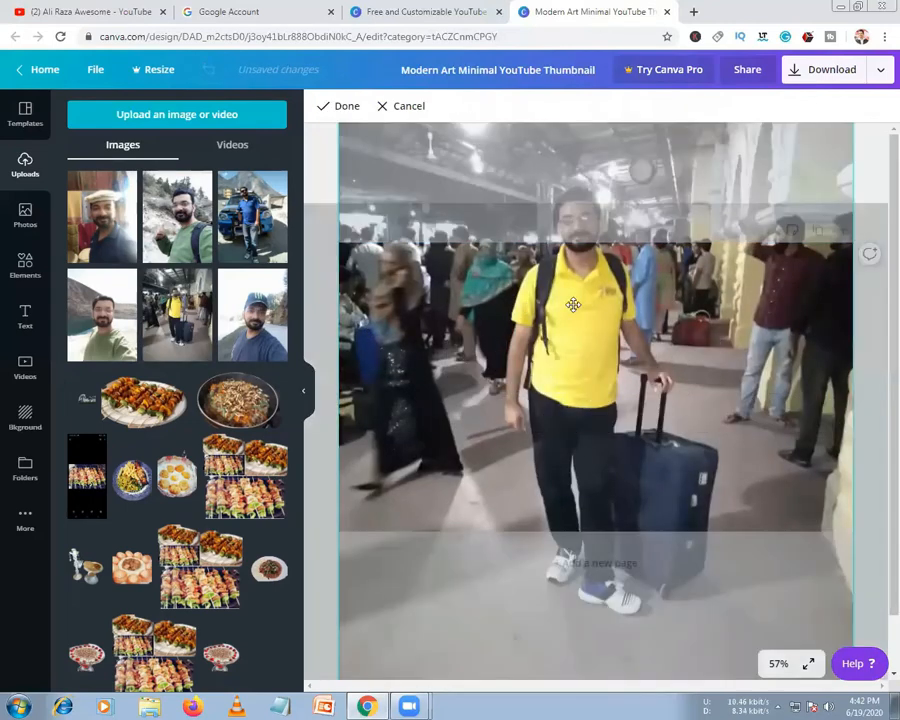
drag(573, 363, 571, 428)
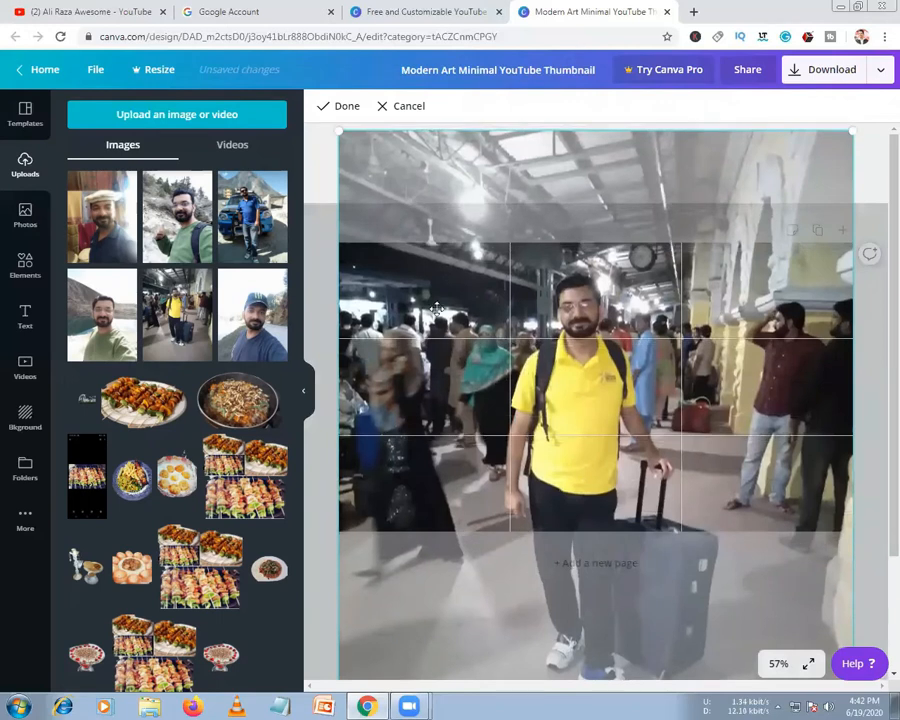
click(330, 292)
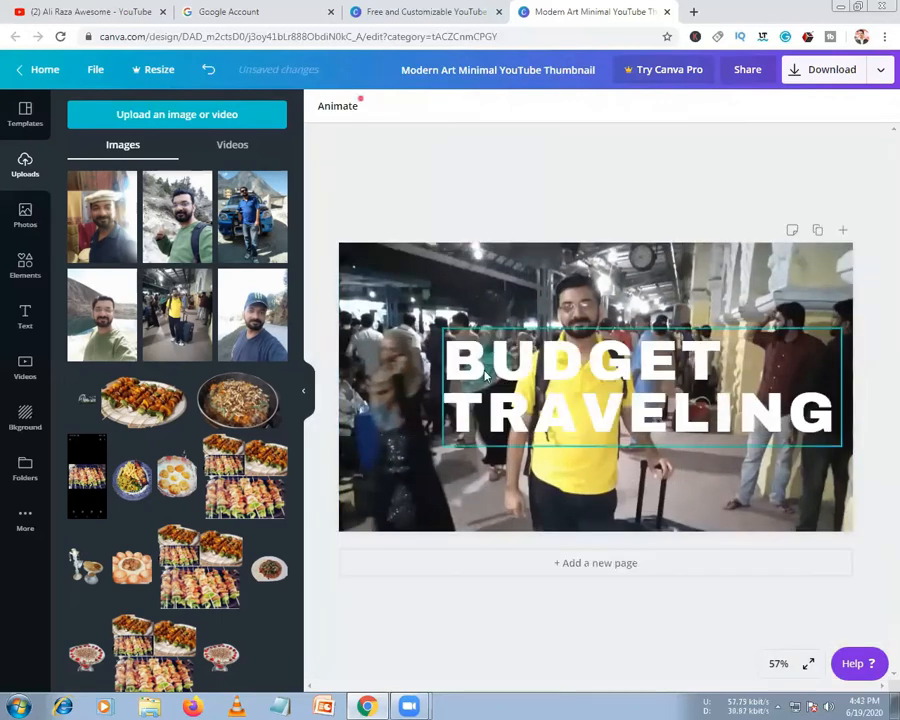
drag(443, 393, 390, 443)
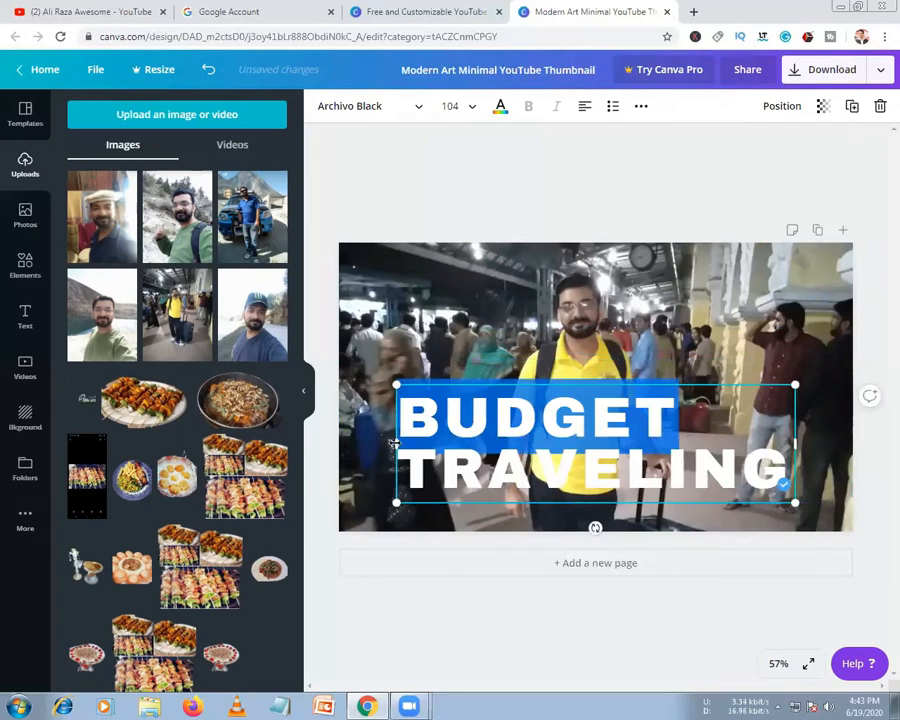
drag(359, 444, 386, 447)
click(440, 348)
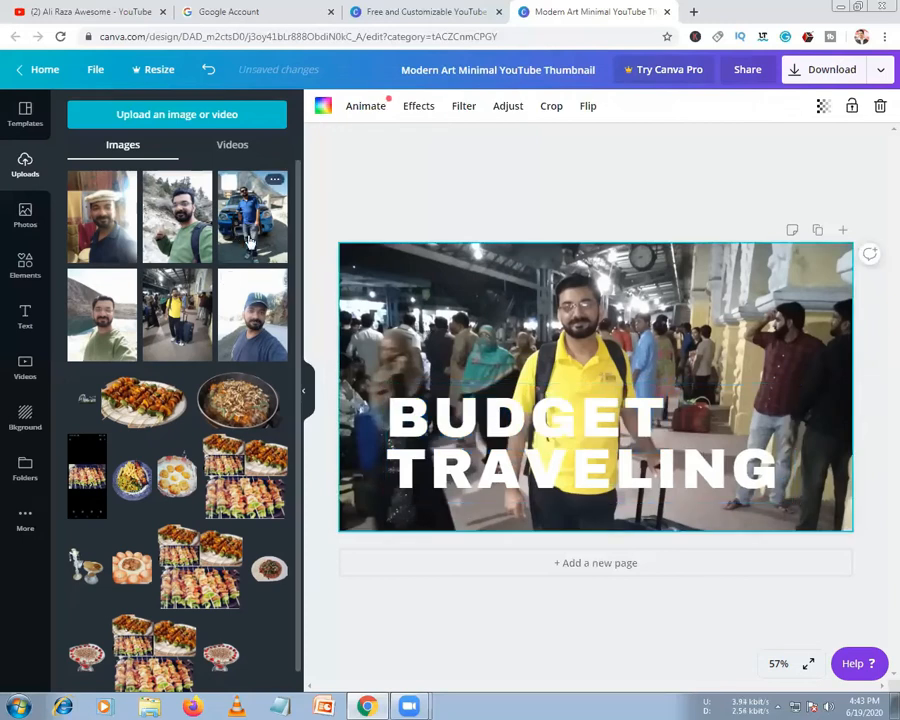
Try the green-shirt selfie as background, then undo back to the station photo
drag(166, 241, 350, 313)
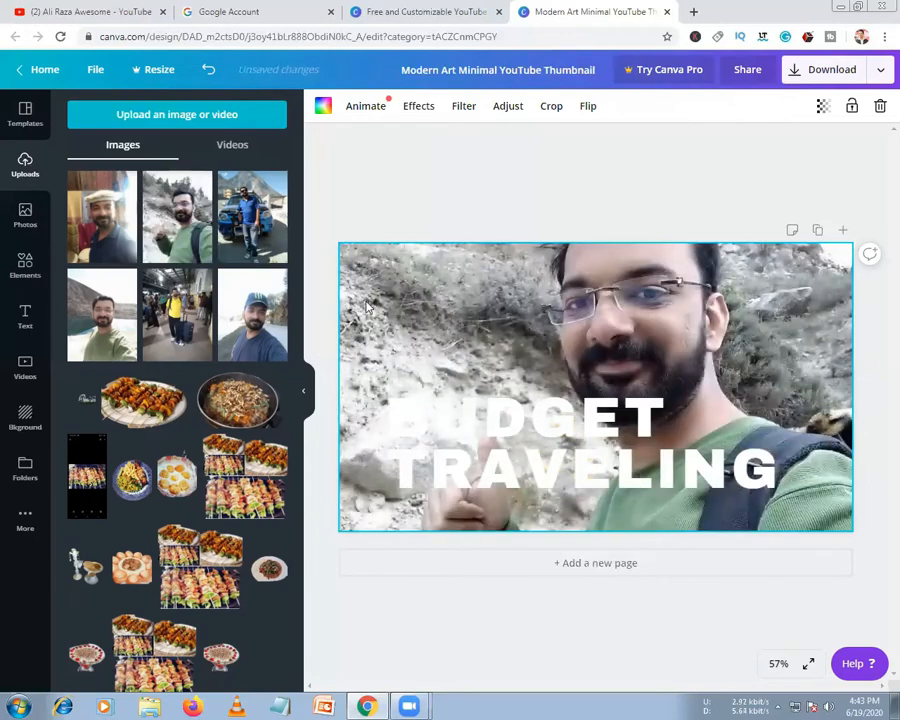
double_click(371, 292)
drag(371, 292, 341, 288)
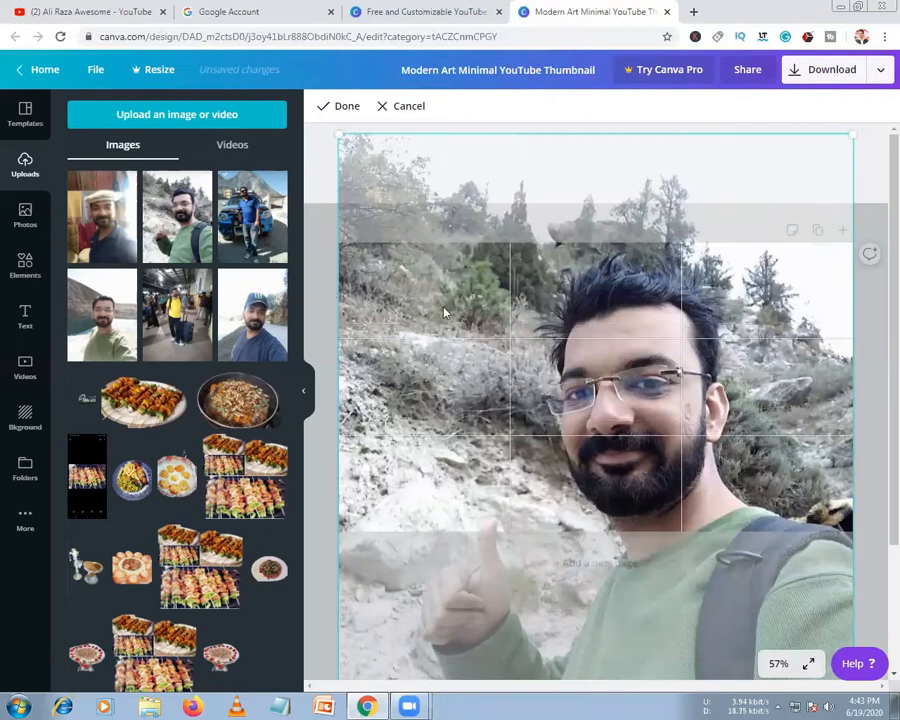
click(331, 291)
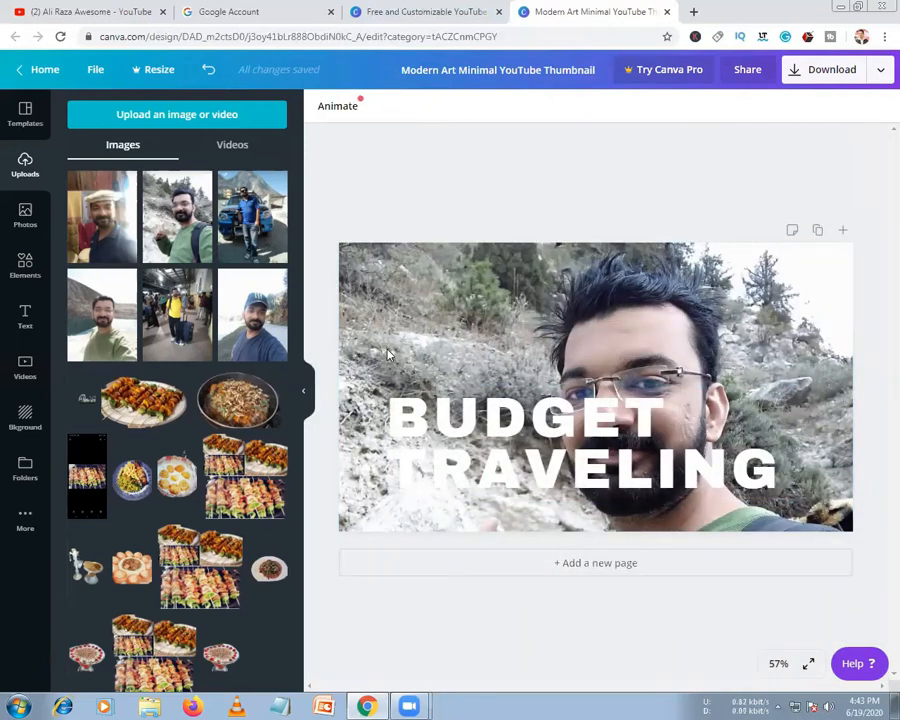
key(ctrl+z)
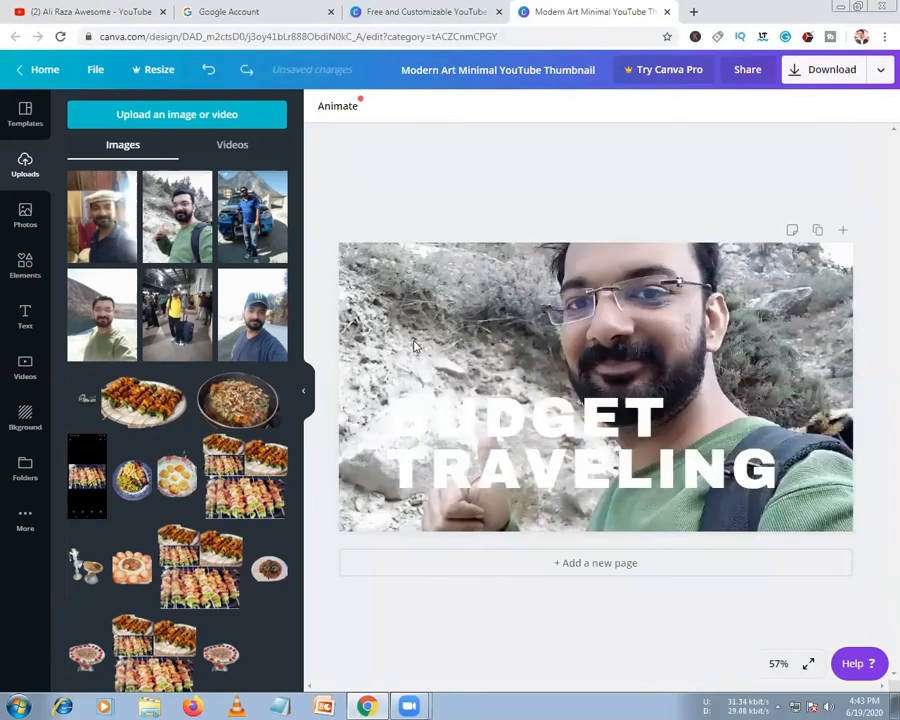
key(ctrl+z)
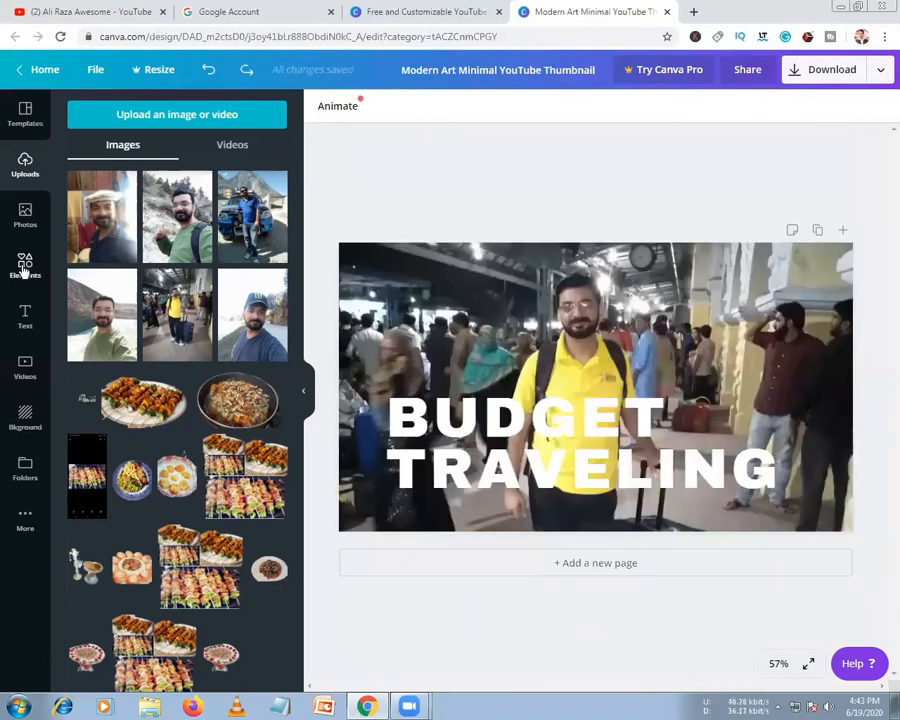
Fill the page with a three-column photo grid from the Elements Grids collection
click(30, 226)
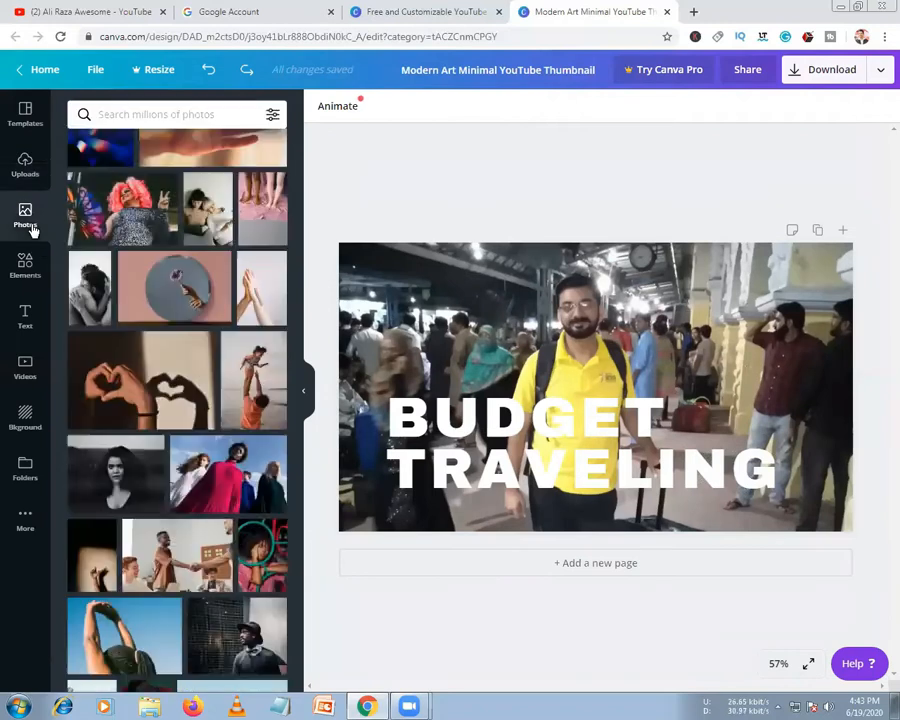
click(30, 272)
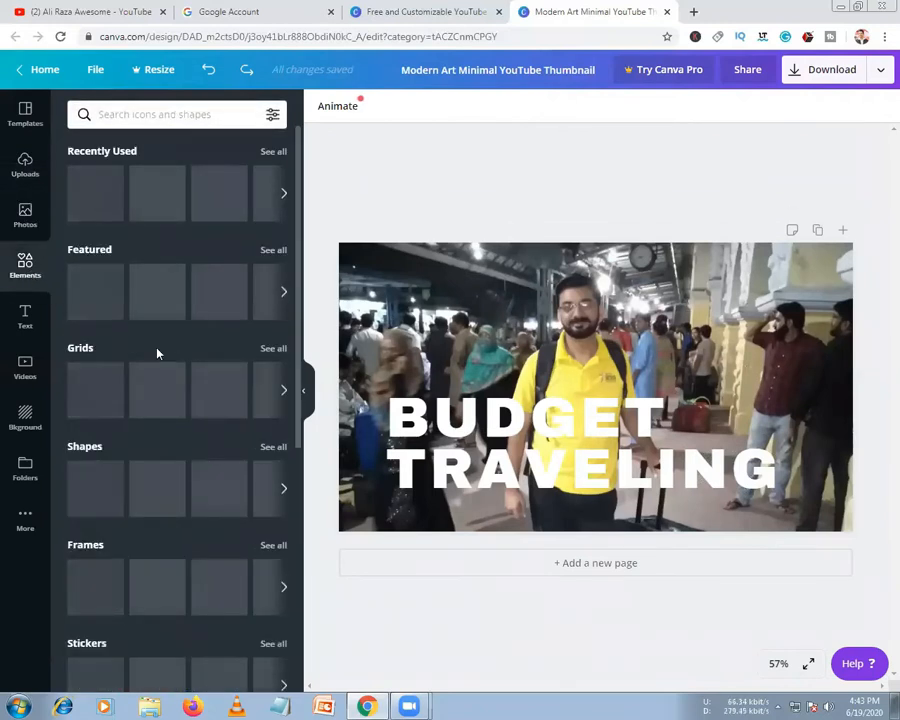
click(264, 349)
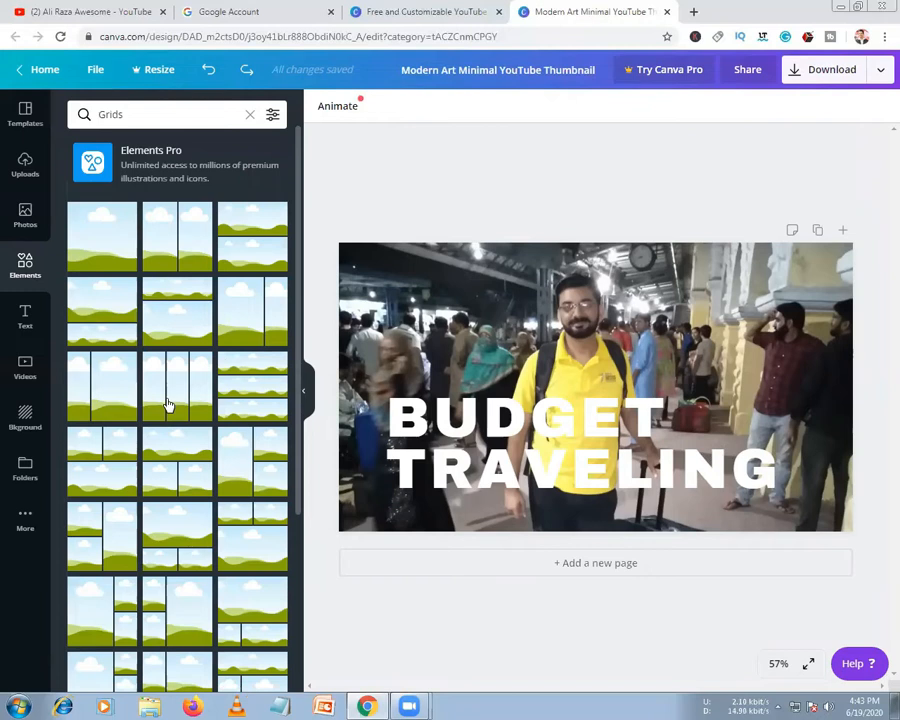
drag(177, 385, 368, 360)
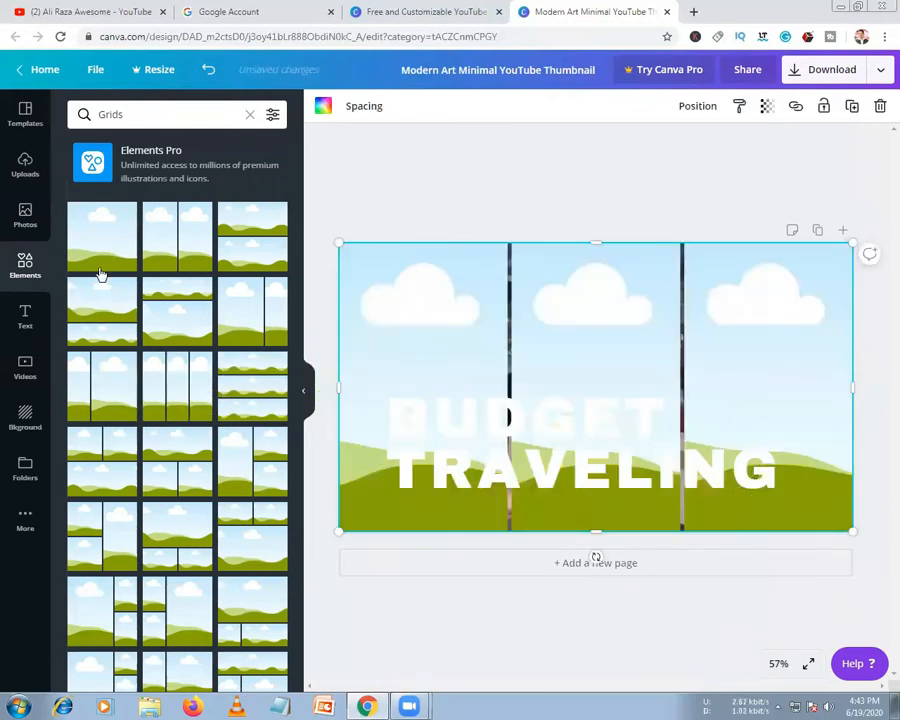
Drop the white-cap, man-by-car and train station uploads into the left, middle and right grid cells
click(24, 168)
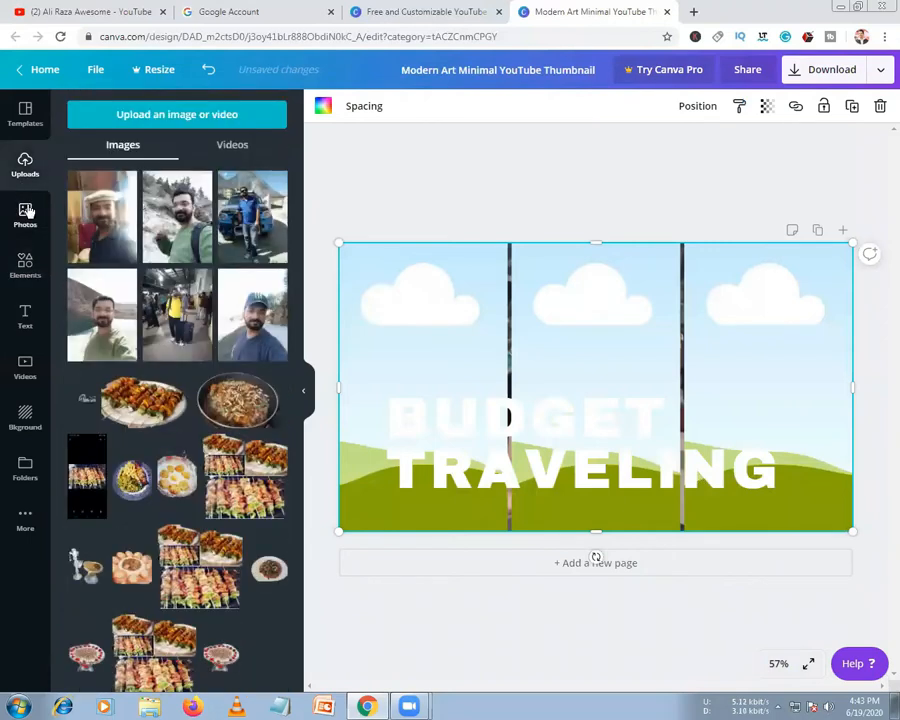
drag(115, 225, 420, 340)
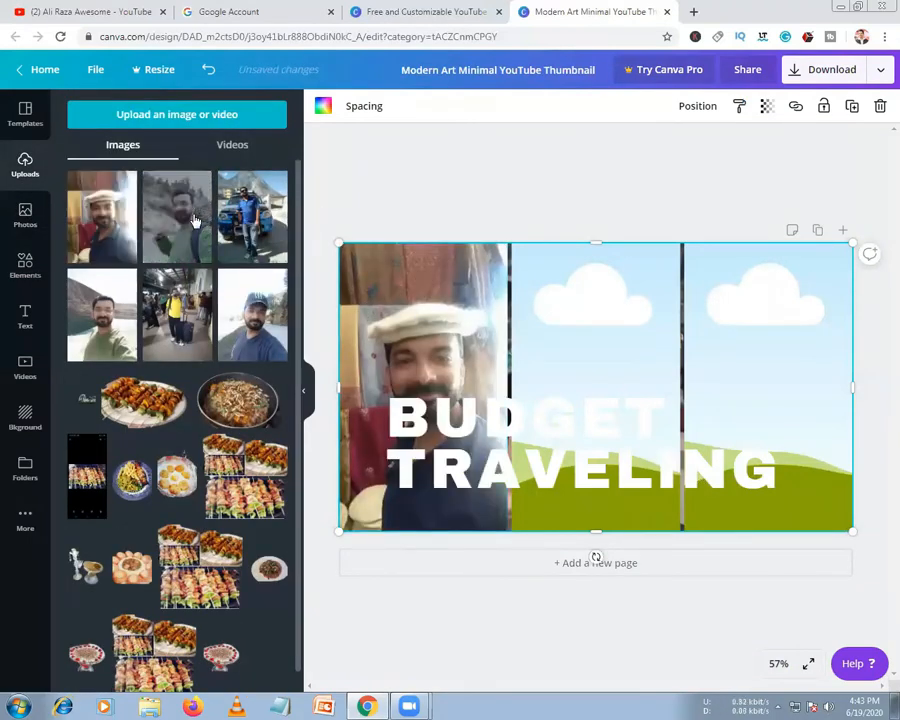
click(360, 300)
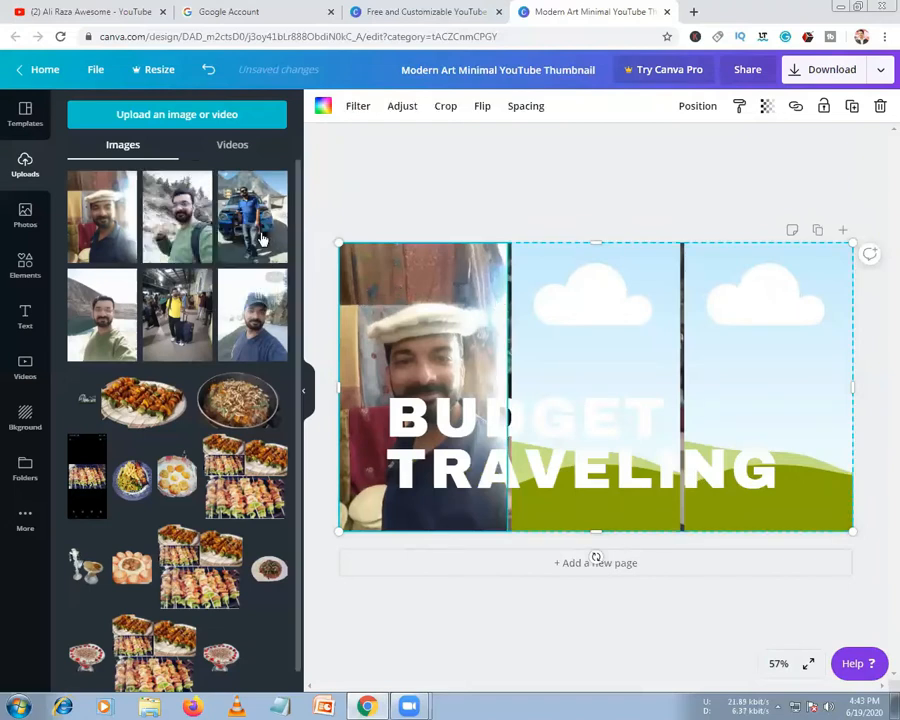
drag(256, 196, 580, 350)
drag(170, 338, 700, 392)
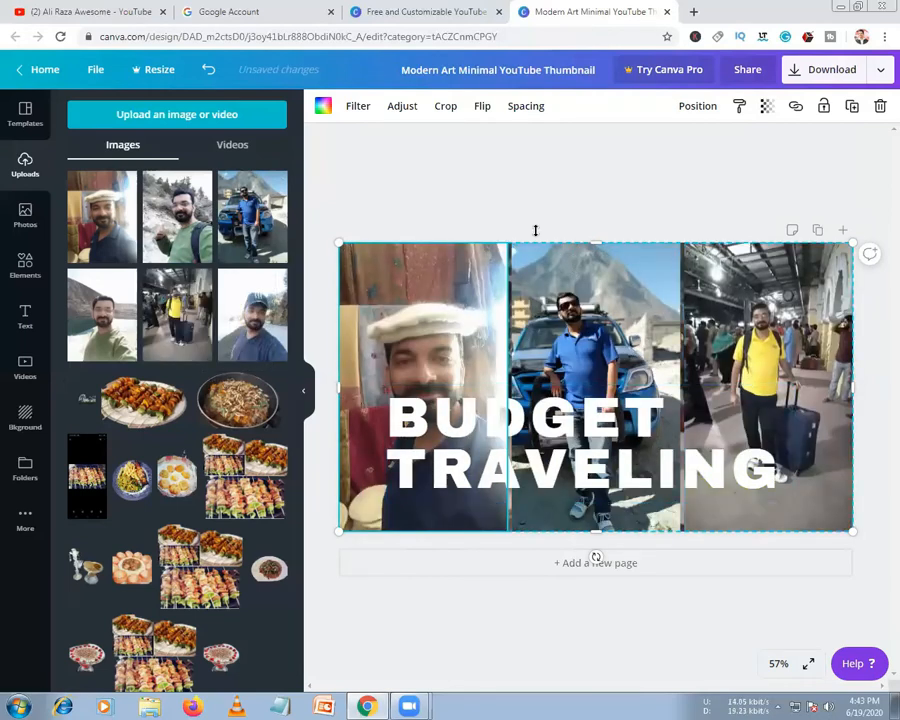
click(504, 203)
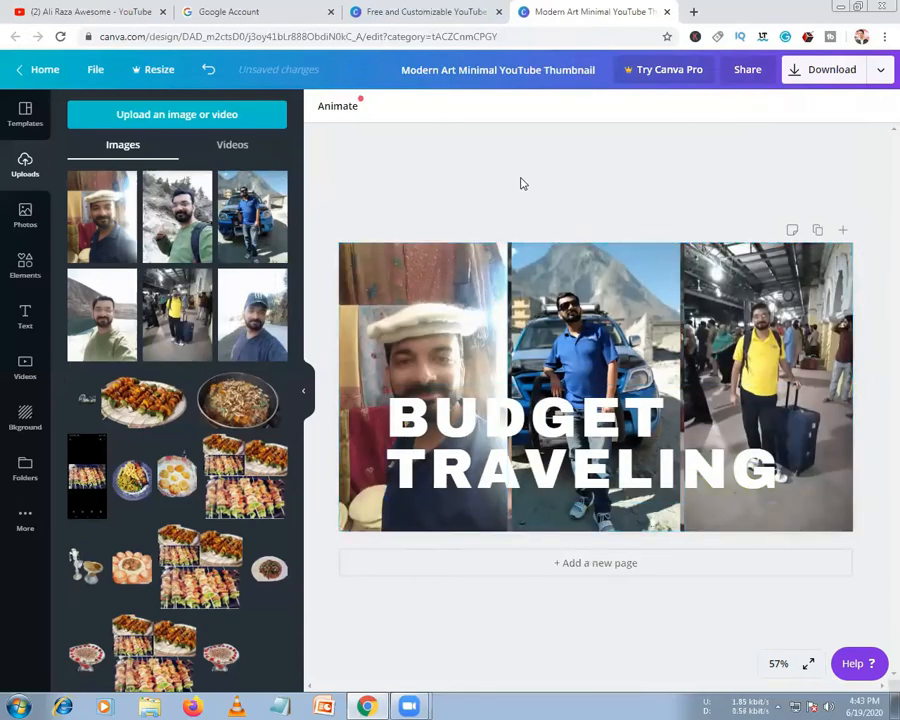
Colour the BUDGET TRAVELING heading yellow after trying pink and several blue swatches
click(480, 418)
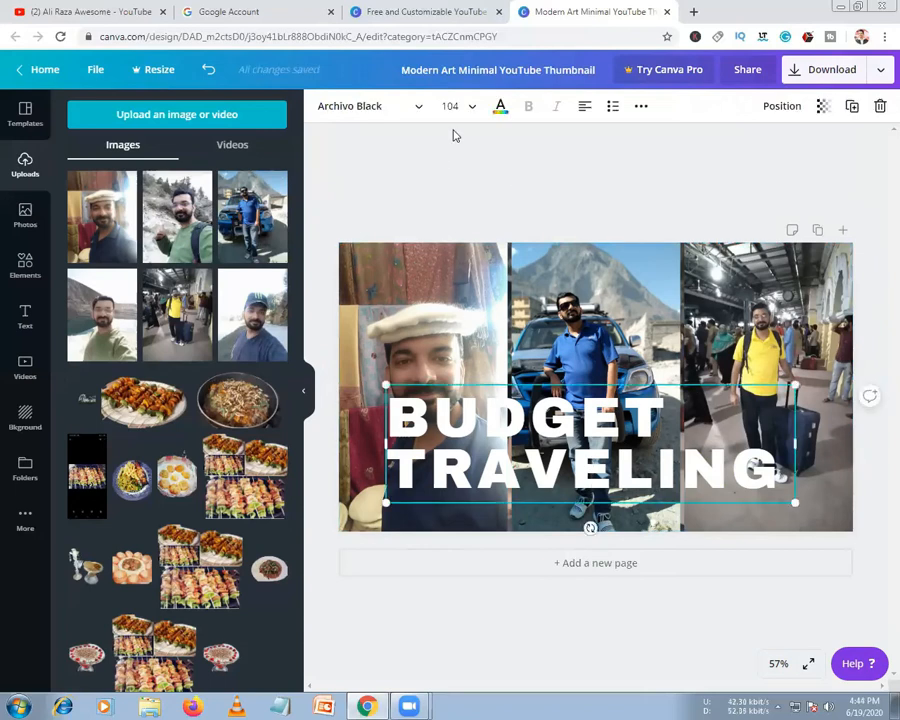
click(500, 106)
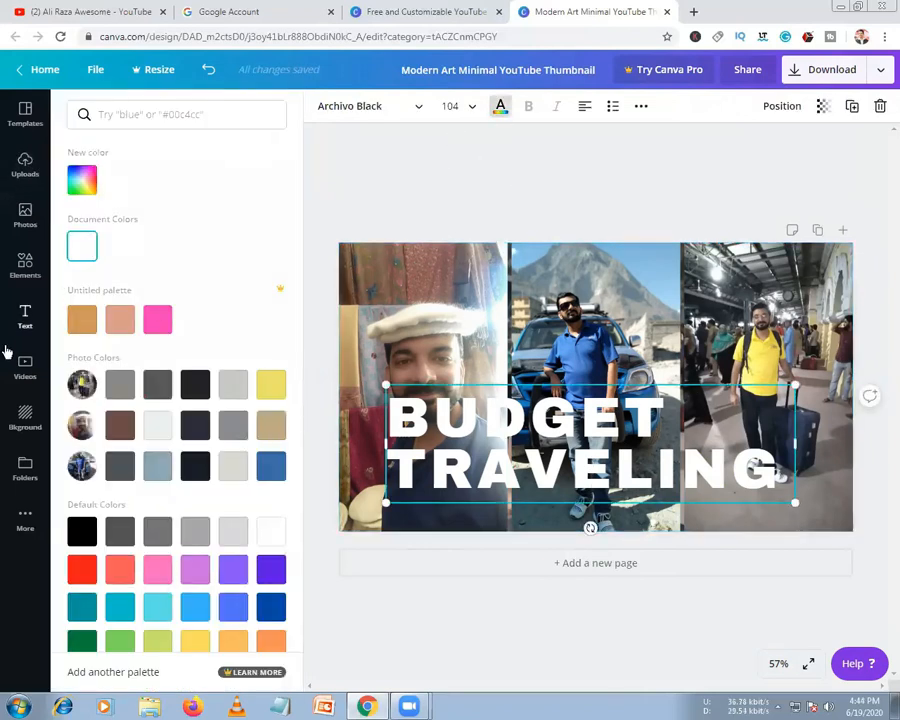
click(157, 327)
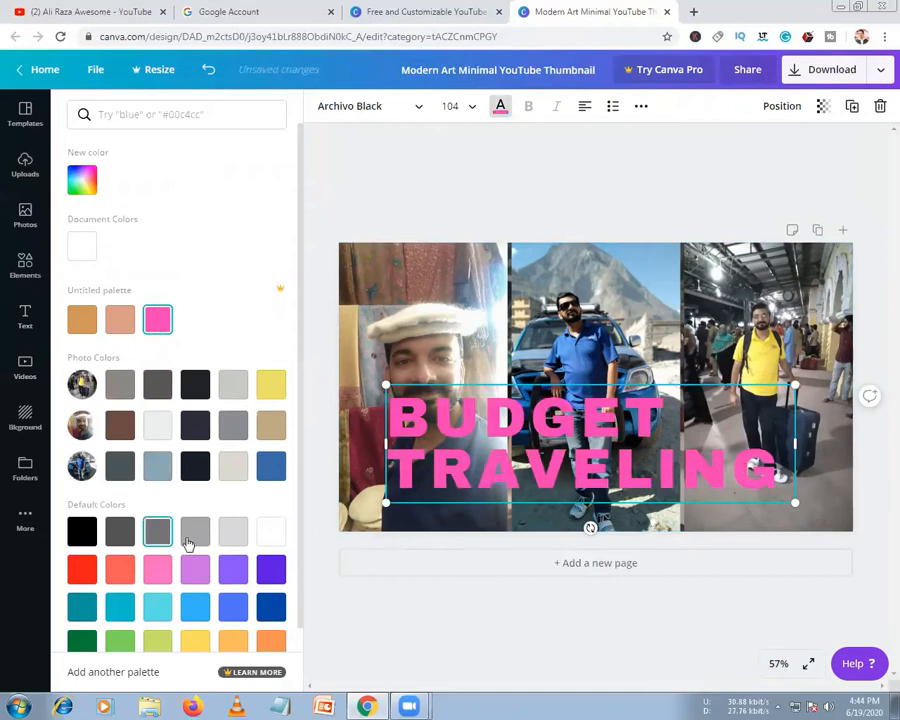
click(273, 470)
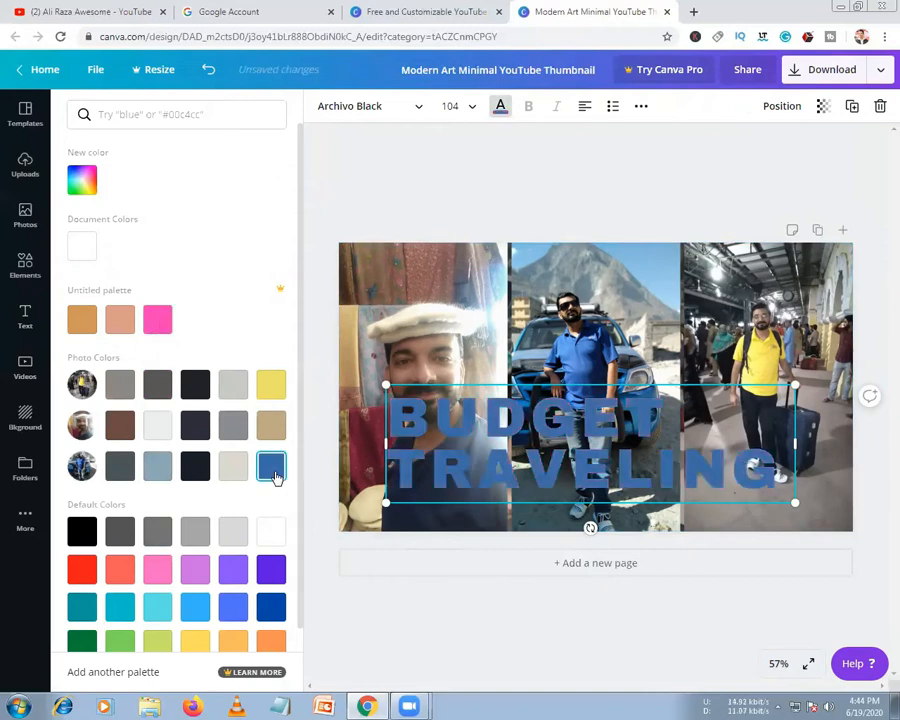
click(271, 609)
click(195, 607)
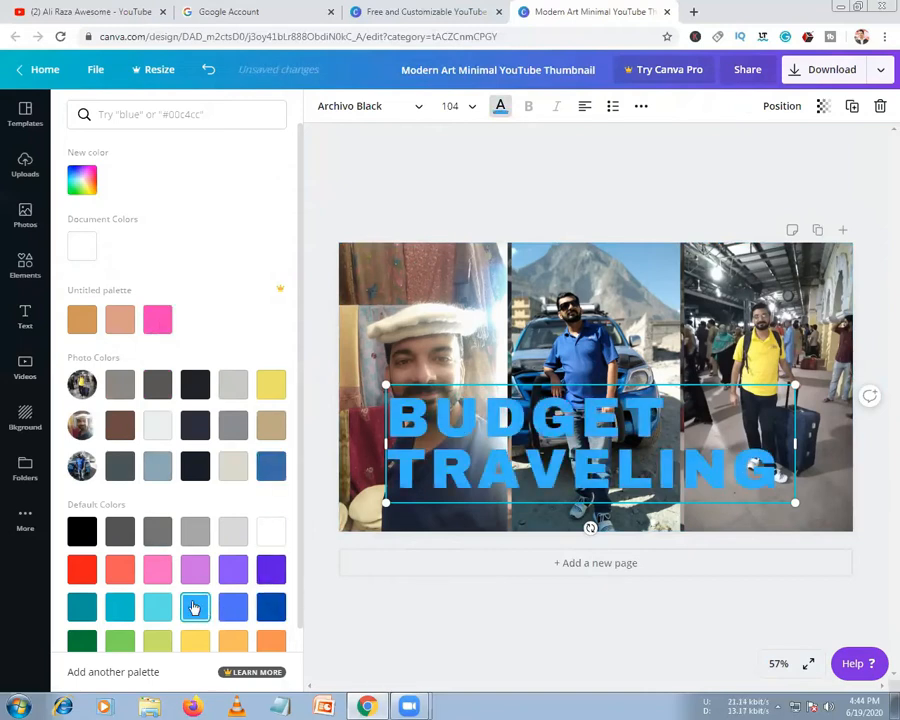
click(184, 648)
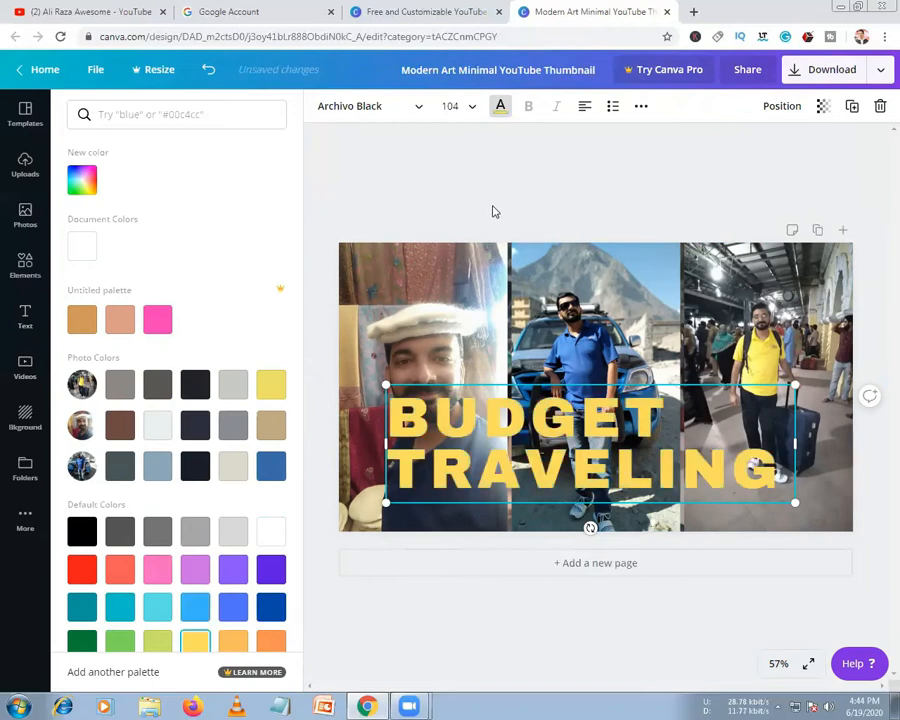
click(502, 444)
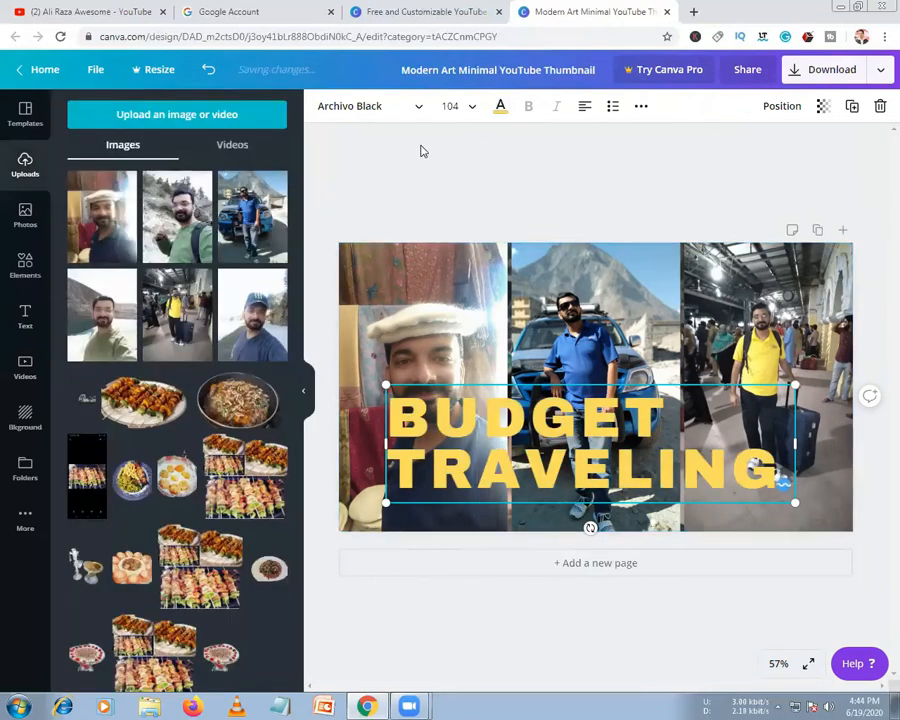
Widen the heading's box to the page edge and set its size to 88
click(482, 178)
click(450, 478)
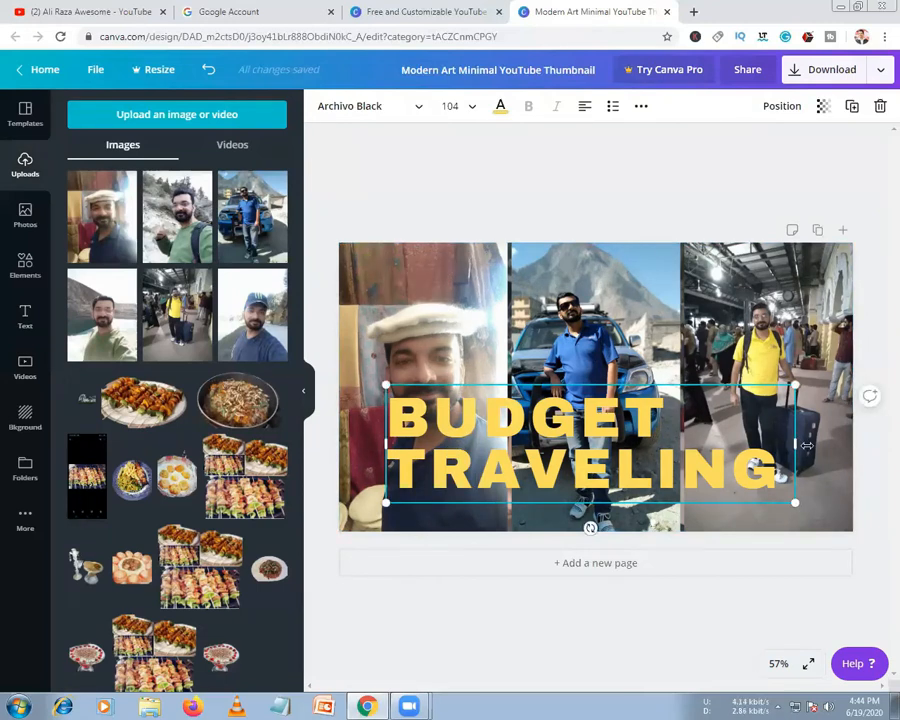
mouse_move(839, 445)
mouse_down()
mouse_move(855, 445)
mouse_move(837, 447)
mouse_up()
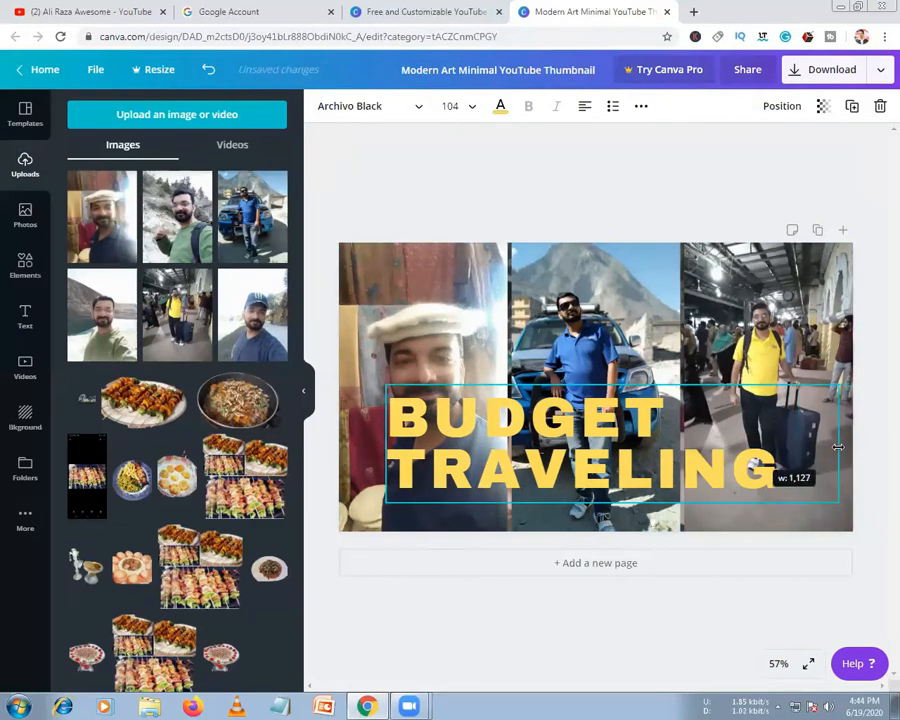
click(516, 187)
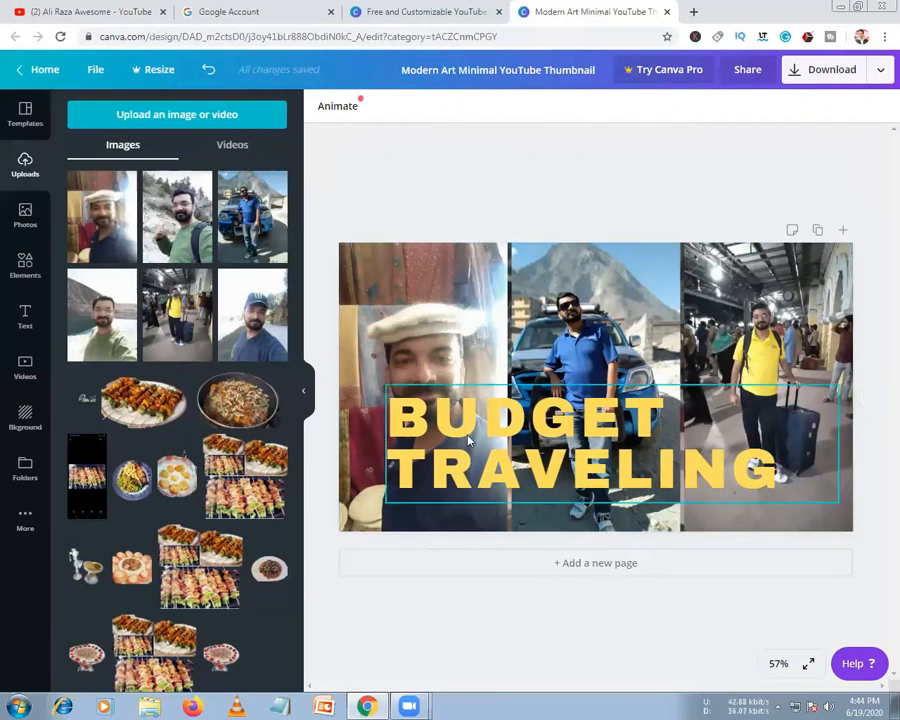
click(471, 106)
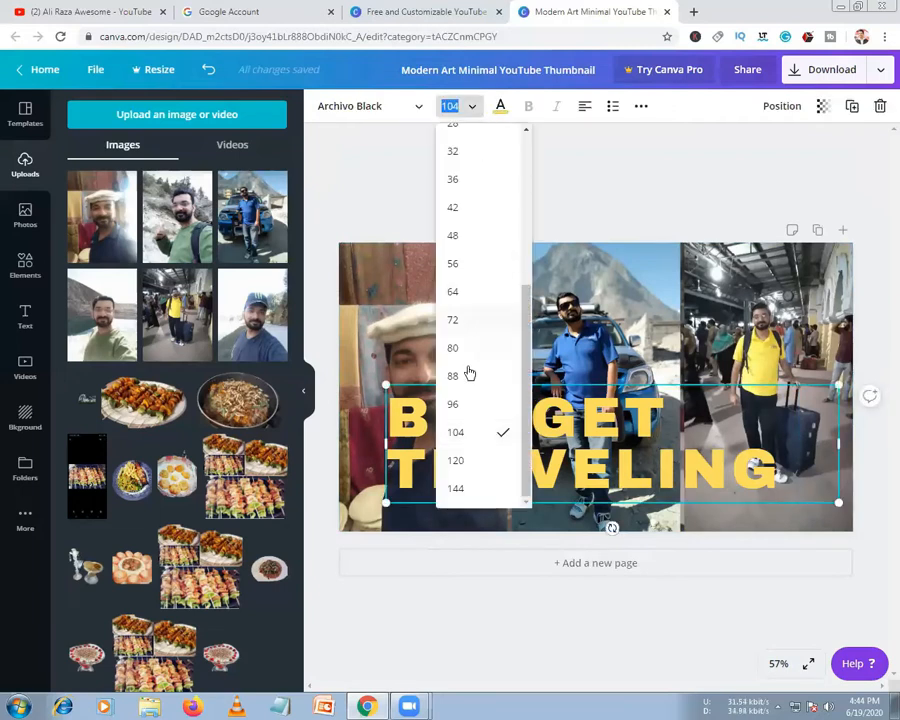
click(455, 376)
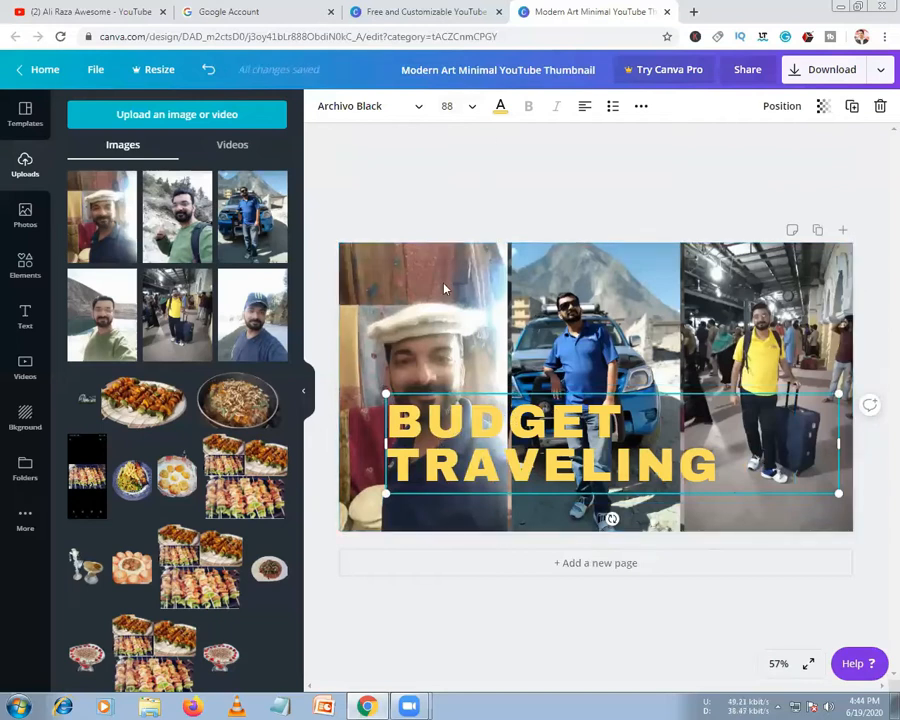
Move the heading to the top of the thumbnail and reduce it to size 72
click(454, 166)
click(446, 423)
drag(446, 423, 449, 452)
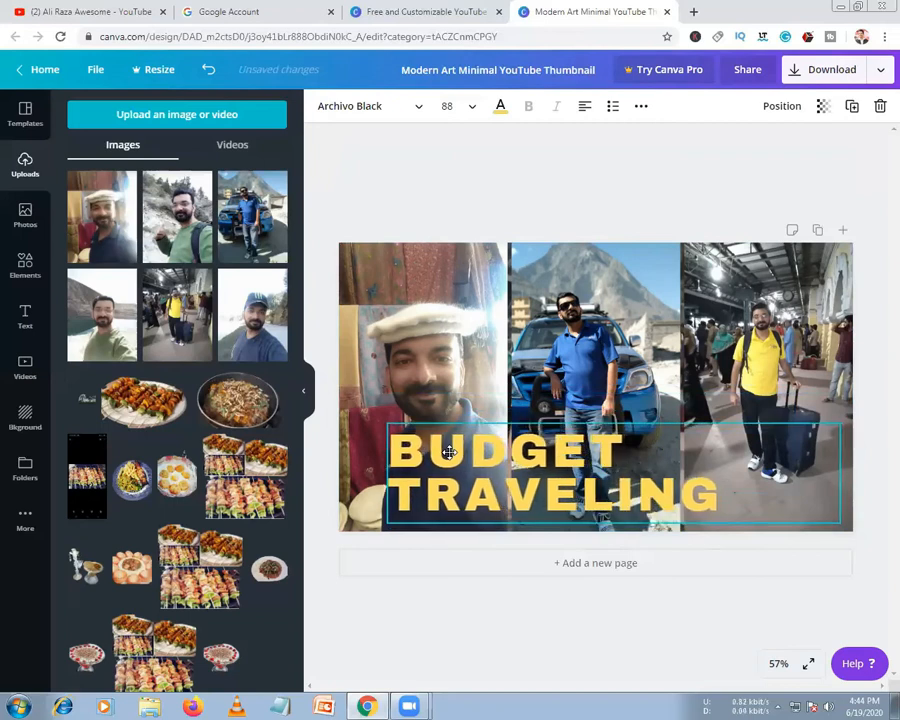
drag(449, 383, 415, 300)
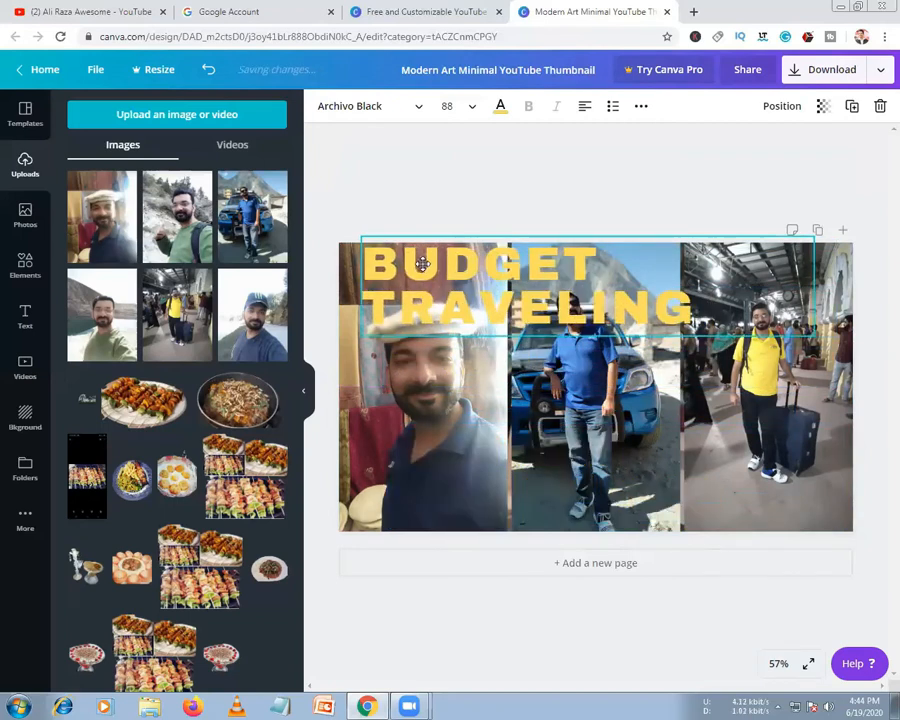
click(470, 107)
click(456, 320)
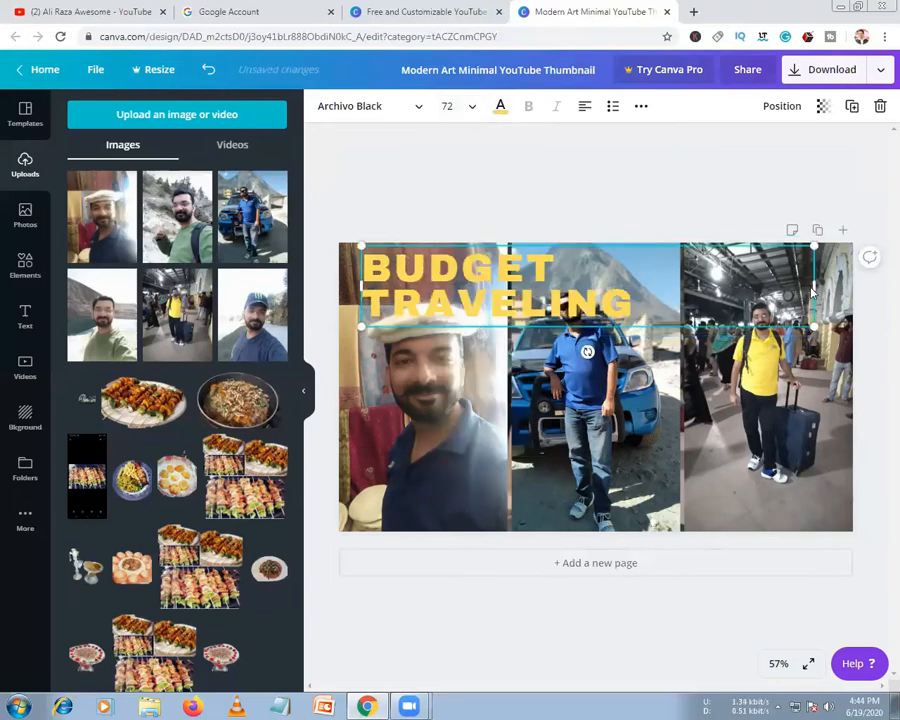
Remove the line break after BUDGET, widen the box, and centre the heading on one line
mouse_move(742, 295)
mouse_down()
mouse_move(680, 300)
mouse_move(740, 300)
mouse_up()
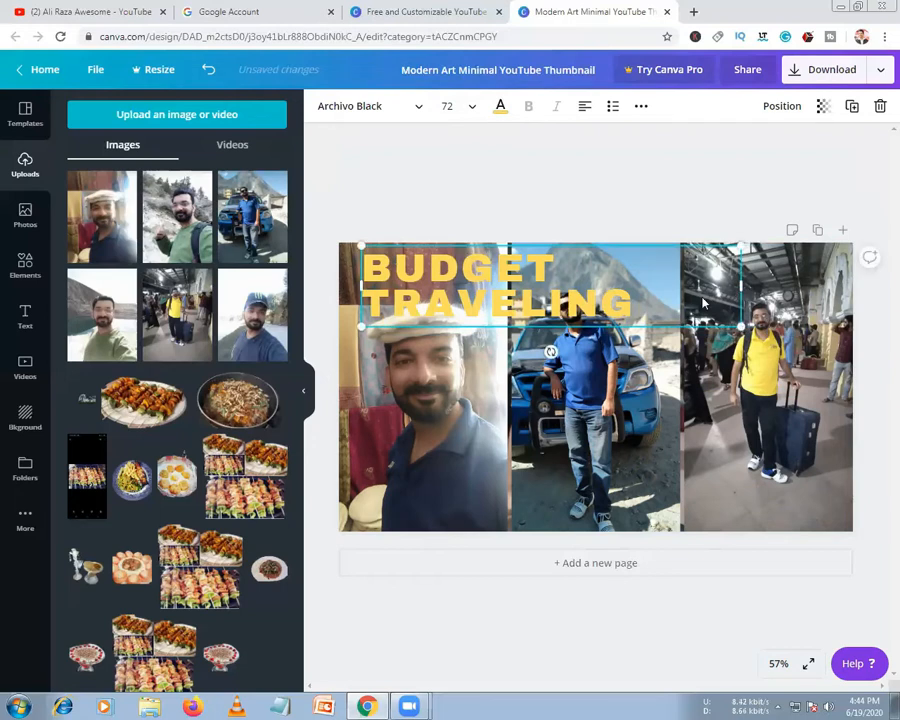
double_click(598, 268)
click(558, 265)
key(Delete)
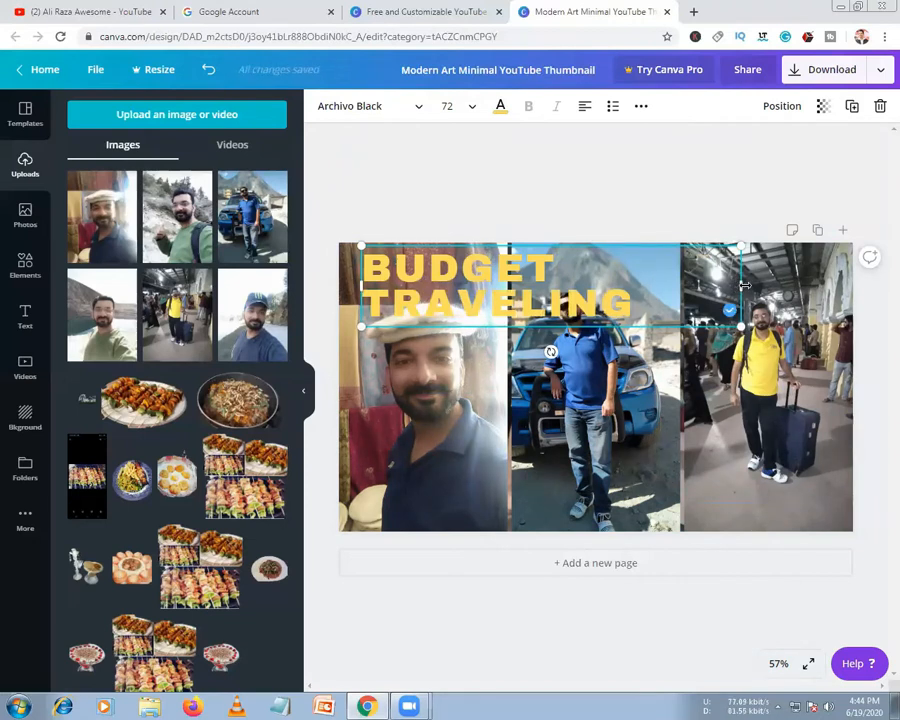
drag(771, 287, 855, 285)
click(508, 181)
mouse_move(514, 278)
mouse_down()
mouse_move(499, 263)
mouse_move(525, 270)
mouse_up()
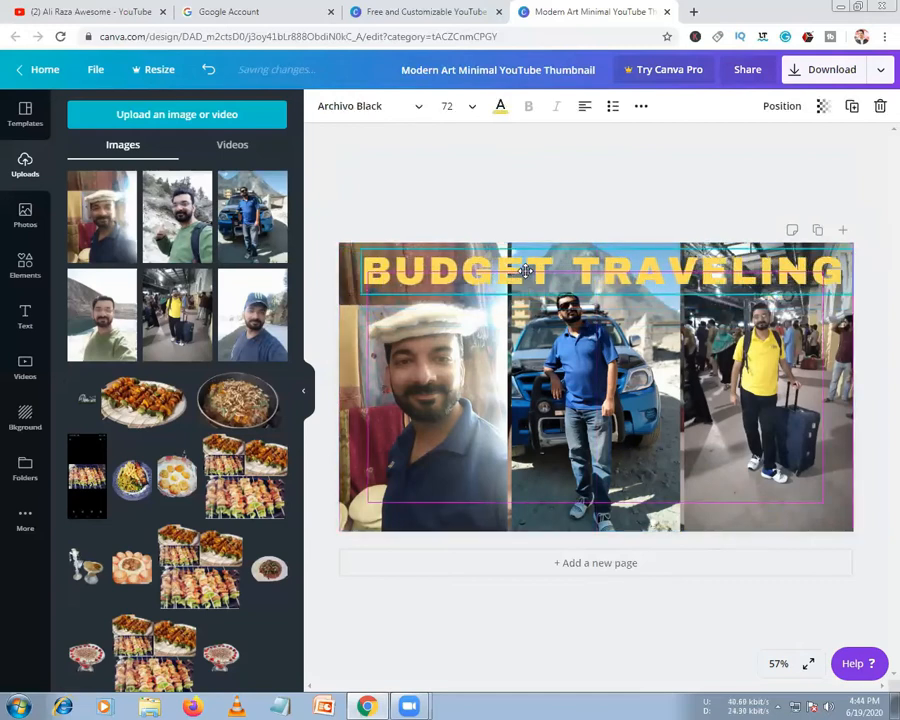
click(388, 196)
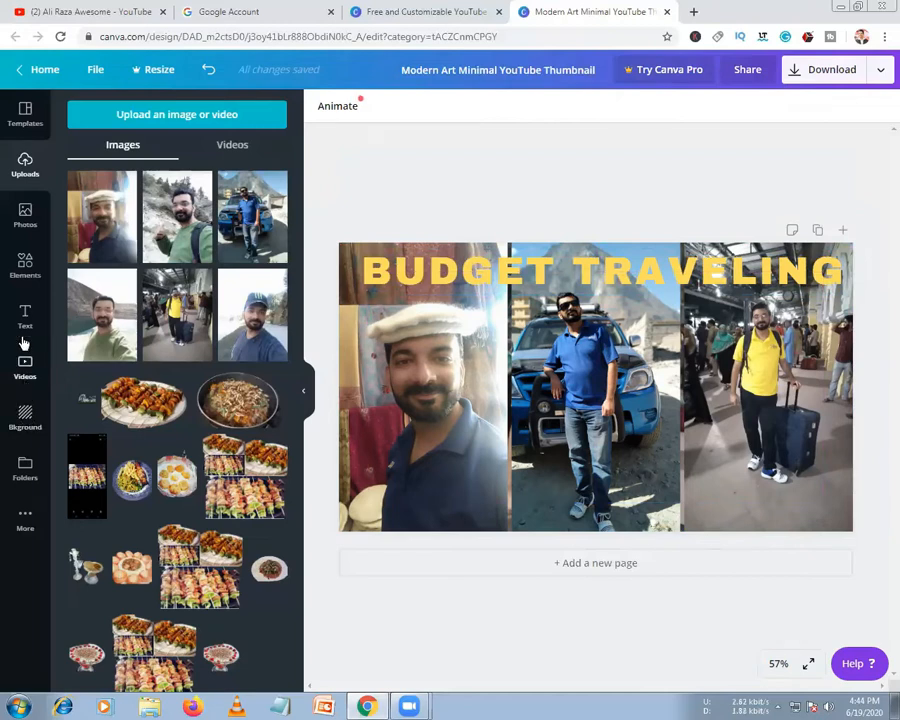
Add a square shape from Elements and stretch it into a thin orange bar across the top
click(27, 270)
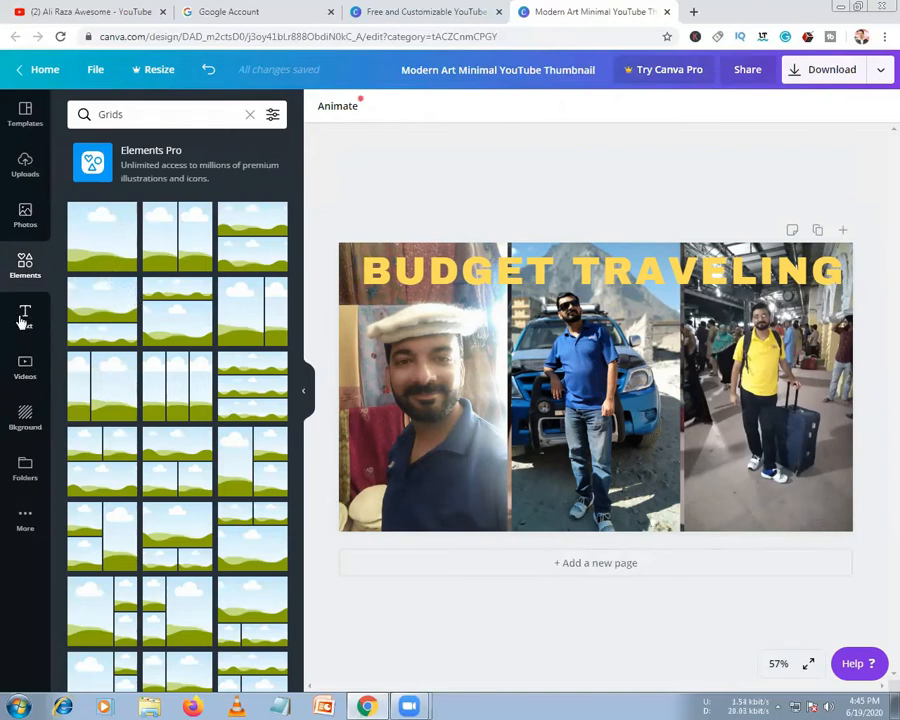
click(27, 266)
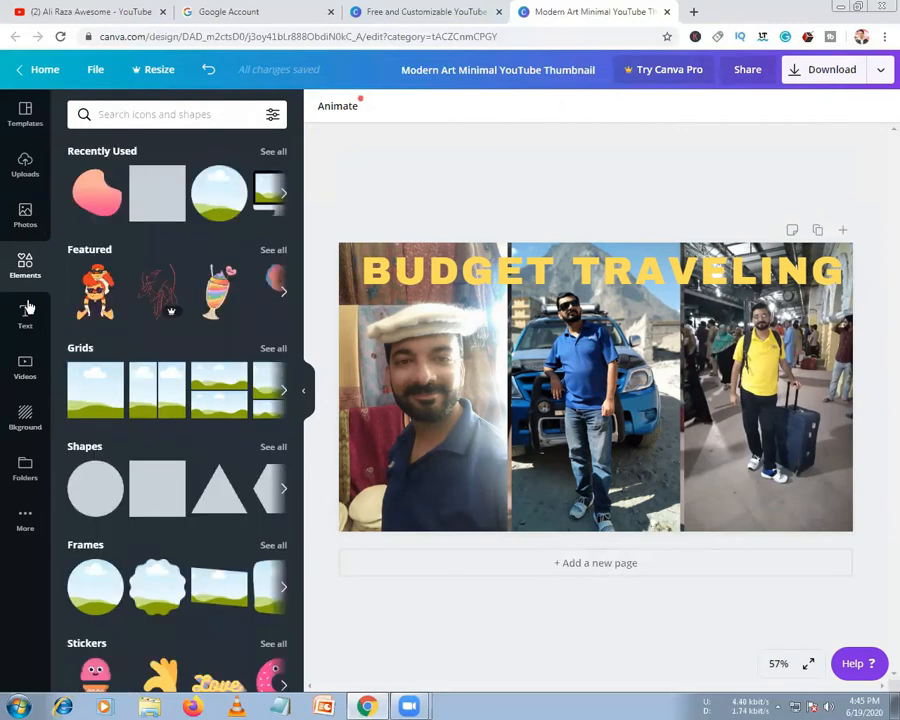
click(157, 488)
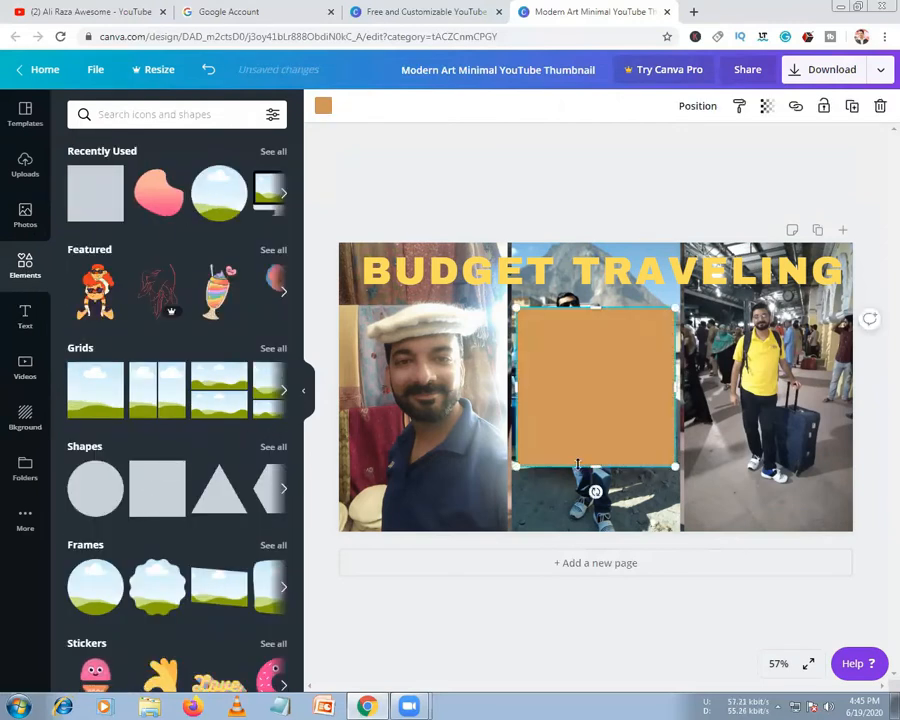
drag(595, 466, 431, 268)
drag(515, 274, 852, 271)
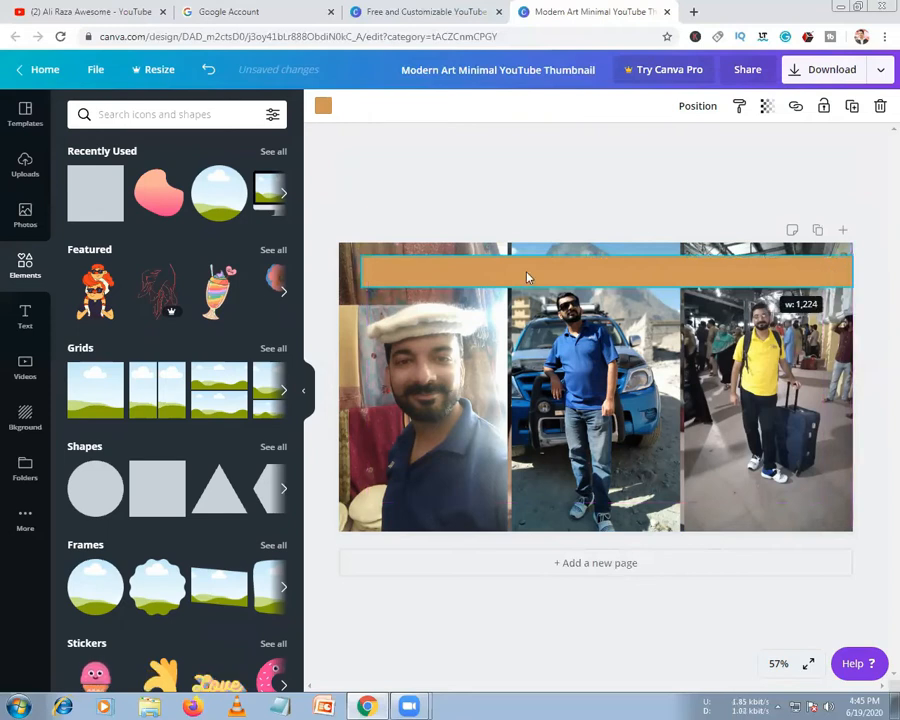
Make the top bar white and send it backward behind the heading
click(320, 107)
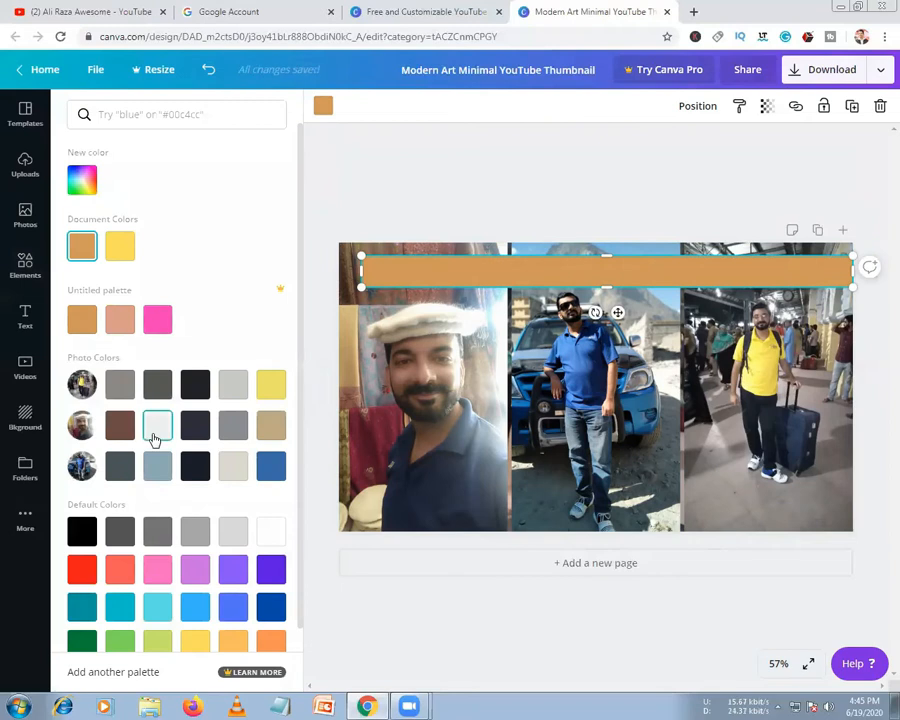
click(155, 428)
click(270, 533)
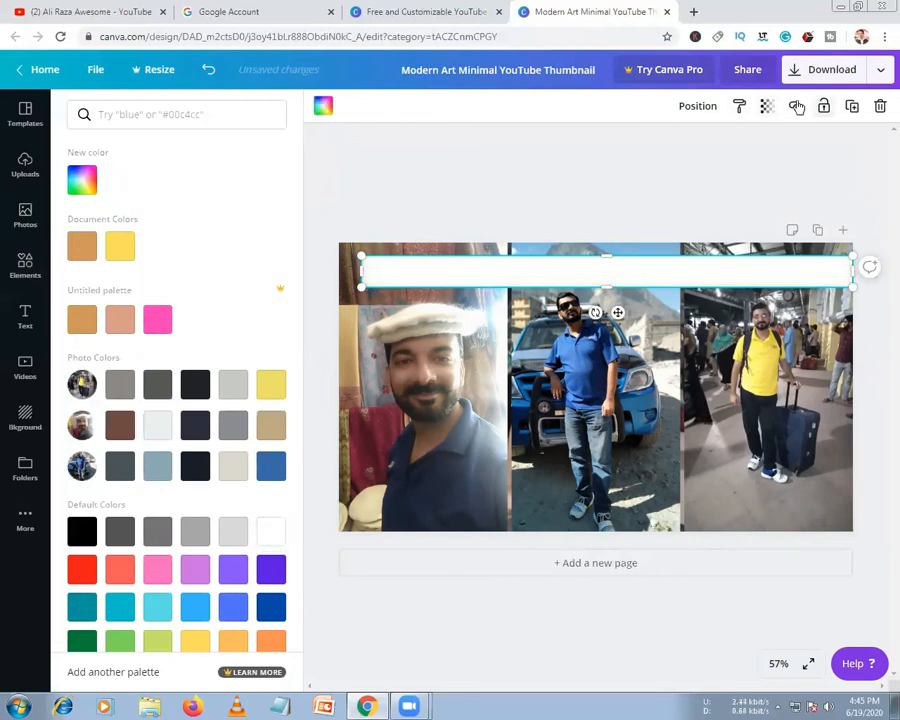
click(699, 107)
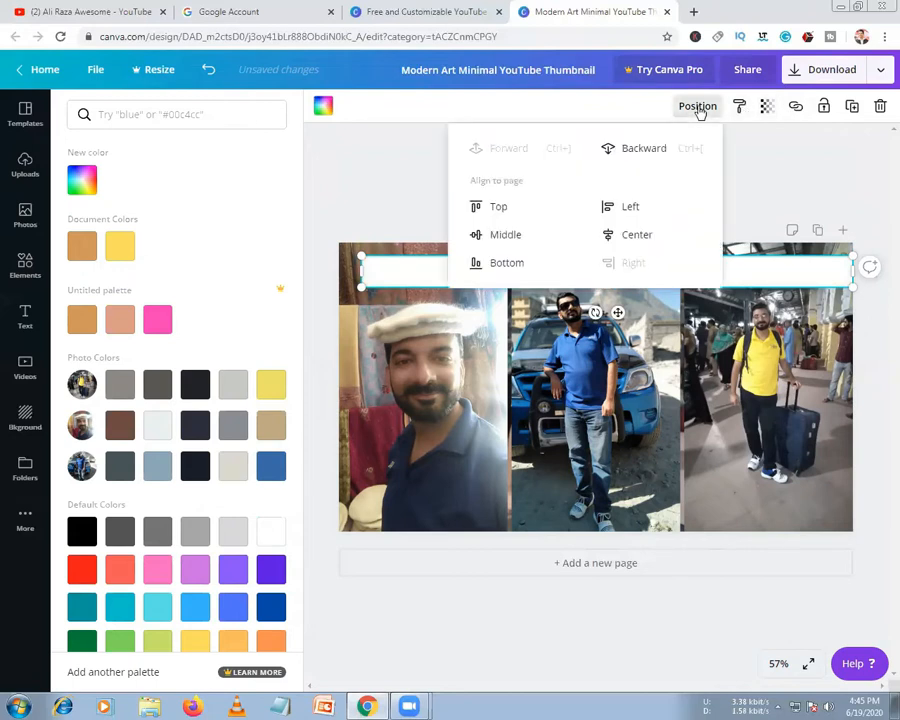
click(648, 152)
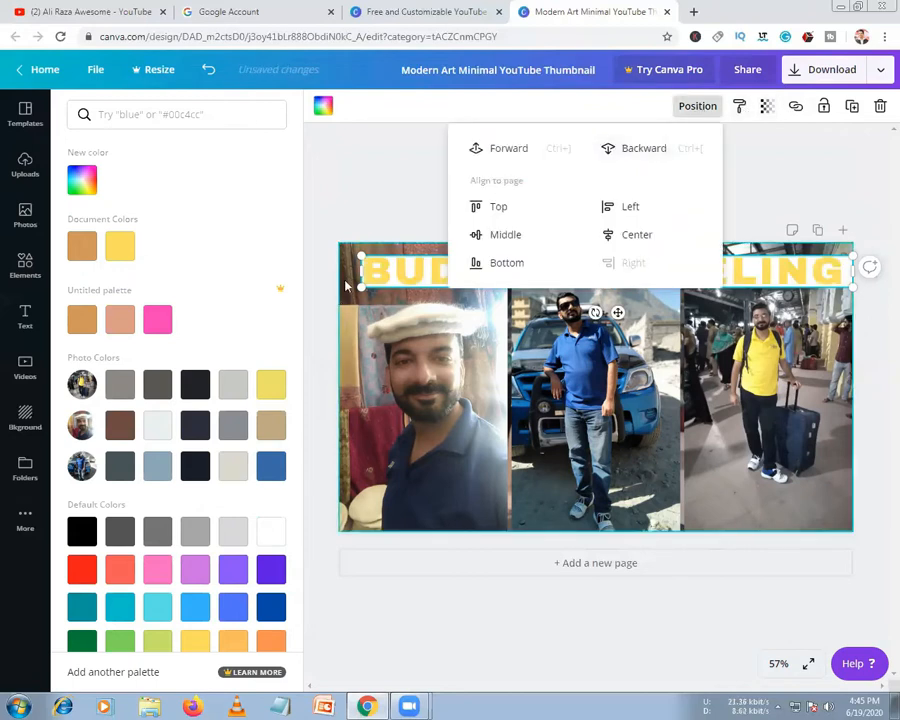
Widen the BUDGET TRAVELING title box so the full title shows
drag(360, 272, 349, 272)
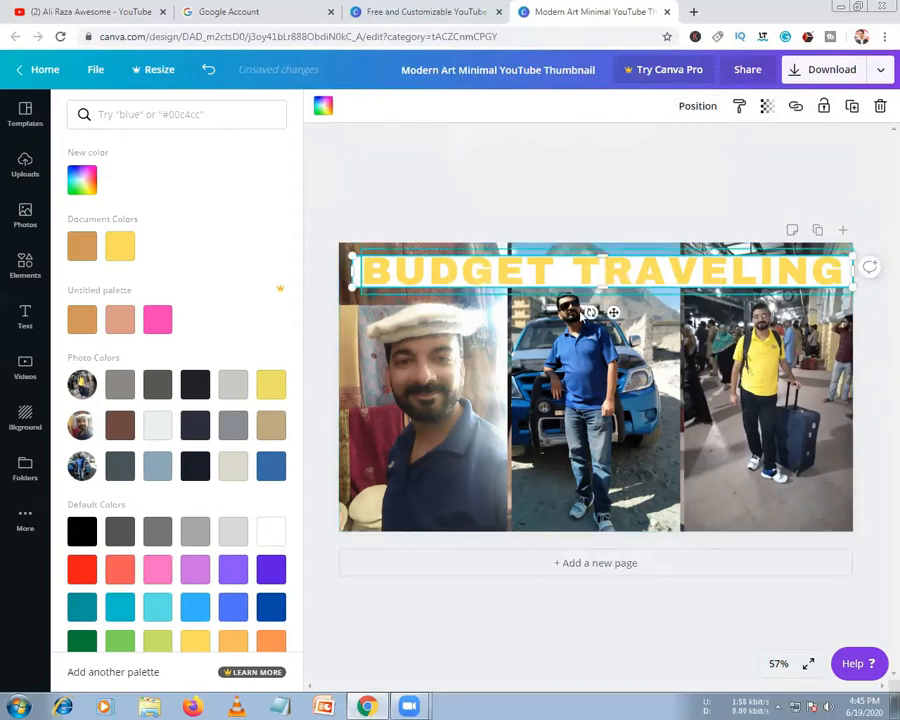
click(603, 275)
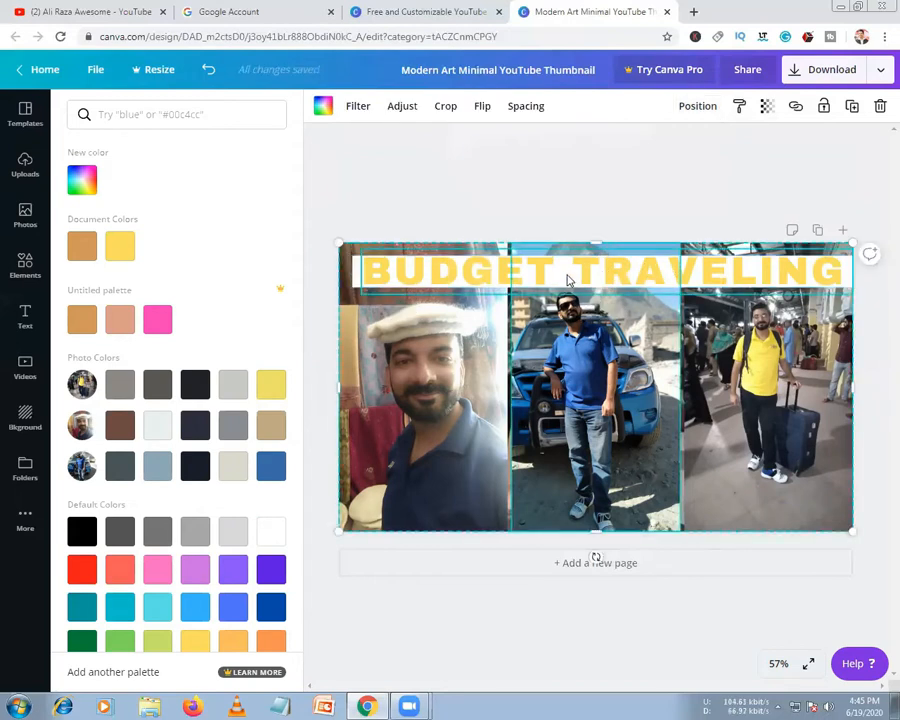
click(568, 280)
click(377, 279)
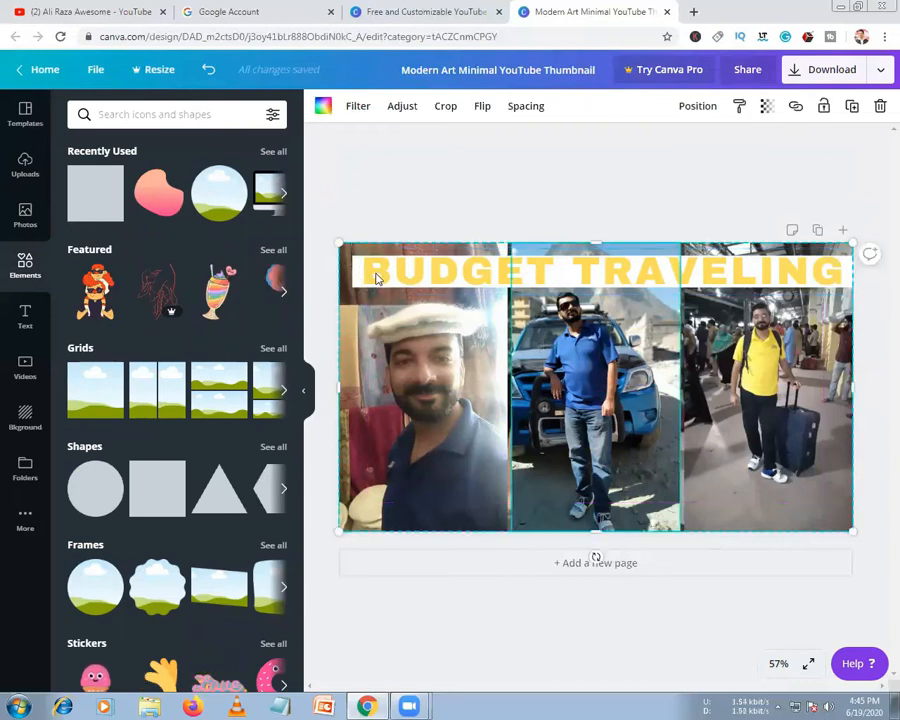
click(356, 276)
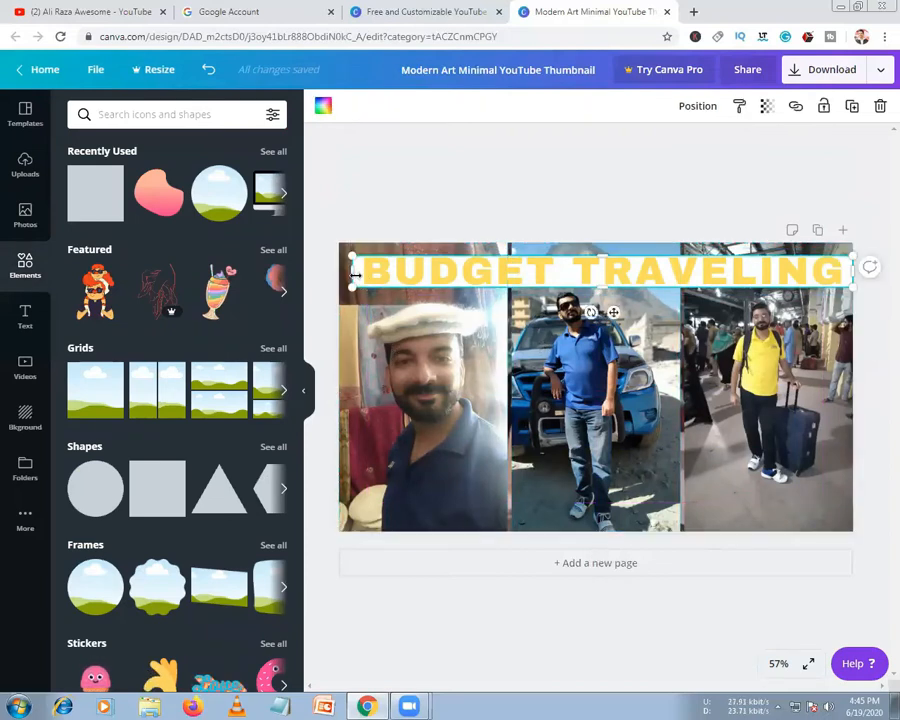
Make the title's band black and set its transparency to 41
click(766, 107)
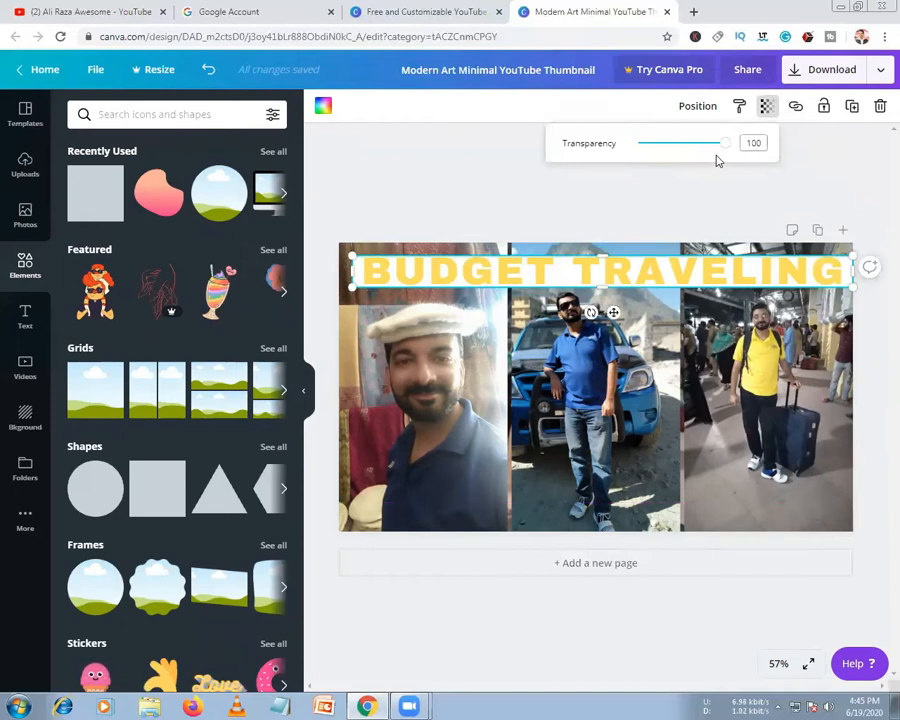
mouse_move(725, 153)
mouse_down()
mouse_move(711, 155)
mouse_move(720, 154)
mouse_up()
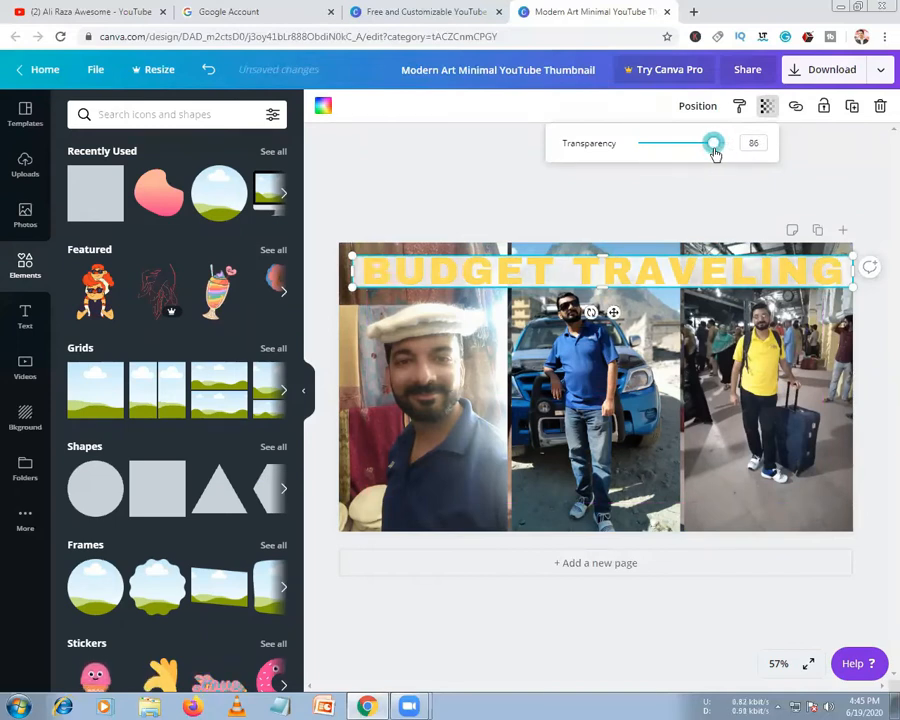
click(323, 108)
click(199, 394)
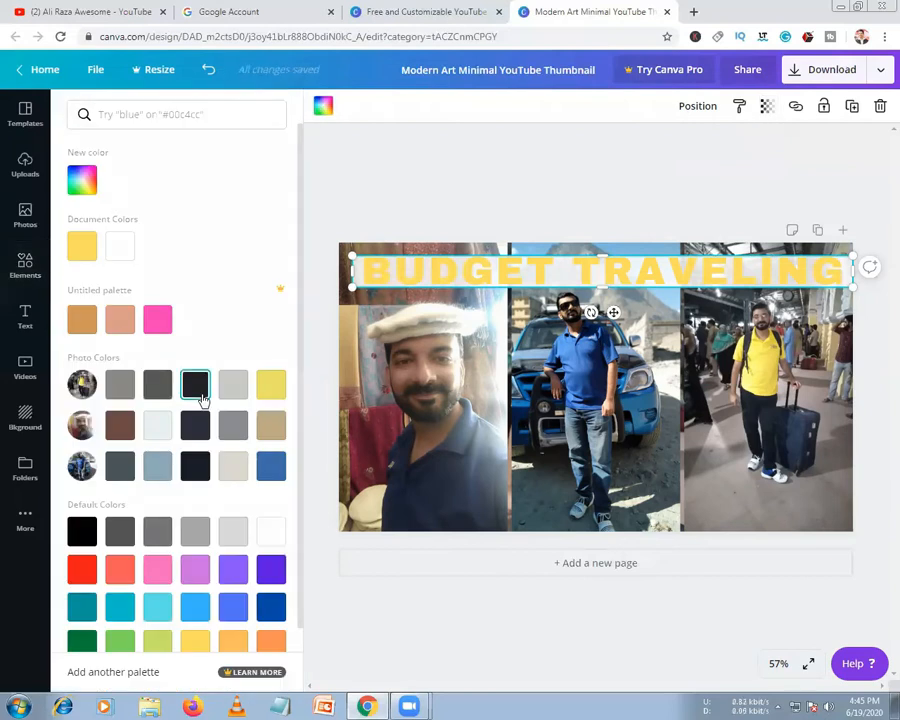
click(767, 107)
drag(708, 143, 675, 145)
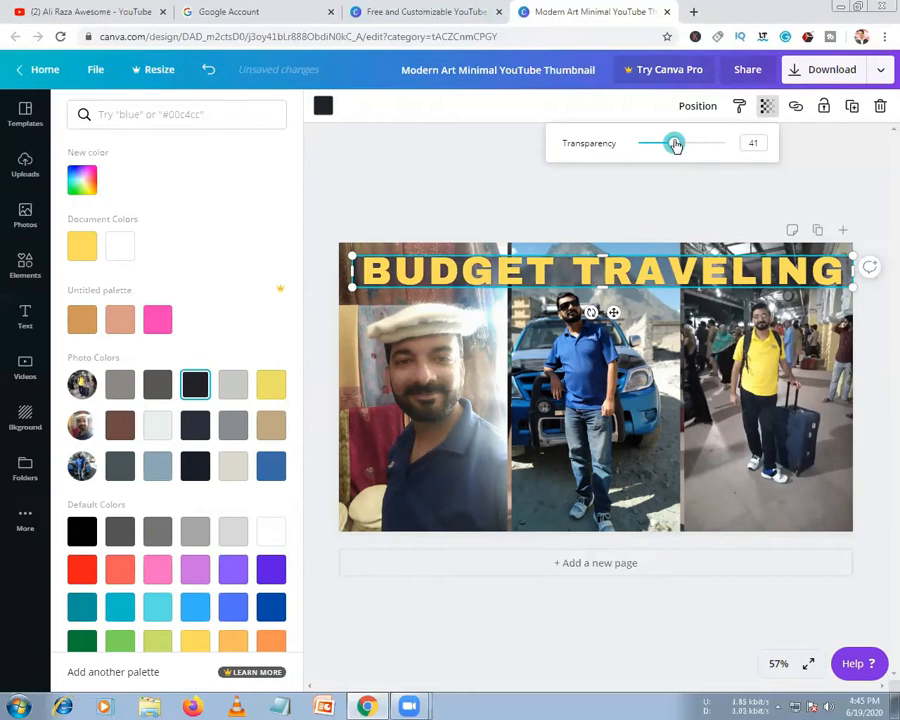
Deselect the title and photo grid, then open the Download publish menu
click(430, 175)
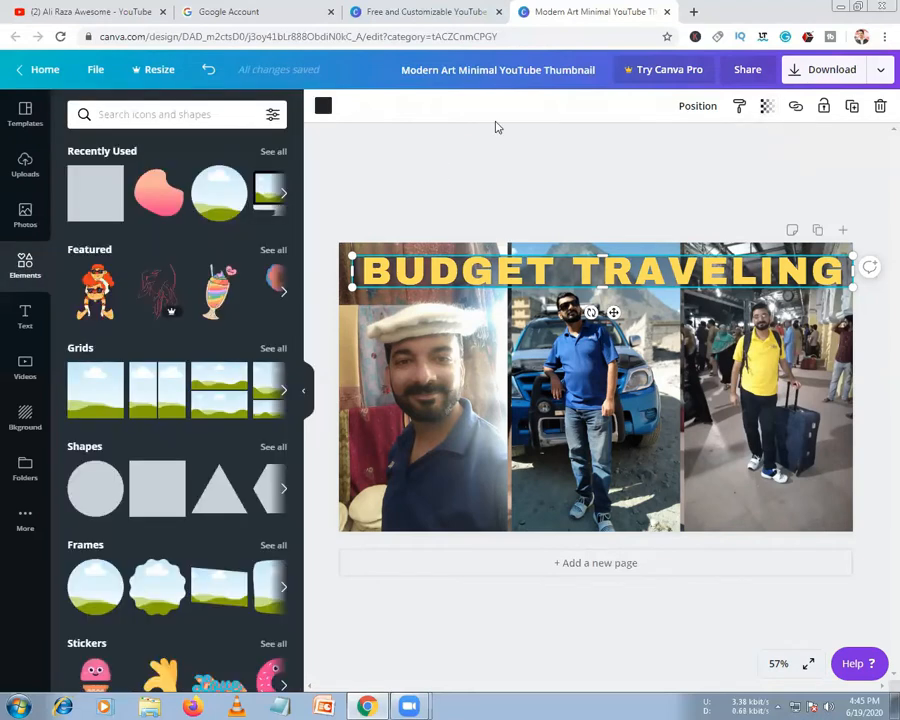
click(513, 354)
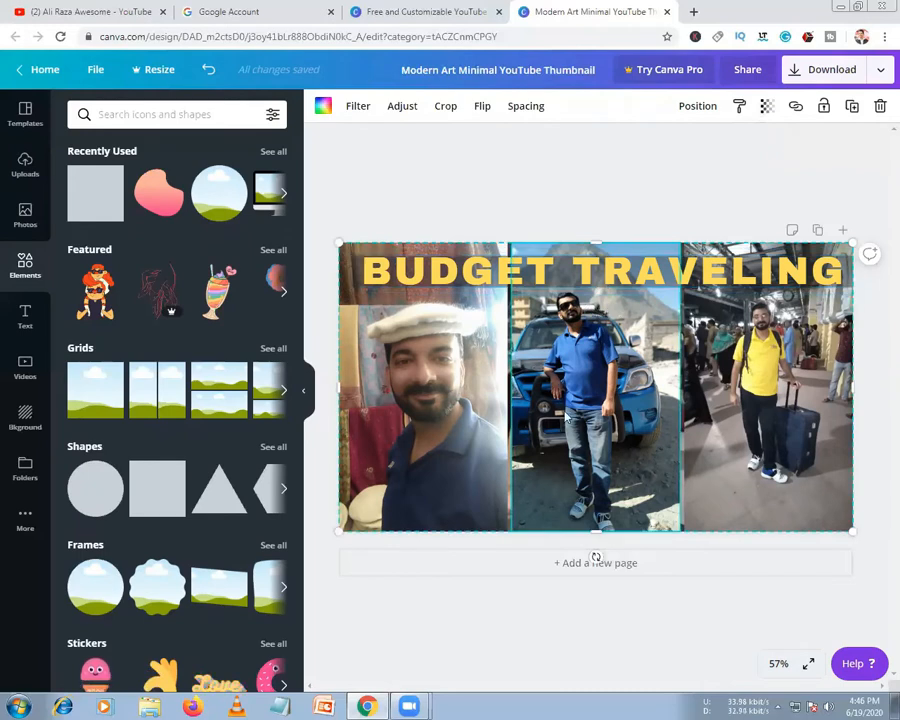
click(518, 168)
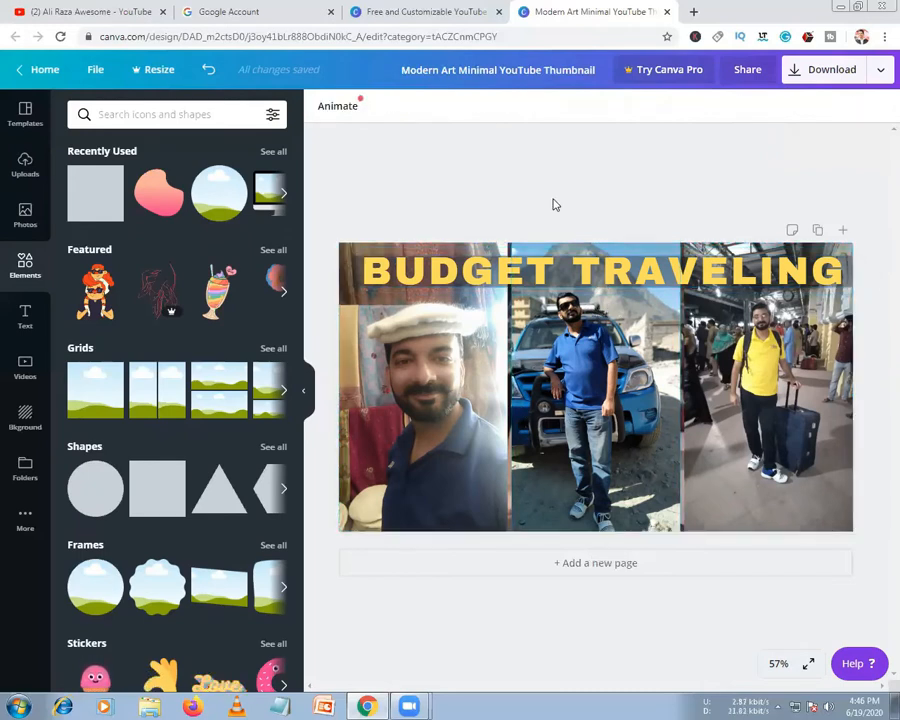
click(881, 70)
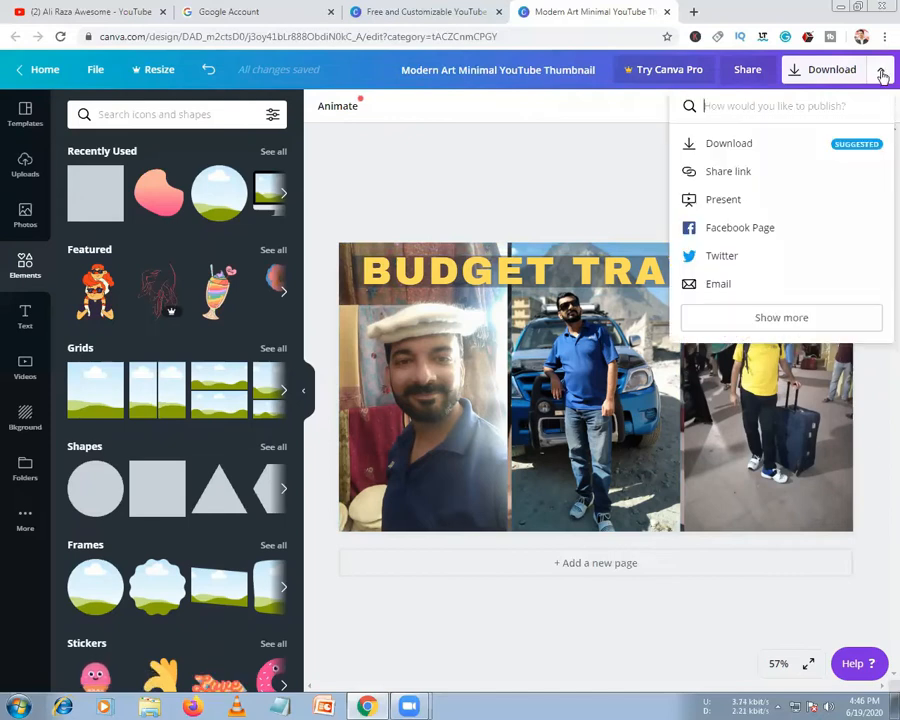
Download the thumbnail design with File type set to PNG
click(743, 146)
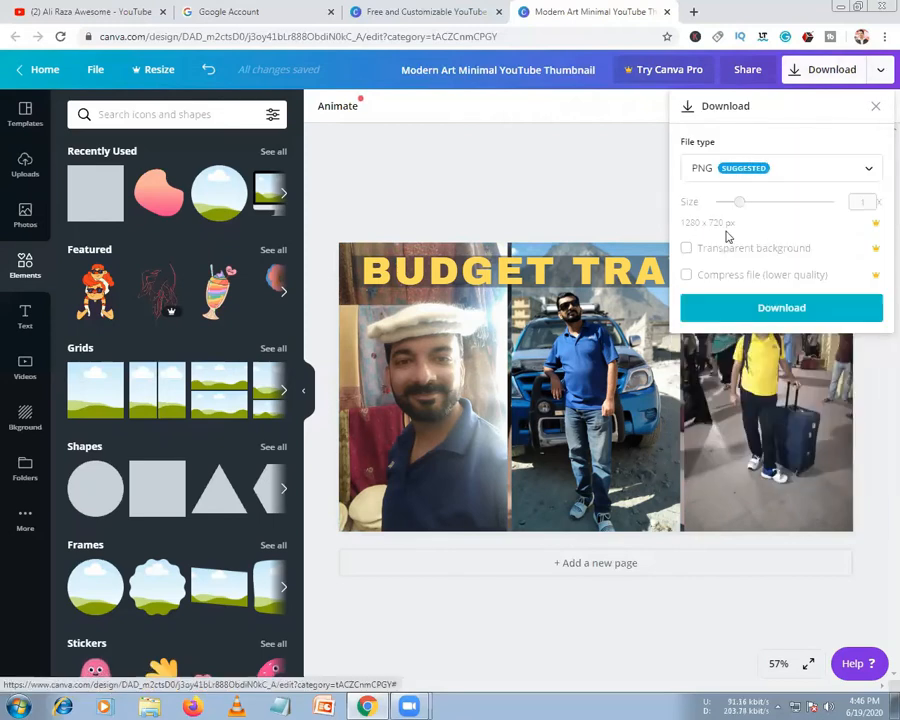
click(768, 172)
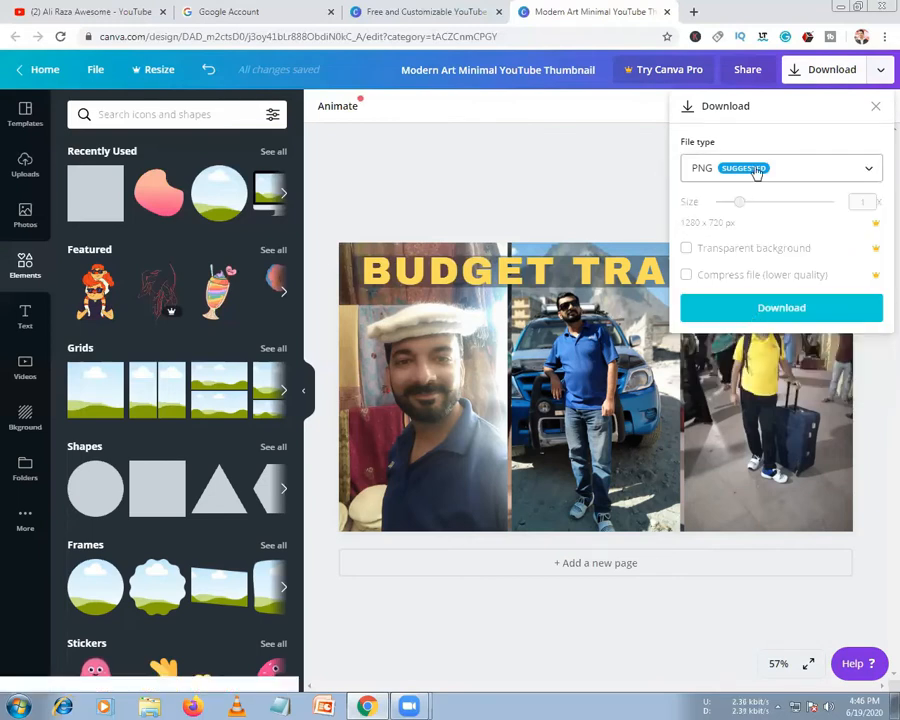
click(771, 314)
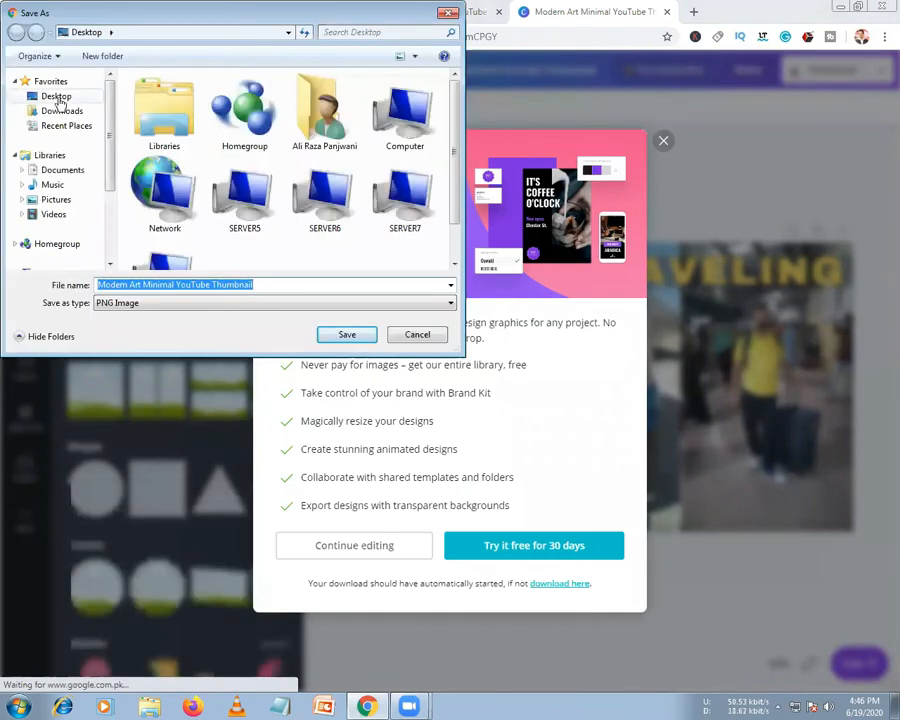
Save the PNG to the Desktop as 'Travel Buddy YouTube Thumbnail'
click(263, 285)
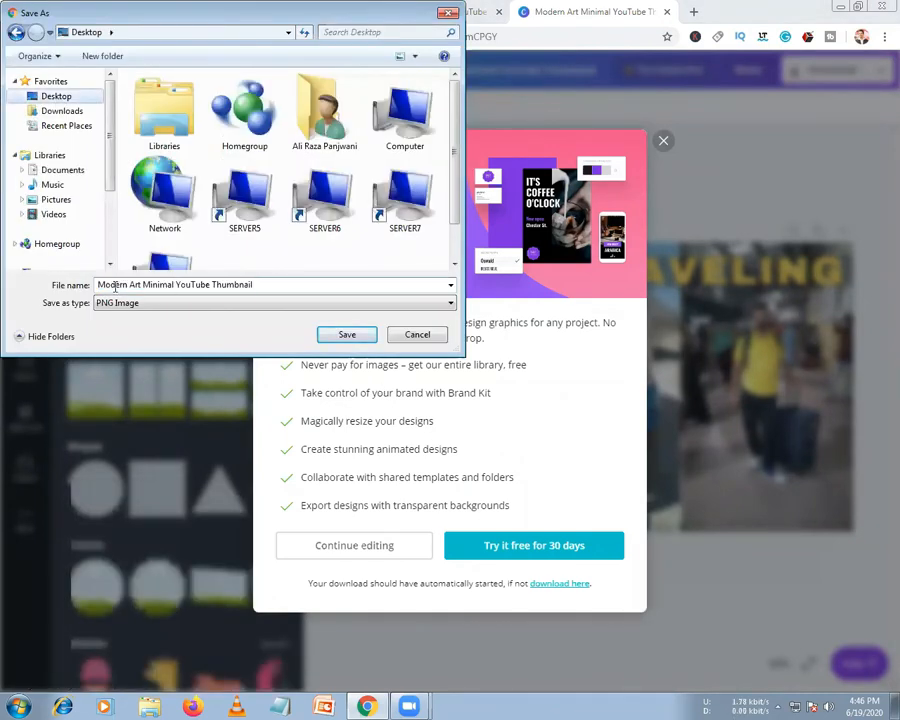
drag(177, 285, 73, 285)
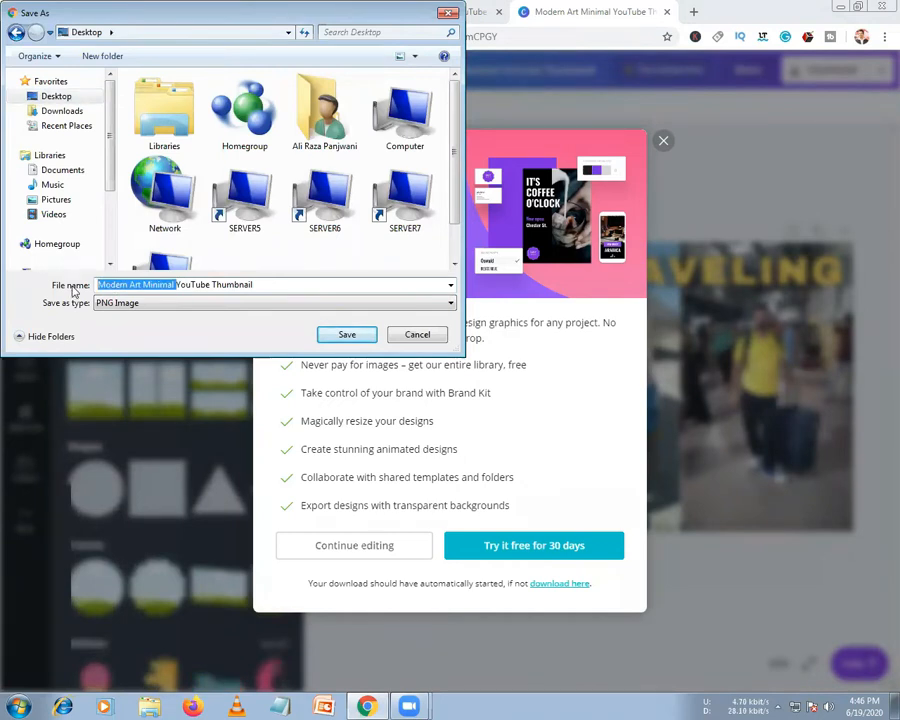
text(Bu)
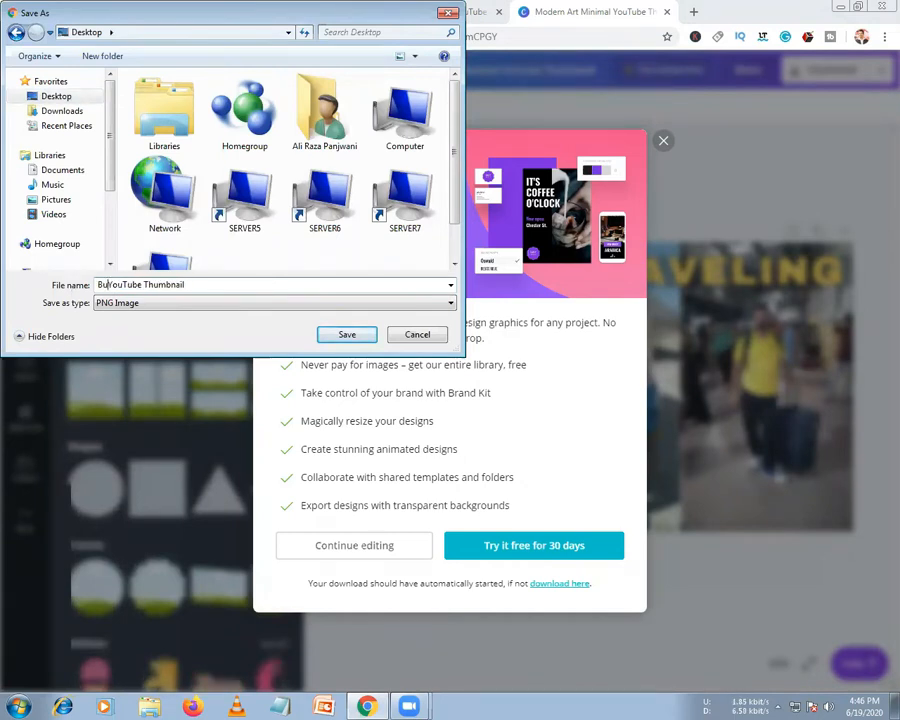
key(BackSpace)
key(BackSpace)
text(TT)
text(a)
text(ve)
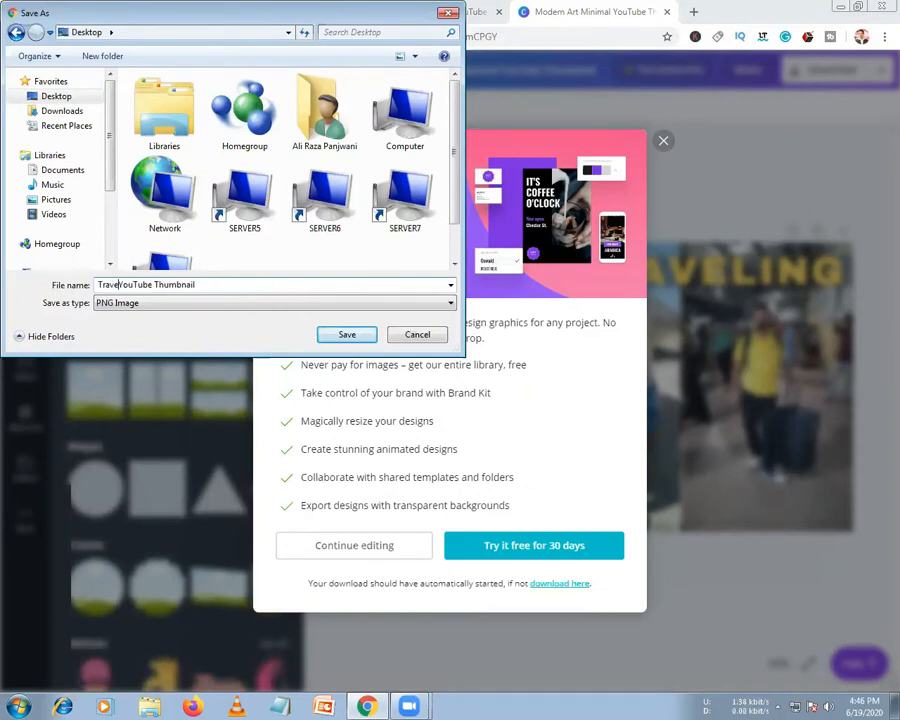
text(l Bud)
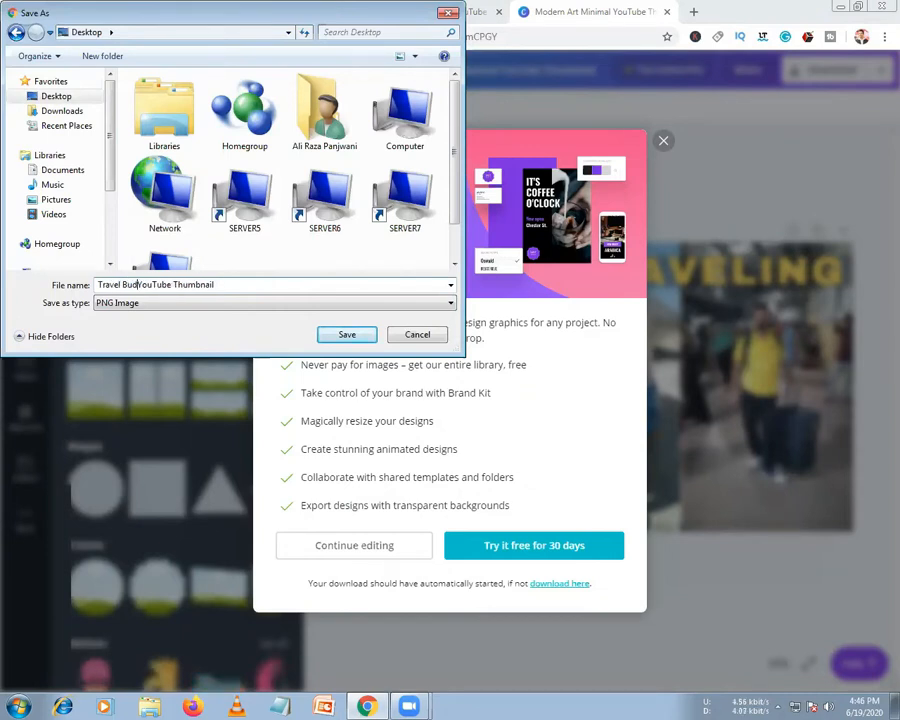
text(dy)
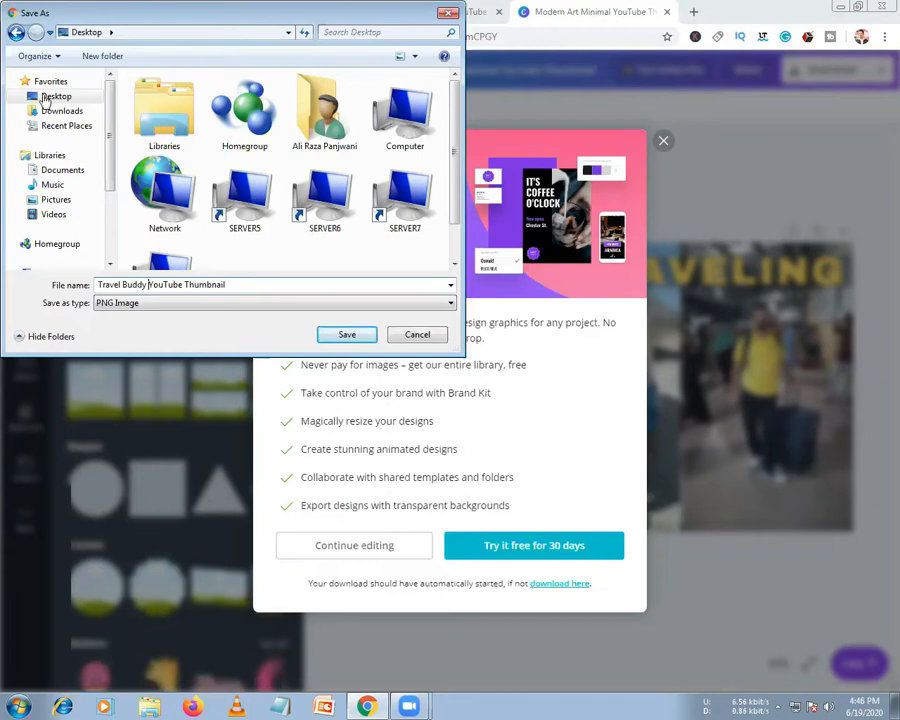
click(344, 336)
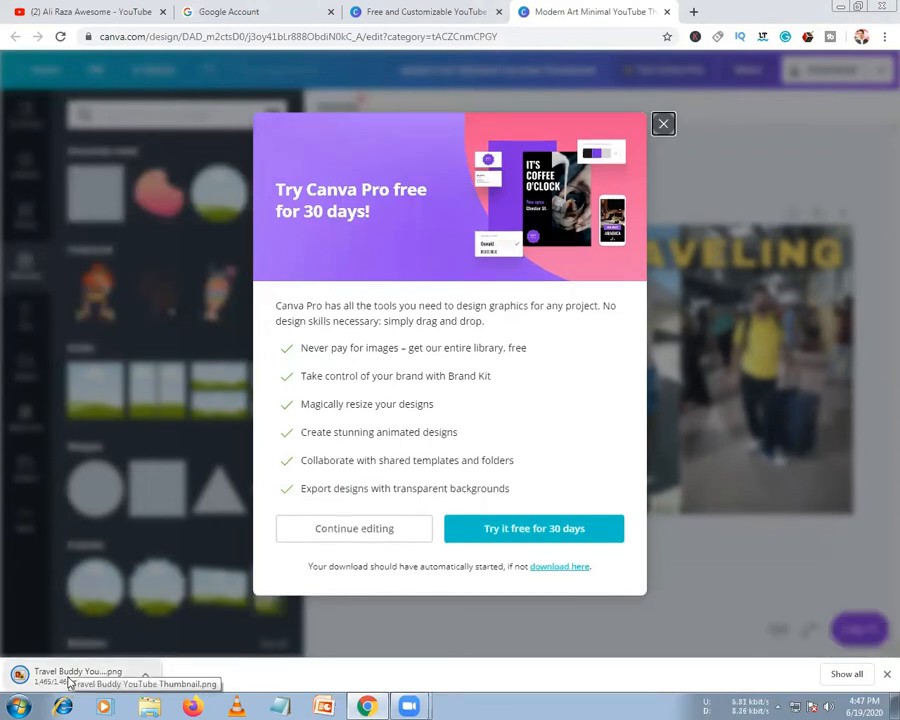
Minimize Chrome and view Travel Buddy YouTube Thumbnail in Photo Viewer, then close it
click(836, 8)
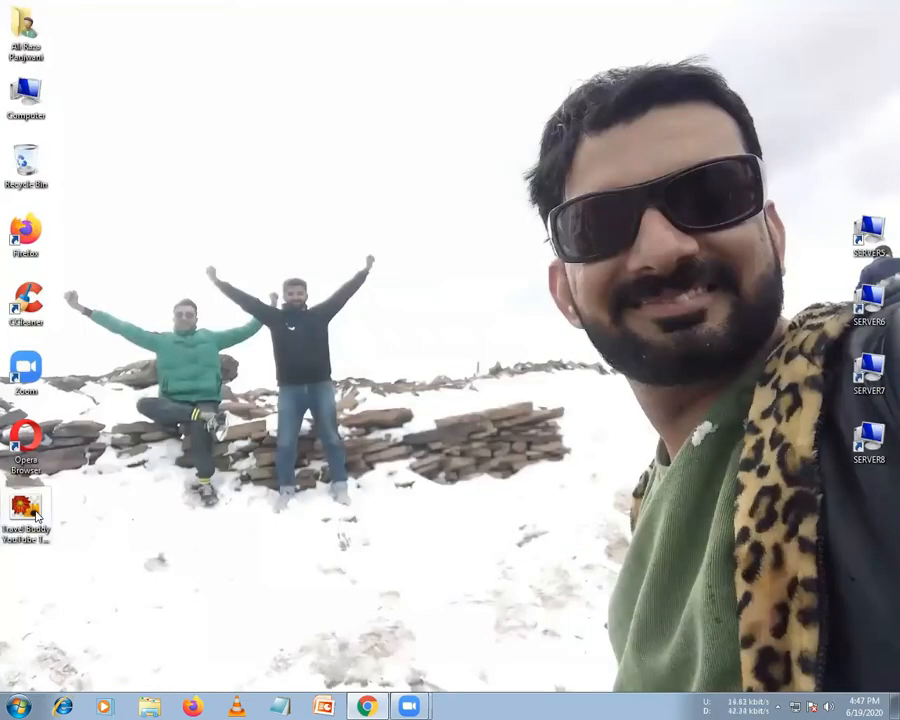
click(33, 514)
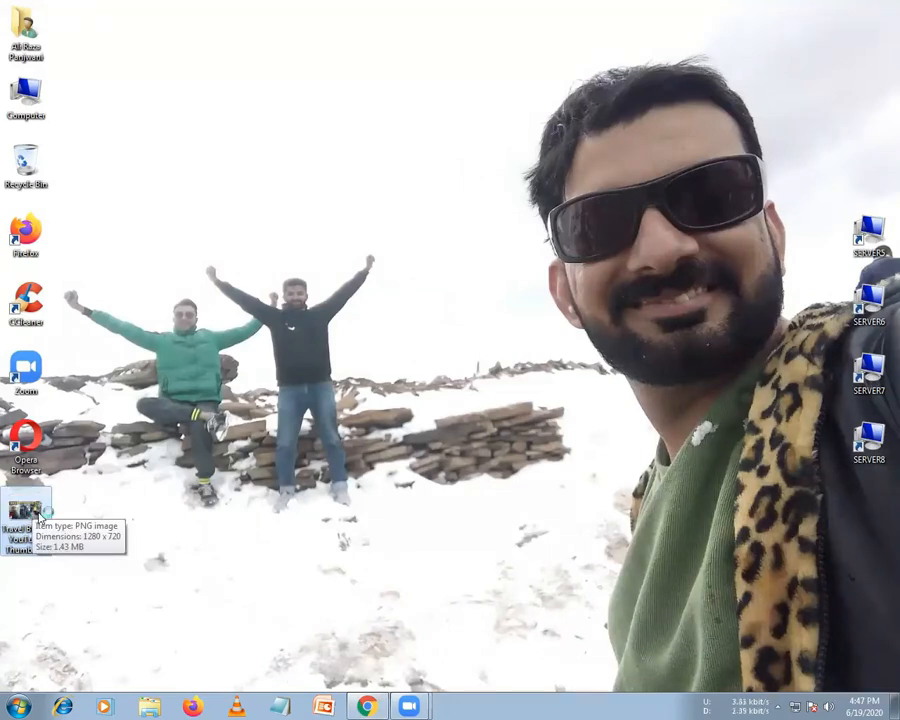
double_click(42, 513)
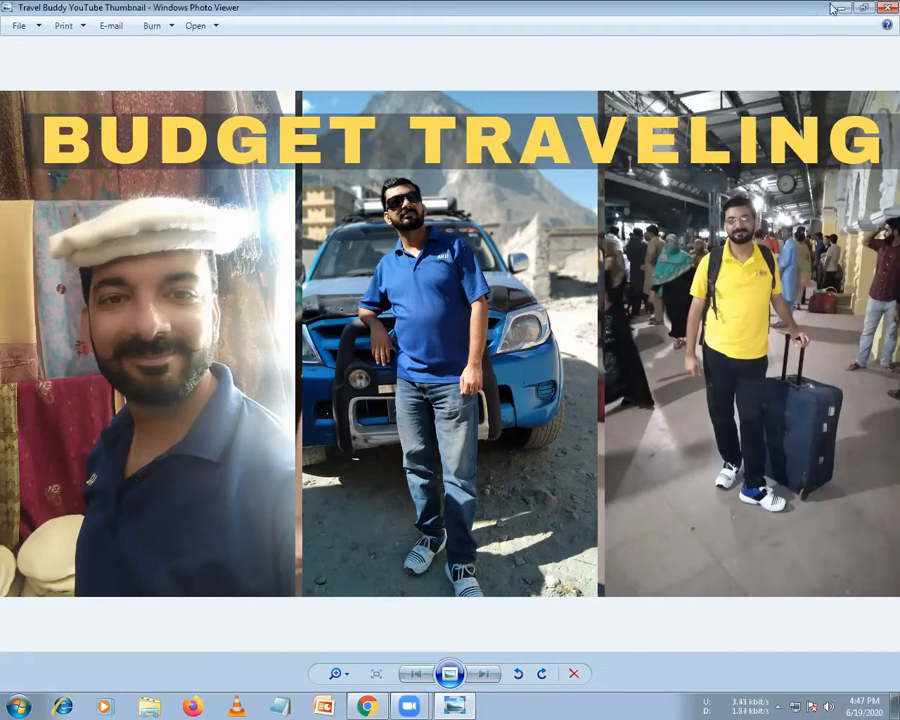
click(886, 7)
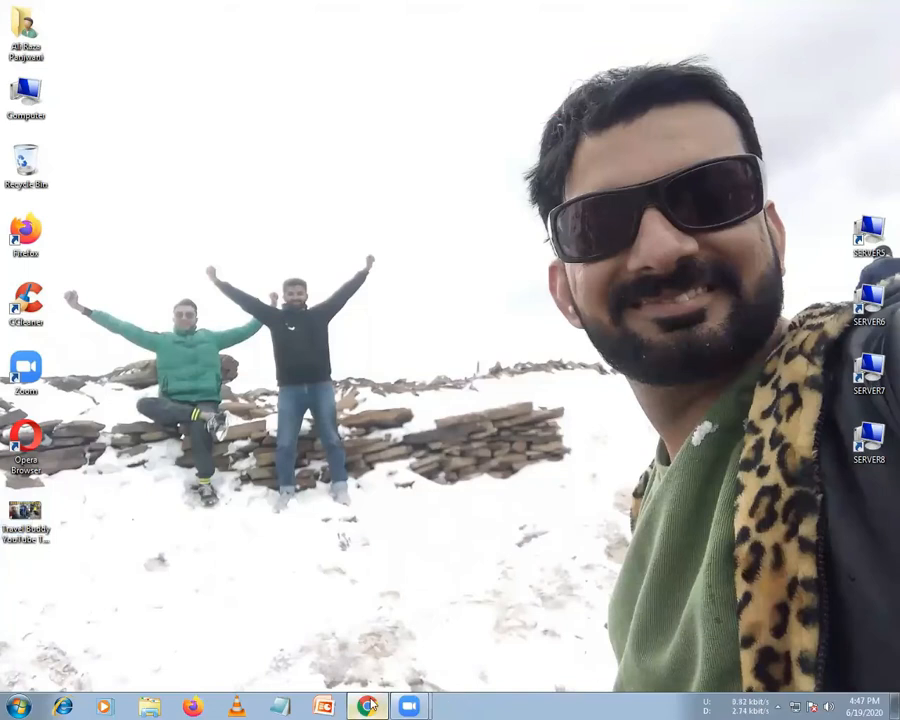
mouse_move(382, 705)
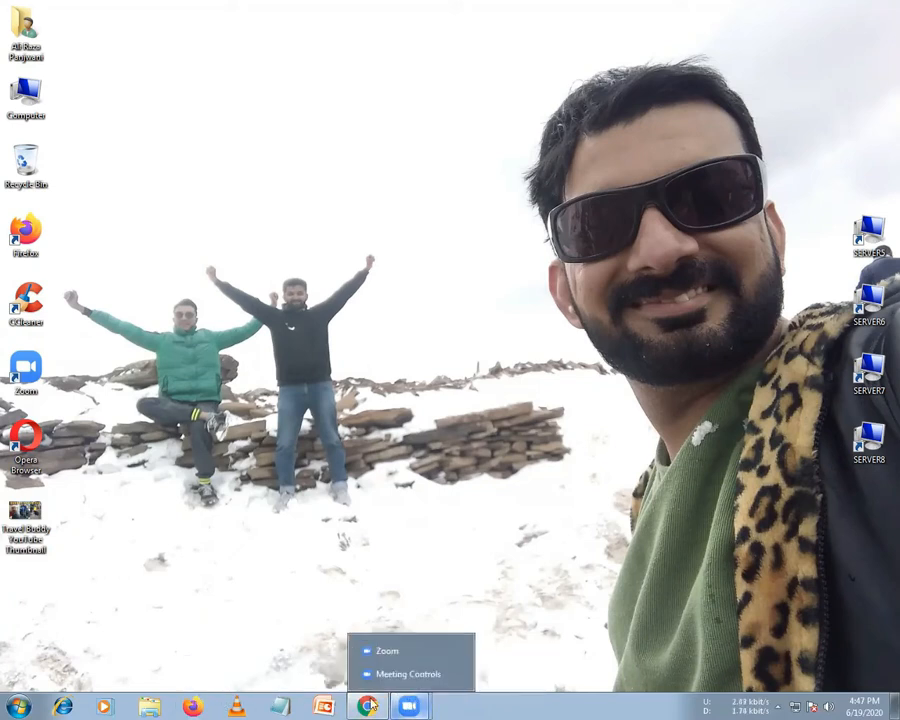
Return to Canva home and open Dynamic Action Sports Youtube Channel Art from All your designs
click(362, 674)
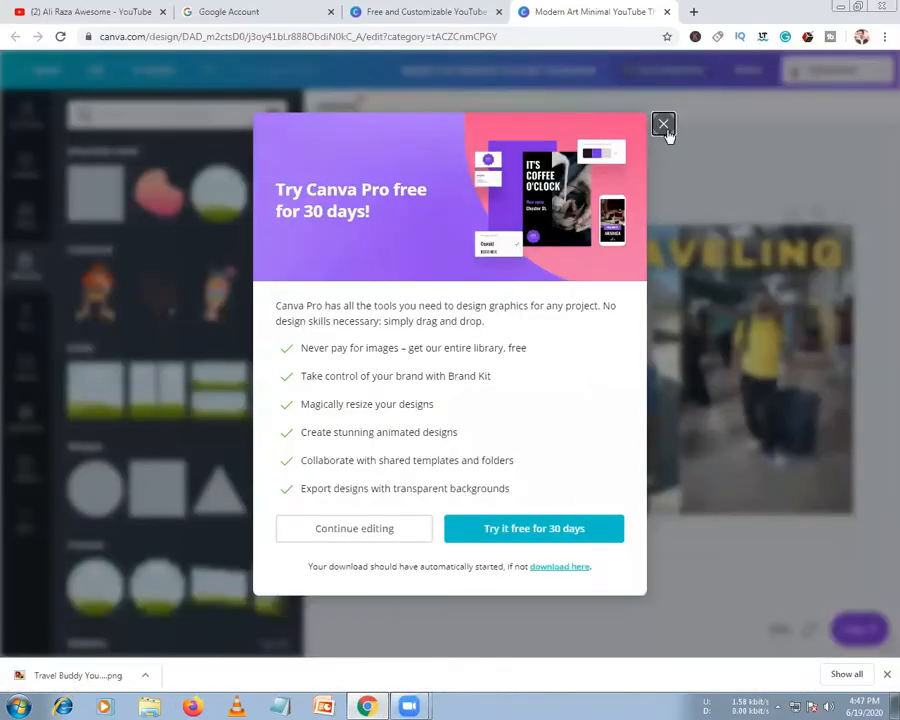
click(309, 92)
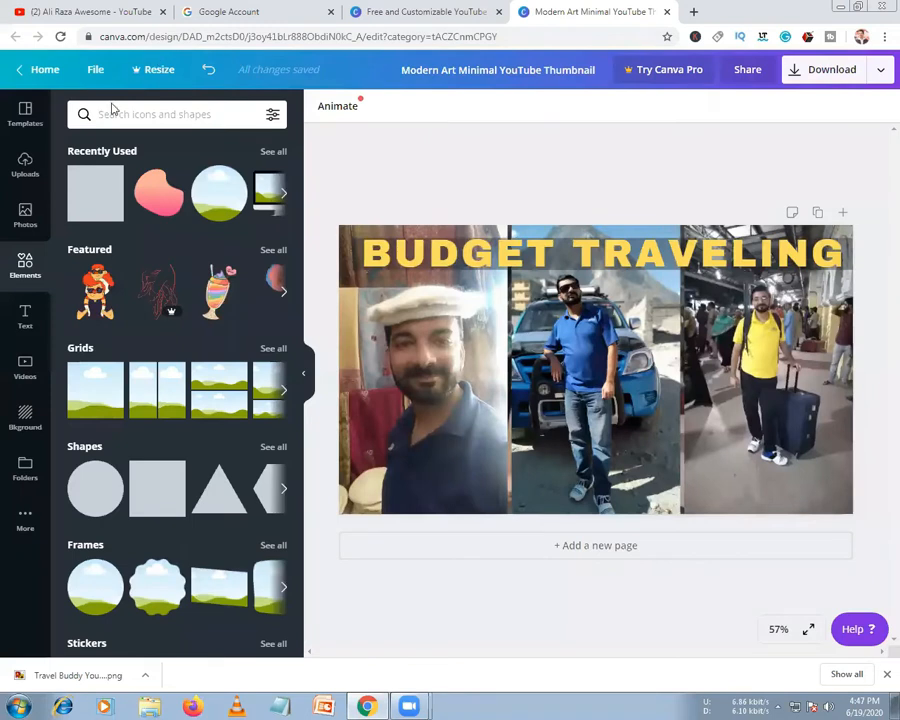
click(26, 116)
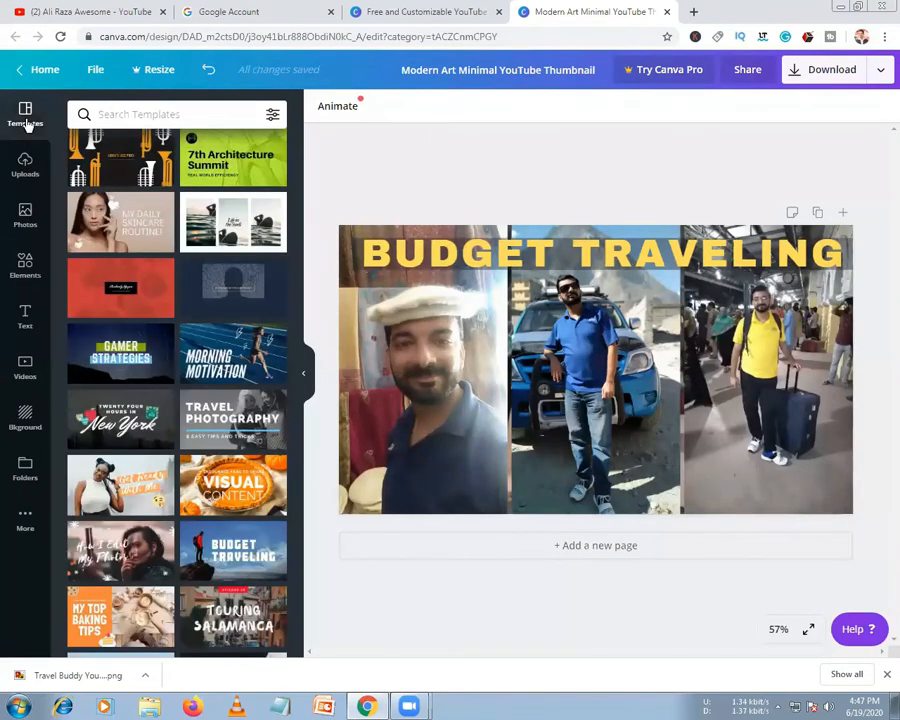
click(42, 72)
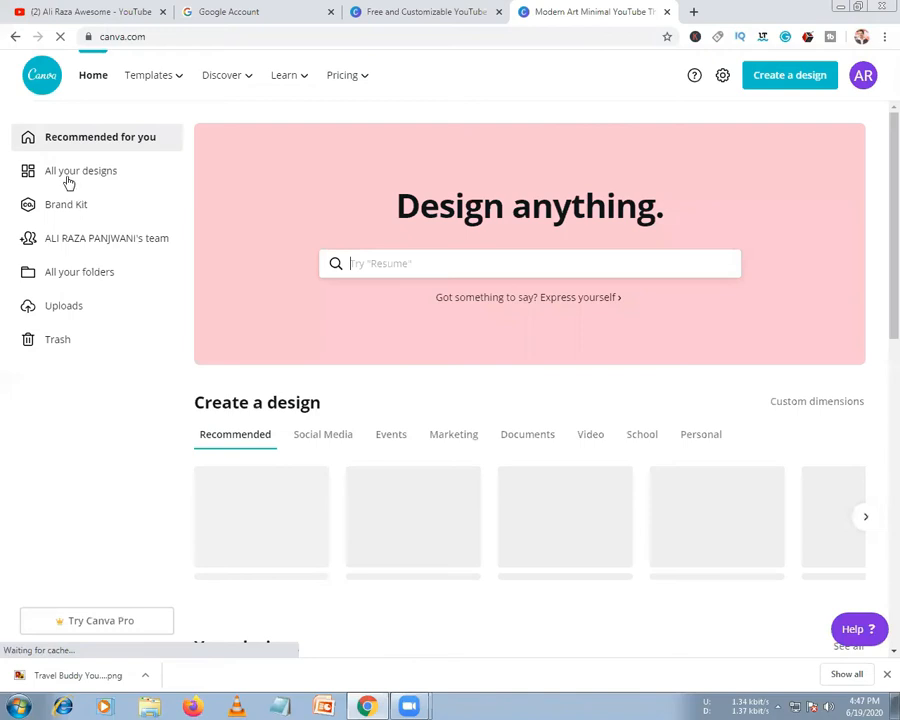
click(80, 172)
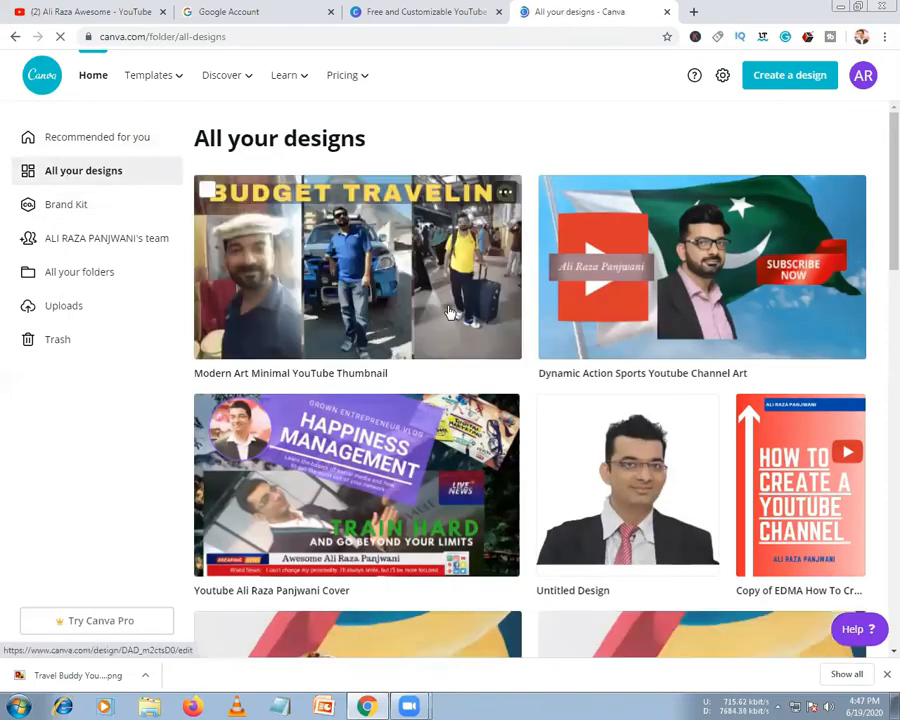
click(635, 329)
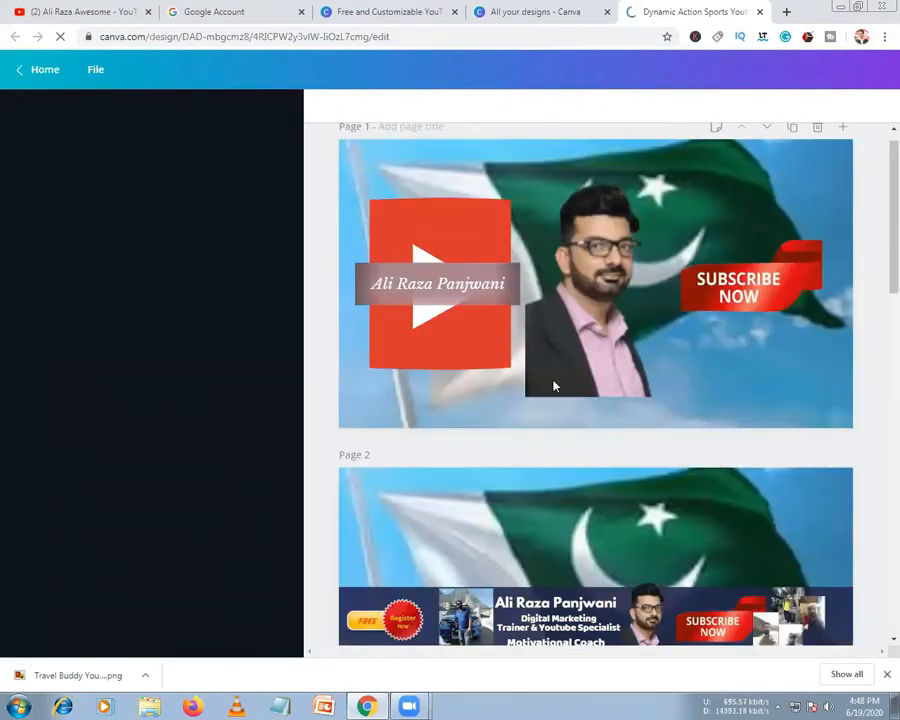
Go to page 3, zoom to 75%, and scroll sideways to the photo collage
scroll(591, 527, down, 4)
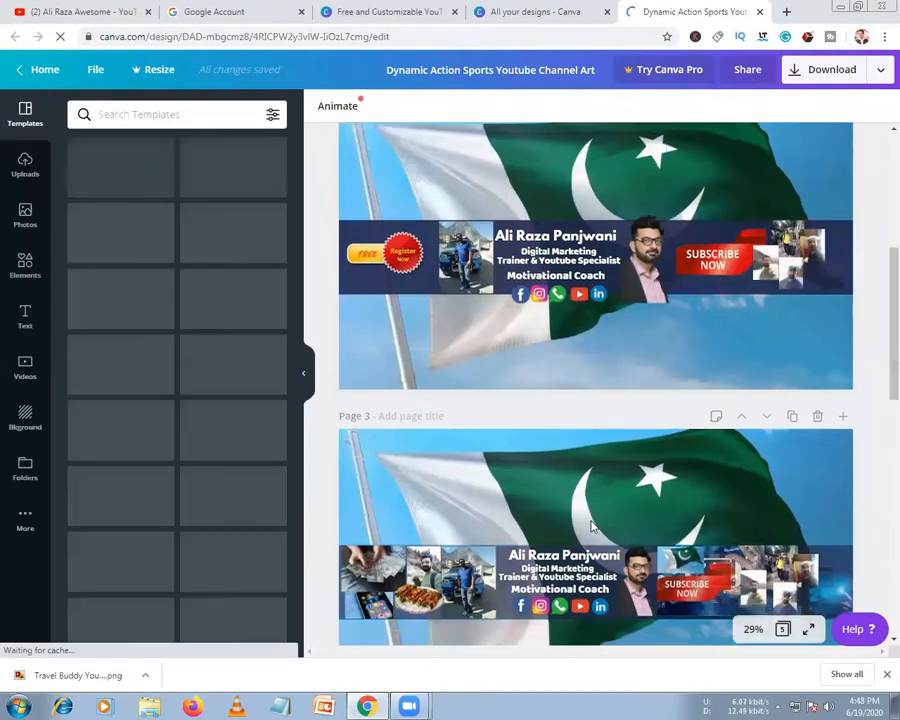
scroll(610, 450, down, 2)
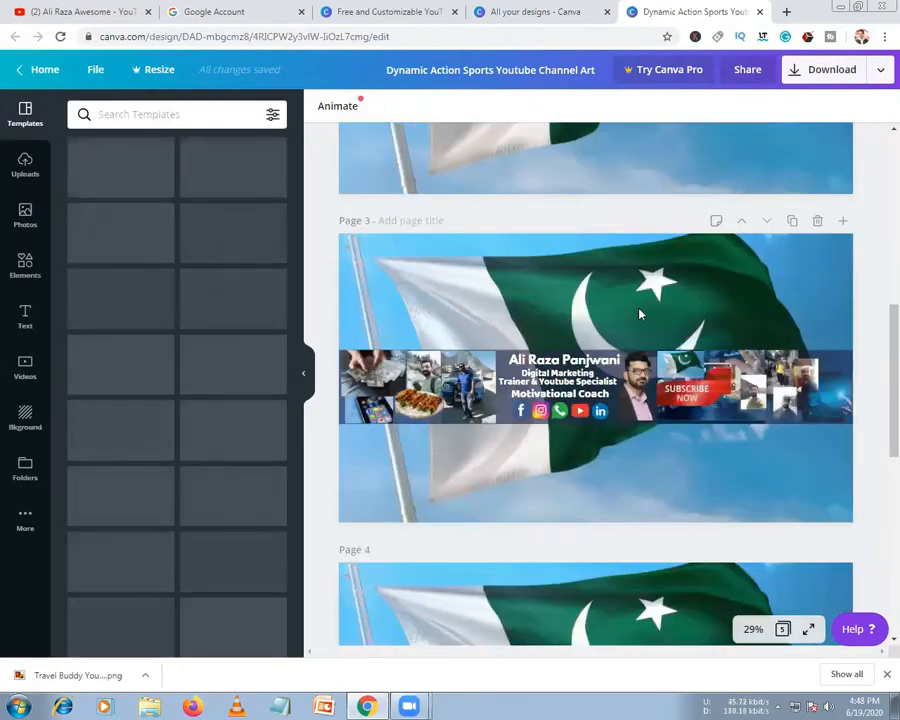
click(612, 308)
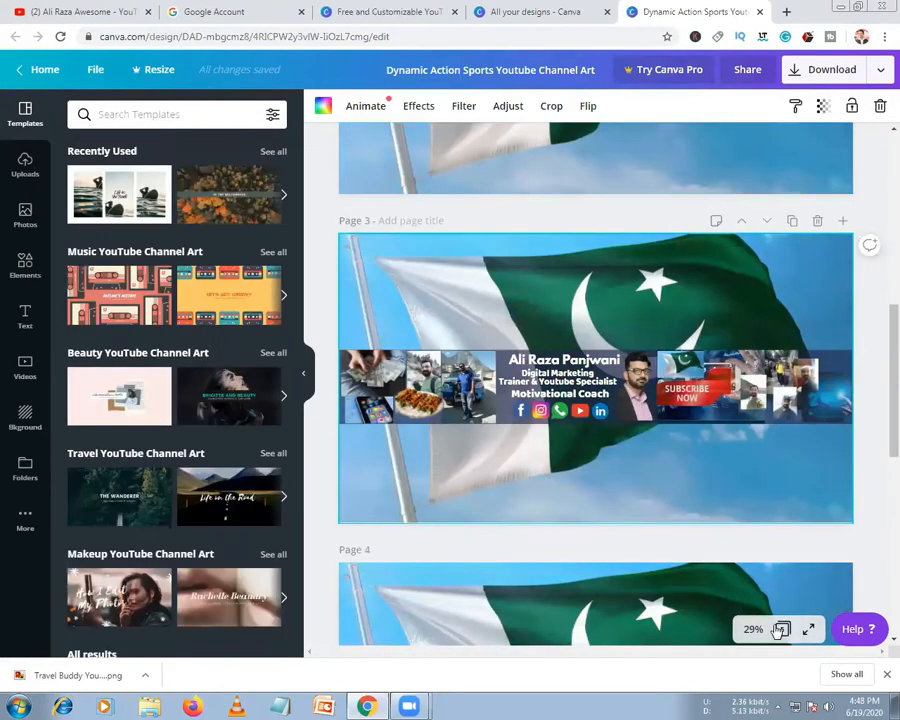
click(752, 629)
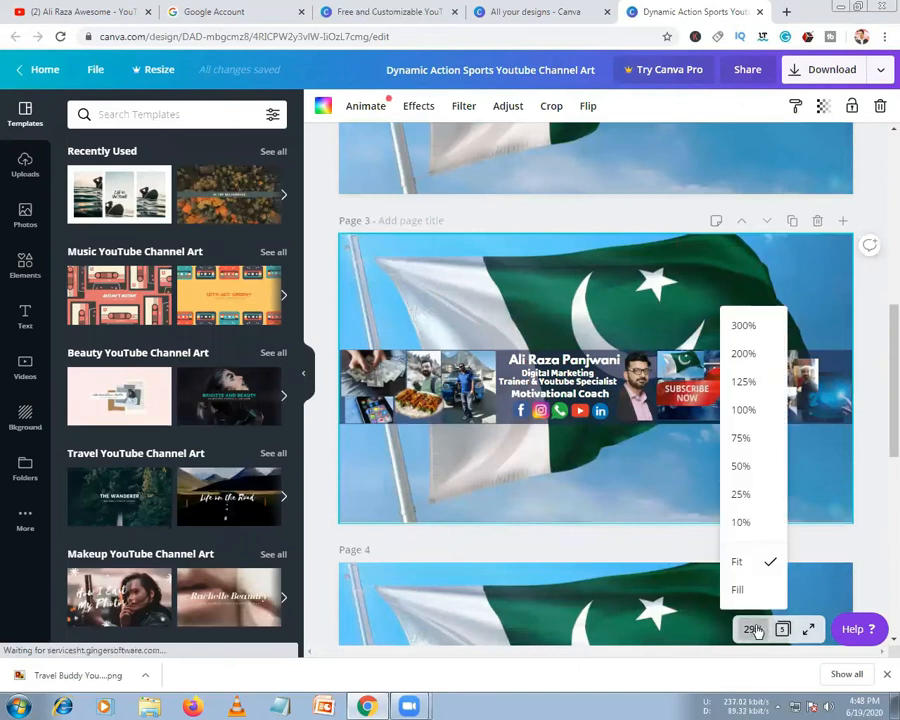
click(741, 441)
drag(570, 655, 530, 660)
drag(418, 660, 497, 660)
drag(426, 658, 358, 658)
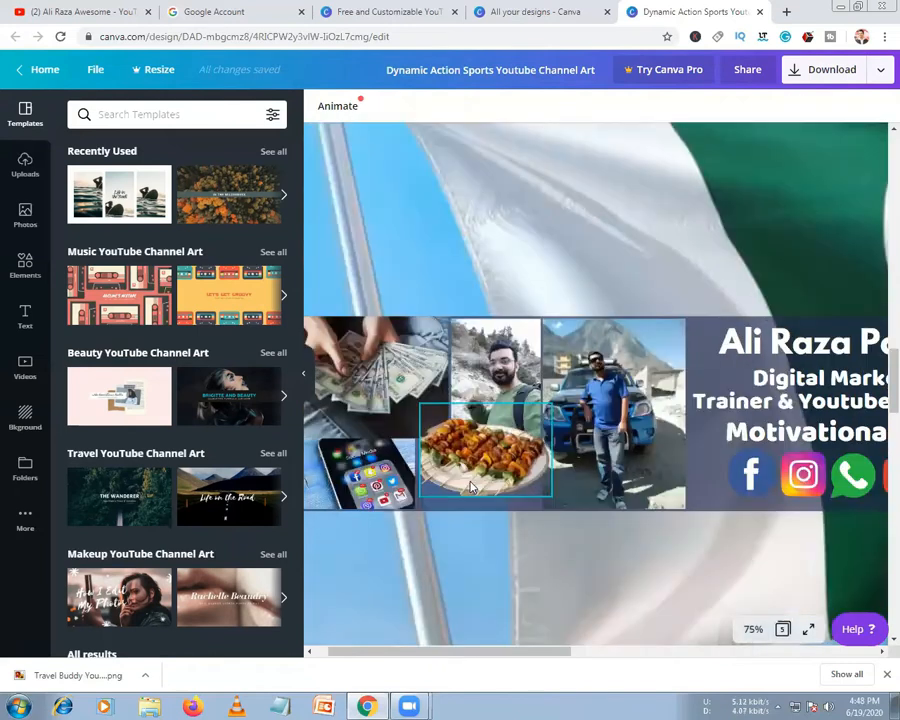
Select the Facebook, Instagram, phone, YouTube and LinkedIn icons and group them
click(403, 466)
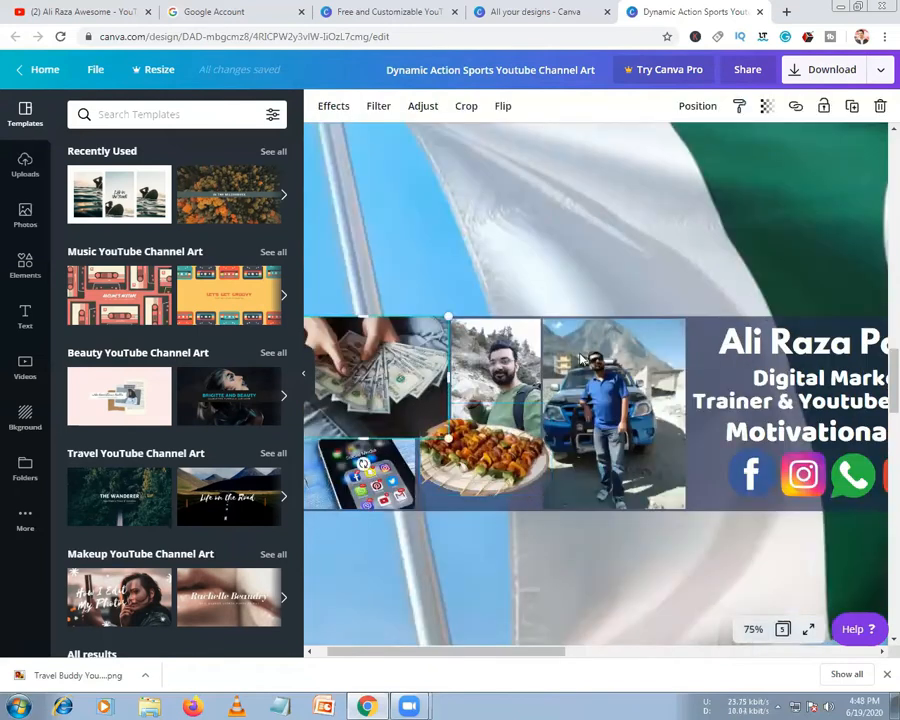
click(515, 373)
drag(564, 650, 632, 653)
click(619, 476)
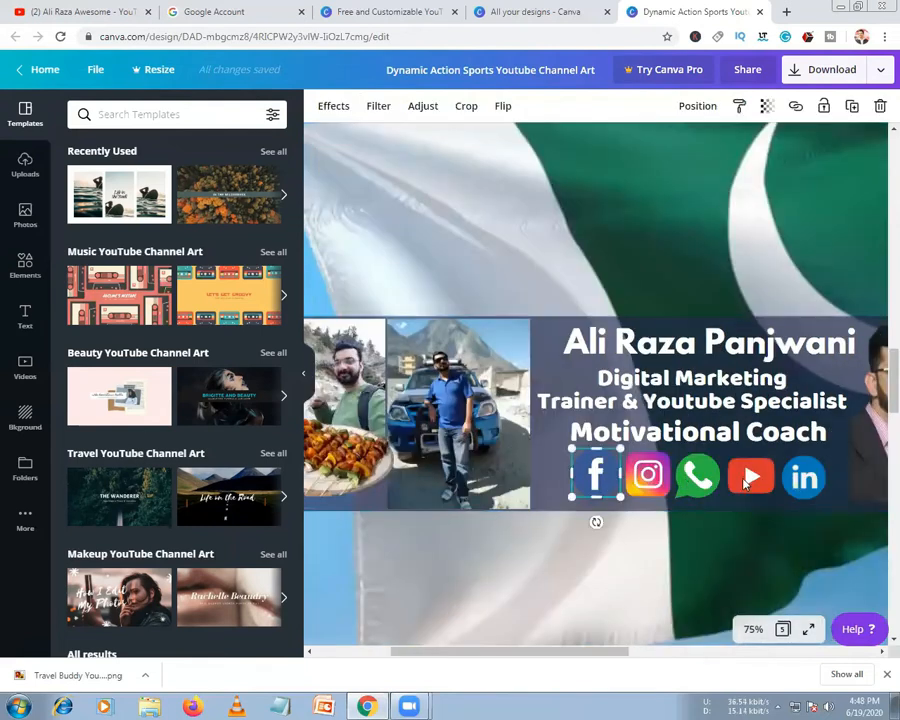
click(697, 476)
click(812, 482)
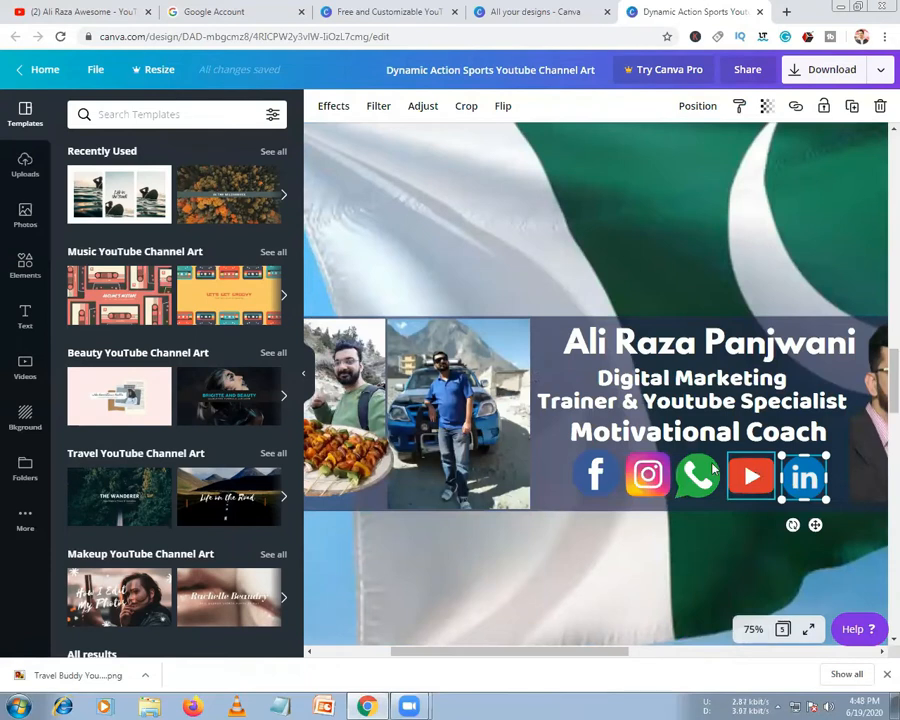
shift+click(757, 470)
shift+click(697, 476)
shift+click(648, 474)
shift+click(597, 472)
shift+click(597, 472)
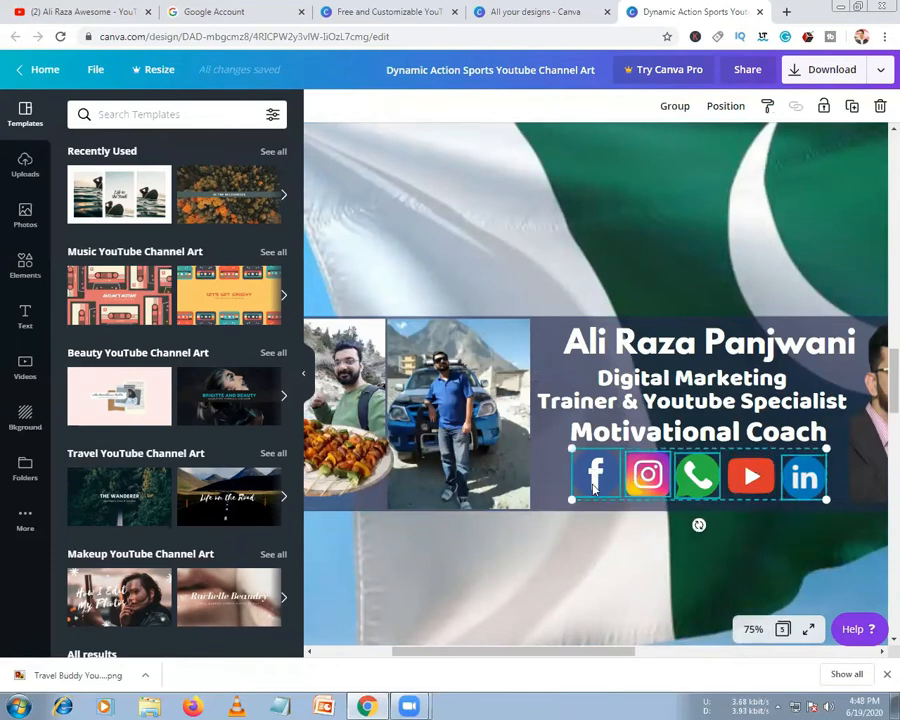
click(684, 110)
Nudge the icon group slightly right under the Motivational Coach line and copy it
mouse_move(700, 484)
mouse_down()
mouse_move(694, 558)
mouse_move(688, 486)
mouse_move(708, 468)
mouse_move(693, 477)
mouse_up()
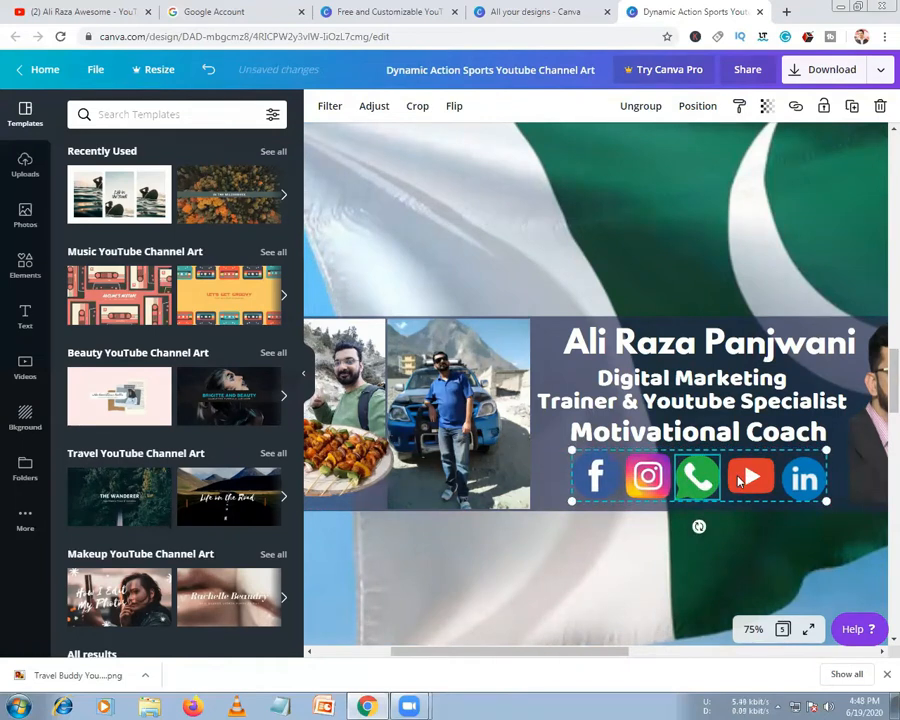
click(752, 504)
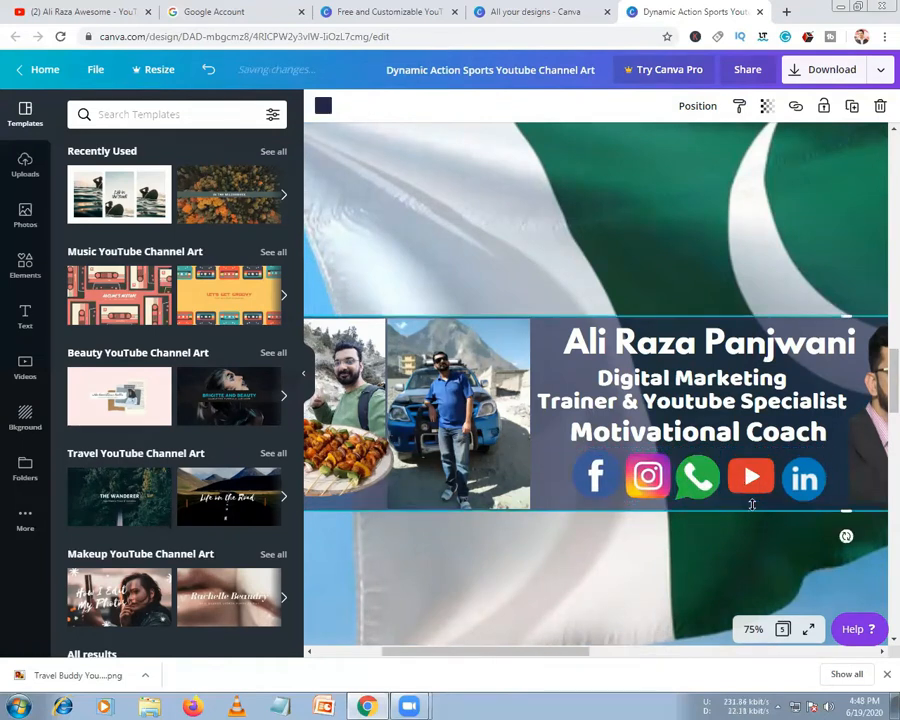
click(701, 481)
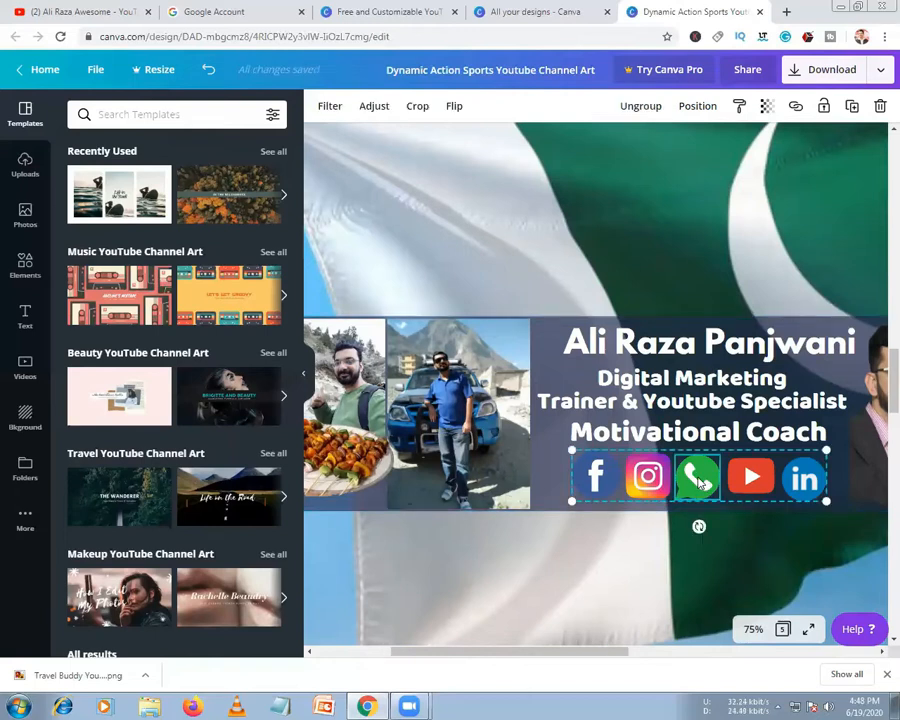
click(651, 105)
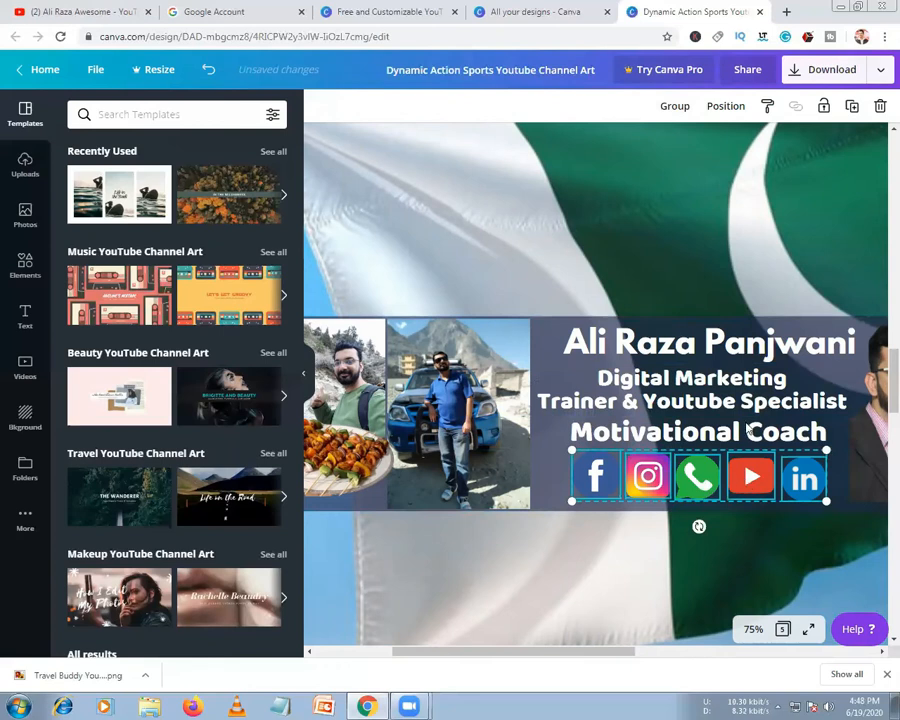
click(686, 106)
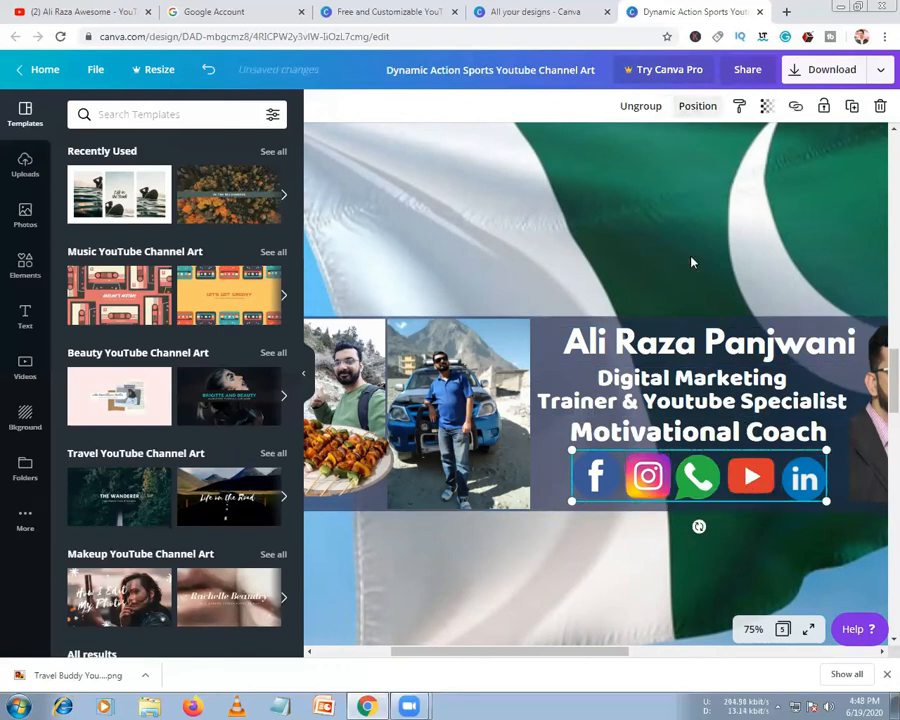
drag(647, 483, 695, 476)
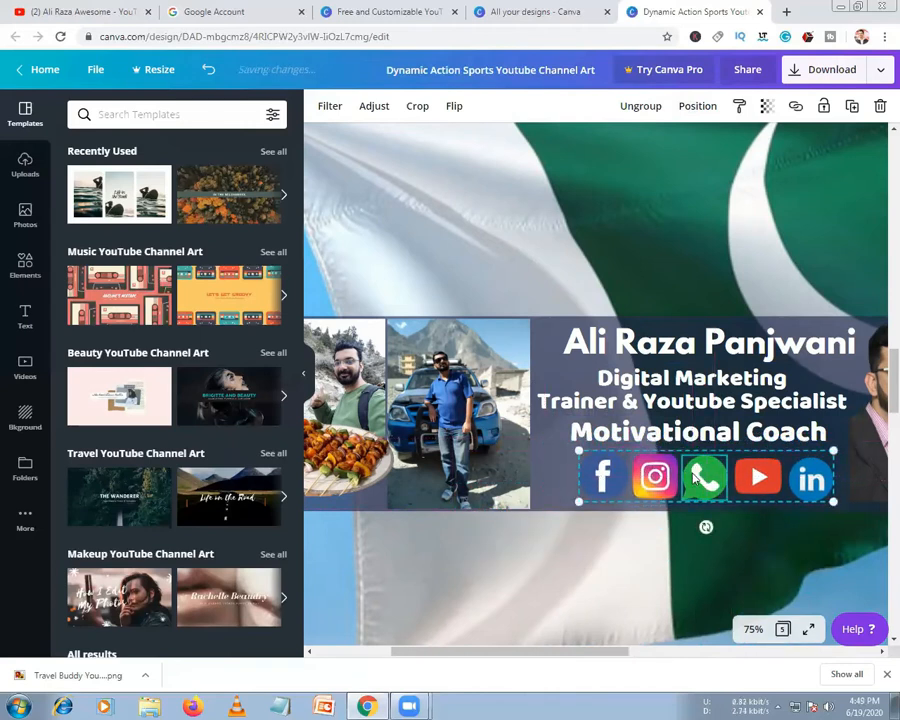
right_click(609, 478)
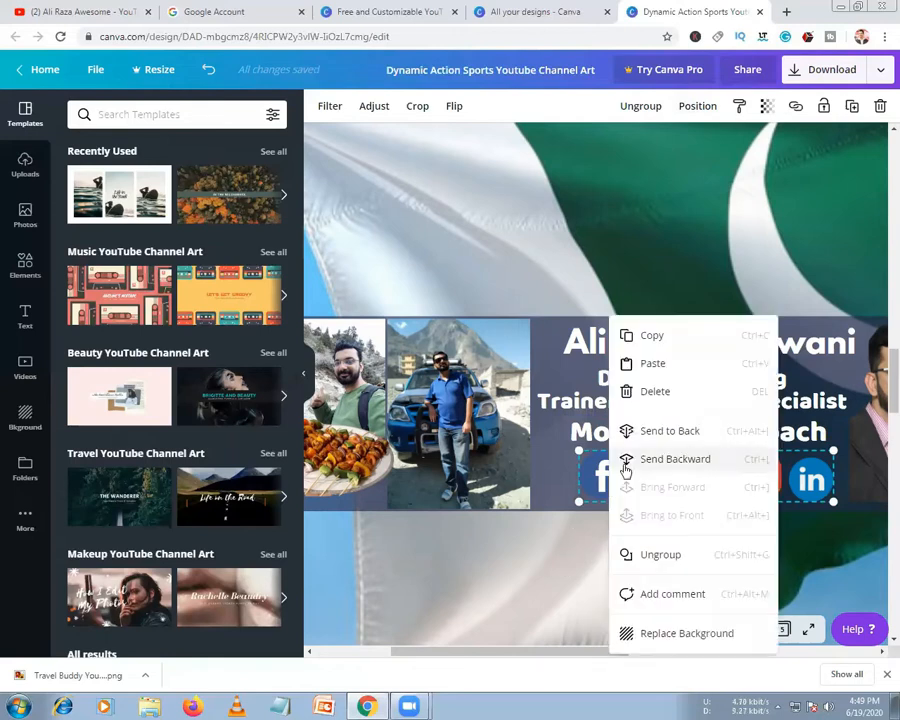
click(645, 341)
scroll(627, 463, down, 10)
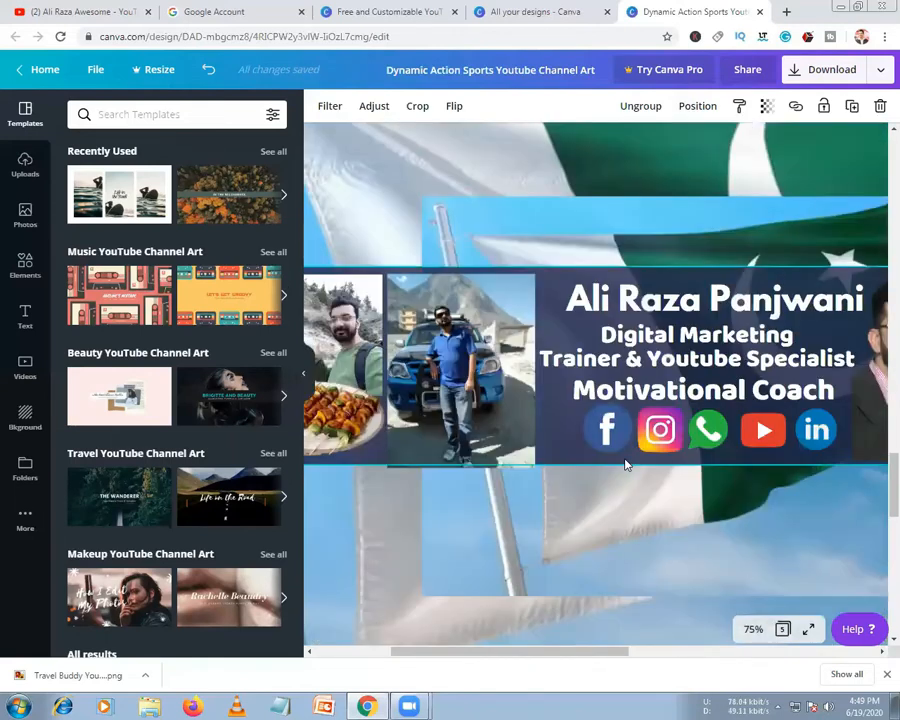
Paste the icon group onto the Pakistan-flag page, allowing clipboard access, and center it
scroll(625, 463, down, 5)
right_click(579, 348)
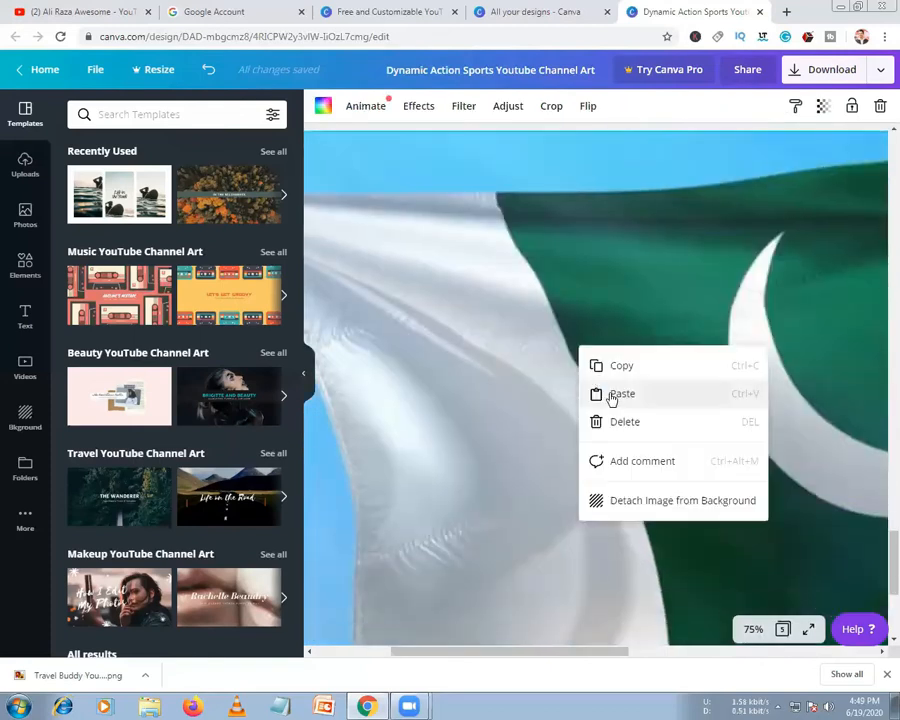
click(614, 394)
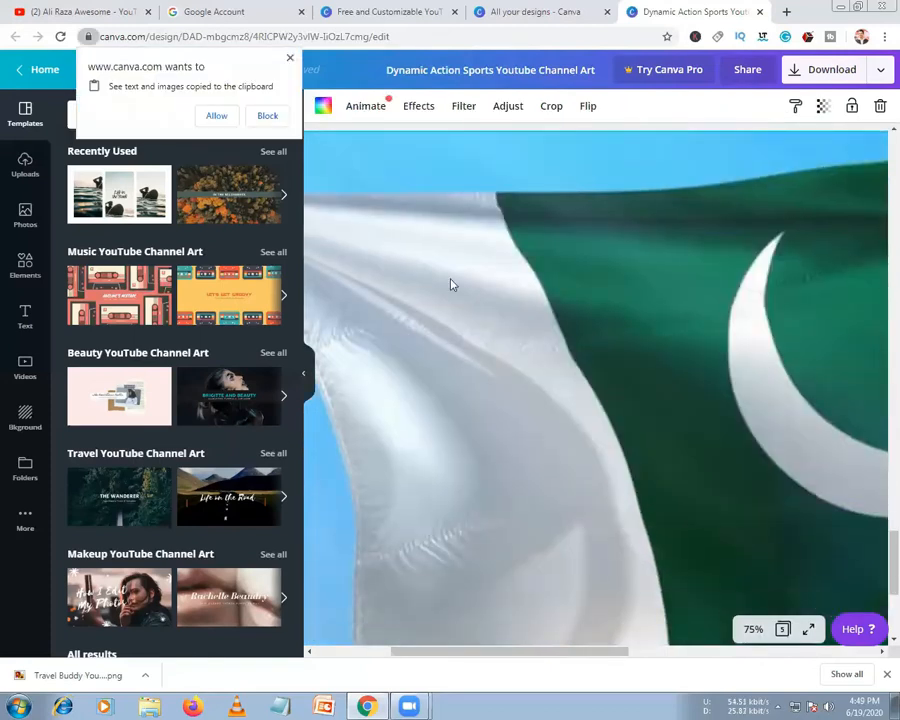
click(210, 117)
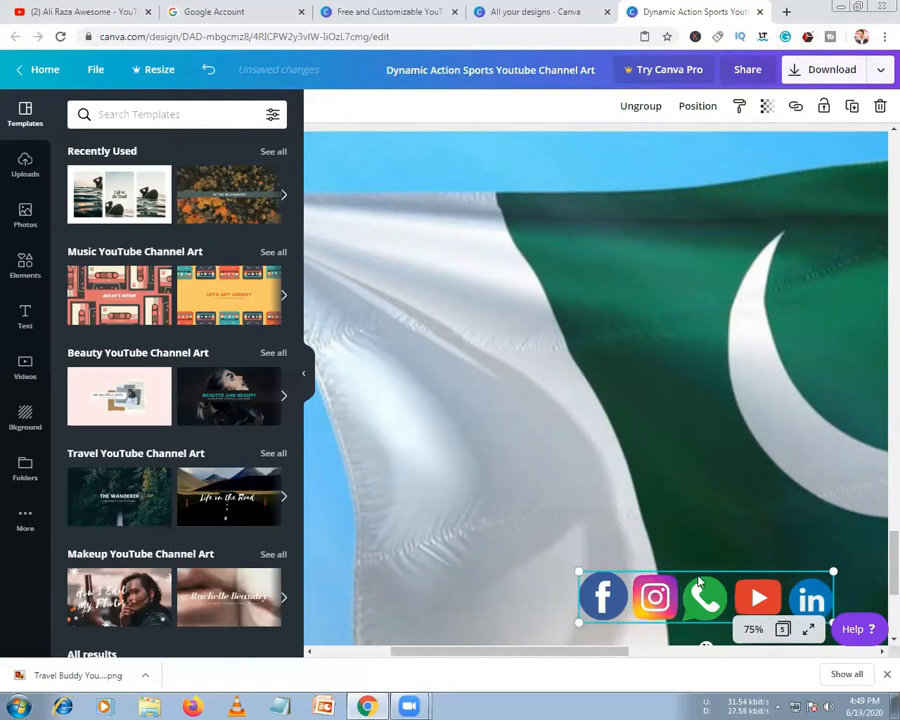
drag(700, 583, 571, 429)
At 50% zoom, shift the icon group down and right, then return home
click(750, 628)
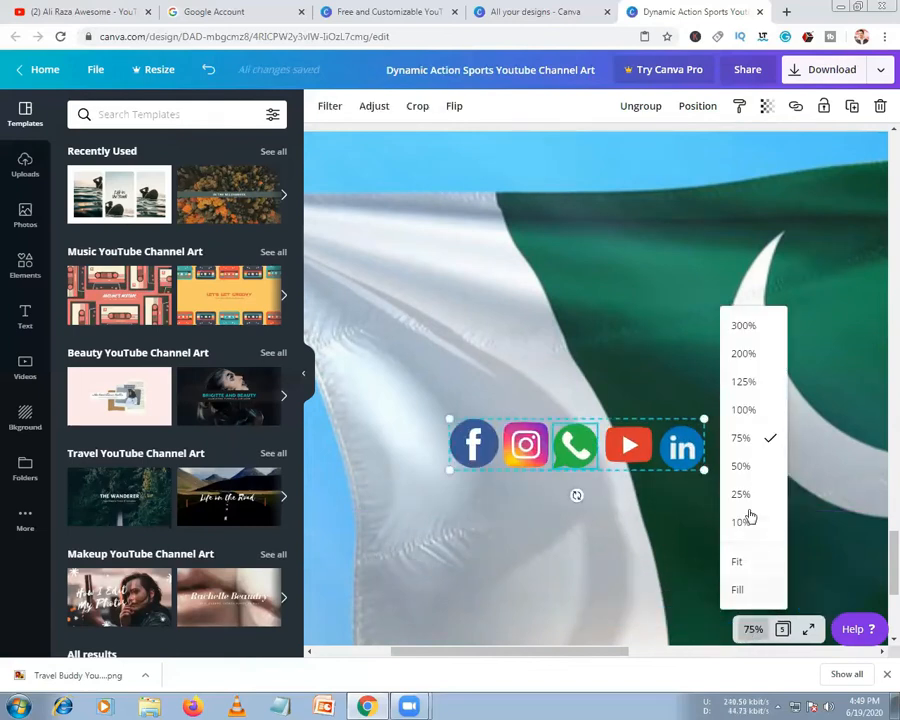
click(745, 466)
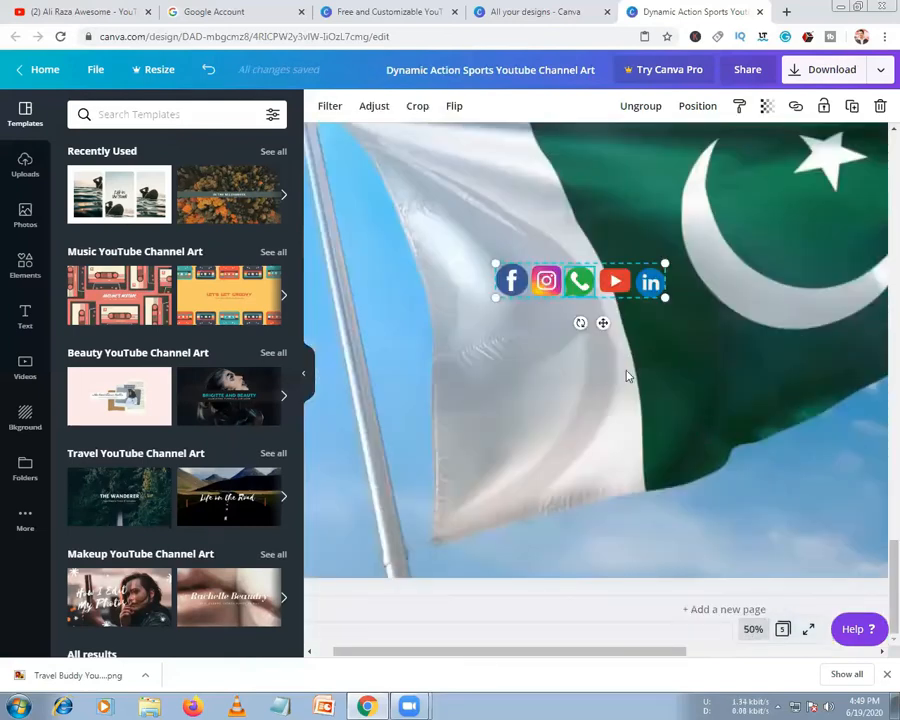
drag(563, 299, 600, 375)
click(507, 179)
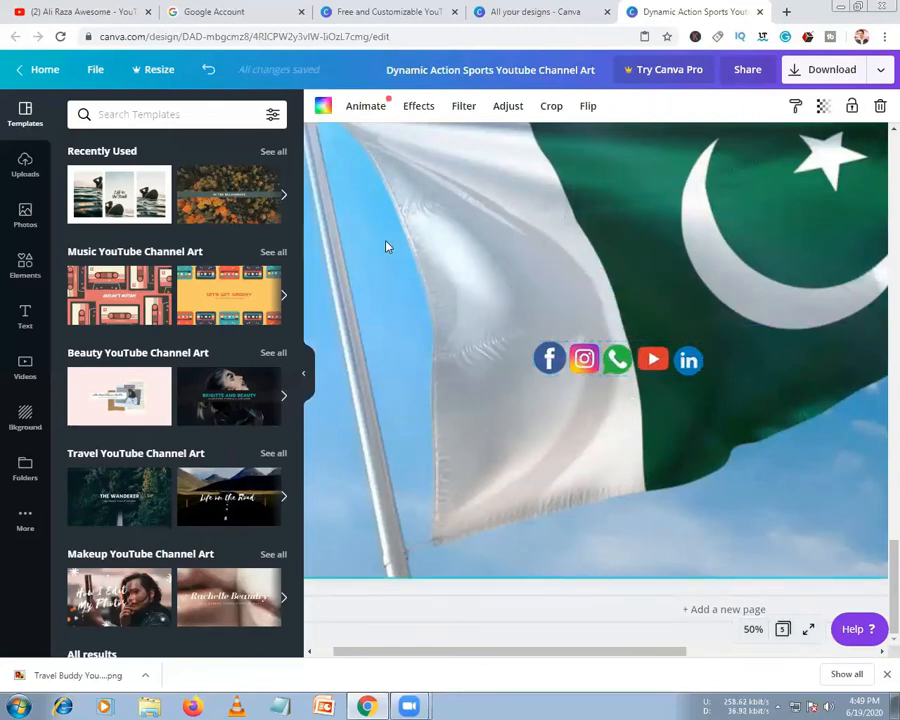
click(63, 76)
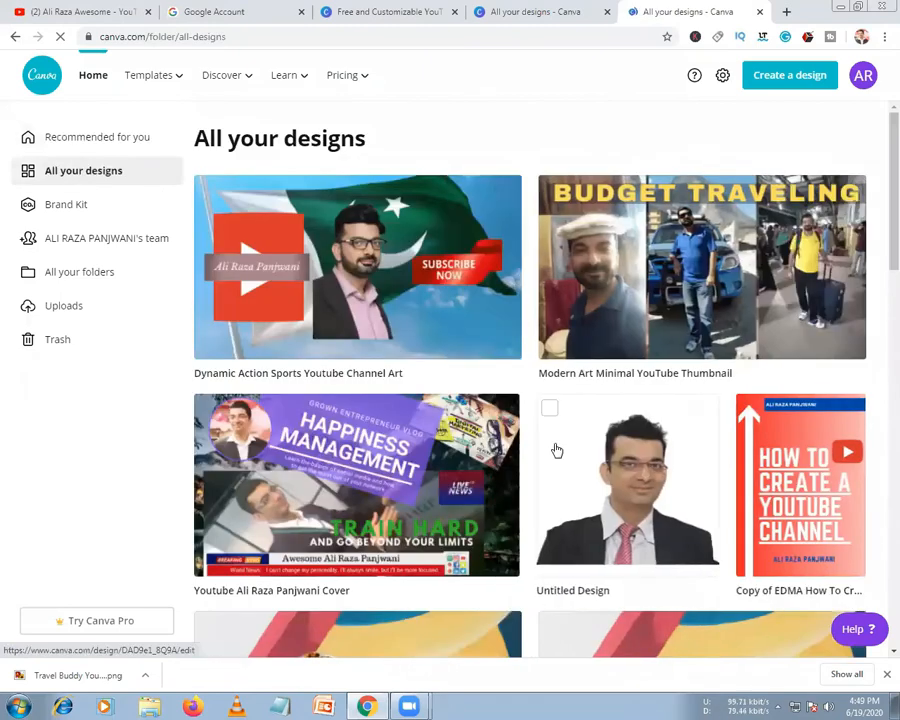
Browse All your designs and open the USA Digital Marketing Cerification design
scroll(583, 420, down, 3)
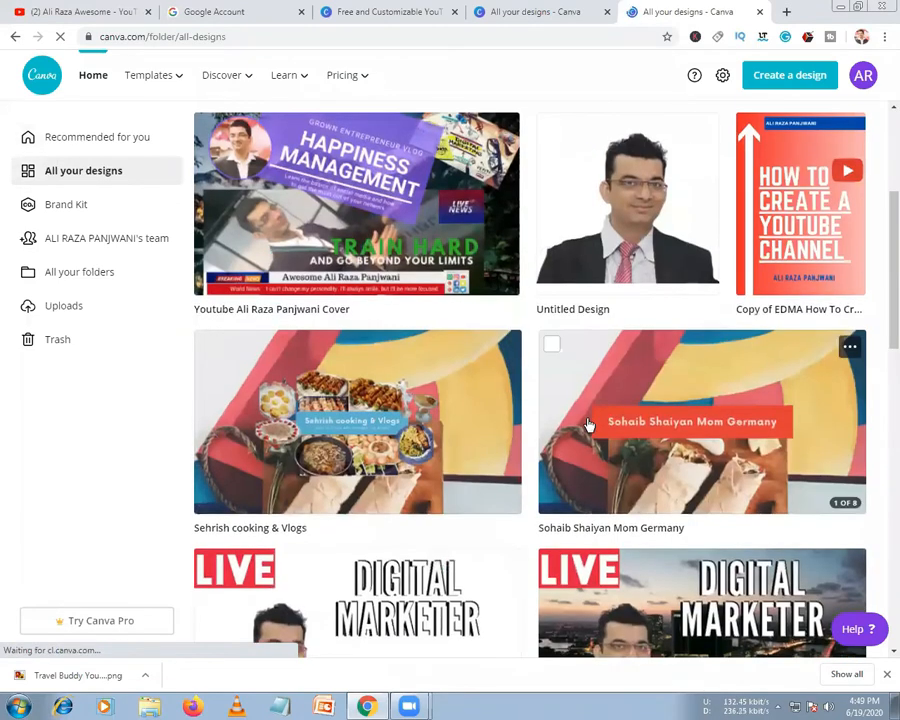
scroll(590, 425, up, 1)
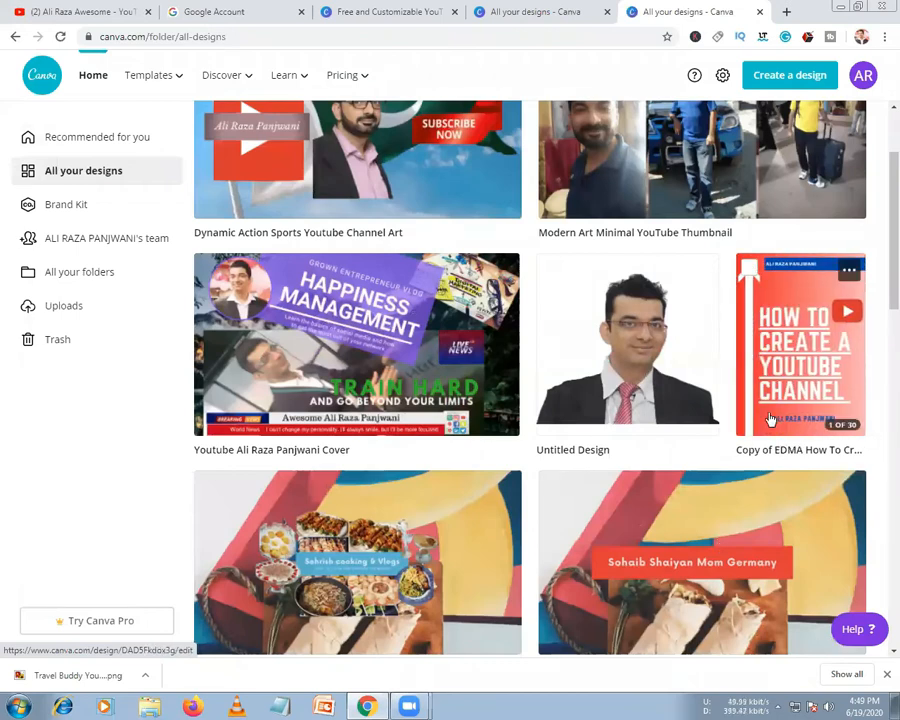
scroll(510, 467, down, 1)
scroll(510, 467, down, 3)
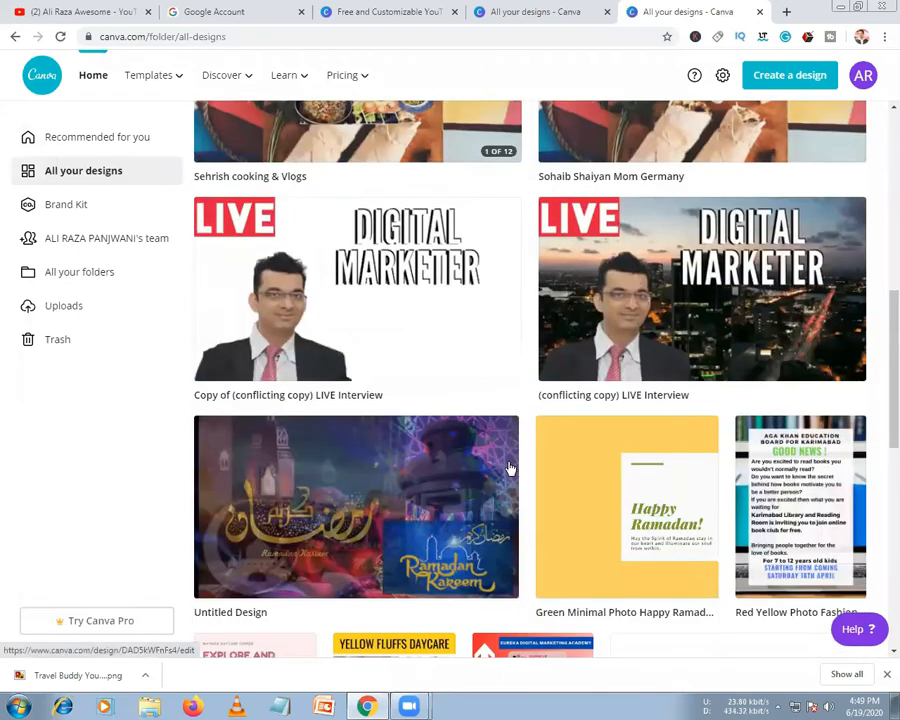
scroll(510, 467, down, 2)
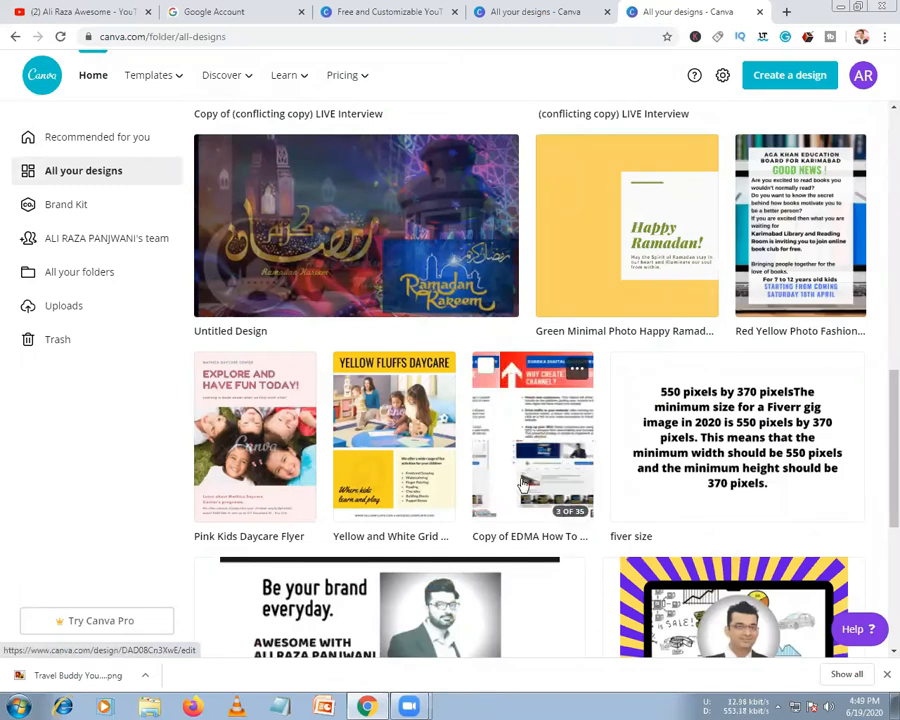
scroll(524, 484, down, 2)
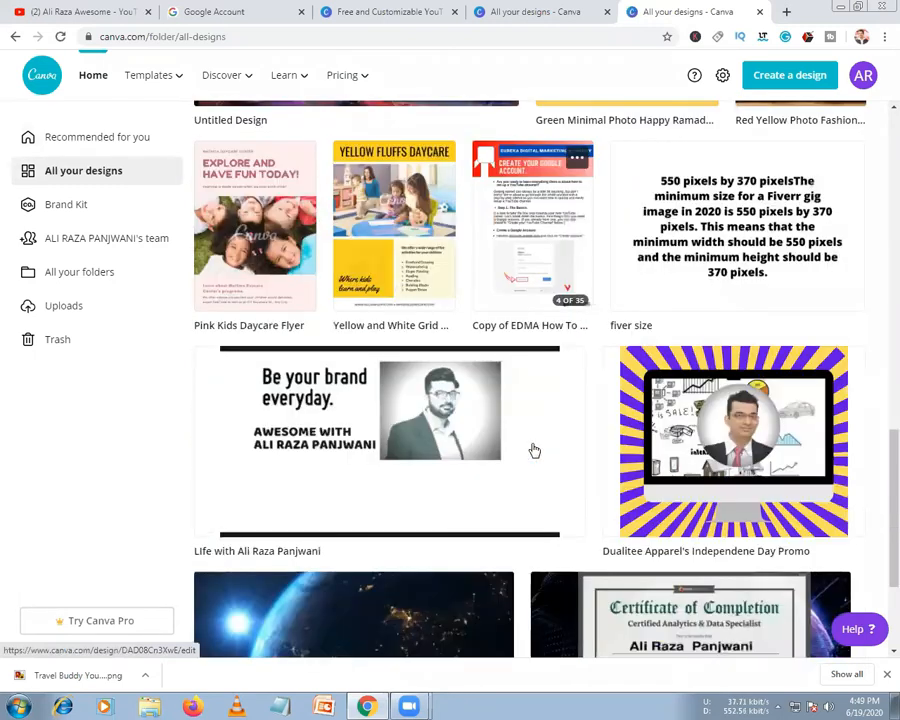
scroll(532, 448, down, 3)
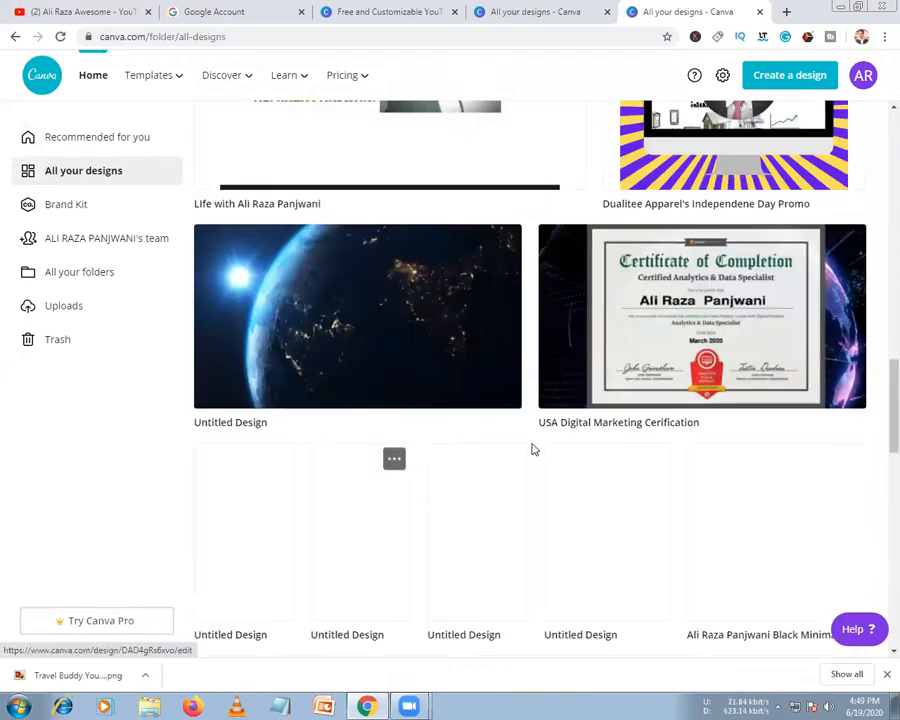
scroll(532, 448, up, 2)
scroll(533, 449, up, 4)
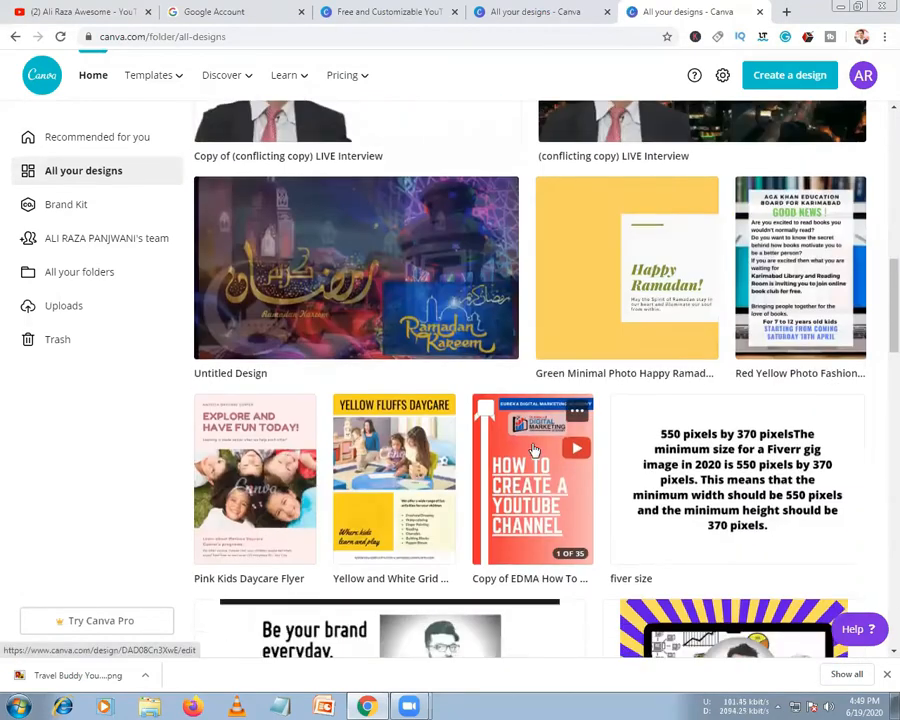
scroll(533, 449, down, 3)
scroll(533, 450, down, 3)
scroll(532, 449, down, 2)
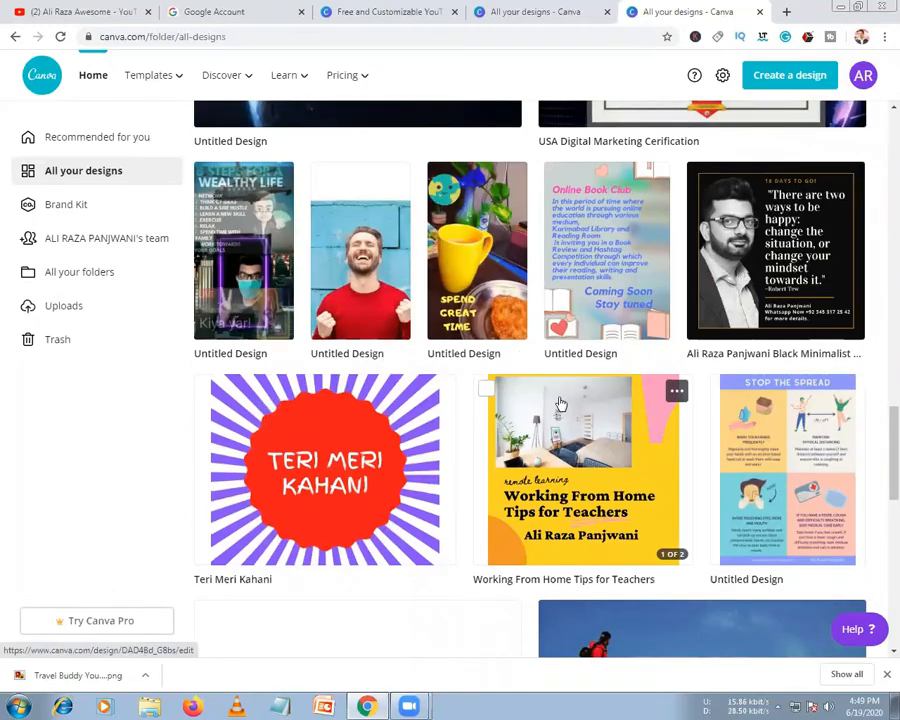
scroll(561, 403, down, 5)
scroll(561, 403, down, 2)
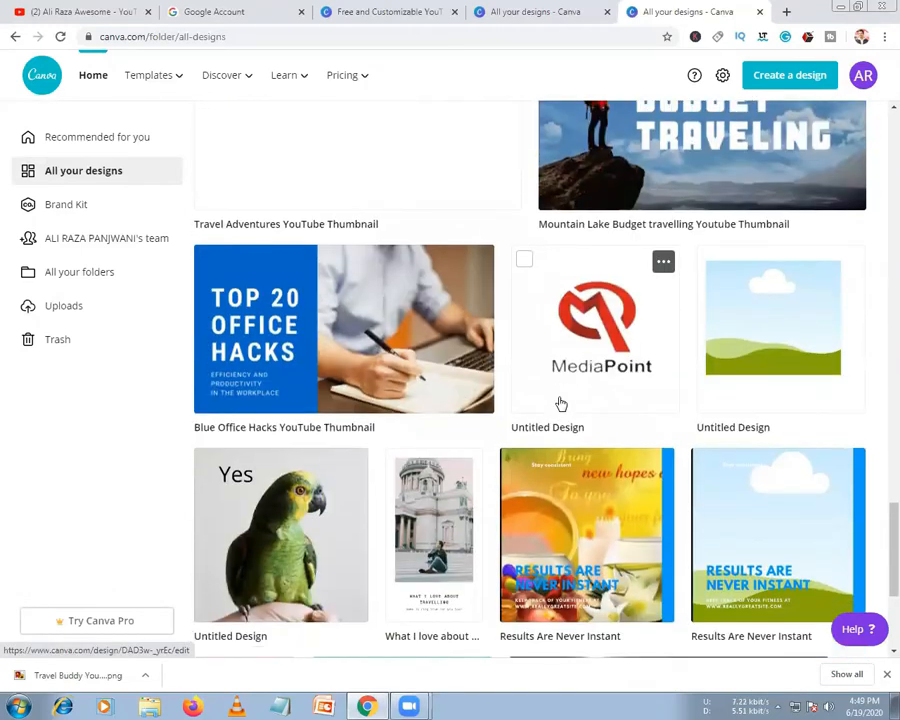
scroll(561, 403, down, 3)
scroll(561, 403, down, 2)
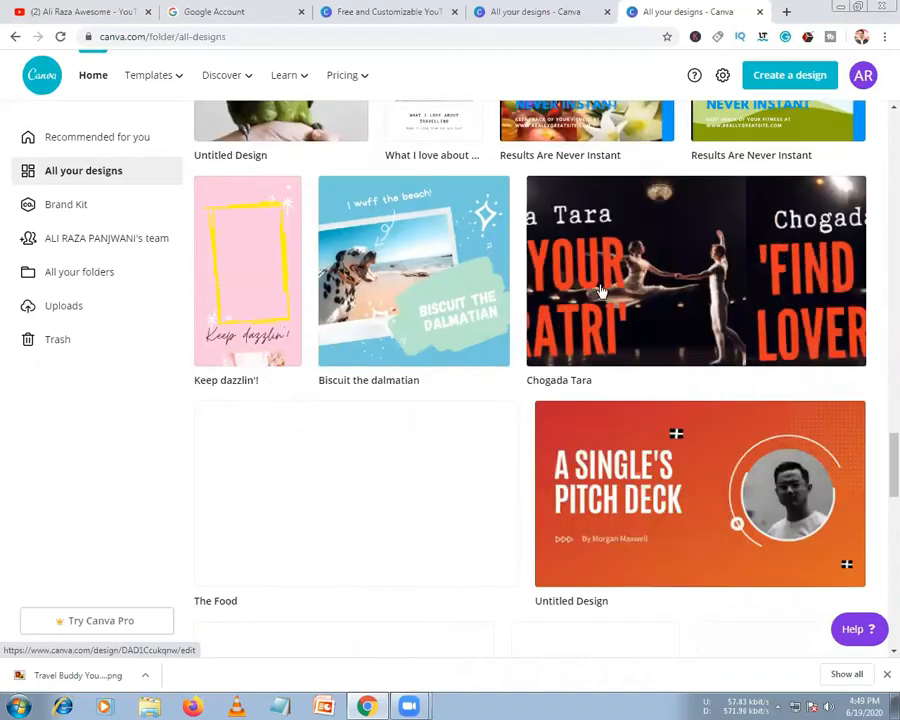
scroll(633, 302, down, 8)
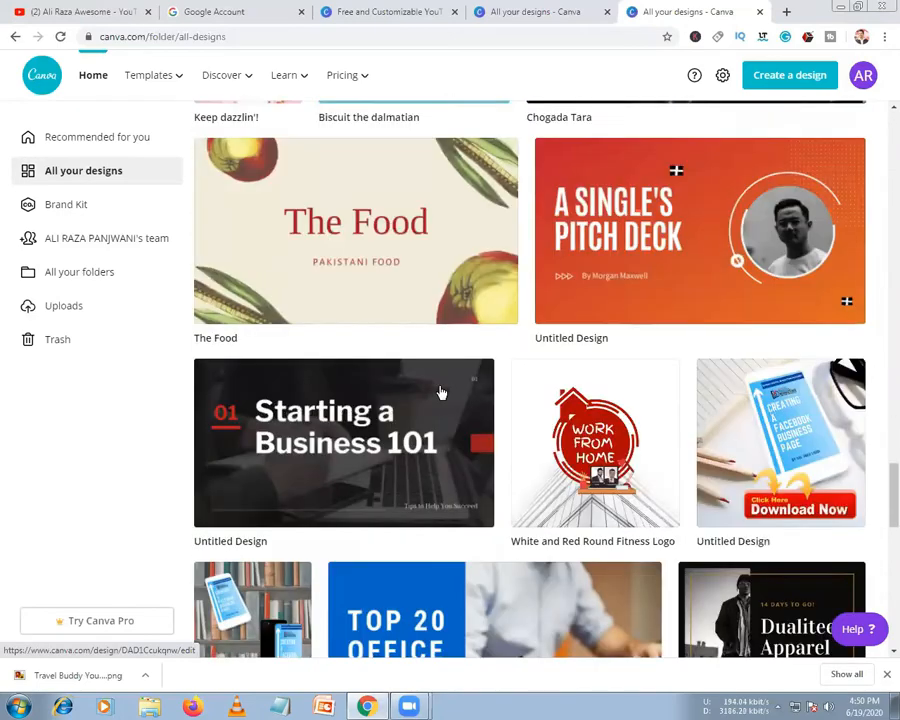
scroll(300, 310, down, 1)
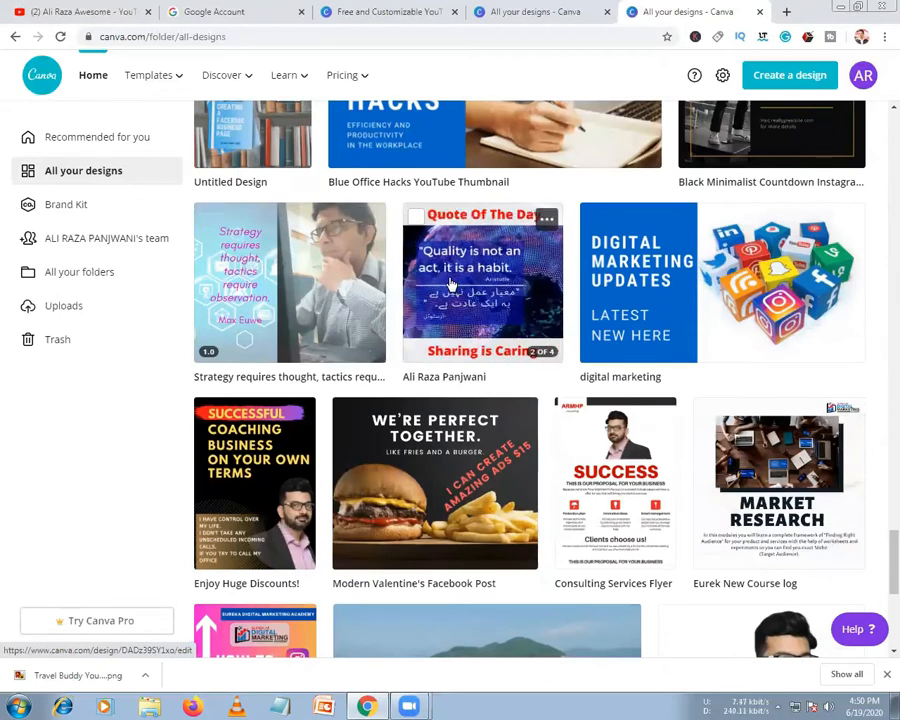
scroll(726, 341, down, 2)
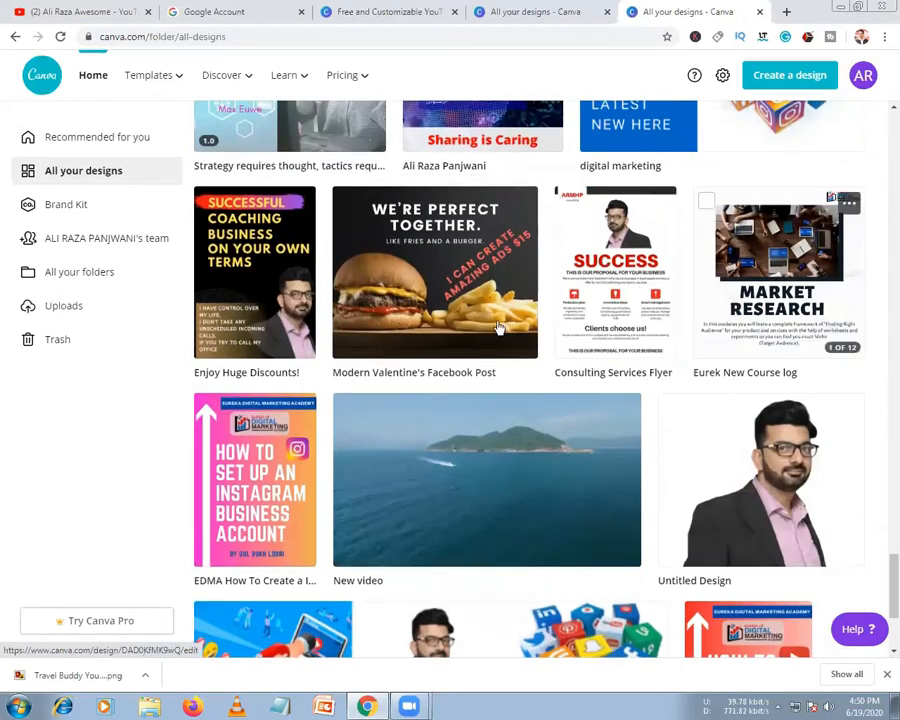
scroll(345, 486, down, 1)
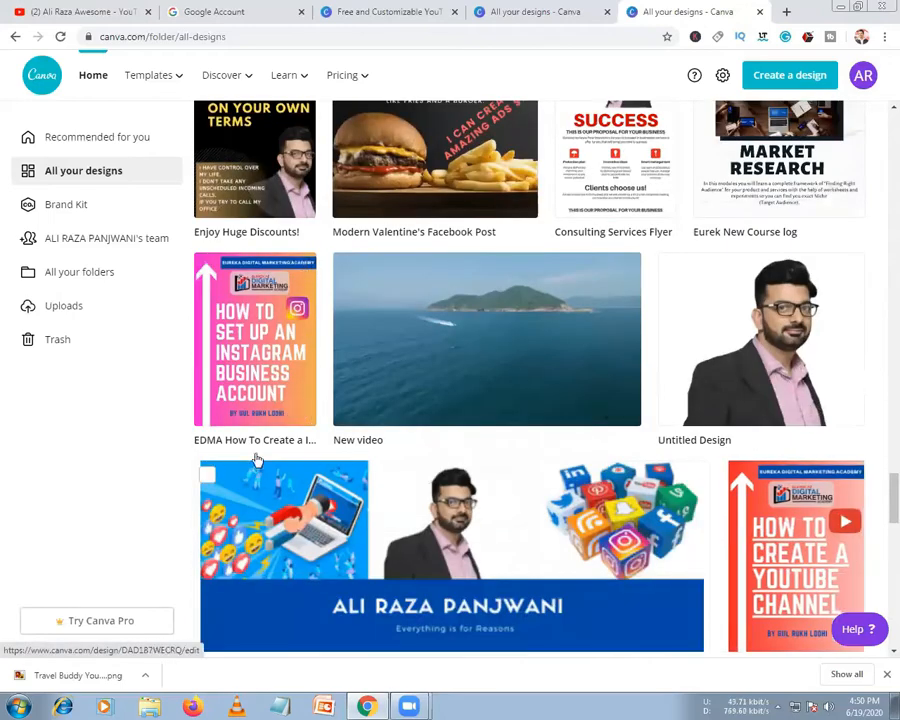
scroll(340, 420, down, 3)
scroll(476, 266, up, 1)
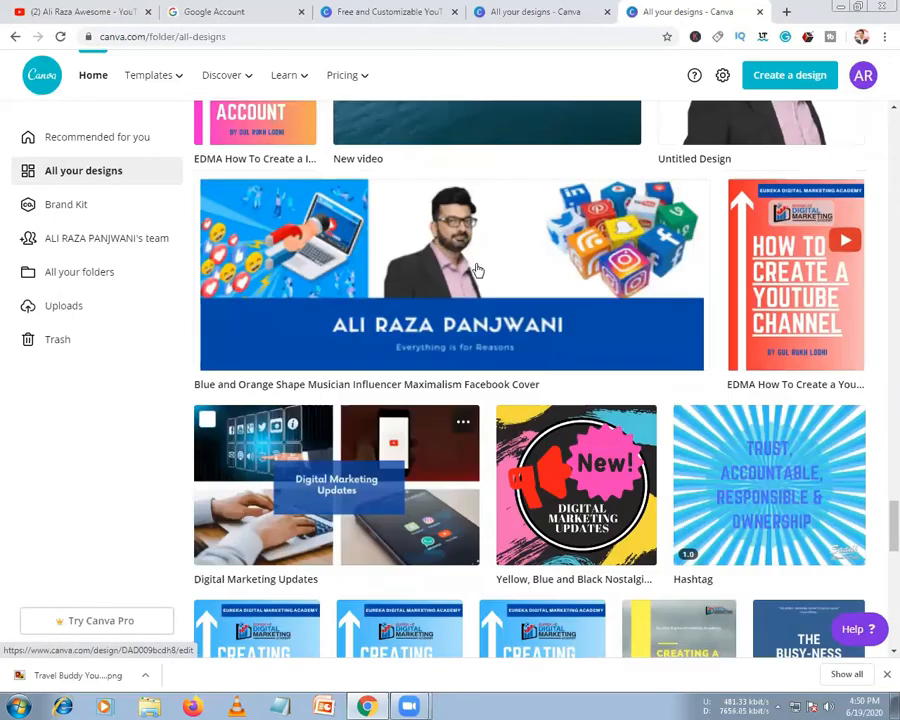
scroll(476, 304, down, 3)
scroll(500, 446, down, 10)
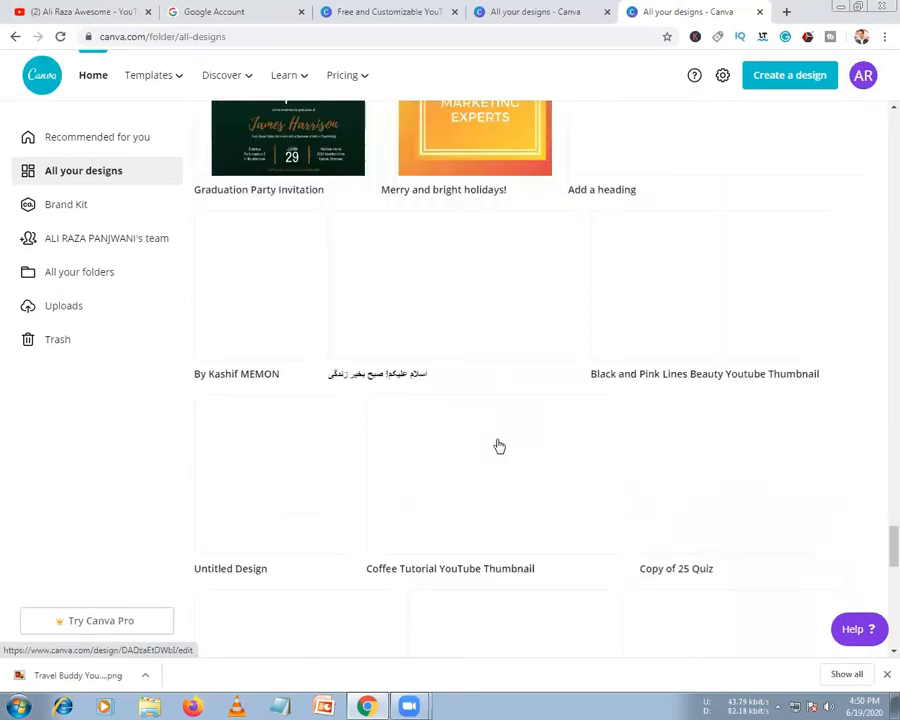
scroll(500, 446, up, 3)
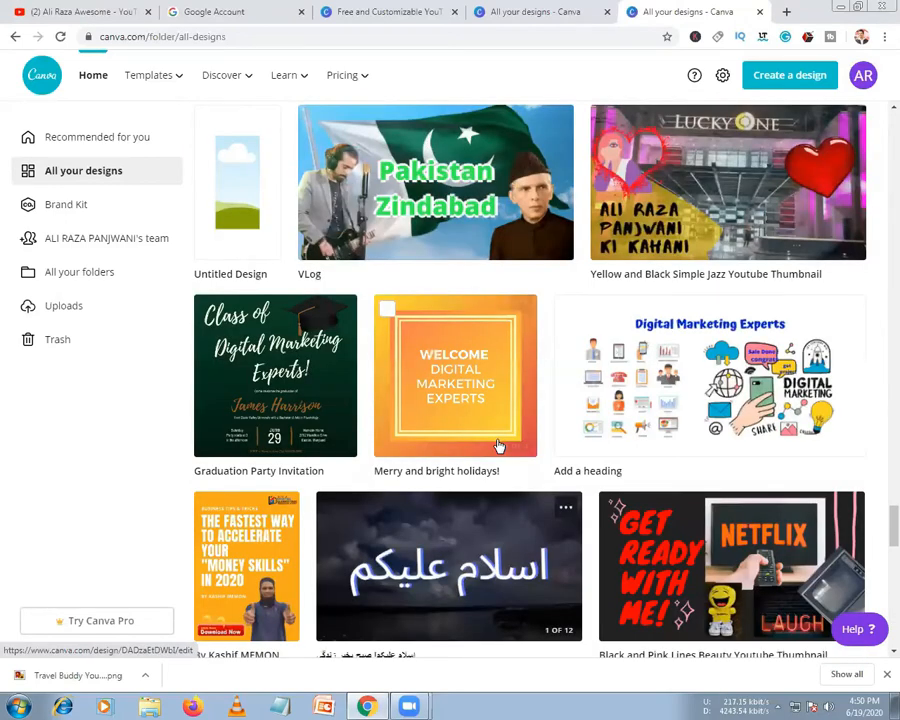
scroll(500, 446, down, 4)
scroll(494, 440, up, 3)
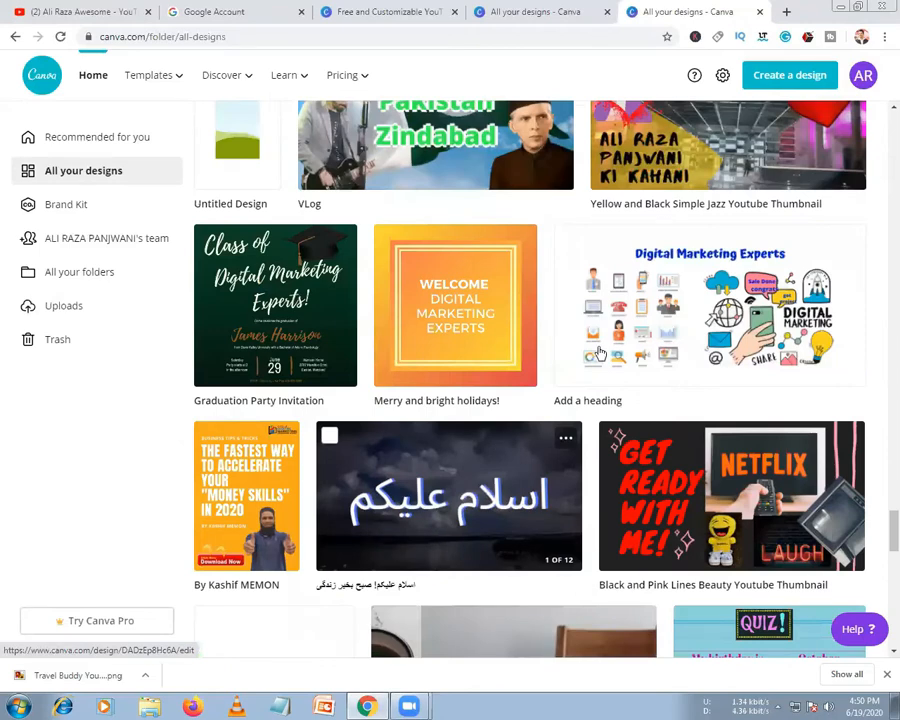
scroll(581, 385, up, 5)
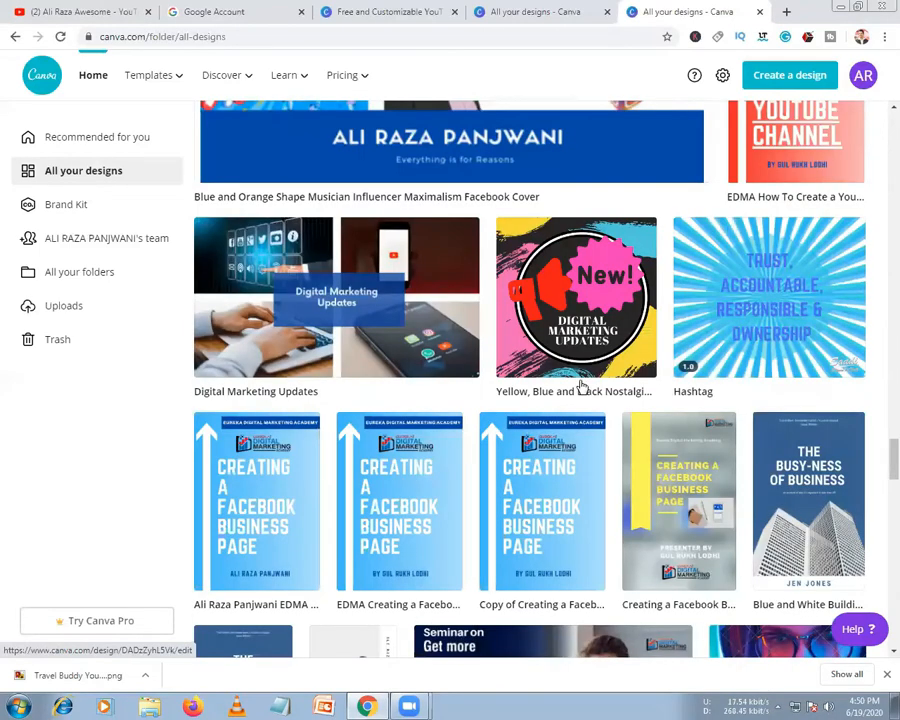
scroll(581, 385, up, 10)
mouse_move(581, 387)
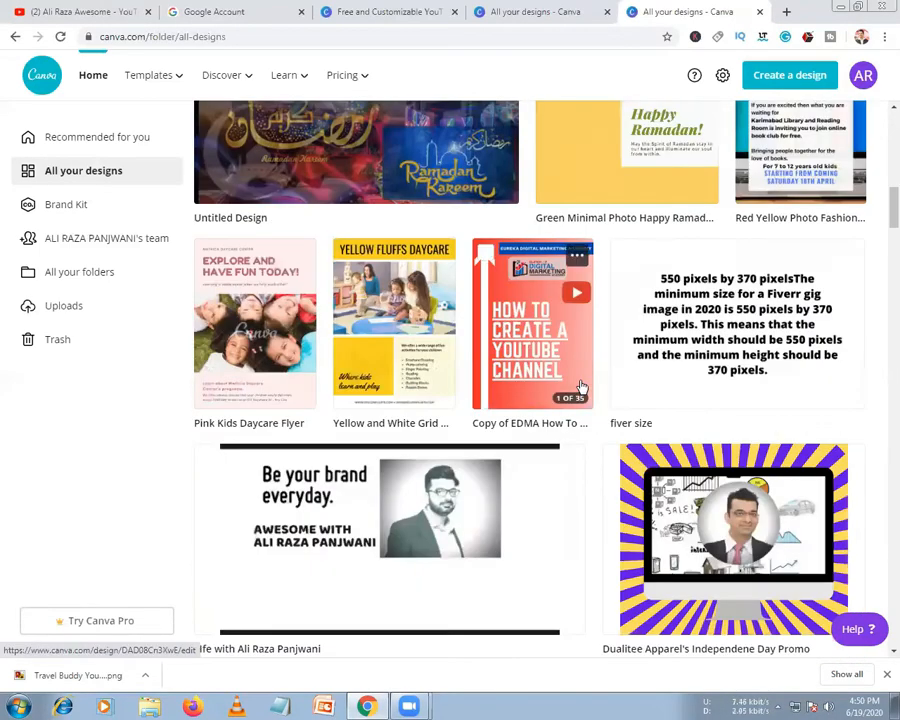
scroll(581, 385, down, 5)
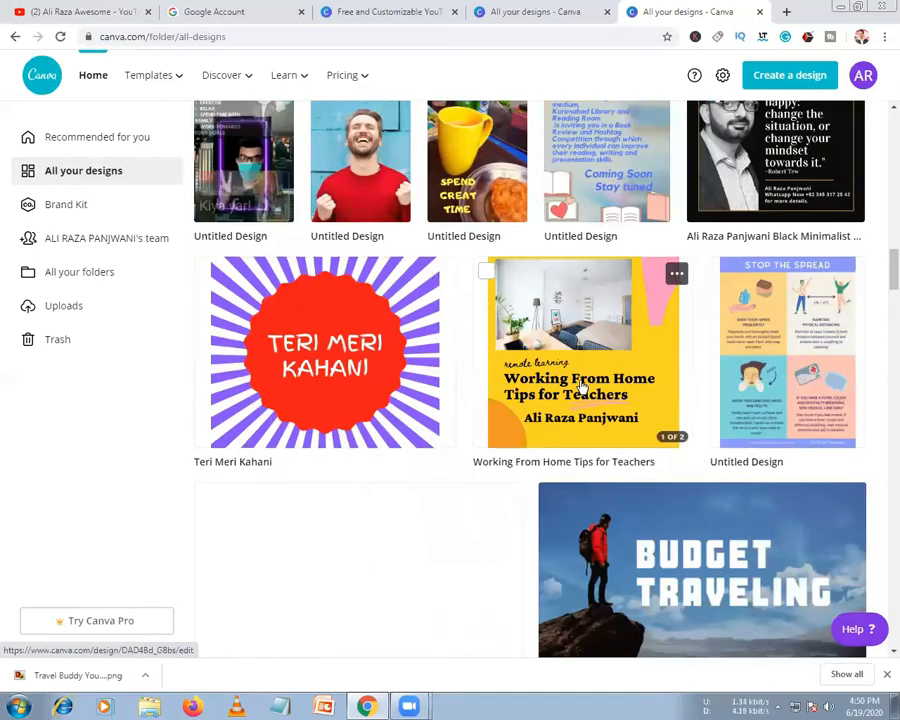
scroll(581, 387, up, 5)
scroll(690, 420, down, 2)
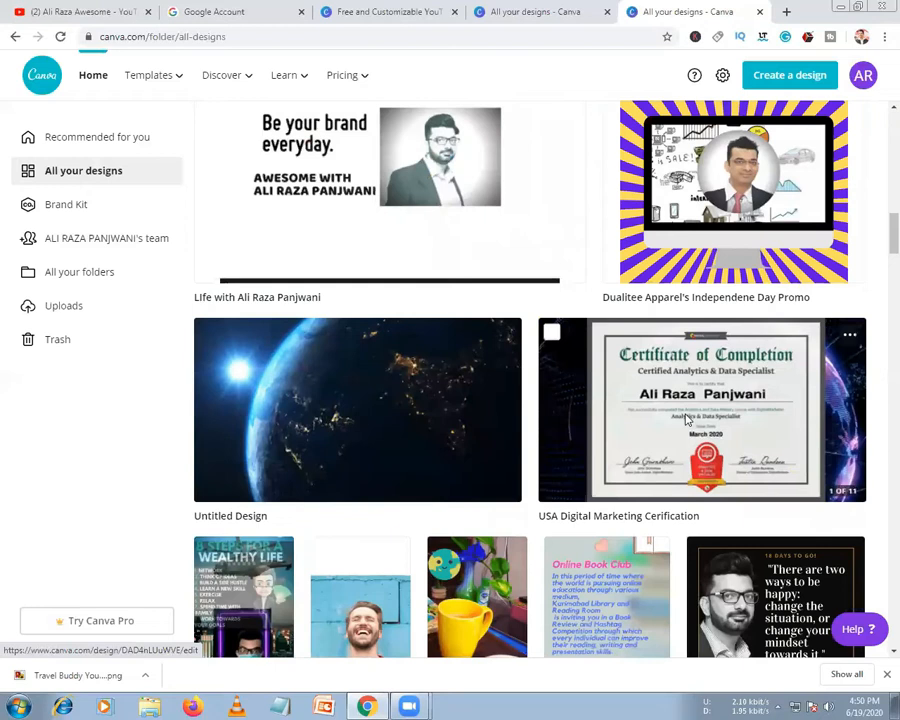
click(686, 420)
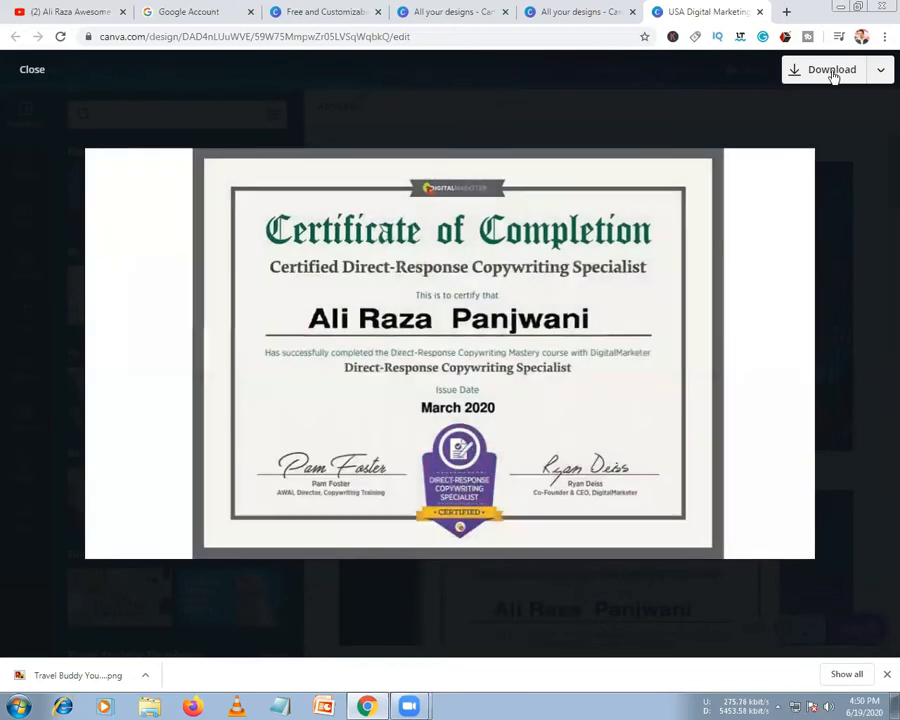
Return to the editor and set the Download file type to MP4 Video for all 11 pages
click(833, 70)
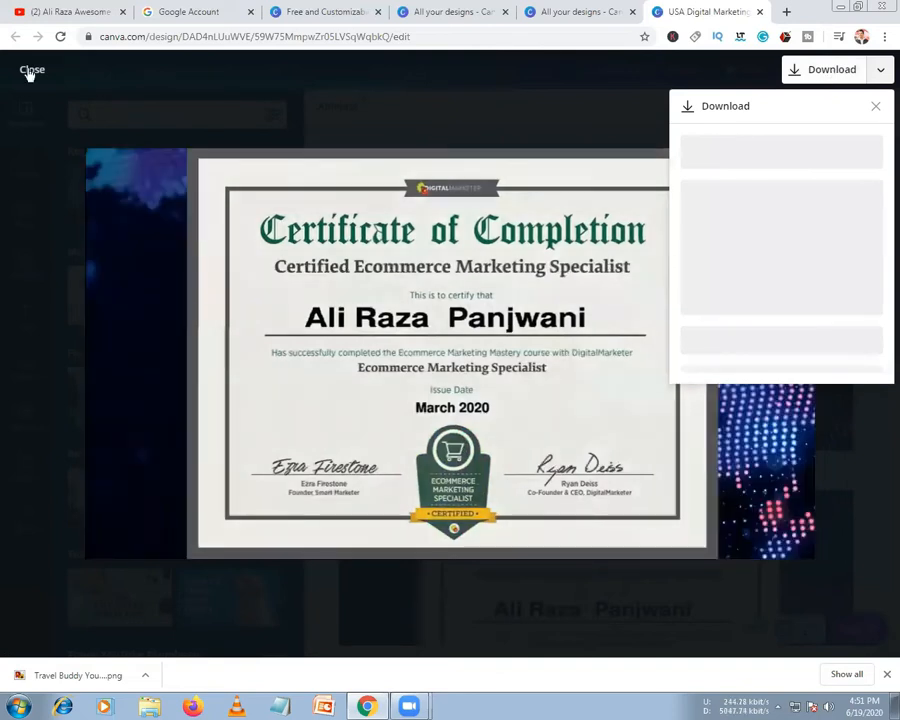
click(29, 71)
click(875, 80)
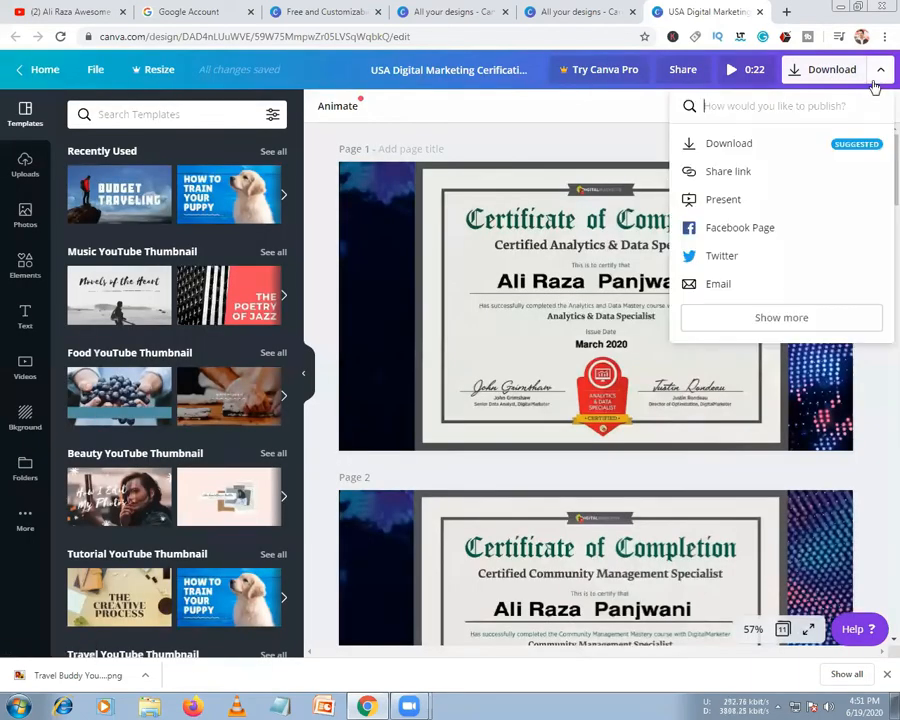
click(729, 145)
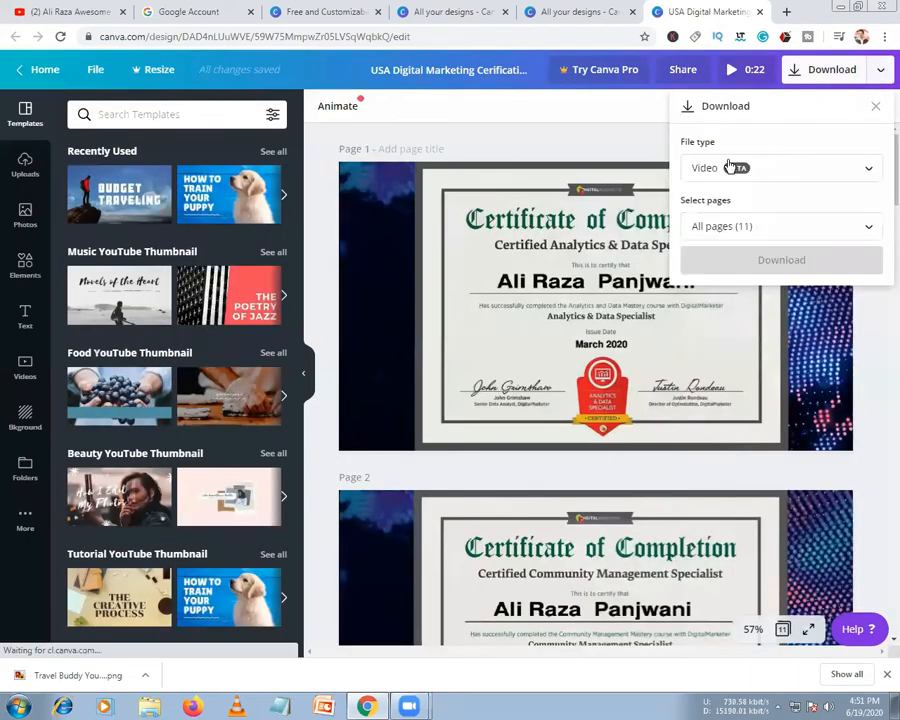
click(739, 175)
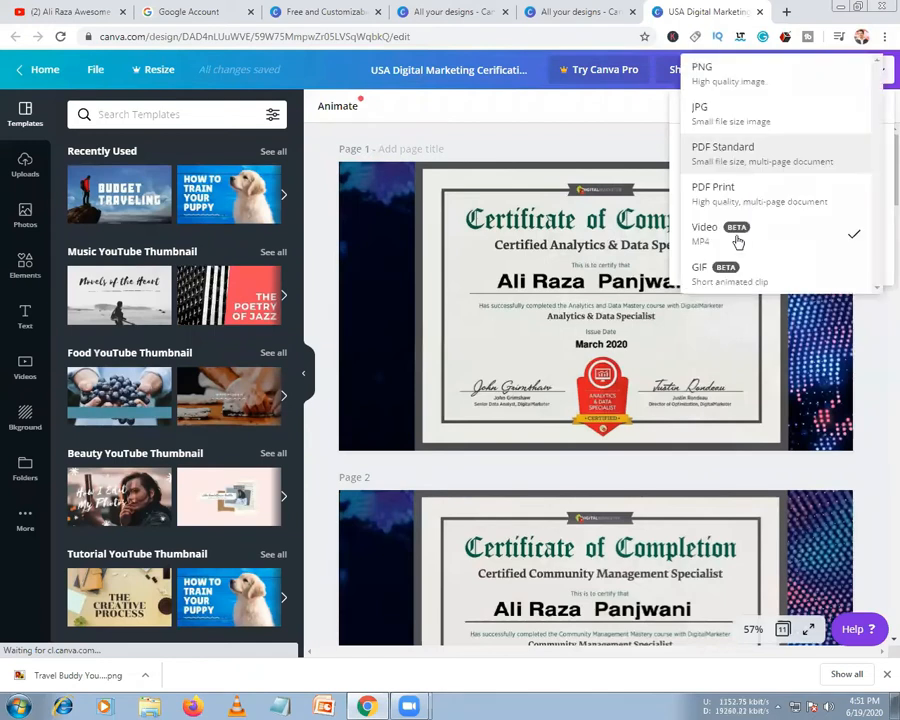
click(738, 236)
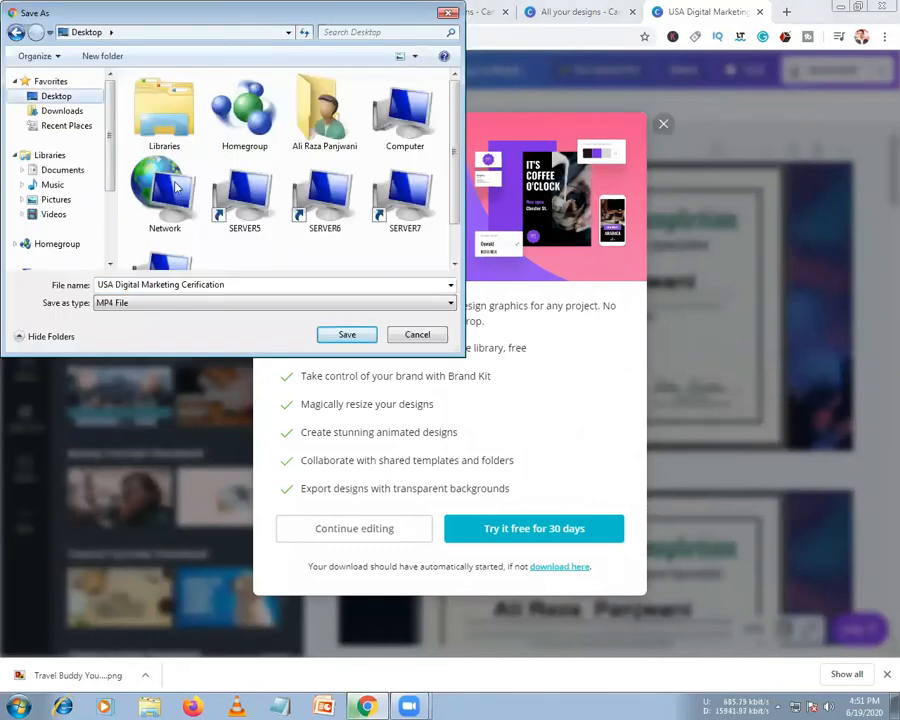
Save the 'USA Digital Marketing Cerification' MP4 to the Desktop and open the downloaded video
click(344, 335)
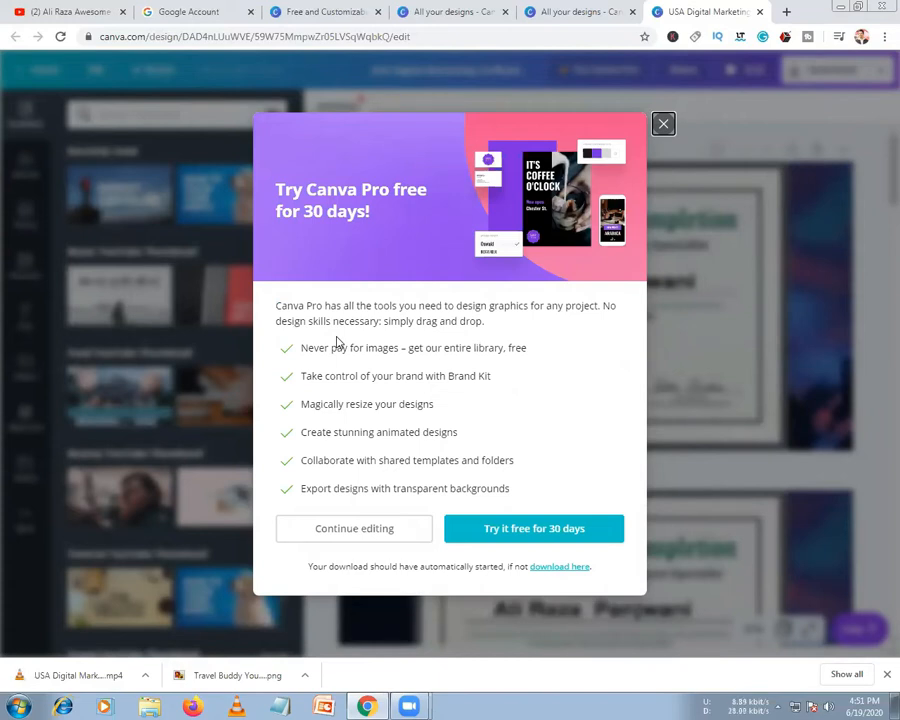
click(127, 677)
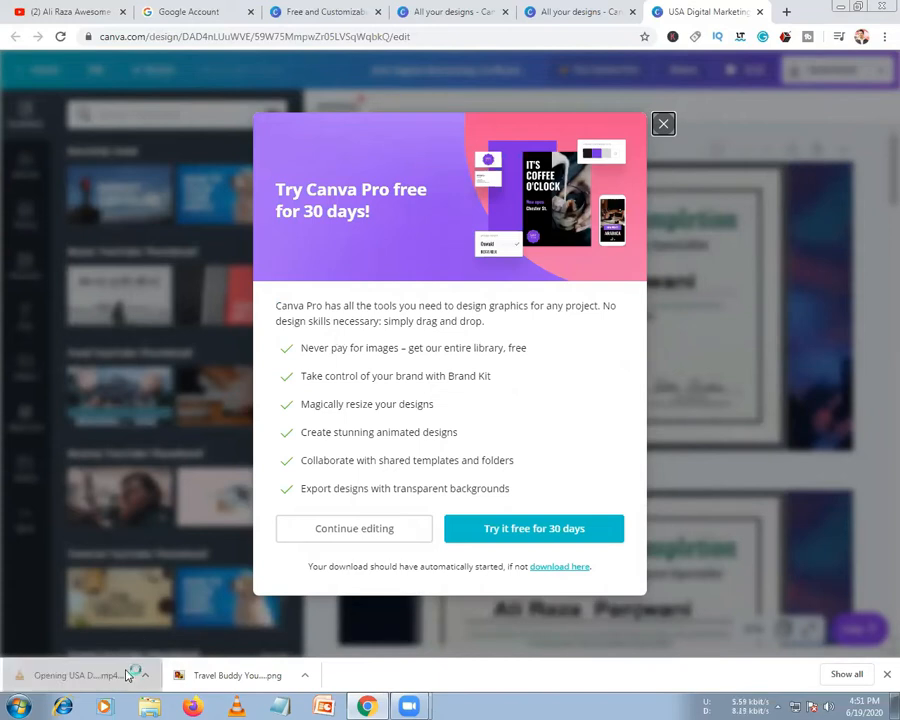
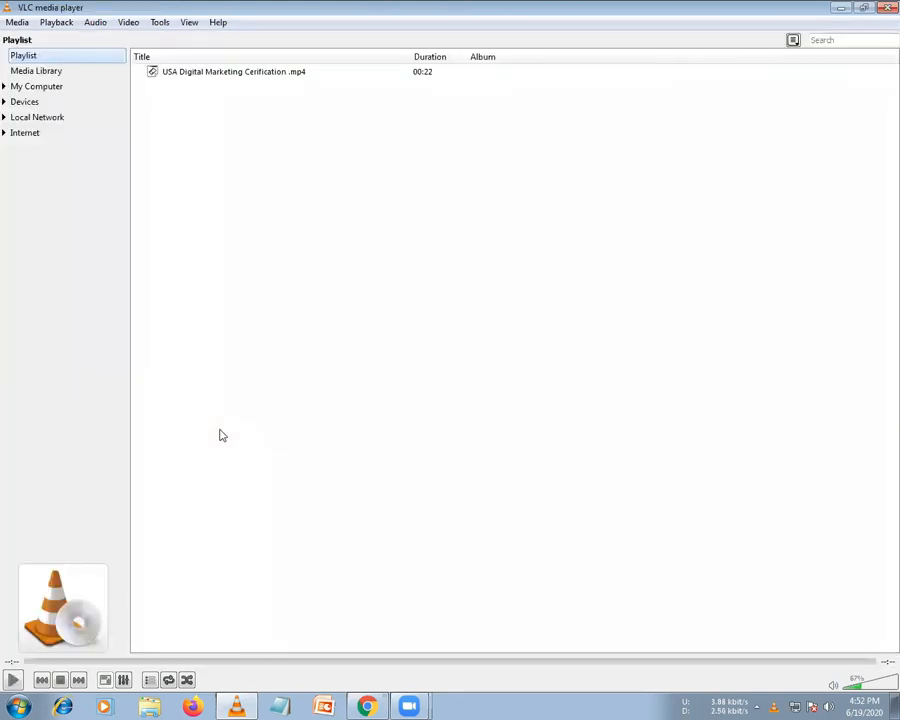
Close VLC and dismiss the Canva Pro popup to reveal the Canva home page
click(887, 7)
click(668, 123)
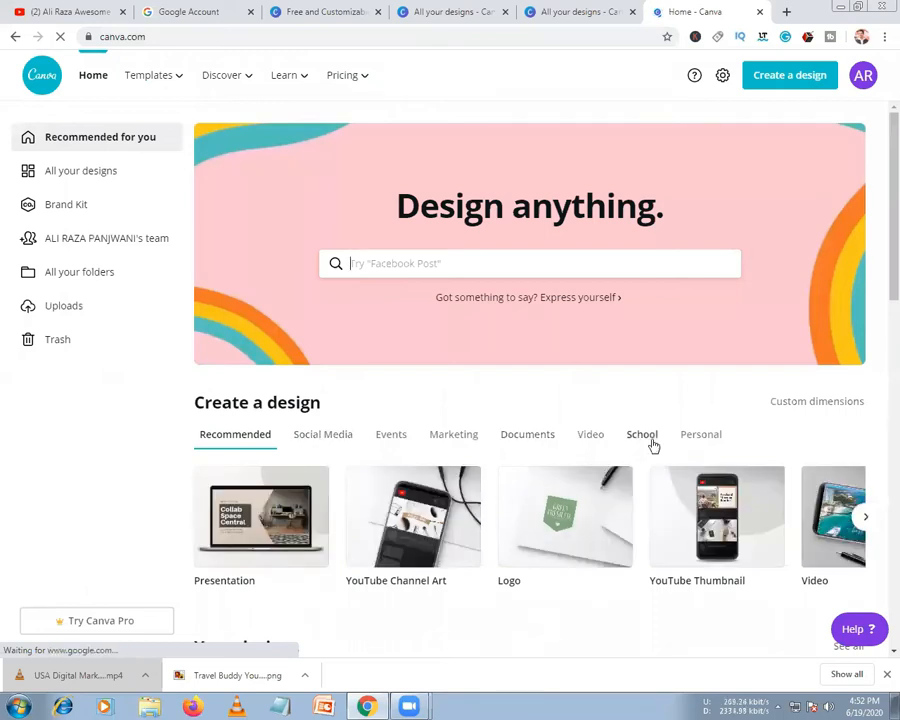
Browse the Create a design categories and start a YouTube Intro design from Video
click(700, 439)
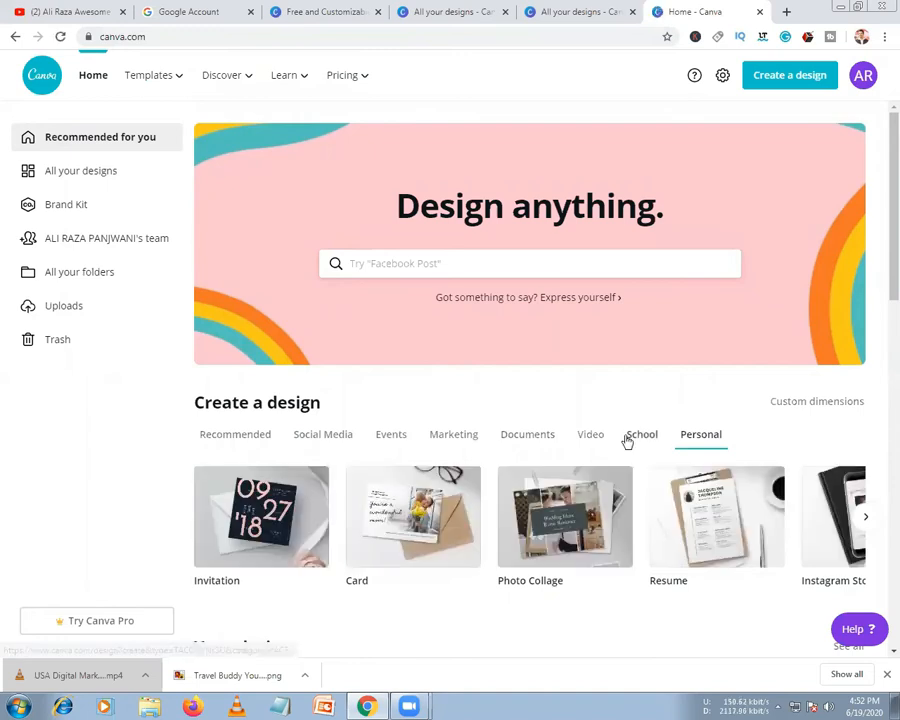
click(593, 440)
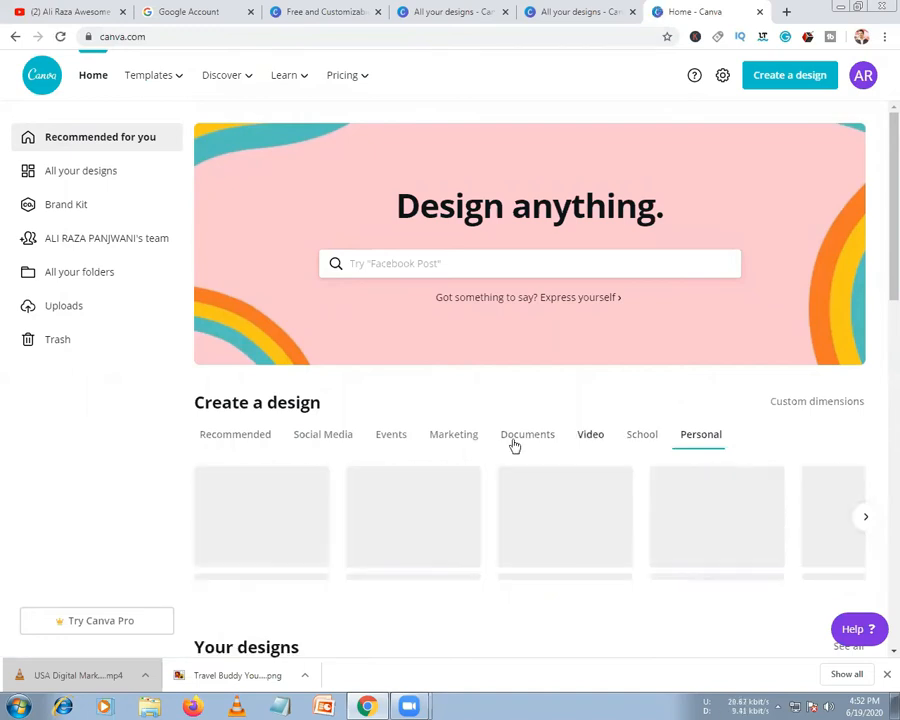
click(545, 434)
click(591, 438)
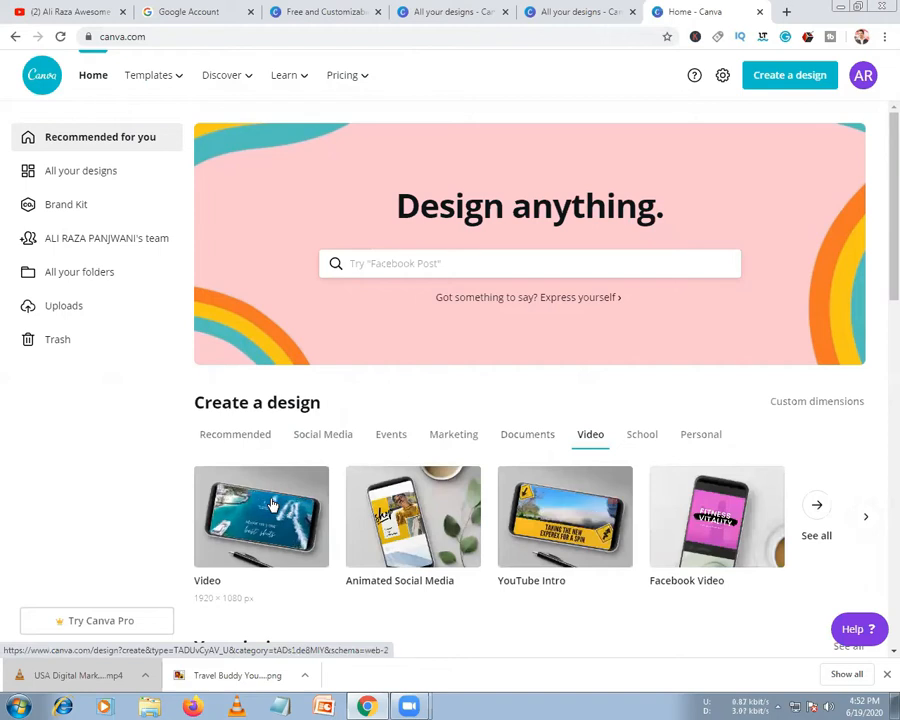
scroll(482, 466, down, 2)
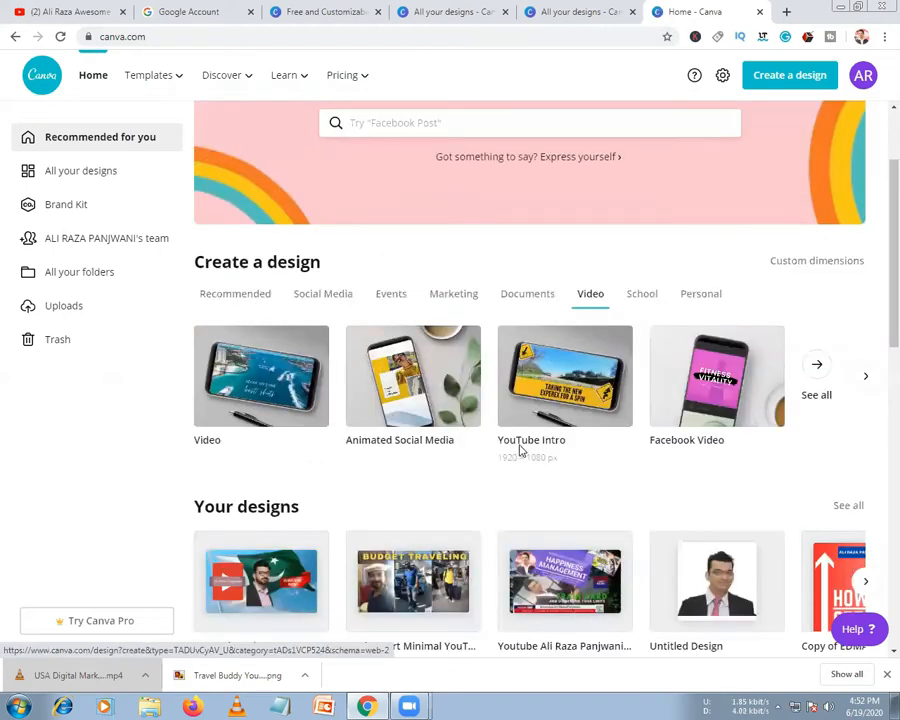
click(519, 449)
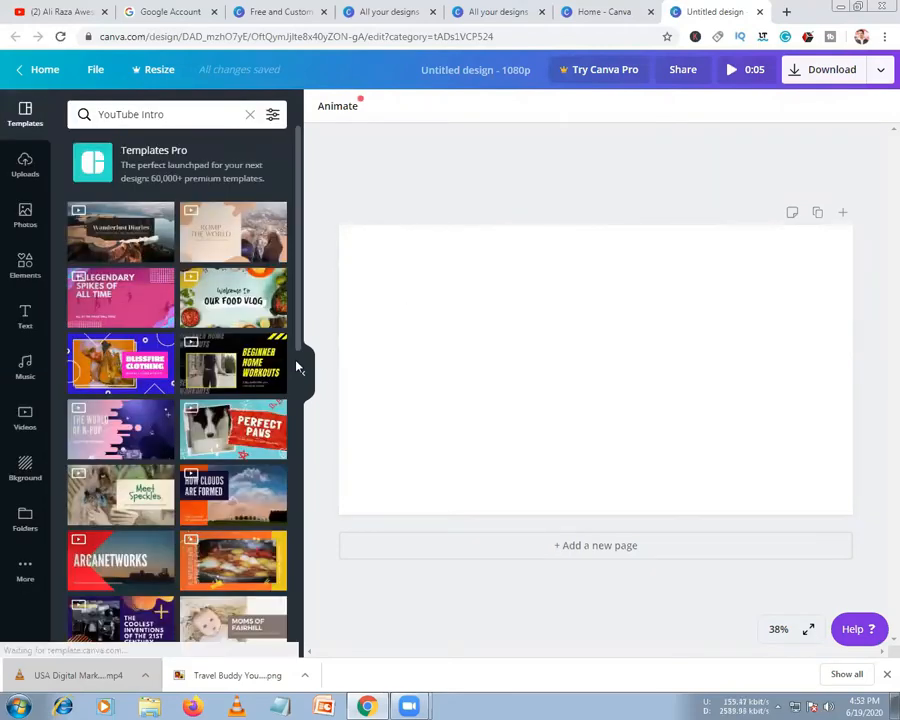
Apply the Wanderlust Diaries template and preview it full screen
click(115, 250)
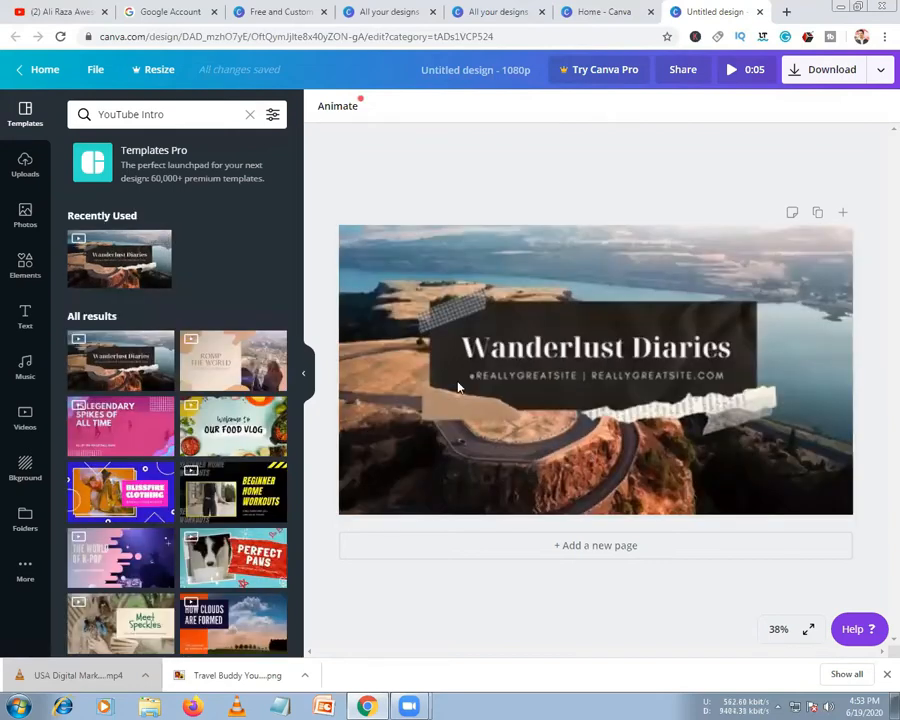
click(567, 392)
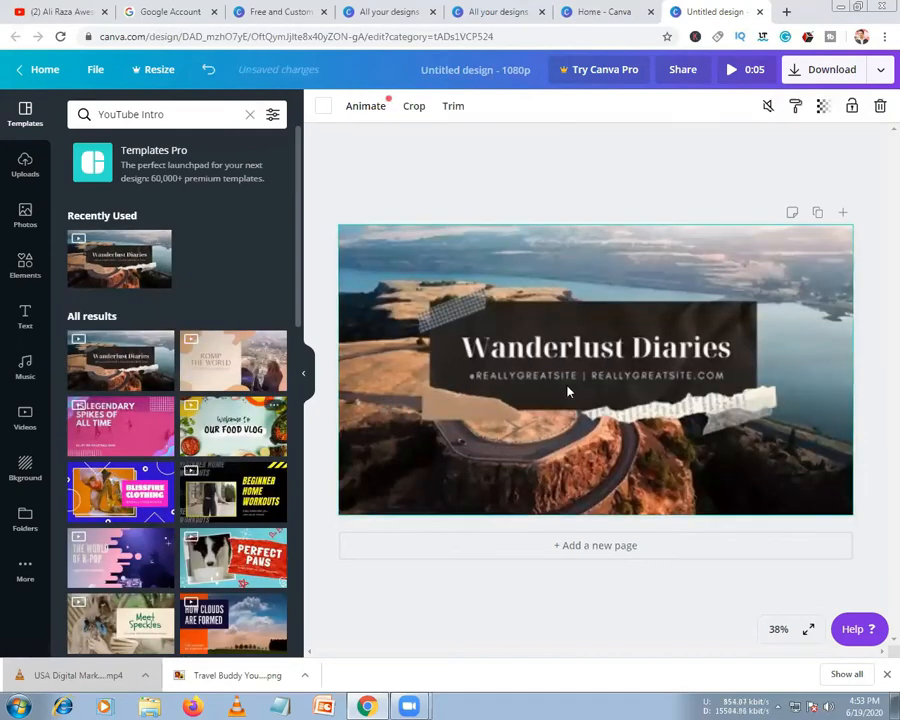
click(726, 78)
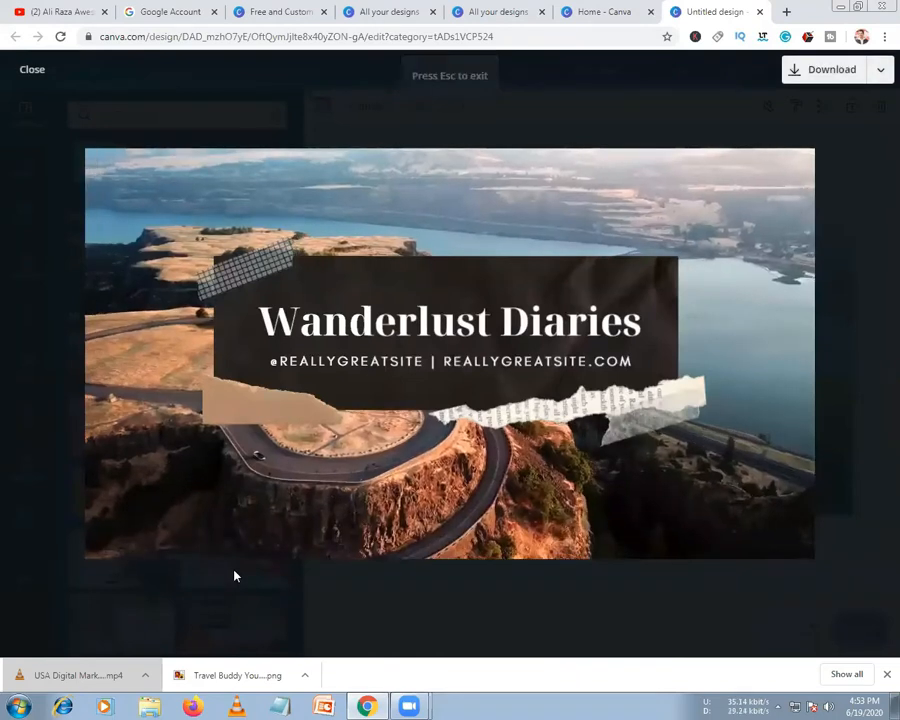
mouse_move(333, 375)
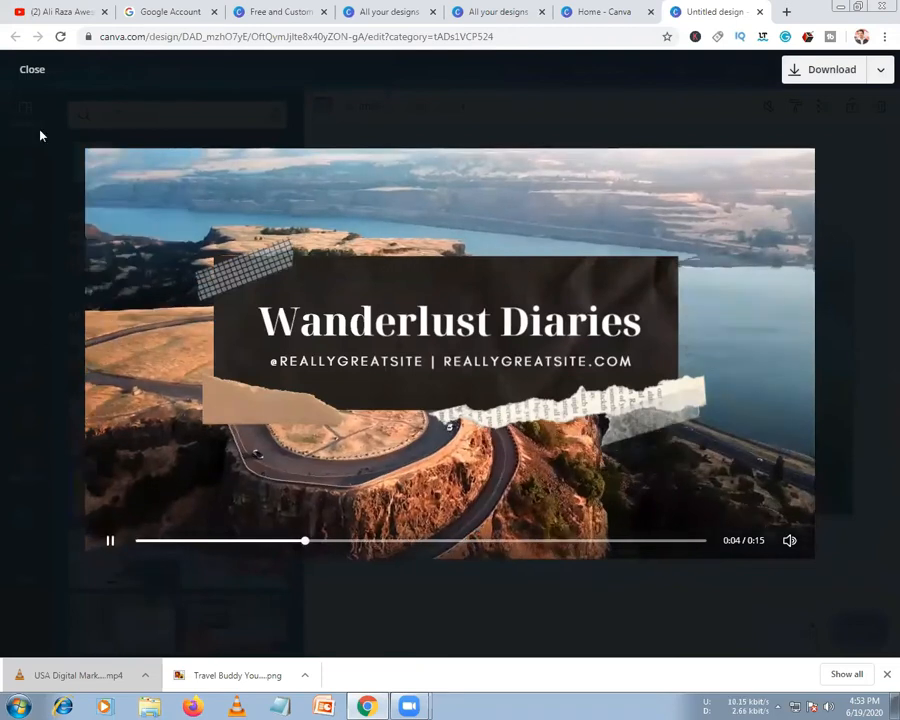
click(30, 69)
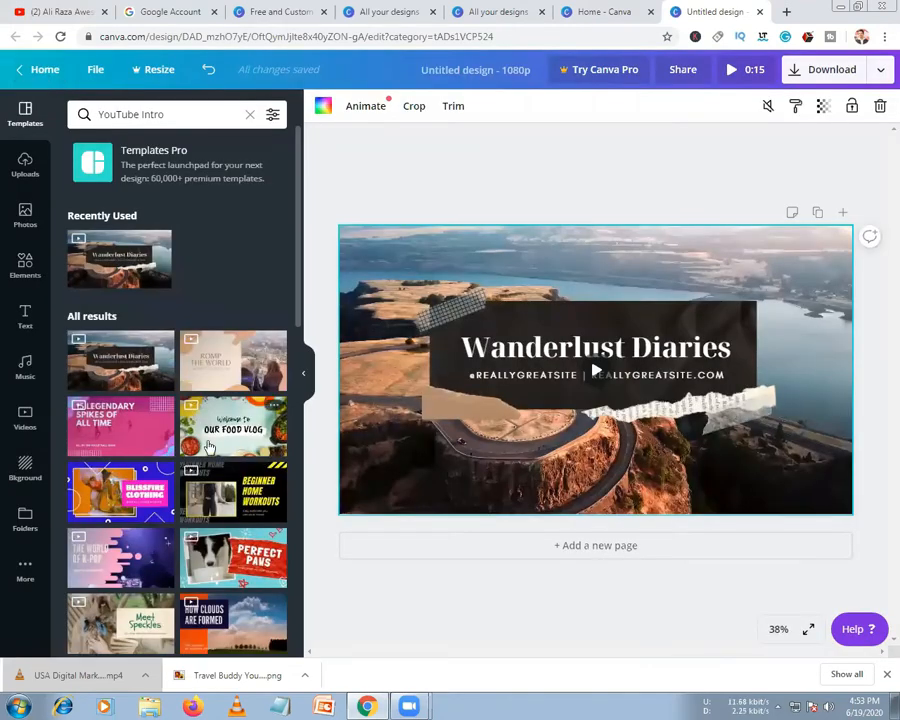
Try the Our Food Vlog and Sparkneon Cosmetics templates, previewing each full screen
click(210, 447)
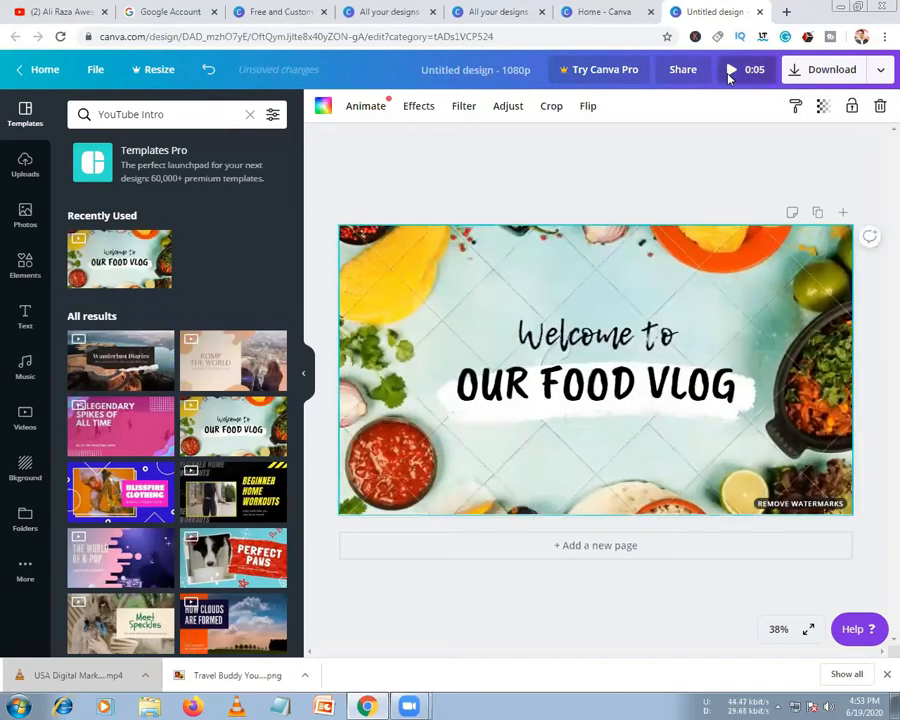
click(731, 72)
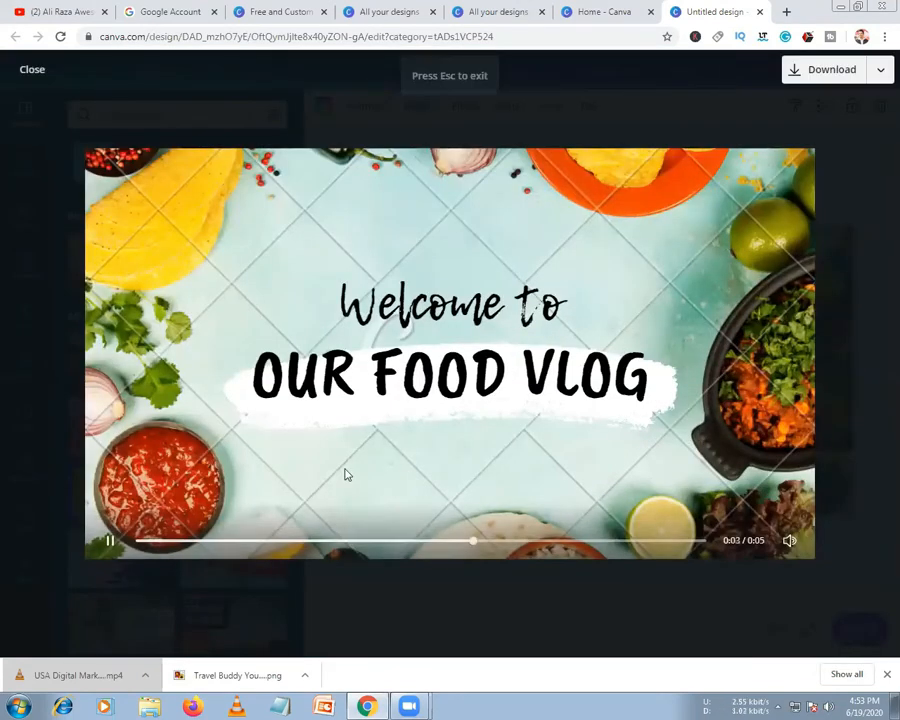
click(32, 73)
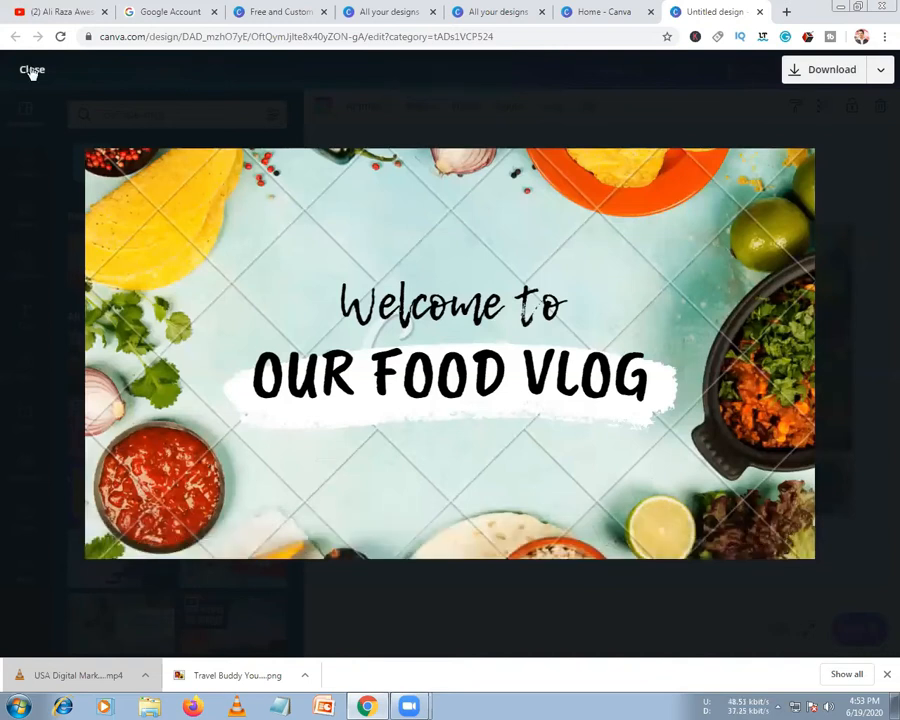
scroll(180, 450, down, 5)
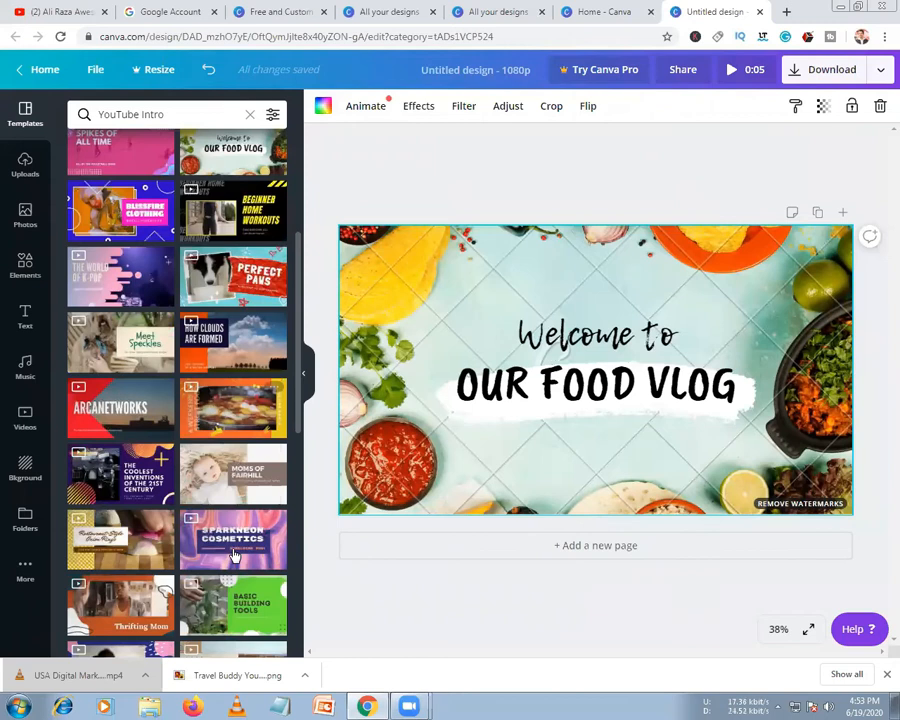
click(233, 555)
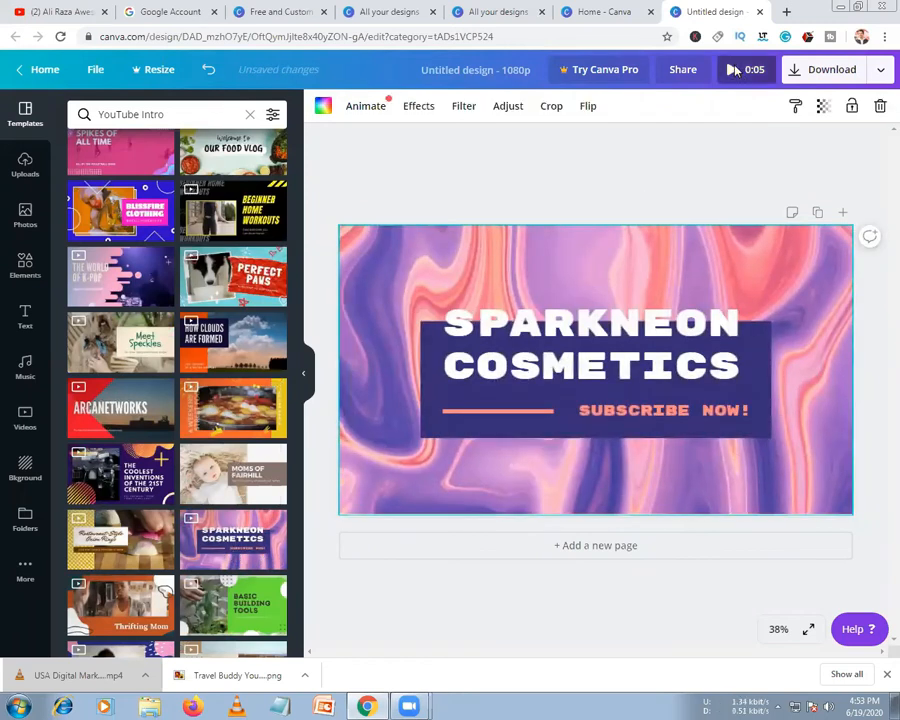
click(735, 69)
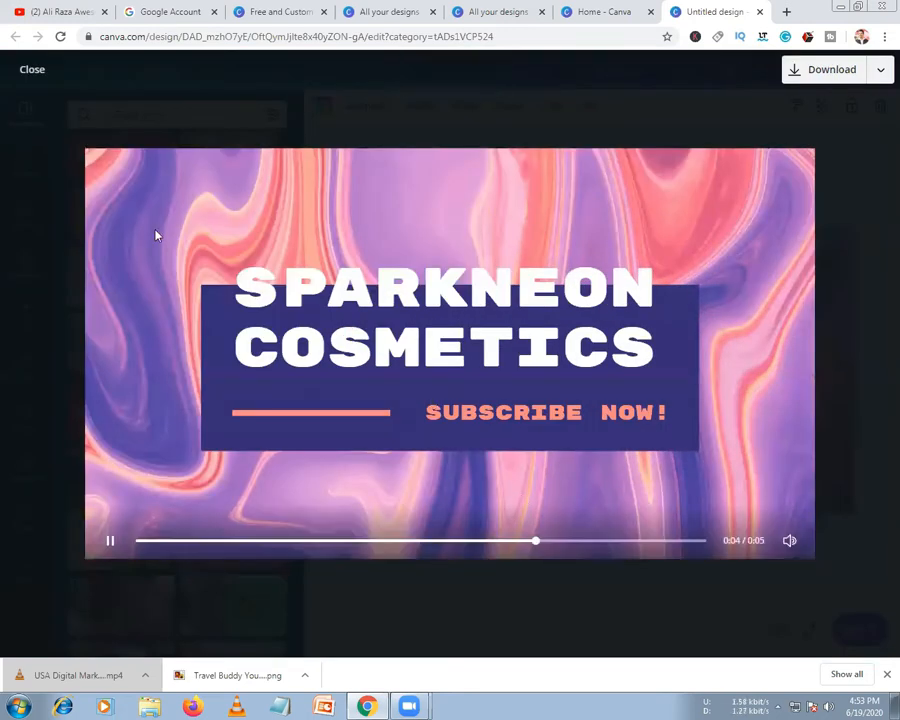
click(24, 66)
Apply the How Clouds Are Formed template and preview it full screen
scroll(197, 510, down, 3)
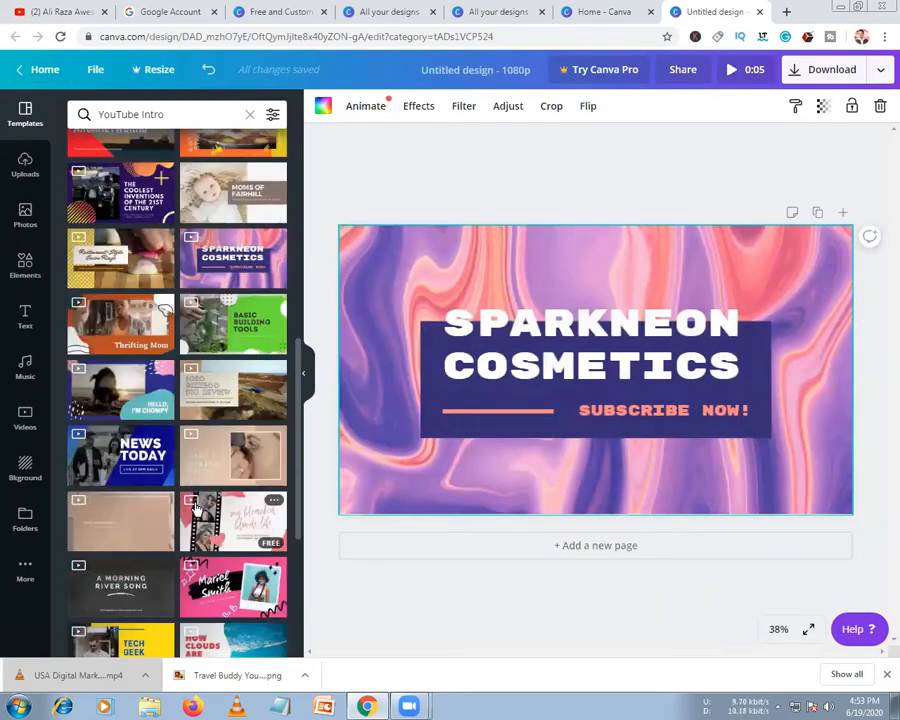
scroll(197, 510, down, 5)
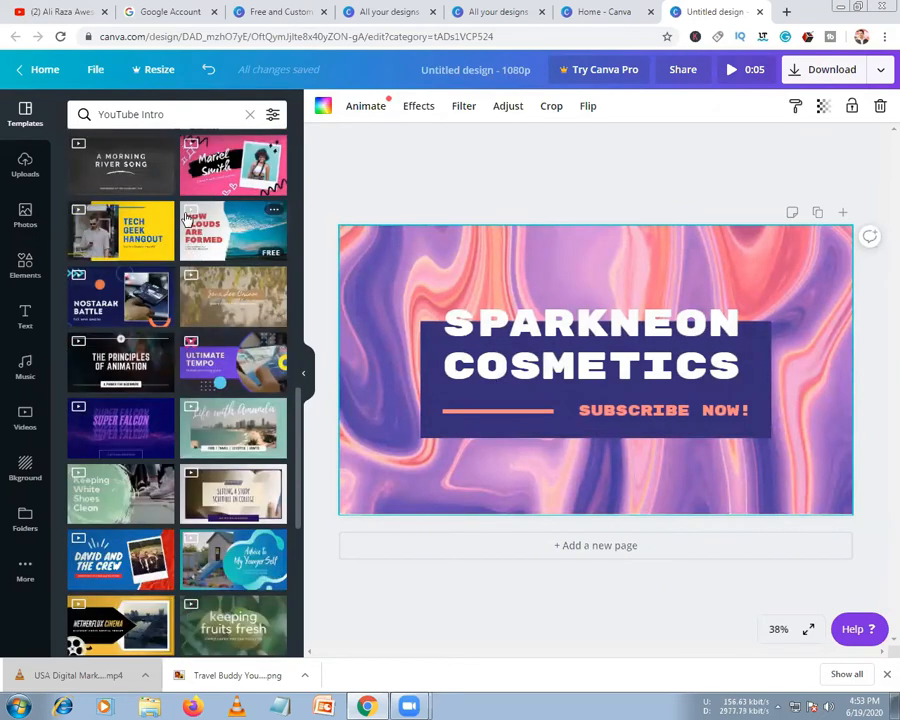
click(186, 218)
click(376, 262)
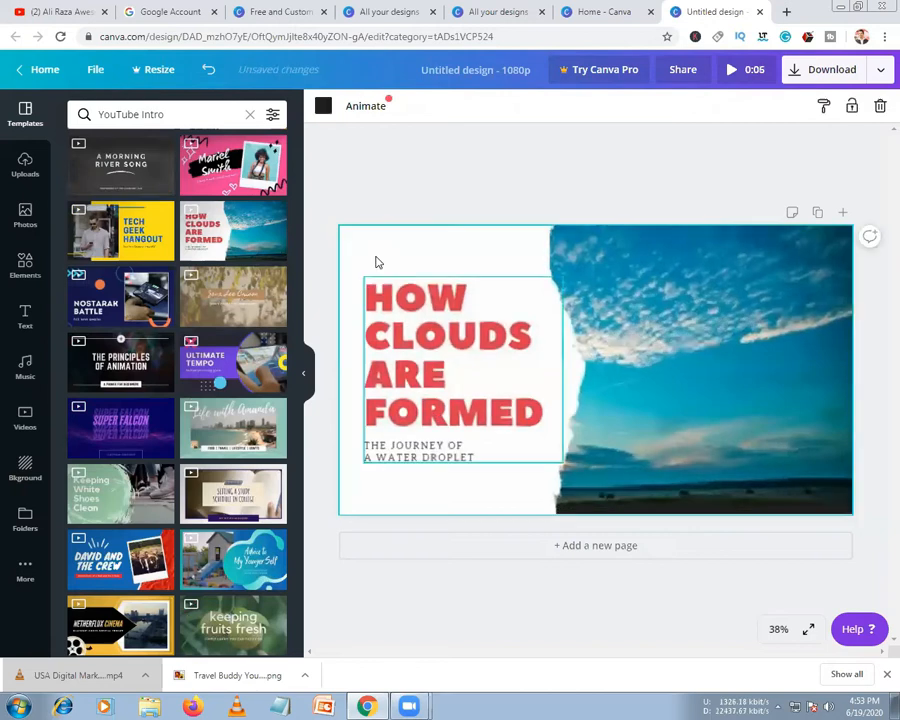
click(734, 78)
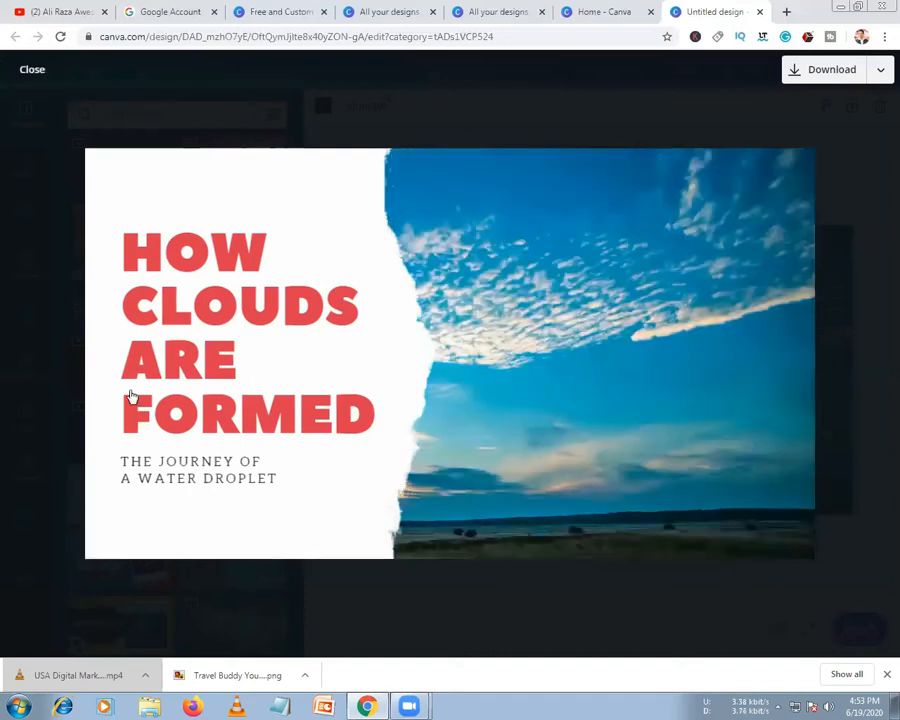
key(Escape)
scroll(134, 397, down, 10)
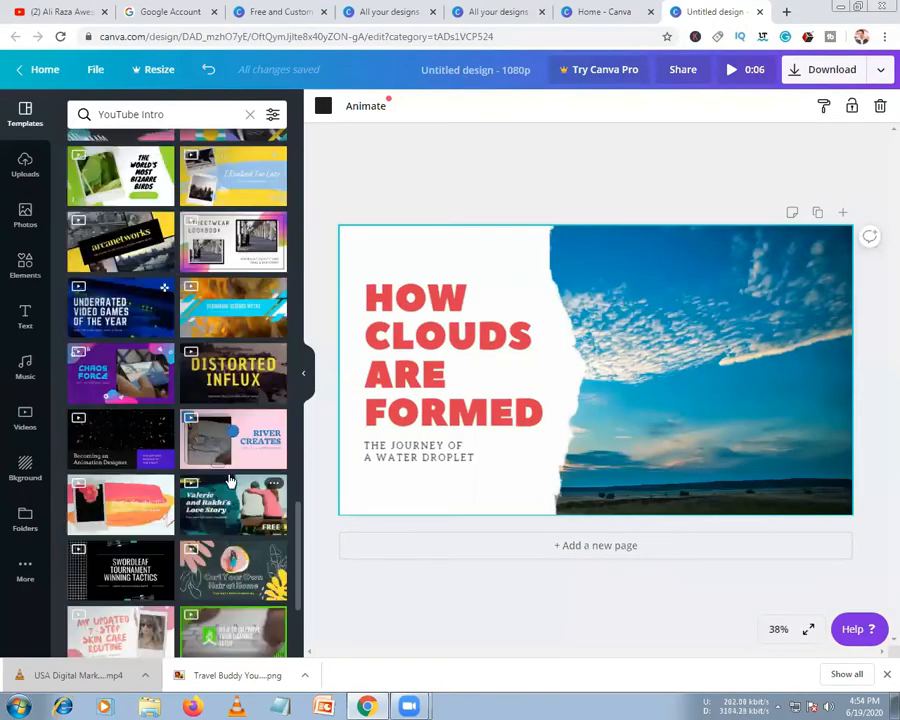
Apply the River Creates template and select its drawing video clip
click(215, 458)
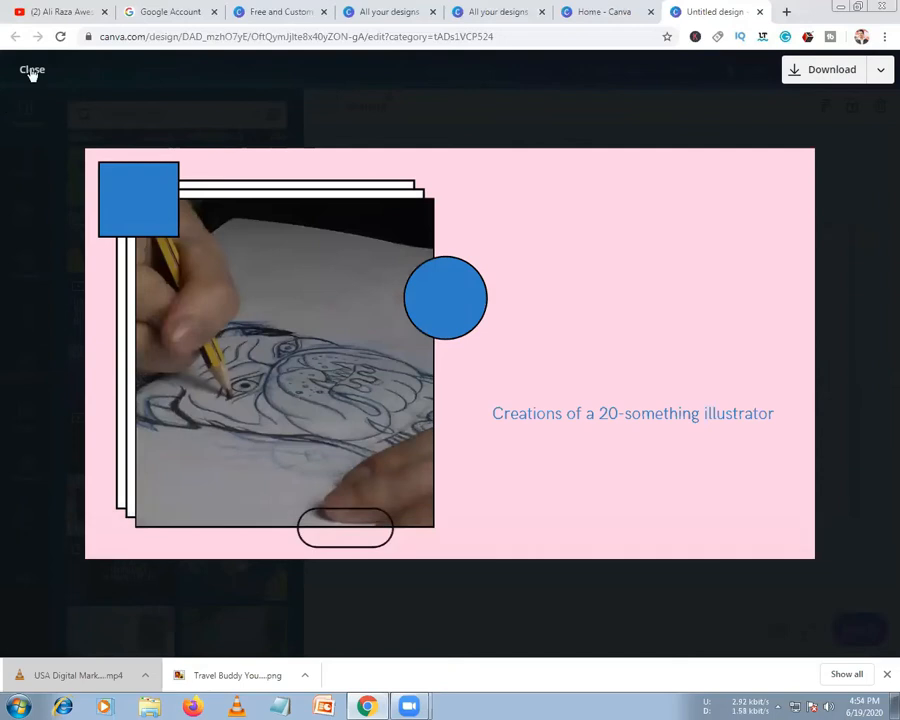
click(31, 72)
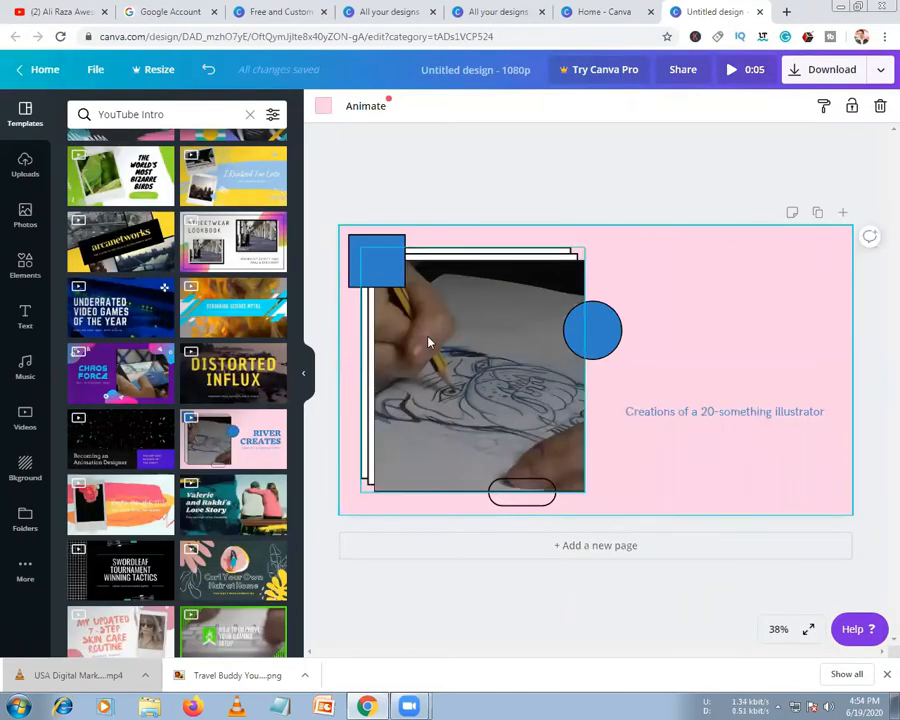
click(519, 404)
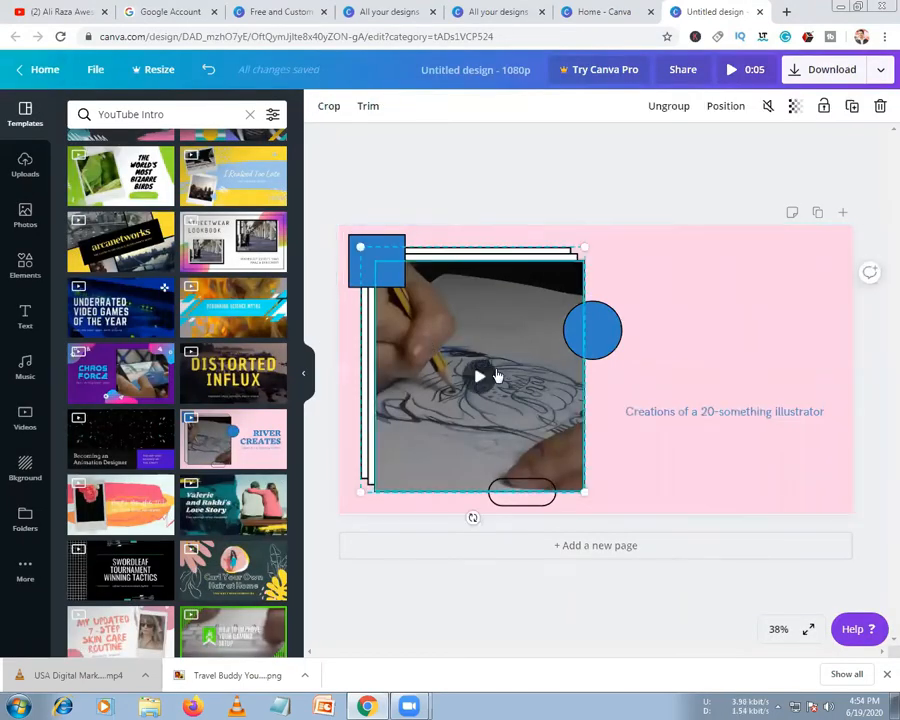
click(478, 376)
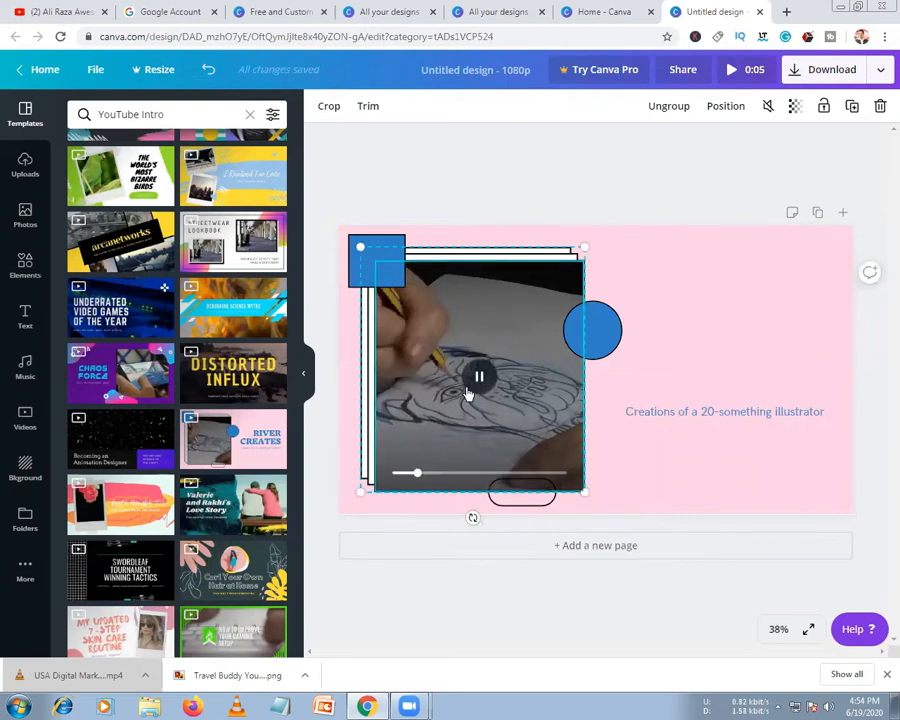
mouse_move(459, 341)
mouse_down()
mouse_move(663, 343)
mouse_move(595, 332)
mouse_move(452, 334)
mouse_move(469, 335)
mouse_up()
Ungroup the frame and move the drawing video right, undoing two accidental rectangle moves
click(669, 106)
click(468, 153)
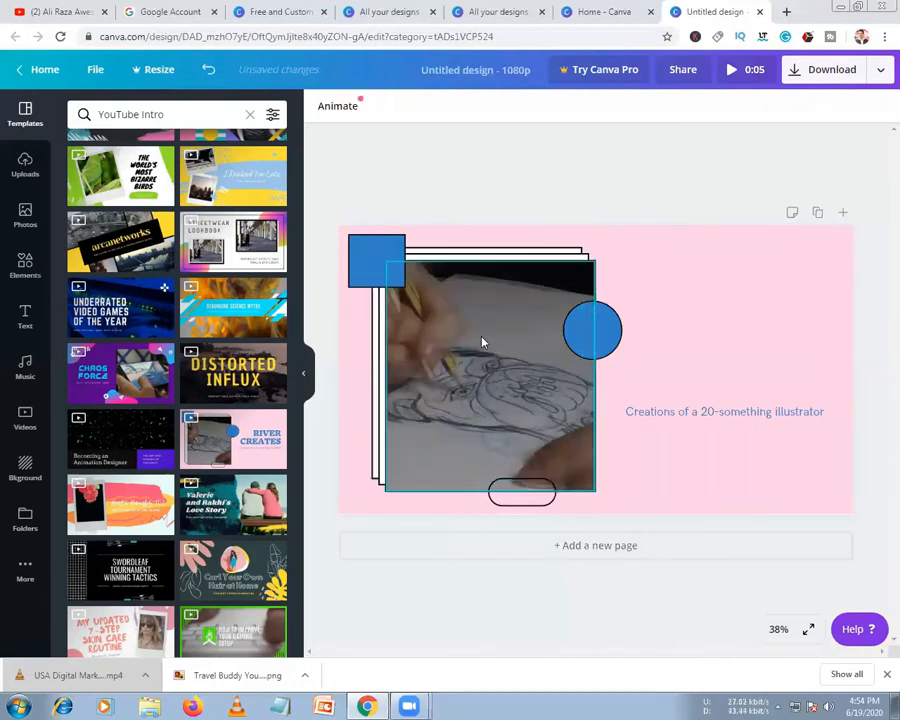
drag(573, 335, 752, 333)
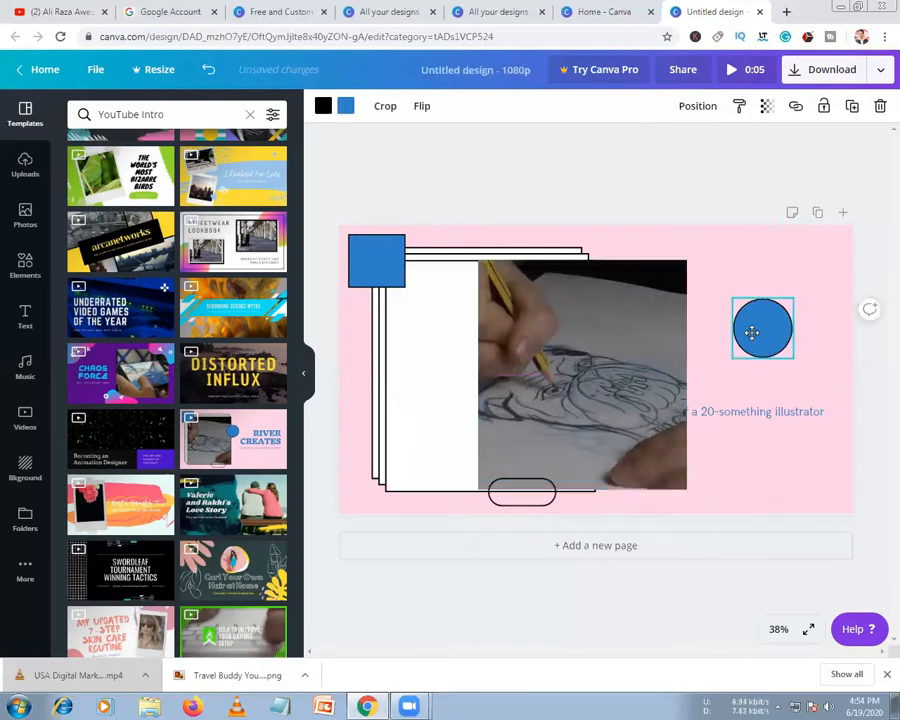
mouse_move(612, 350)
mouse_down()
mouse_move(717, 255)
mouse_move(770, 284)
mouse_up()
drag(490, 362, 530, 405)
drag(394, 322, 418, 384)
key(ctrl+z)
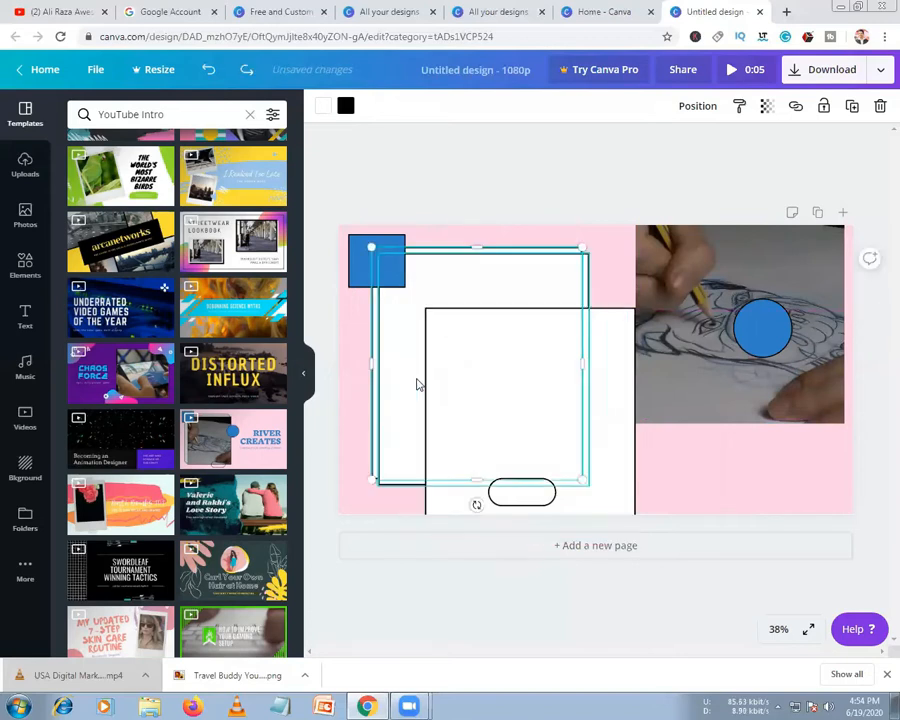
key(ctrl+z)
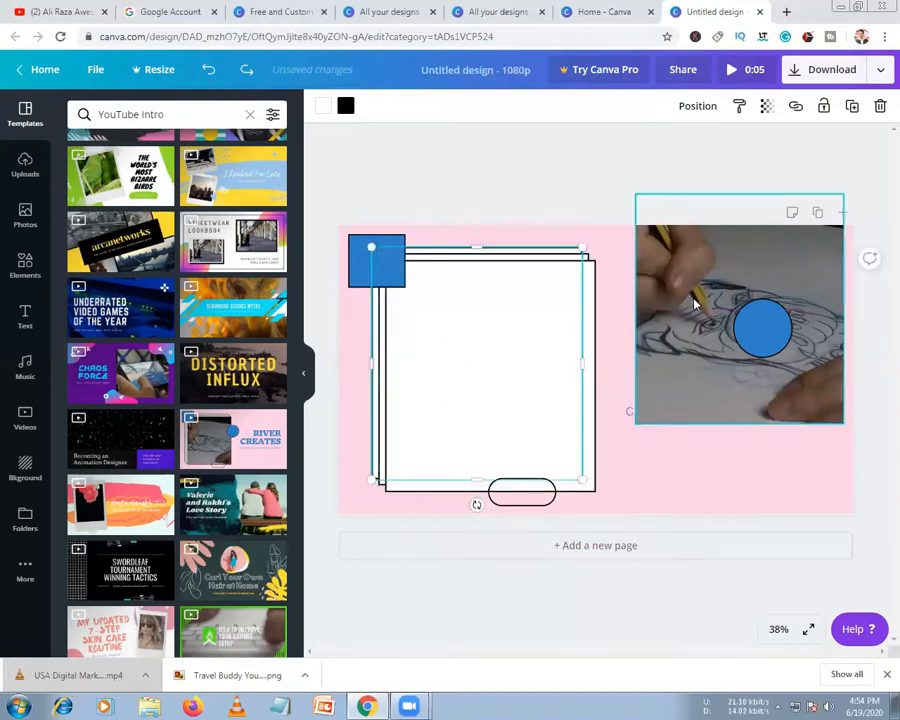
Delete the drawing video from the white frame
click(697, 304)
key(Delete)
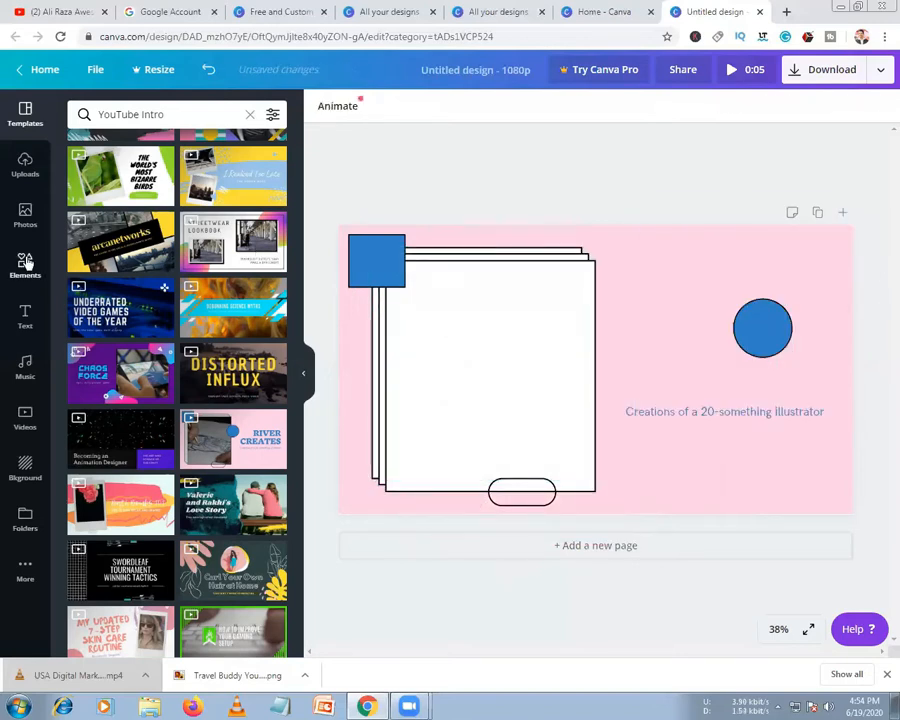
click(25, 168)
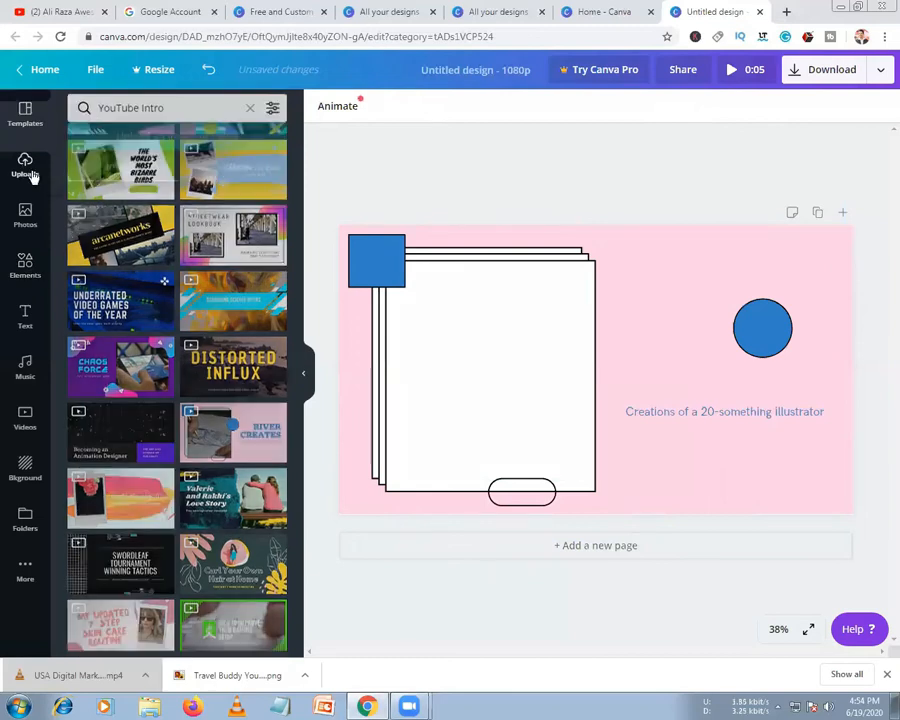
Add the uploaded selfie video to the frame and resize the white frame around it
click(232, 146)
drag(176, 254, 412, 333)
drag(473, 320, 525, 371)
click(404, 373)
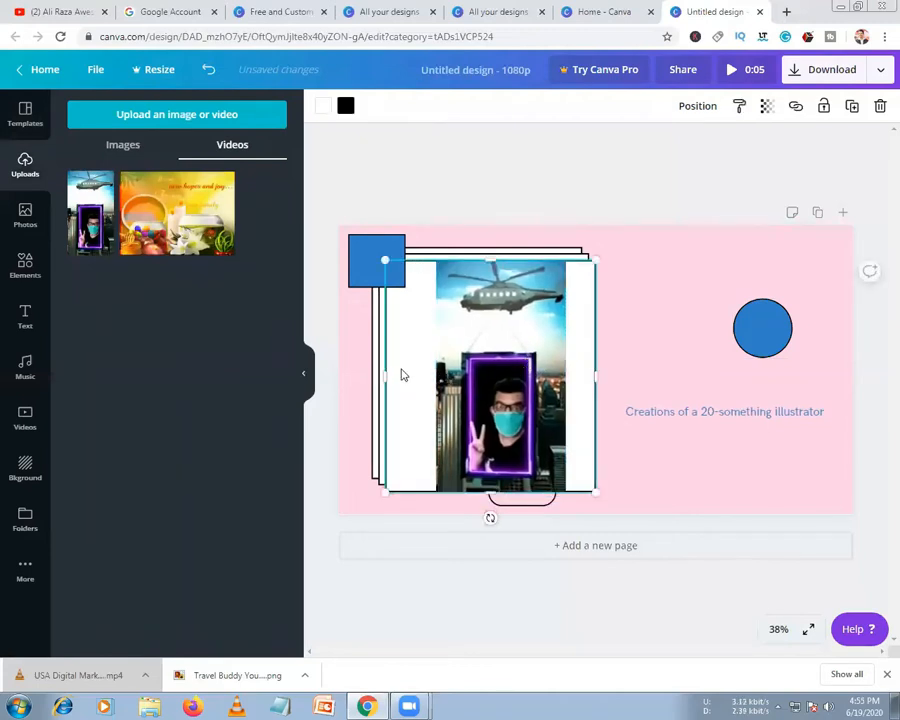
drag(397, 379, 421, 381)
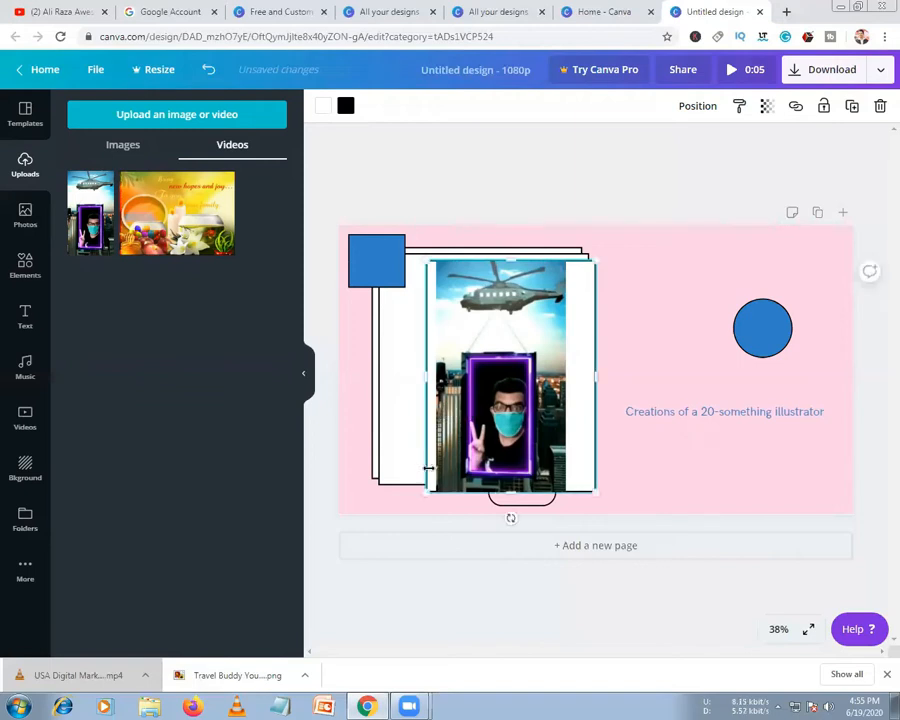
drag(510, 490, 511, 497)
drag(589, 381, 580, 381)
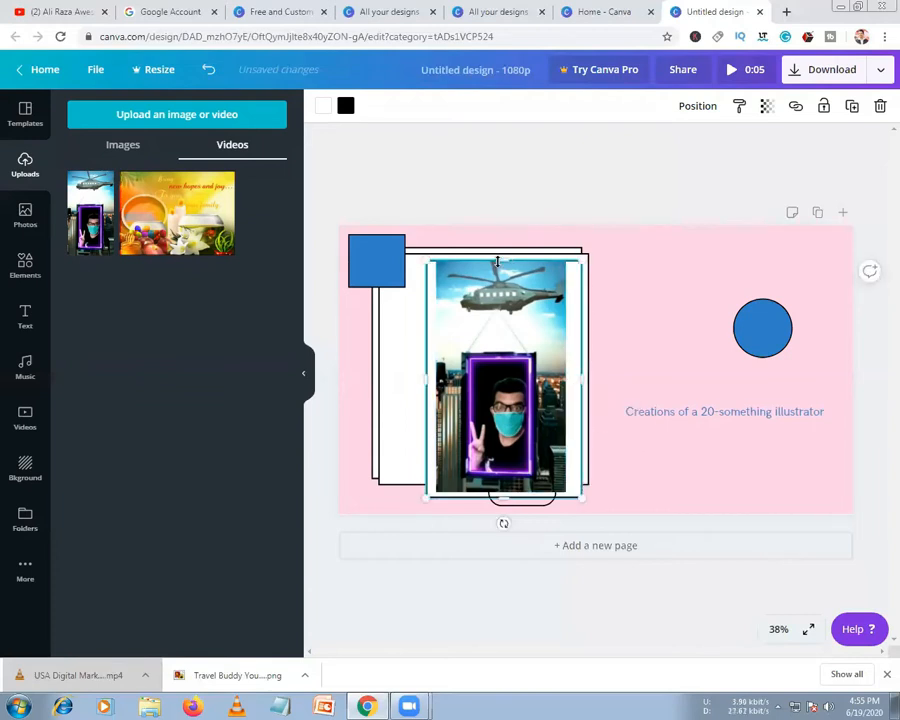
drag(501, 258, 503, 250)
Narrow the back white rectangle and move the blue circle to the photo's top-right
click(400, 335)
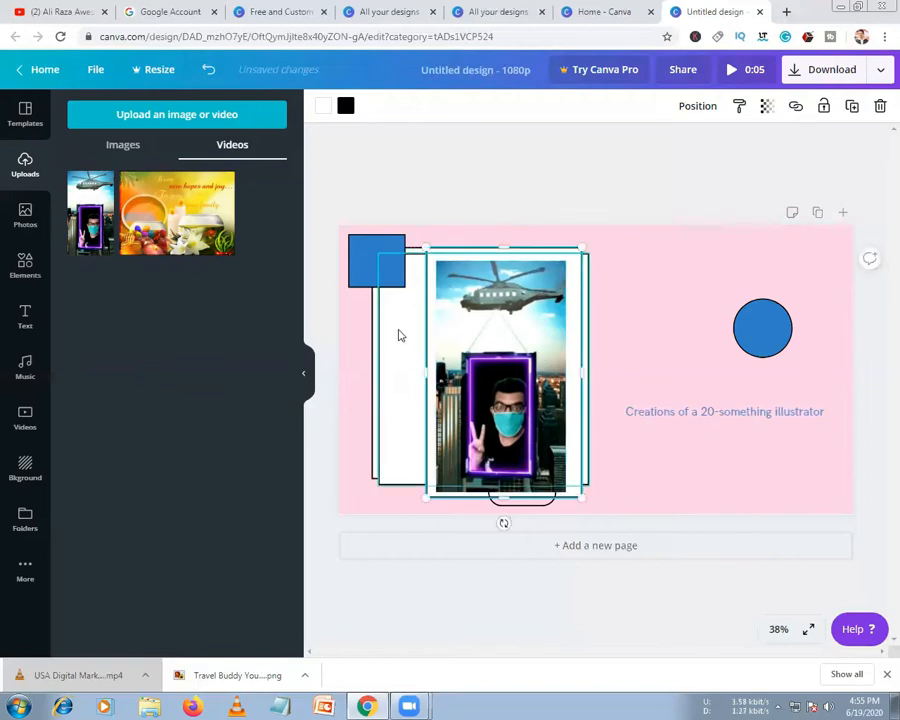
drag(374, 370, 401, 368)
click(386, 378)
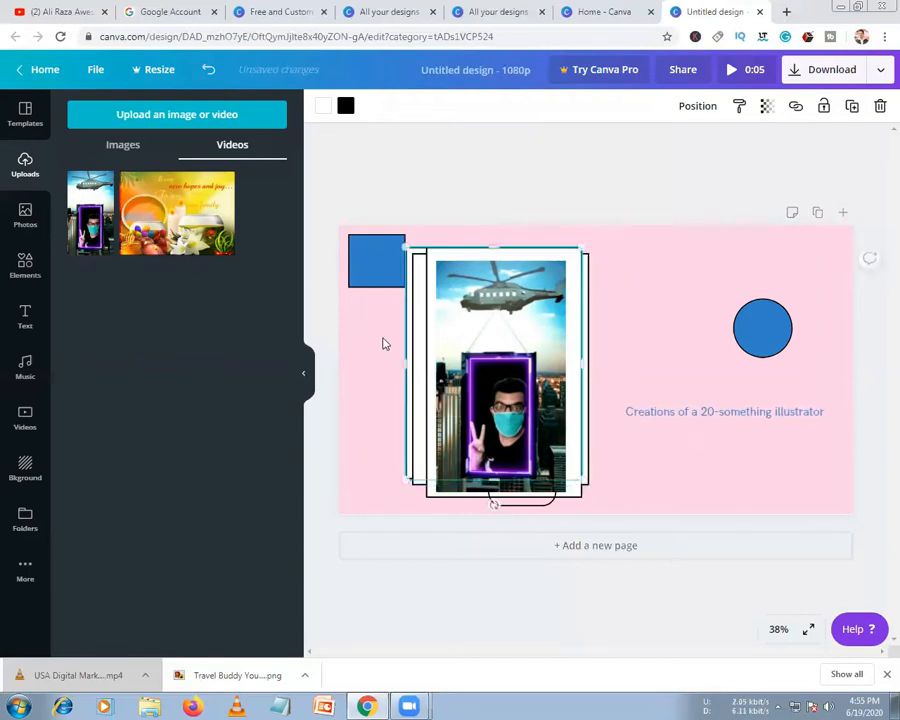
click(771, 349)
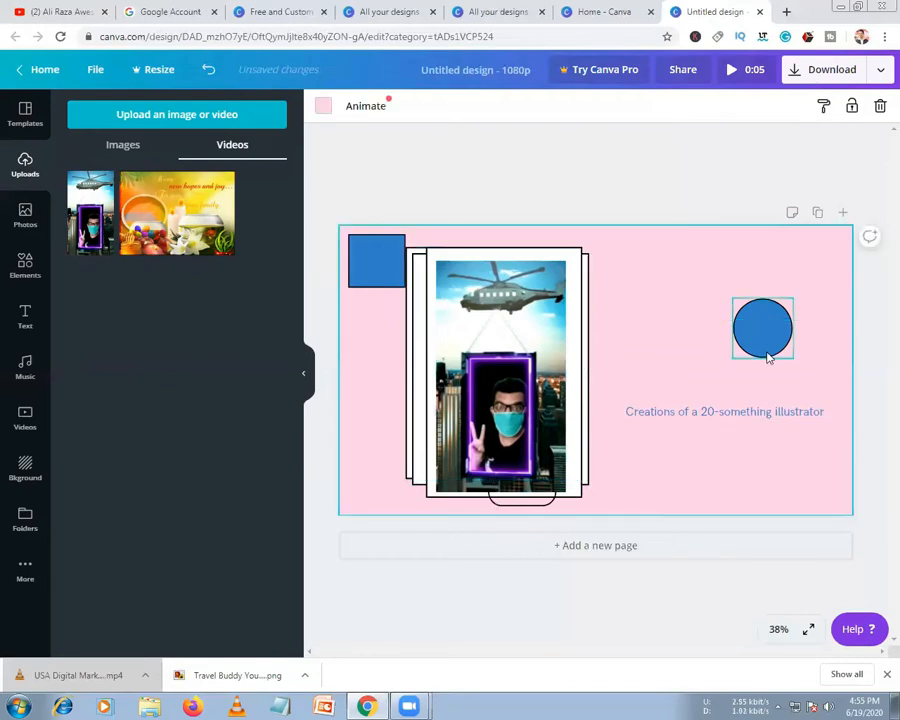
drag(771, 349, 594, 290)
Replace the caption text with the creator's full name
click(645, 413)
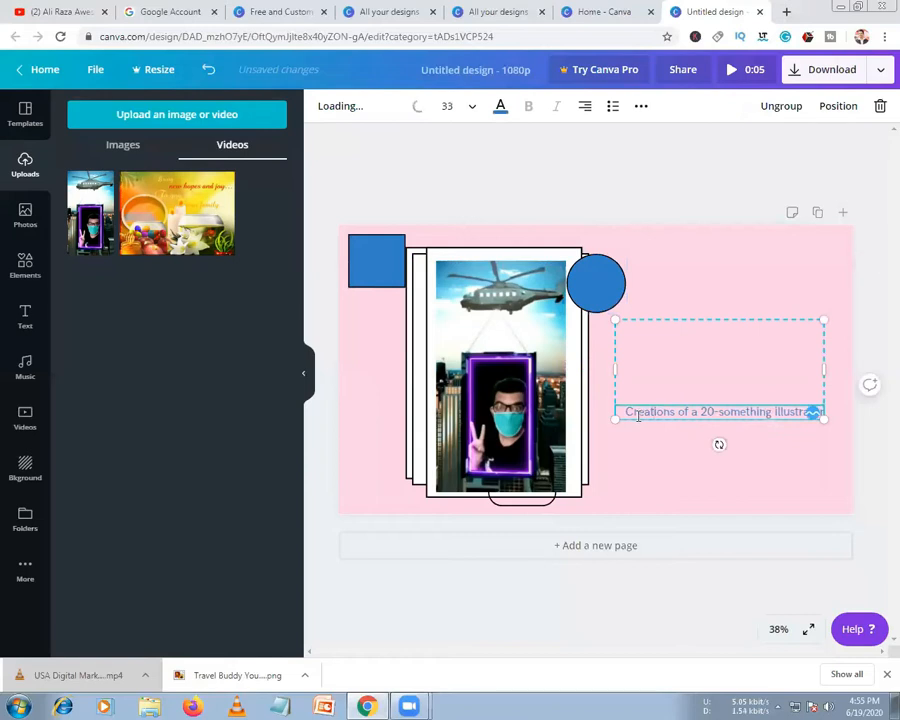
drag(626, 416, 805, 433)
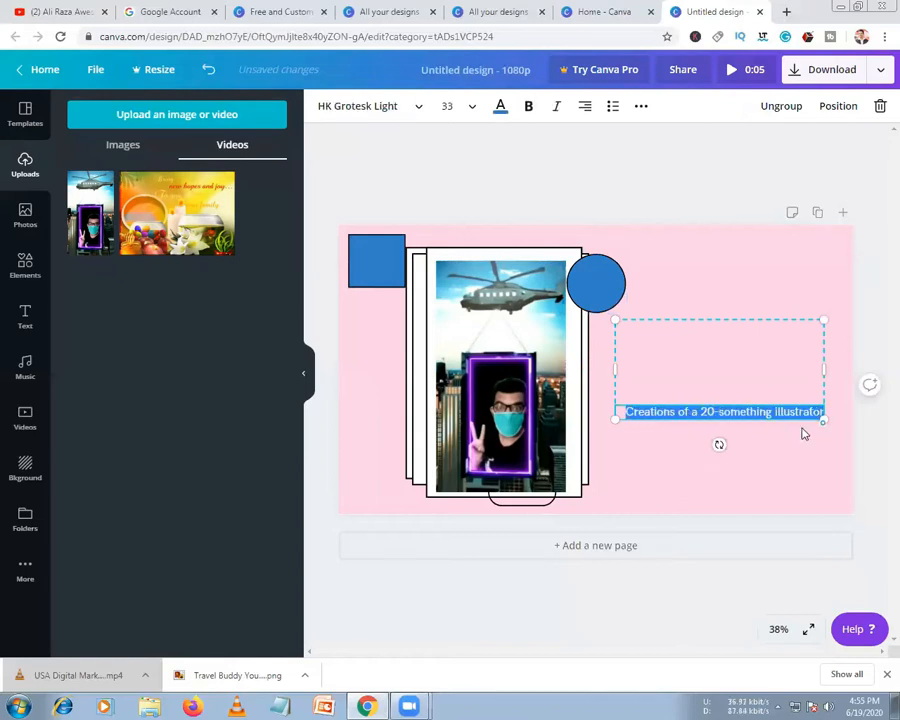
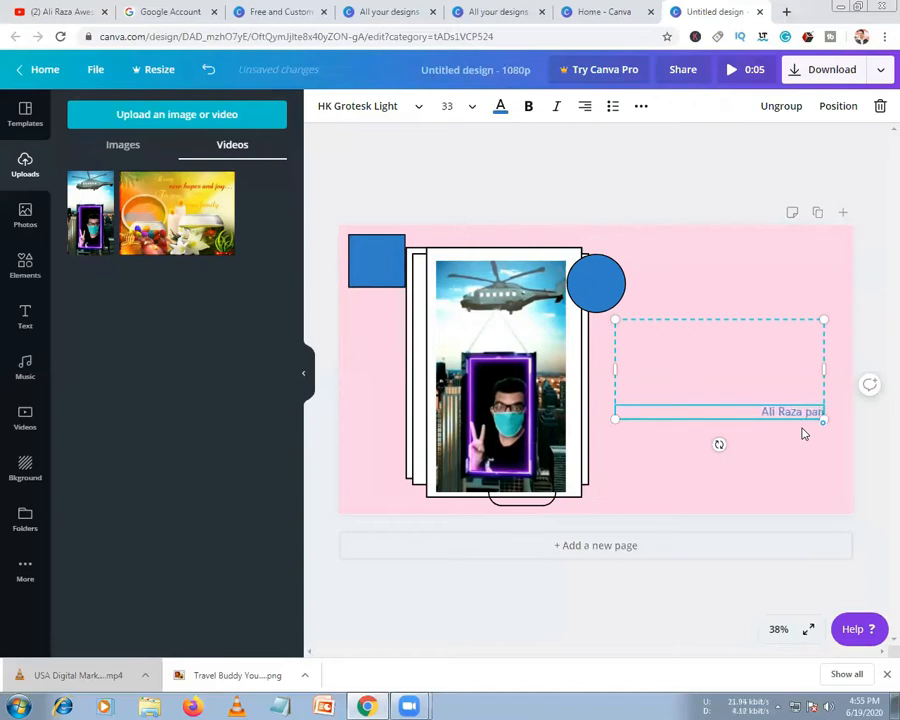
text(Psa)
key(BackSpace)
key(BackSpace)
text(anjwani)
Ungroup the text, discard the empty box, and move the left-aligned name up-left
click(707, 434)
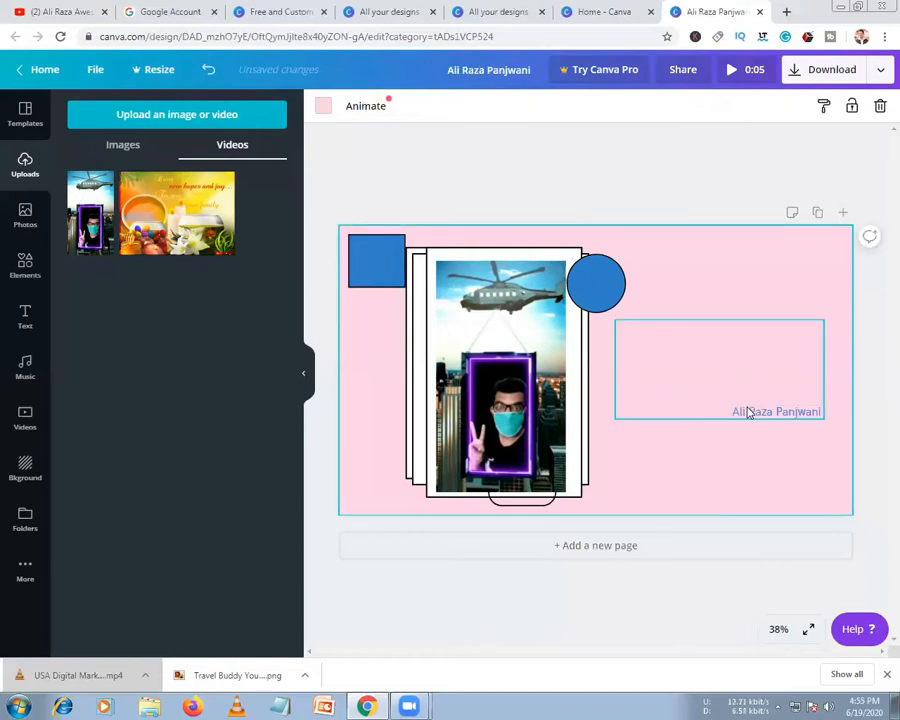
click(748, 412)
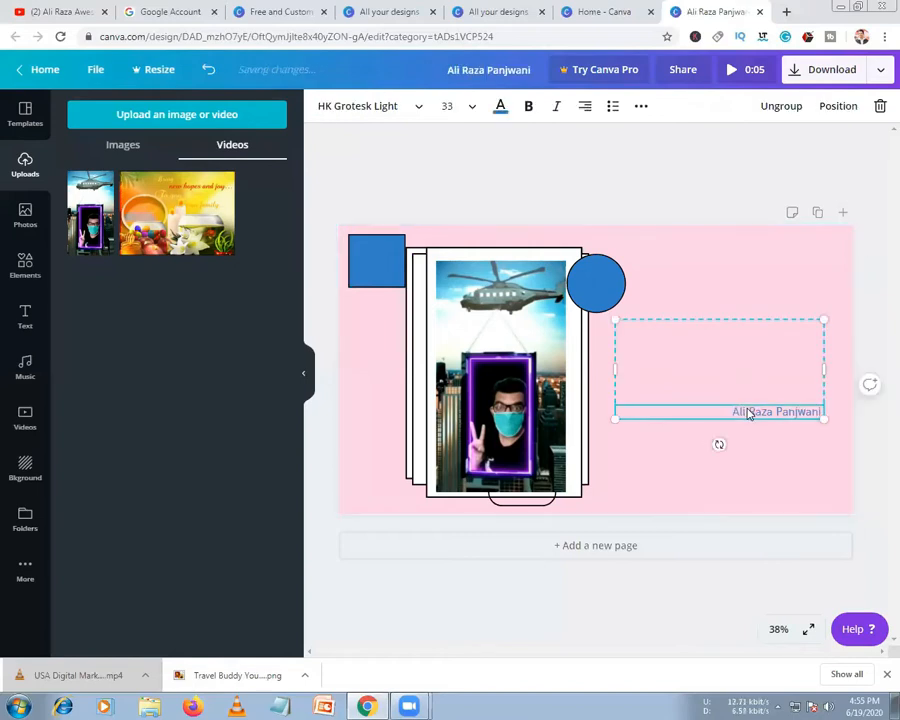
click(786, 110)
click(743, 393)
click(741, 372)
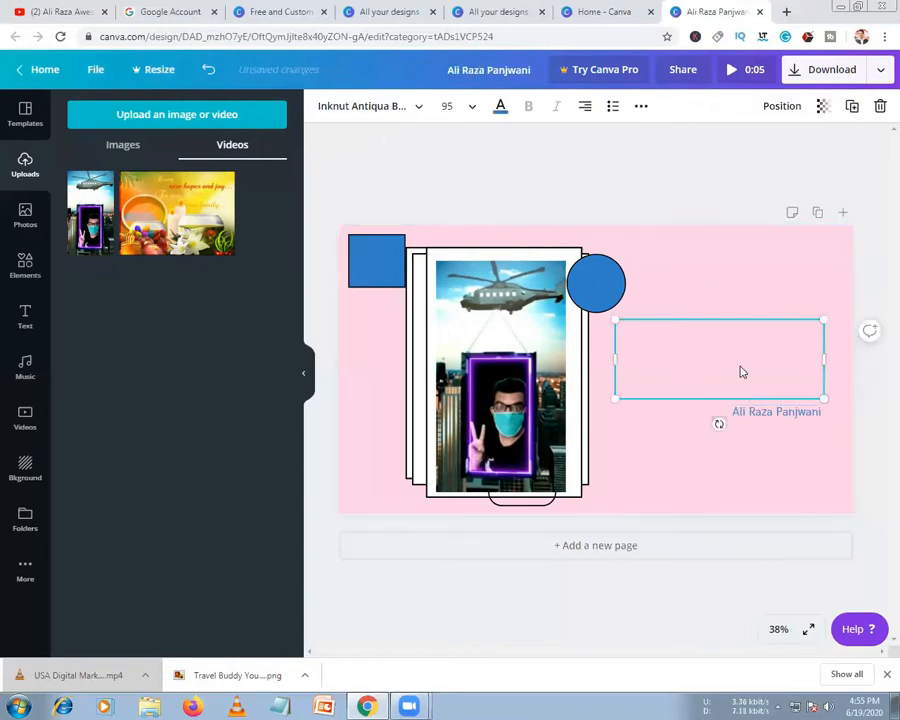
click(743, 392)
drag(759, 412, 753, 354)
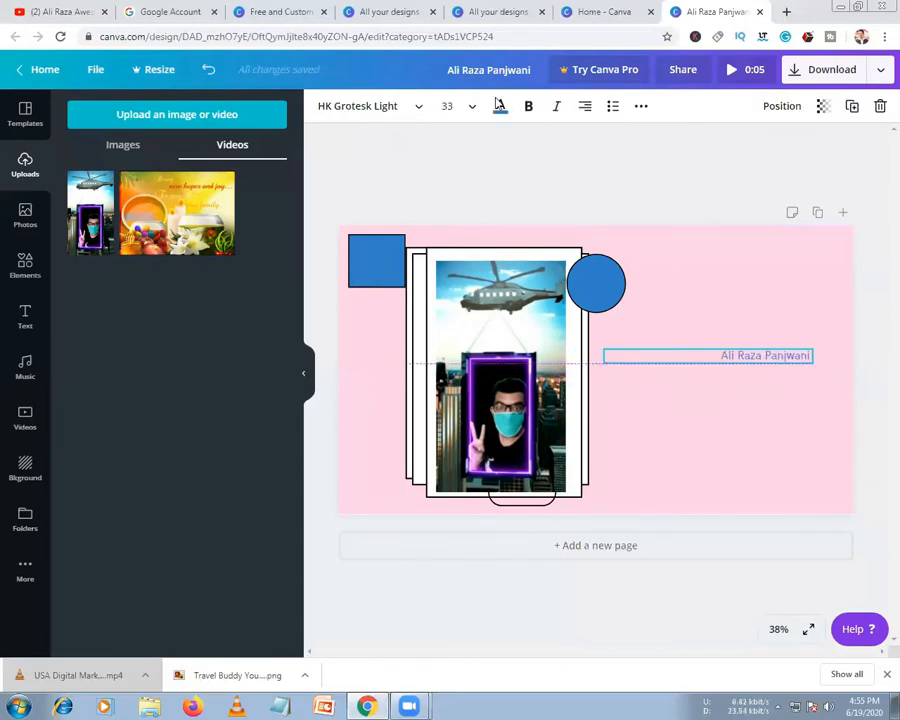
click(585, 106)
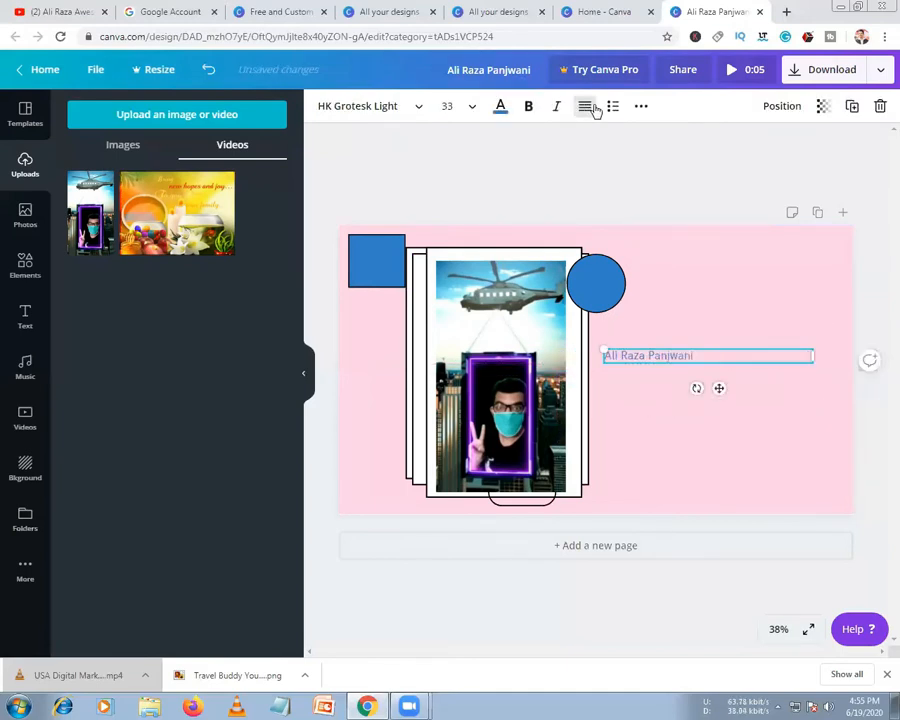
Set the name to font size 80 and widen its box onto one line
click(452, 106)
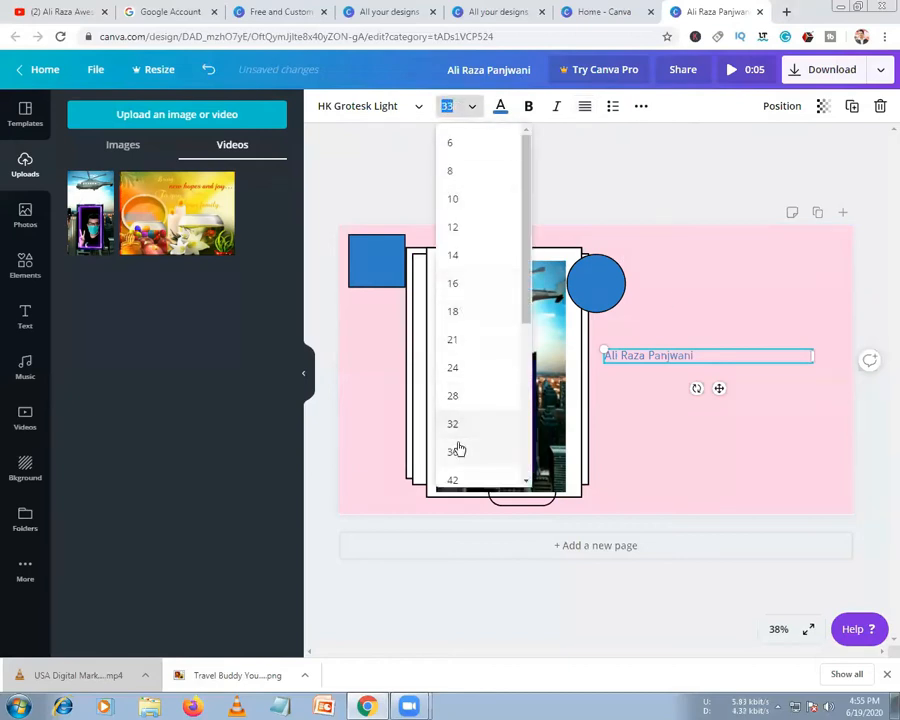
click(456, 452)
click(466, 108)
scroll(460, 405, down, 3)
click(463, 338)
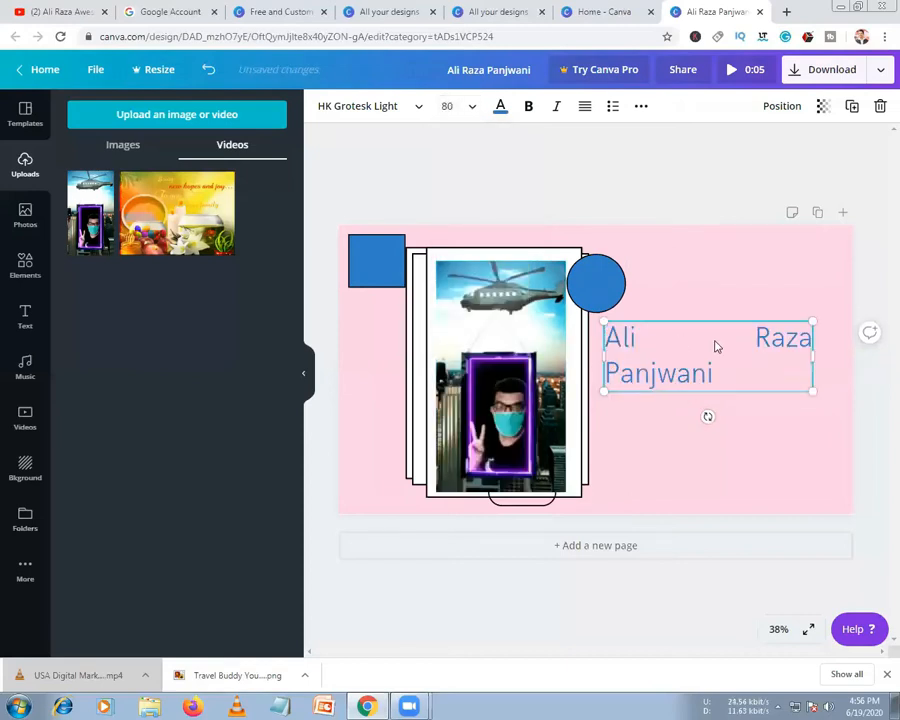
drag(835, 360, 852, 357)
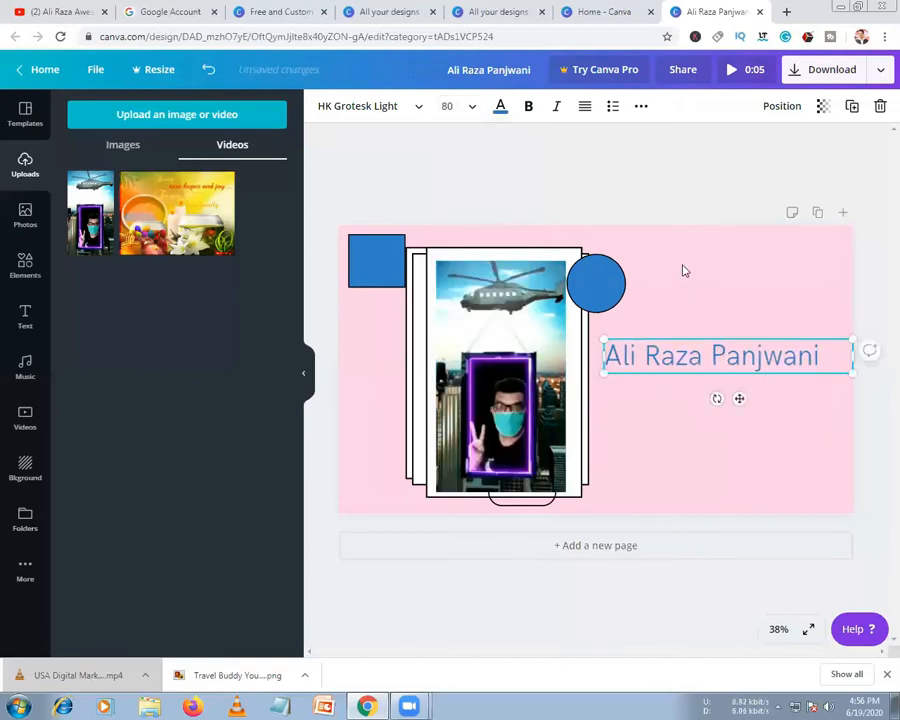
Change the name to the Horizon font at size 64, left-aligned
click(378, 108)
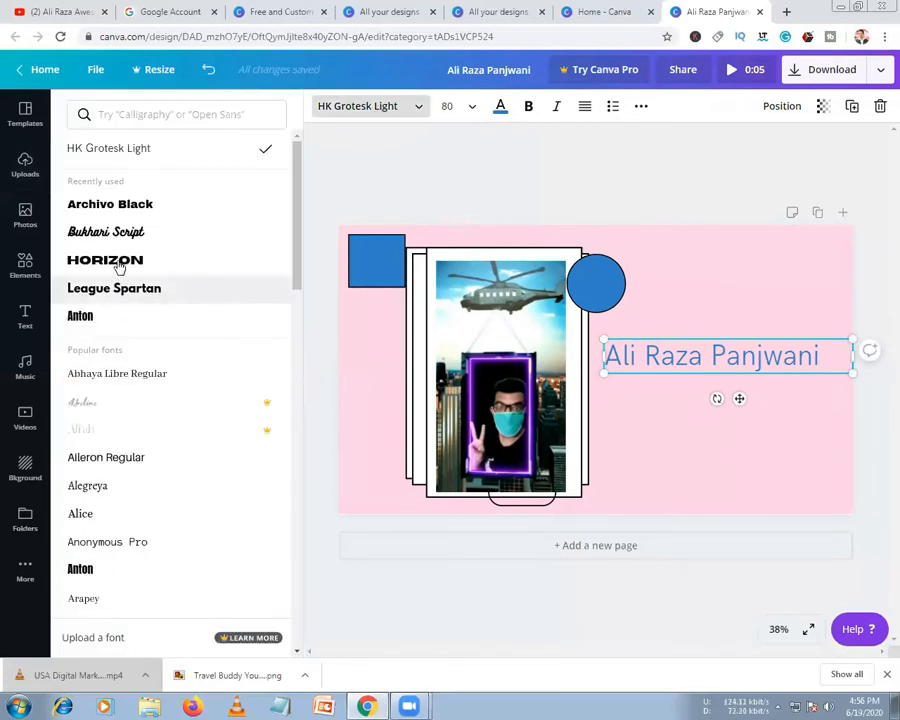
click(118, 262)
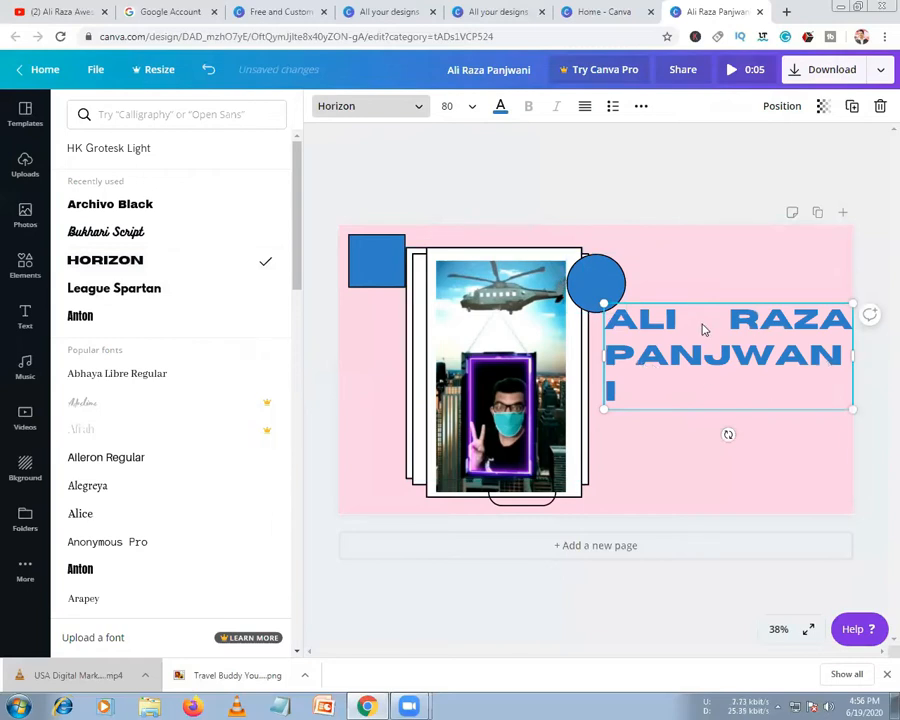
click(464, 110)
click(459, 272)
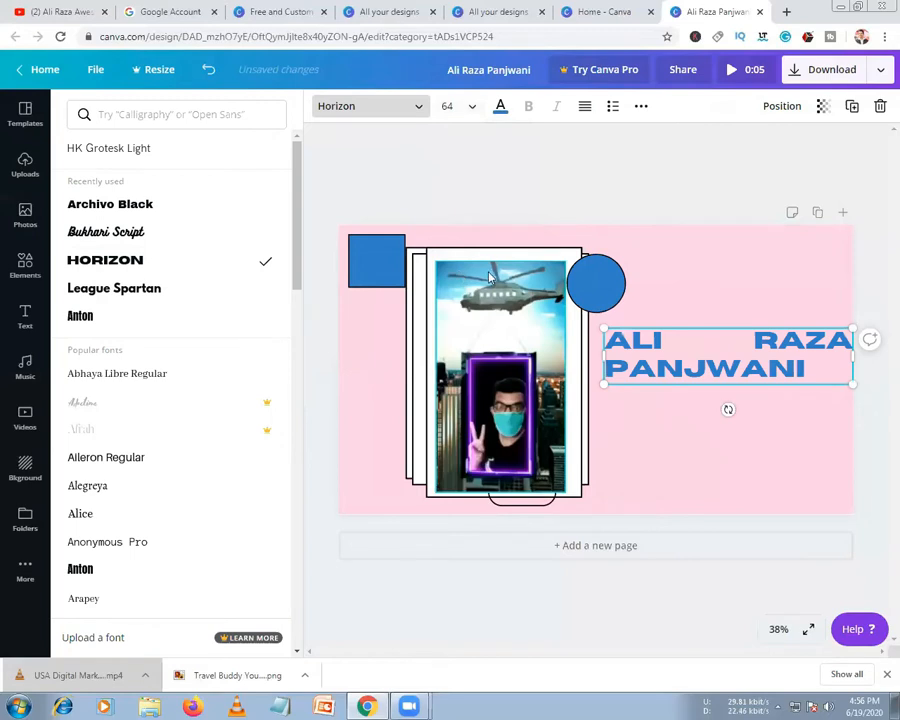
click(586, 108)
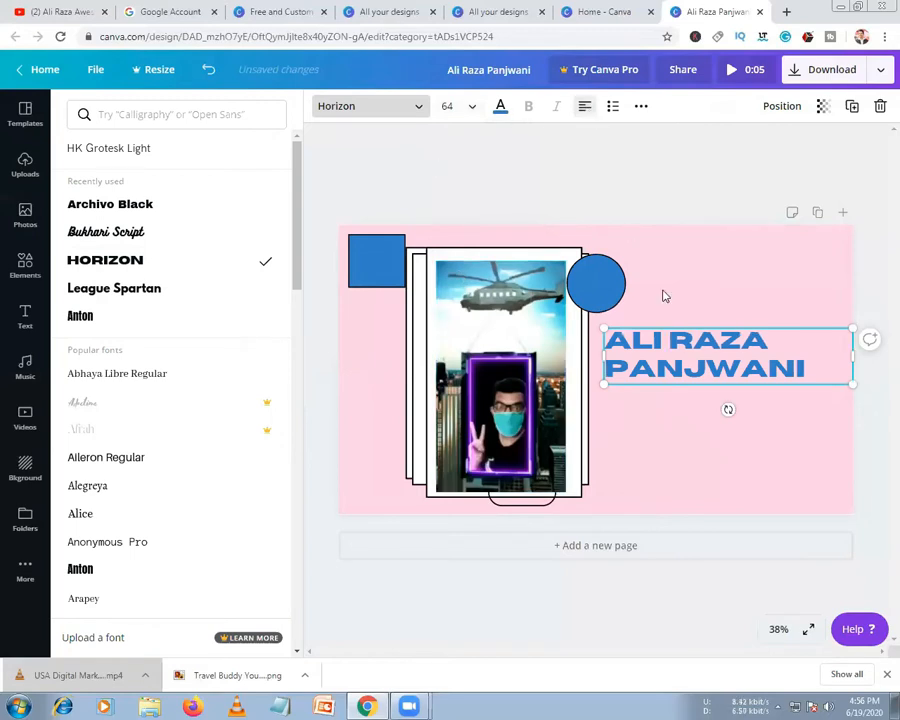
Colour the name text lavender purple
click(502, 110)
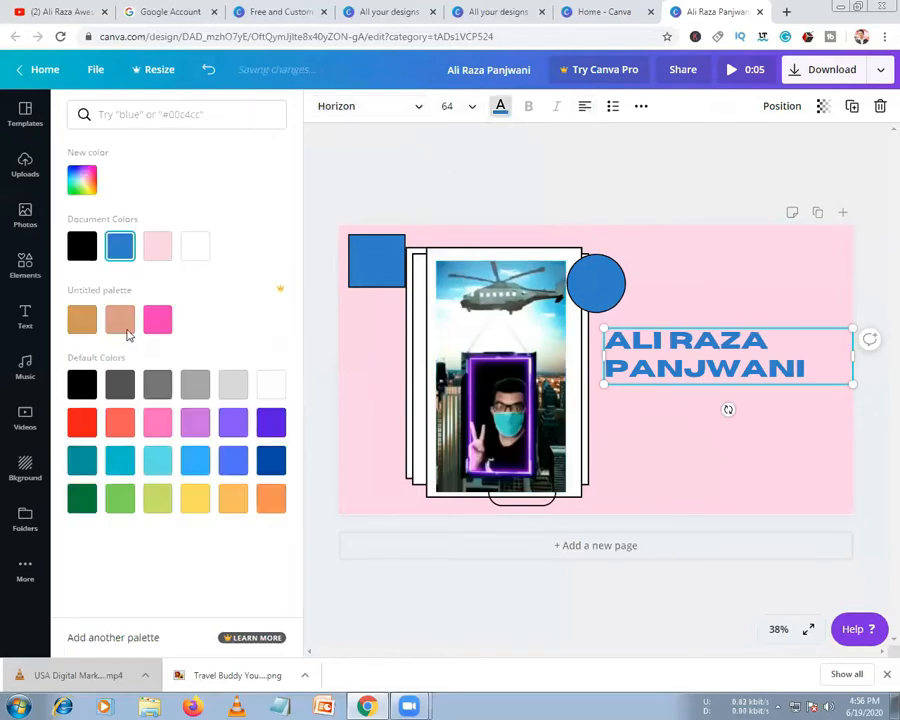
click(195, 424)
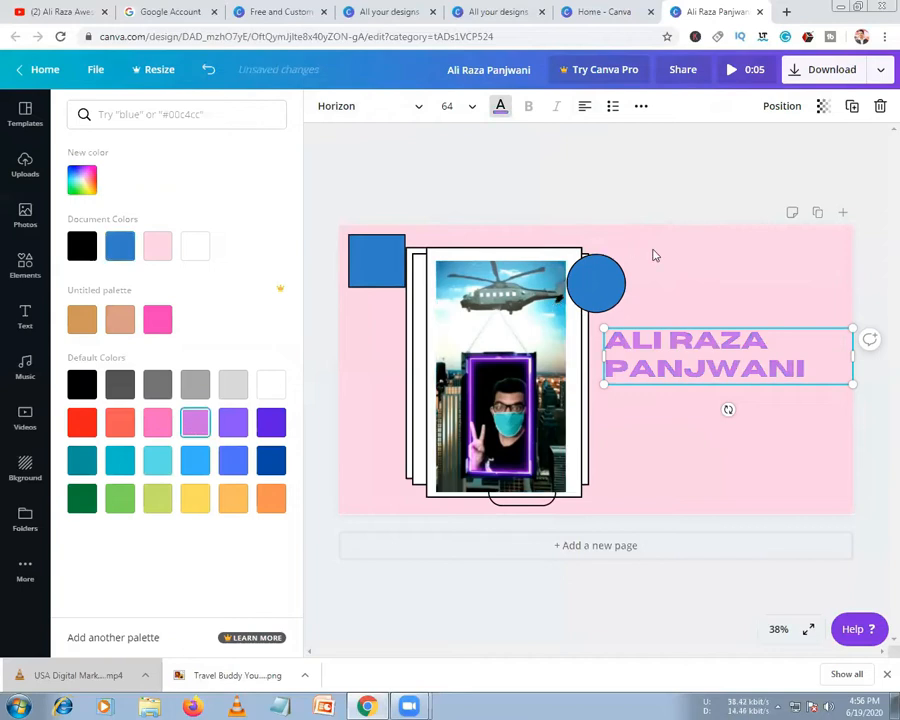
click(622, 250)
Make the blue circle lavender to match the name text
click(682, 217)
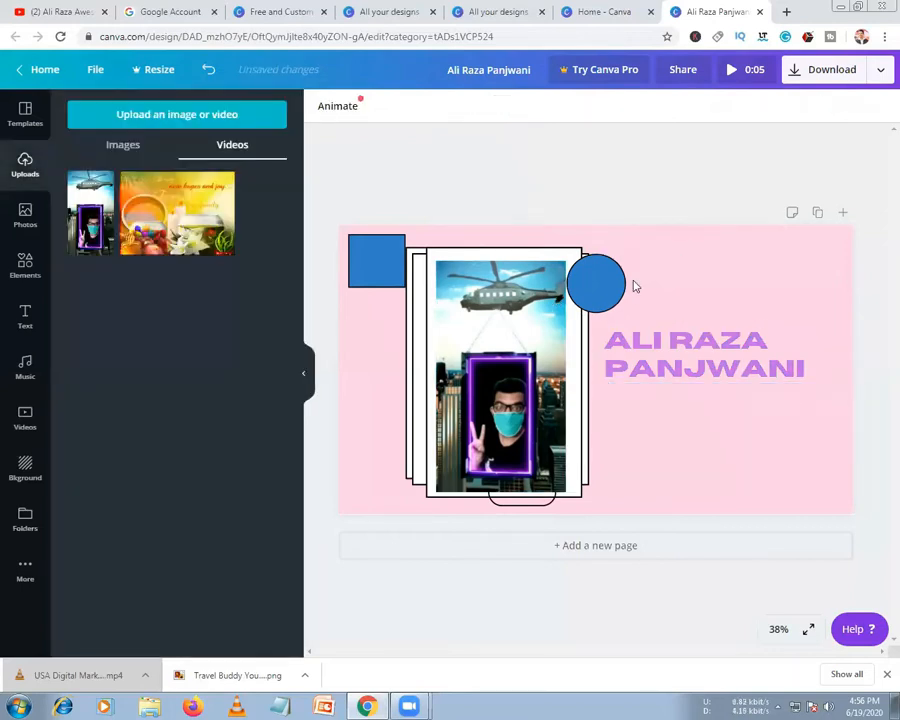
click(603, 284)
click(345, 107)
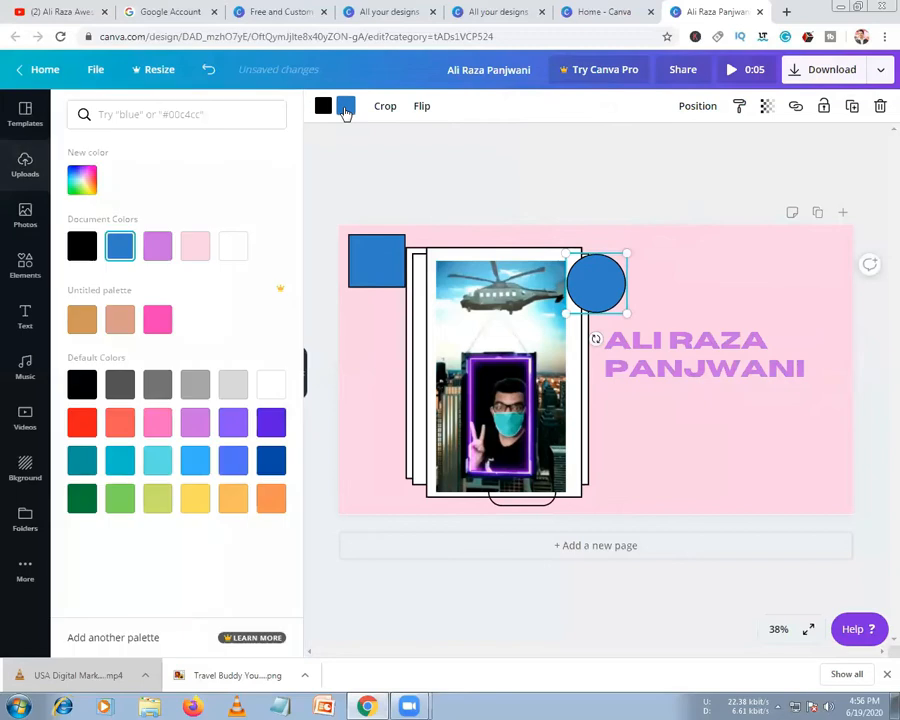
click(157, 245)
Recolour the blue square pink
click(383, 270)
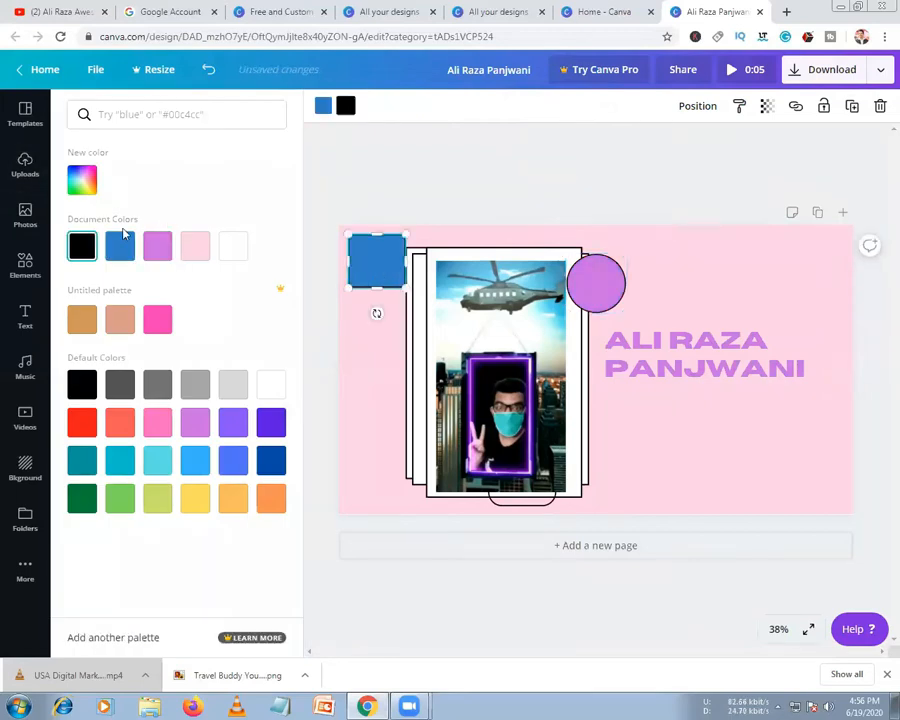
click(157, 319)
click(158, 247)
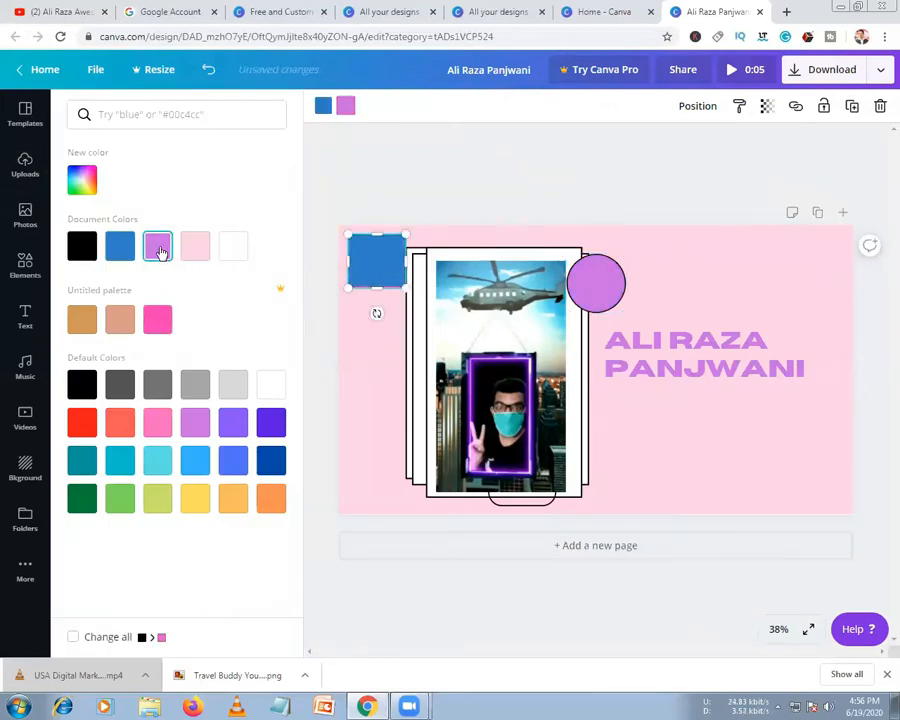
click(325, 110)
click(384, 260)
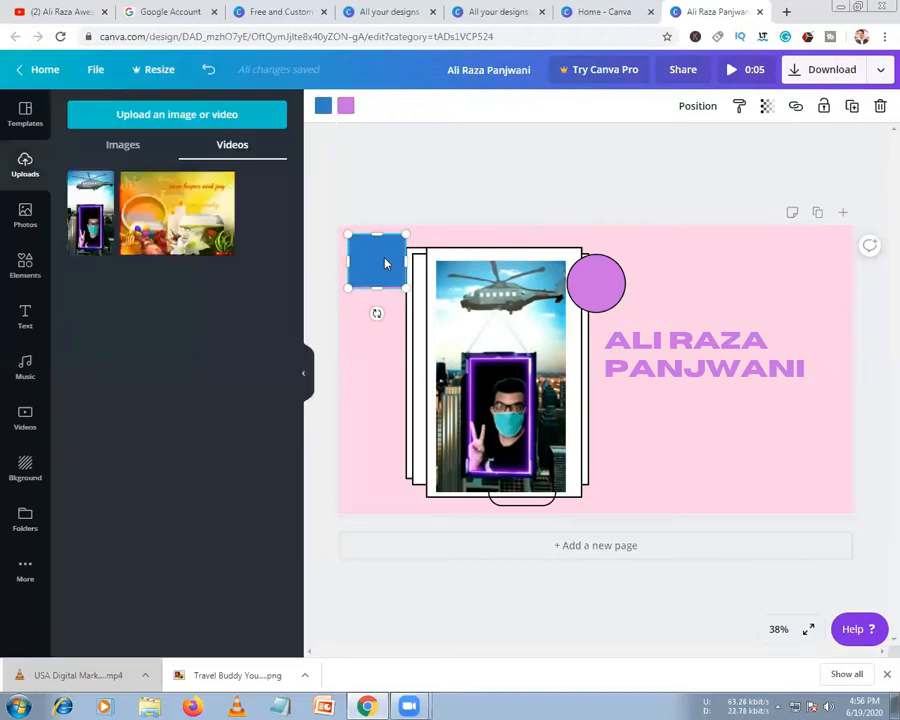
click(322, 106)
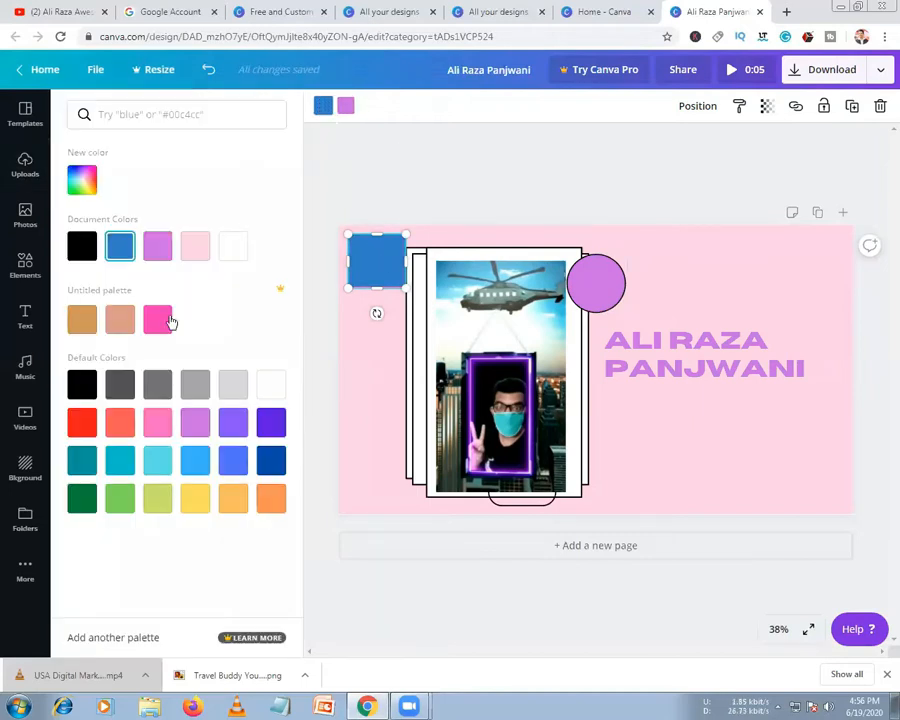
click(158, 319)
click(385, 250)
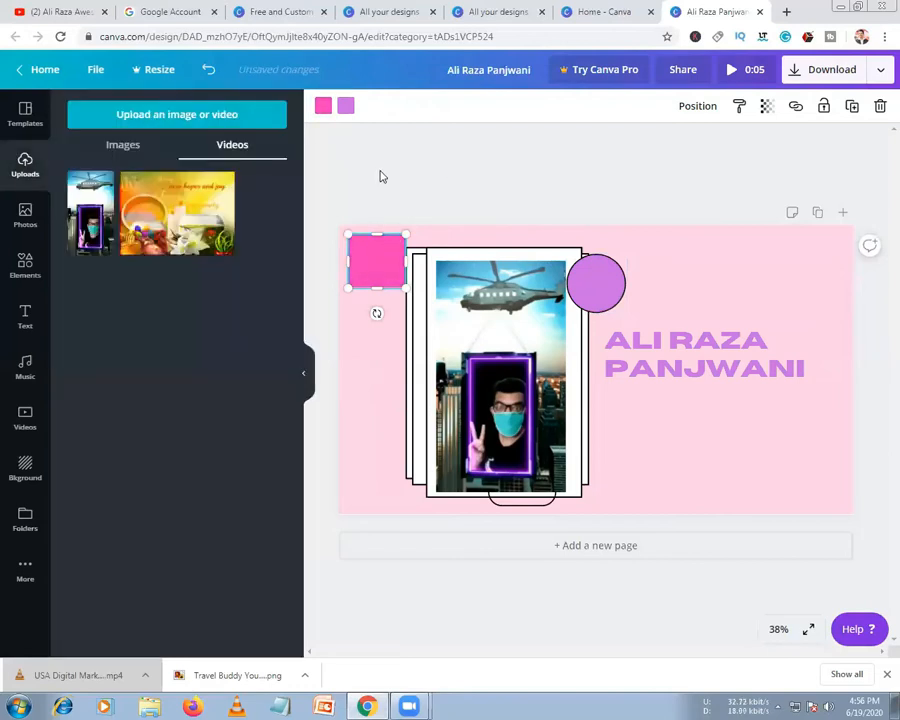
click(381, 177)
Nudge the pink square against the frame's left edge and send the circle backward behind the frame
drag(372, 257, 402, 296)
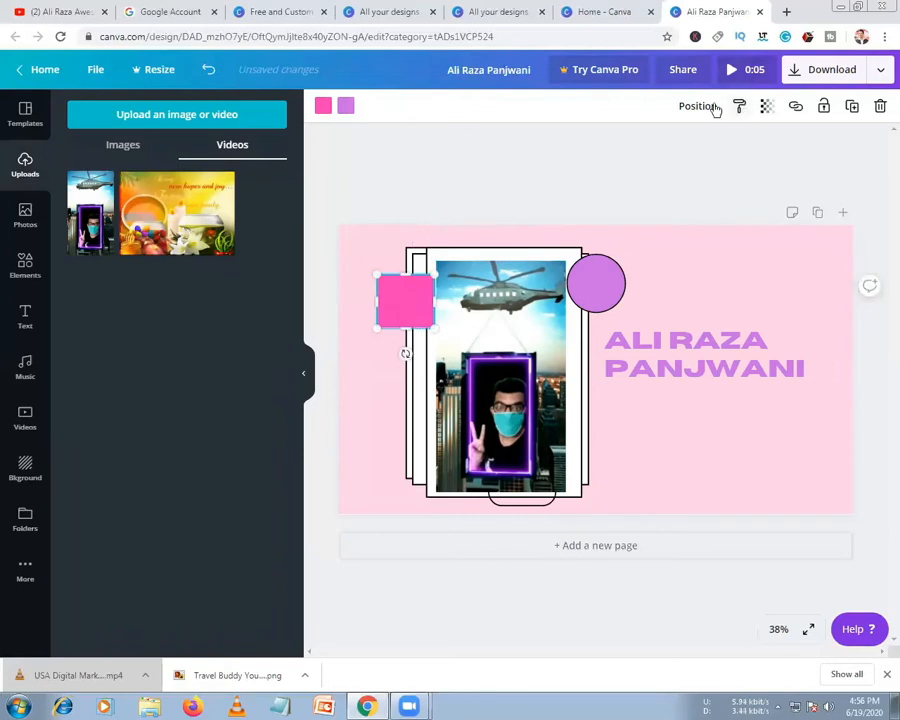
click(700, 106)
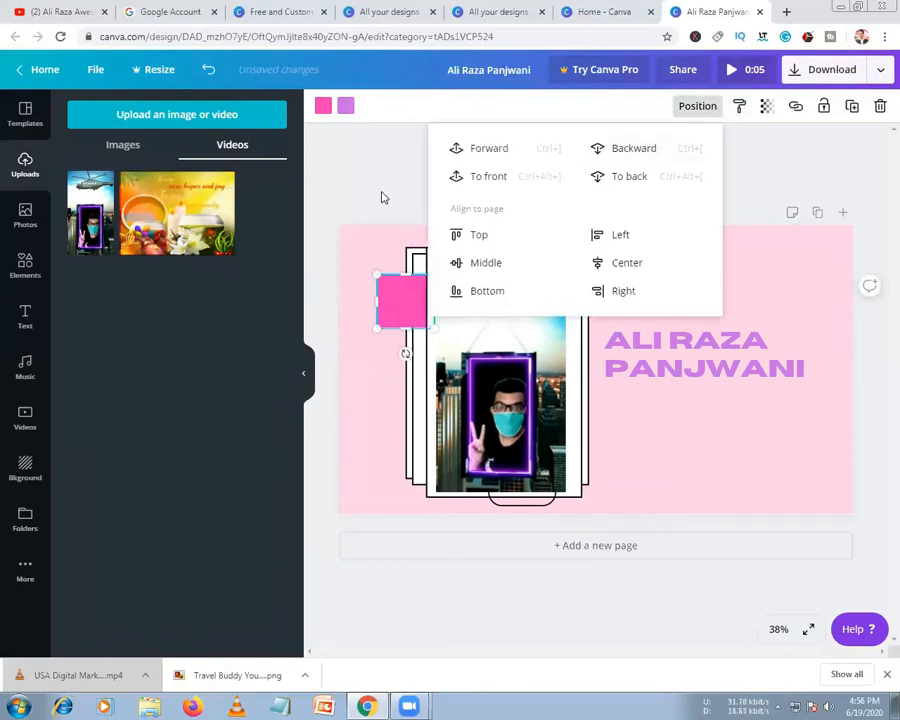
click(424, 161)
click(584, 287)
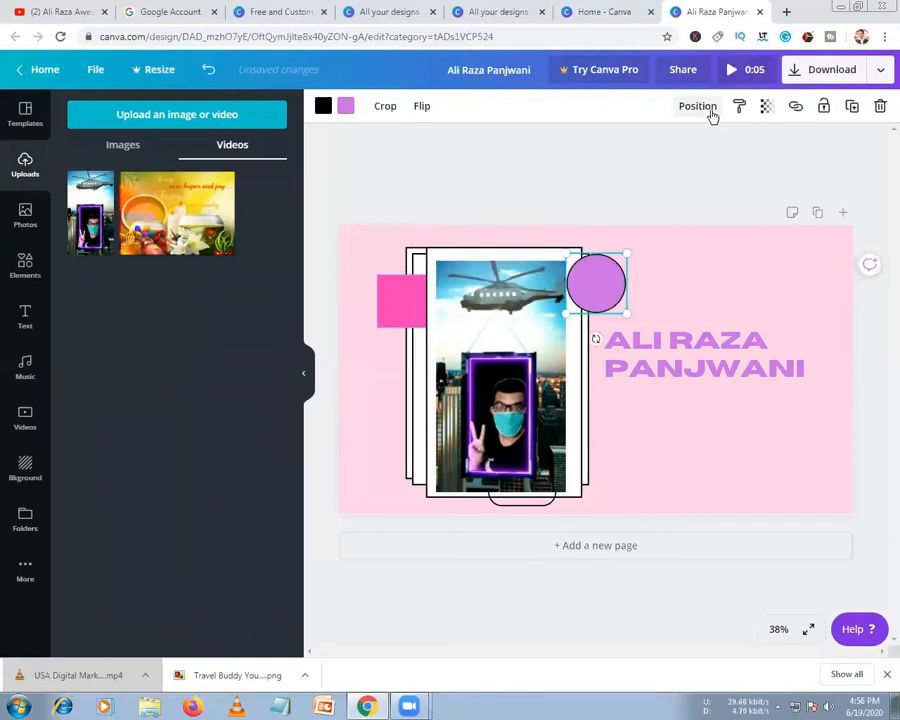
click(706, 109)
click(629, 152)
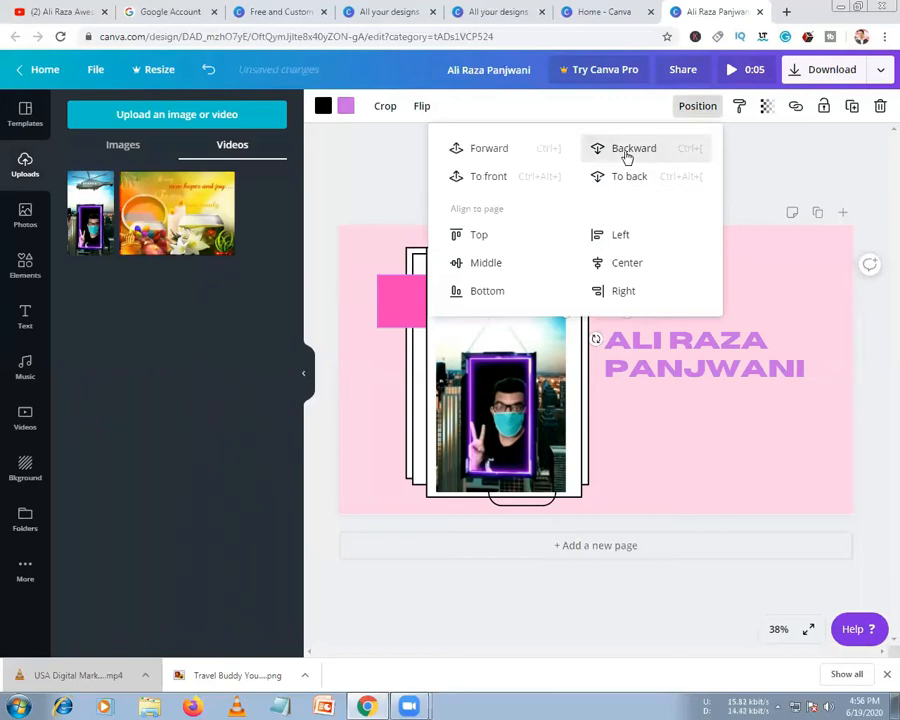
click(420, 205)
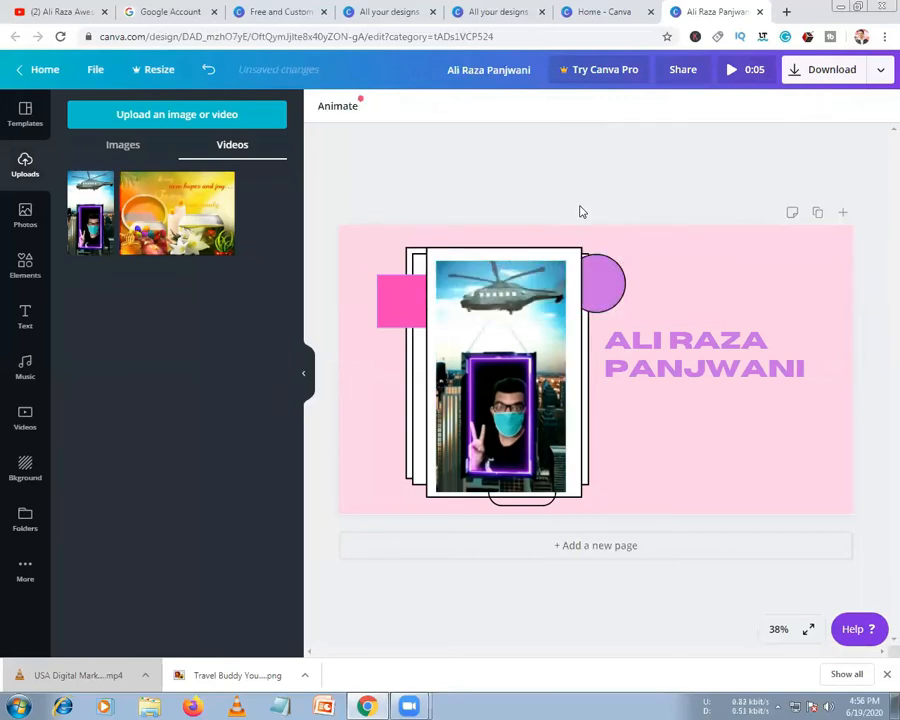
click(731, 70)
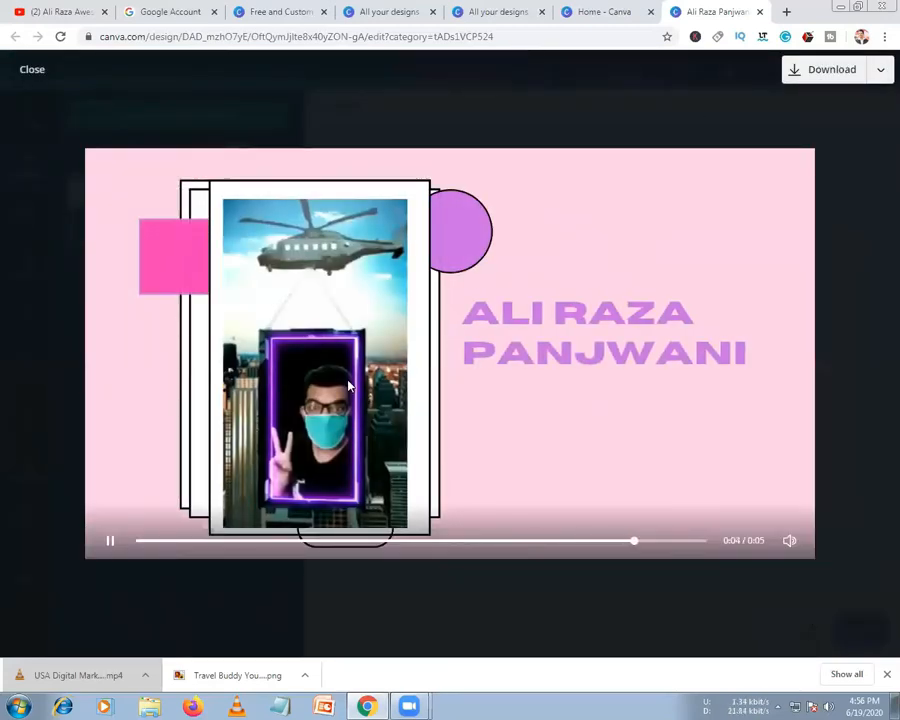
click(30, 72)
Add a second copy of the uploaded clip beside the frame and preview the design
double_click(519, 394)
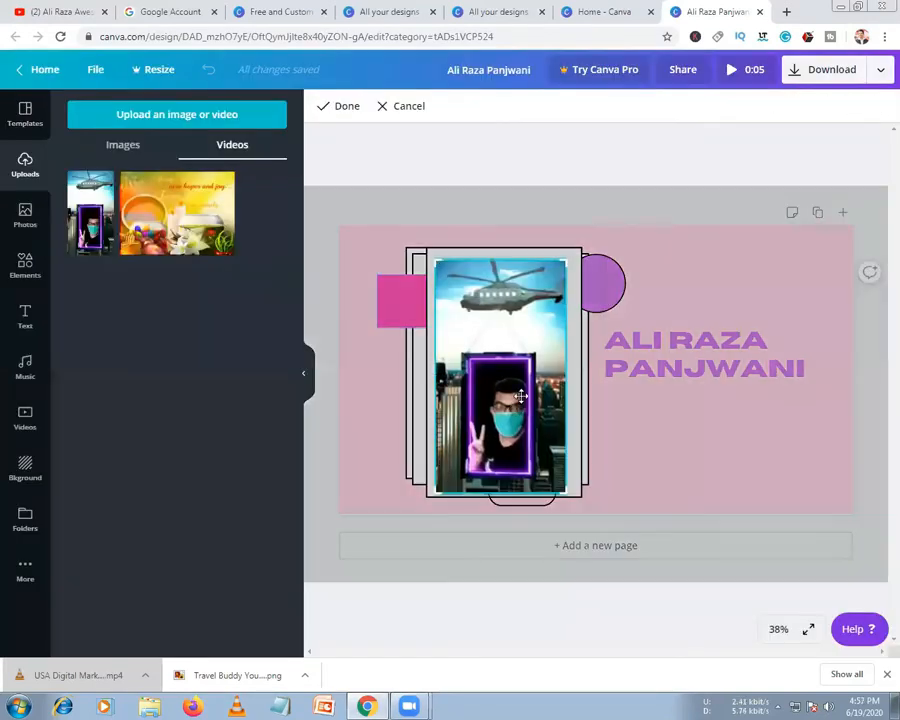
double_click(508, 391)
click(471, 186)
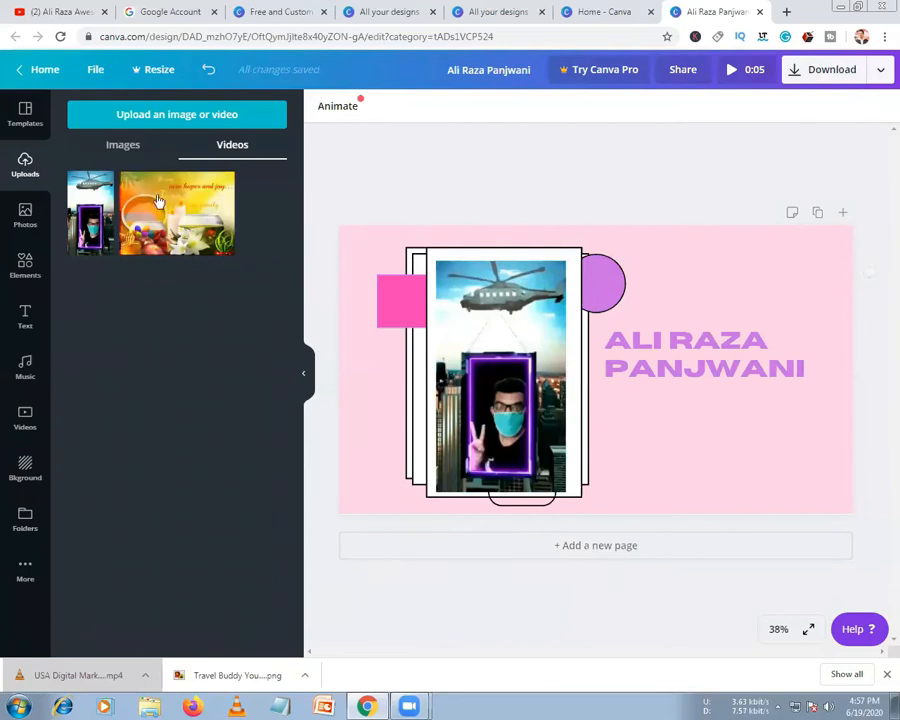
drag(91, 228, 685, 330)
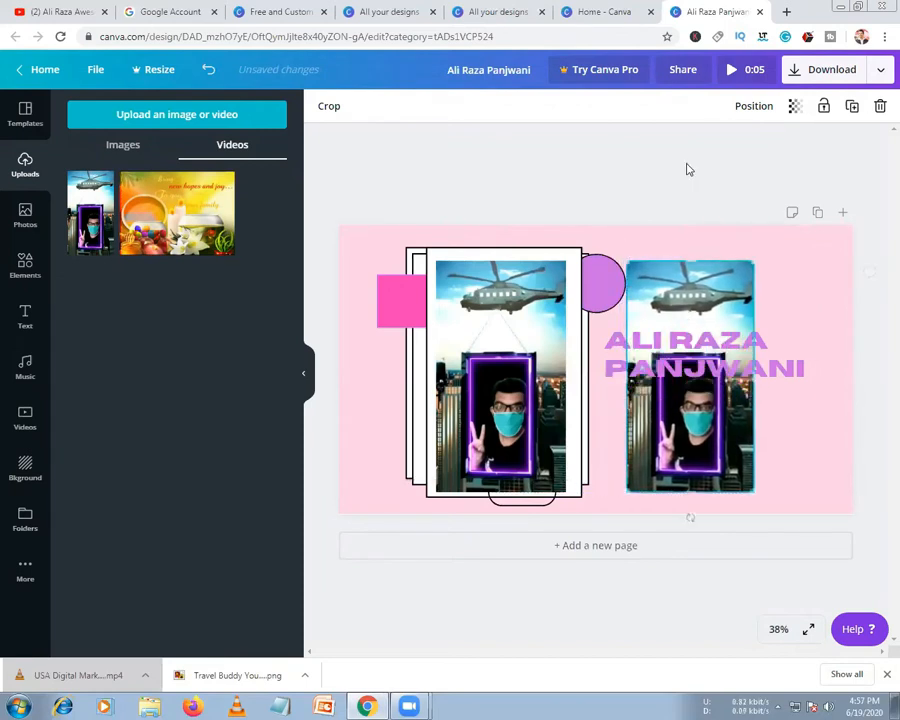
click(731, 70)
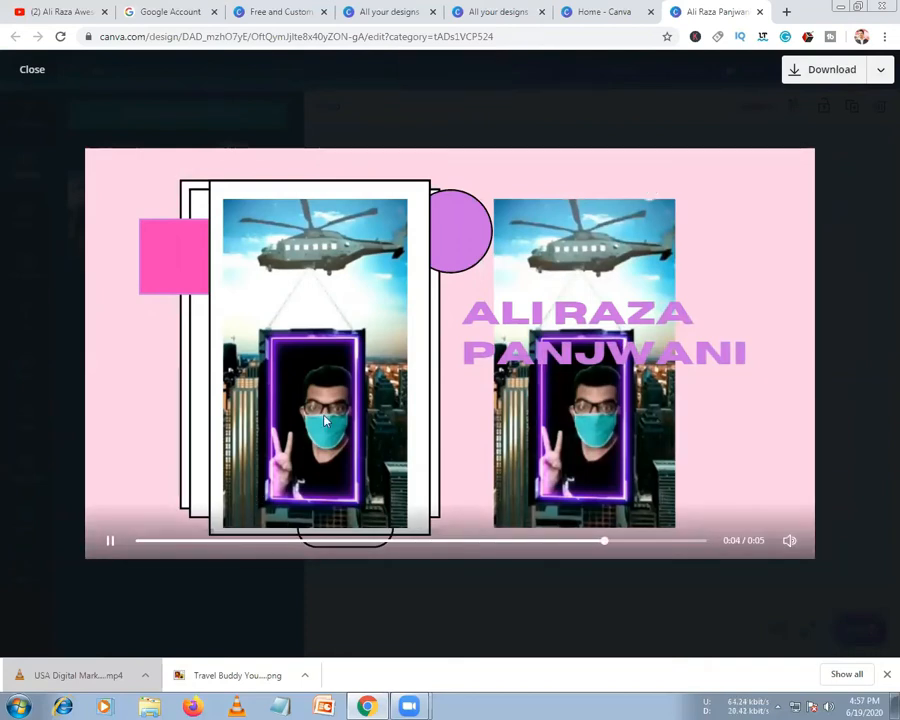
key(Escape)
Place the hopes and joy video into the frame and preview the design full screen
click(492, 390)
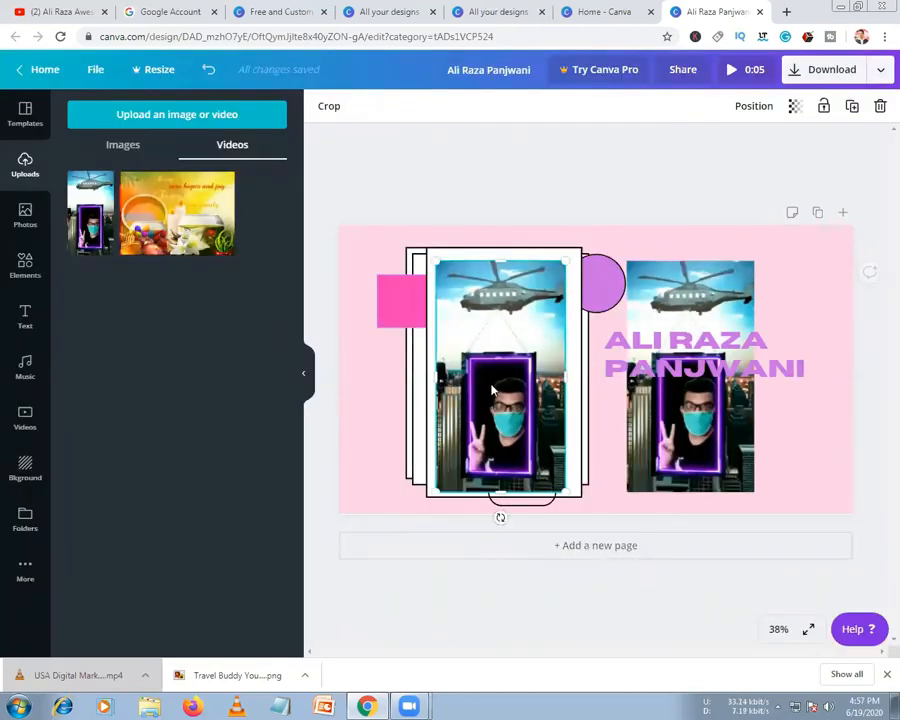
double_click(492, 390)
click(342, 106)
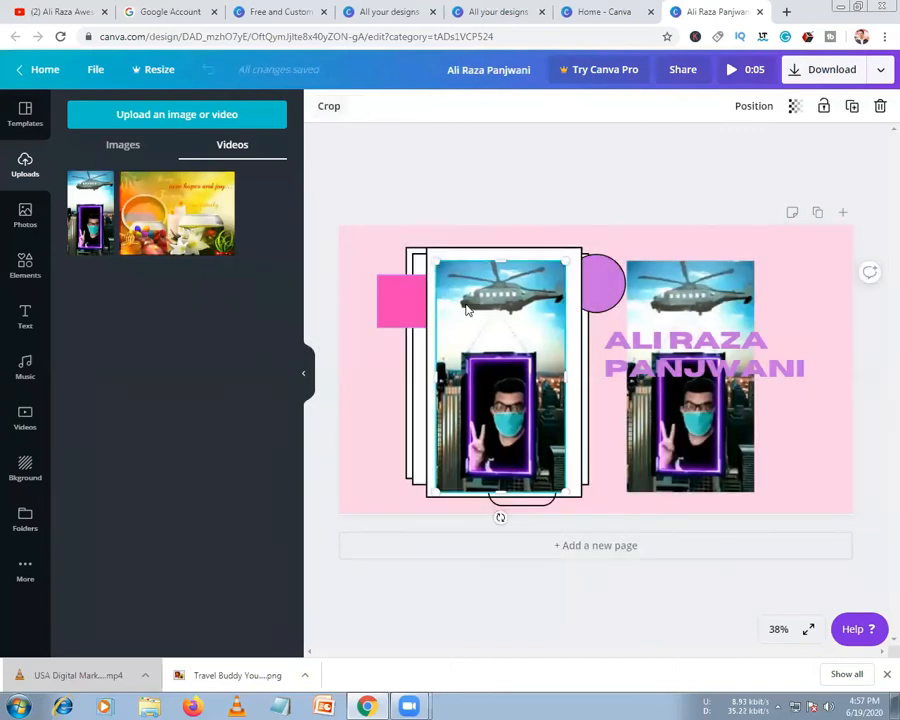
double_click(470, 316)
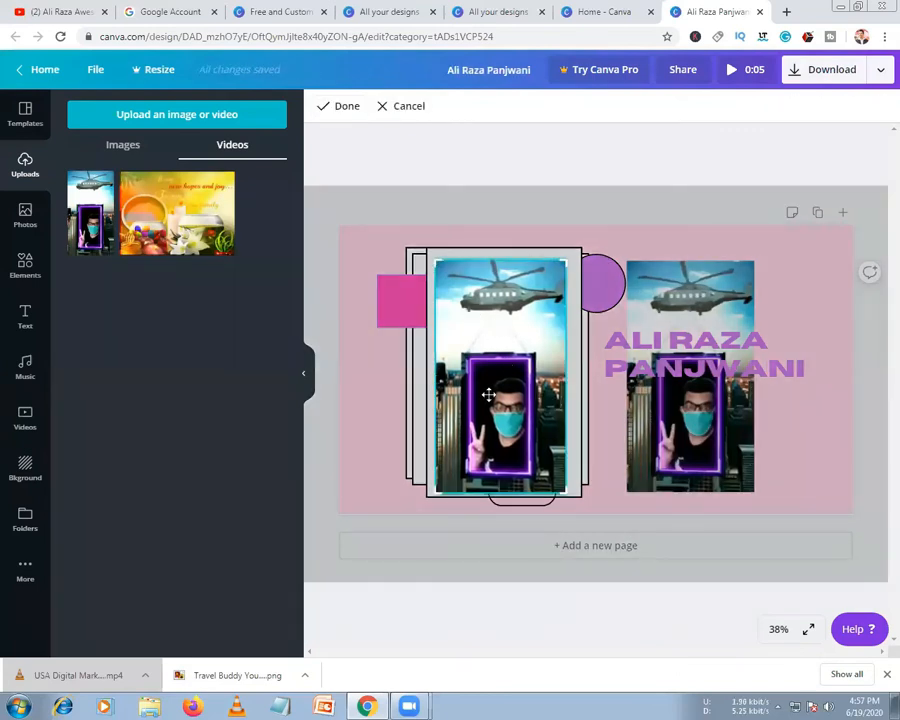
click(398, 396)
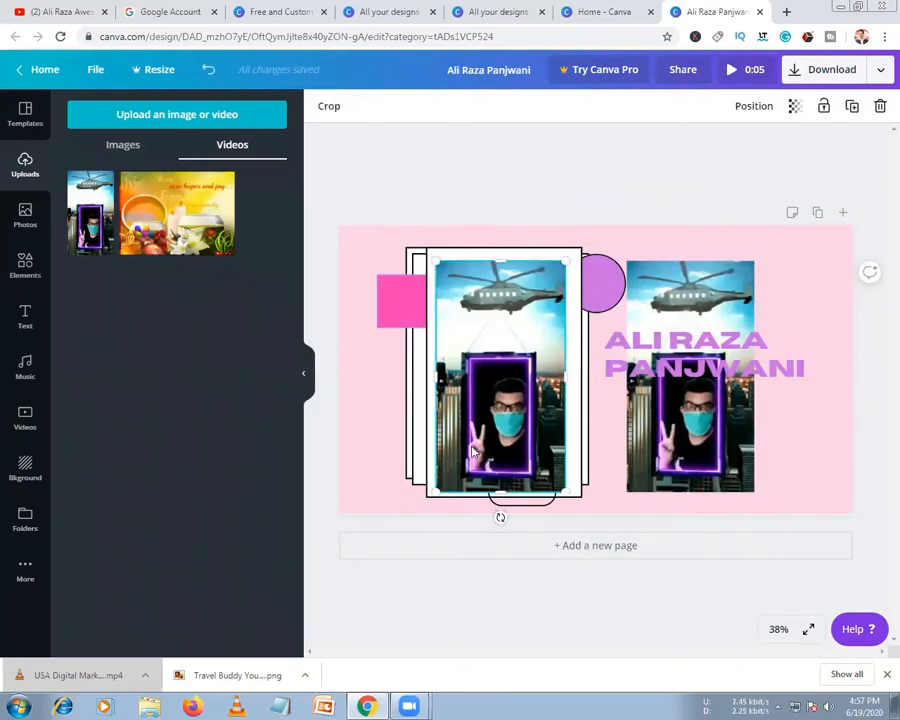
double_click(480, 380)
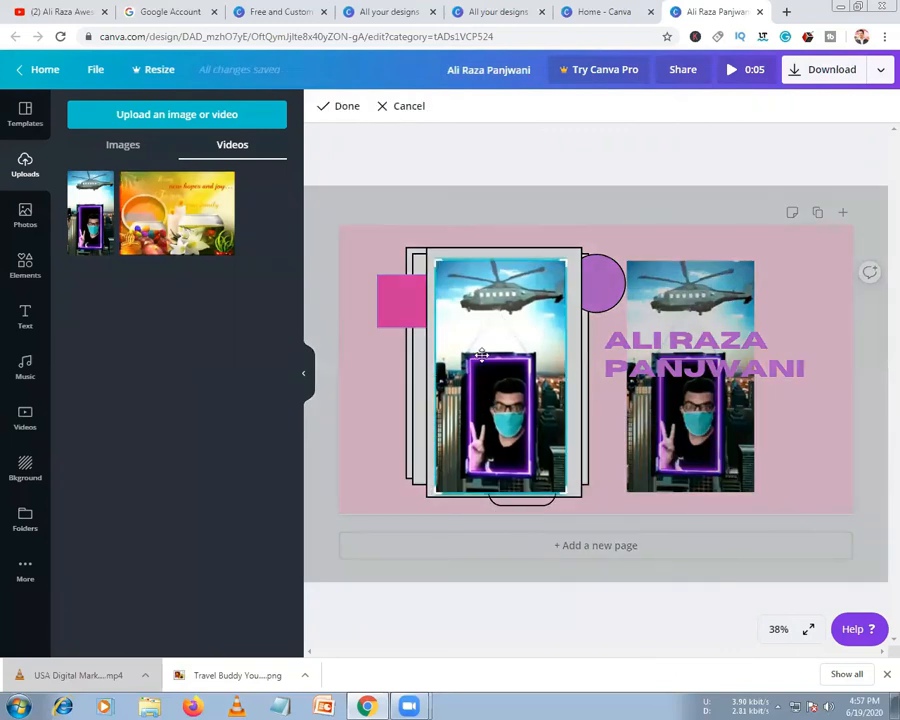
click(200, 232)
click(757, 174)
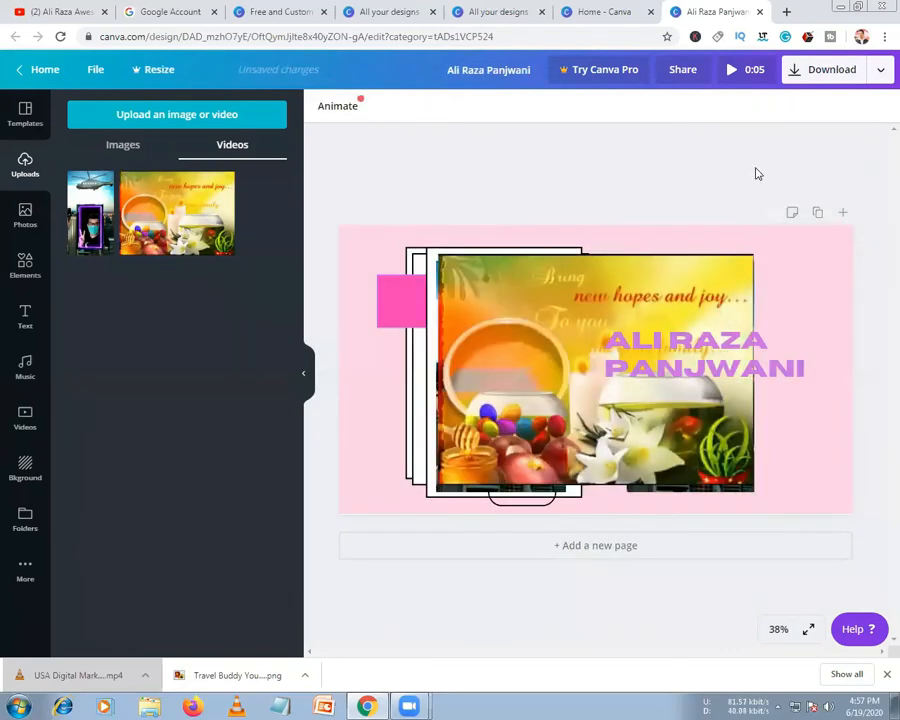
click(733, 73)
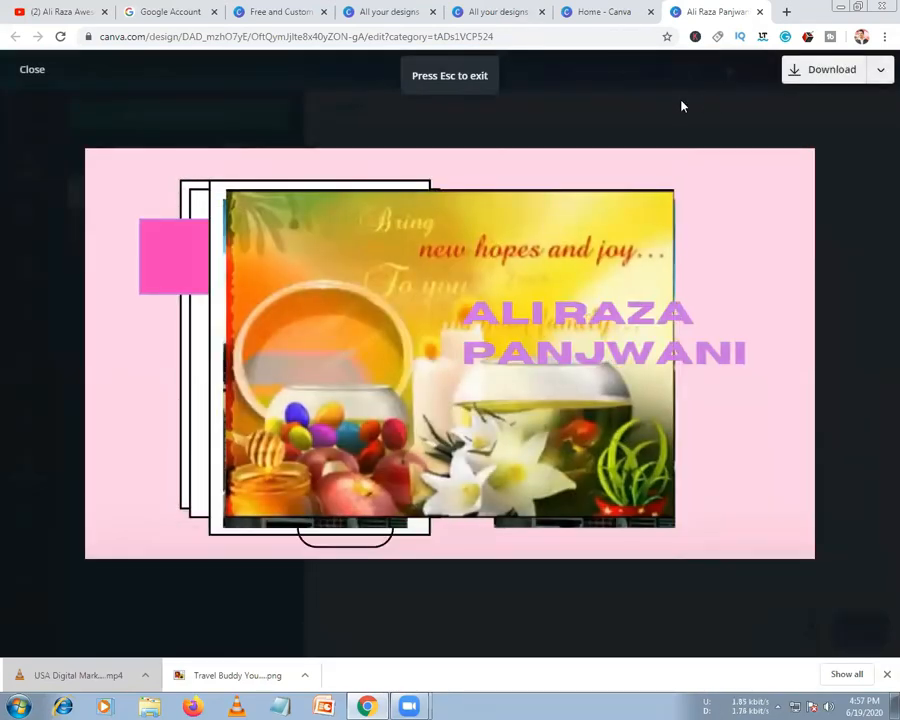
key(Escape)
Delete the stray orange photo and the duplicate clip on the right
click(536, 380)
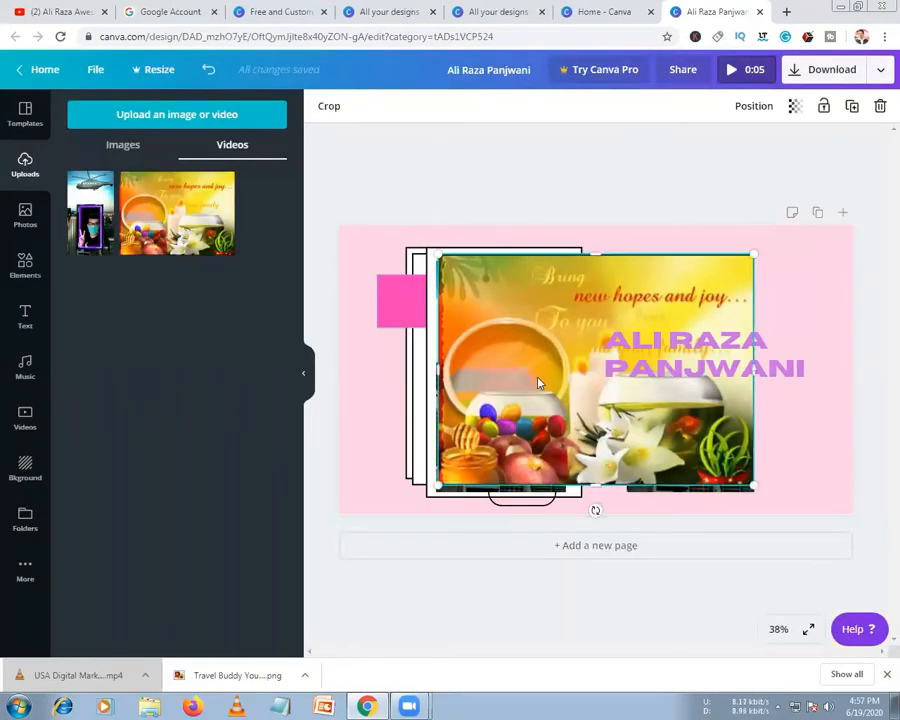
key(Delete)
click(656, 455)
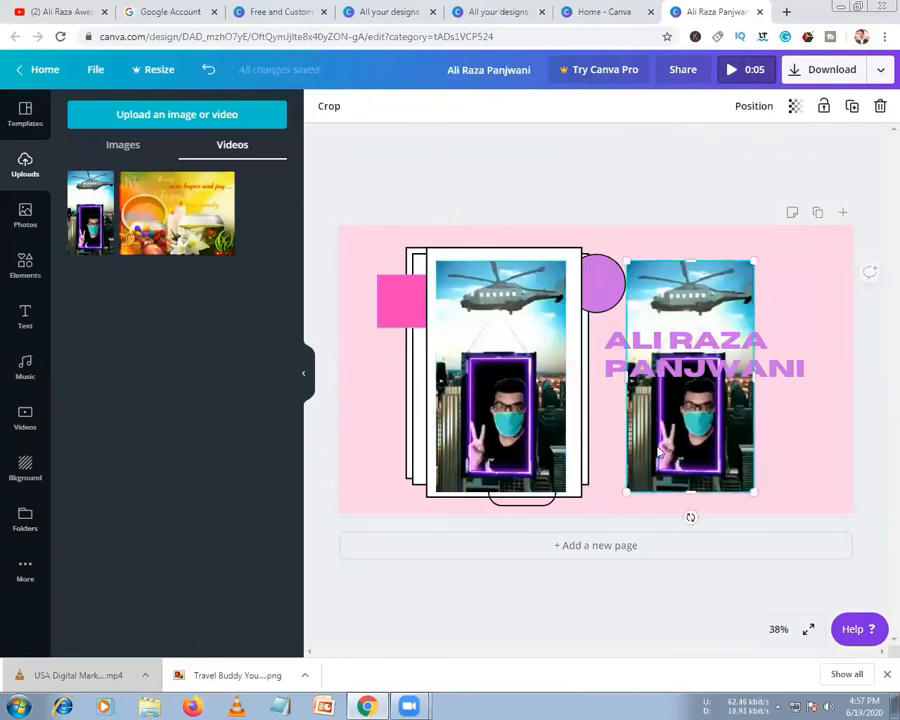
key(Delete)
double_click(518, 338)
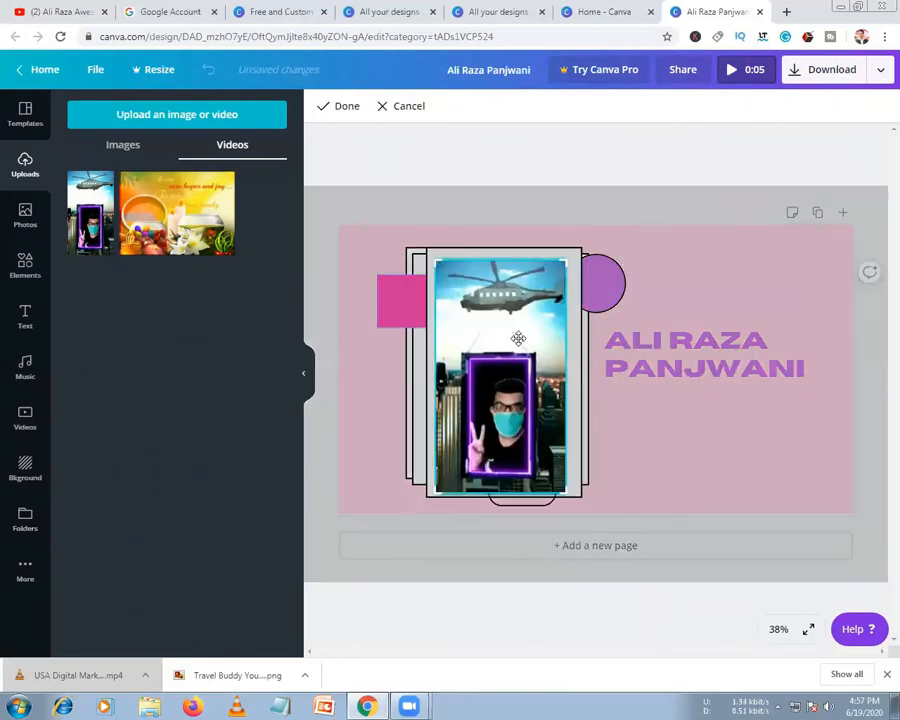
click(406, 108)
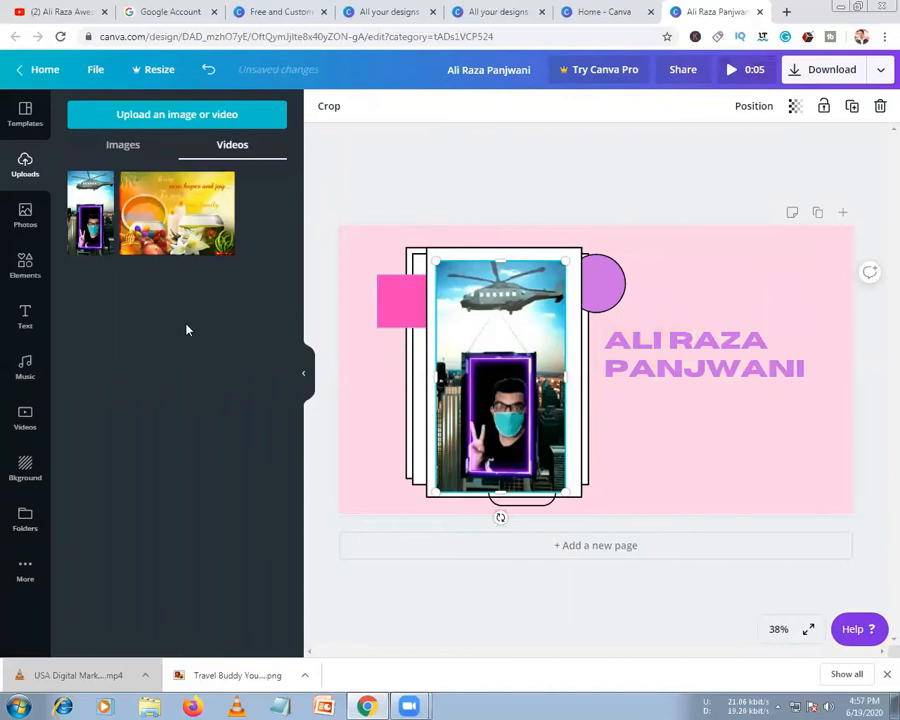
Add The Ginger Girl track as background music and preview the 5-second intro
click(26, 368)
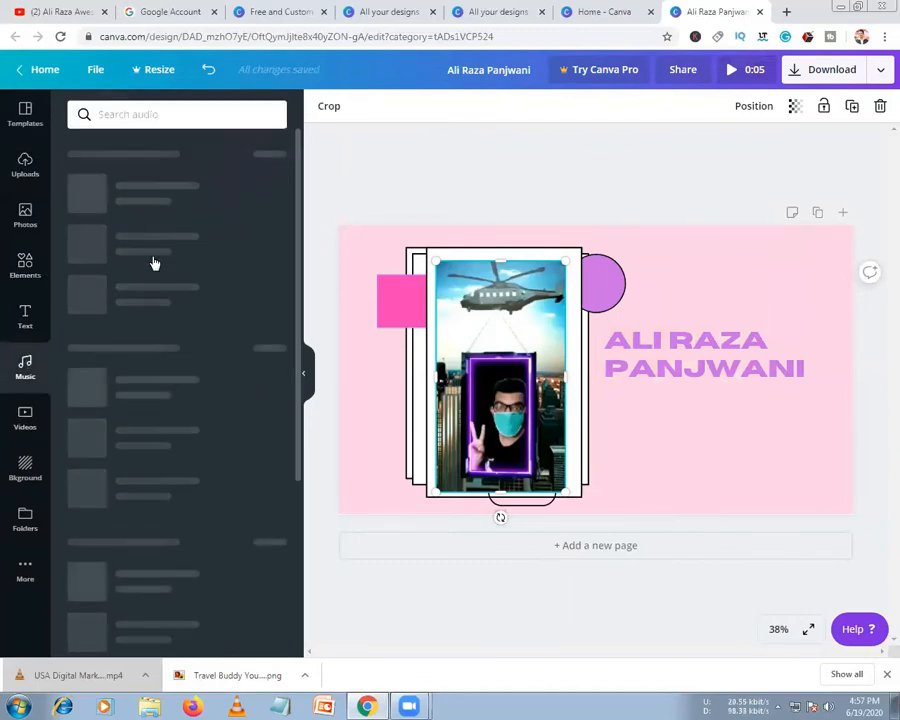
drag(148, 242, 450, 263)
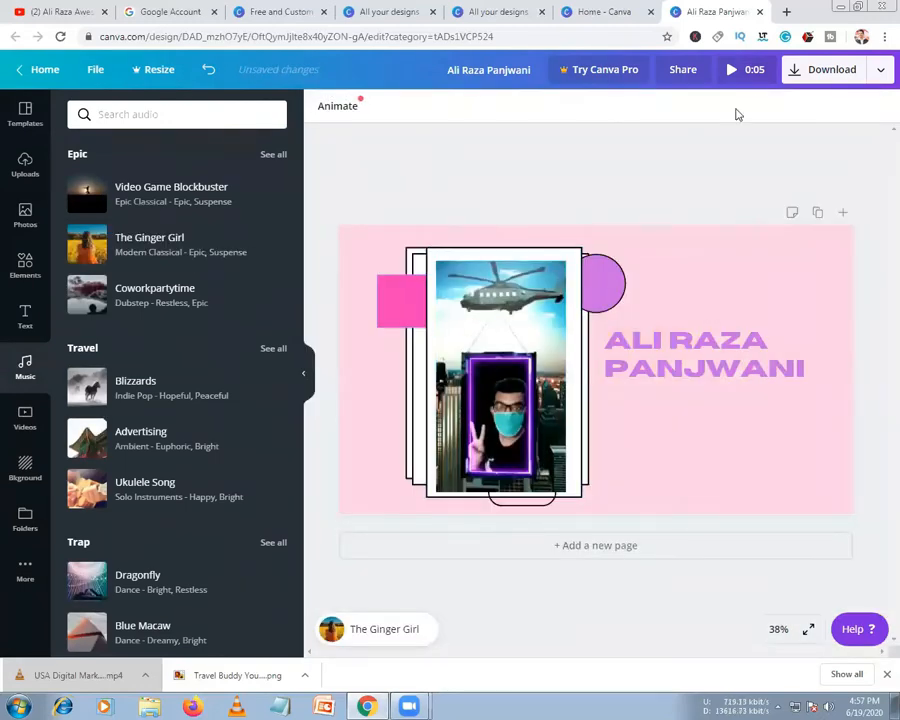
click(737, 76)
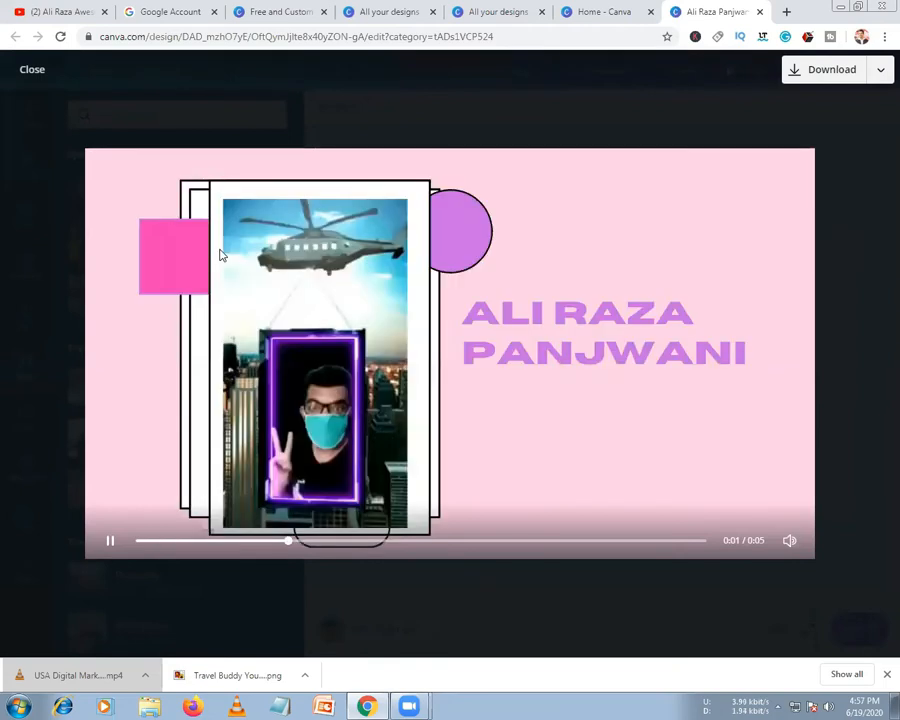
click(30, 71)
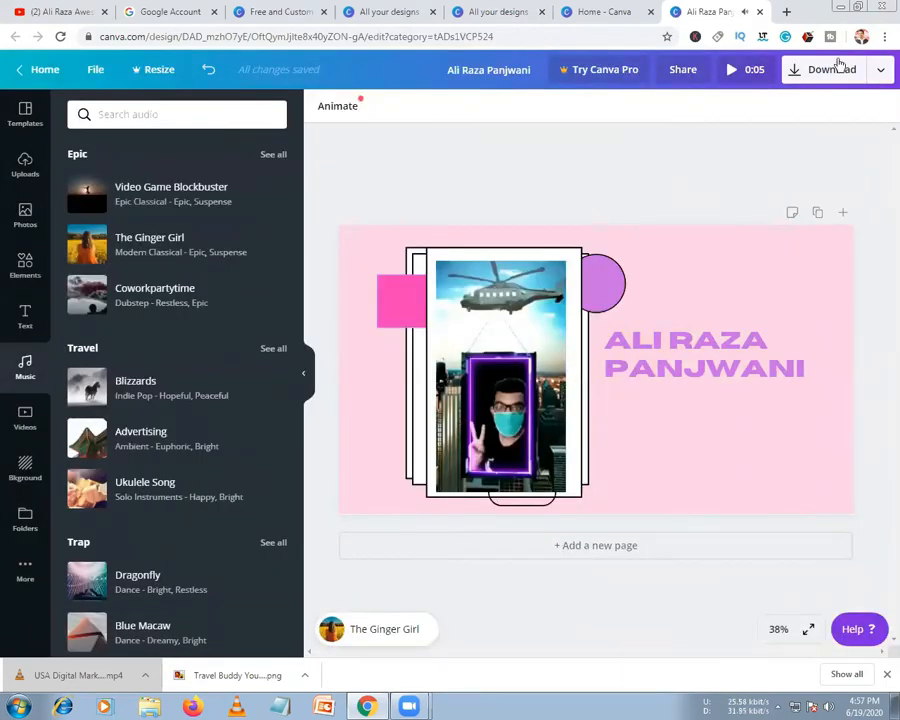
click(30, 425)
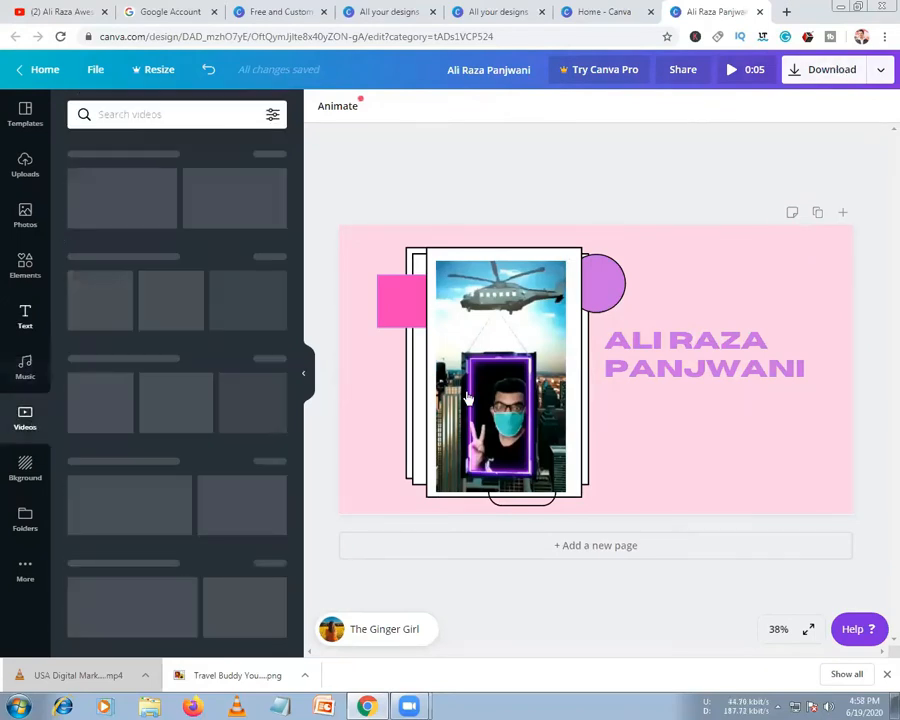
Replace the framed clip with the orange Backgrounds stock video, sized to fit the white frame
click(468, 395)
key(Delete)
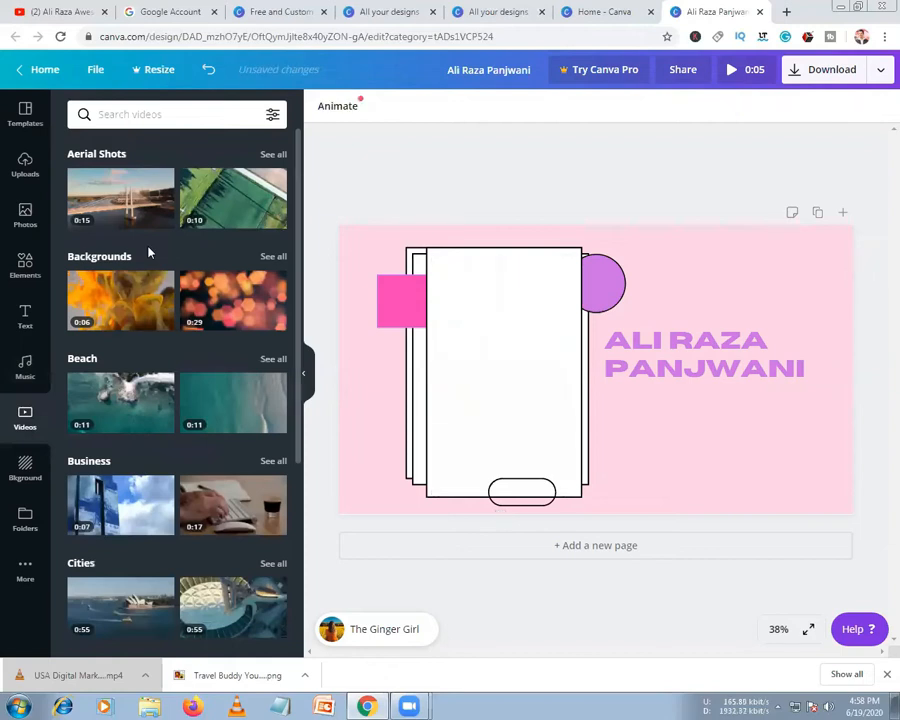
click(116, 312)
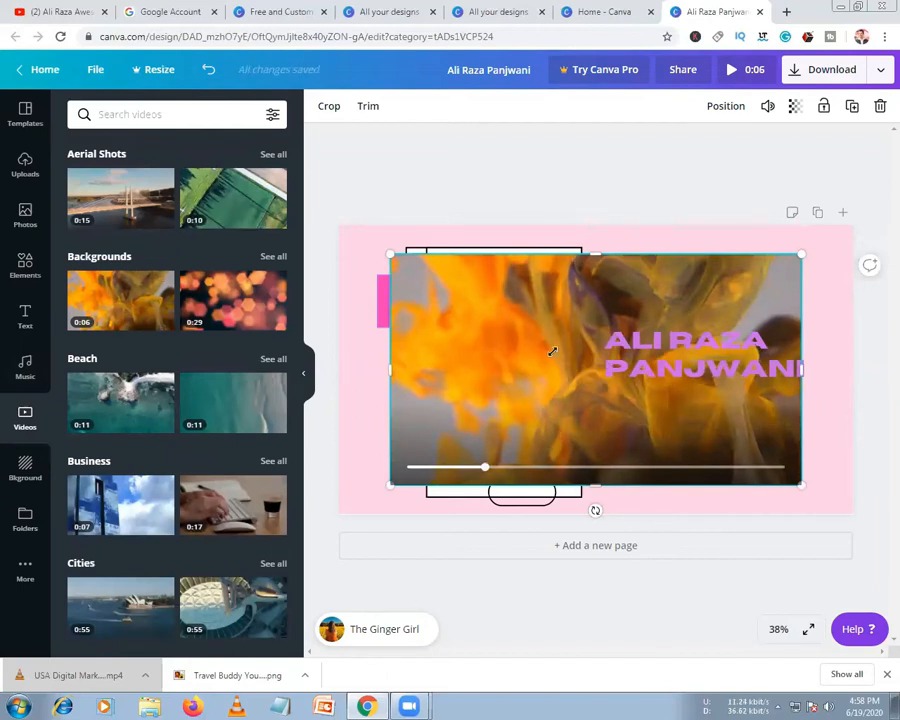
drag(552, 351, 552, 351)
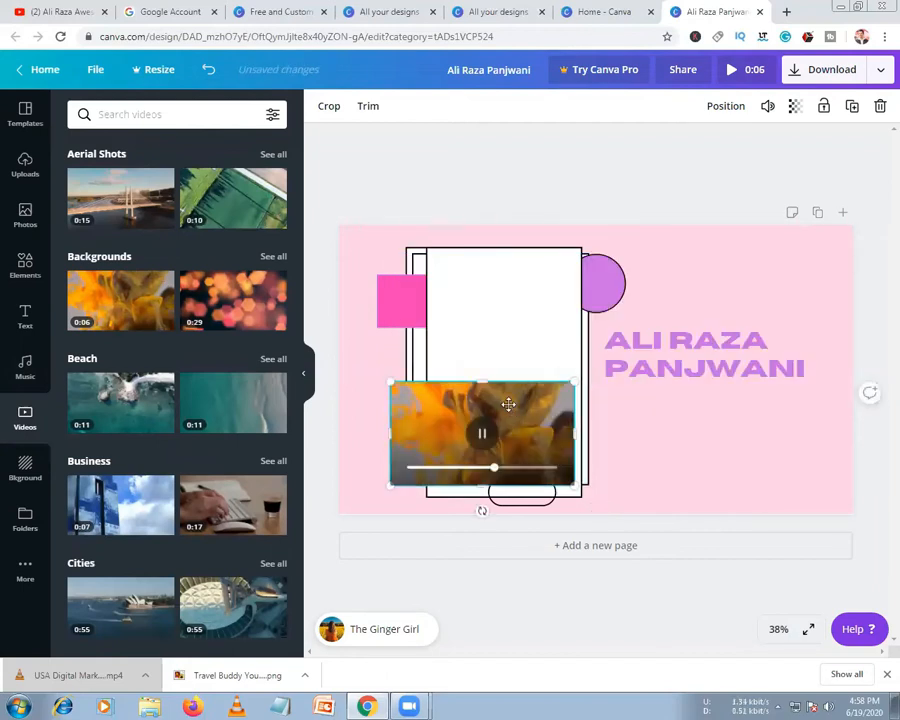
drag(508, 405, 516, 386)
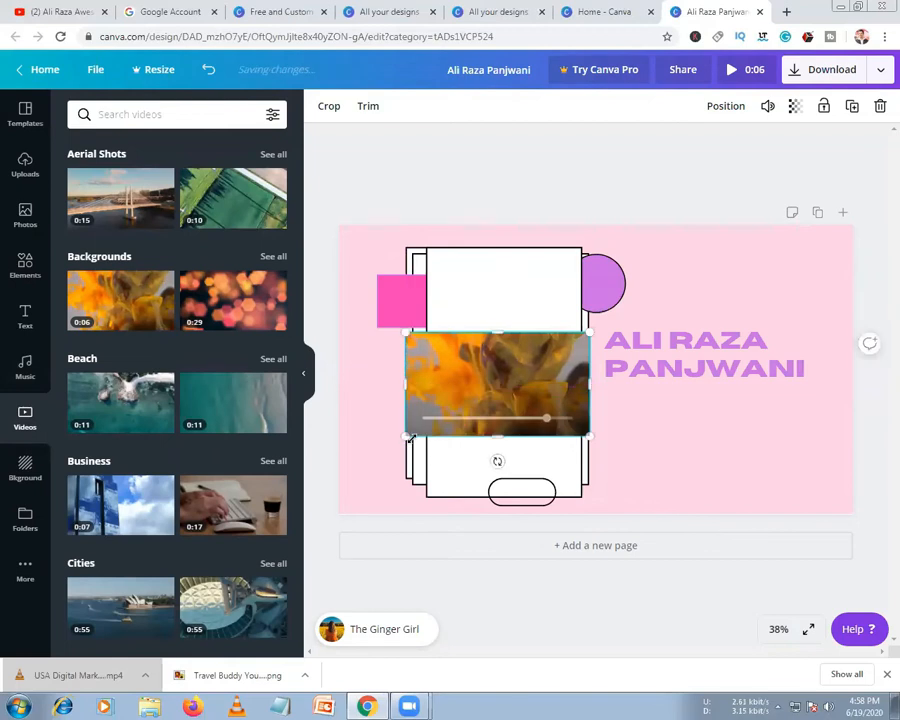
drag(425, 457, 404, 457)
Move the orange video up in the frame, tilt it about 76°, and preview the intro
click(392, 394)
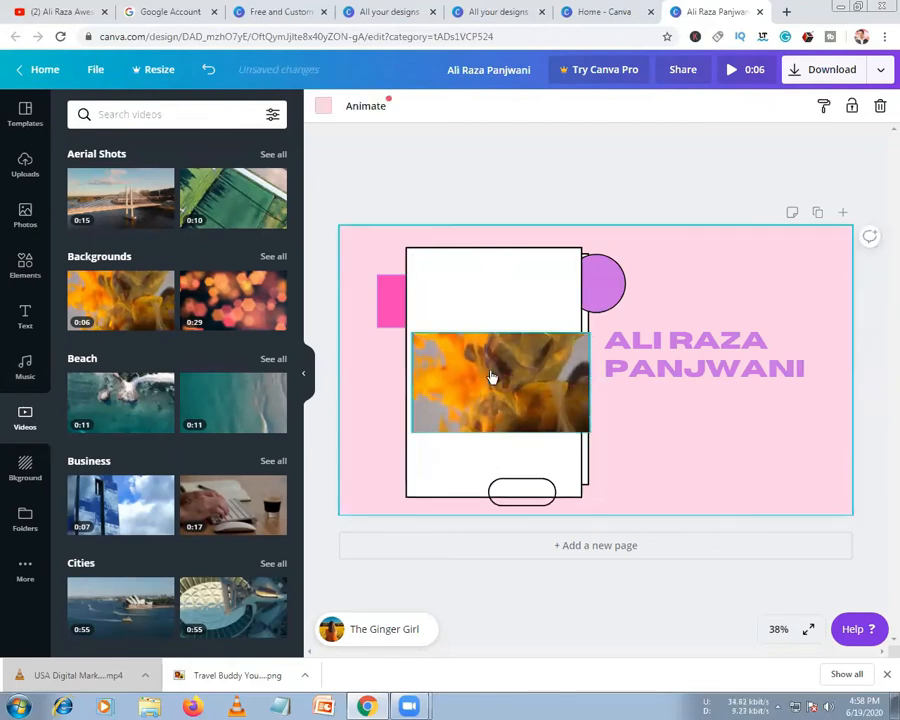
click(492, 378)
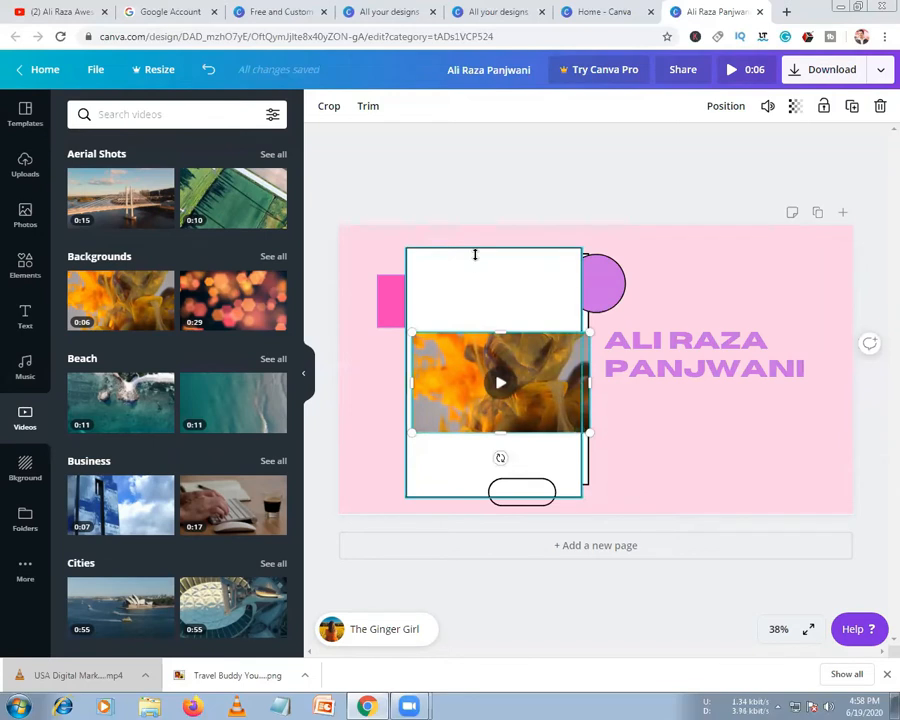
mouse_move(478, 369)
mouse_down()
mouse_move(472, 327)
mouse_move(466, 352)
mouse_up()
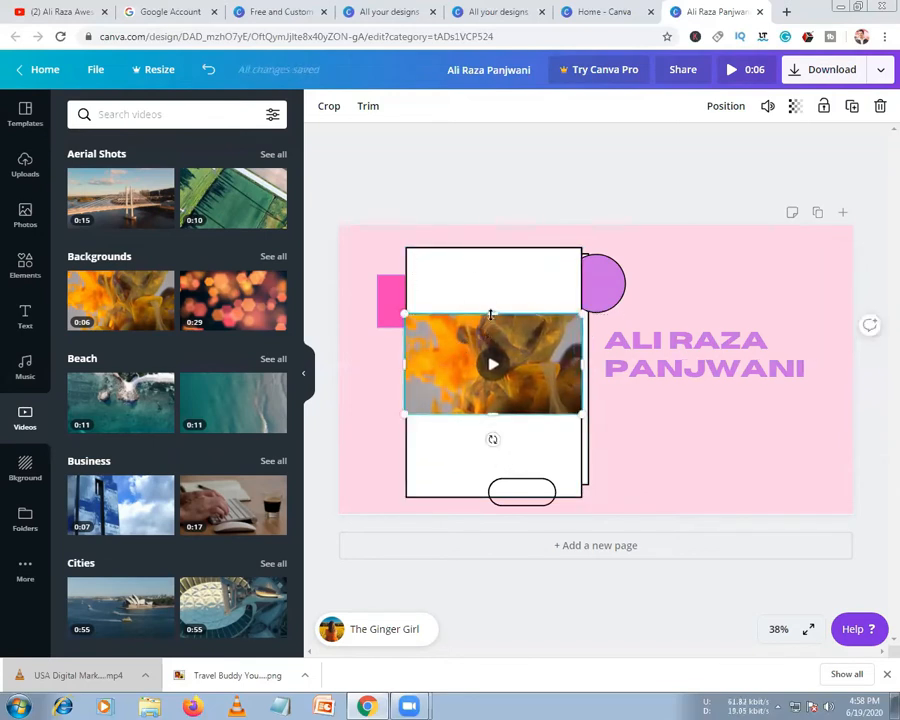
drag(492, 439, 454, 364)
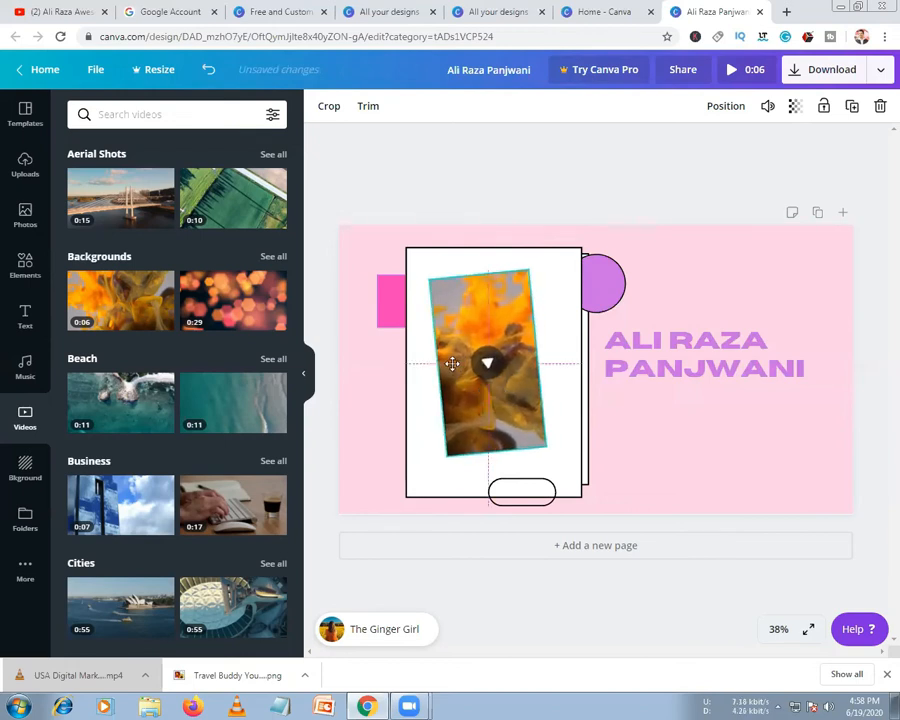
click(565, 390)
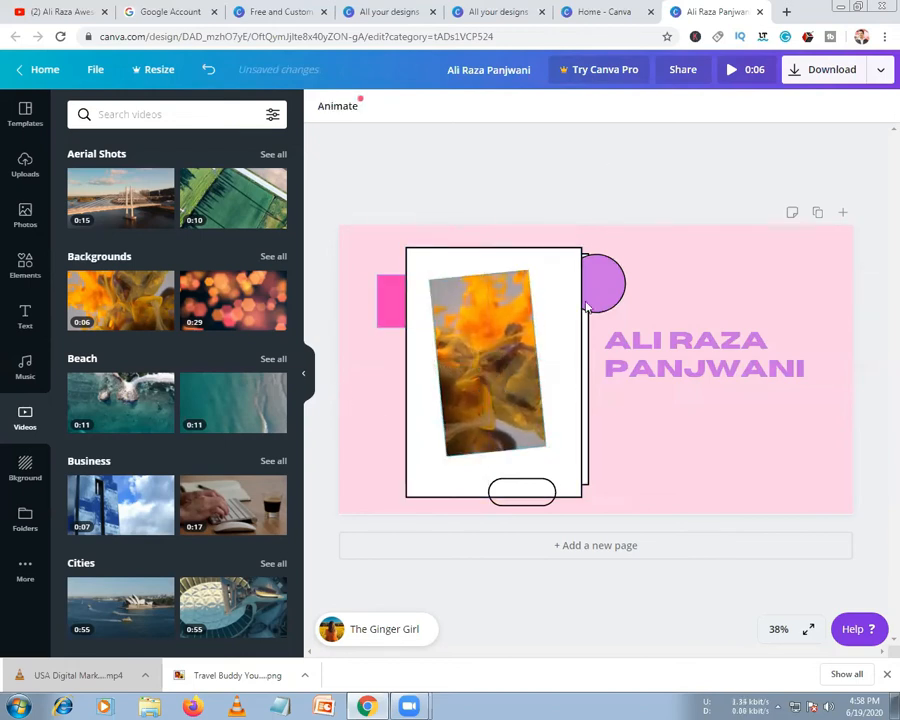
click(741, 71)
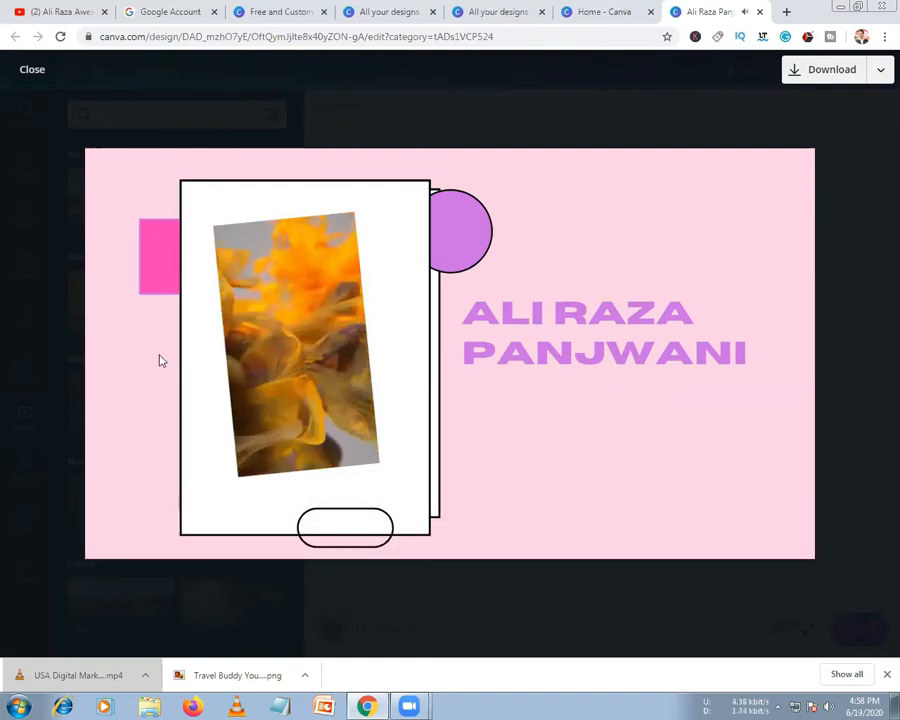
key(Escape)
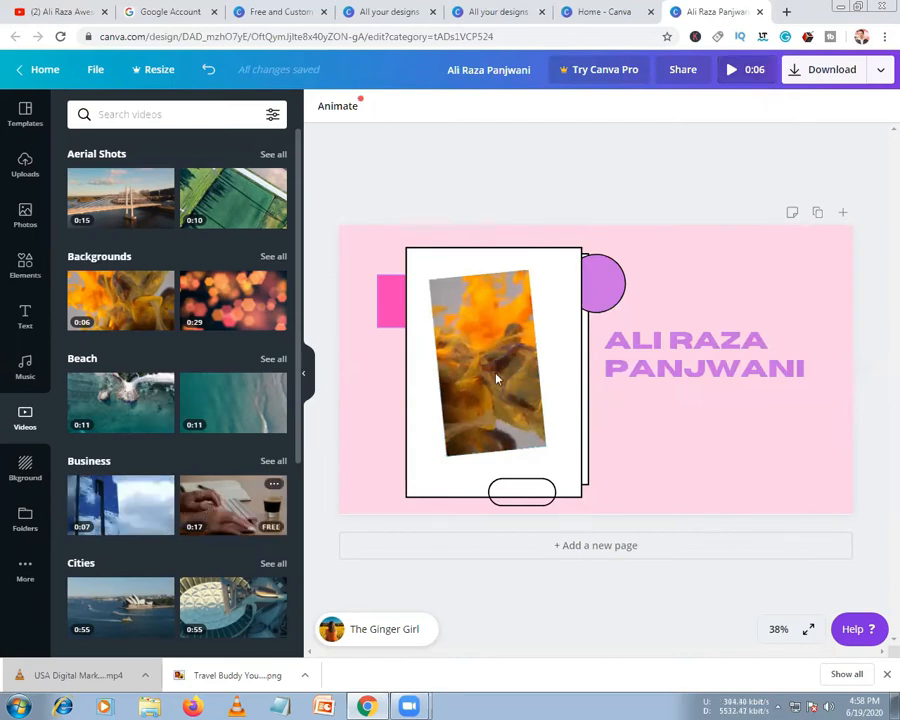
Add the Business typing-on-keyboard video and preview the now 0:17 intro
click(546, 127)
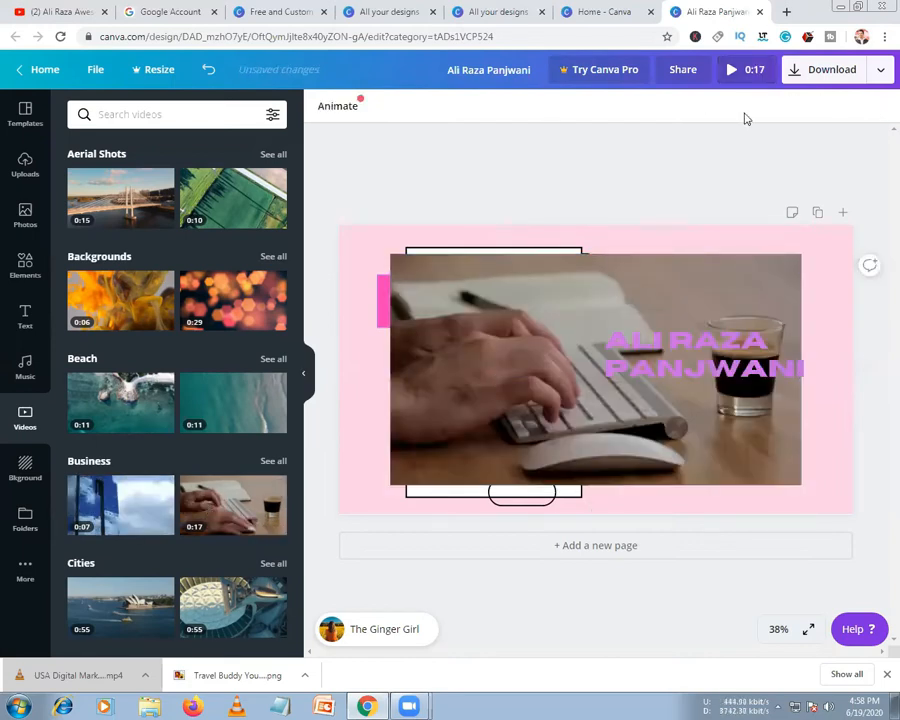
click(730, 71)
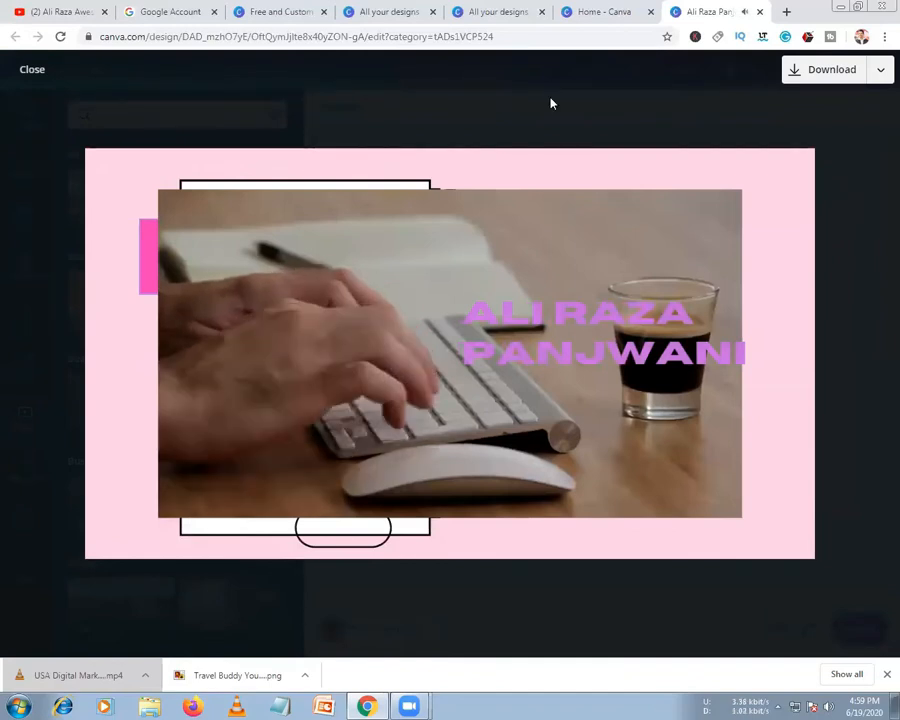
click(32, 70)
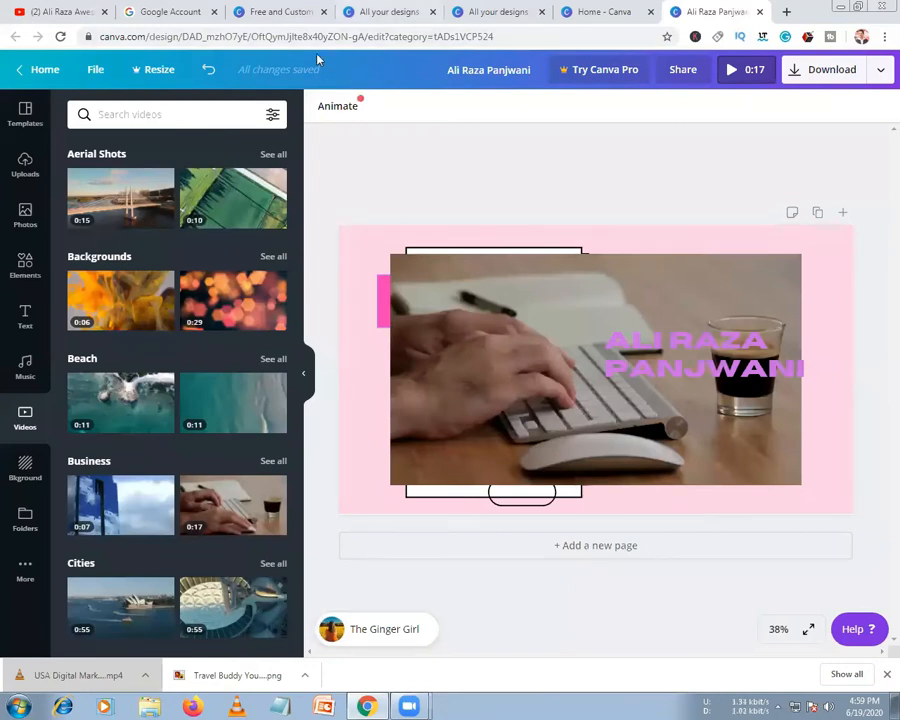
key(ctrl+3)
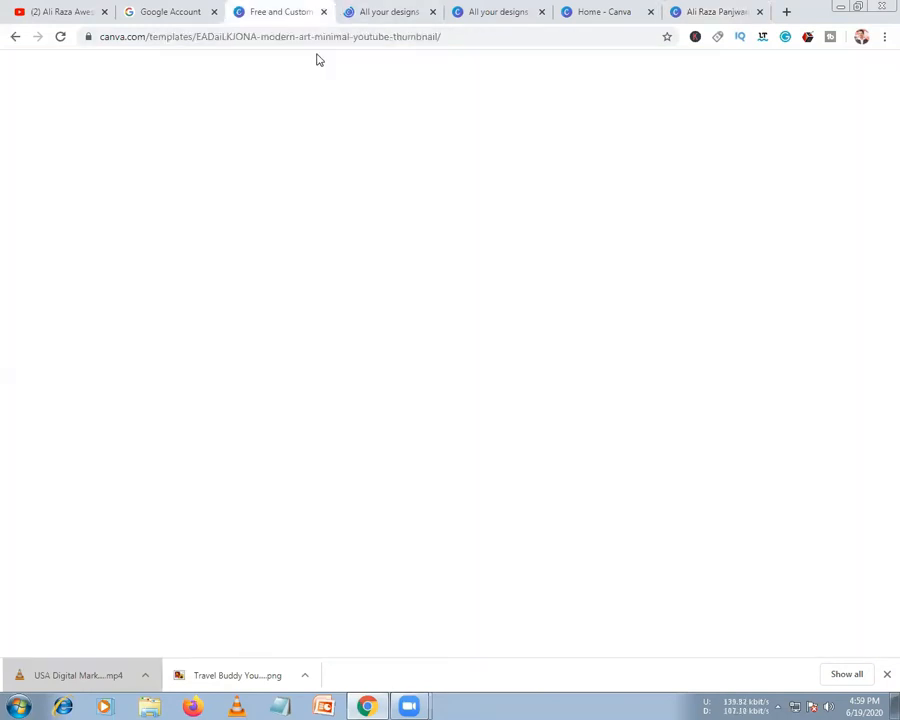
Close the design editor, Canva Home and duplicate All your designs tabs
key(ctrl+7)
key(ctrl+w)
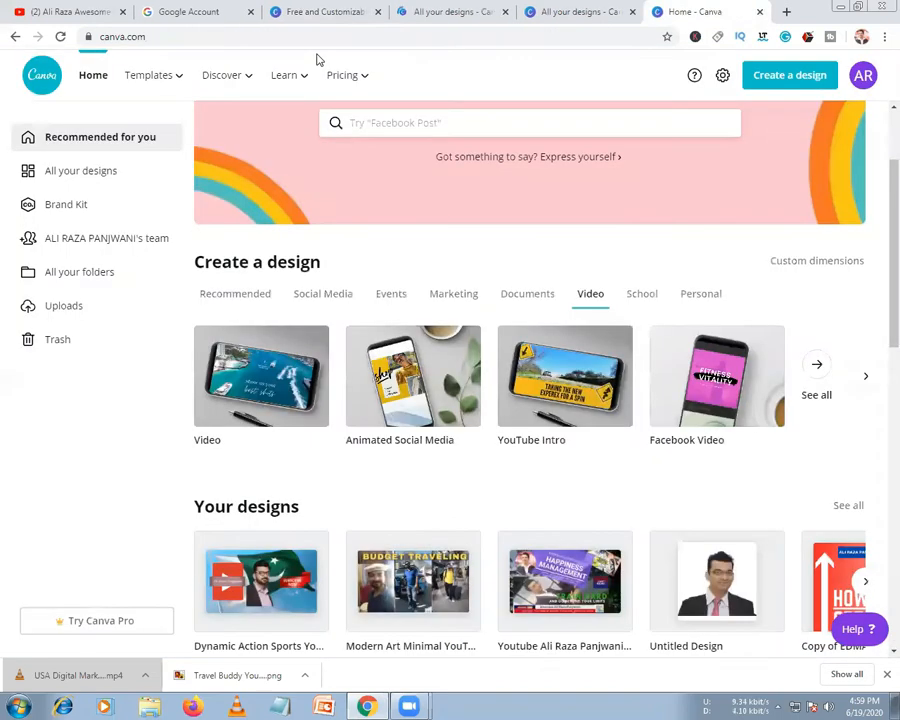
key(ctrl+w)
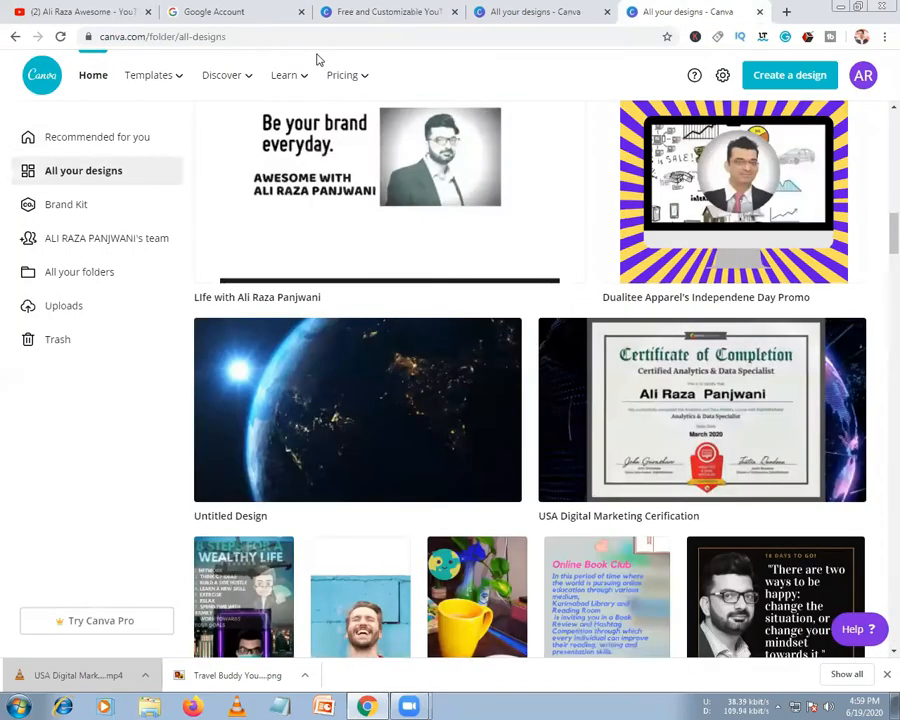
key(ctrl+w)
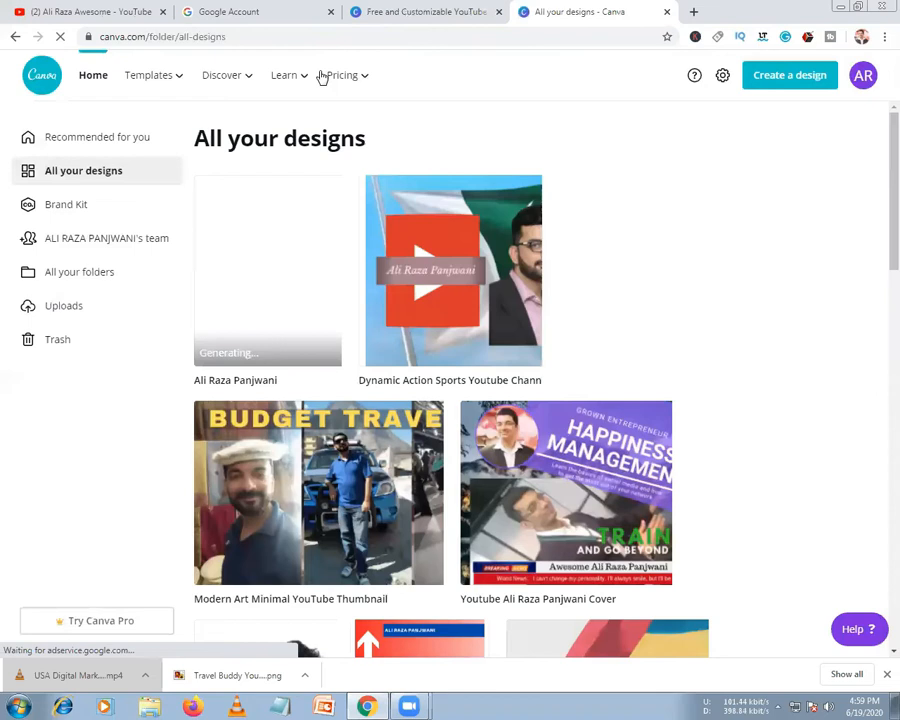
mouse_move(322, 76)
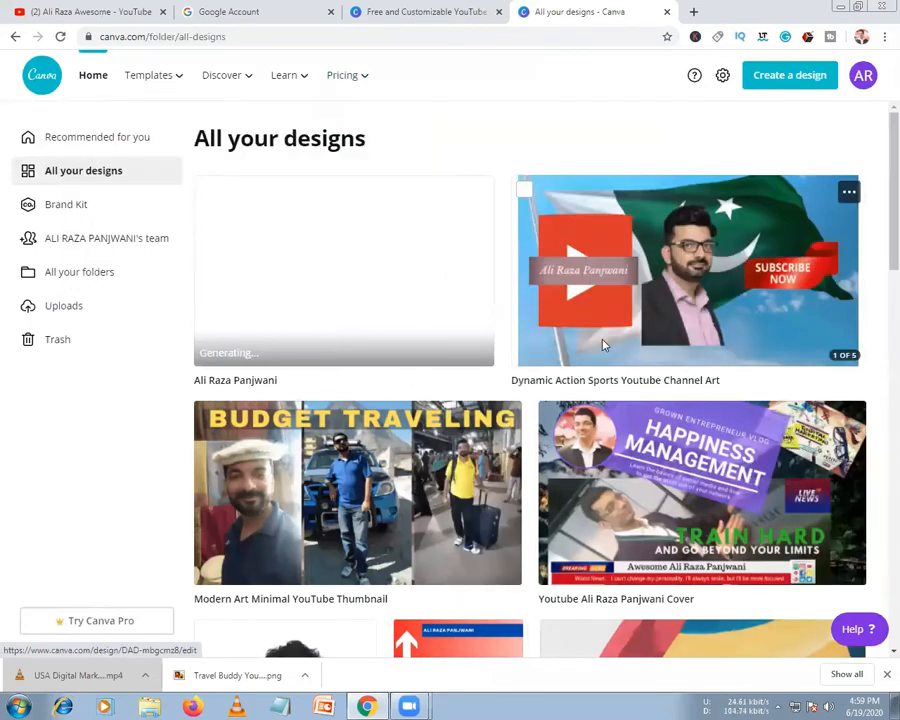
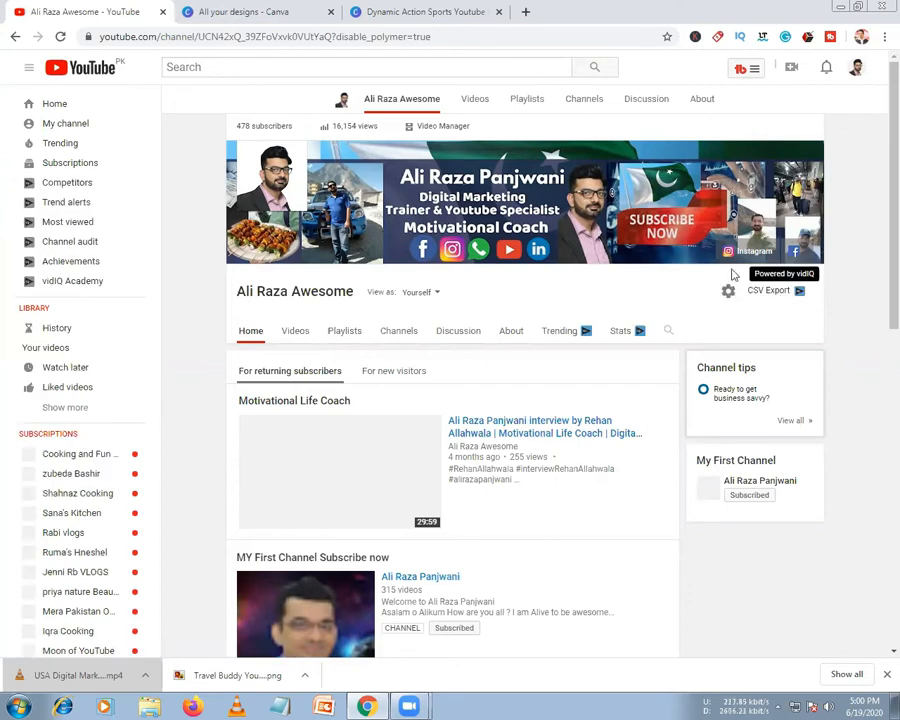
Open the Channel settings dialog from the gear beside the channel name, dismissing a blank first window
scroll(737, 285, down, 1)
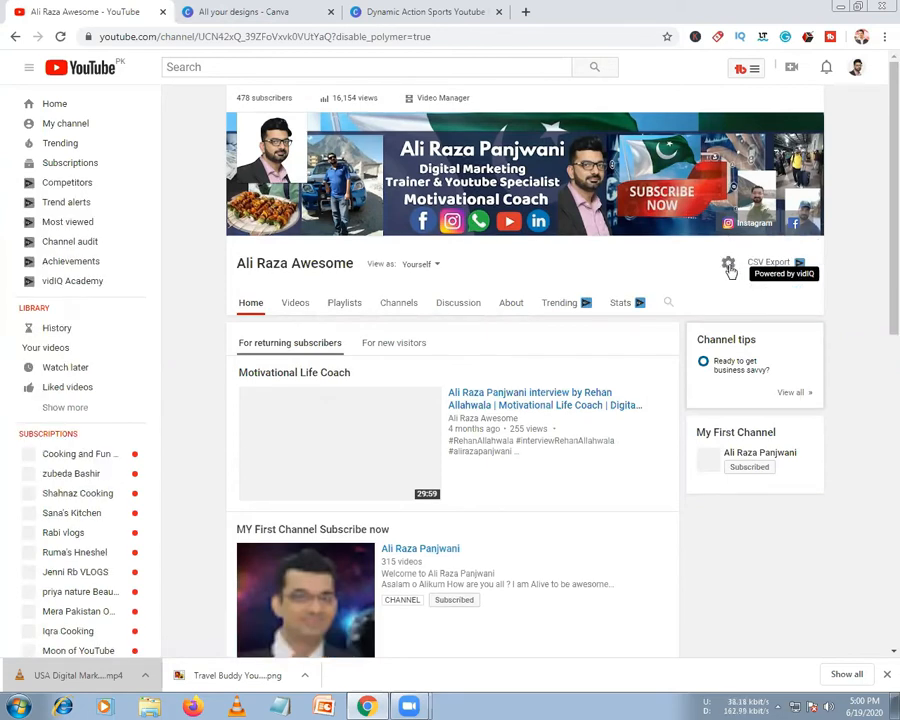
click(729, 268)
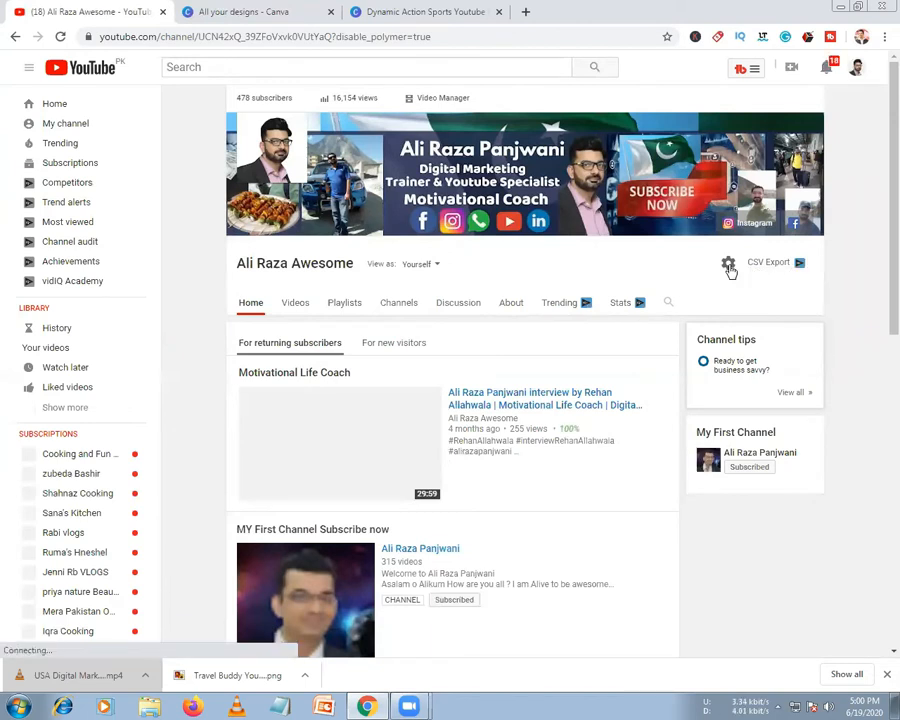
click(729, 265)
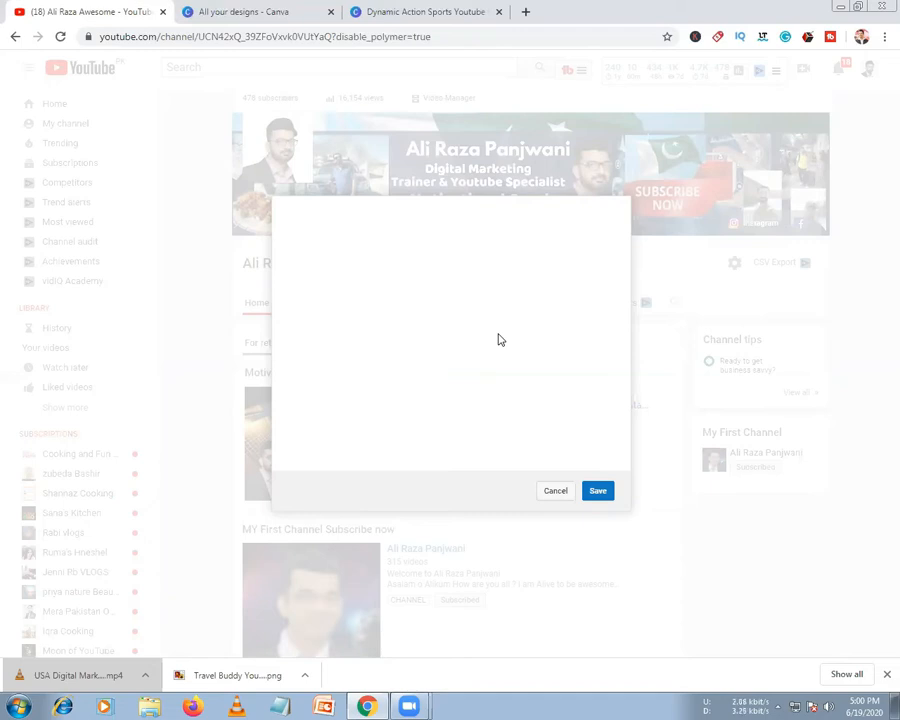
click(555, 491)
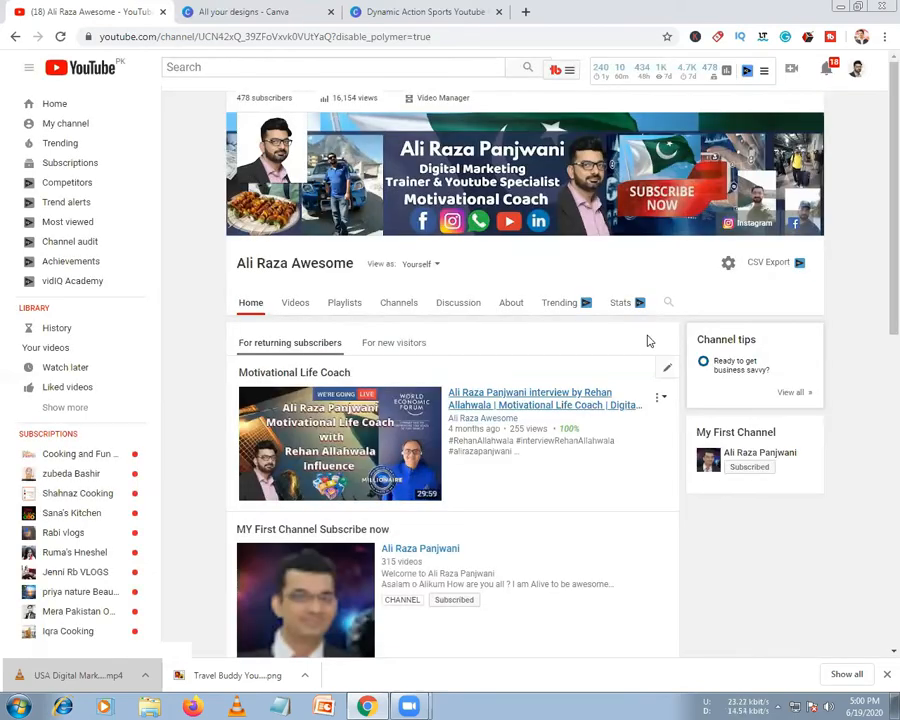
click(729, 265)
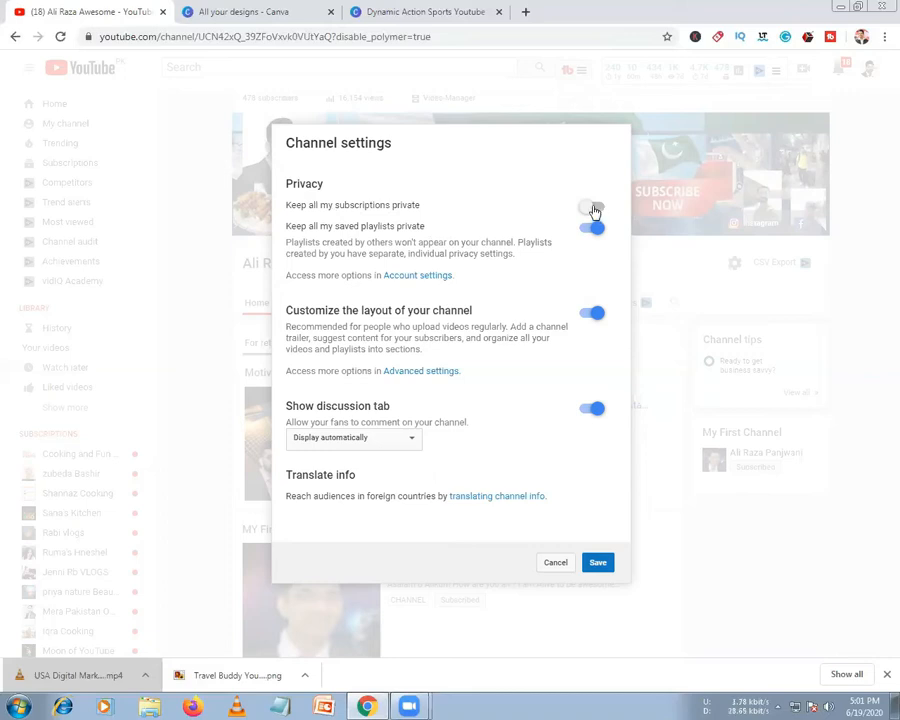
Turn on 'Keep all my subscriptions private', leave the discussion display unchanged, and save
click(594, 208)
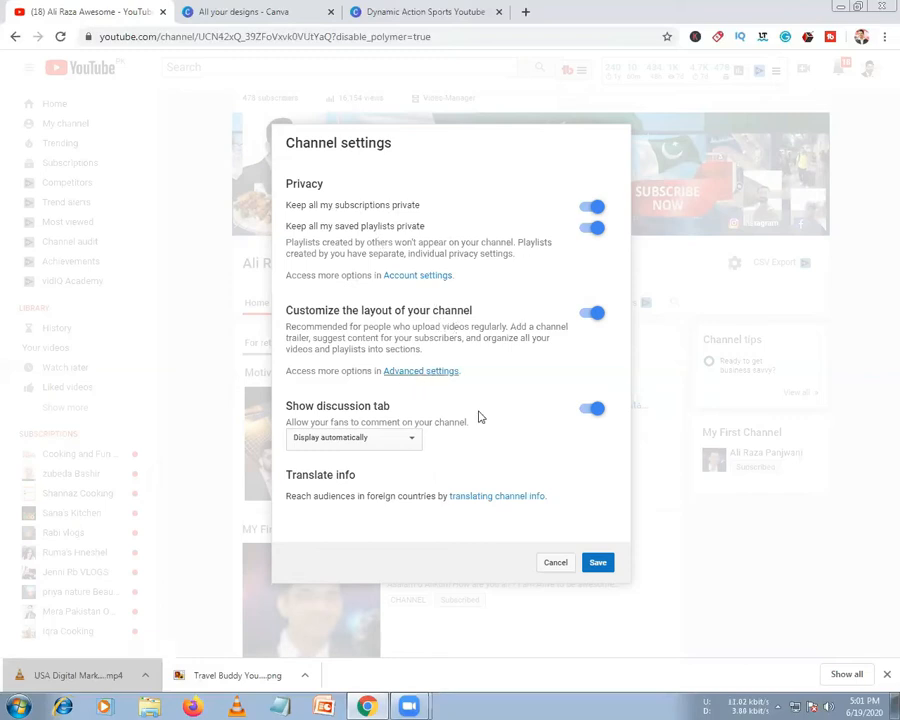
click(397, 438)
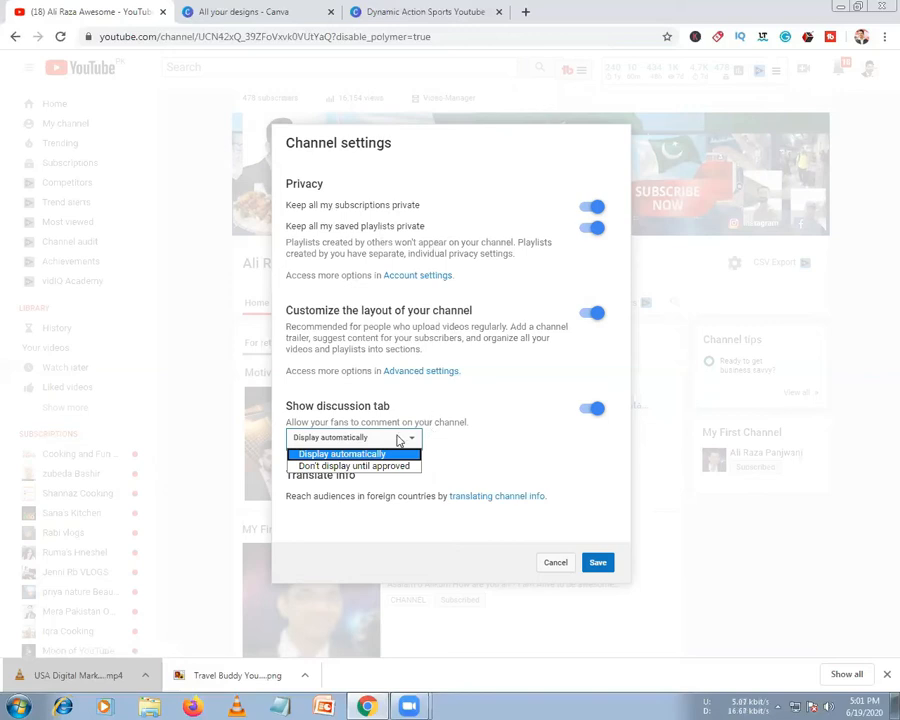
click(449, 440)
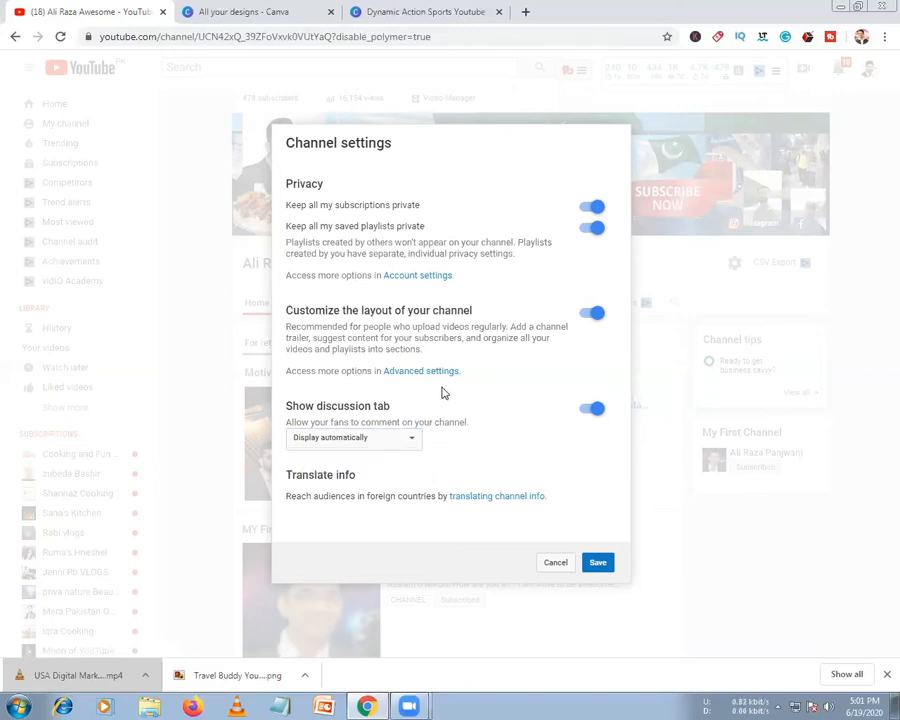
click(600, 566)
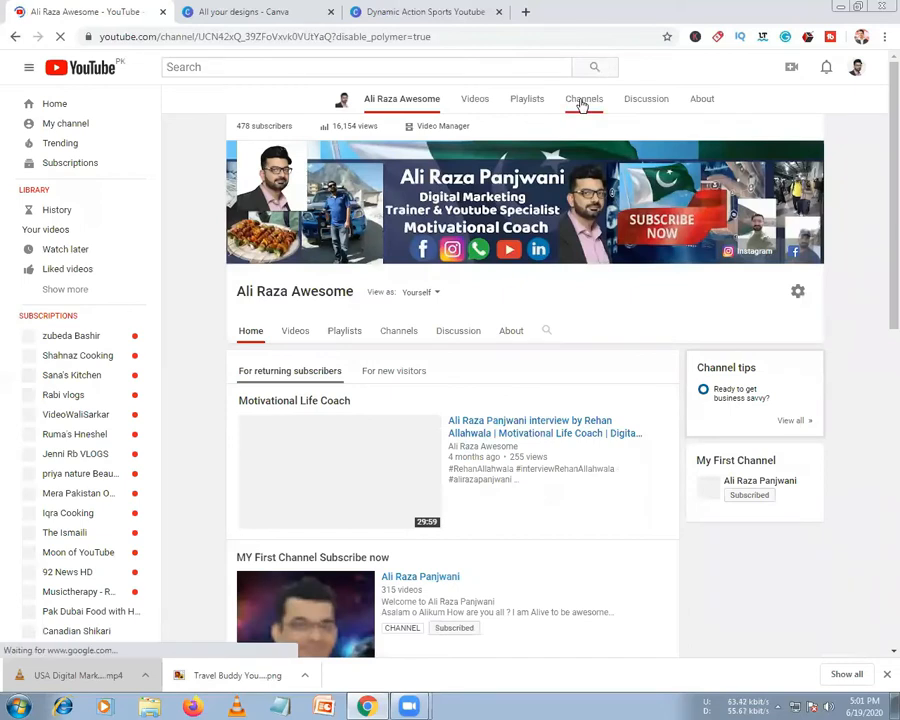
click(582, 106)
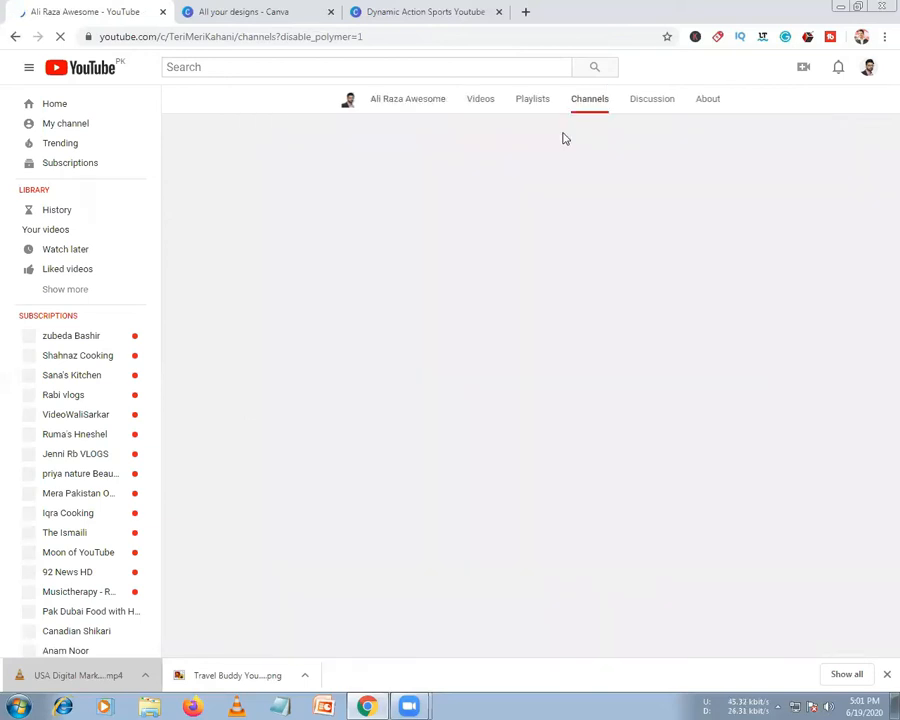
click(60, 104)
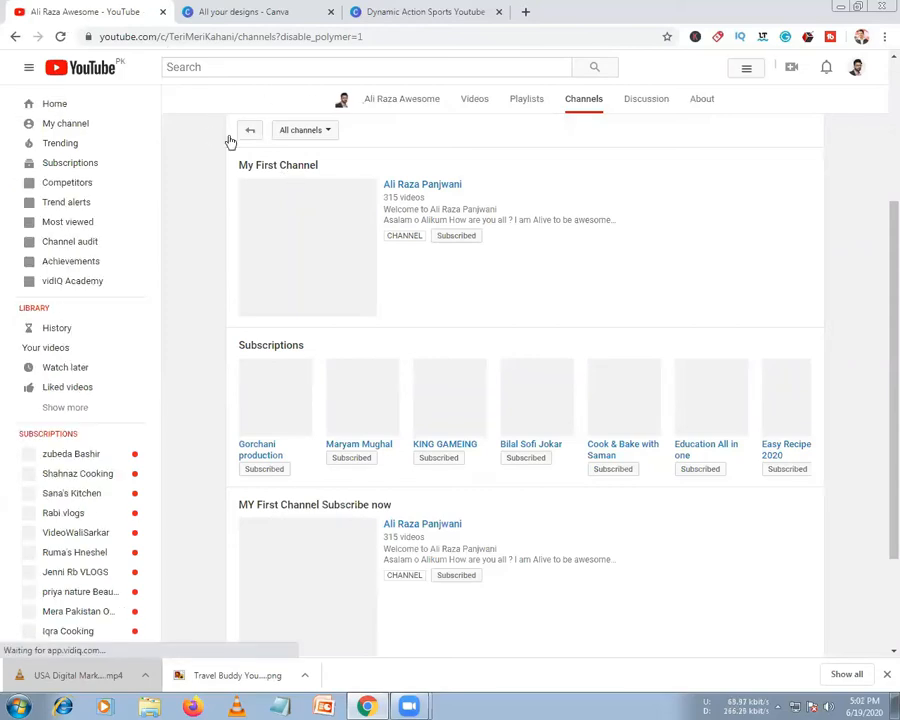
click(14, 36)
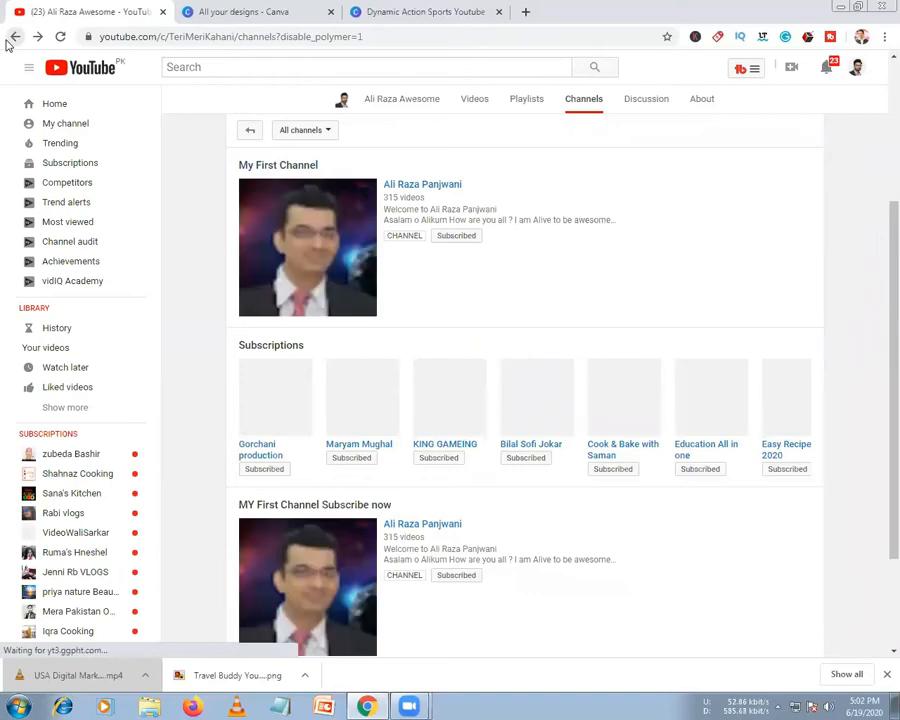
click(12, 38)
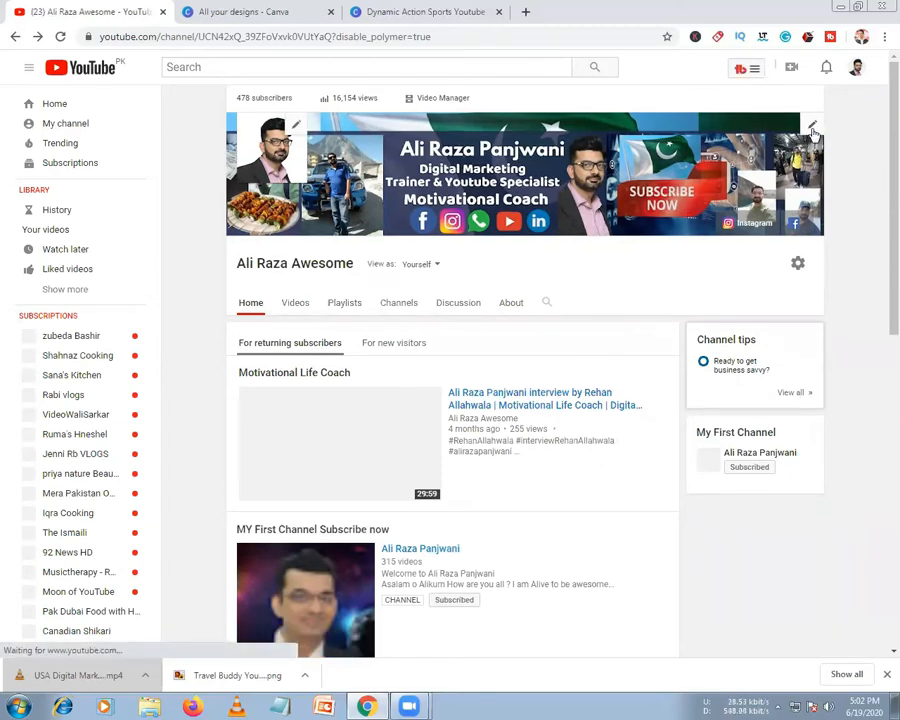
Choose 'Edit channel art' from the banner's pencil menu to start replacing the banner image
click(814, 131)
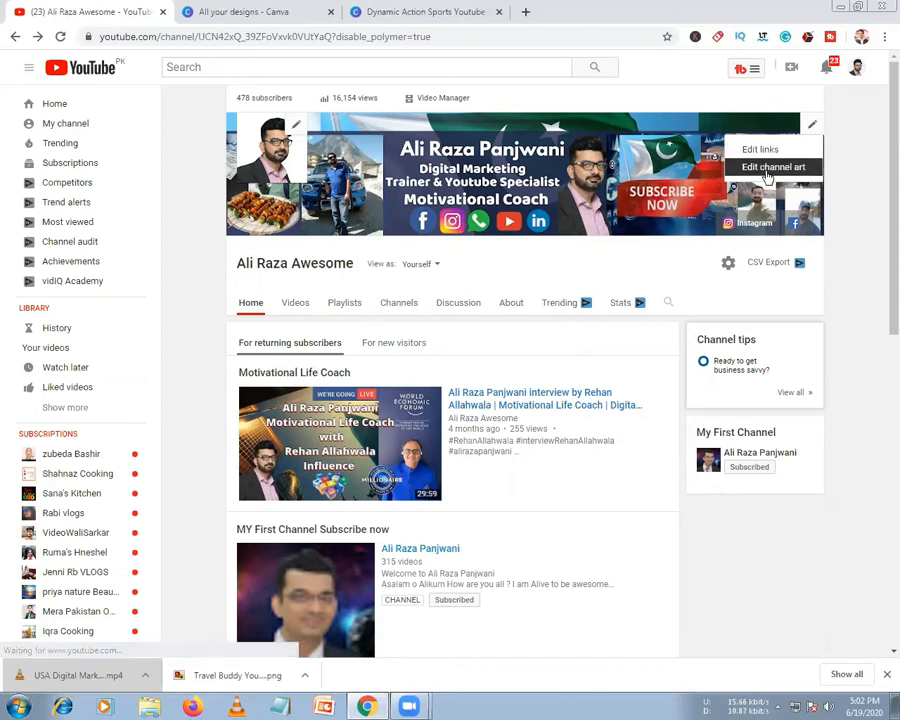
click(768, 167)
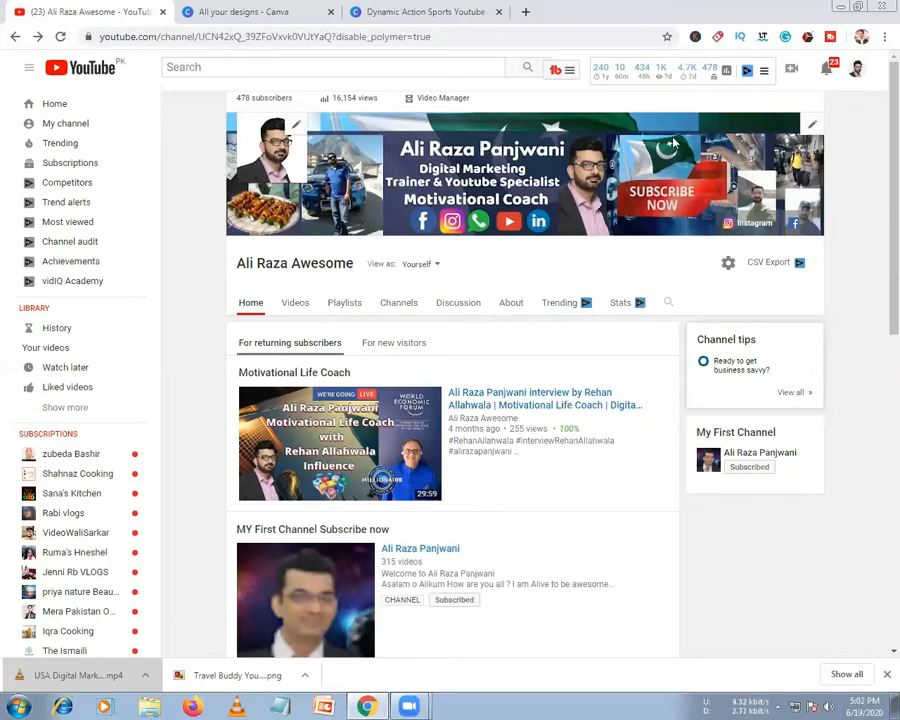
click(811, 127)
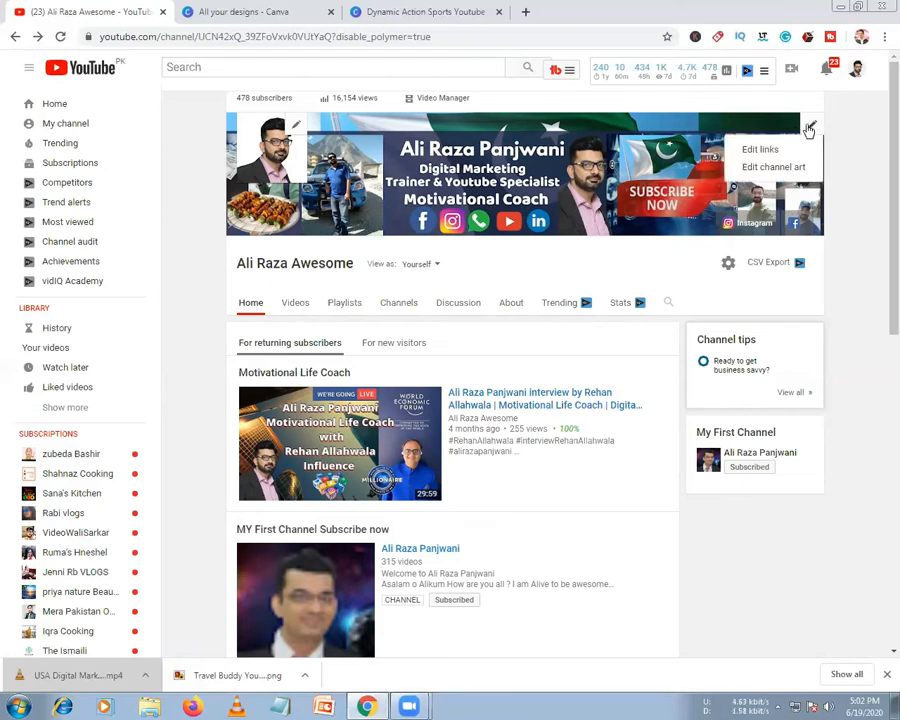
click(778, 168)
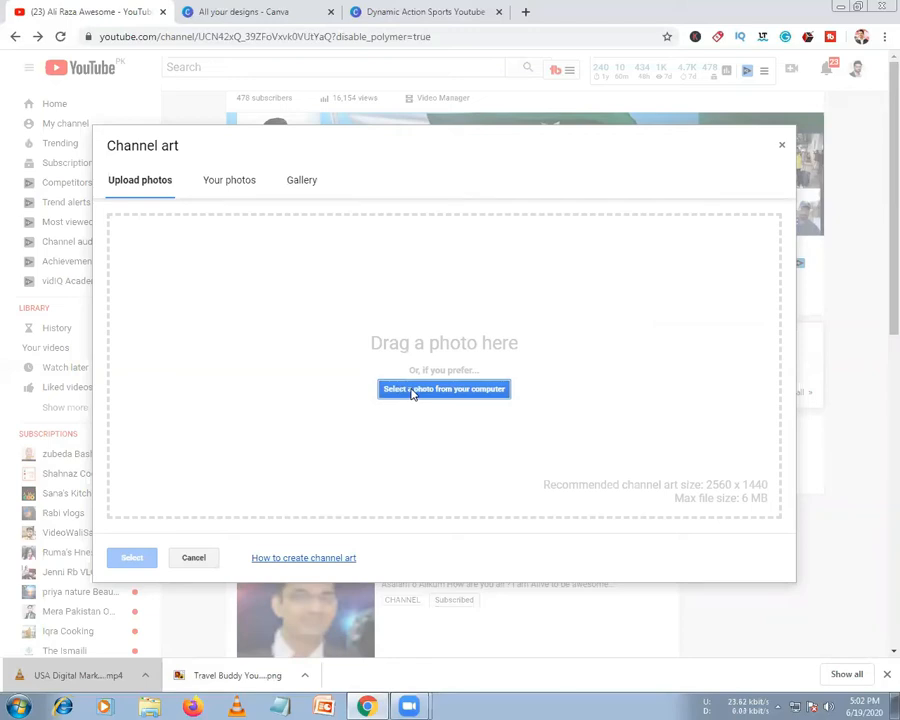
Look through the Channel art sources: computer upload, Your photos and the stock gallery
click(412, 391)
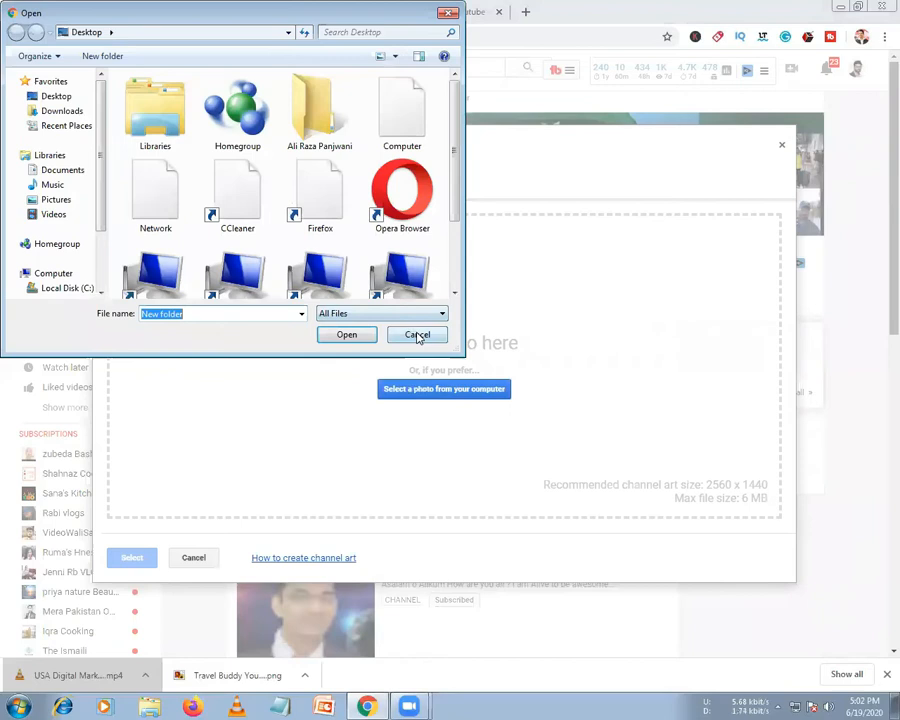
click(419, 334)
click(217, 183)
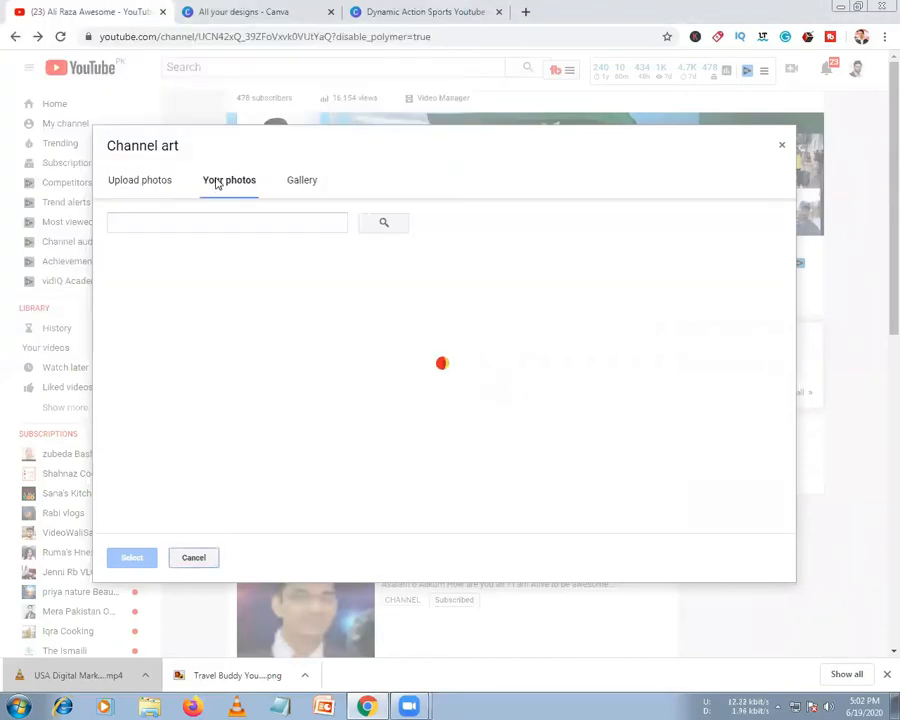
click(322, 299)
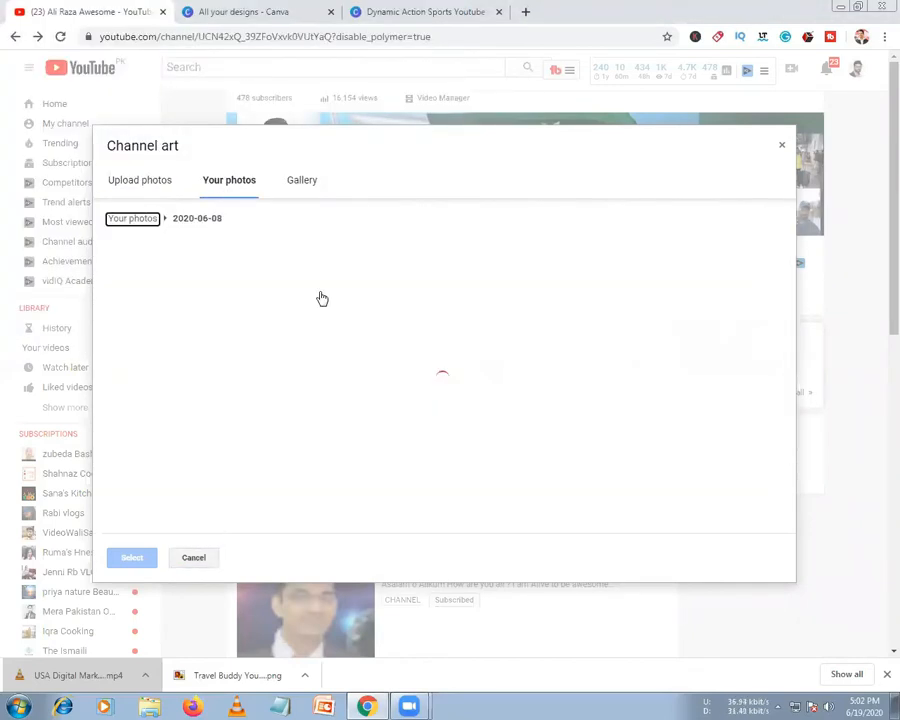
click(302, 181)
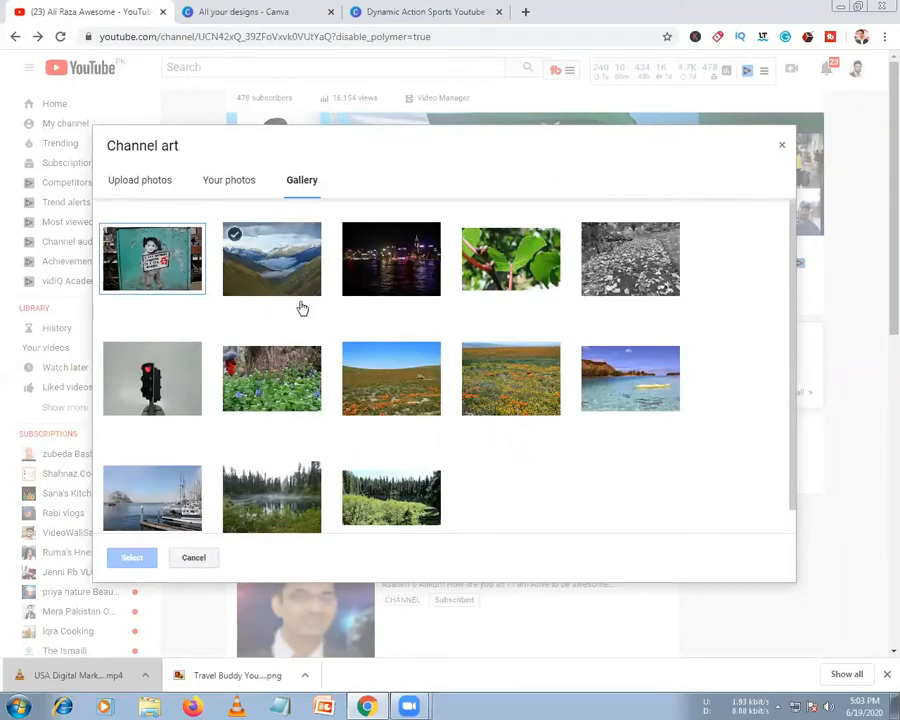
scroll(302, 312, down, 1)
scroll(290, 322, down, 3)
scroll(260, 200, up, 2)
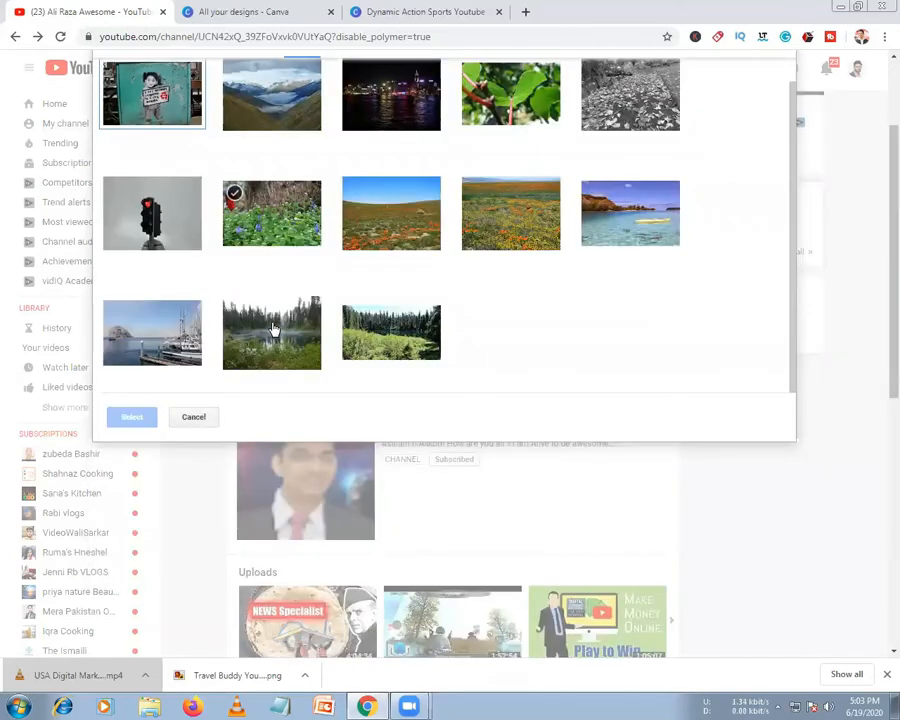
scroll(248, 150, down, 1)
scroll(245, 190, up, 3)
click(228, 180)
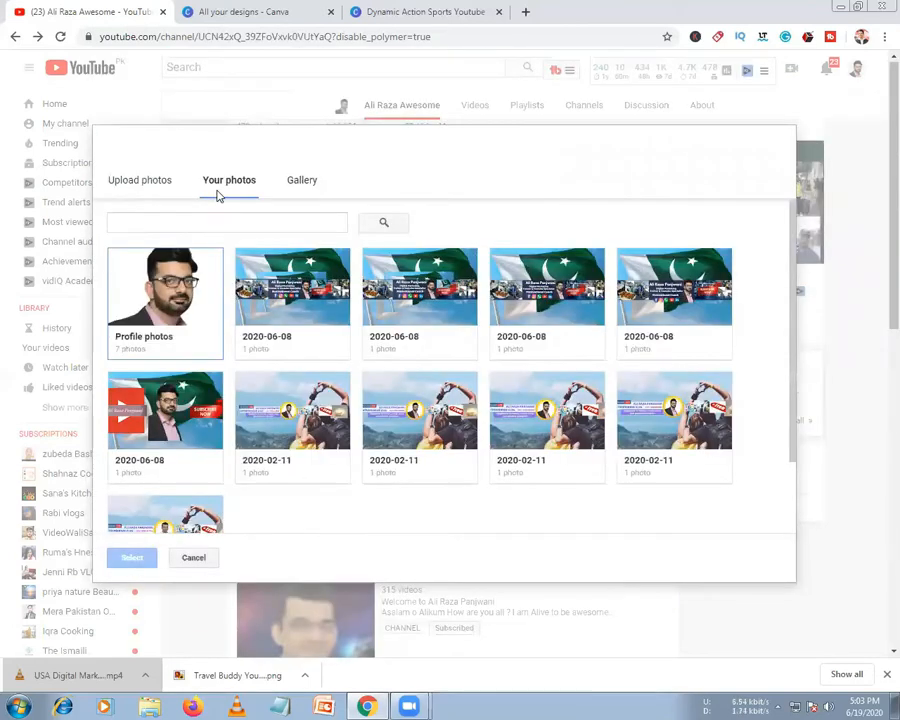
click(131, 184)
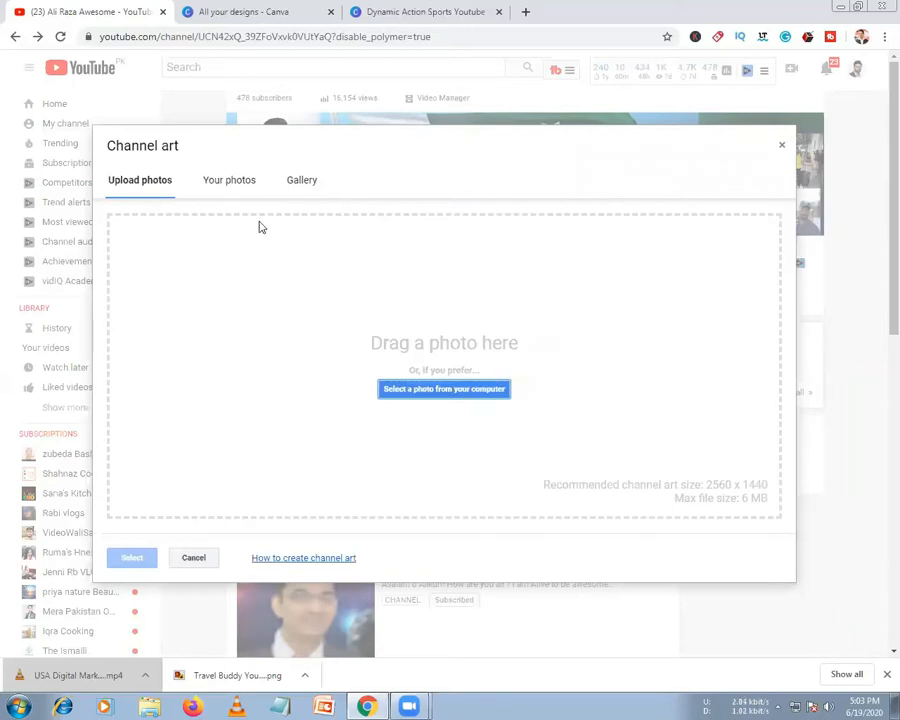
click(227, 181)
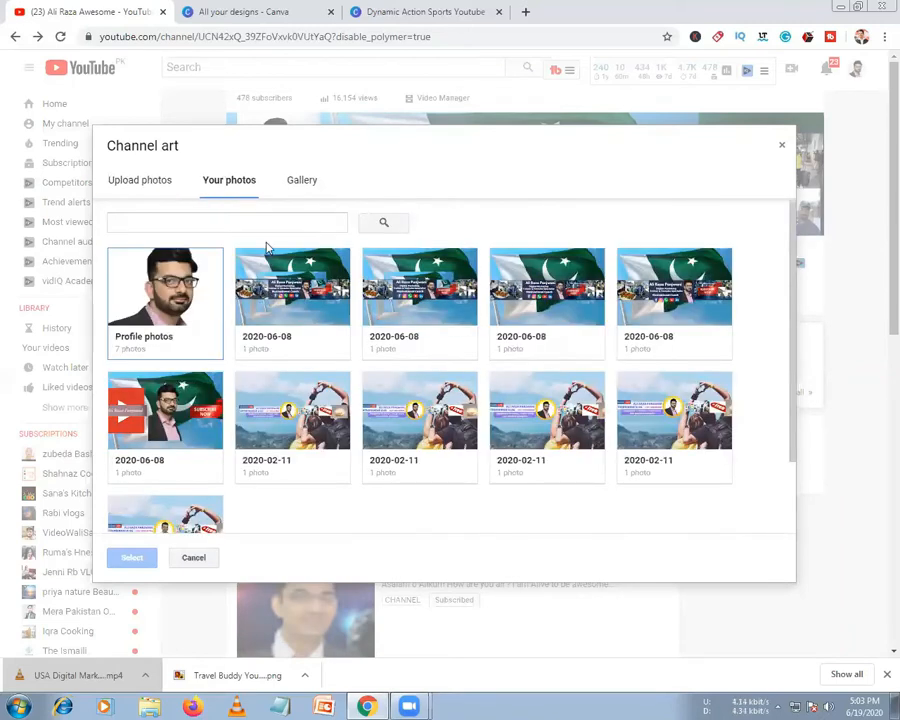
Pick the banner image from the 2020-06-08 album, adjust its crop, and select it
click(286, 289)
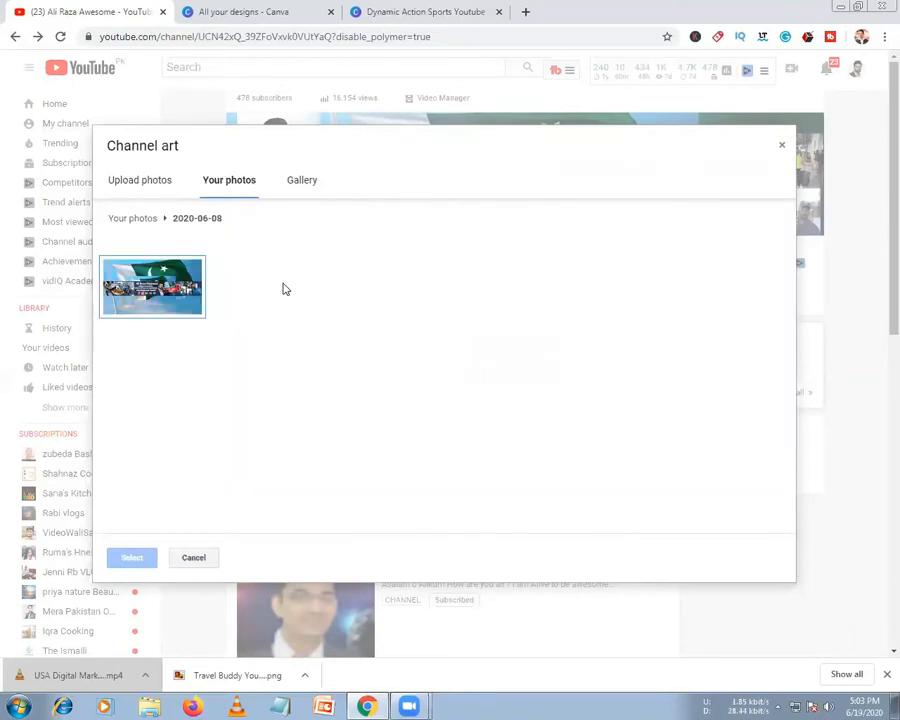
click(147, 295)
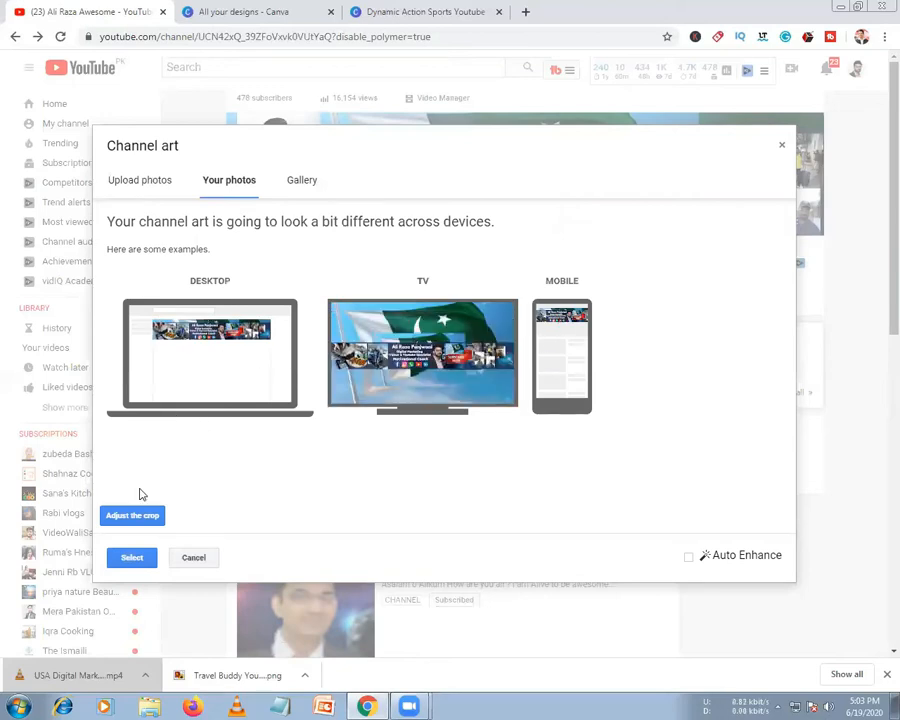
click(123, 517)
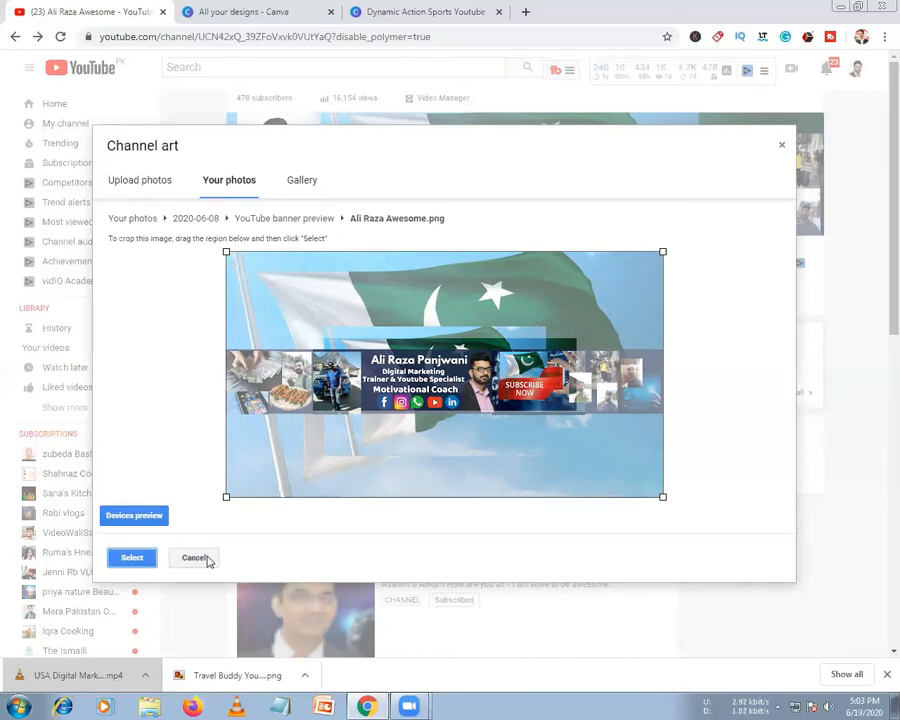
click(143, 562)
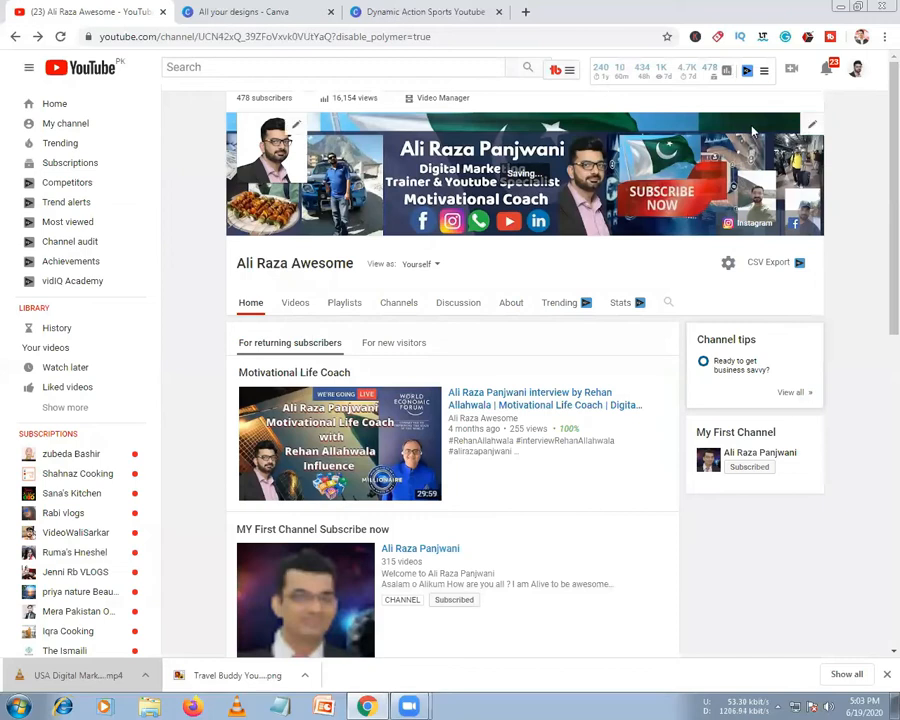
Choose to edit the channel links from the banner menu, reaching the About tab's links
click(810, 125)
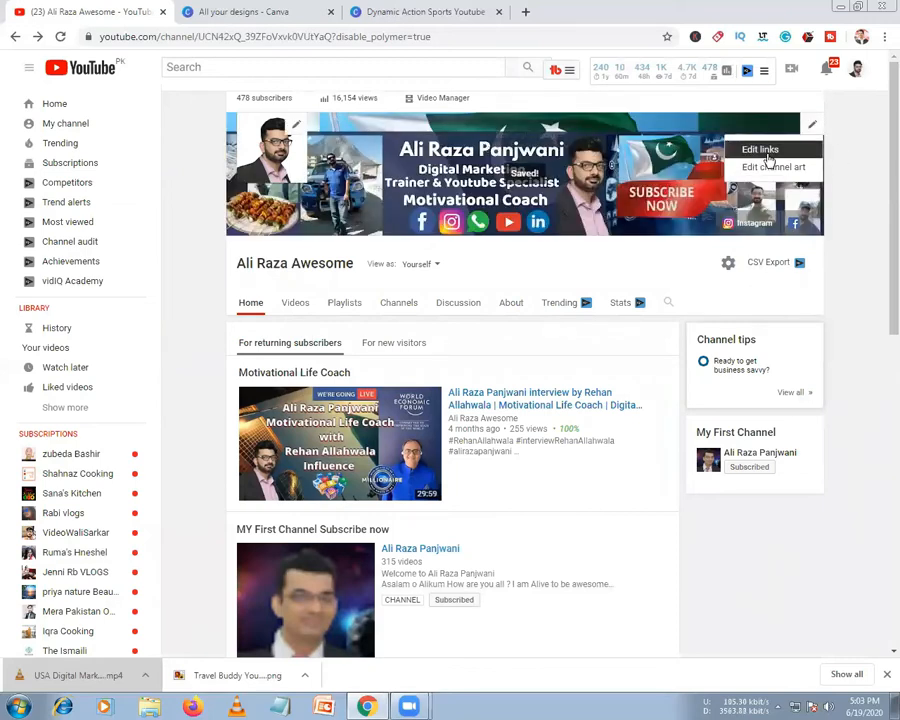
click(768, 154)
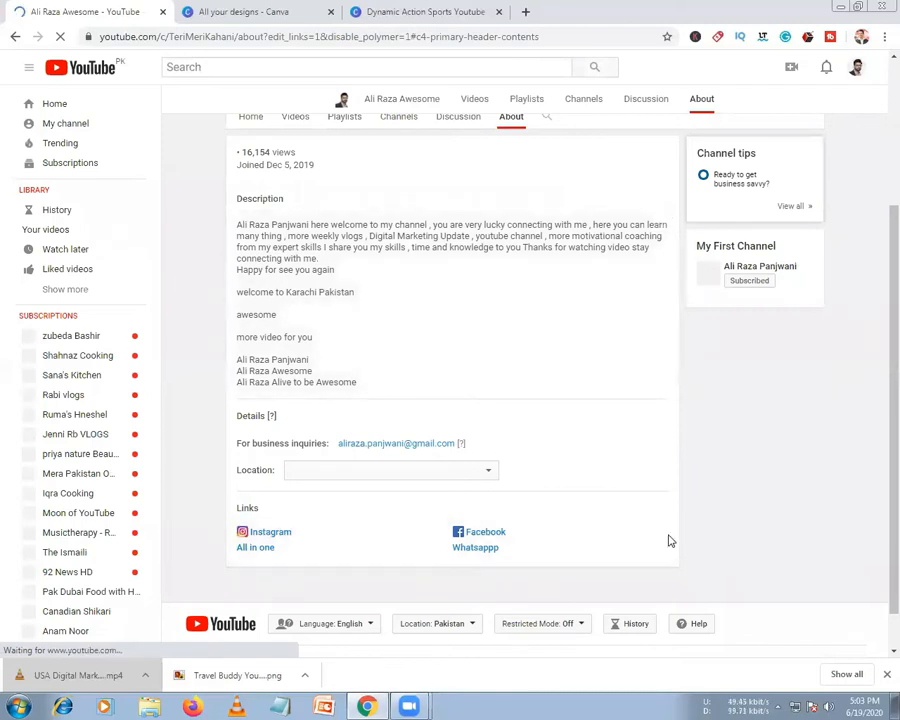
scroll(323, 307, up, 2)
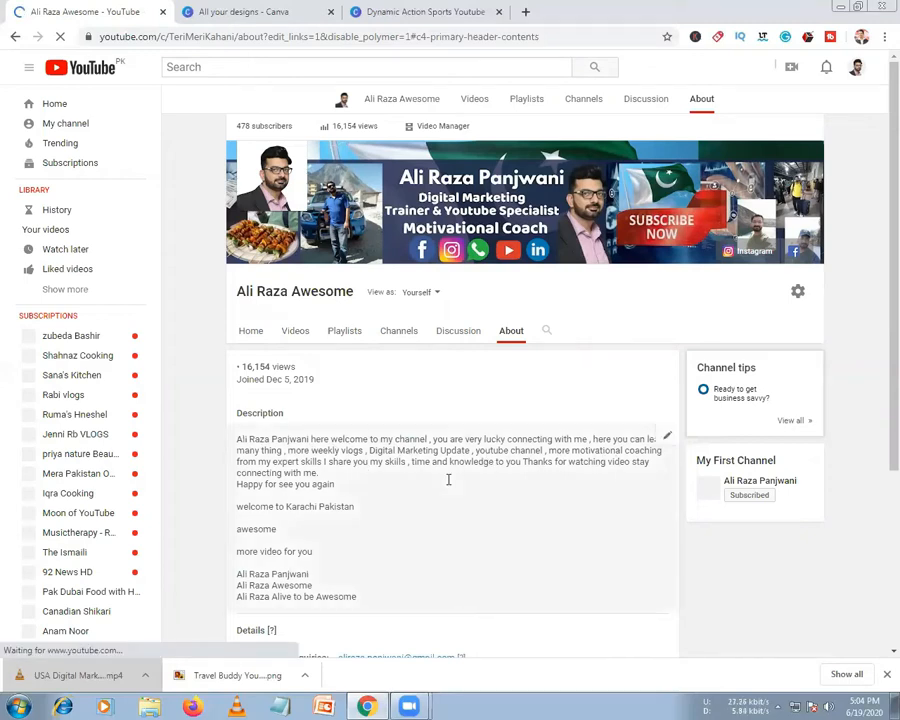
scroll(617, 386, down, 1)
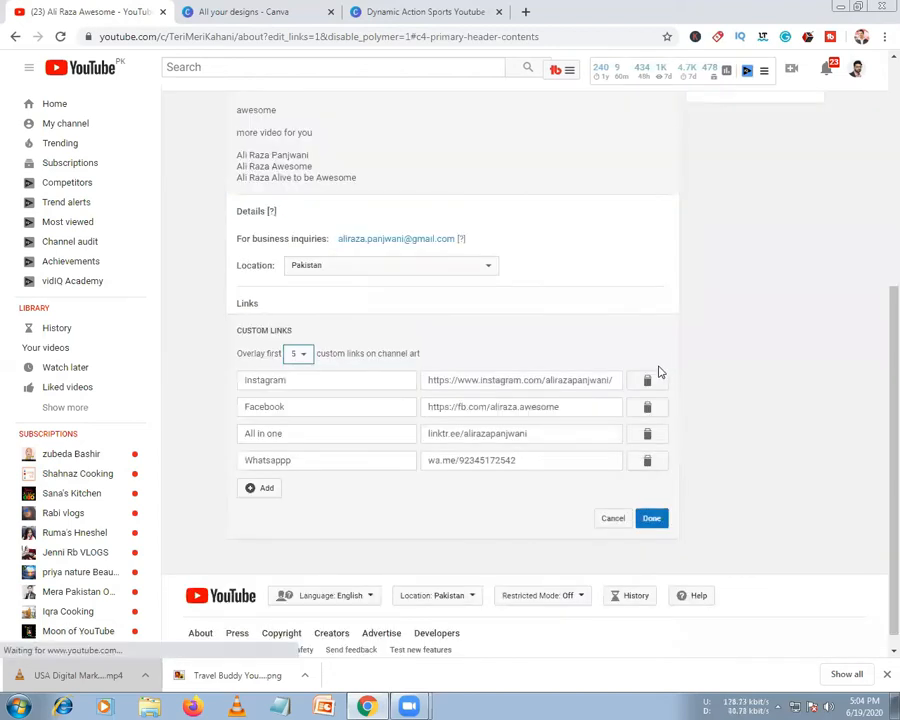
Open the channel description for editing, scroll through it, and cancel without changes
scroll(347, 296, up, 5)
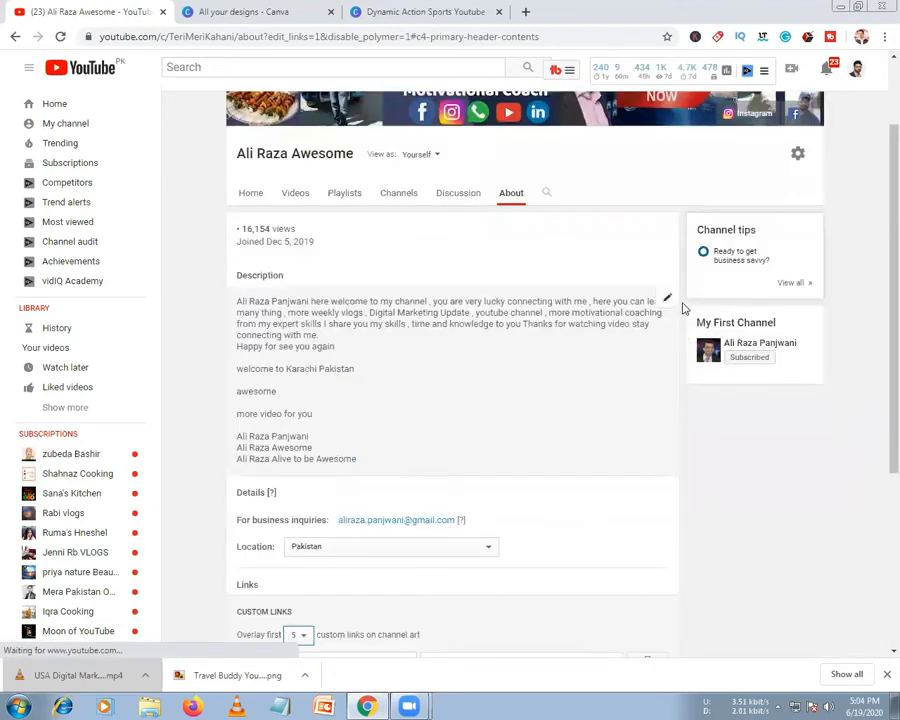
scroll(662, 306, down, 1)
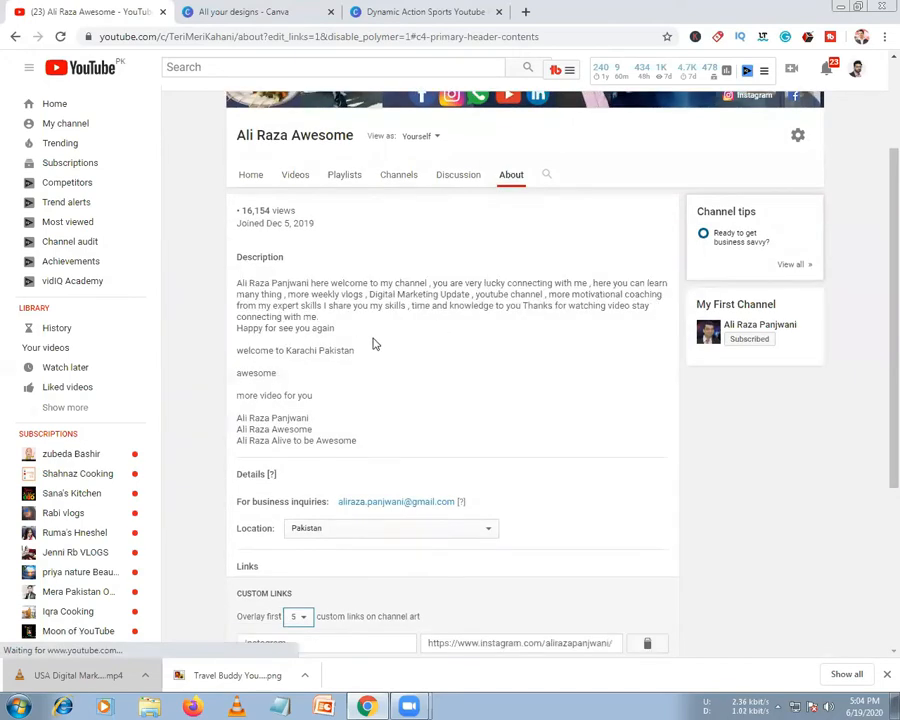
click(658, 294)
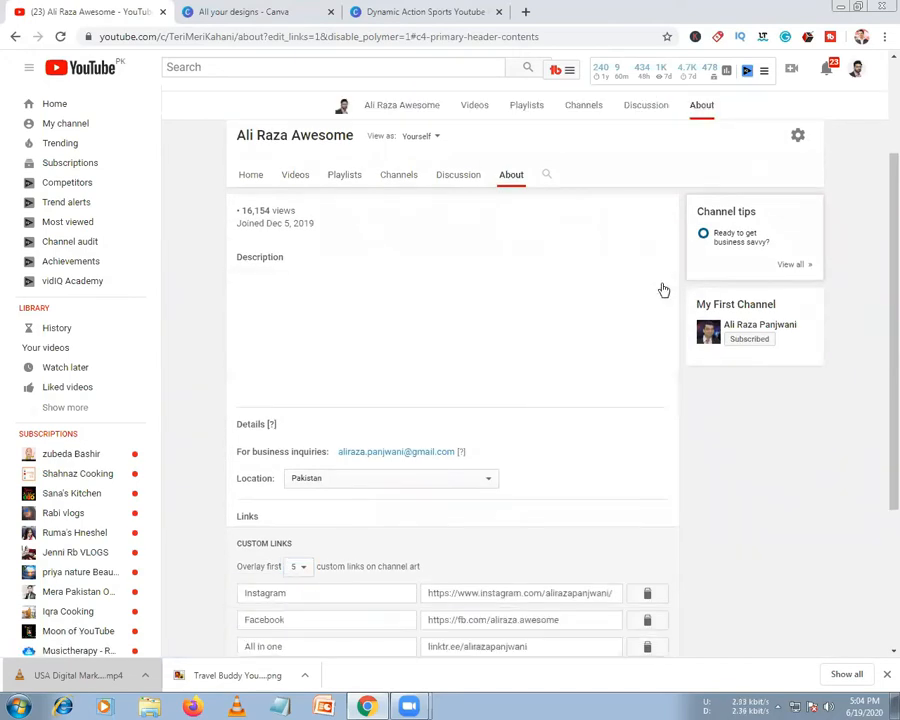
scroll(349, 345, down, 3)
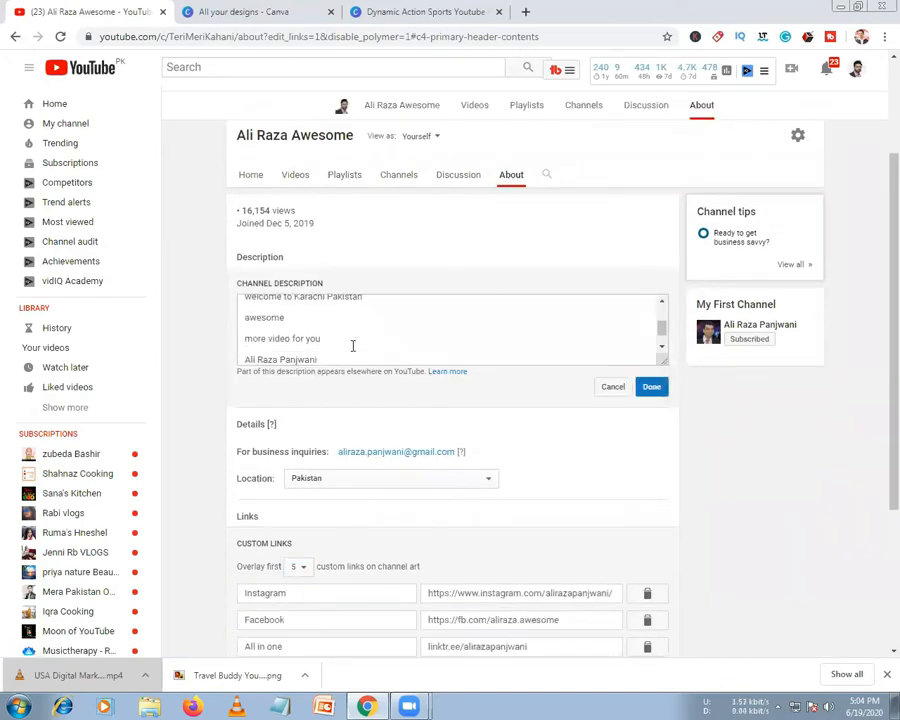
scroll(358, 355, down, 1)
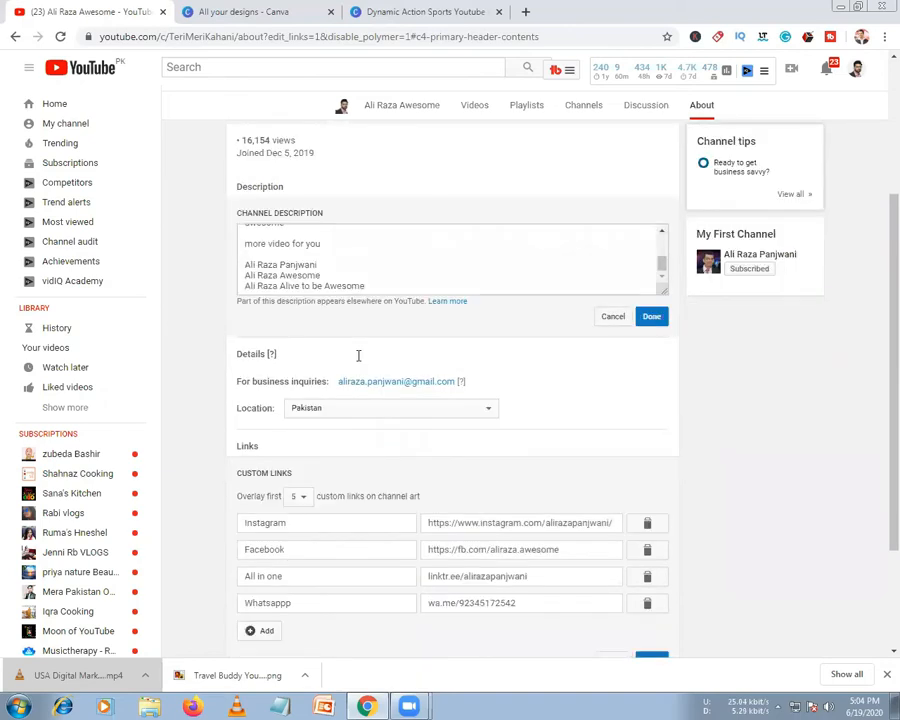
scroll(358, 355, down, 2)
scroll(481, 392, up, 4)
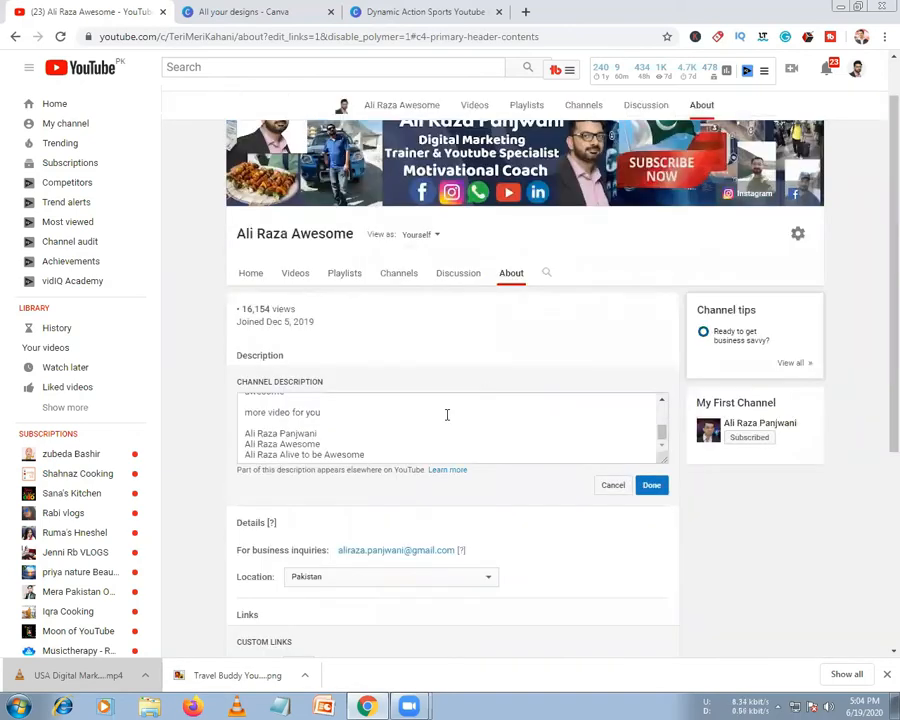
scroll(397, 414, up, 4)
scroll(397, 427, down, 4)
scroll(397, 427, down, 1)
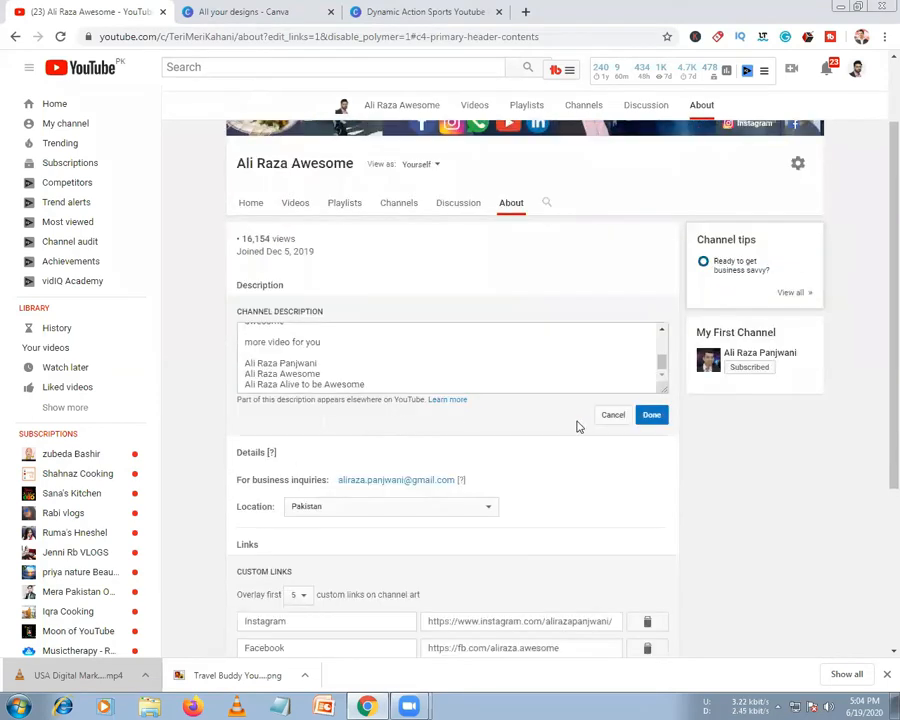
click(612, 416)
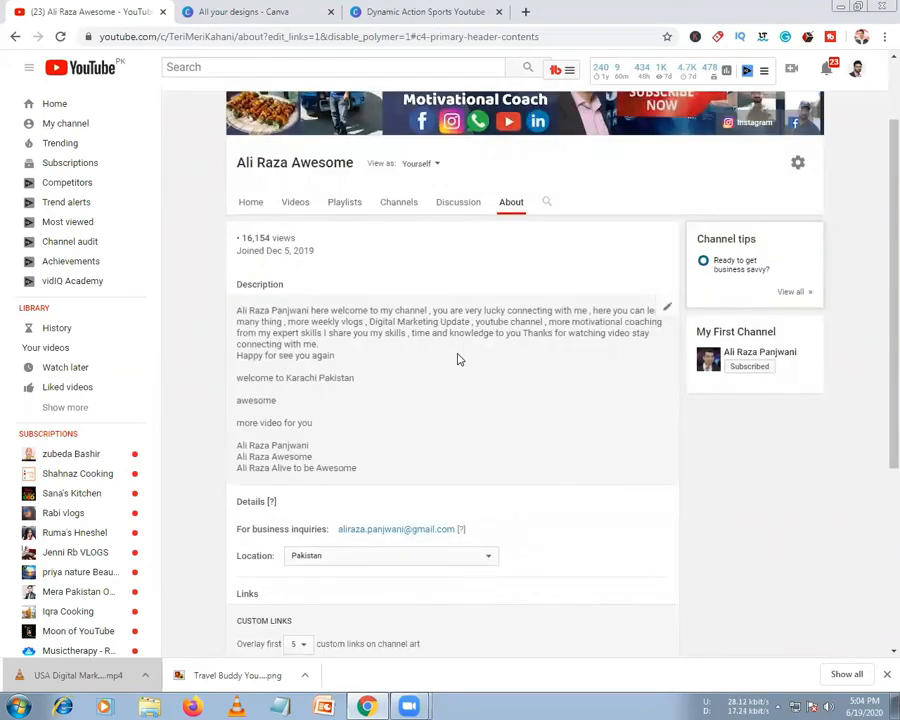
Select the All in one custom link's Linktree web address, leaving its title unchanged
scroll(446, 330, up, 1)
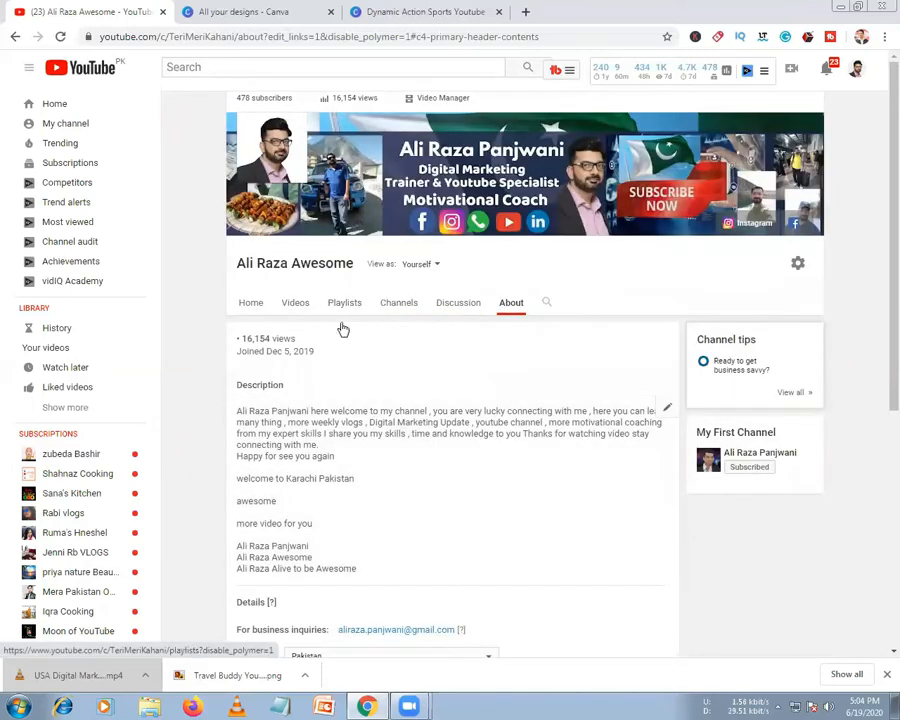
scroll(374, 495, down, 2)
scroll(440, 416, down, 1)
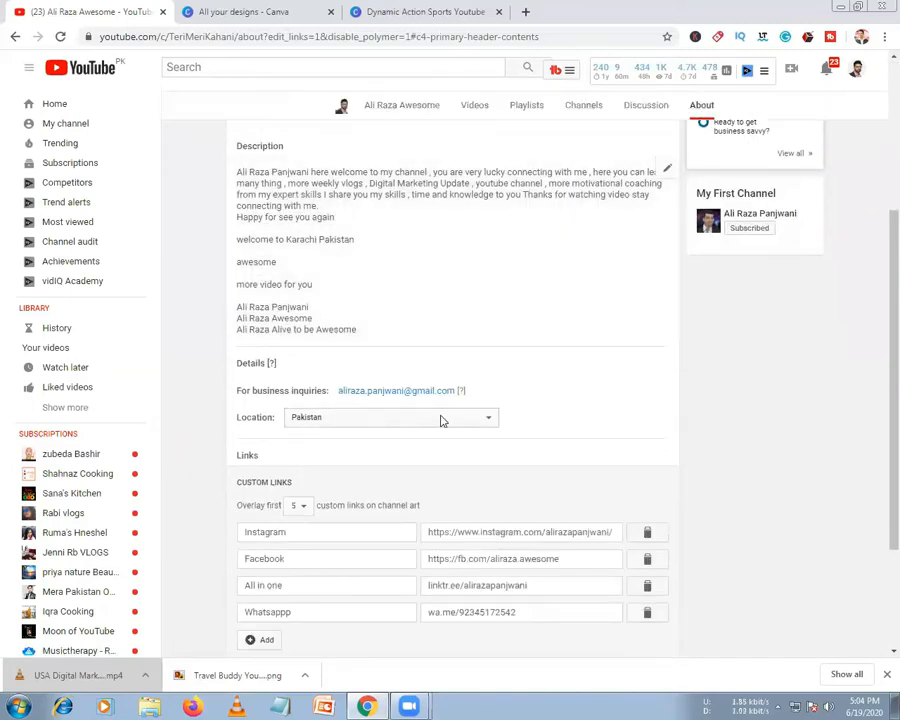
scroll(390, 480, down, 2)
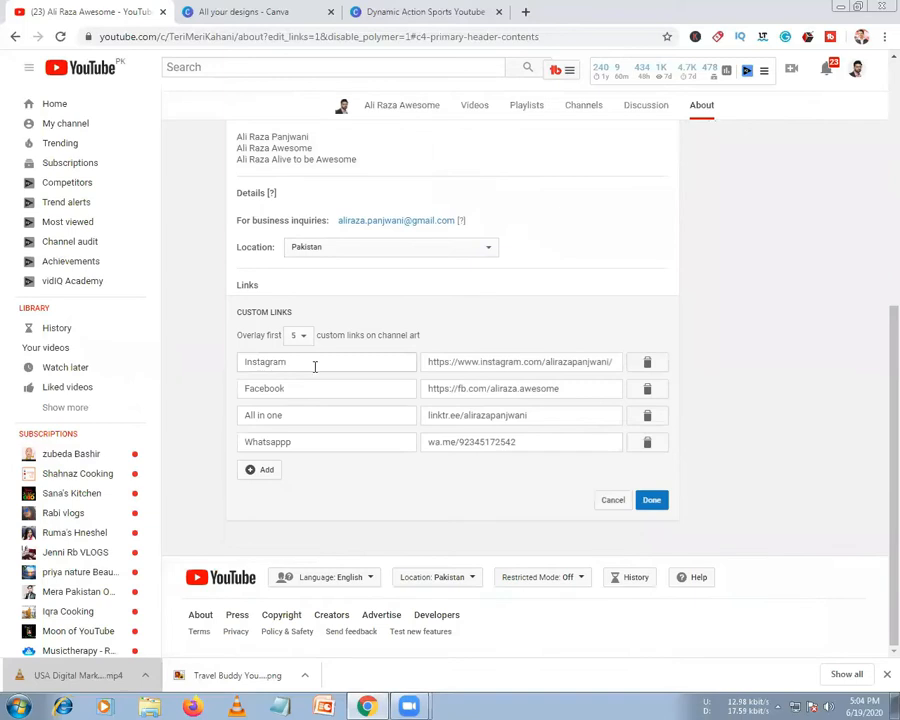
double_click(376, 418)
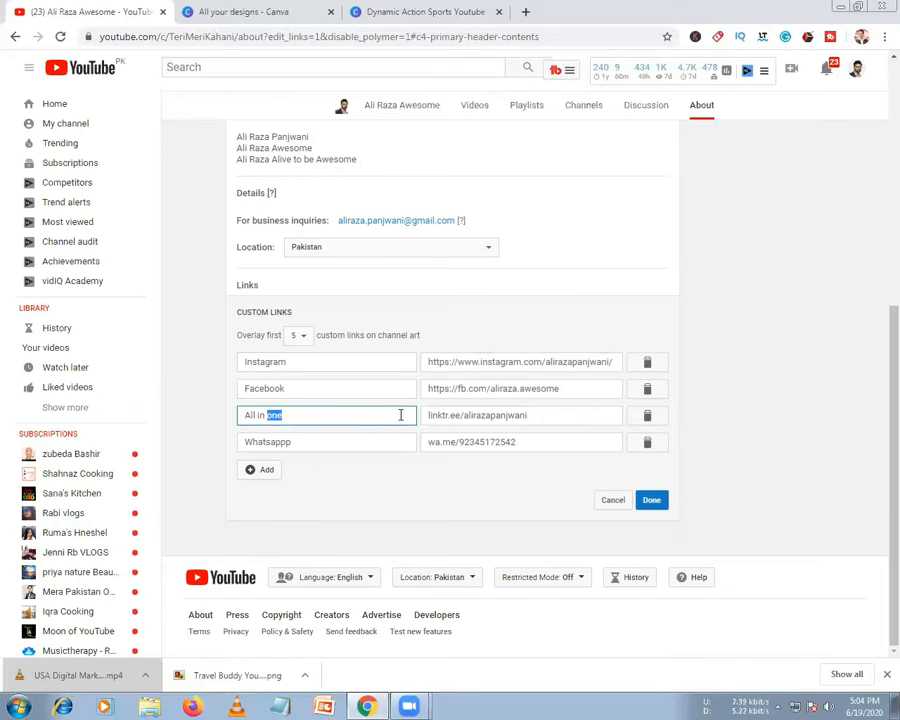
click(612, 500)
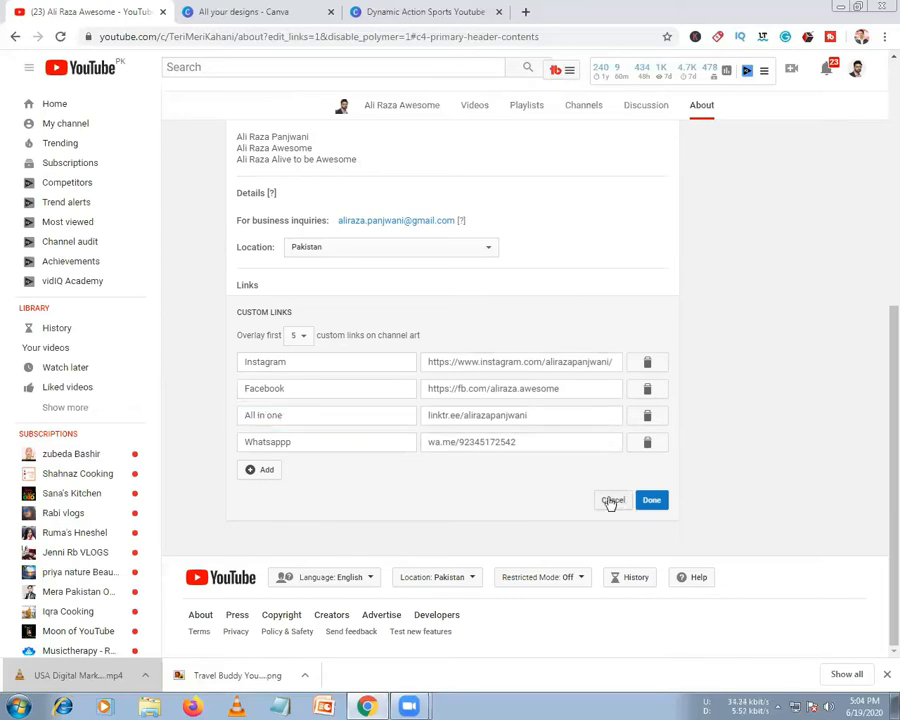
drag(547, 416, 395, 413)
key(ctrl+c)
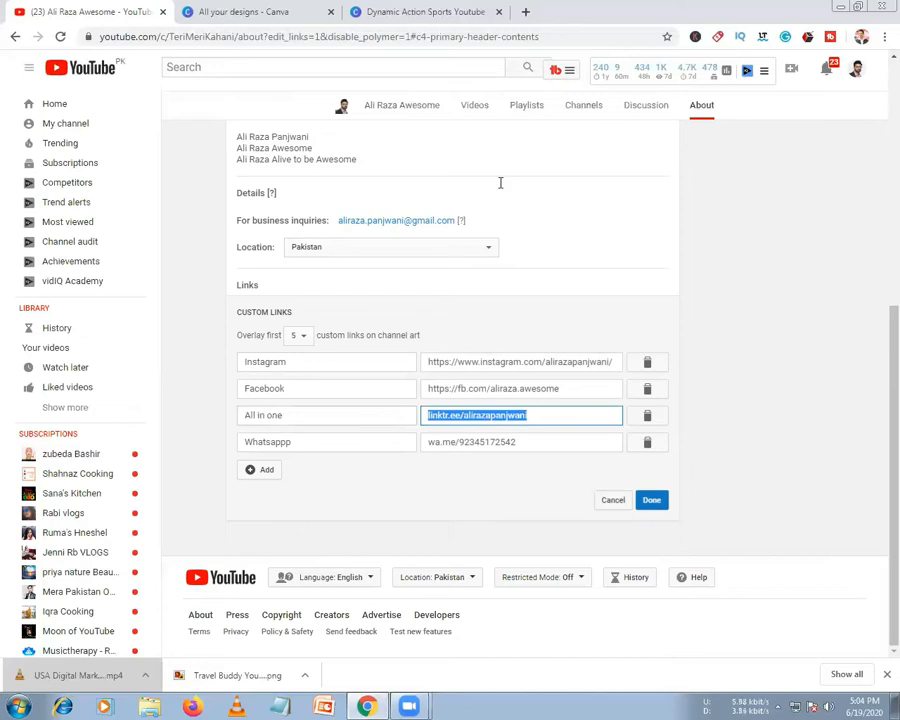
Paste the copied linktr.ee address into the other tab and load the Linktree page
key(ctrl+Tab)
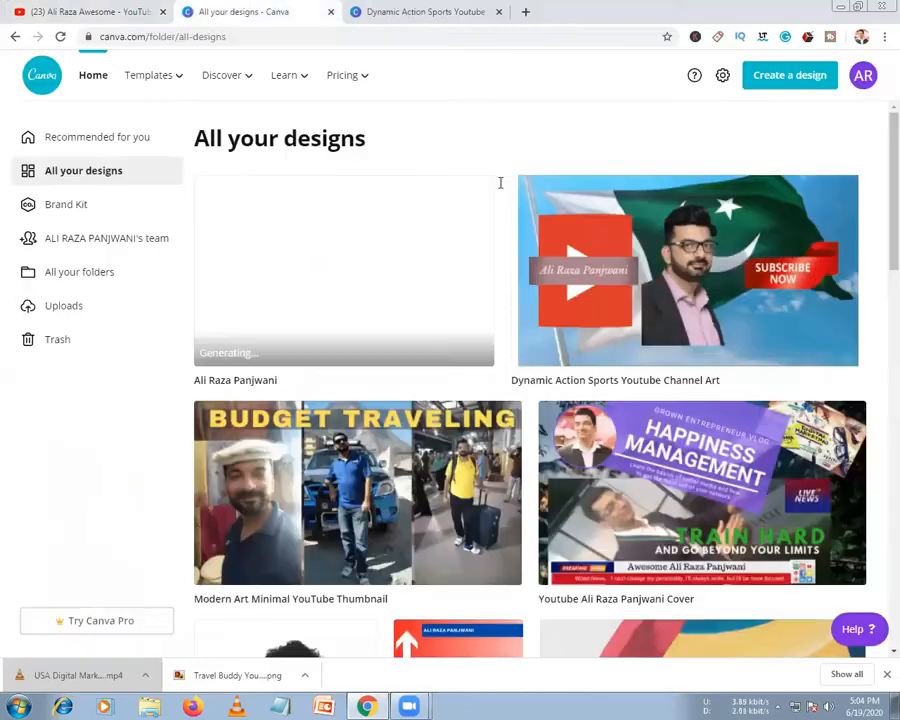
click(256, 28)
key(ctrl+v)
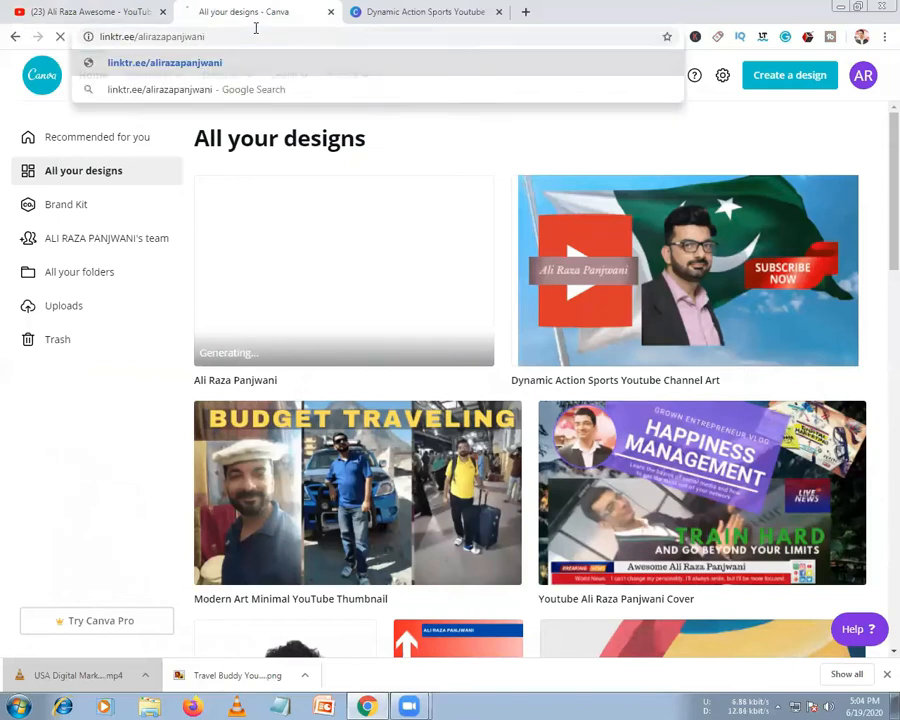
key(Return)
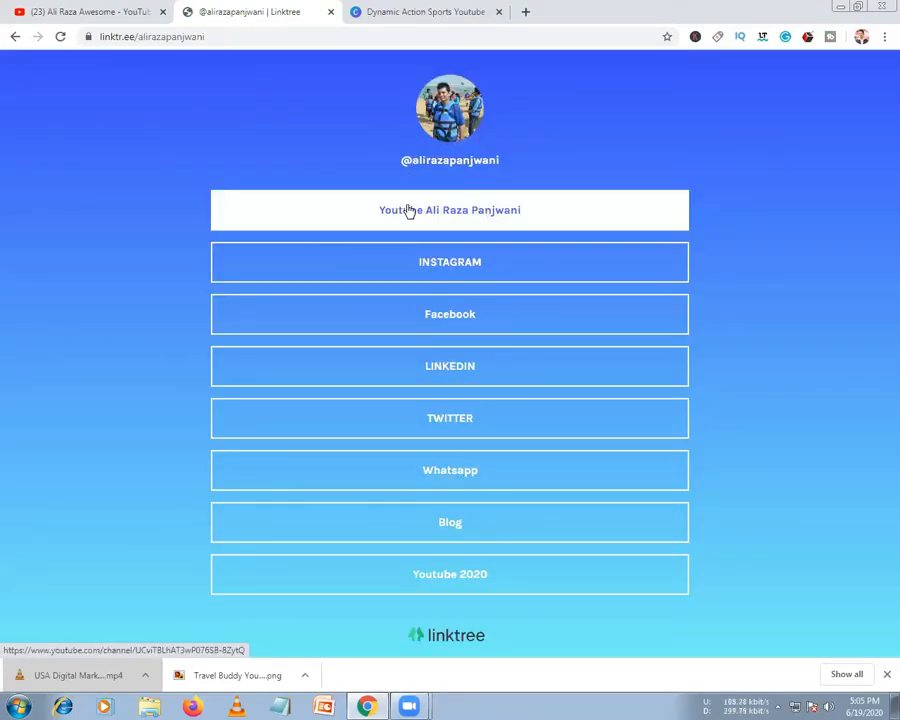
Open the YouTube, Instagram, LinkedIn, Whatsapp, Blog and Youtube 2020 links in new tabs
right_click(408, 210)
click(432, 217)
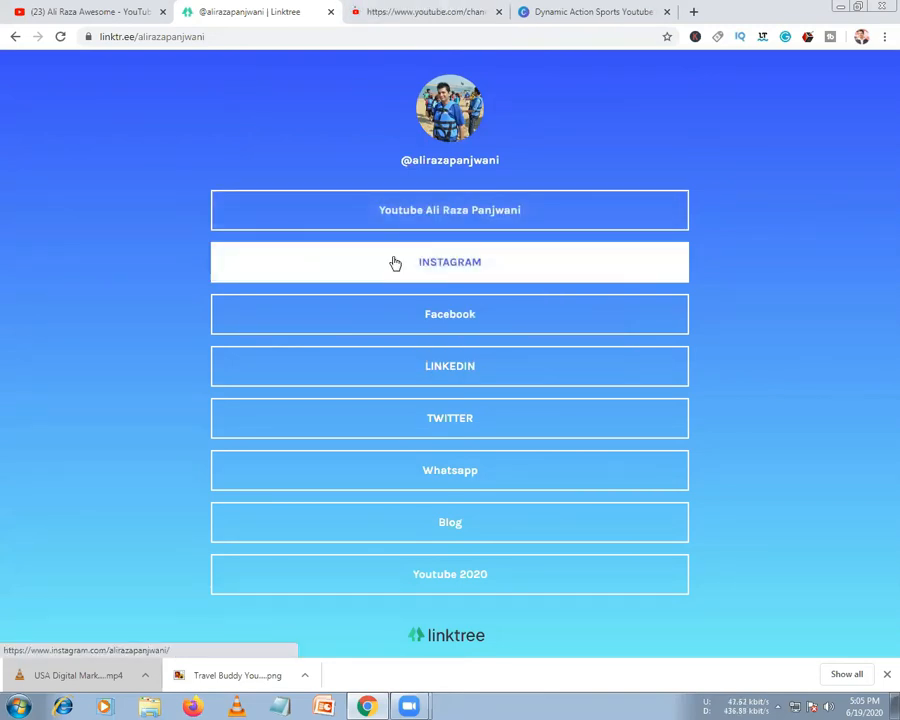
click(395, 262)
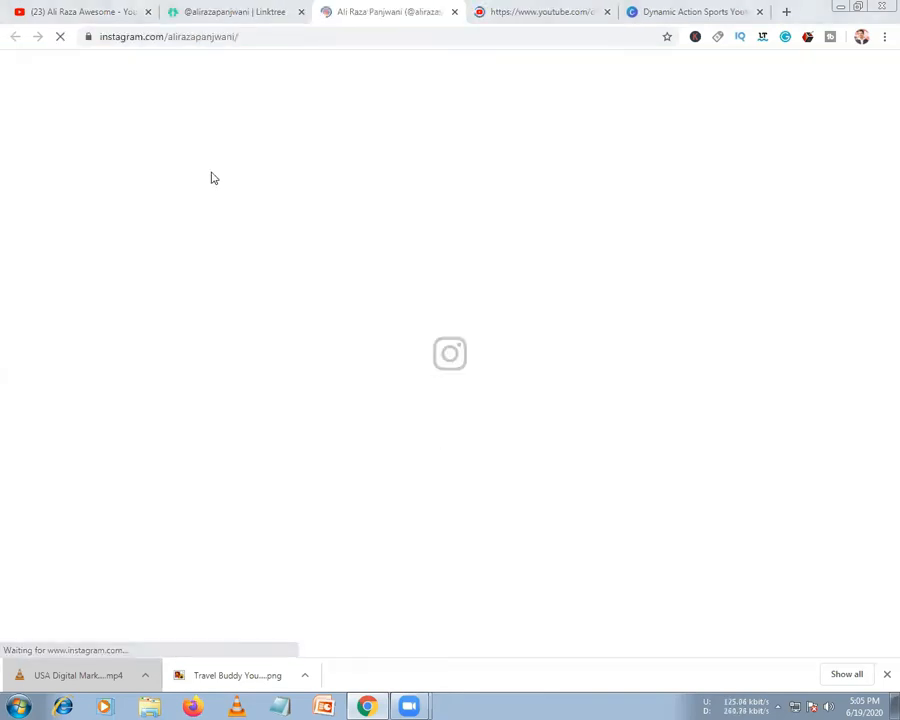
click(206, 11)
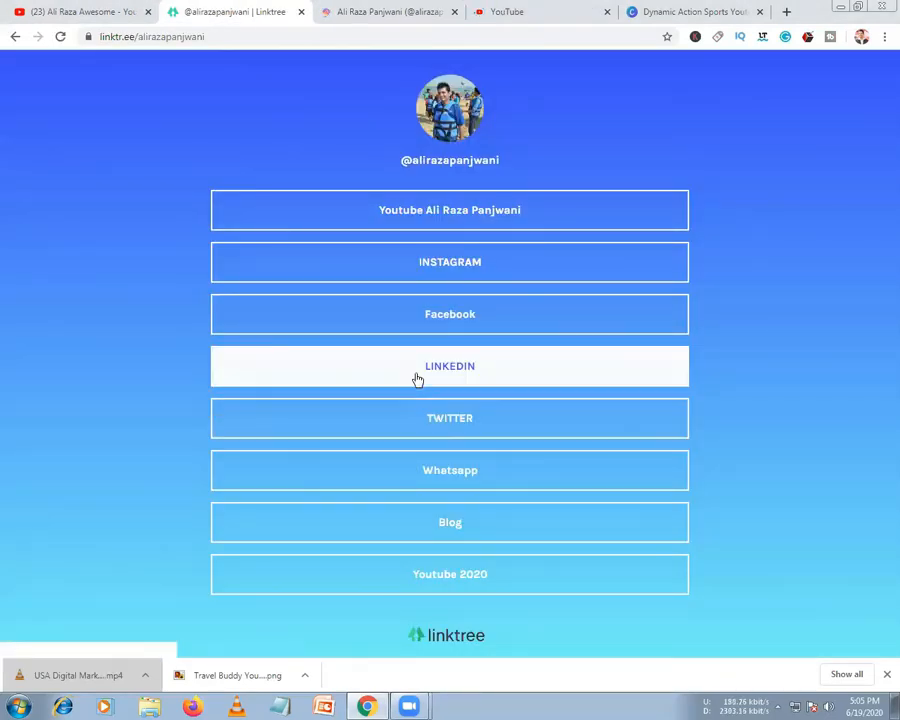
middle_click(418, 379)
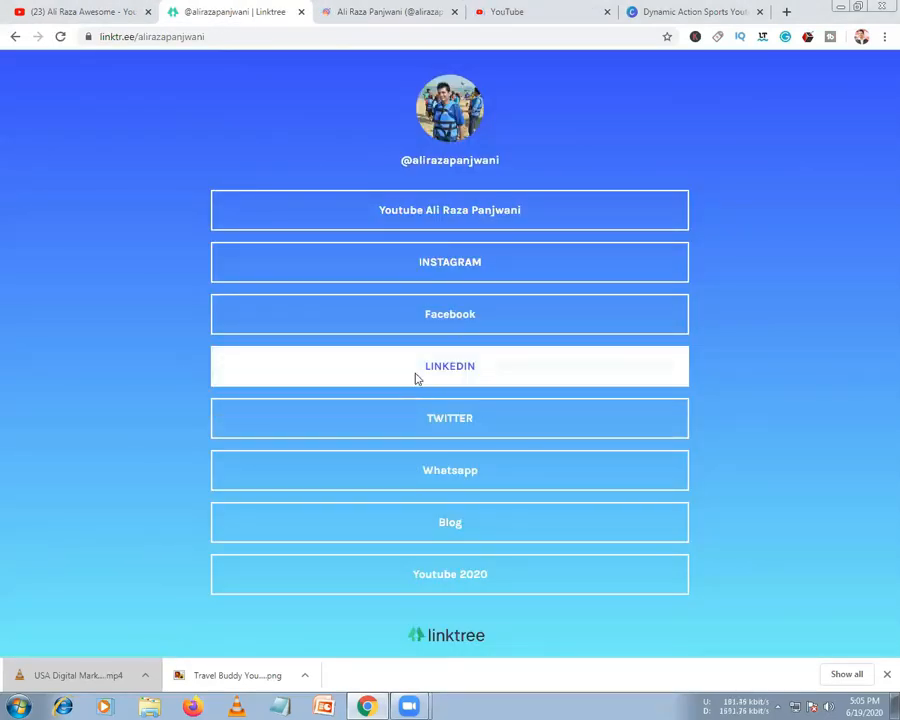
middle_click(446, 472)
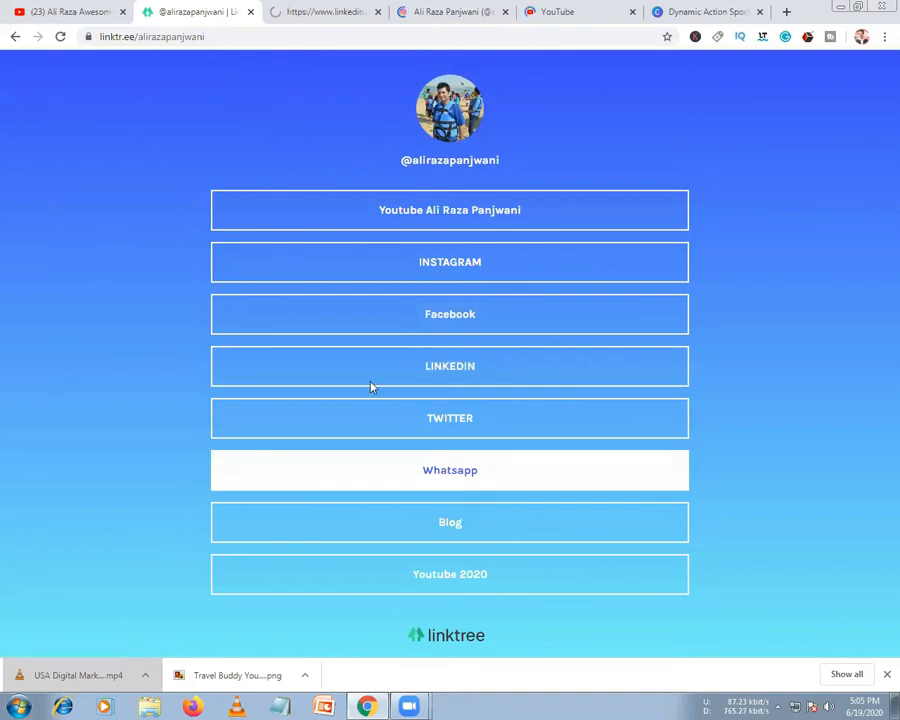
click(415, 523)
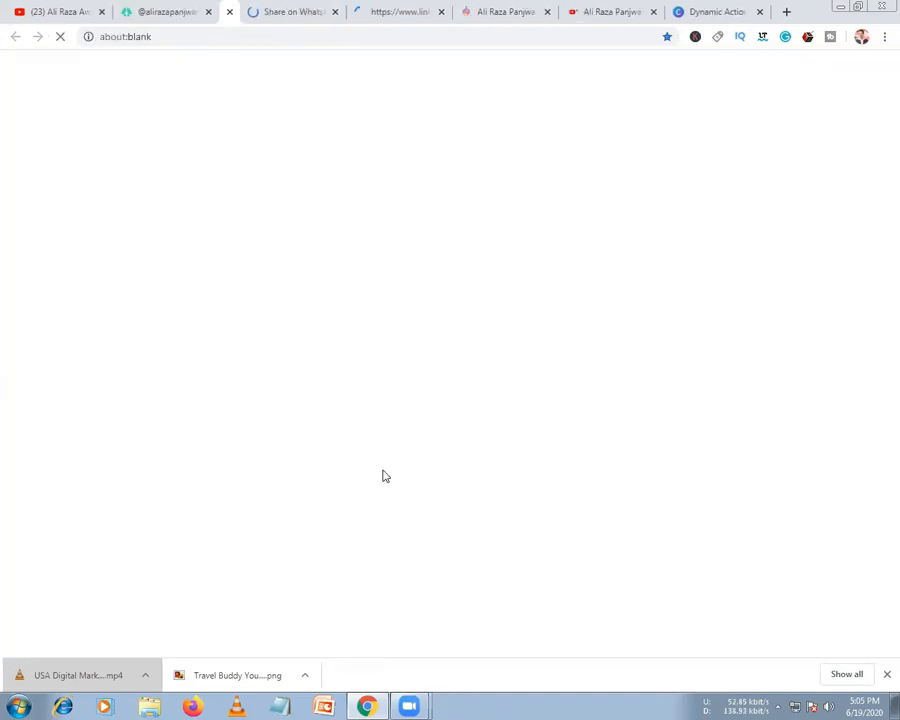
click(150, 10)
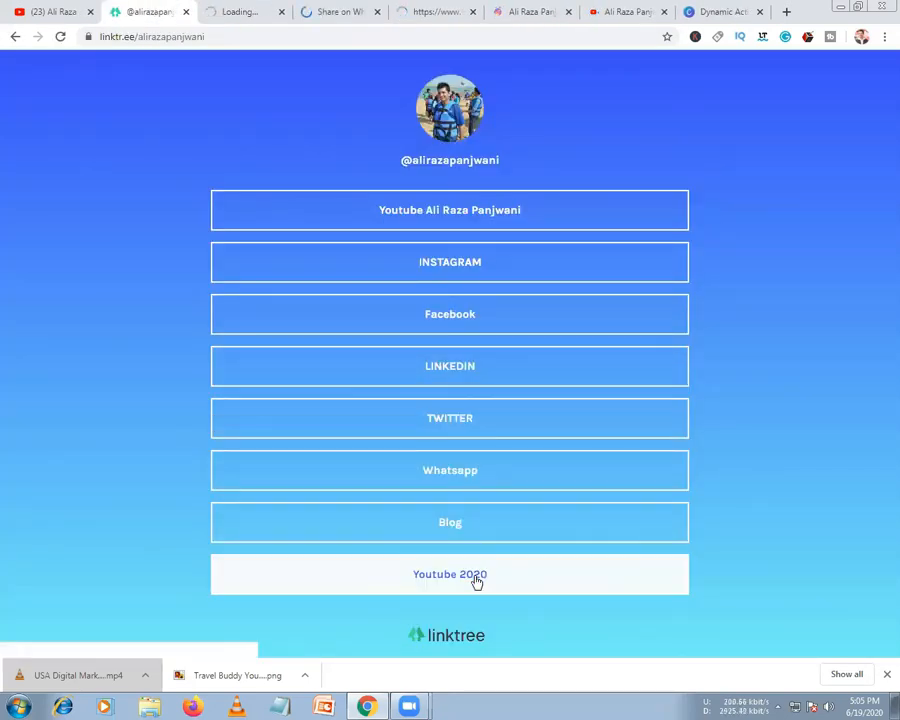
click(476, 578)
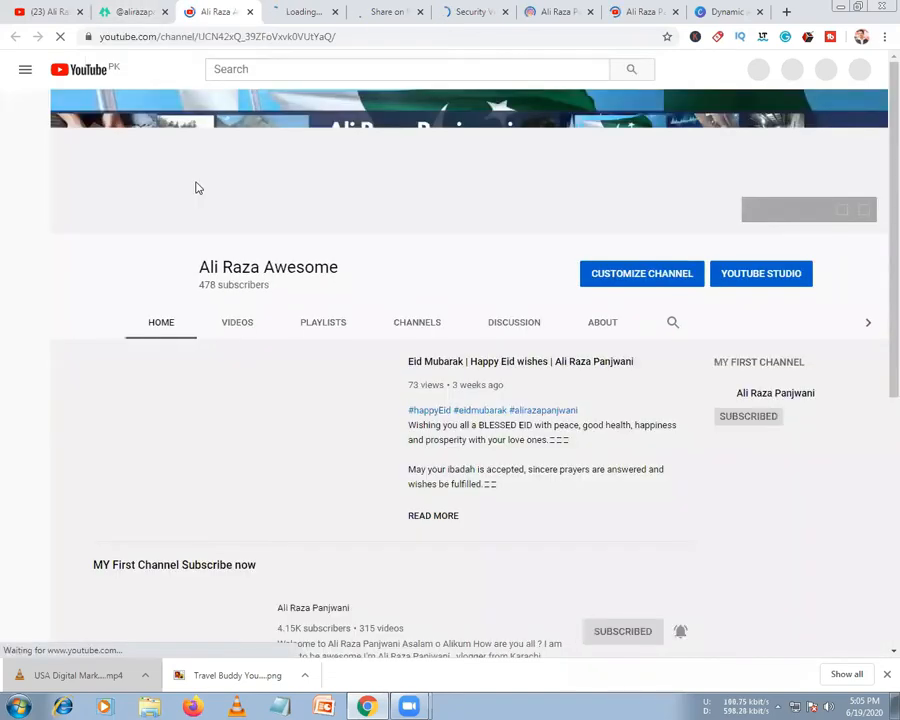
click(145, 12)
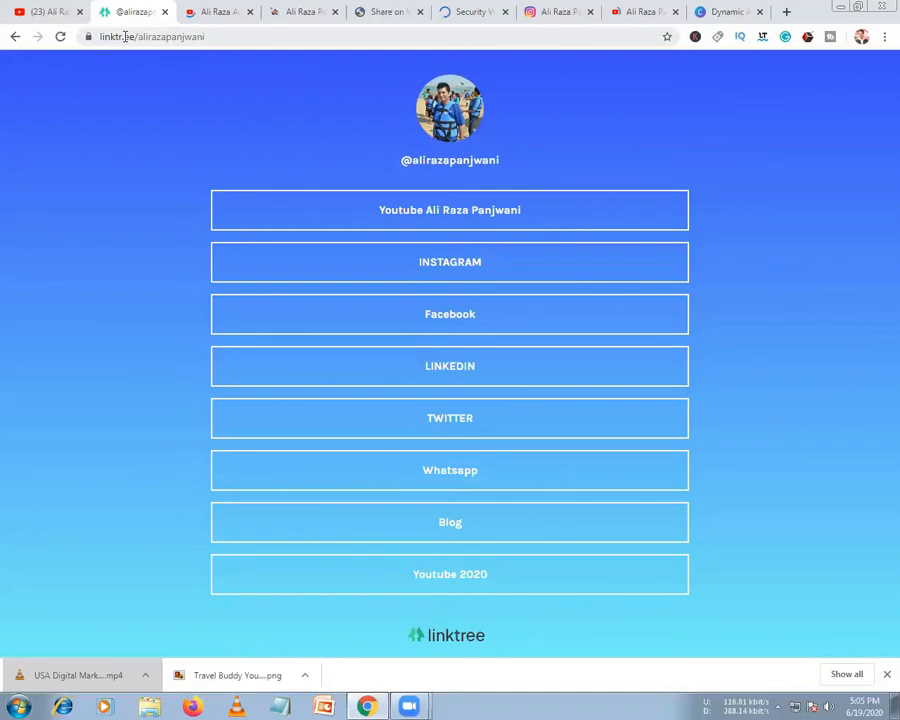
Load the Linktree home page, start 'Log in with Instagram' to the admin, then show the blog tab
key(ctrl+l)
text(https://linktr.ee)
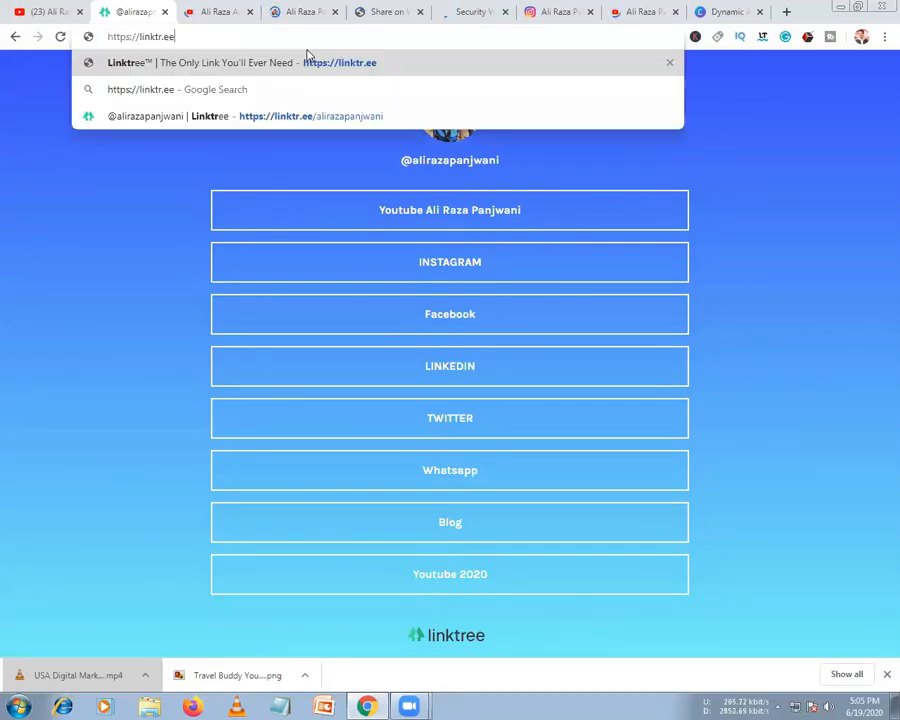
key(Return)
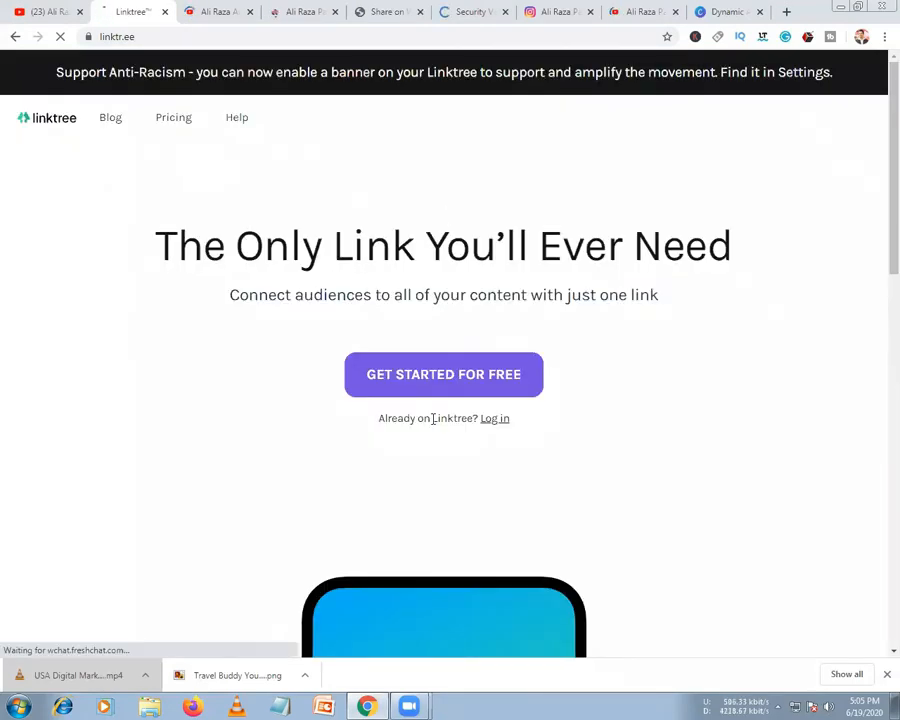
scroll(501, 249, down, 2)
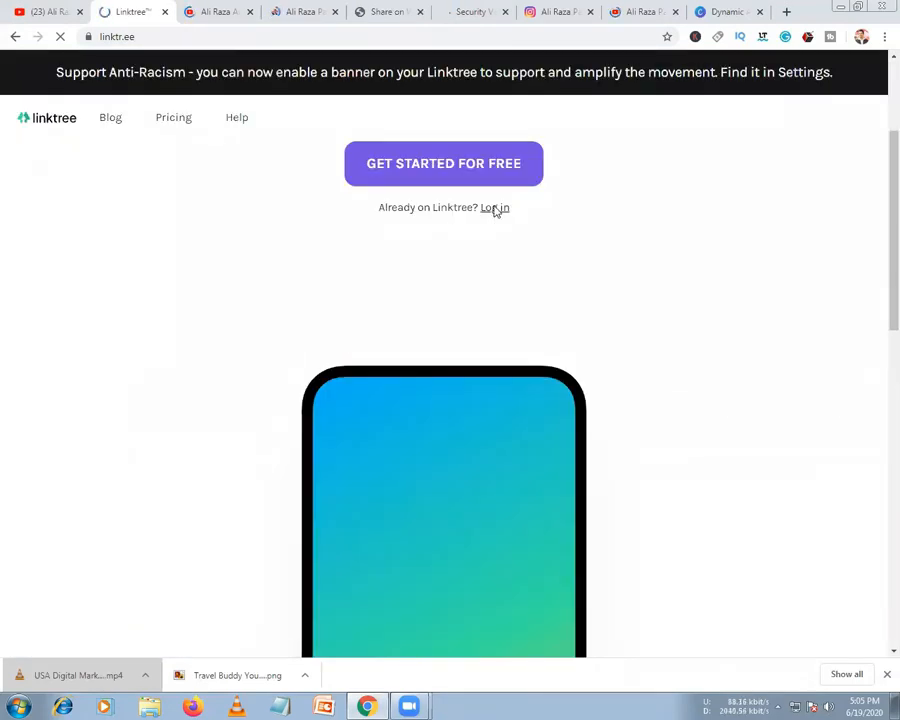
click(499, 216)
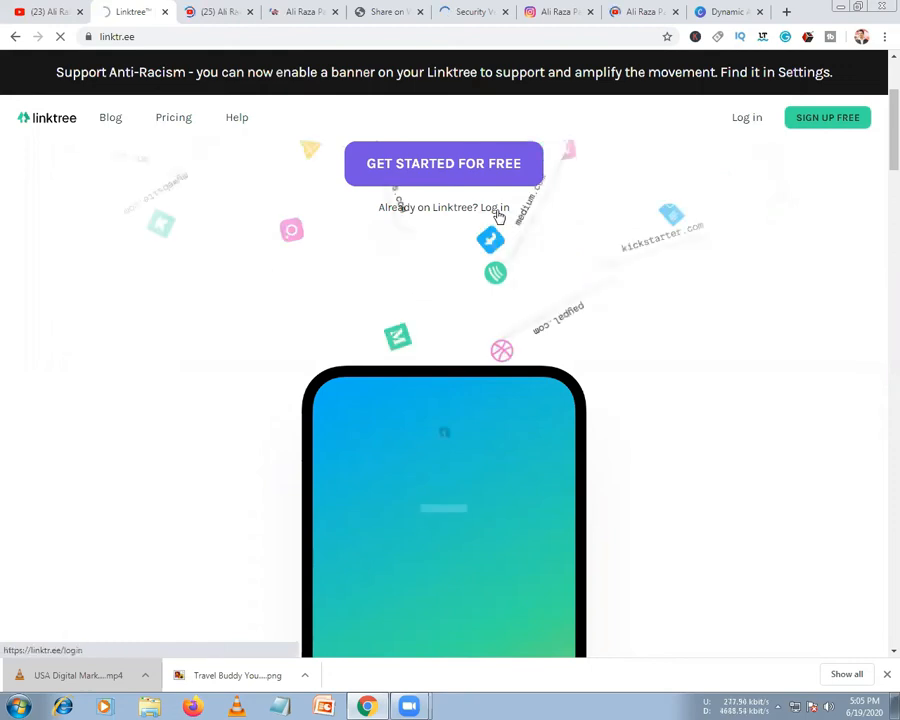
click(496, 209)
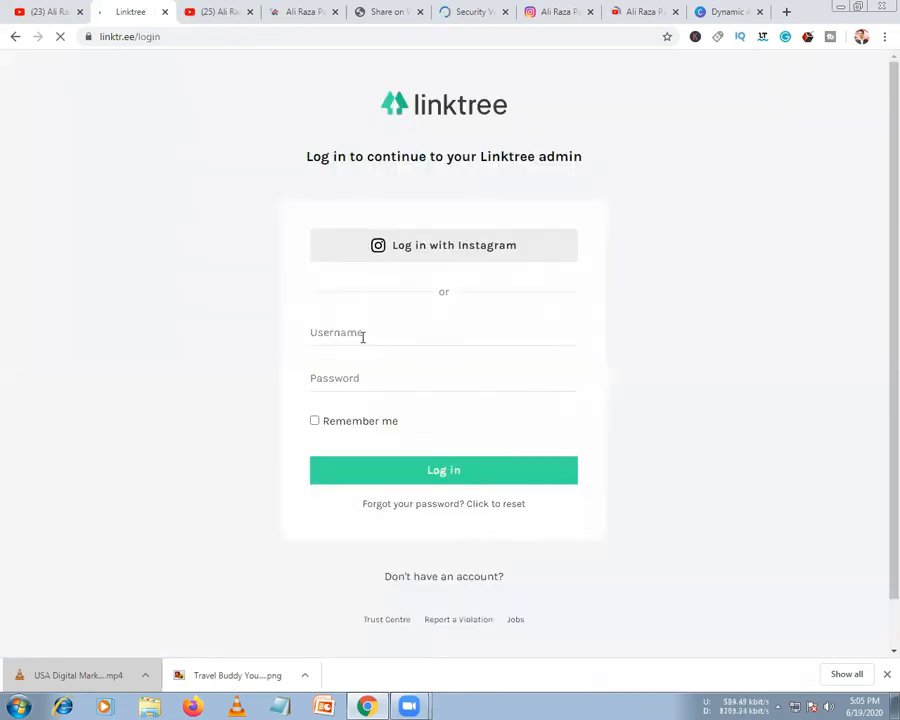
click(414, 253)
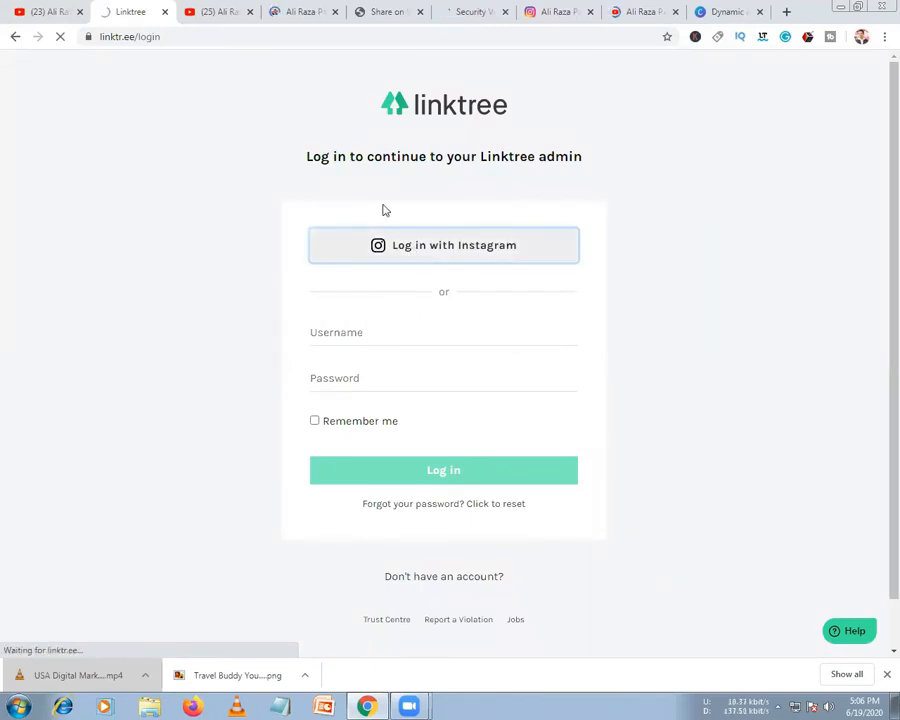
click(274, 22)
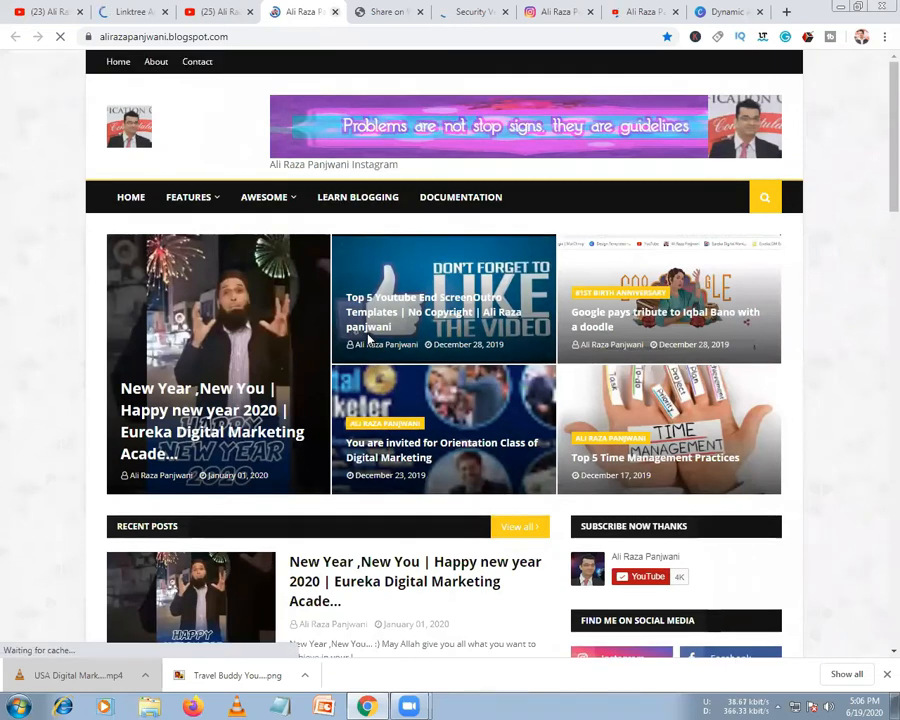
Close the blog tab, then continue to chat and close the WhatsApp share tab
key(ctrl+w)
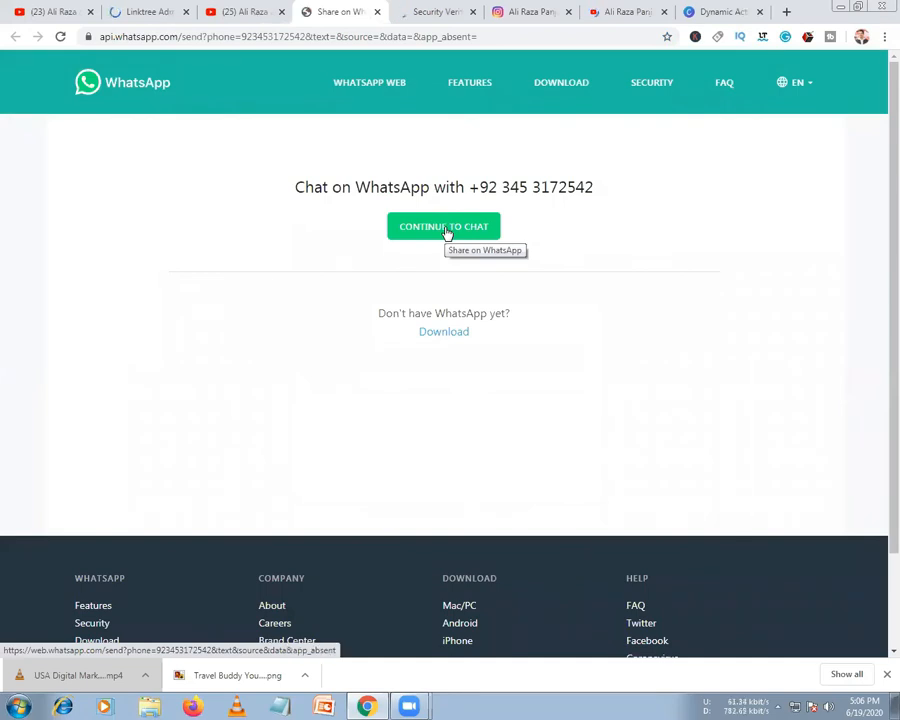
click(447, 228)
key(ctrl+w)
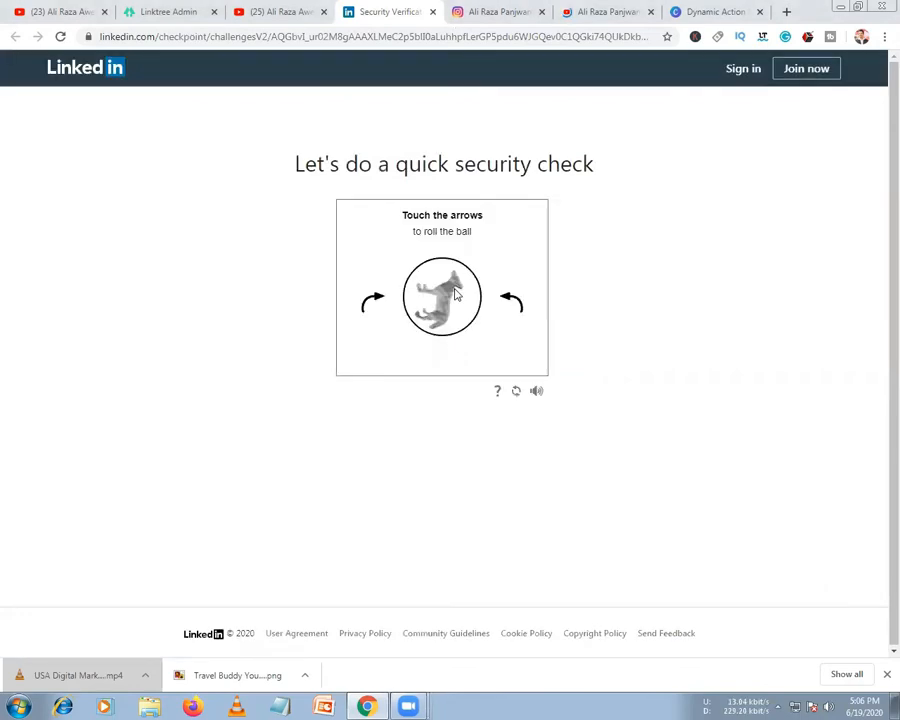
Rotate the captcha animal upright to pass LinkedIn's check, then drag the profile tab into its own window
click(511, 302)
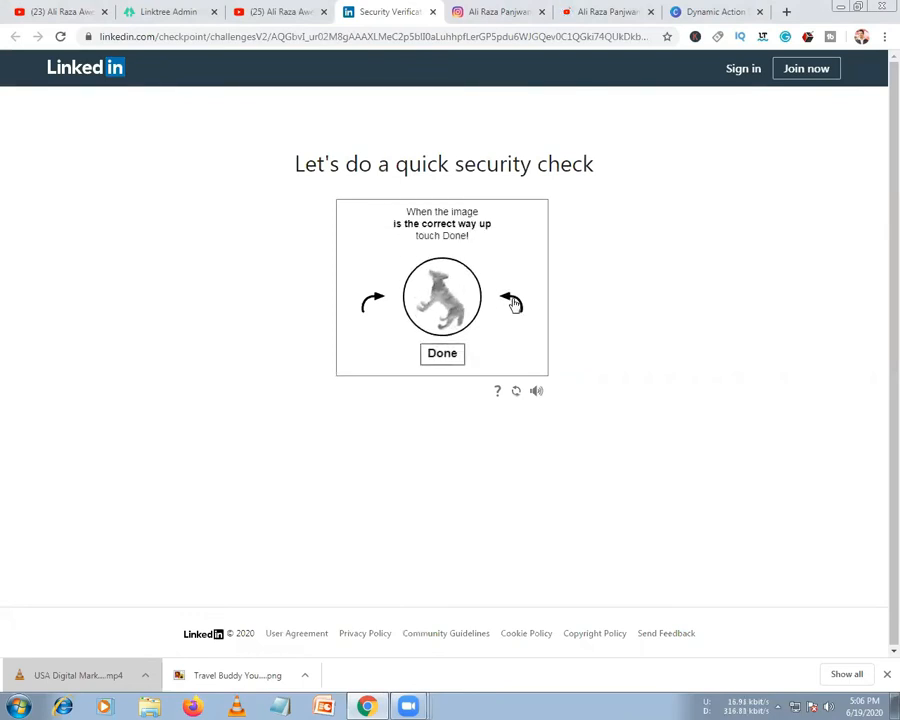
click(446, 353)
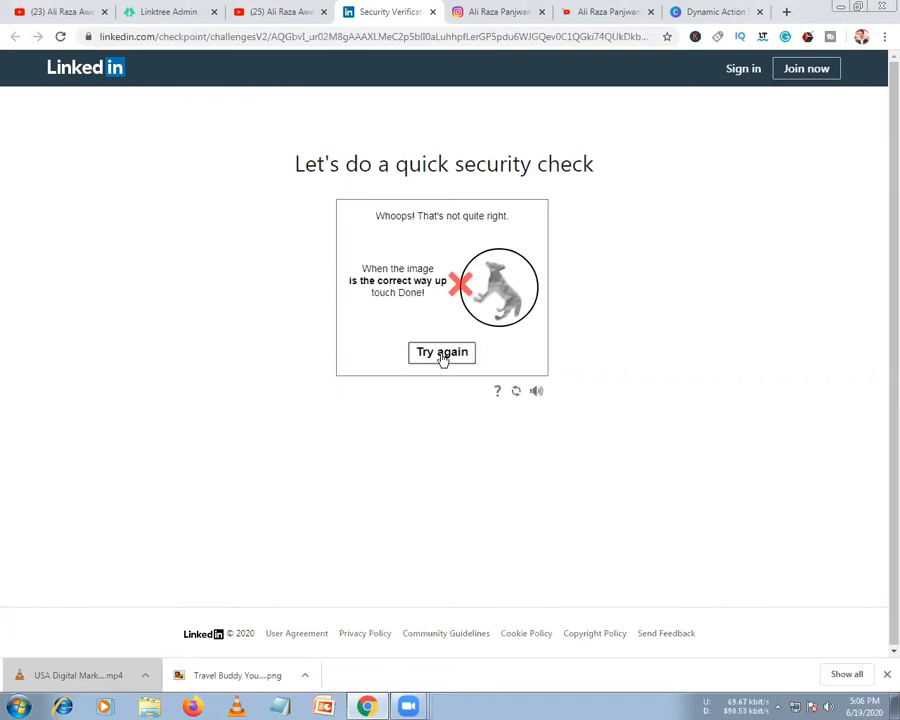
click(443, 356)
click(370, 306)
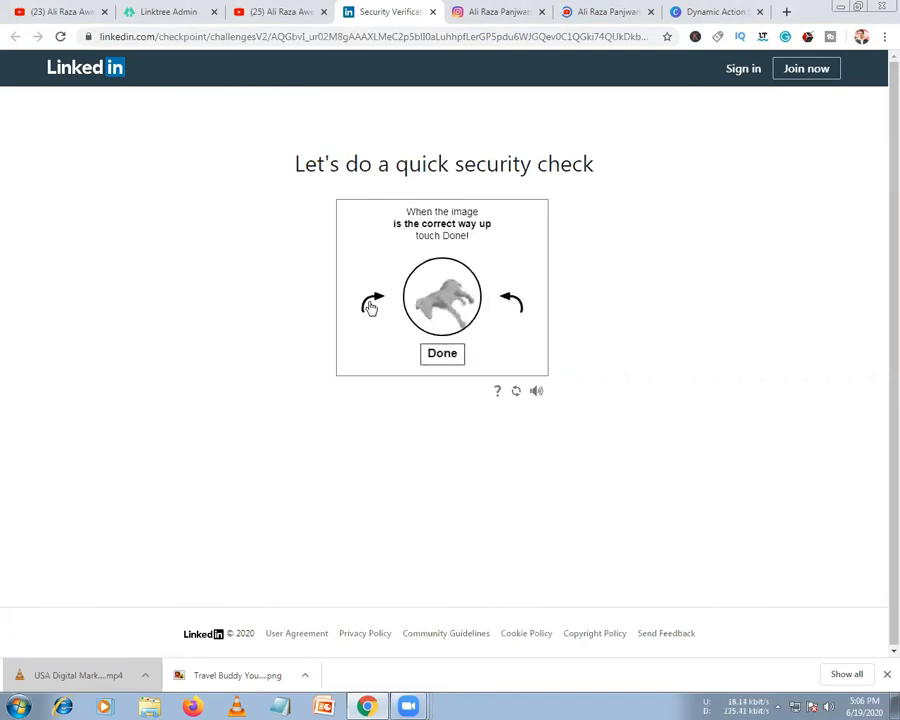
click(442, 354)
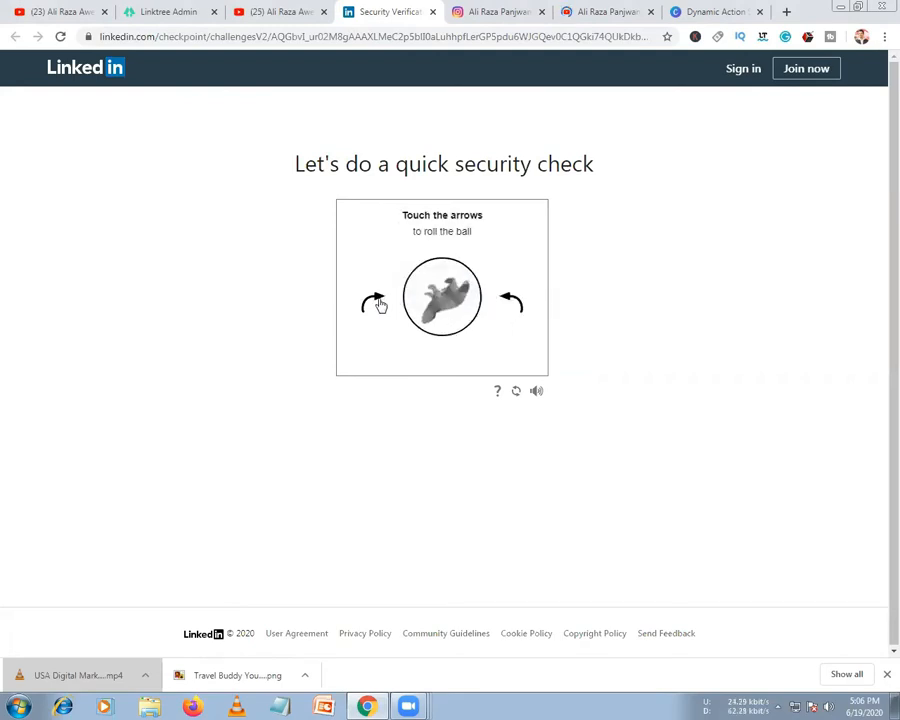
click(380, 306)
click(380, 306)
click(380, 306)
click(380, 306)
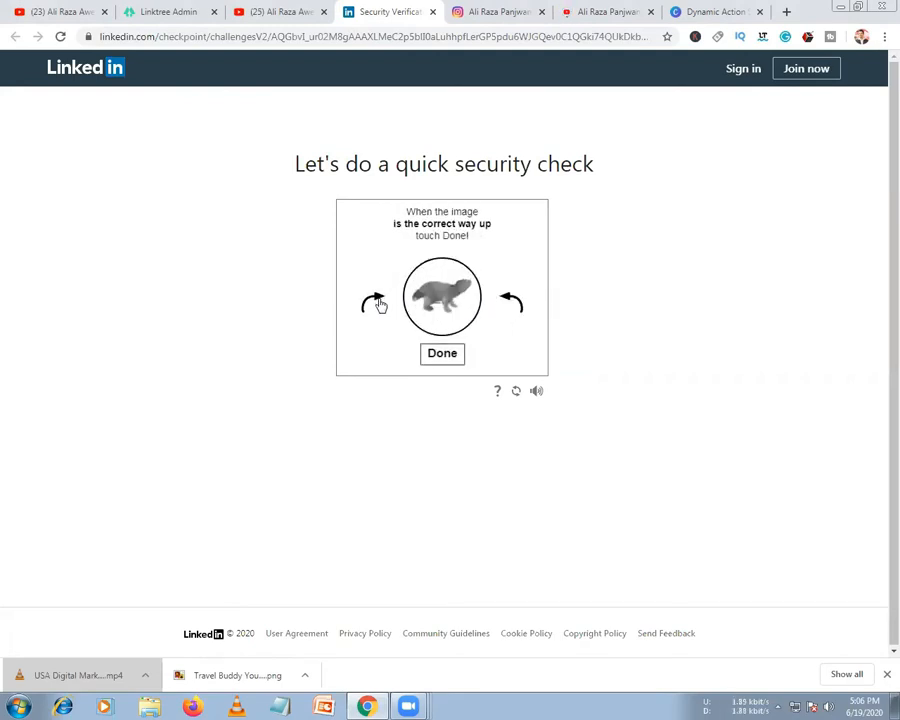
click(430, 354)
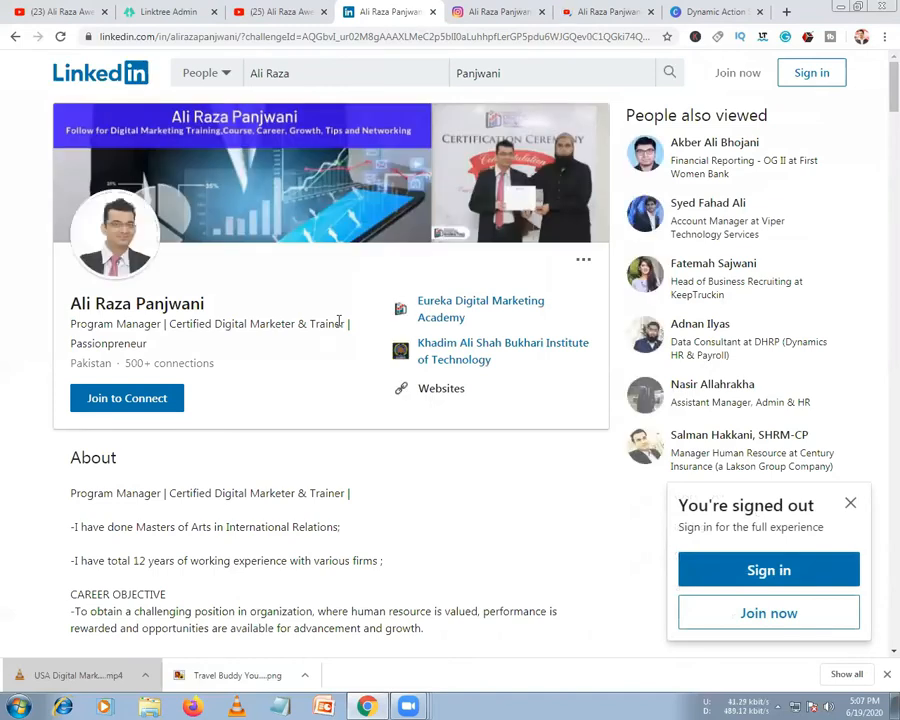
scroll(340, 325, down, 10)
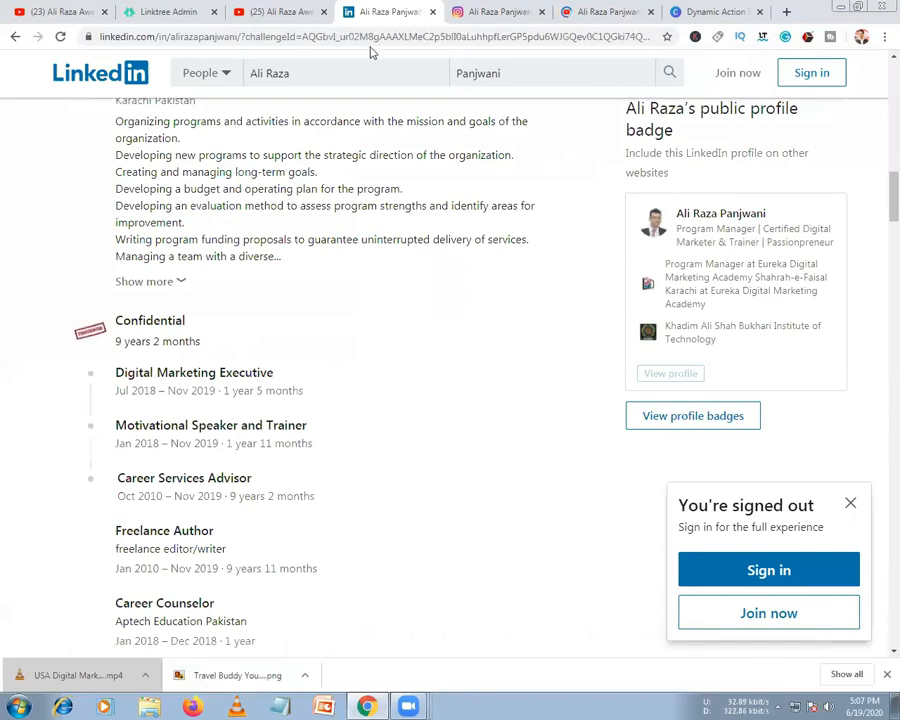
drag(385, 12, 299, 37)
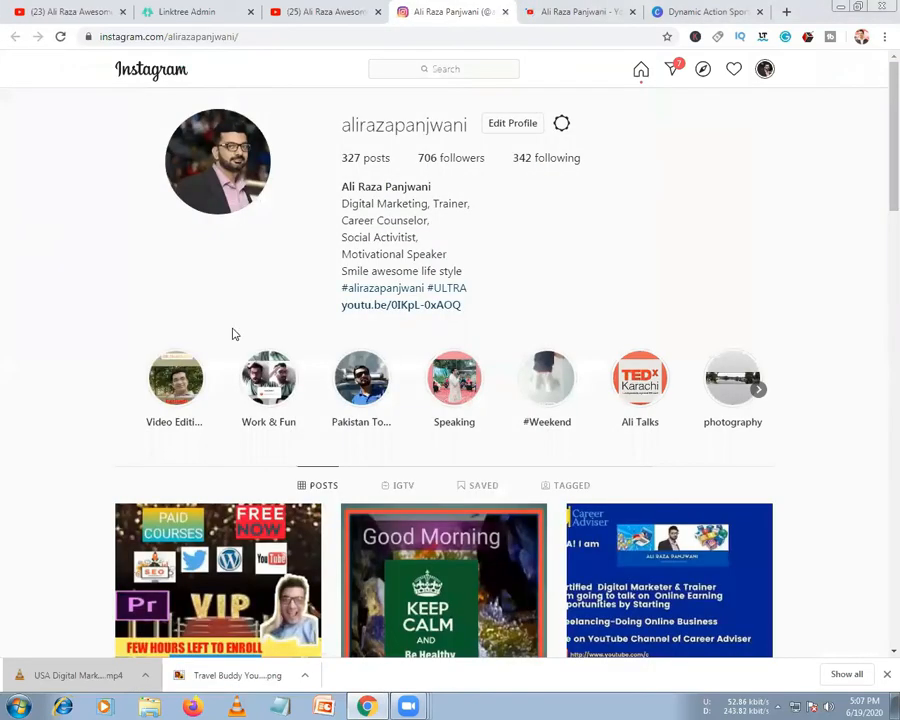
double_click(369, 223)
scroll(374, 259, down, 3)
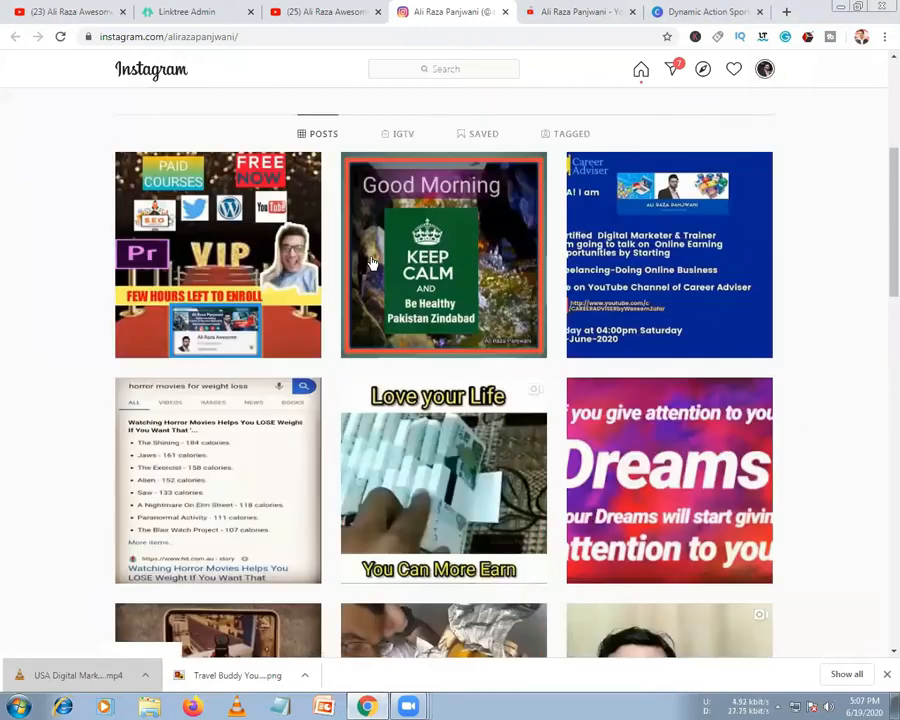
scroll(371, 261, down, 3)
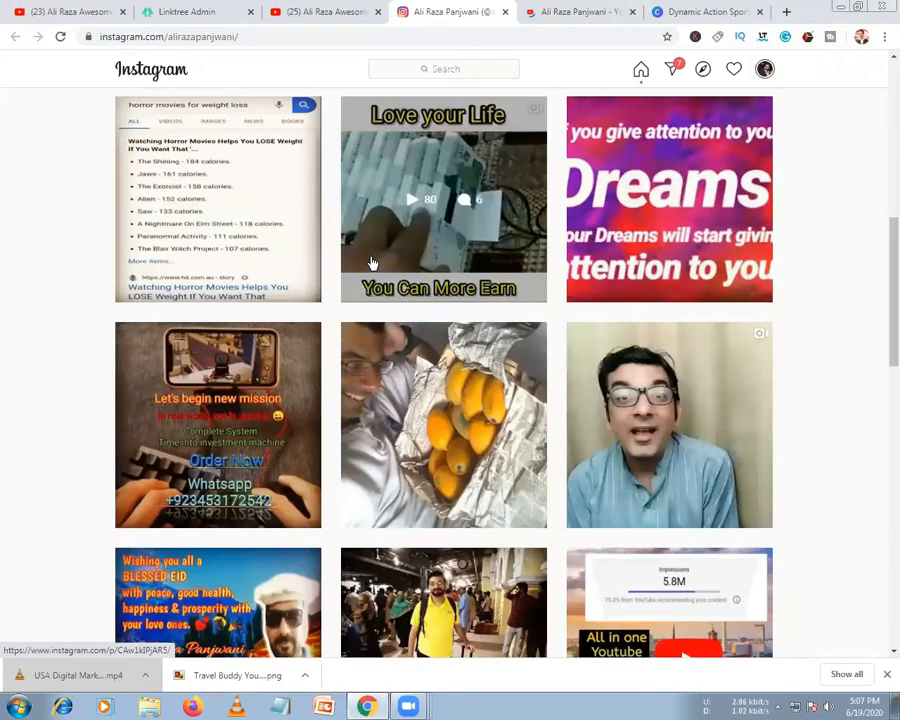
scroll(371, 262, down, 5)
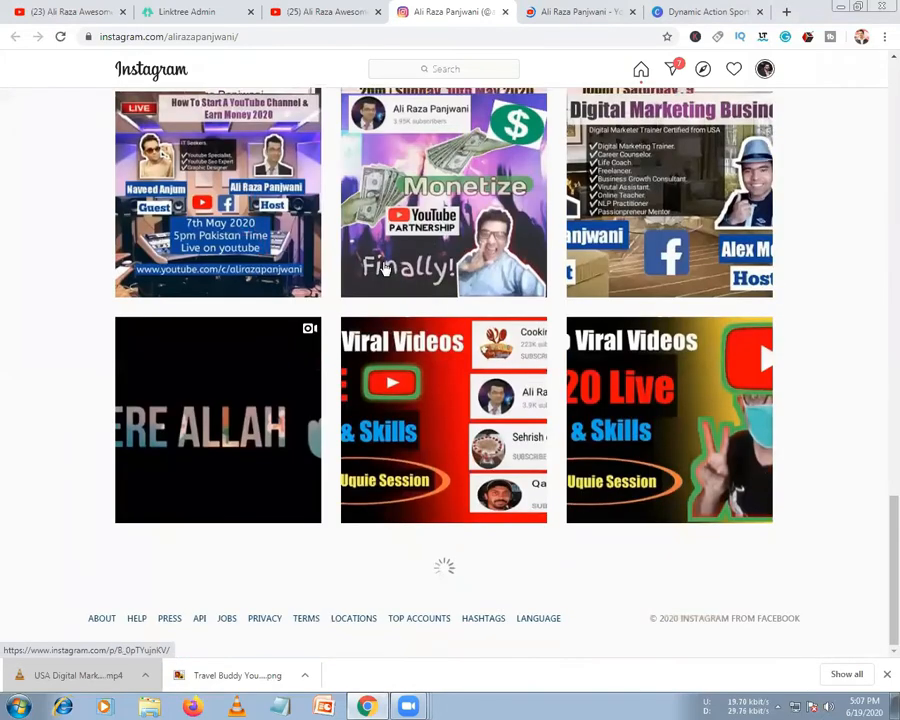
scroll(400, 258, up, 10)
click(415, 107)
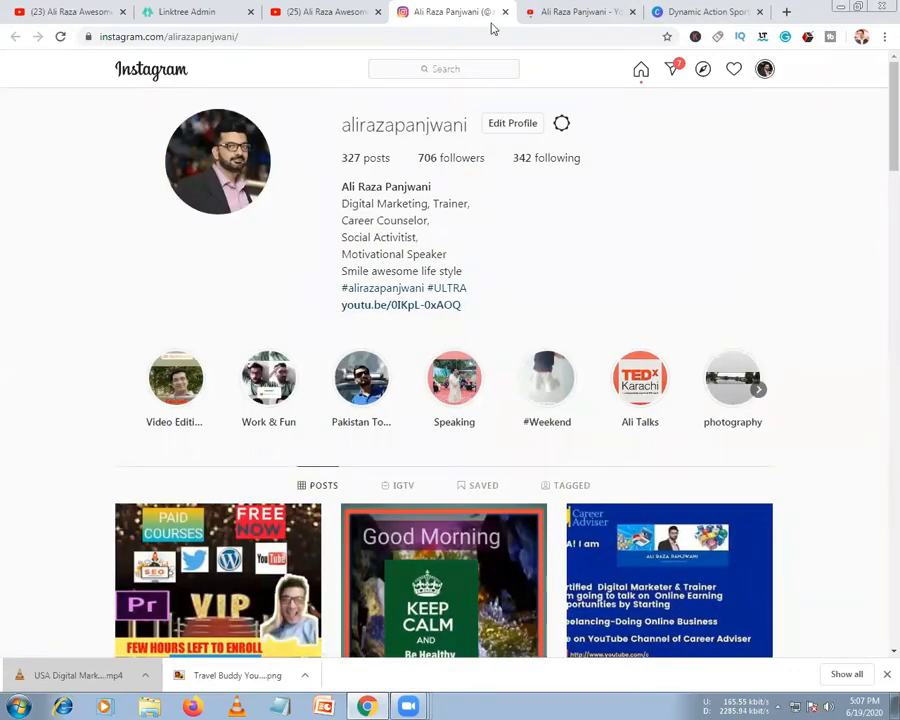
Back in Linktree, dismiss the Instagram-login notices and confirm the e-mail on file to reach the links list
click(187, 12)
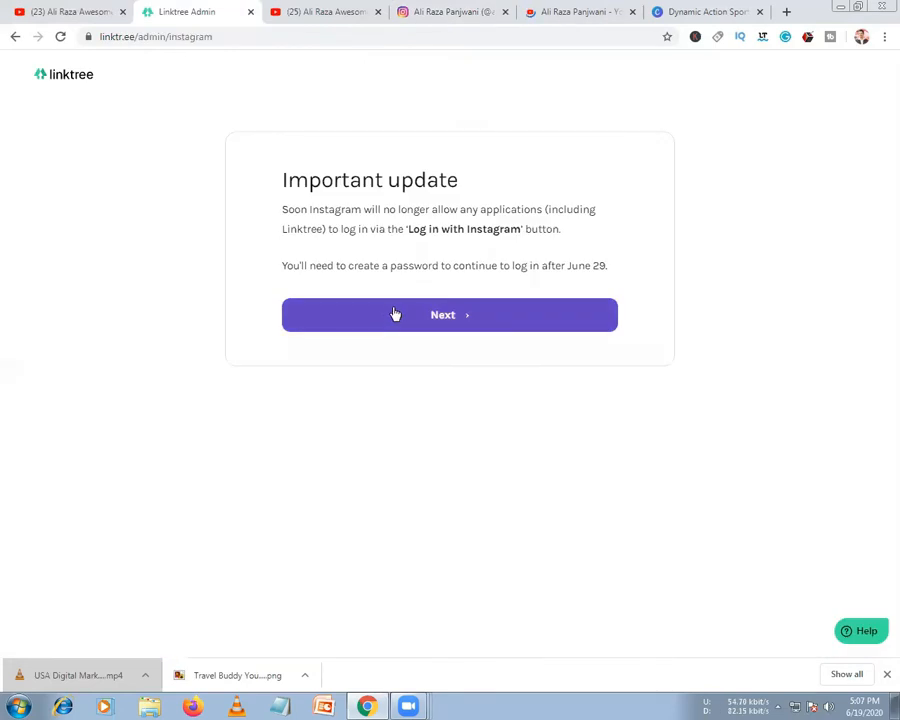
click(394, 313)
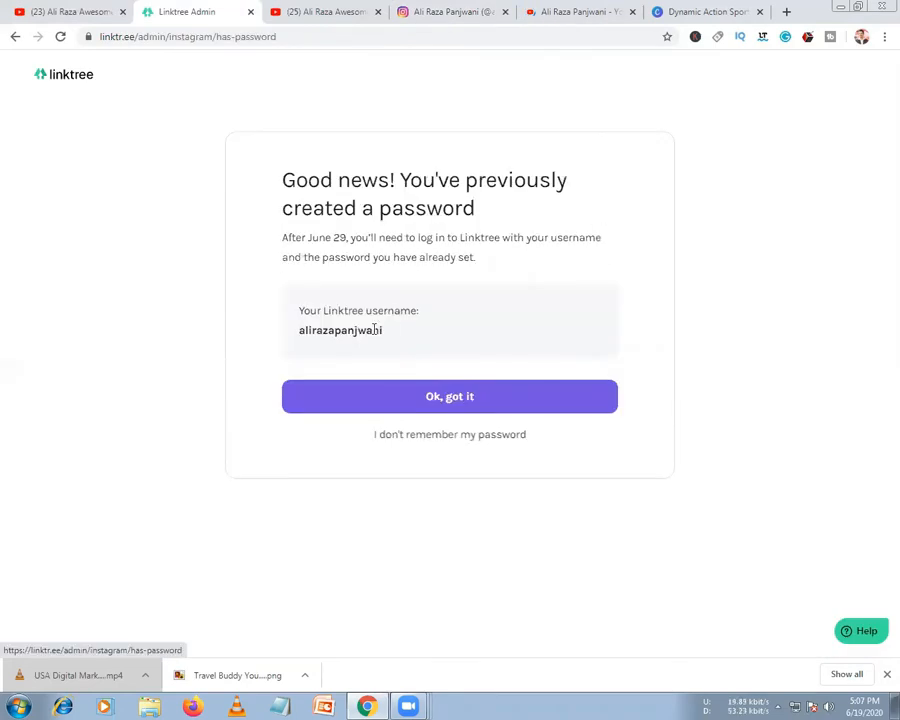
click(430, 396)
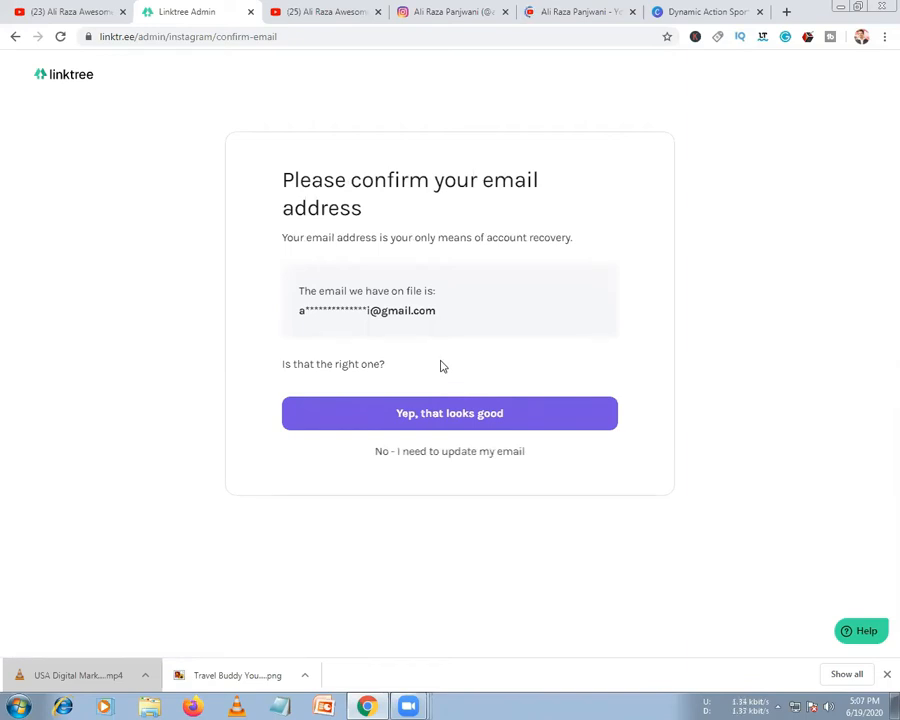
click(478, 420)
click(458, 294)
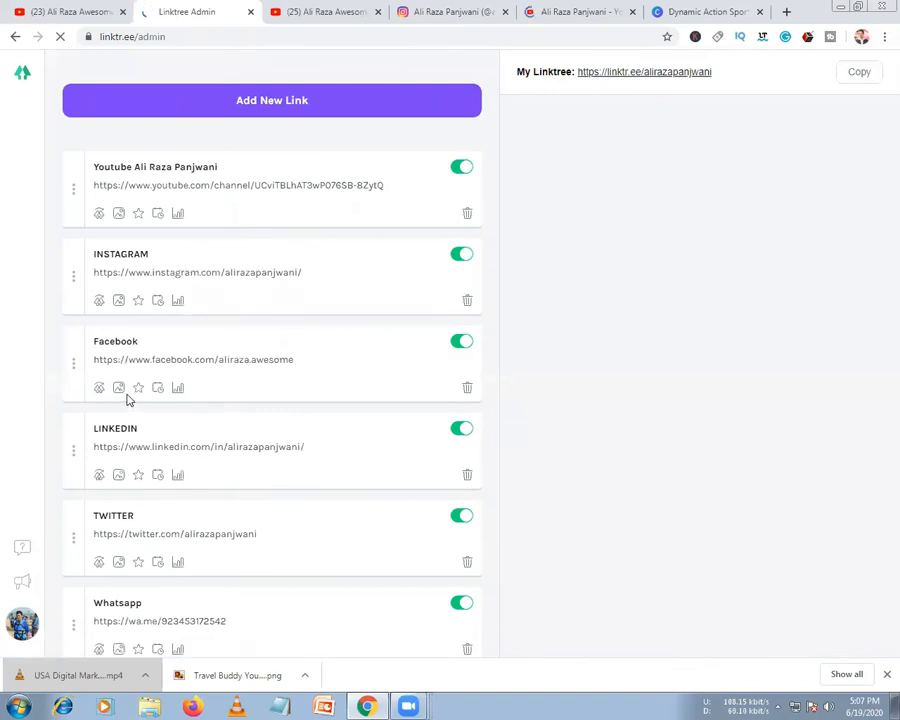
Dismiss the annual plans offer and drag the Youtube 2020 link to the top of the list
scroll(126, 397, down, 1)
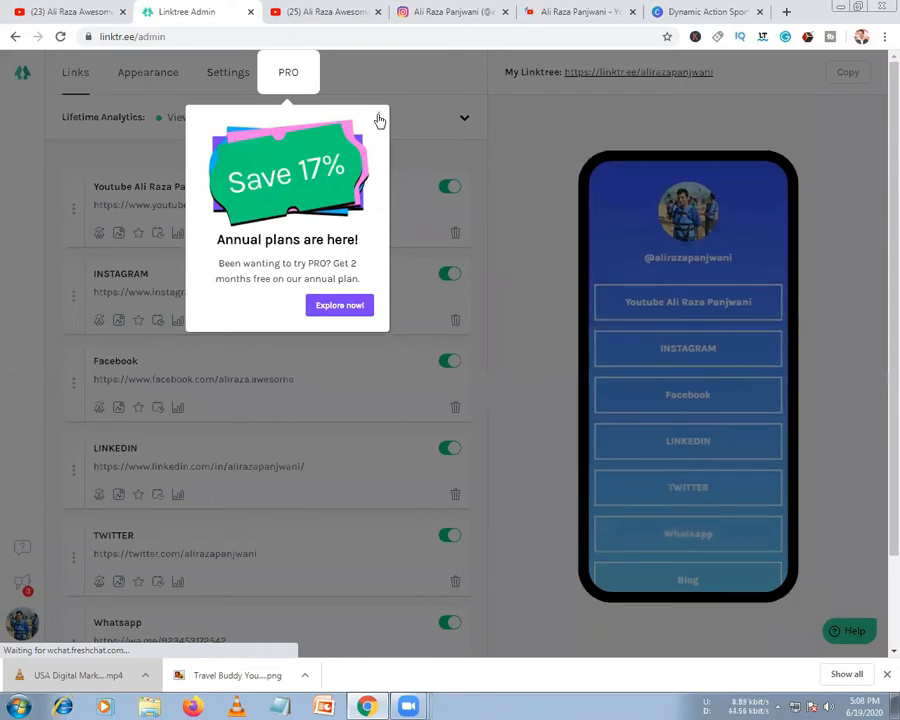
click(380, 120)
scroll(237, 590, down, 4)
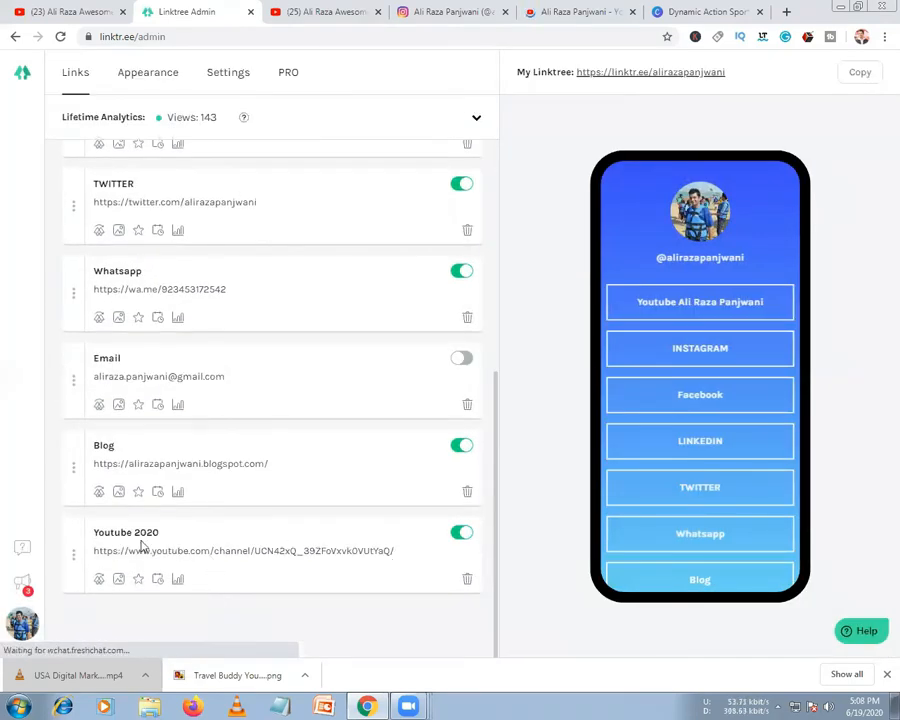
drag(69, 556, 70, 215)
scroll(68, 300, up, 3)
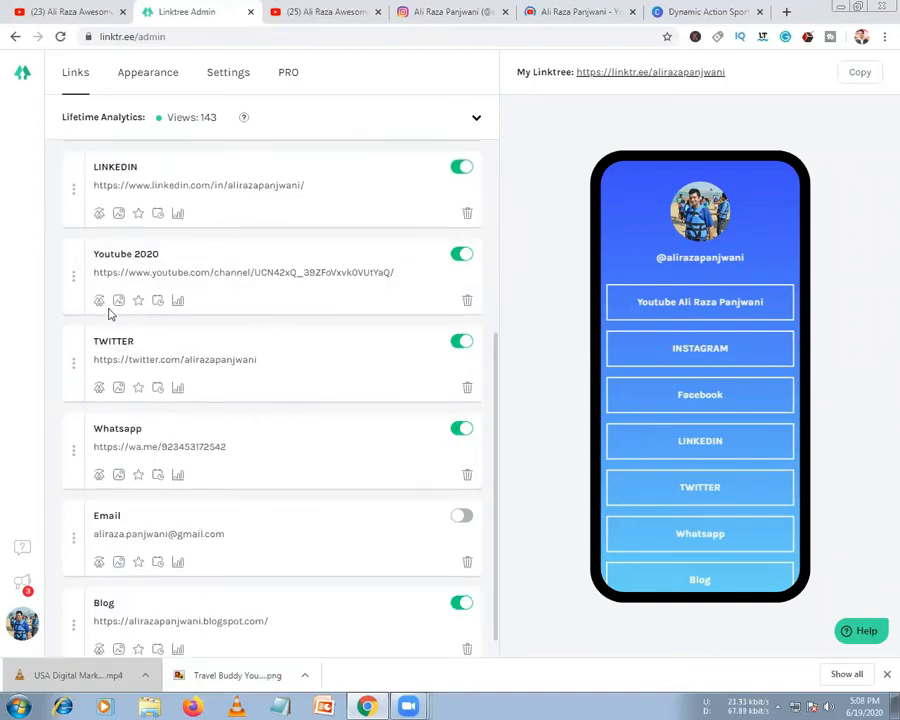
drag(68, 347, 66, 160)
scroll(101, 355, up, 3)
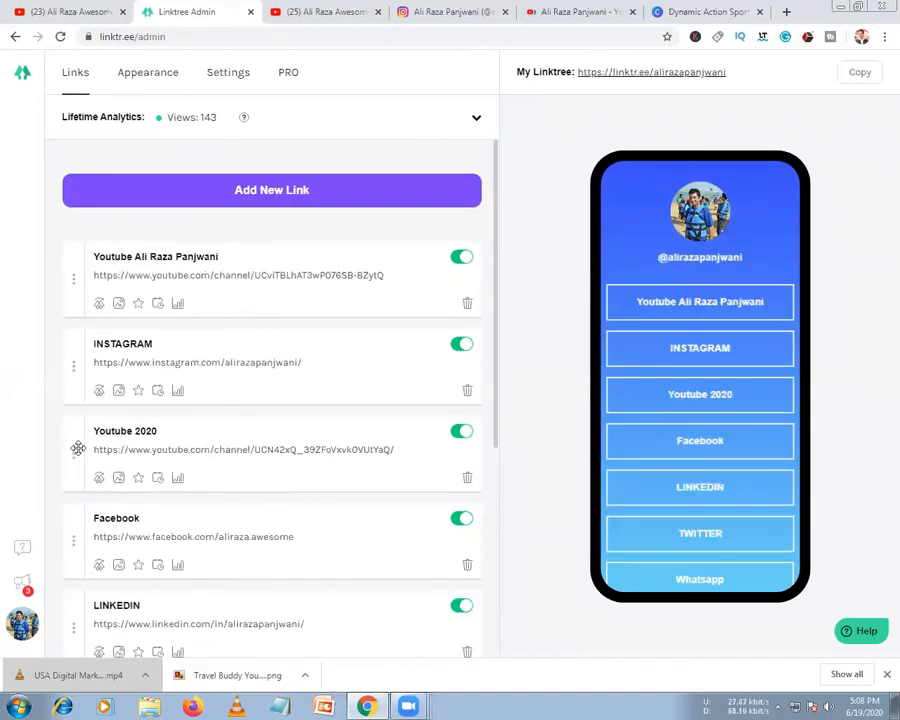
scroll(77, 440, down, 2)
drag(79, 410, 77, 220)
scroll(102, 376, up, 3)
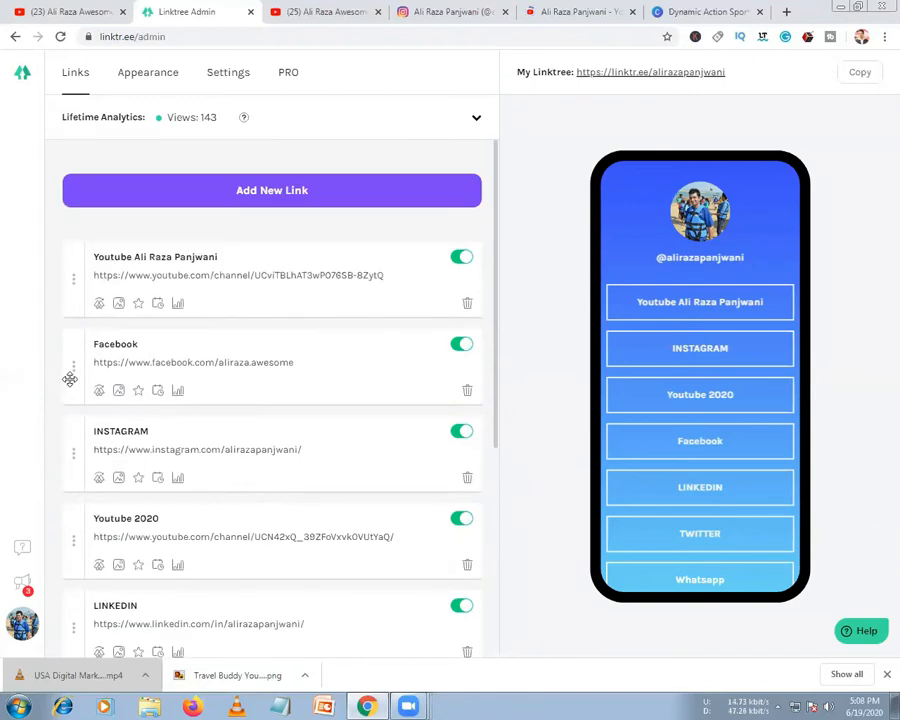
drag(72, 528, 72, 261)
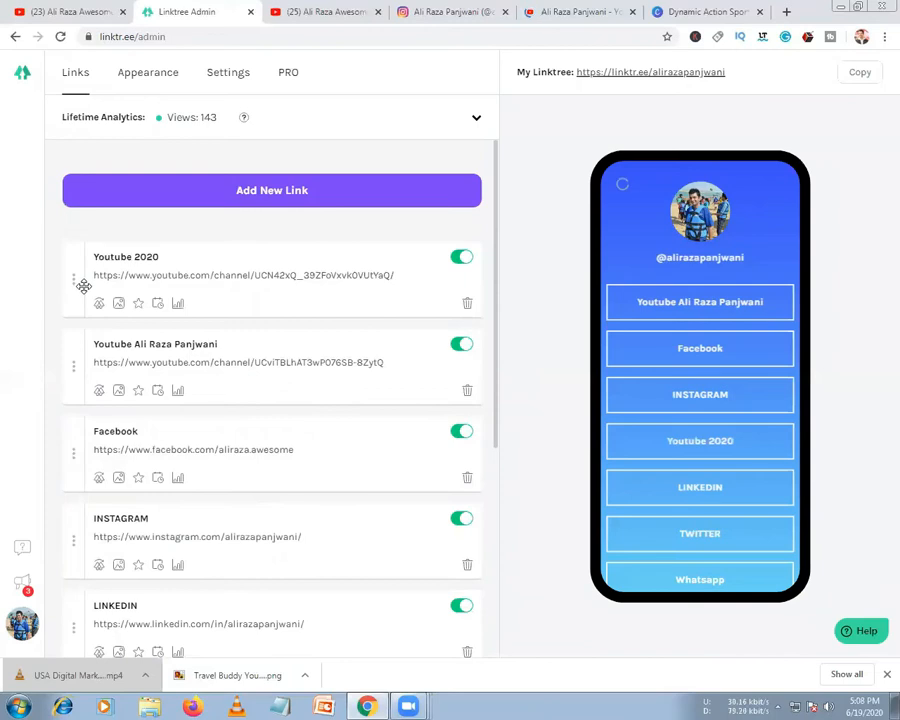
Show click counts for both YouTube links, Facebook, Instagram, LinkedIn, Twitter, Whatsapp, Email and Blog
click(178, 305)
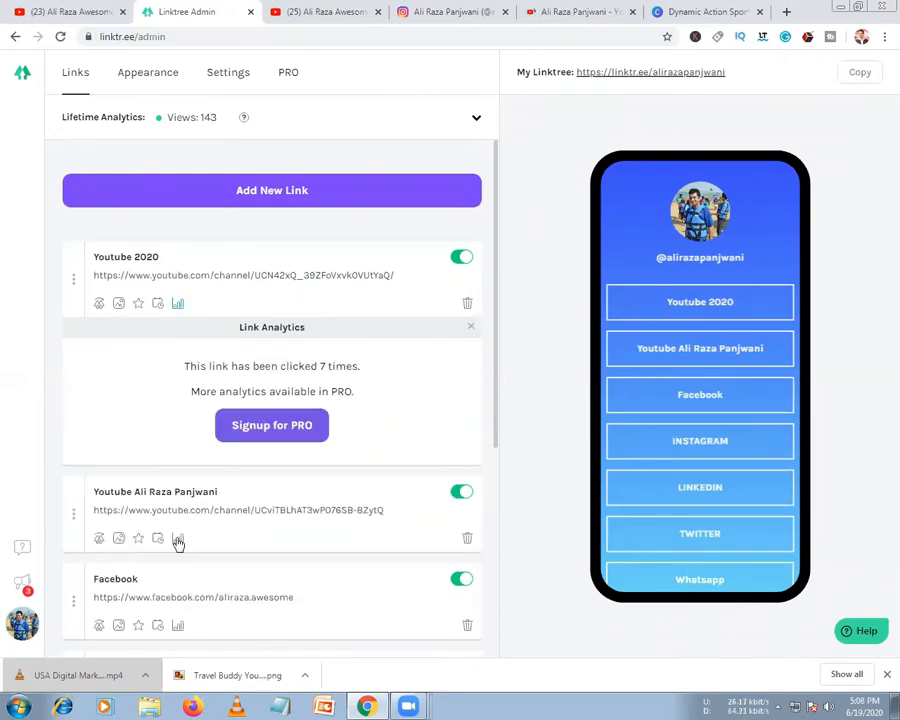
click(177, 539)
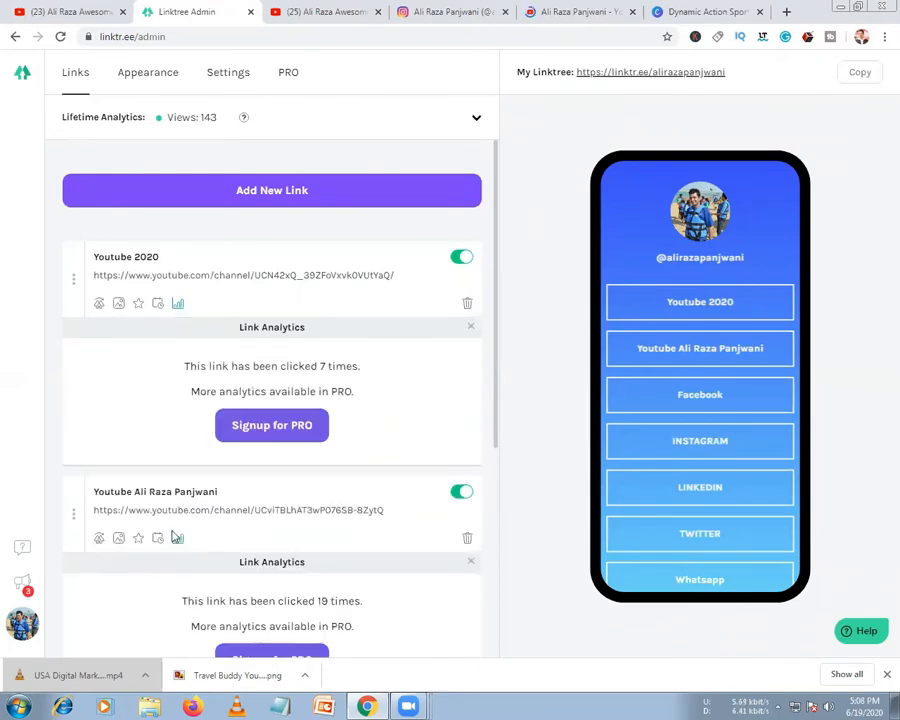
scroll(176, 506, down, 3)
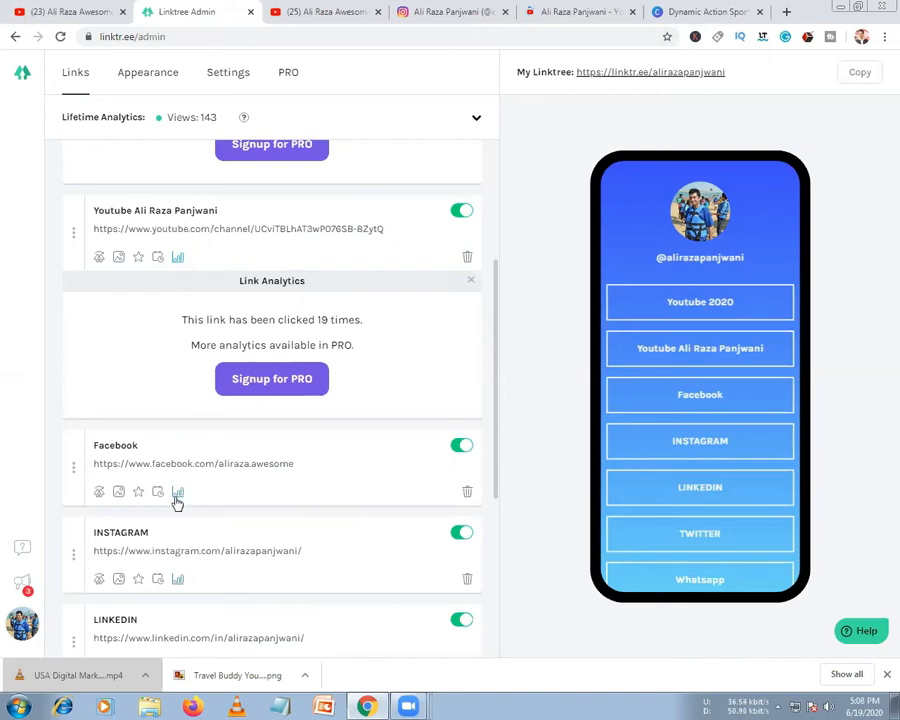
click(177, 493)
scroll(176, 500, down, 2)
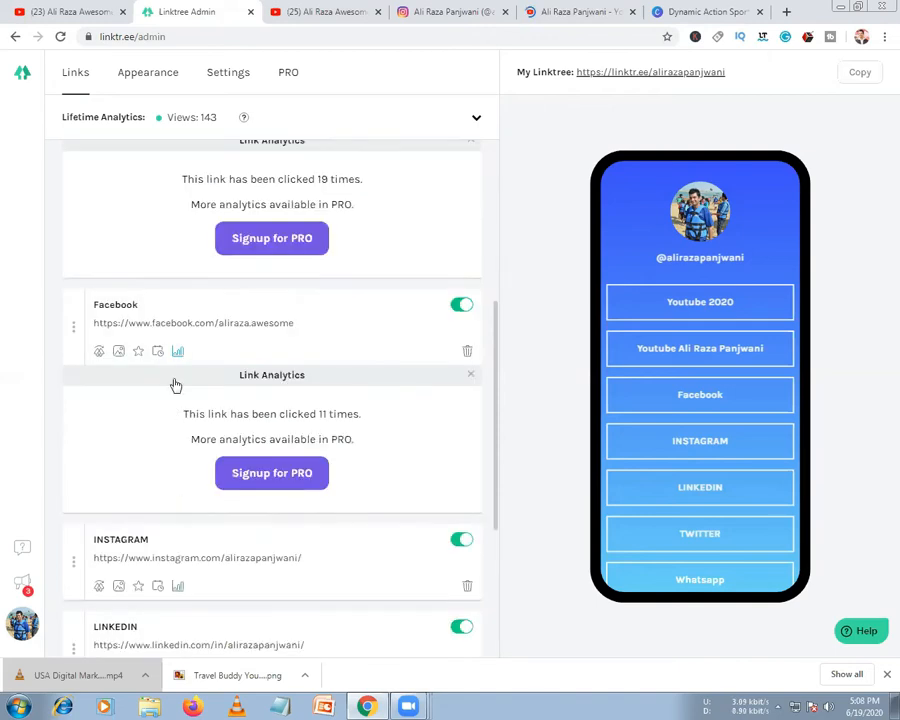
scroll(176, 385, down, 2)
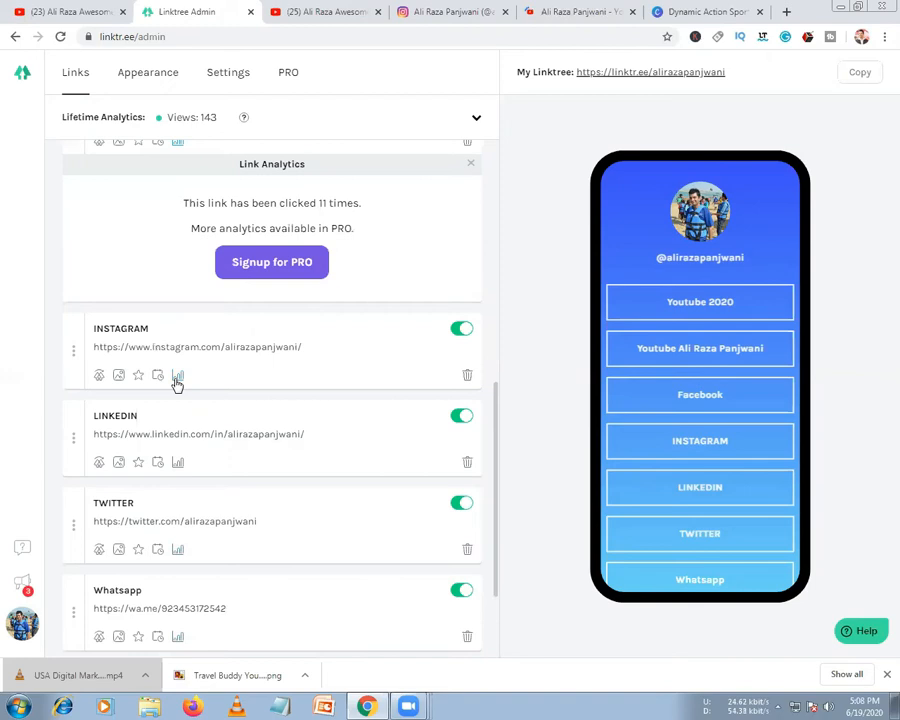
click(177, 377)
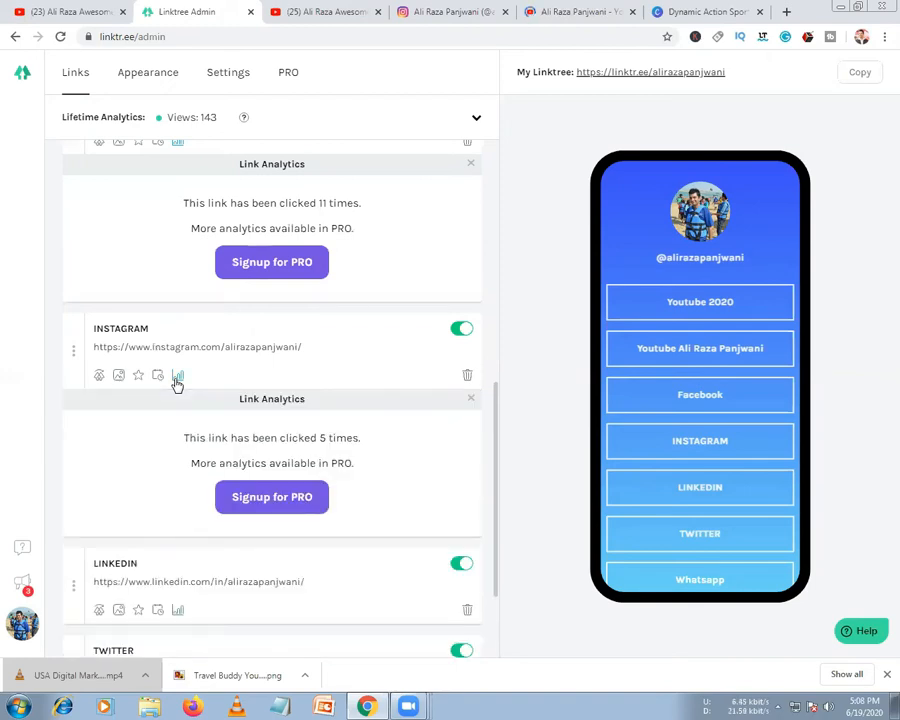
scroll(182, 336, down, 3)
click(178, 330)
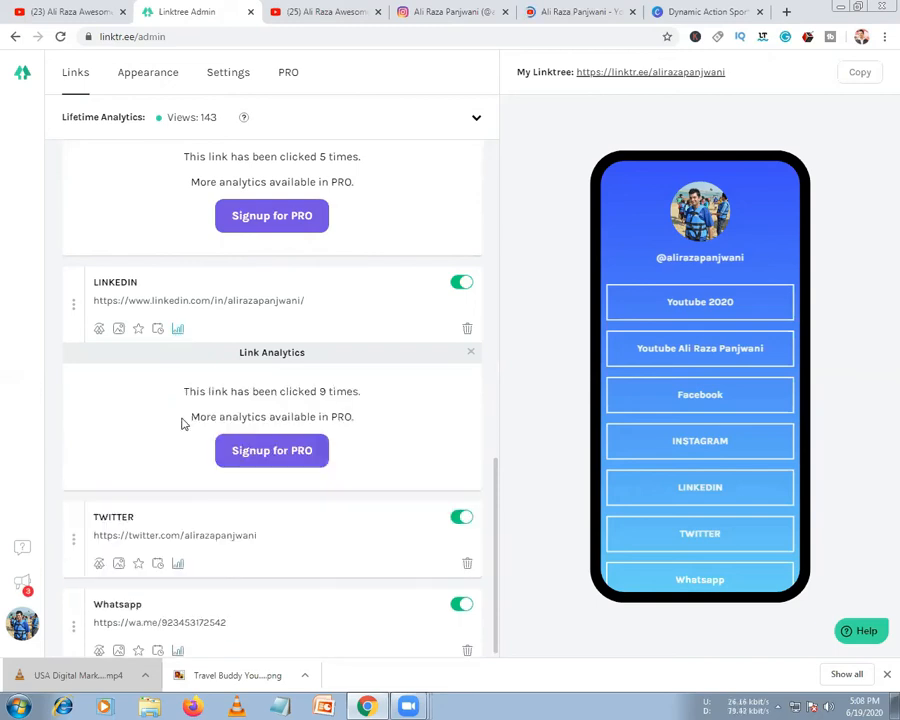
scroll(215, 460, down, 3)
click(177, 355)
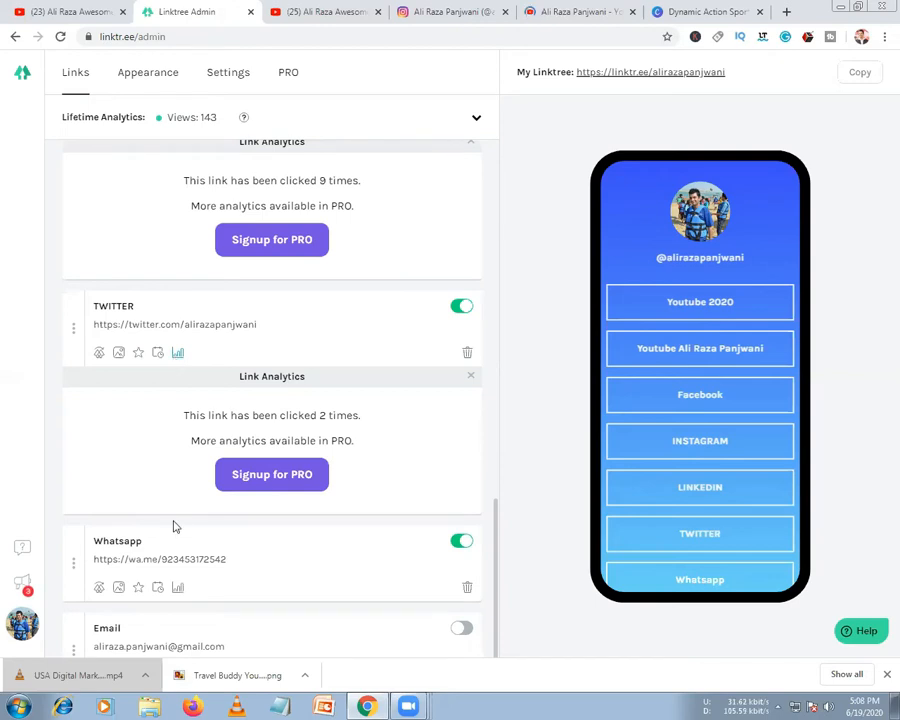
click(177, 590)
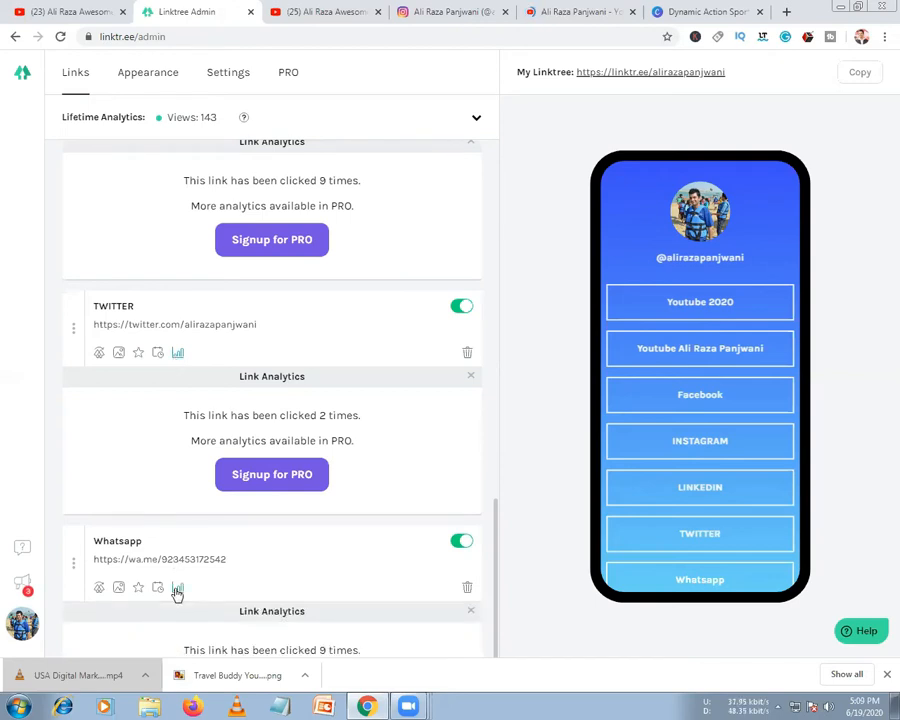
scroll(176, 590, down, 3)
click(178, 542)
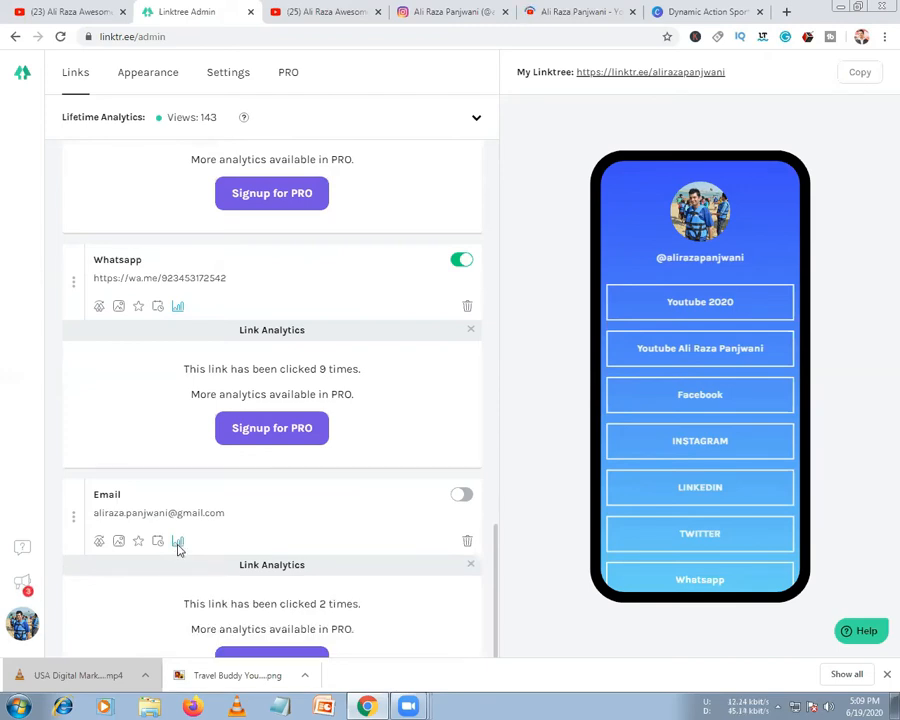
scroll(178, 548, down, 2)
click(178, 566)
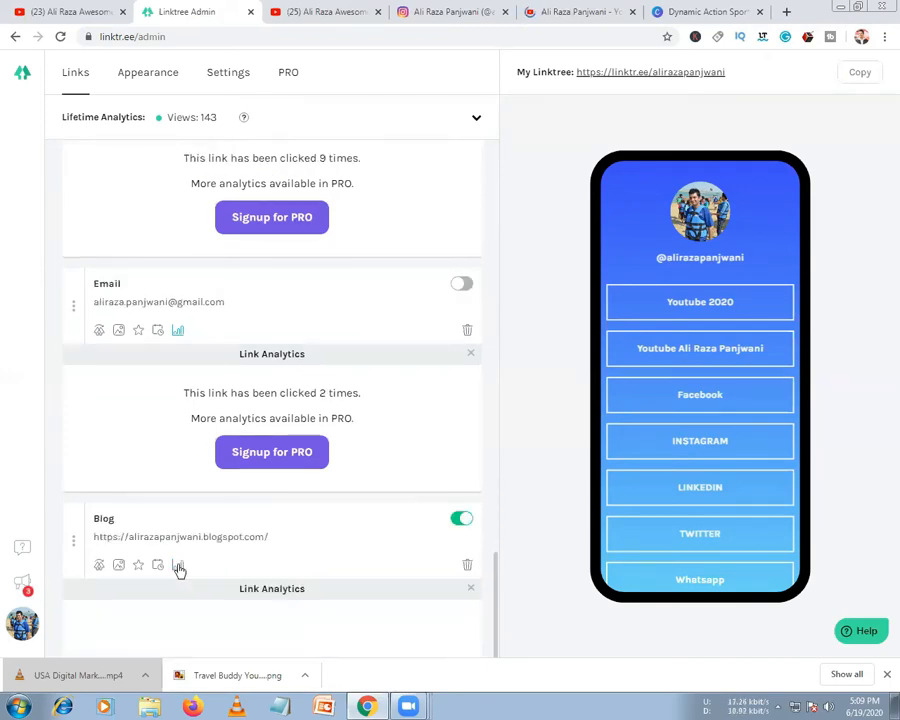
scroll(178, 566, down, 2)
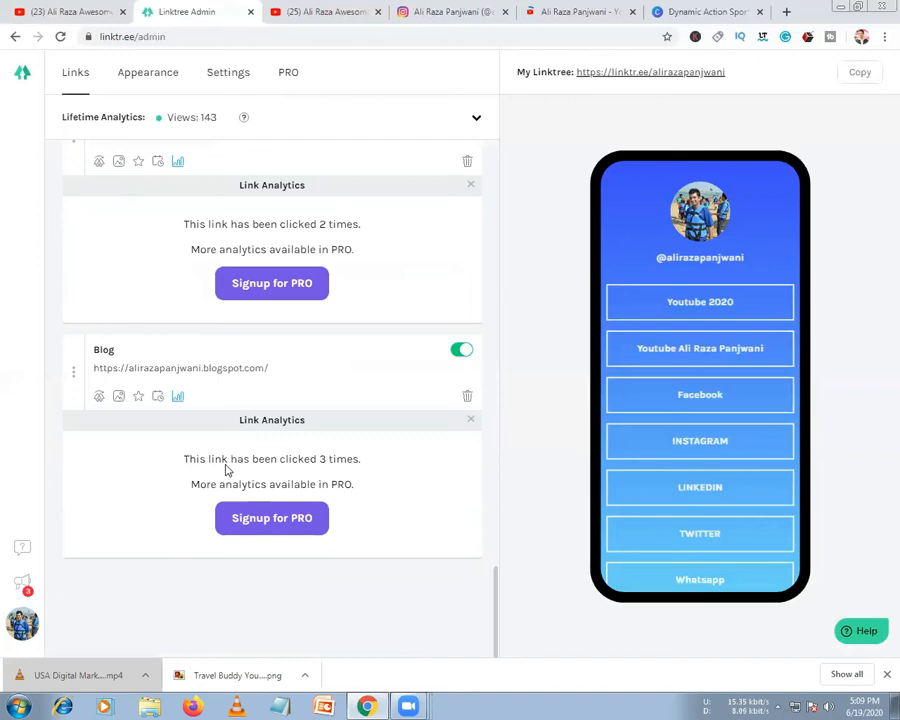
scroll(178, 452, up, 7)
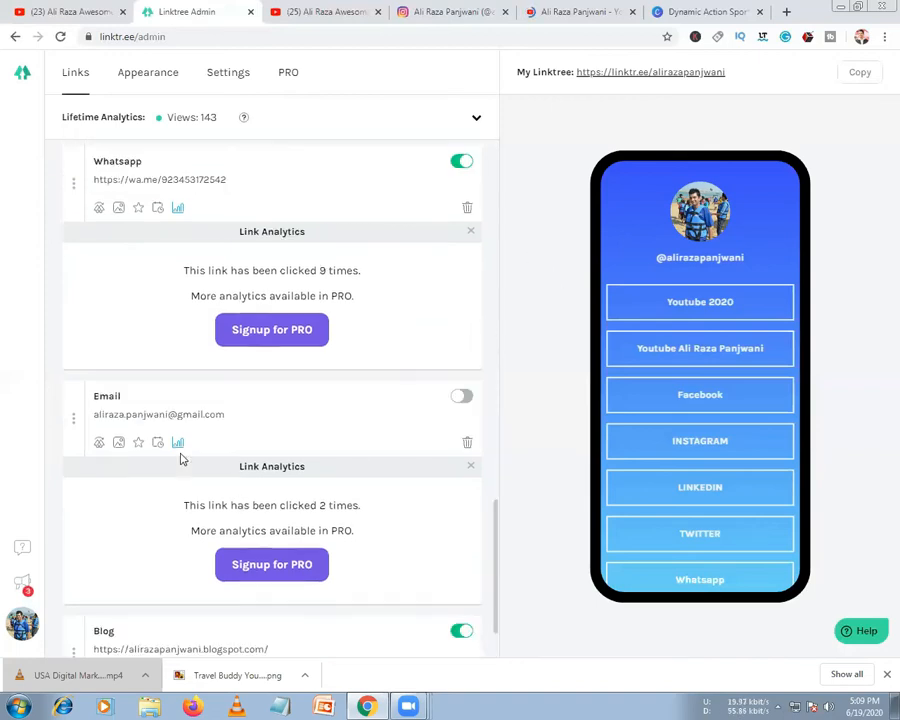
Check the latest changes and the lifetime analytics (143 views), then close the Linktree admin tab
click(24, 584)
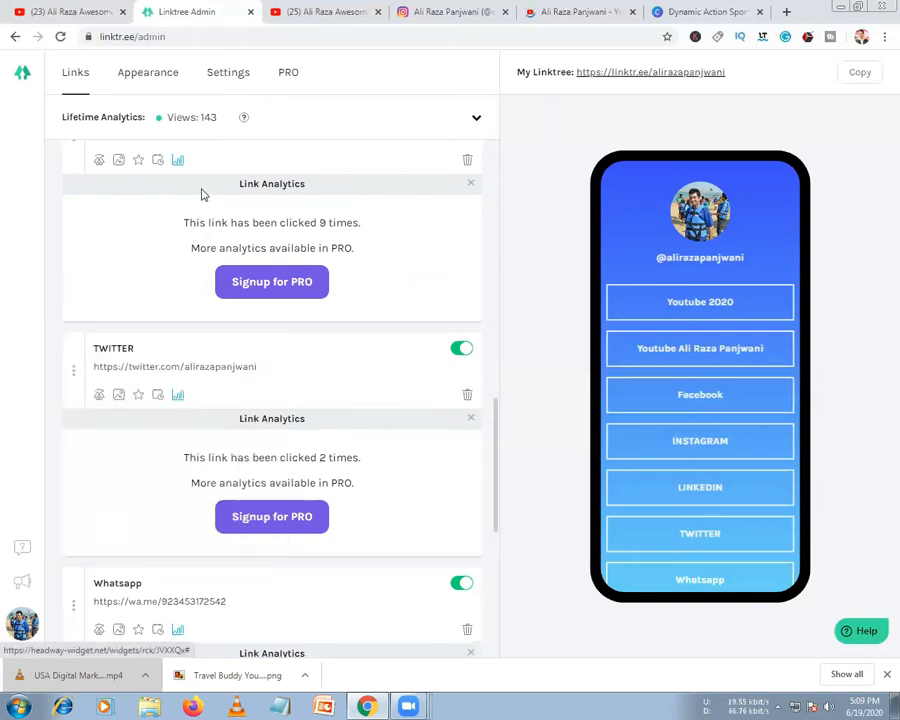
scroll(221, 232, up, 3)
scroll(221, 232, up, 3)
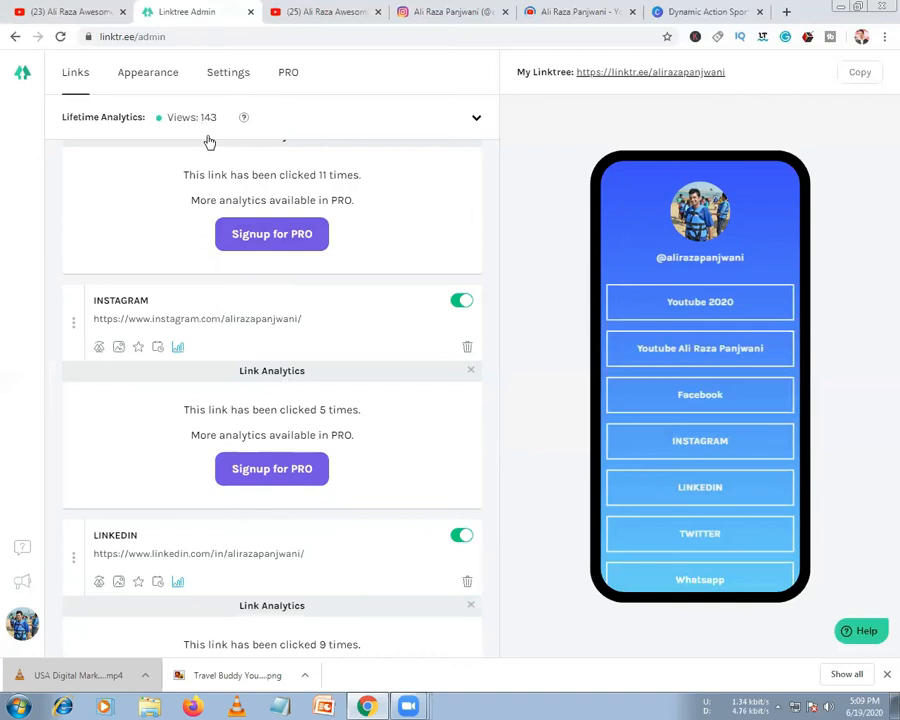
scroll(310, 125, up, 5)
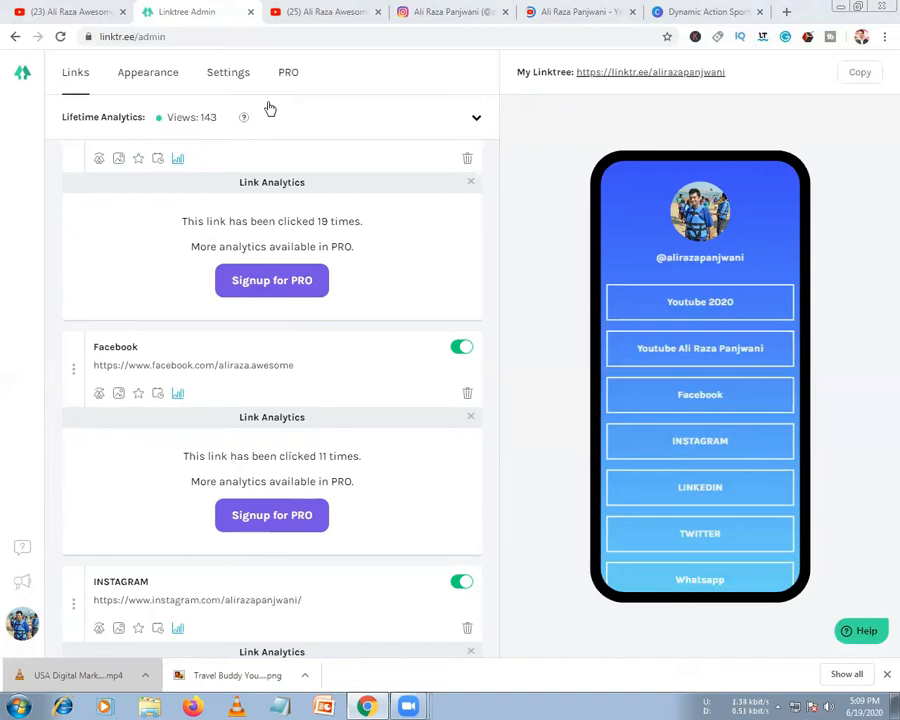
click(228, 131)
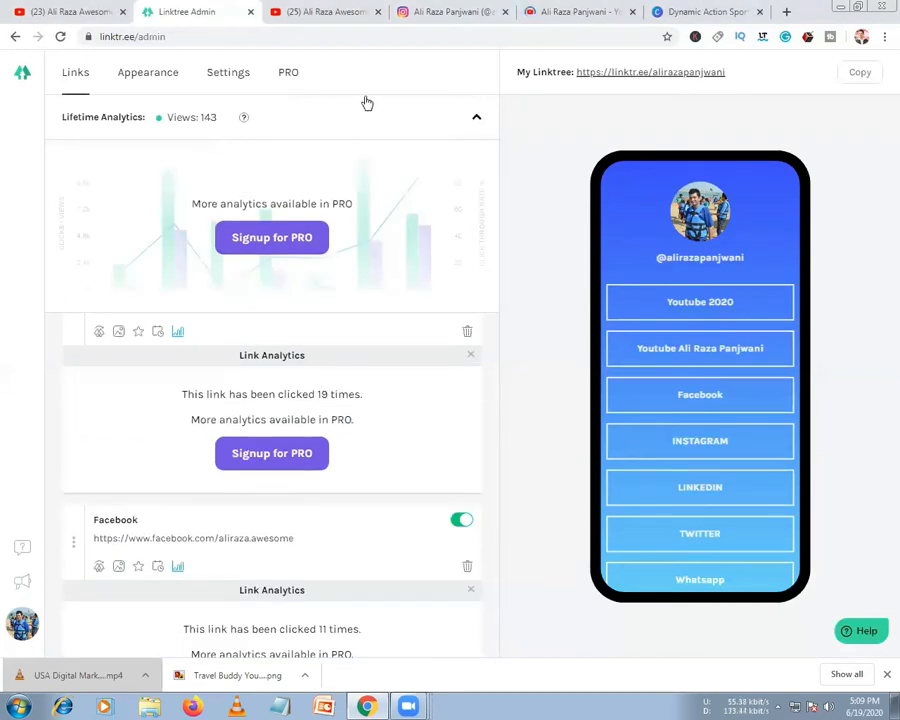
click(288, 122)
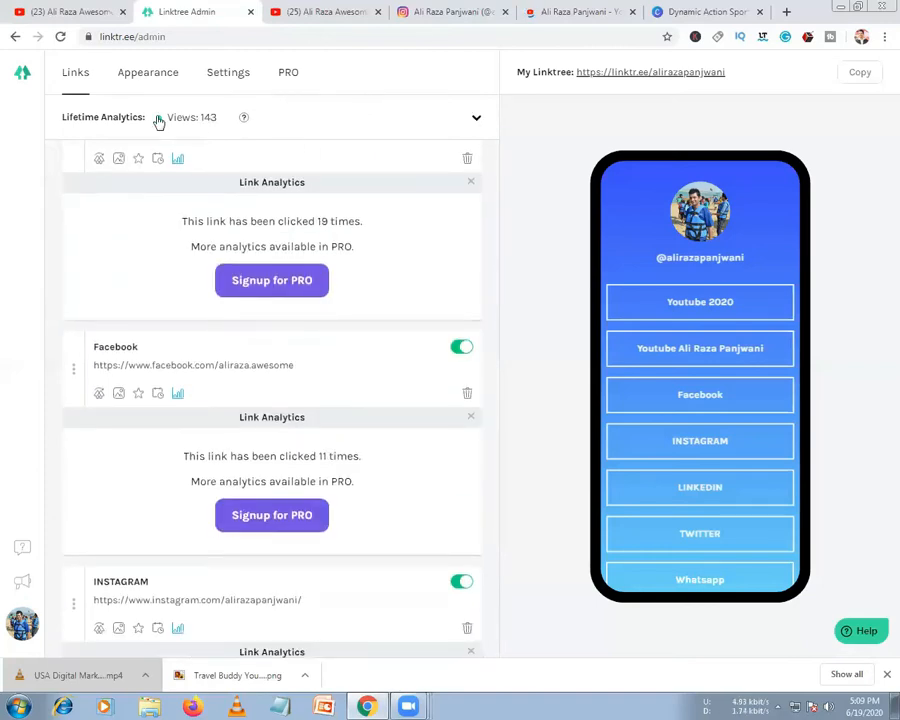
click(250, 12)
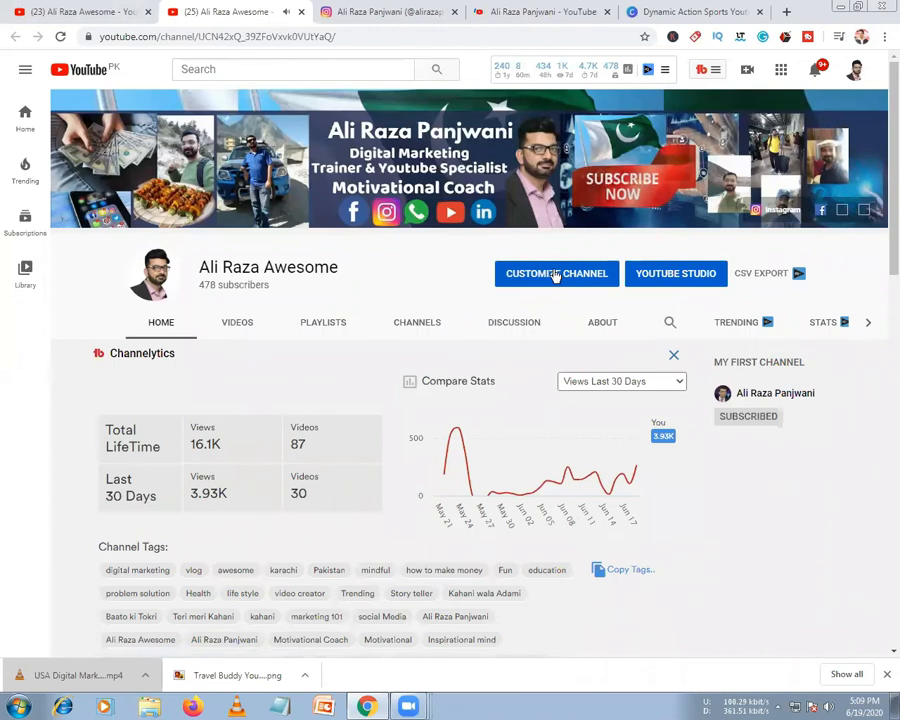
Enter channel customization and switch to the homepage layout shown to new visitors
click(556, 274)
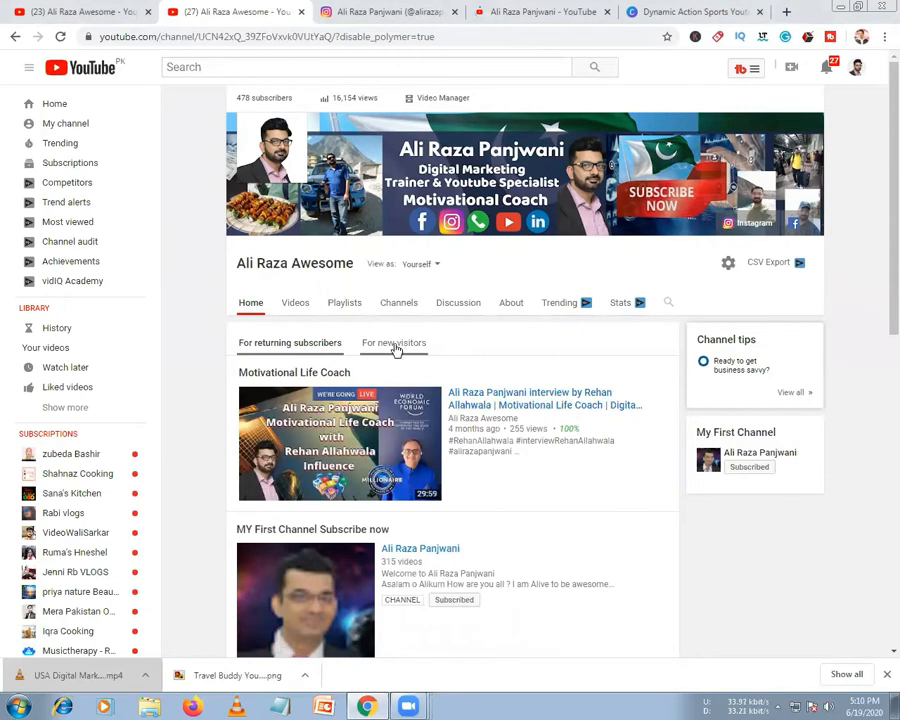
click(394, 346)
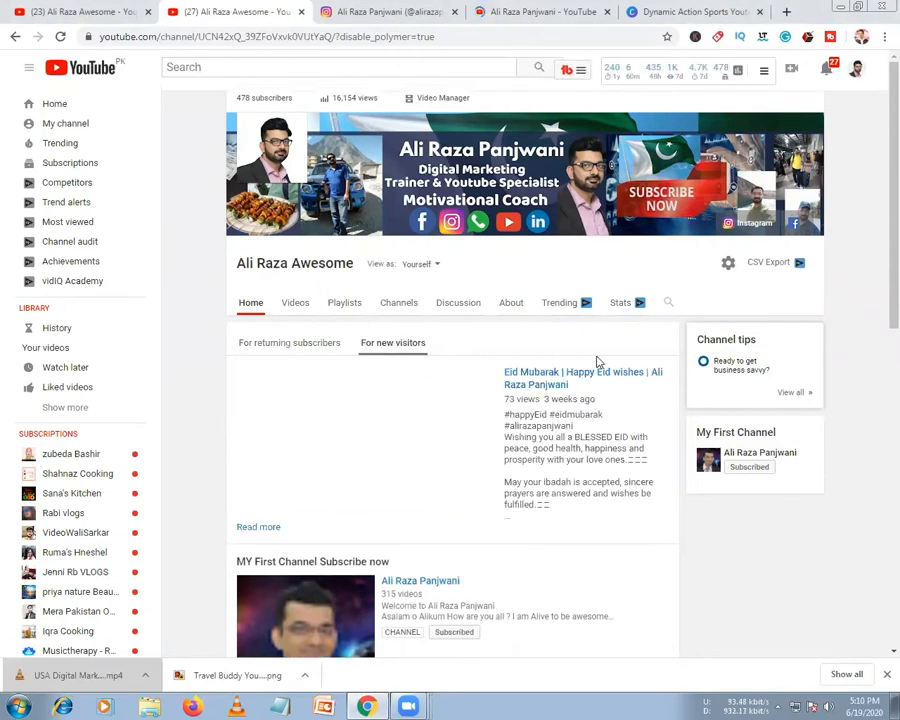
Replace the current channel trailer with the 'How to get any udemy course for free' video
click(666, 370)
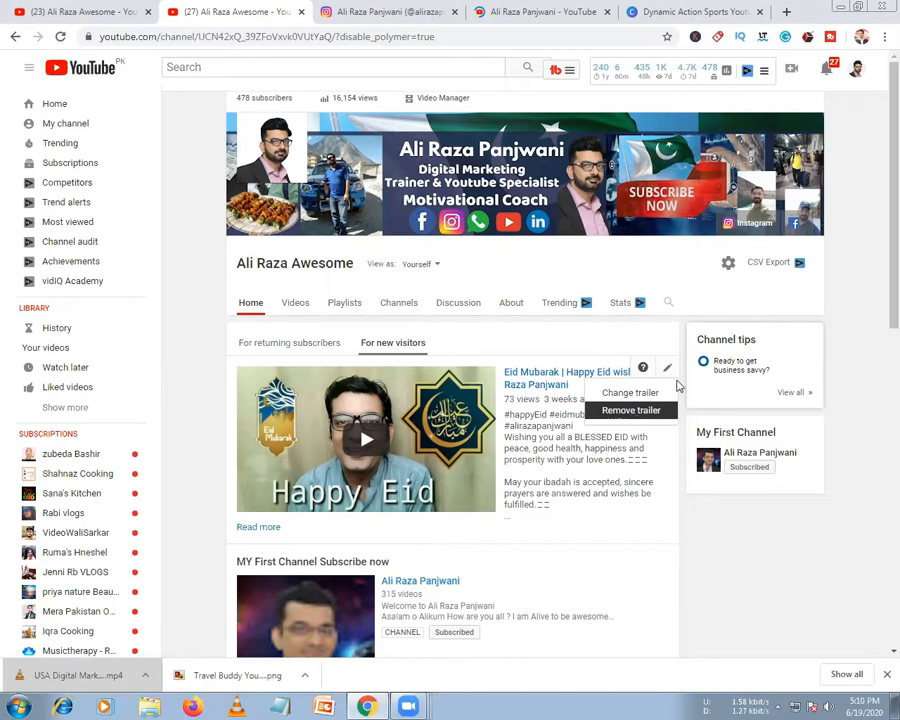
click(650, 410)
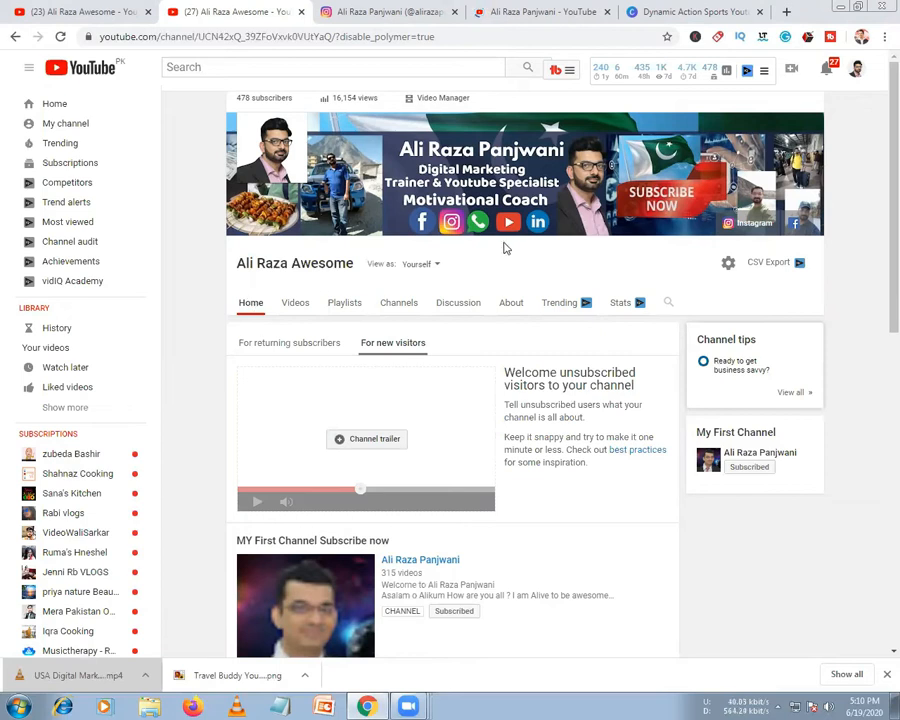
scroll(400, 311, down, 5)
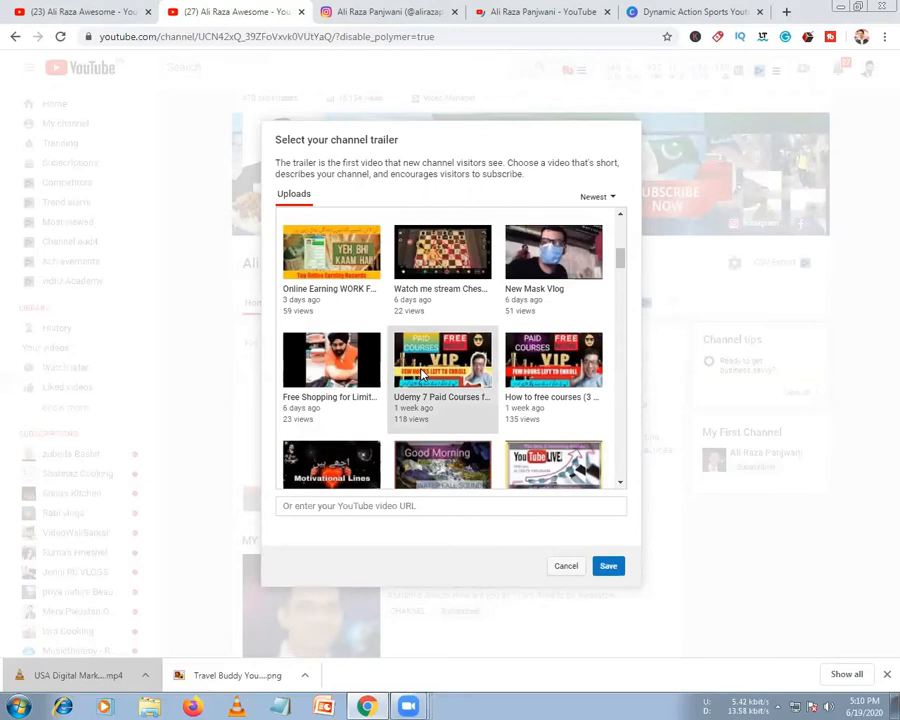
scroll(422, 366, down, 5)
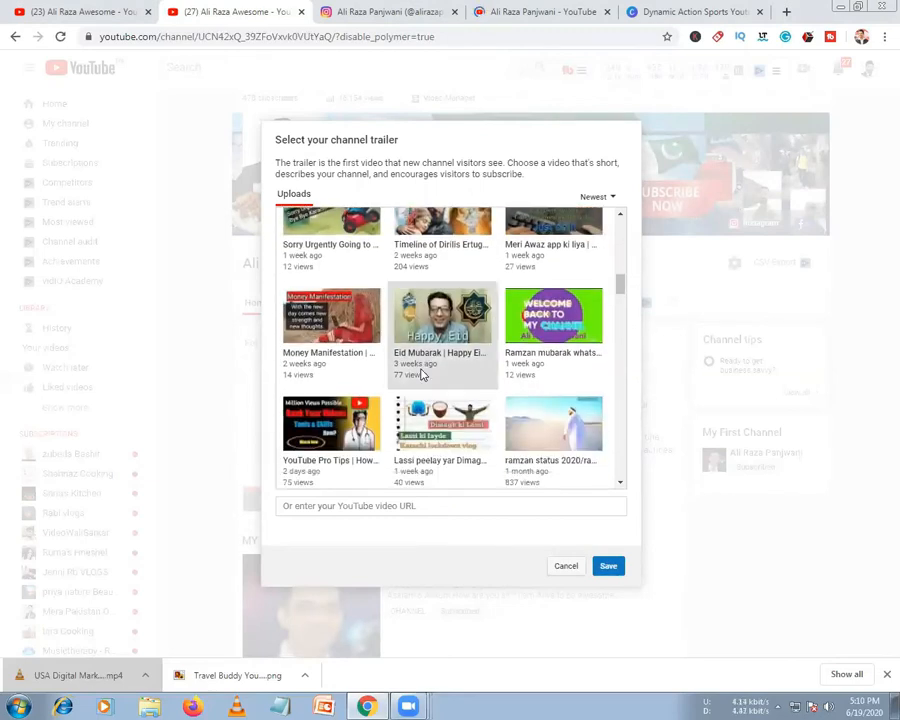
scroll(422, 374, down, 2)
scroll(420, 373, down, 1)
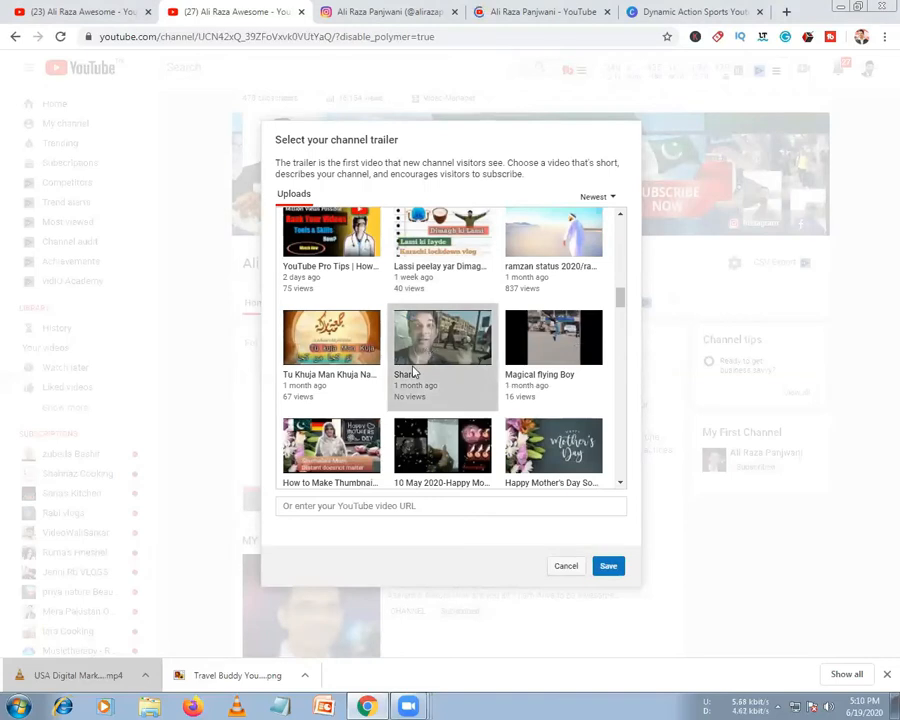
scroll(420, 360, down, 3)
scroll(420, 372, down, 4)
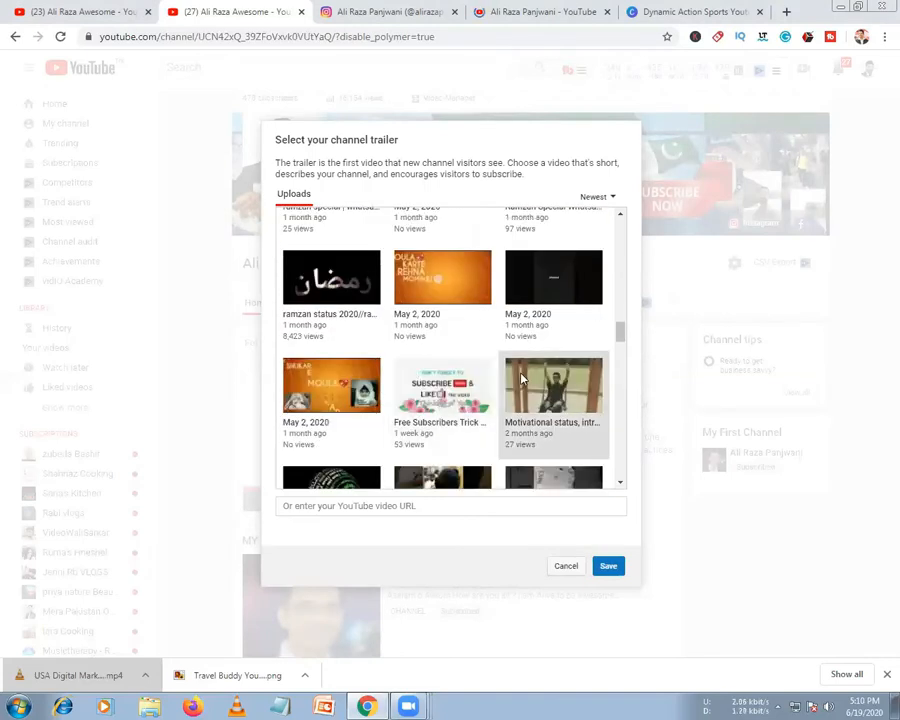
scroll(520, 378, down, 8)
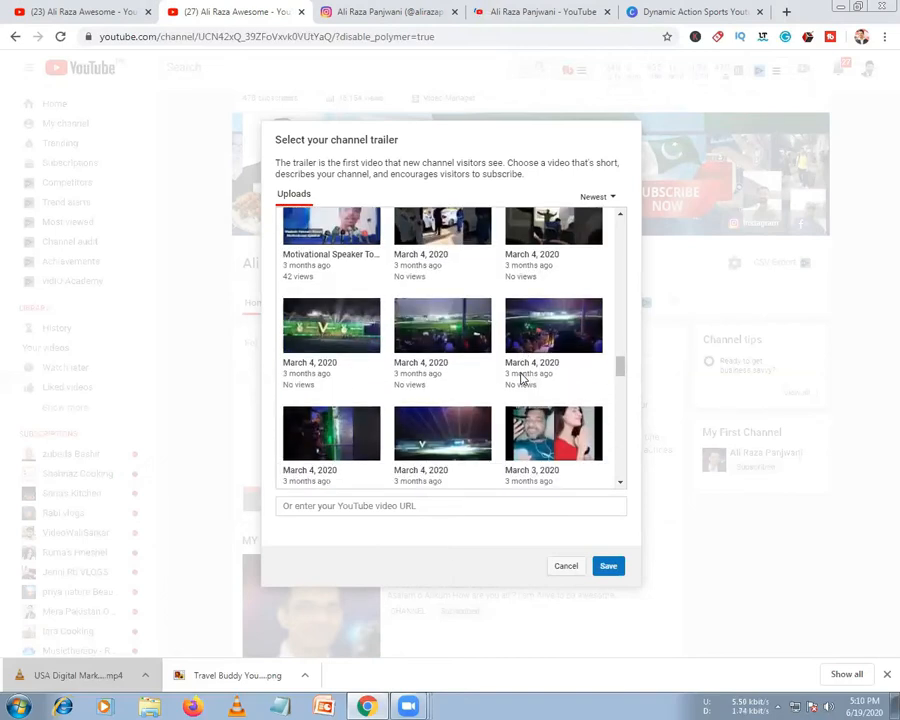
scroll(520, 378, down, 10)
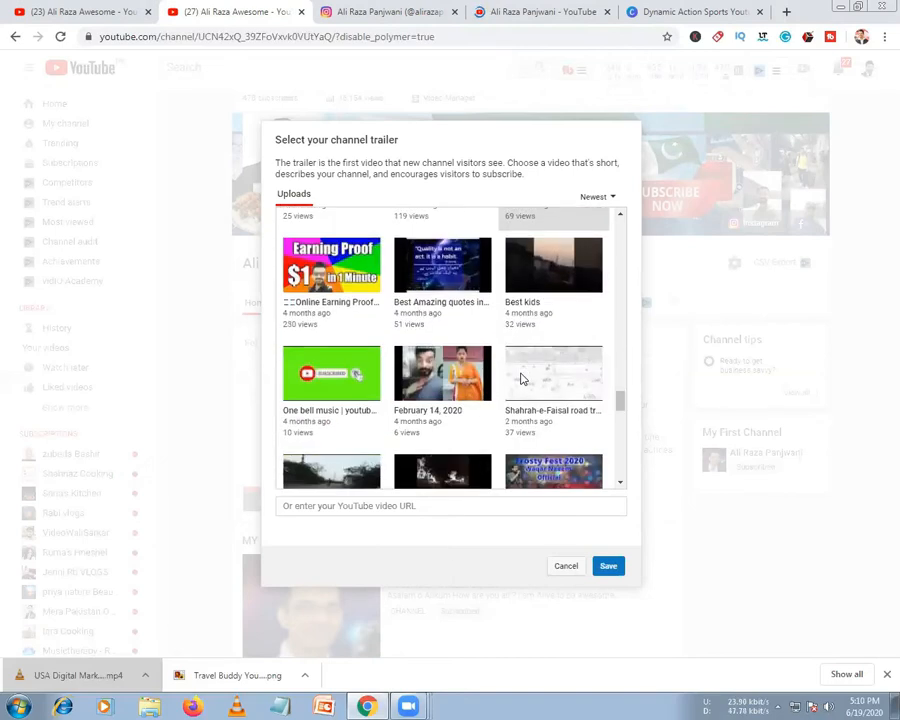
scroll(520, 378, down, 1)
scroll(520, 378, down, 3)
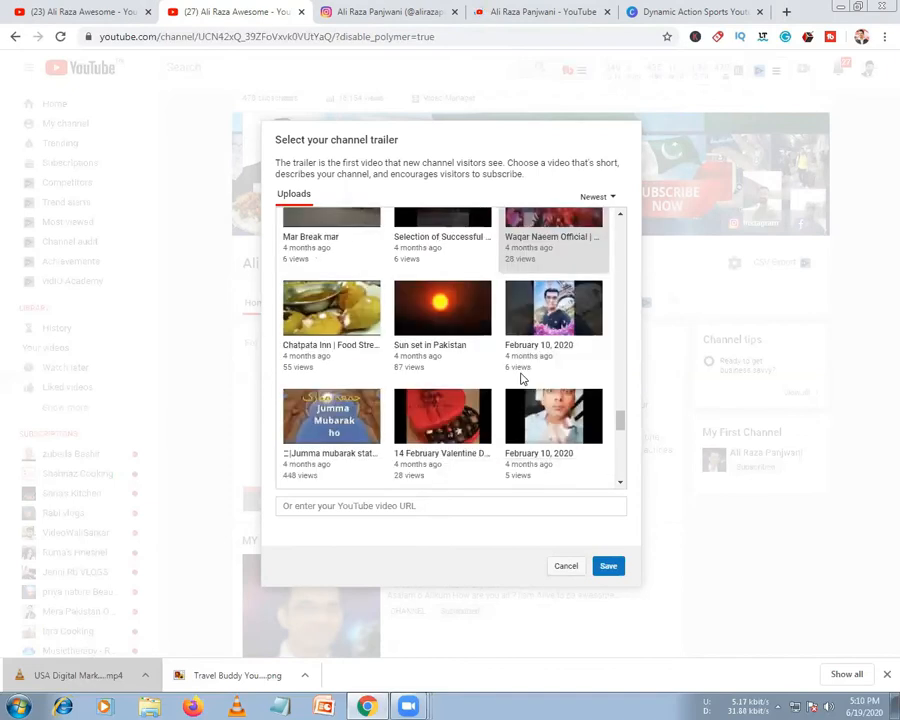
scroll(537, 388, down, 8)
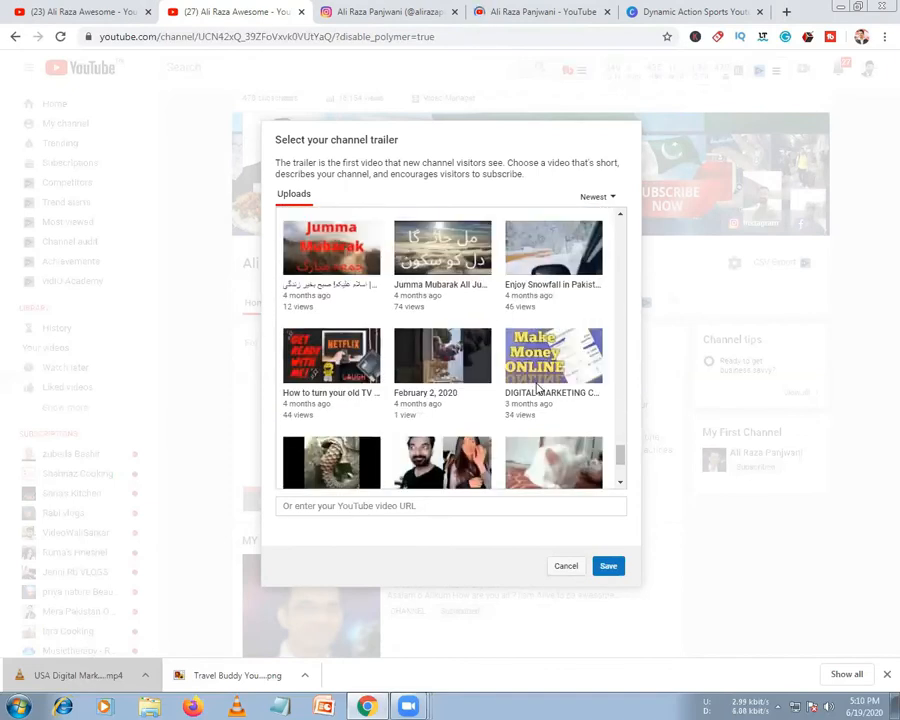
scroll(535, 387, up, 6)
scroll(535, 387, up, 15)
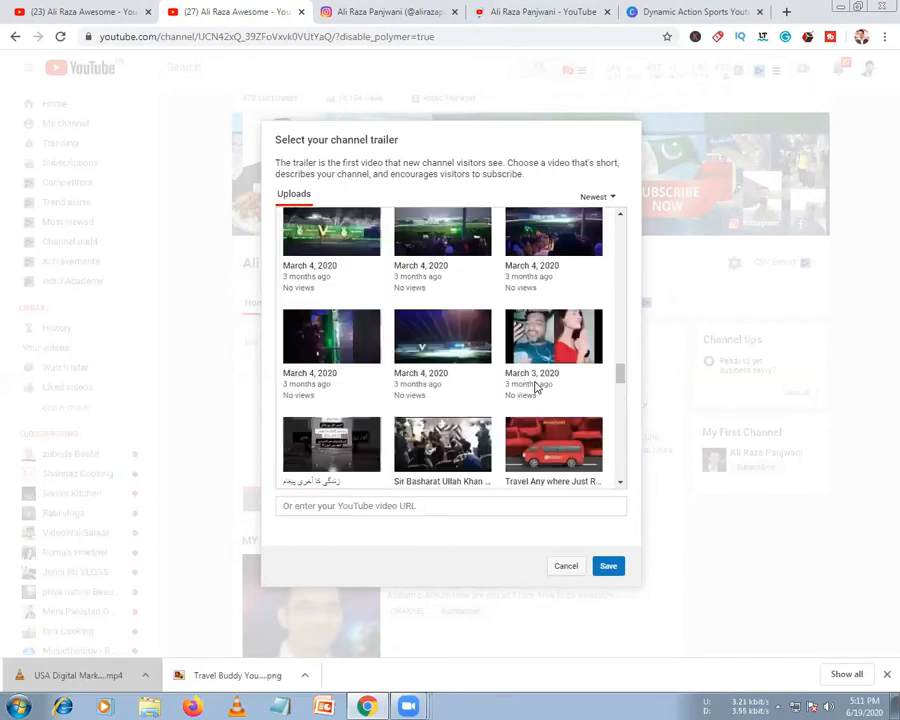
scroll(535, 387, up, 1)
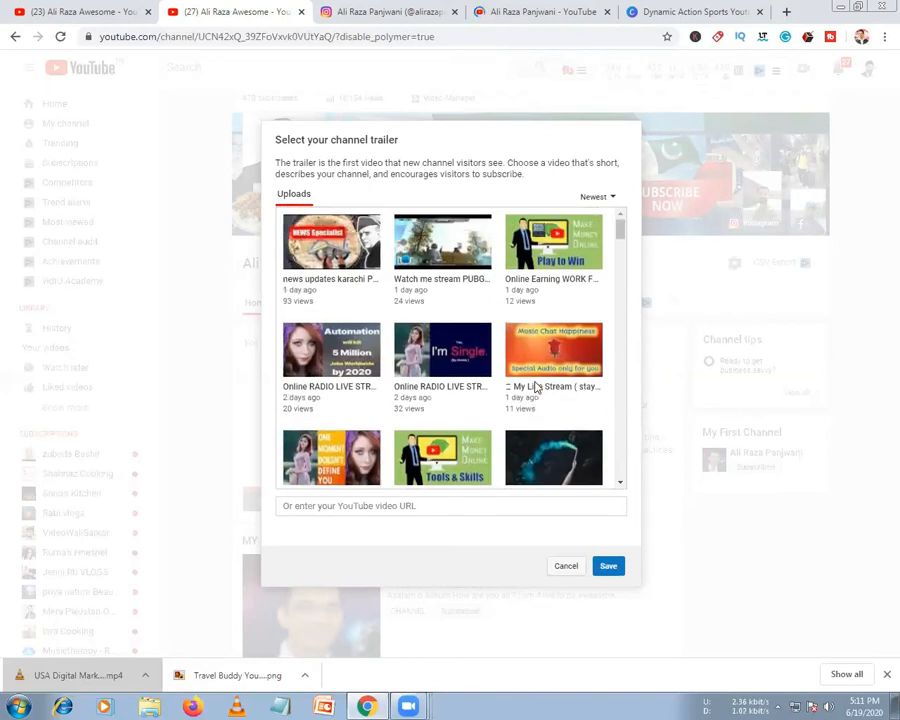
scroll(530, 367, down, 2)
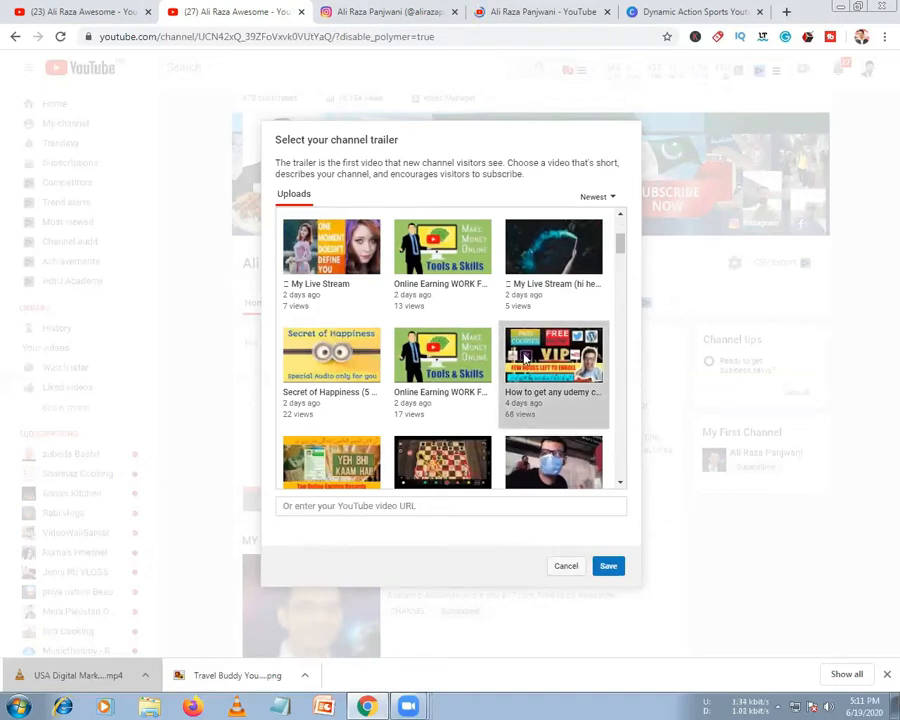
scroll(525, 357, down, 2)
scroll(522, 350, down, 1)
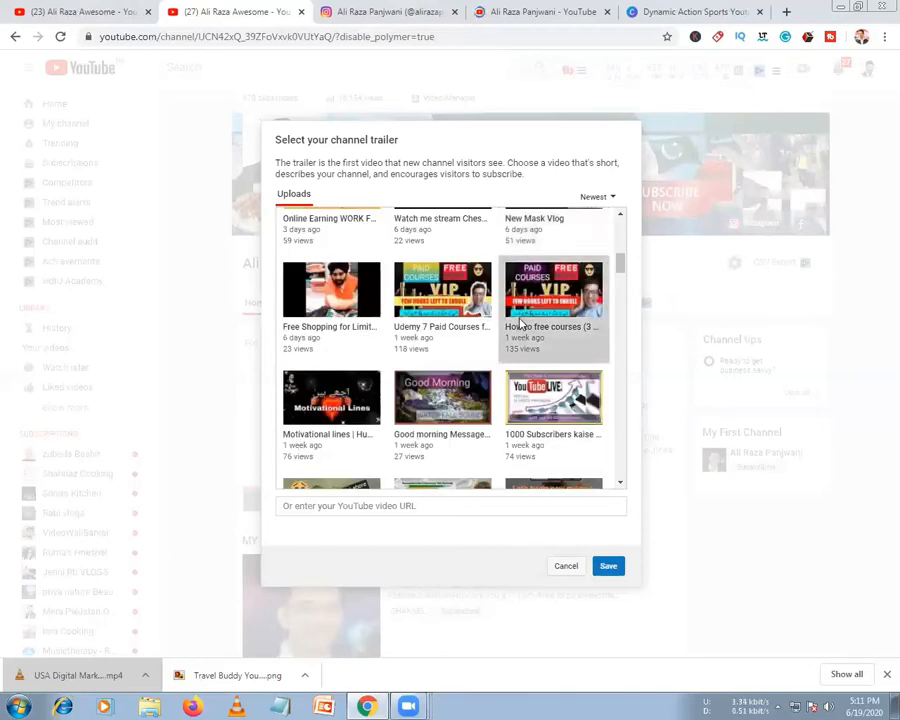
scroll(519, 323, up, 4)
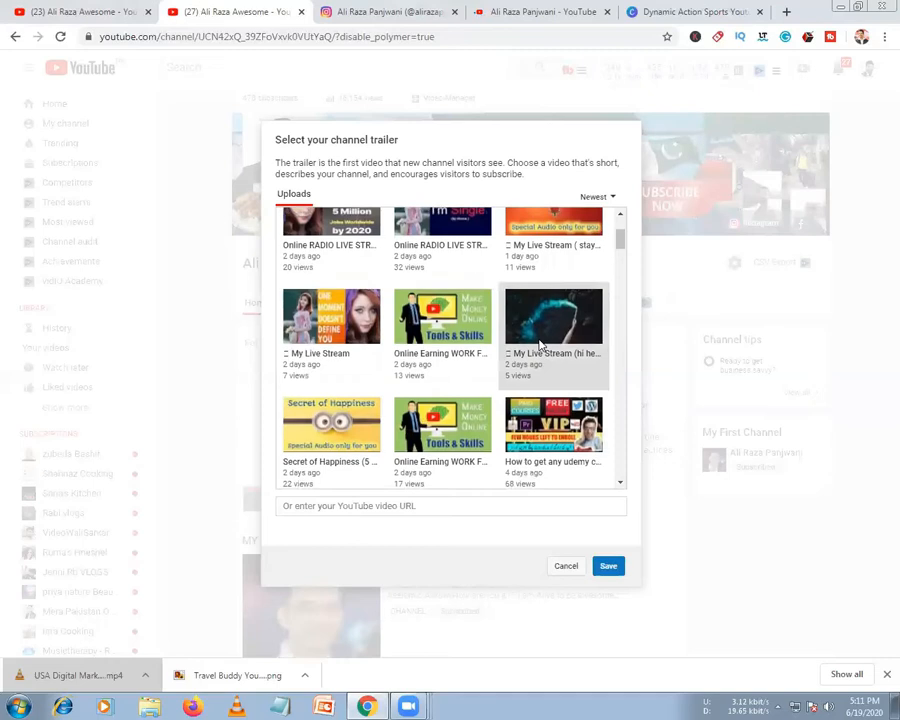
scroll(540, 345, down, 3)
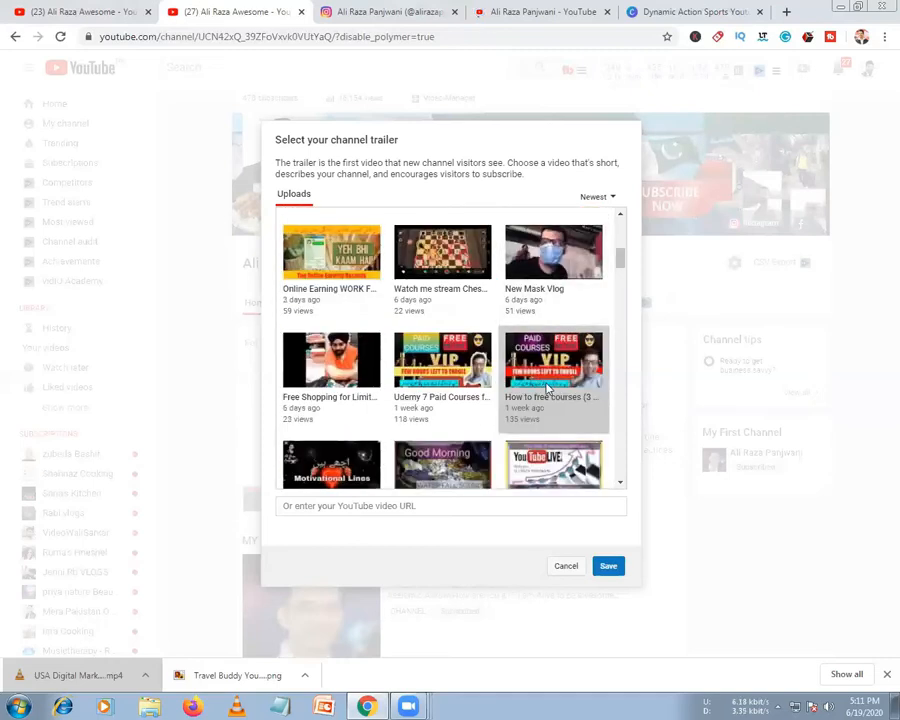
scroll(547, 388, up, 5)
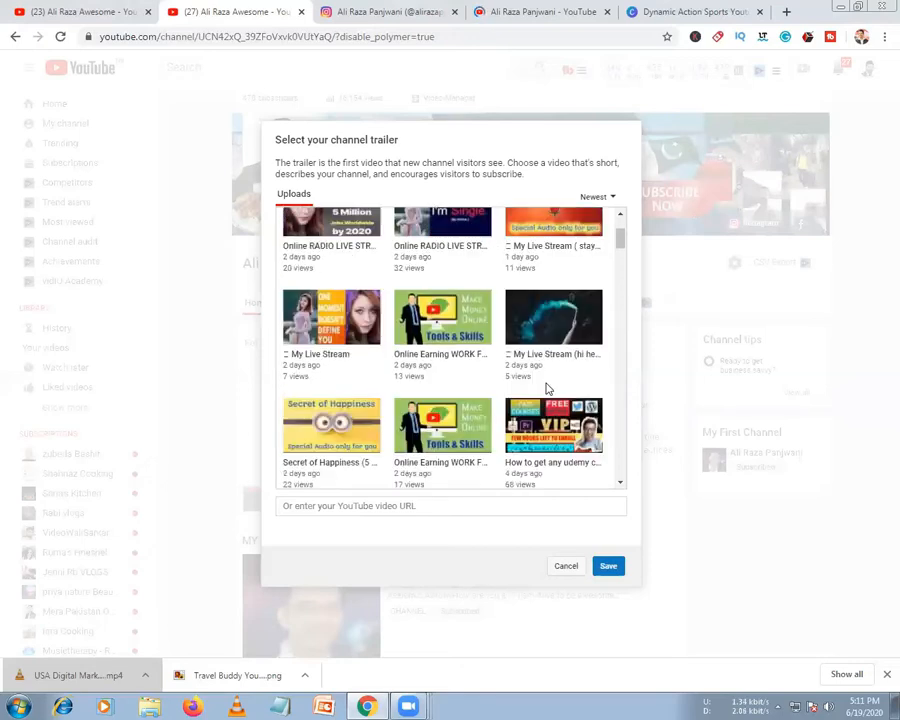
scroll(545, 380, down, 2)
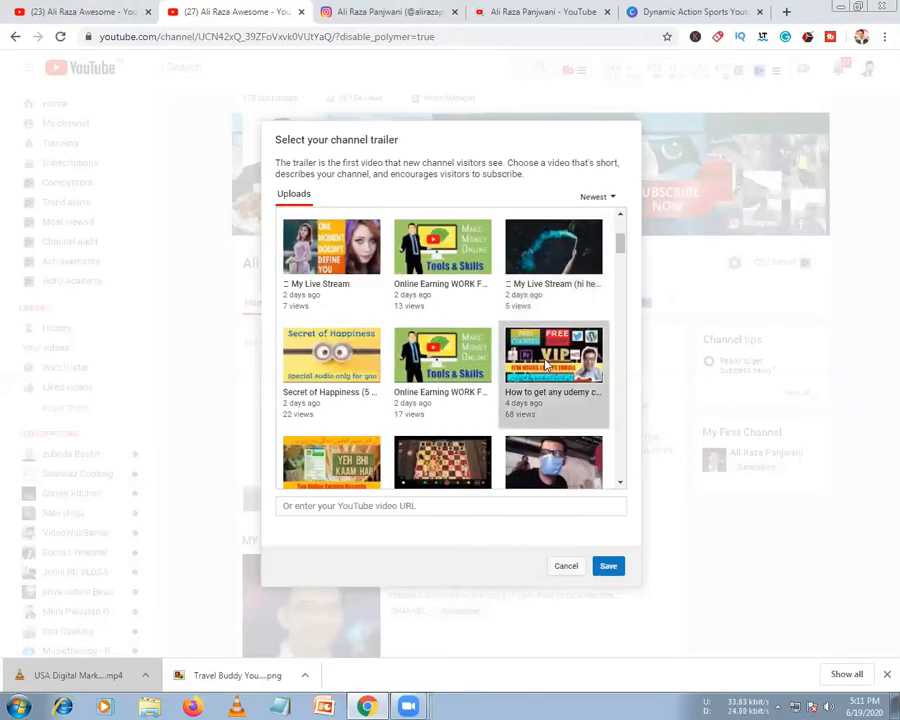
click(608, 567)
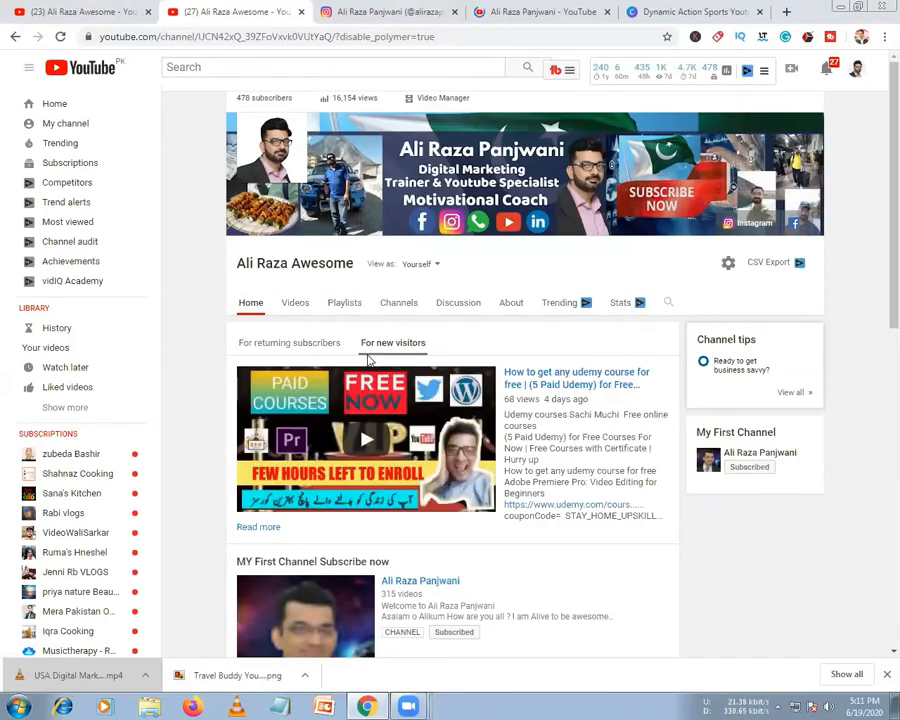
click(296, 342)
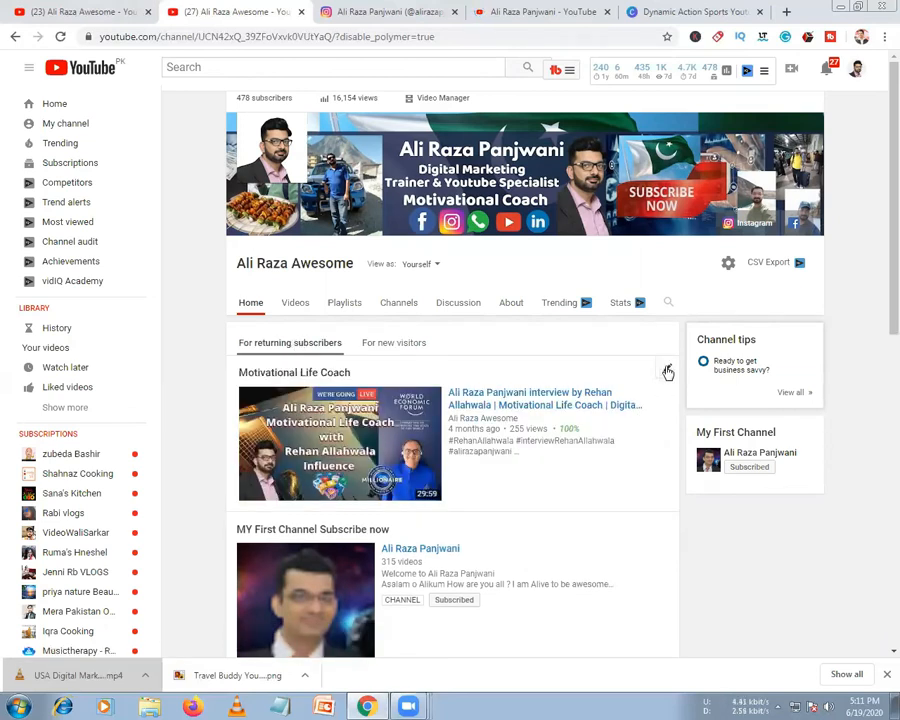
click(668, 372)
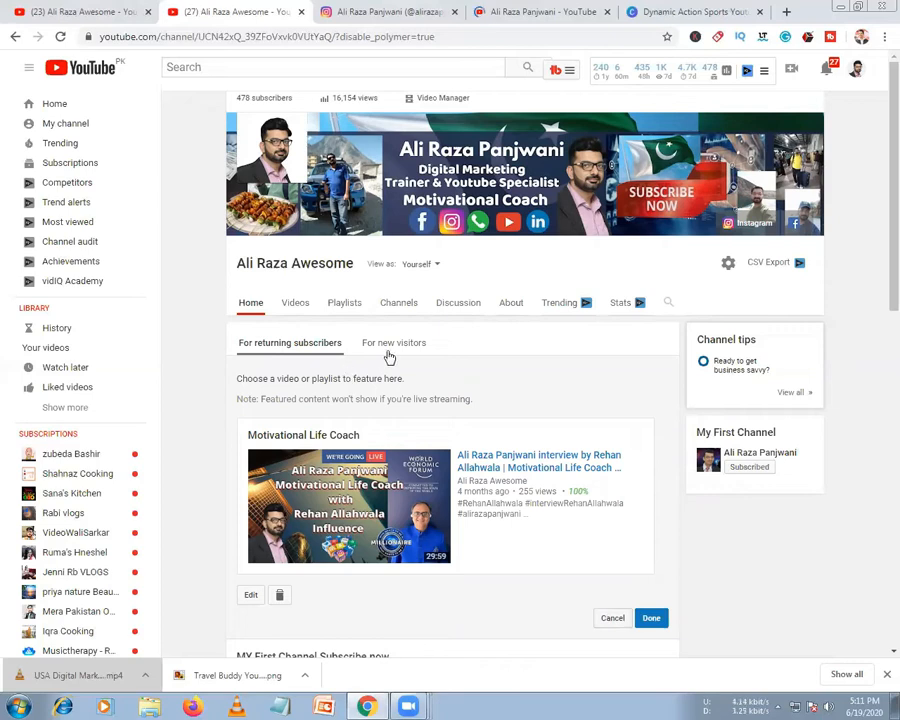
click(651, 619)
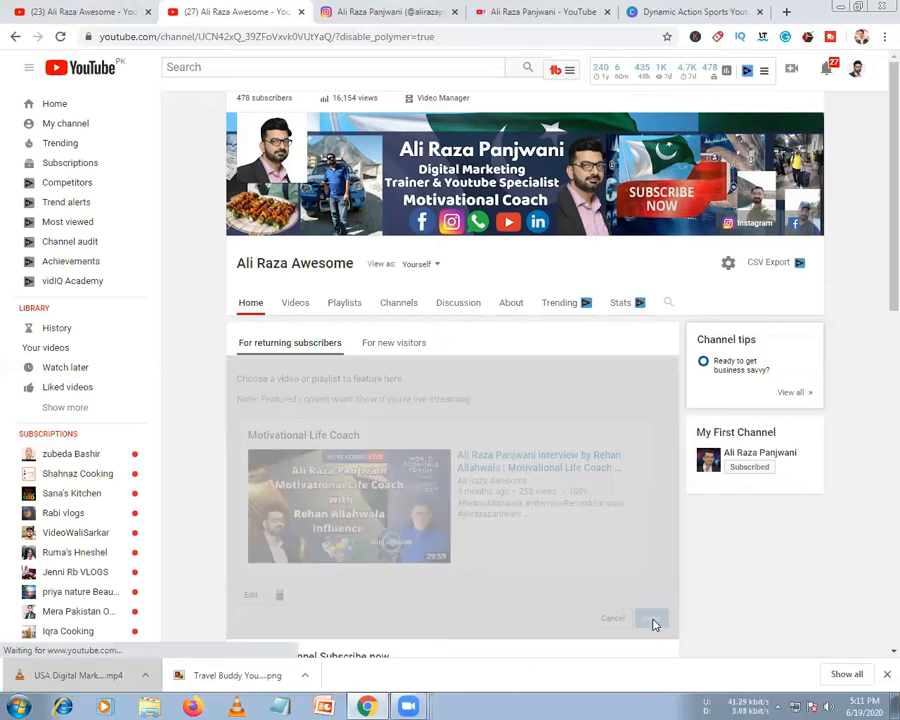
click(400, 342)
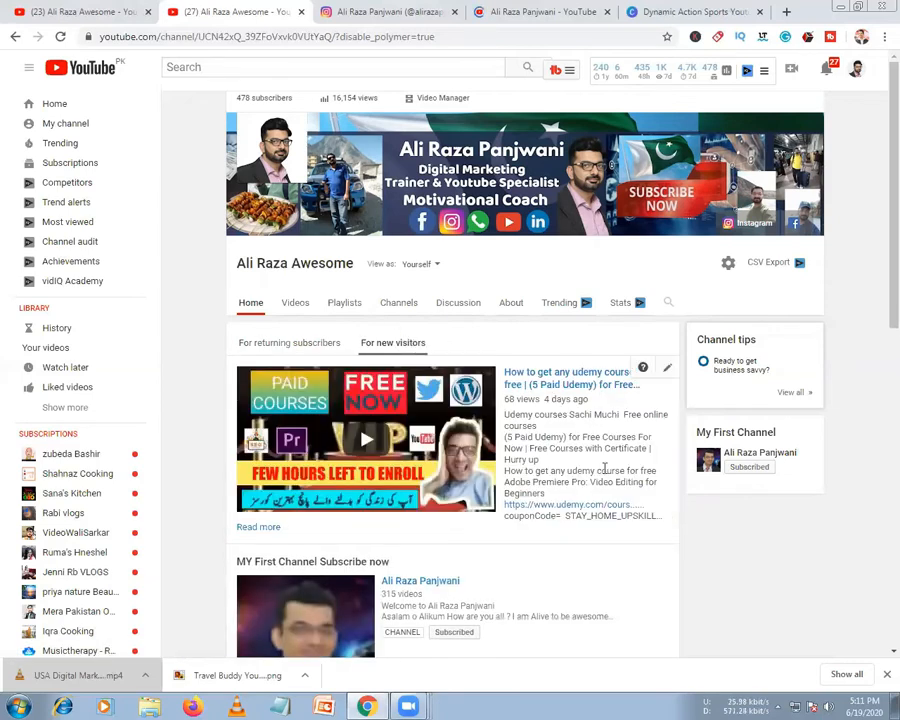
Leave MY First Channel above Uploads and move Created playlists above Popular uploads
scroll(380, 420, down, 3)
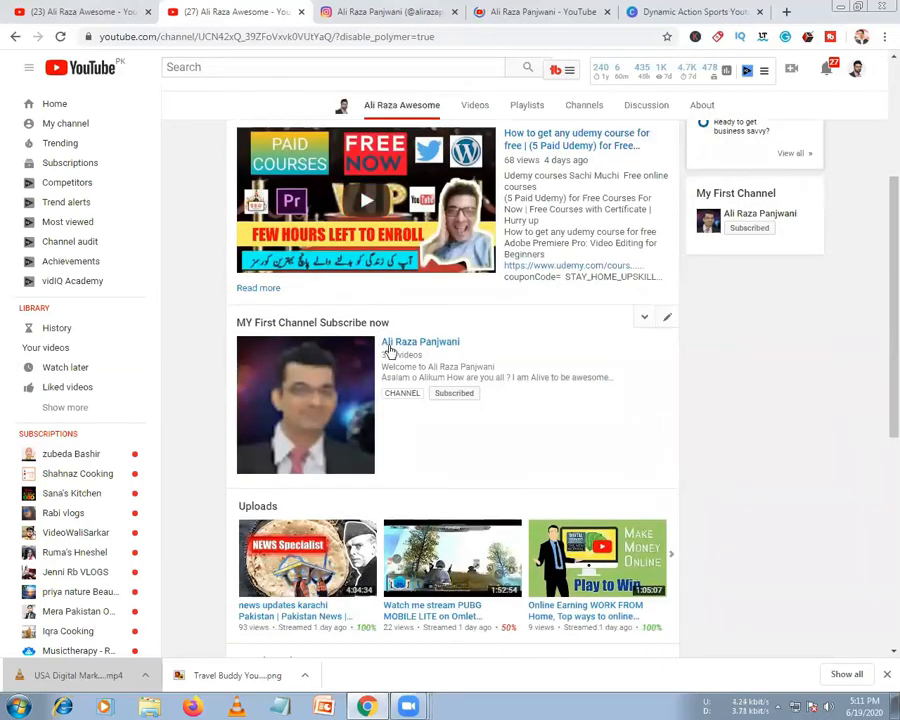
click(642, 322)
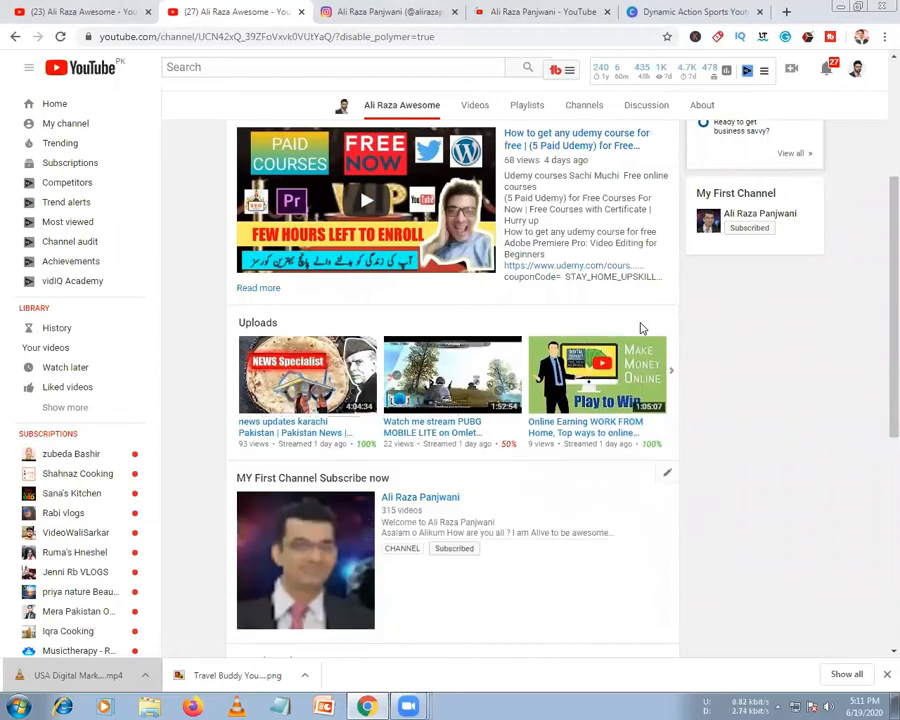
click(623, 474)
scroll(375, 390, down, 1)
scroll(375, 390, down, 1)
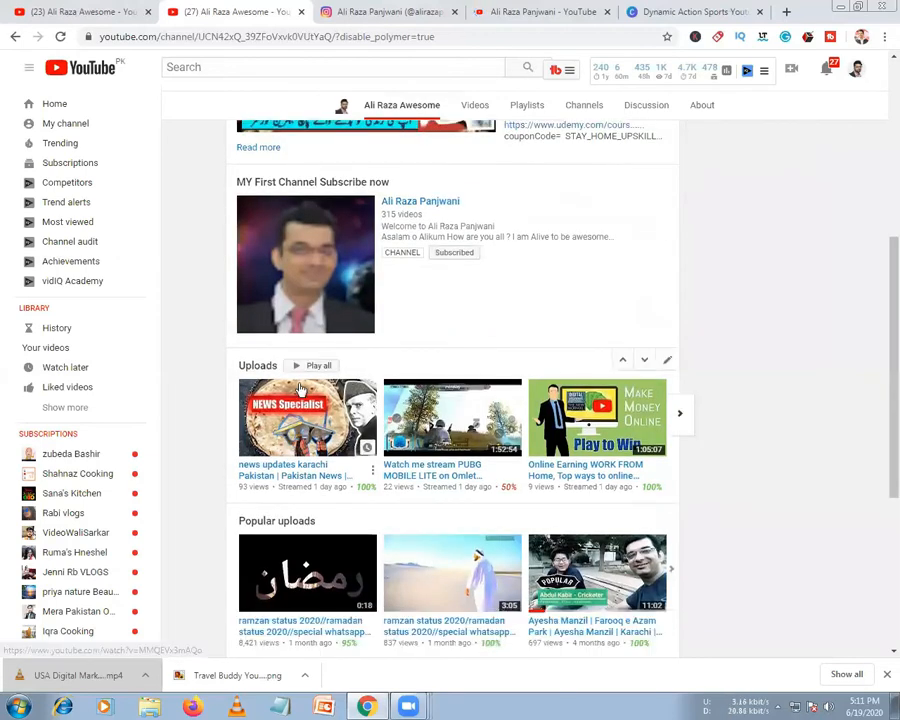
scroll(424, 286, down, 3)
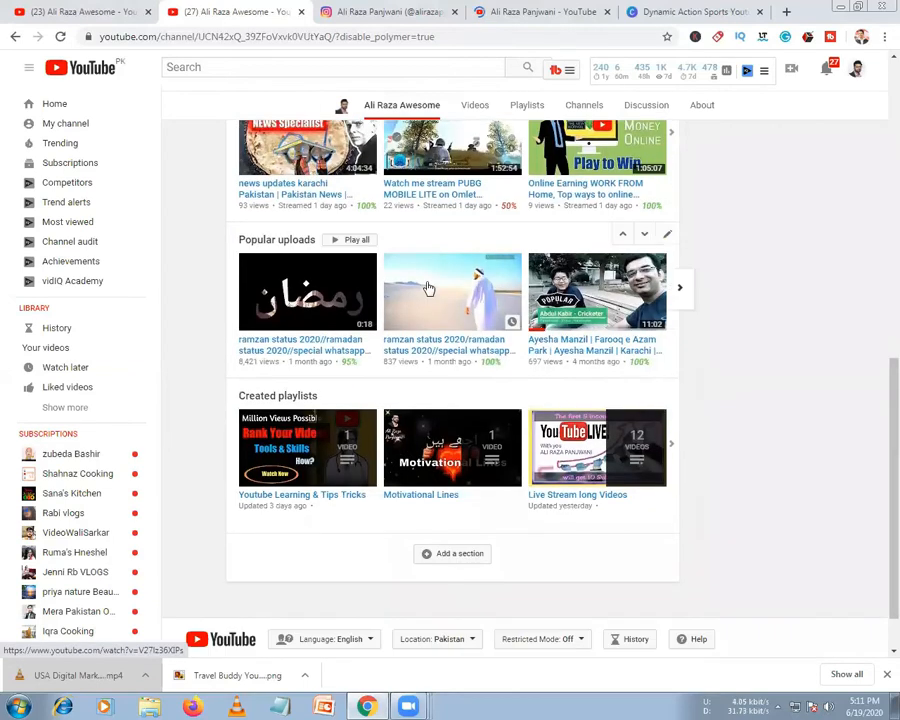
scroll(403, 370, down, 1)
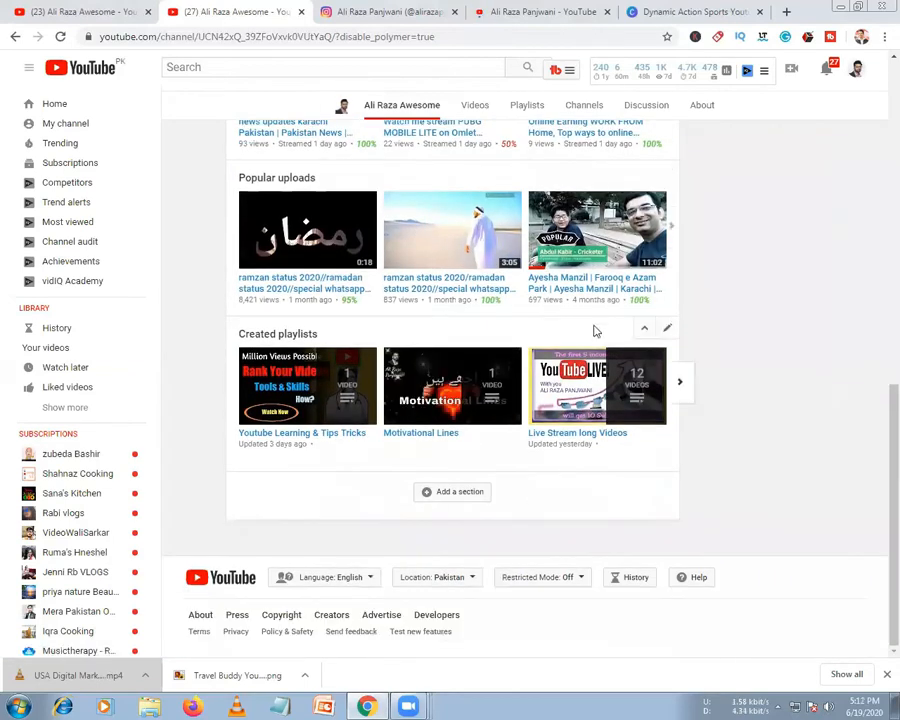
click(628, 330)
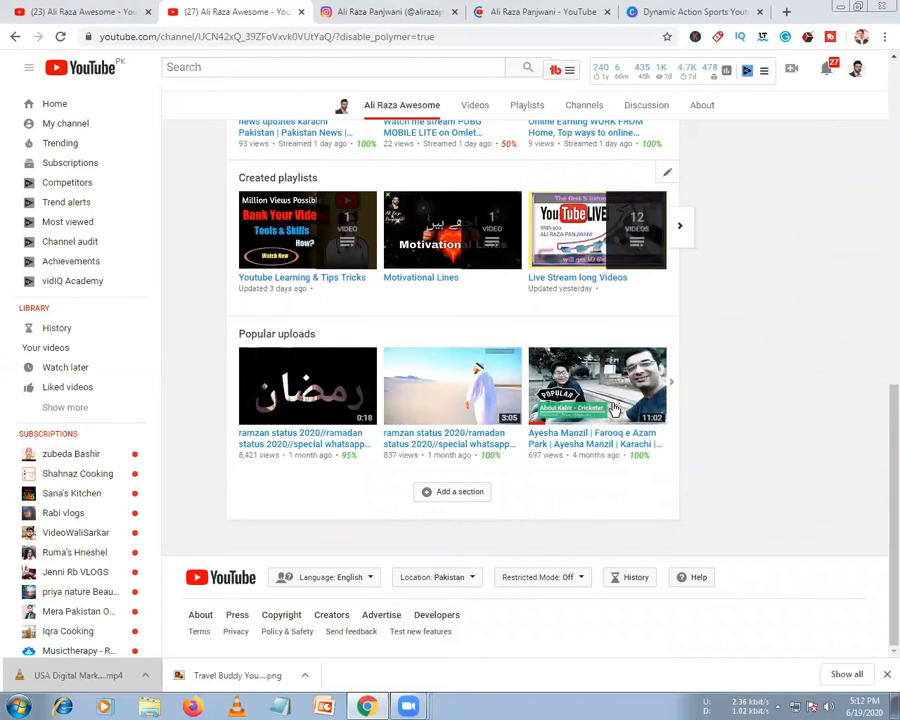
Add a new section, trying Live now before setting it to a single playlist from My Playlists
click(435, 501)
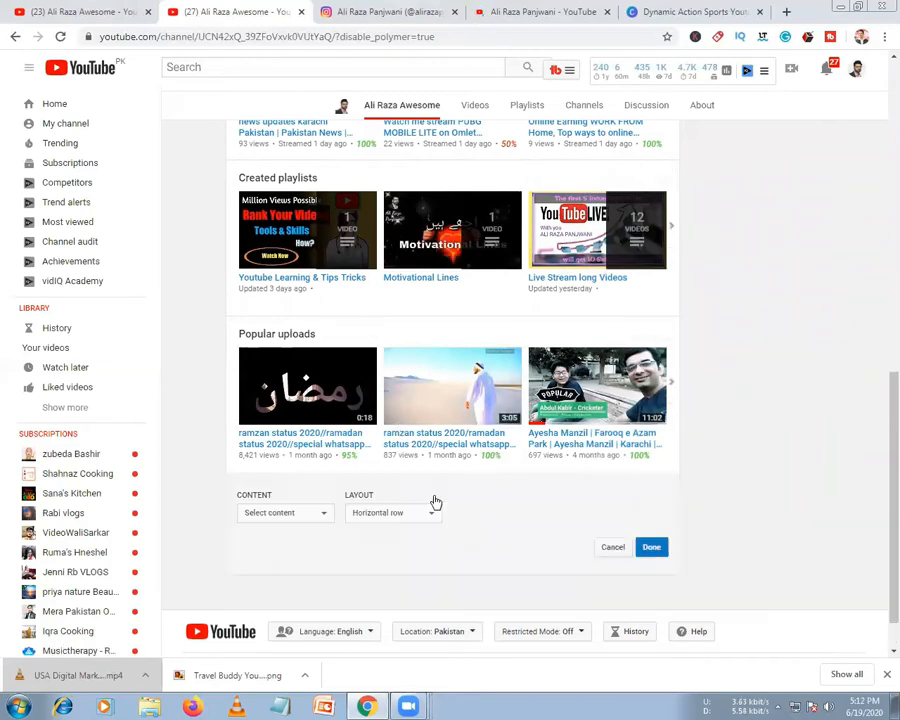
click(295, 517)
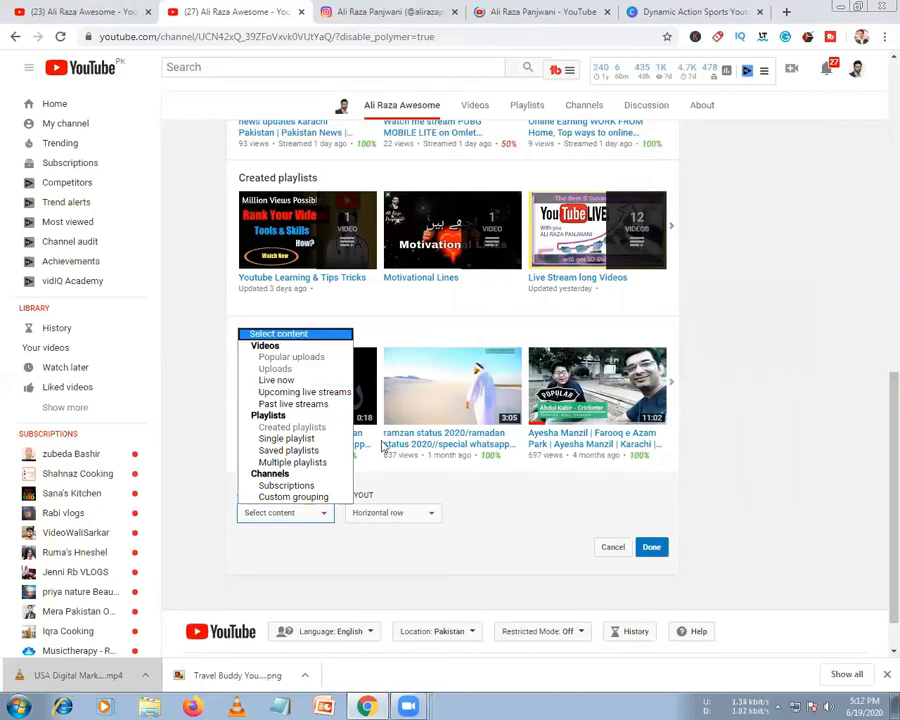
click(291, 383)
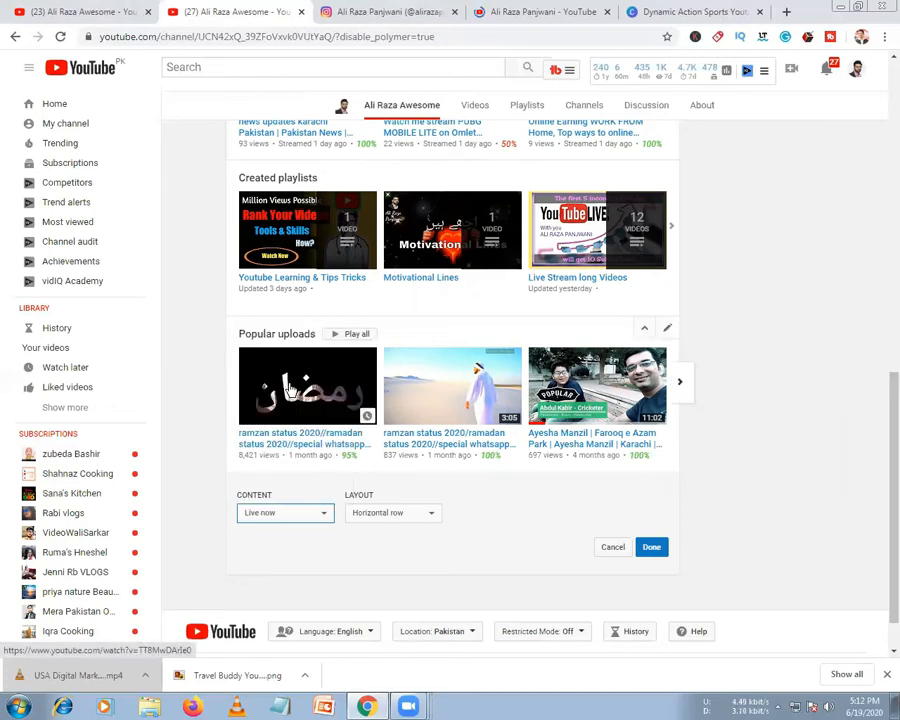
click(316, 518)
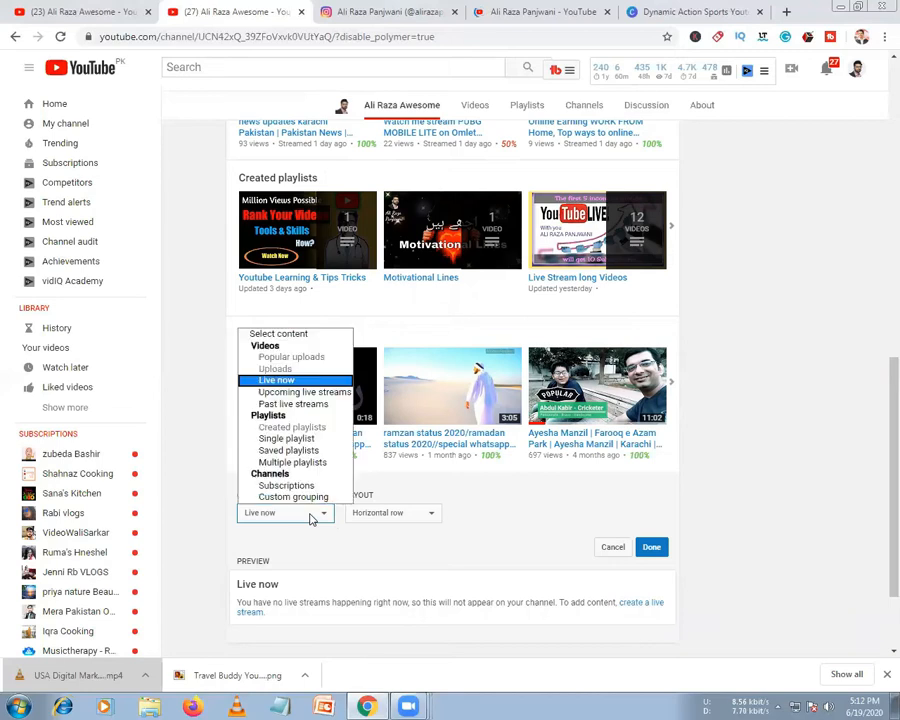
click(301, 442)
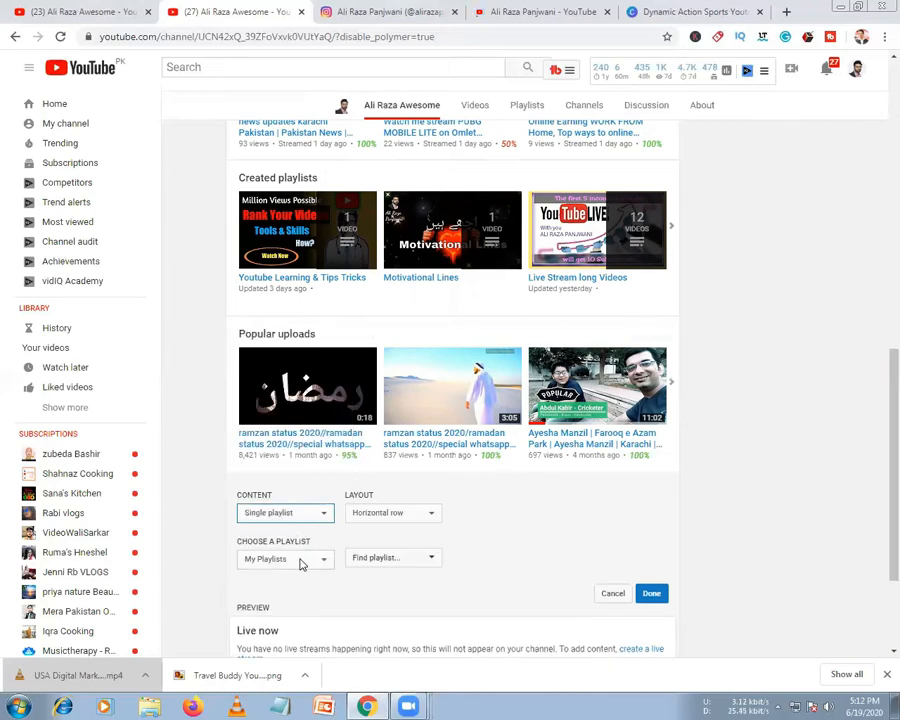
click(300, 561)
click(299, 576)
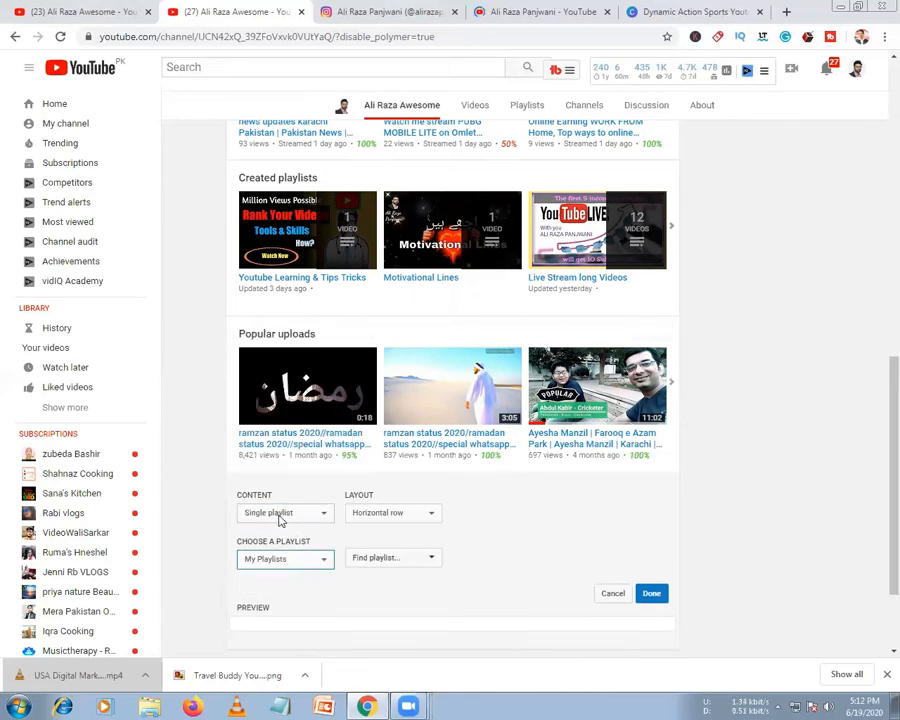
Lay the section out as a vertical list of the talks and interviews playlist, then discard it
click(382, 518)
click(380, 534)
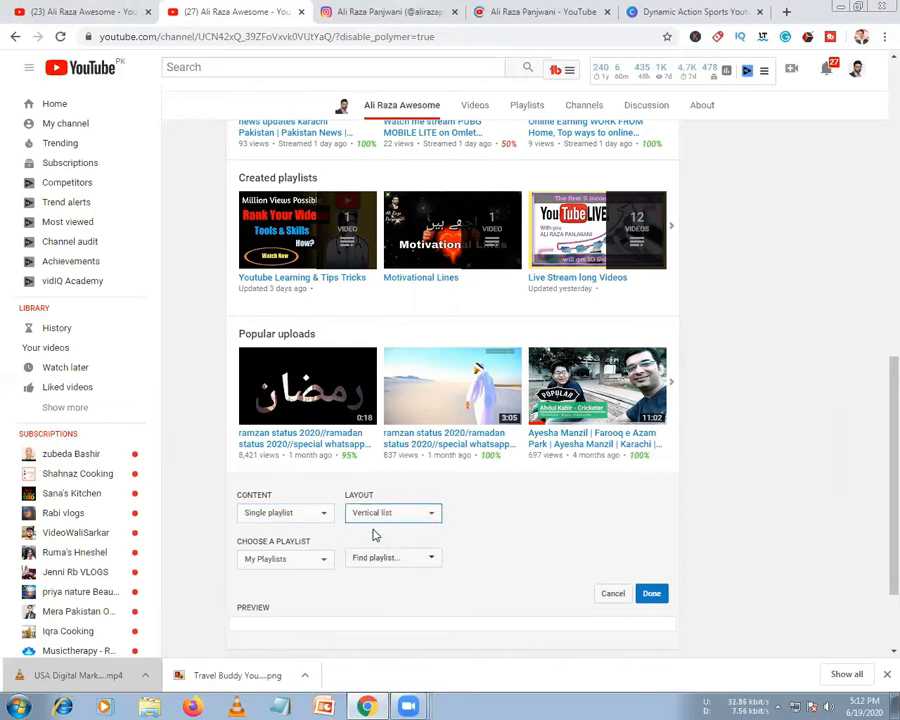
click(391, 562)
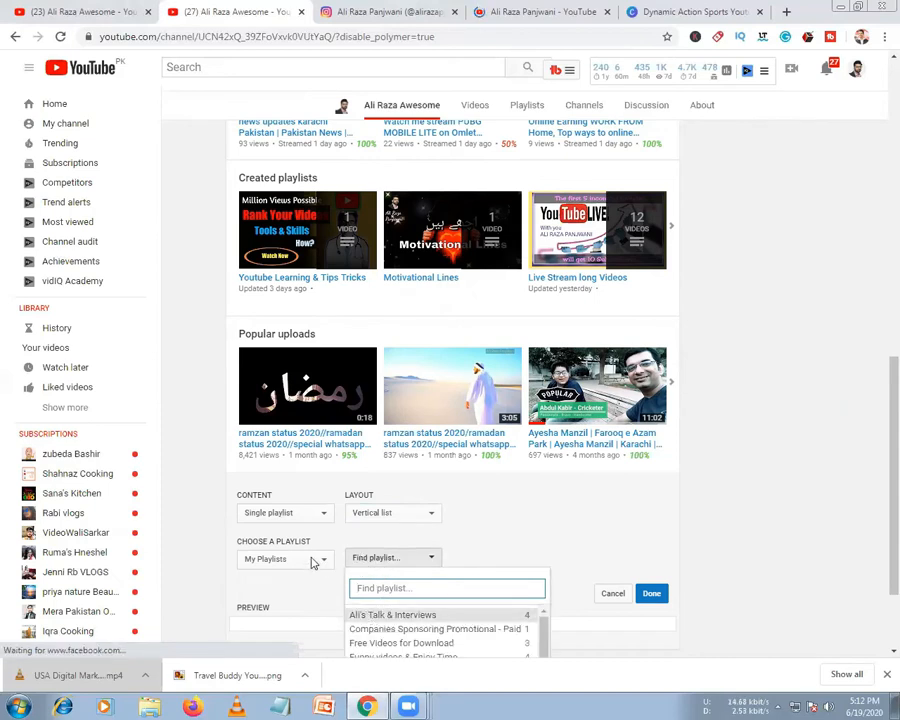
click(370, 615)
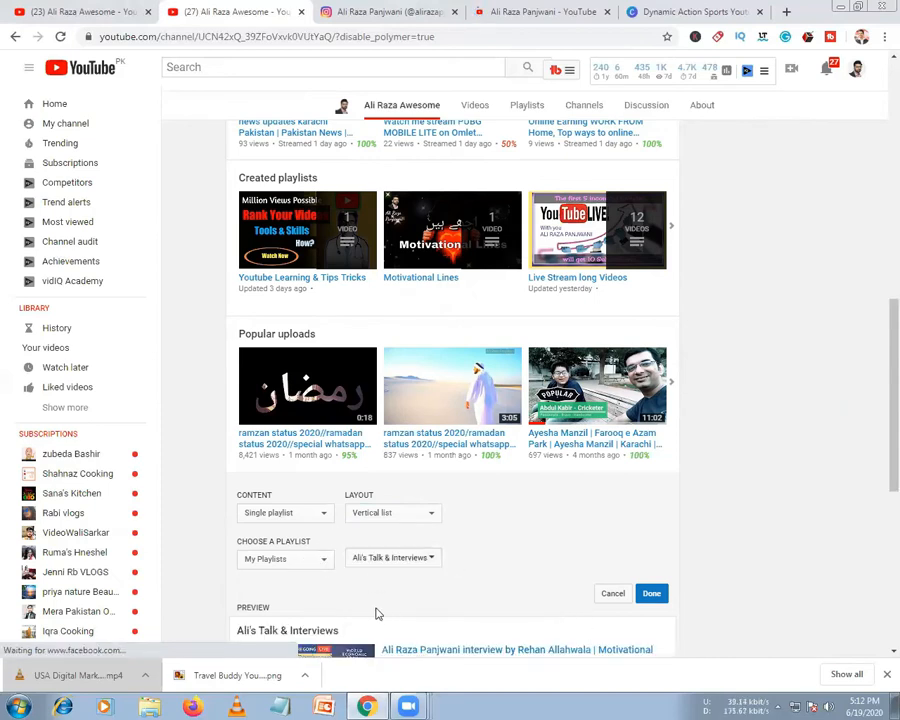
scroll(378, 611, down, 5)
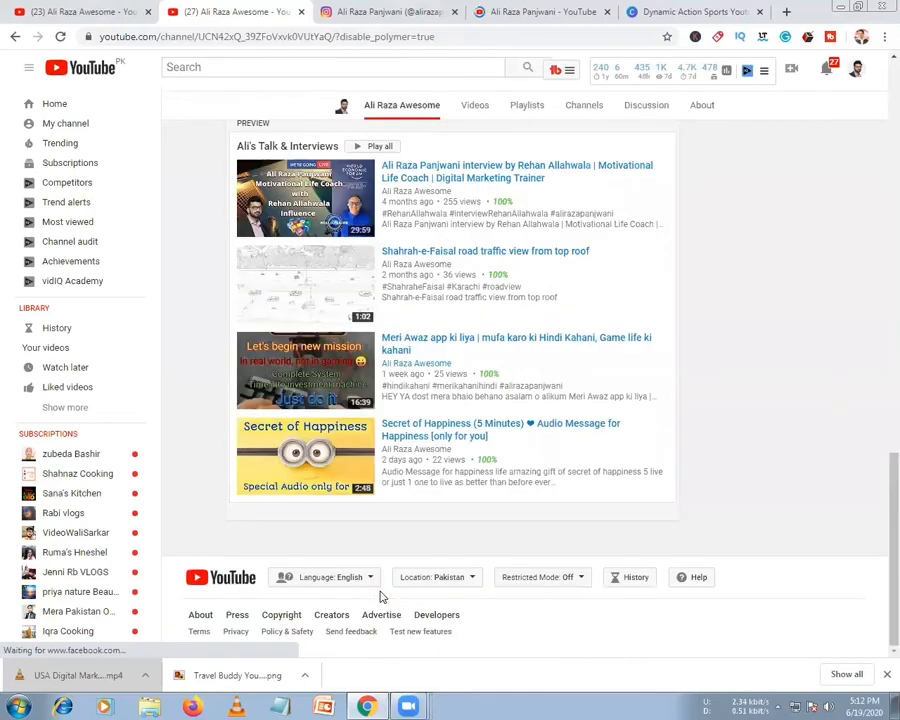
scroll(380, 595, up, 4)
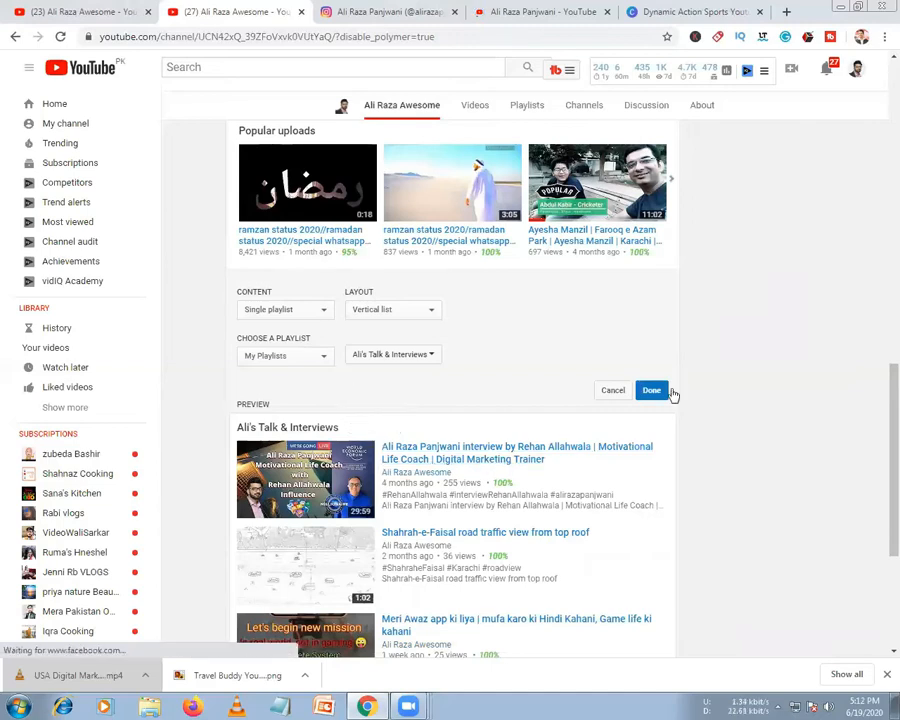
click(604, 393)
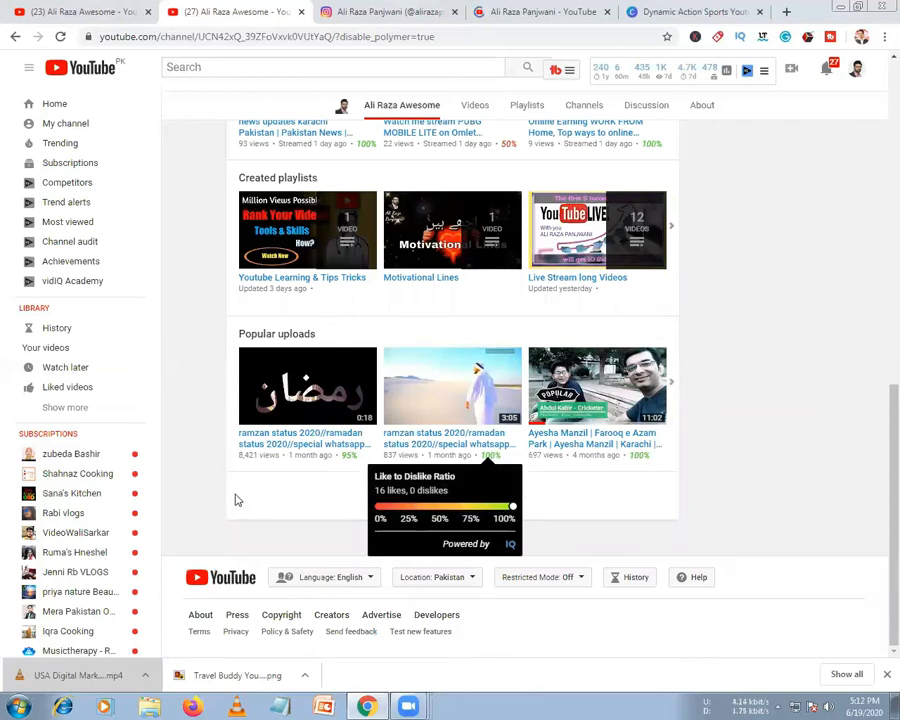
Add another section, switching its content from Subscriptions to Custom grouping, and begin adding channels
click(452, 492)
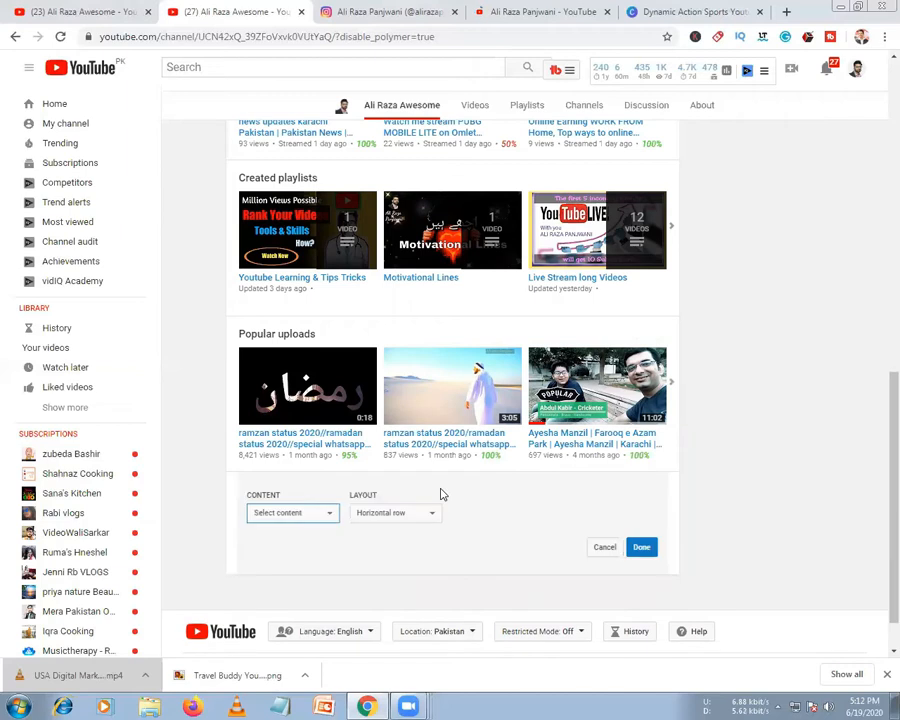
click(299, 511)
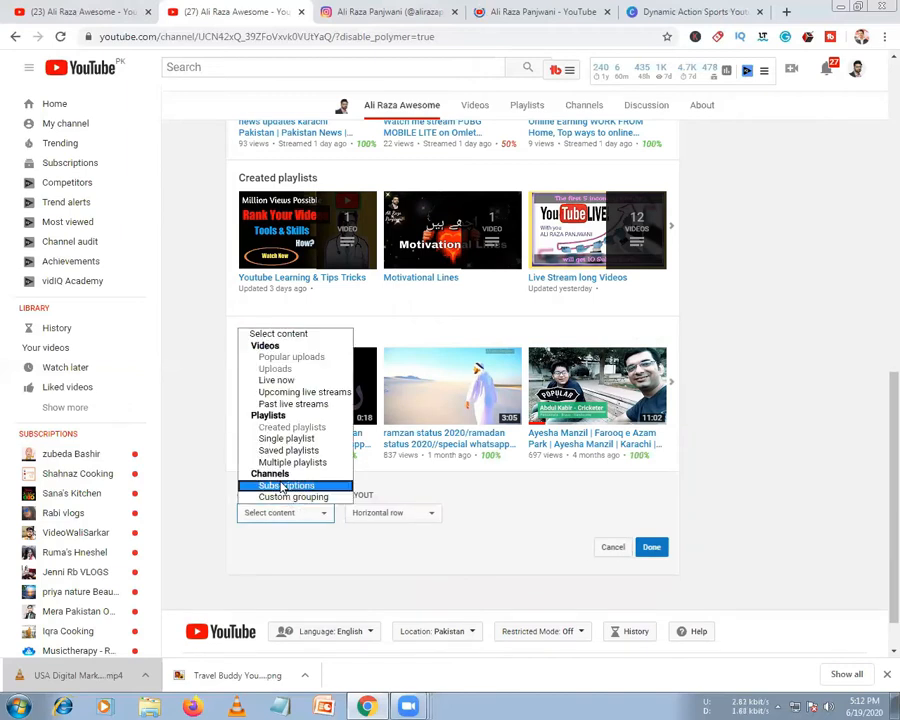
click(283, 486)
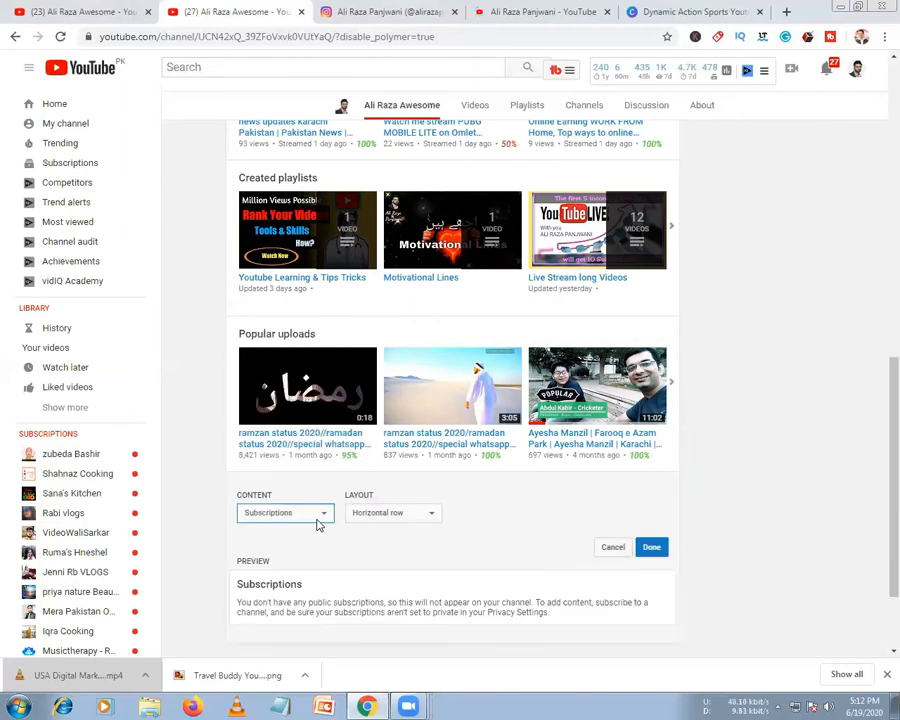
scroll(430, 584, down, 2)
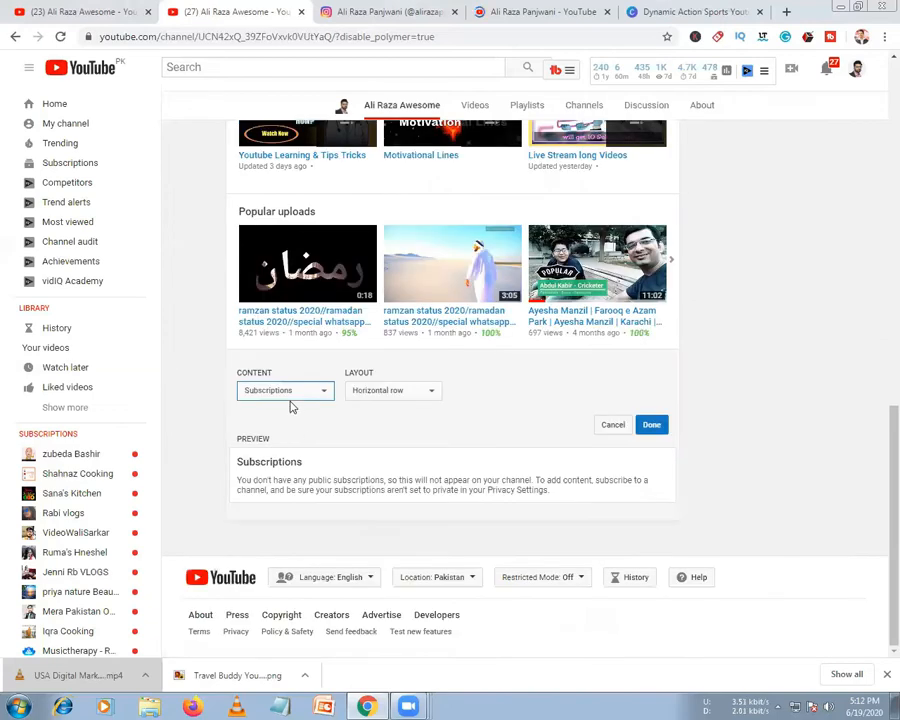
click(290, 392)
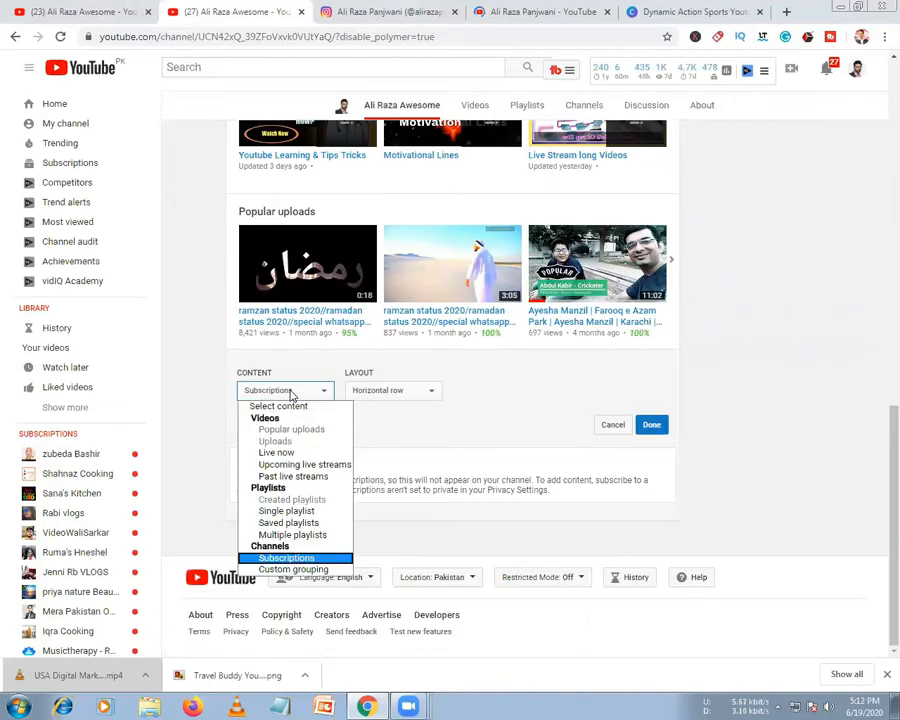
click(294, 569)
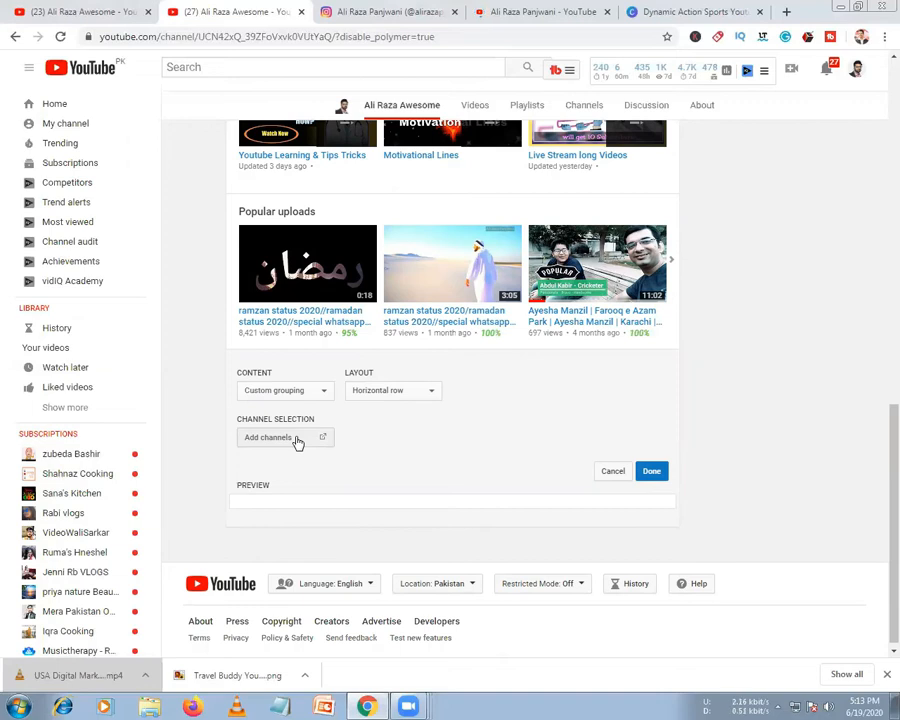
click(294, 440)
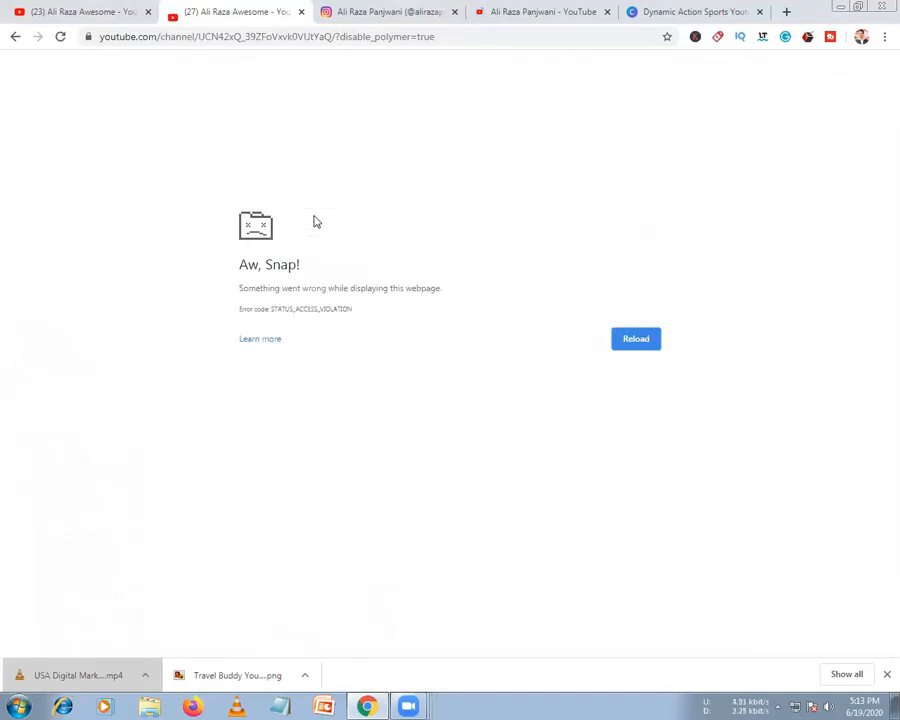
Reload the crashed page, close the Instagram tab, and switch to the other channel's tab
key(F5)
key(ctrl+Tab)
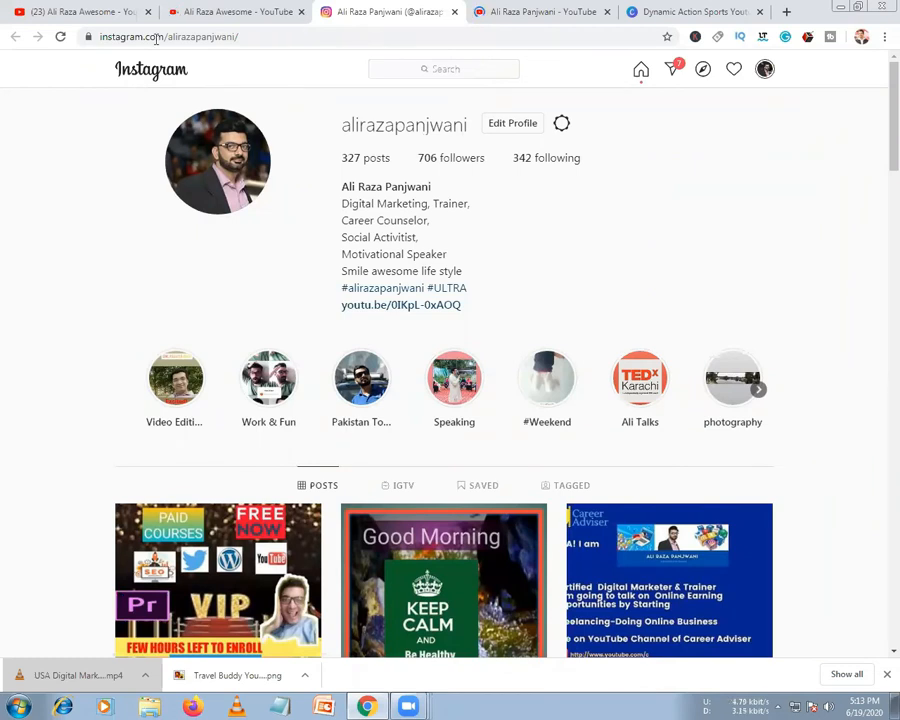
drag(362, 12, 214, 22)
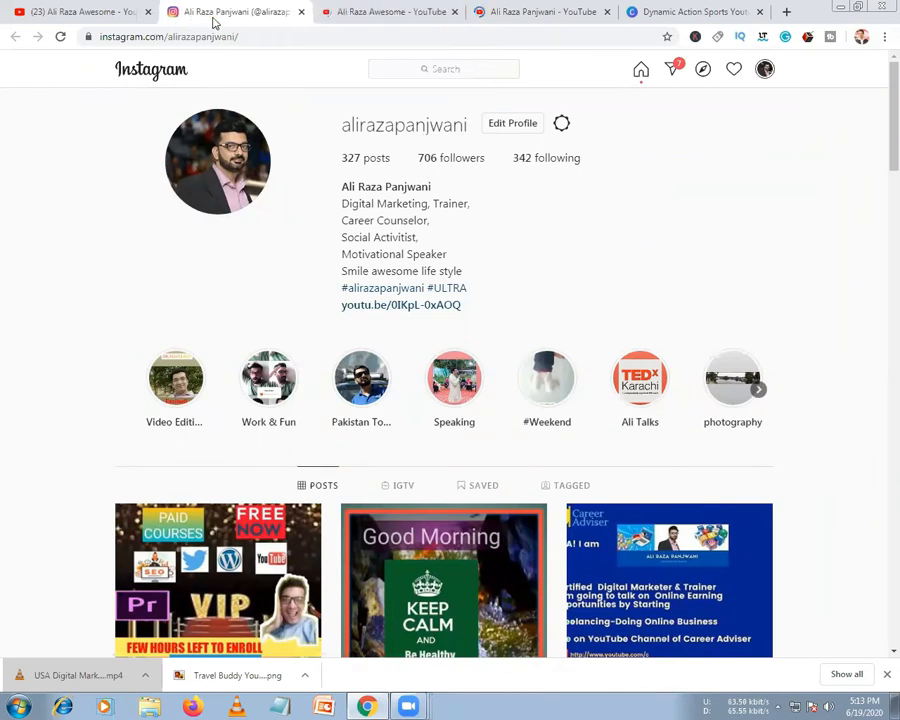
click(301, 12)
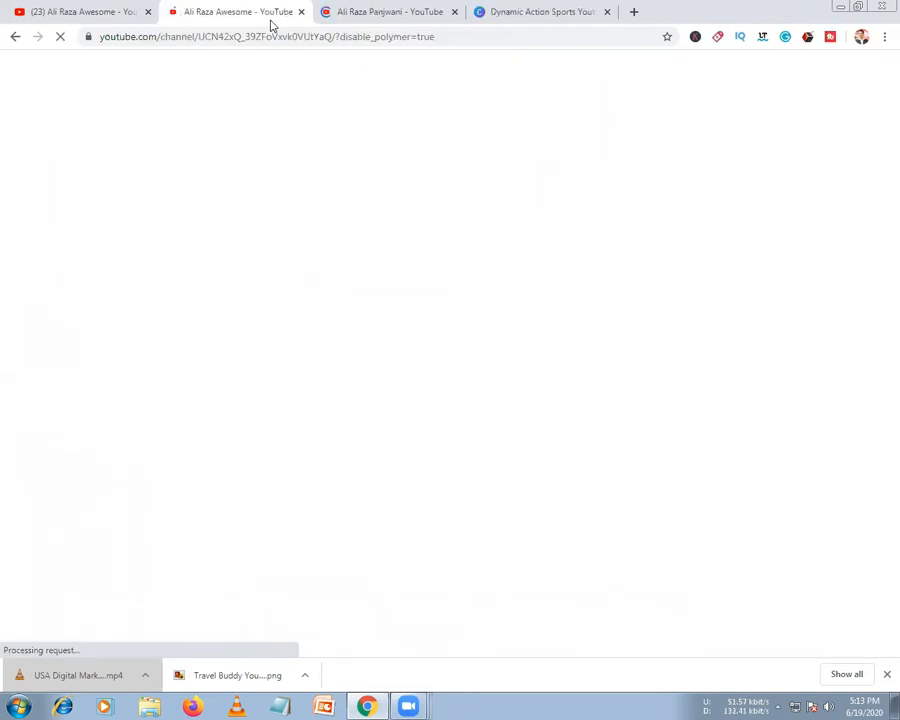
click(345, 14)
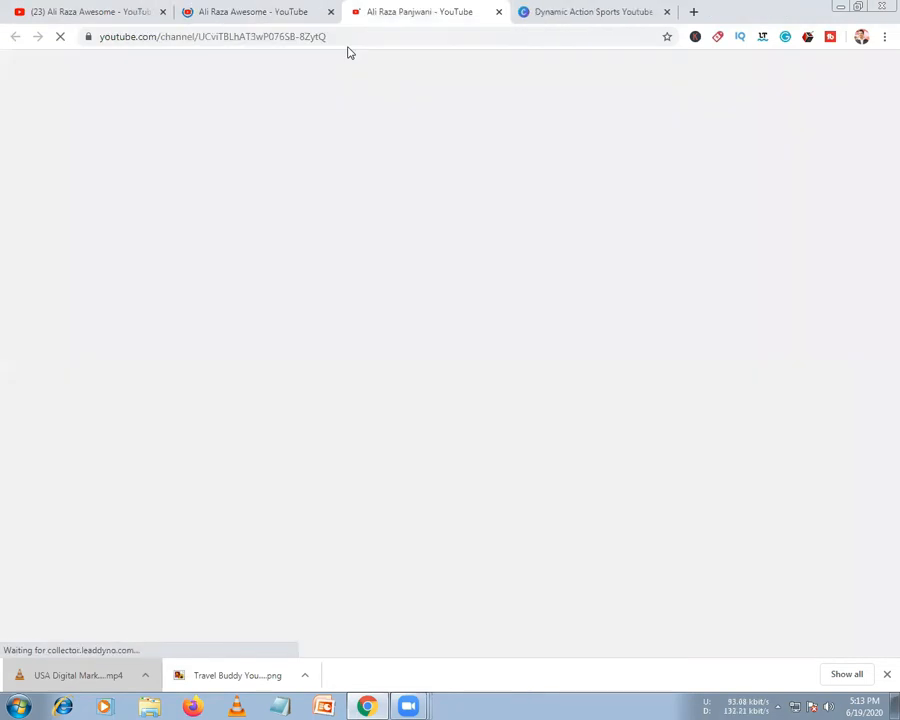
double_click(354, 40)
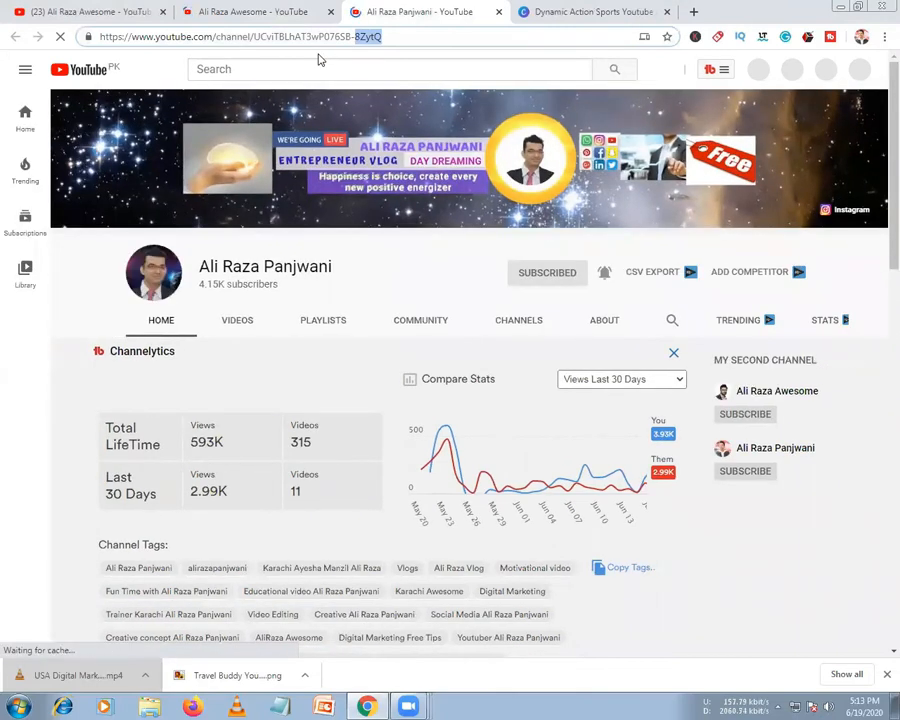
click(199, 78)
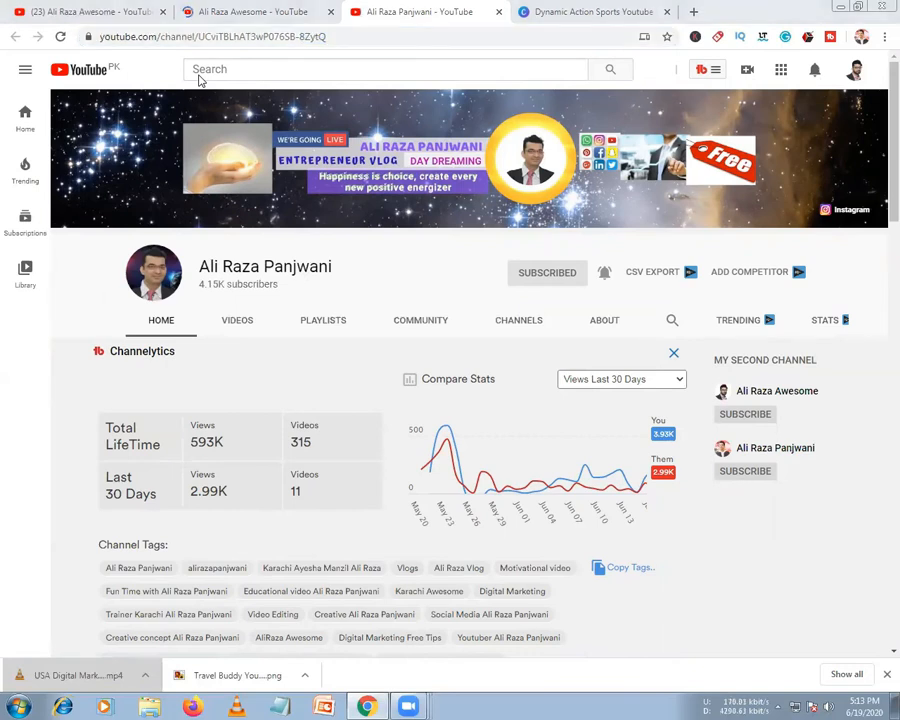
Search YouTube for the other channel by its owner's name
click(235, 66)
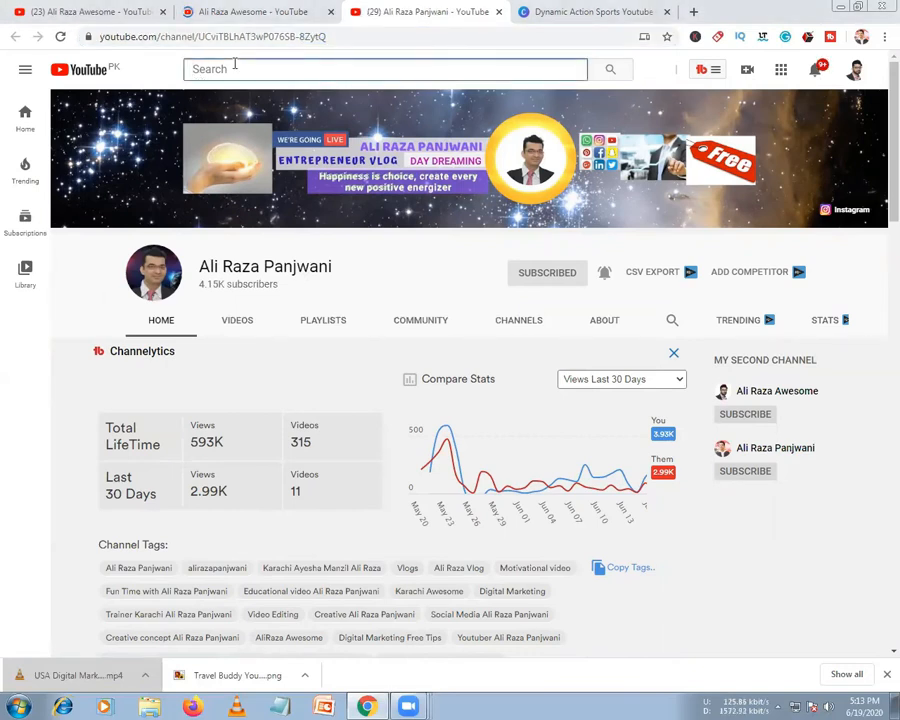
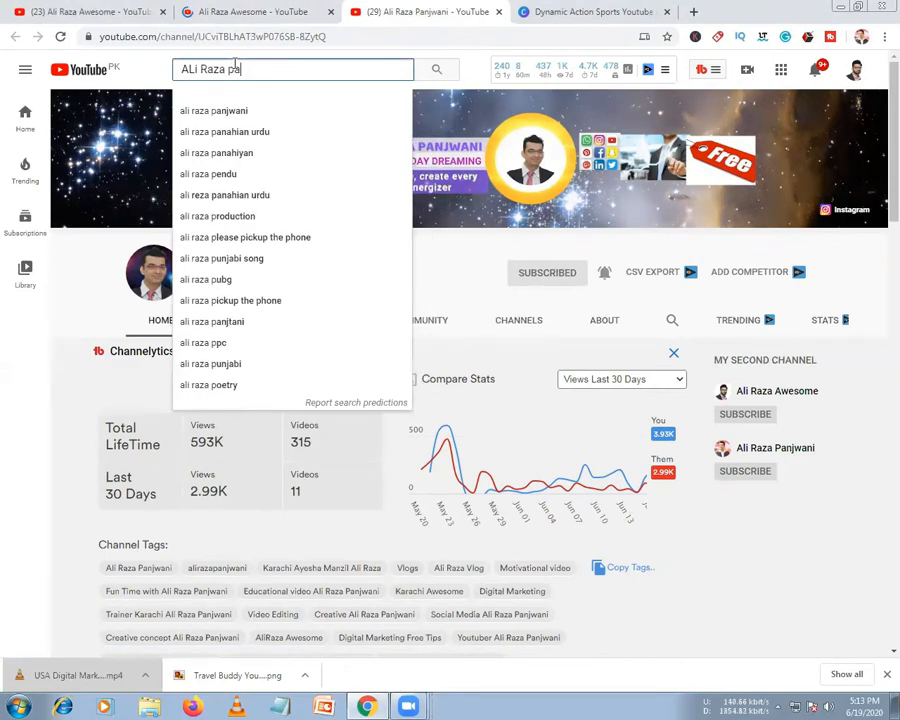
key(Return)
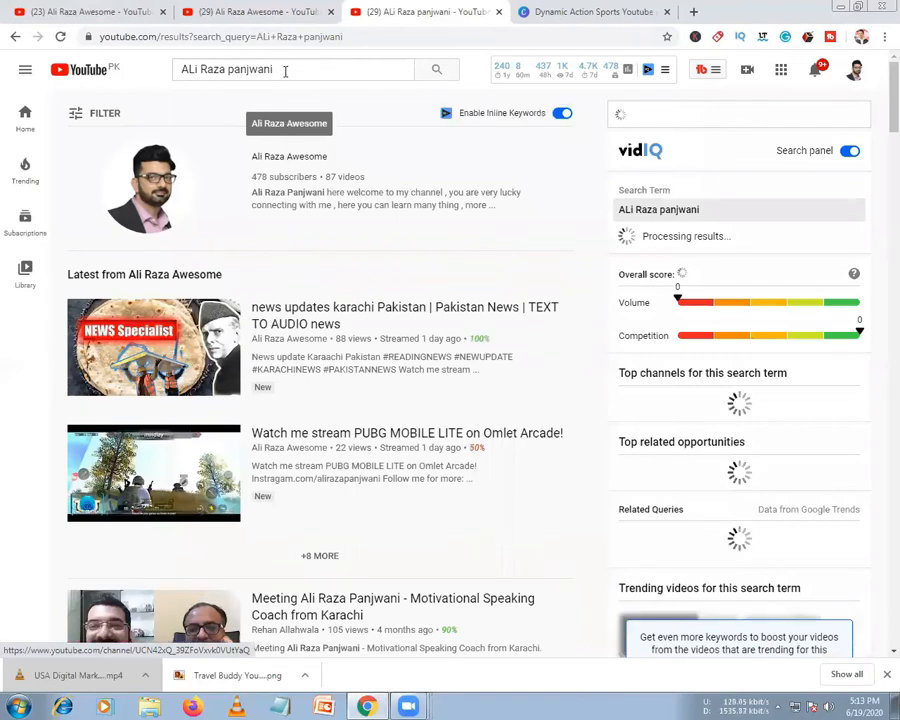
Rewrite the query to find the blogger's channel and open its channel page
click(255, 71)
double_click(227, 70)
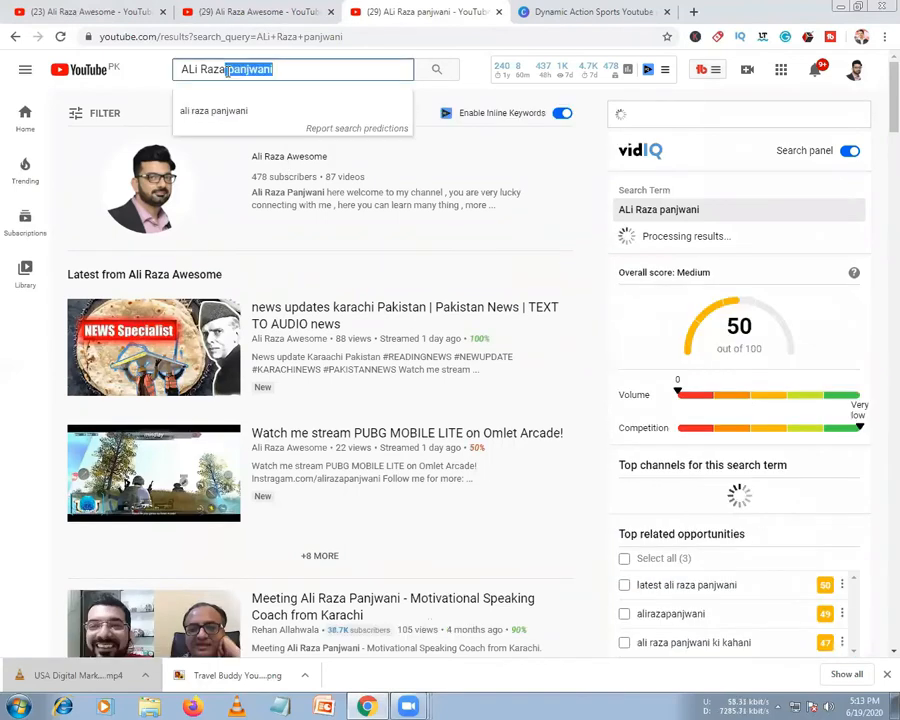
key(BackSpace)
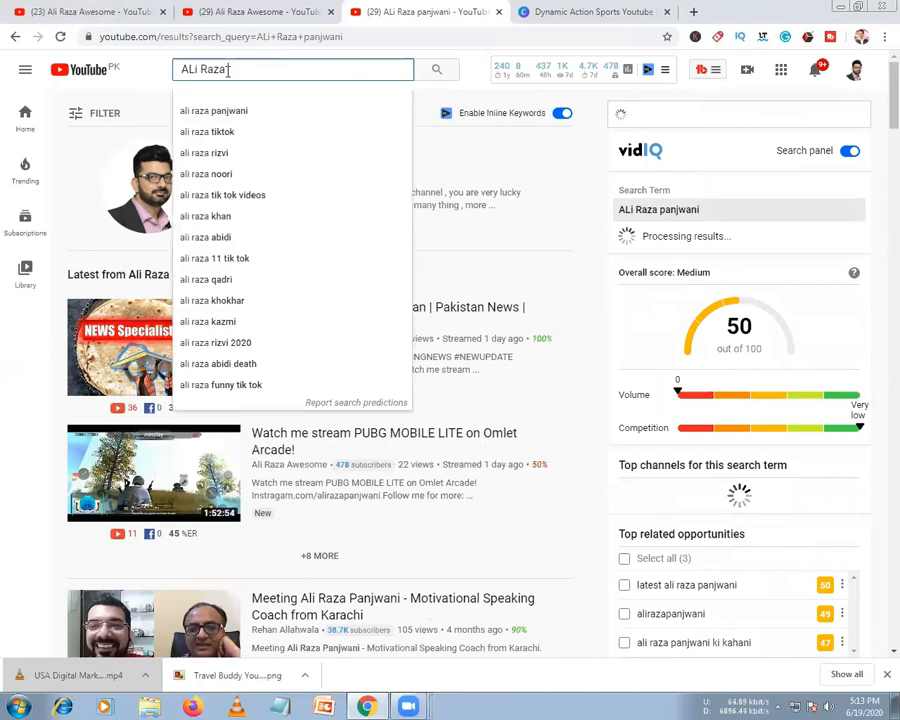
key(BackSpace)
key(BackSpace)
key(BackSpace)
key(BackSpace)
key(BackSpace)
key(BackSpace)
key(BackSpace)
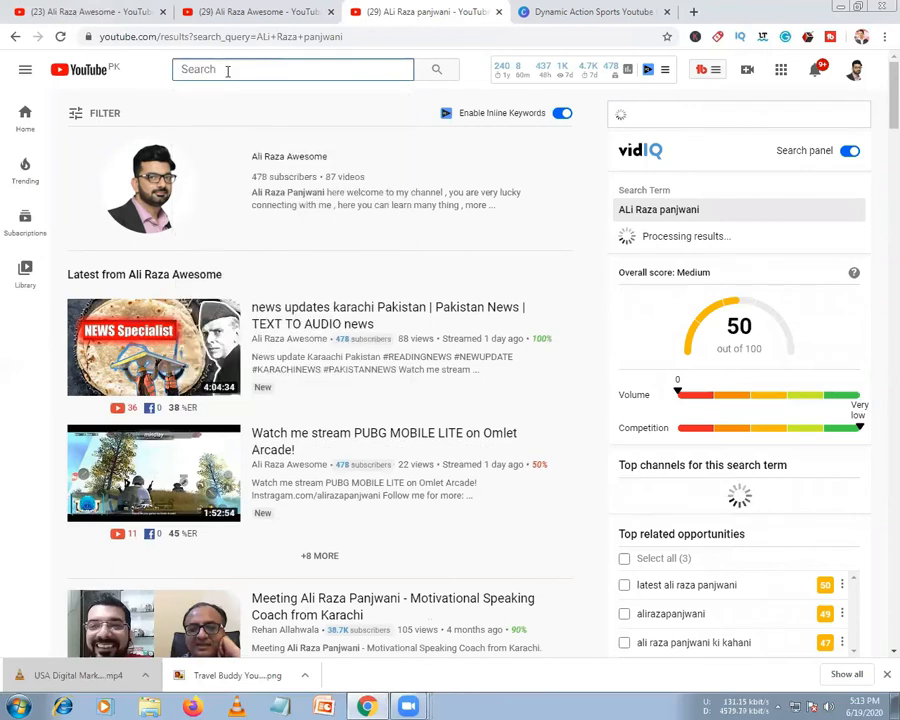
text(ghaf)
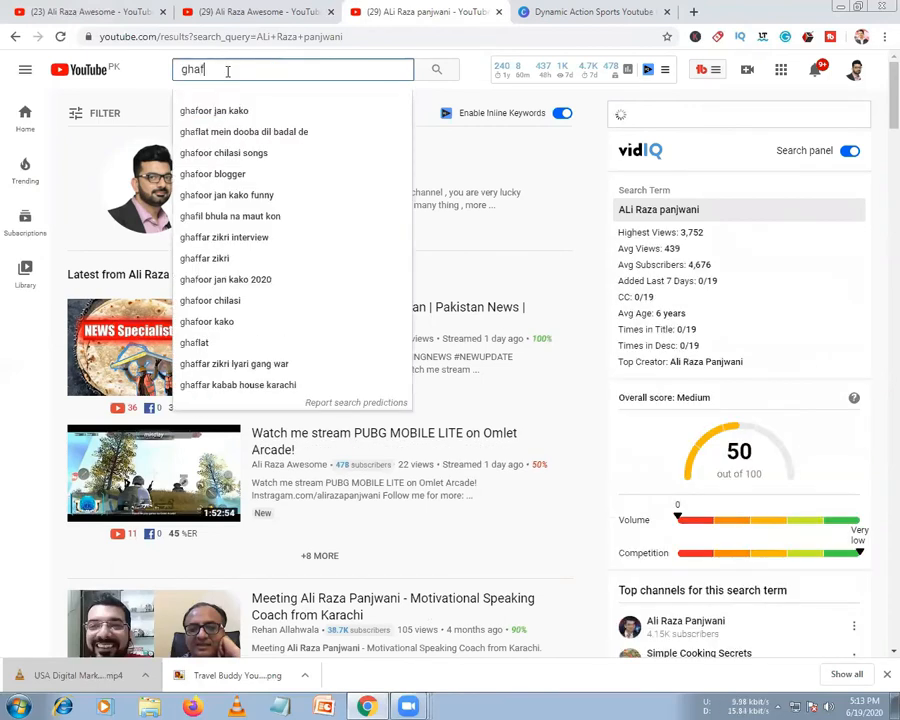
text(o)
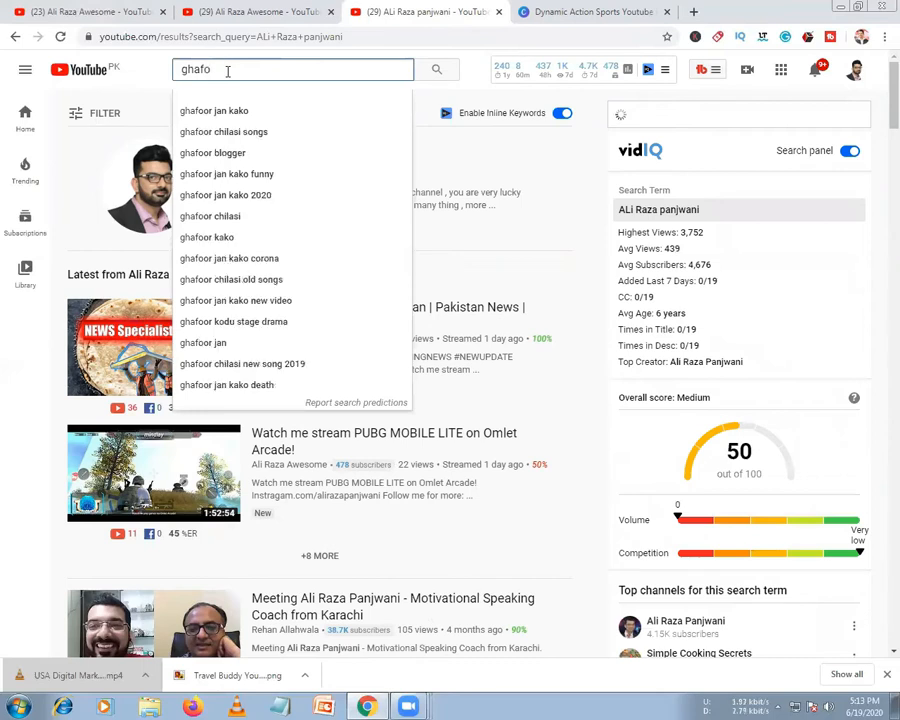
text(r b)
text(h)
key(BackSpace)
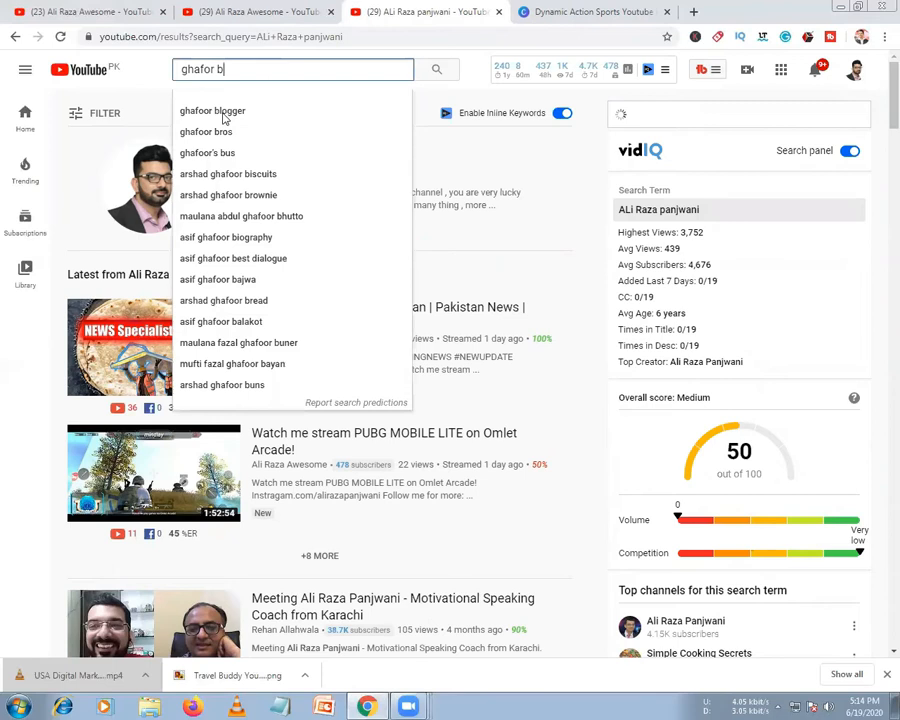
click(212, 110)
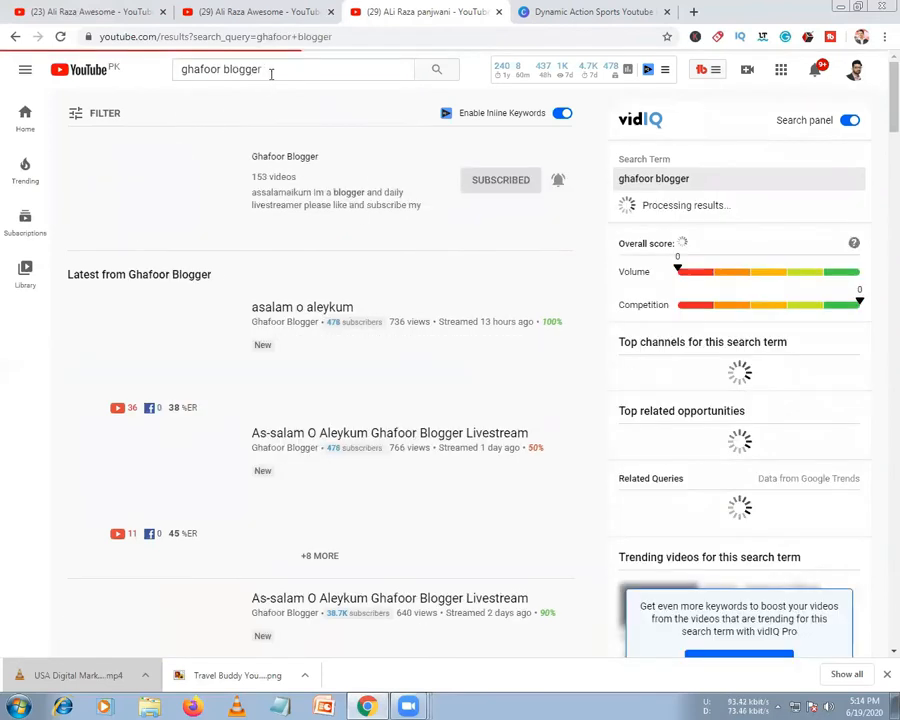
click(285, 152)
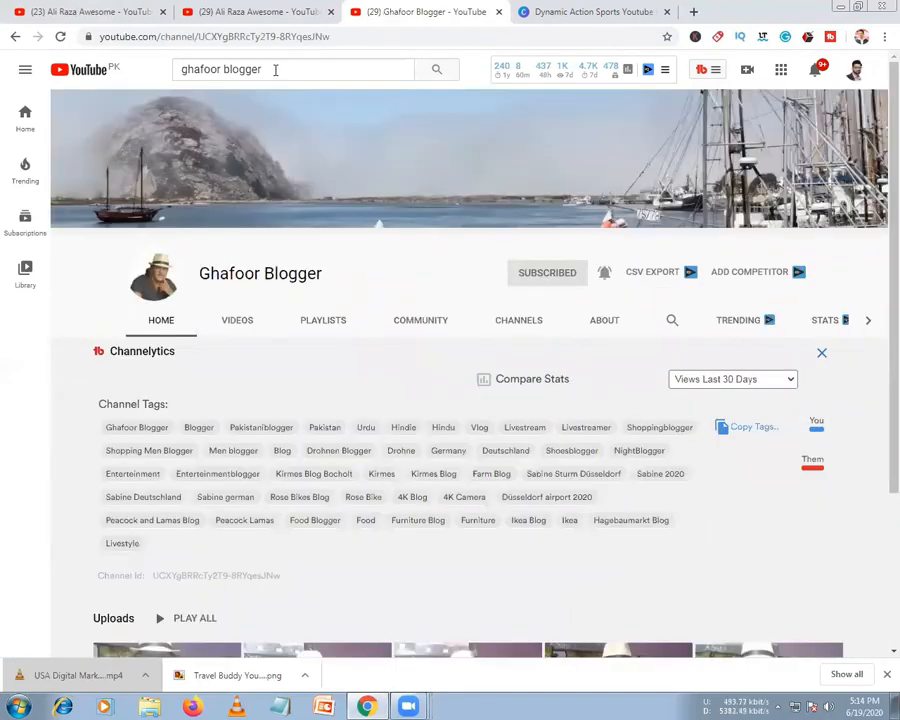
Select the blogger channel page's full web address and copy it
click(275, 69)
click(345, 31)
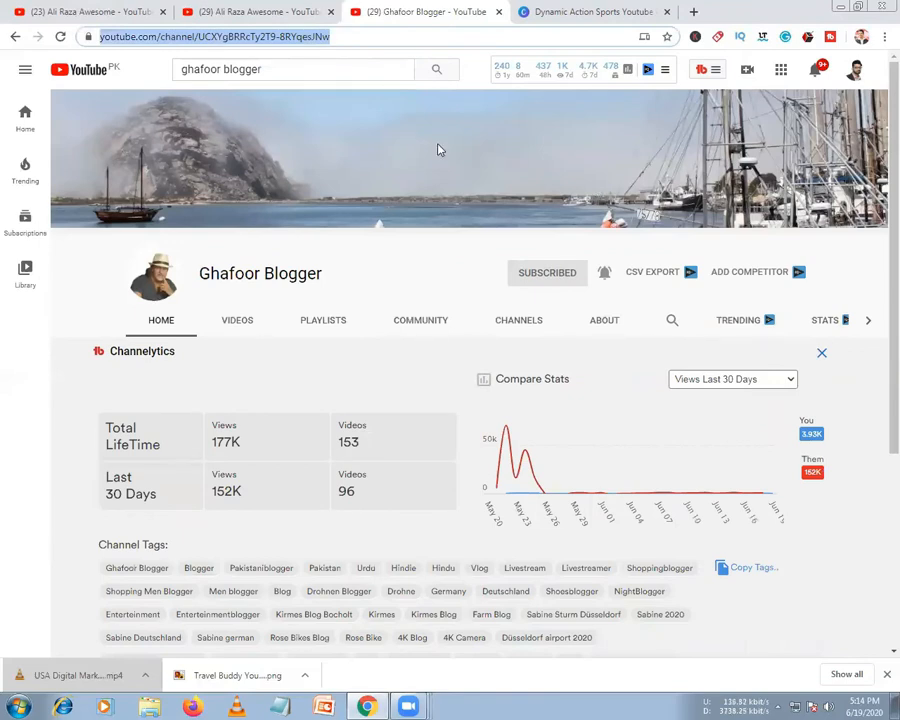
drag(388, 37, 278, 37)
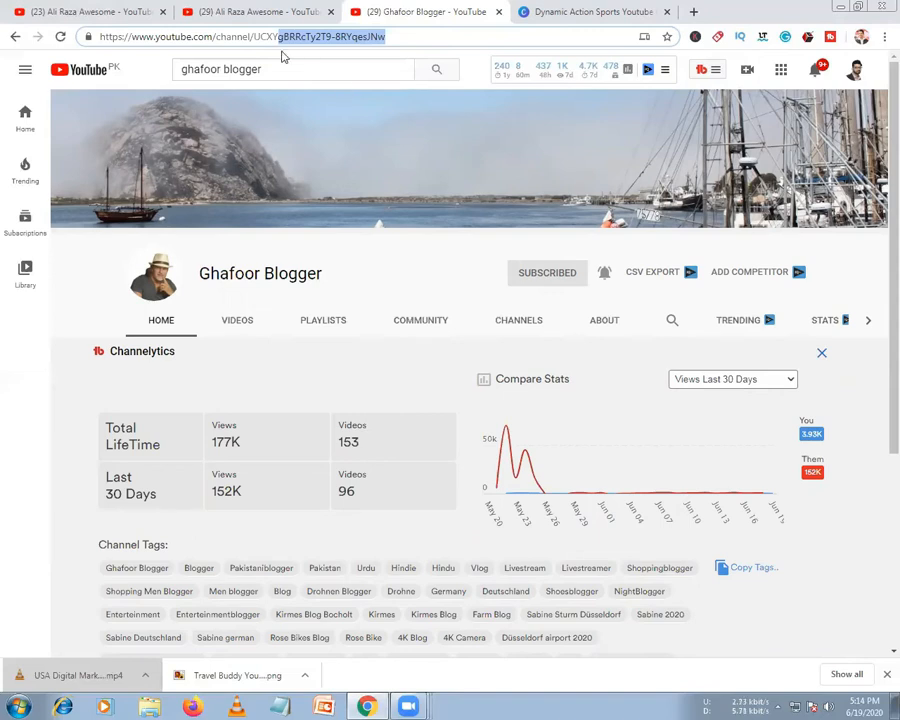
drag(281, 56, 390, 139)
click(570, 150)
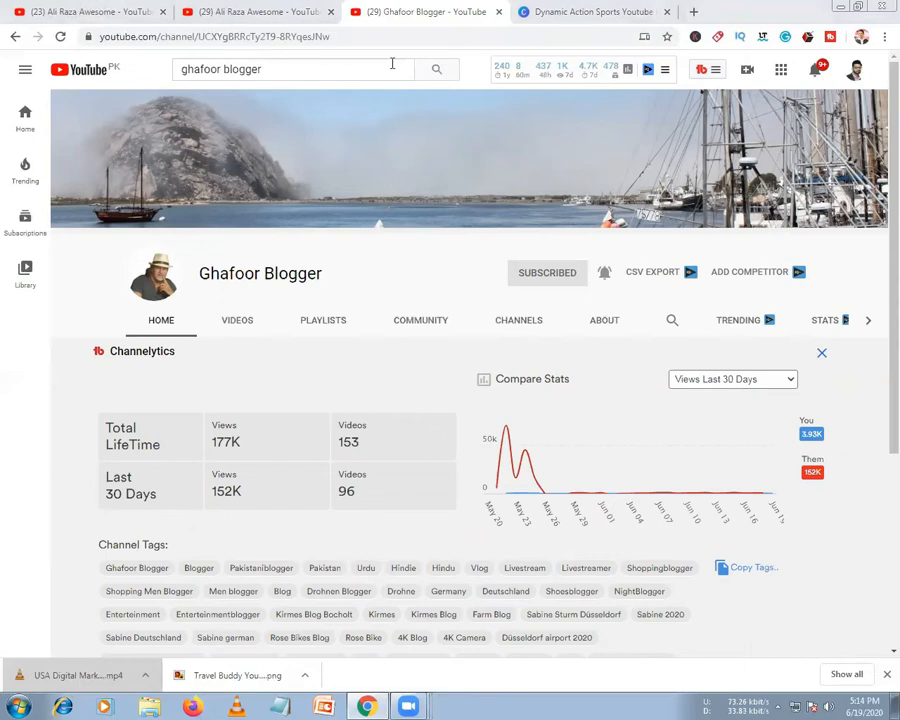
click(347, 35)
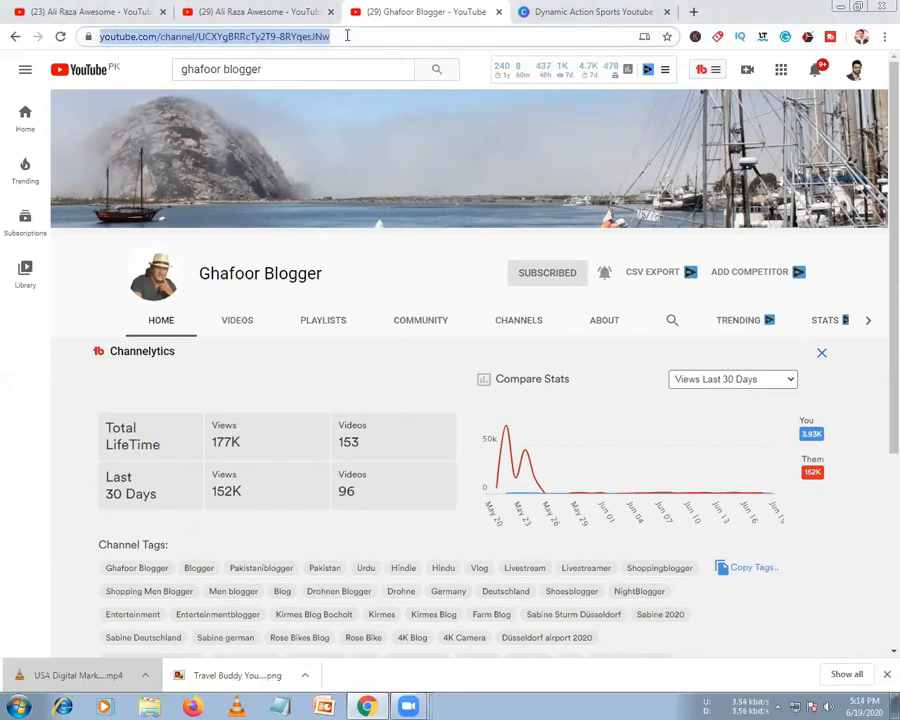
right_click(316, 35)
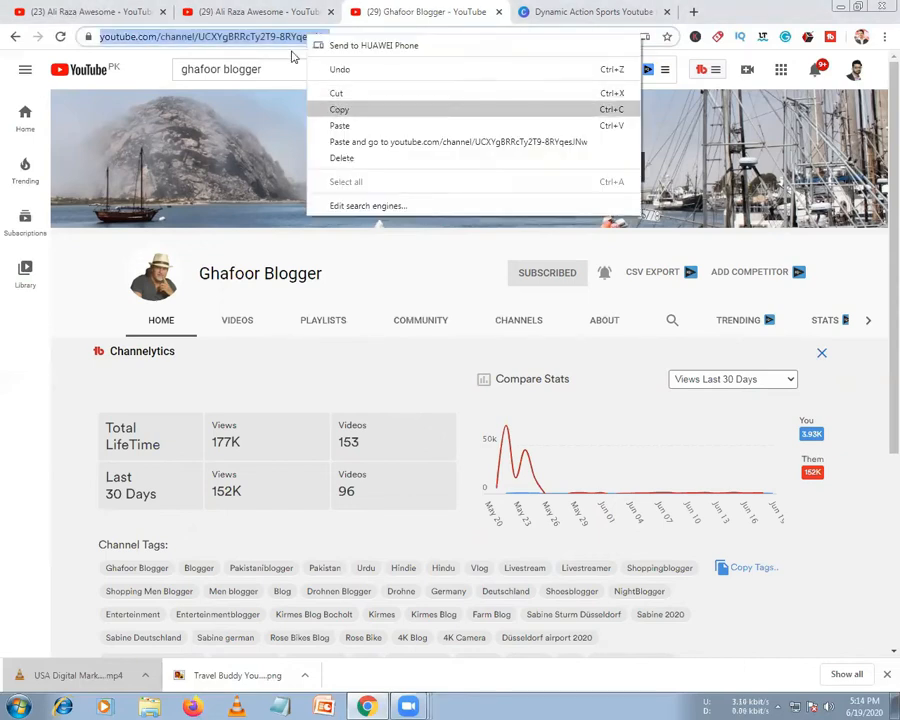
click(292, 57)
On your own channel's tab, add a Custom grouping section and open its Add channels window
click(269, 22)
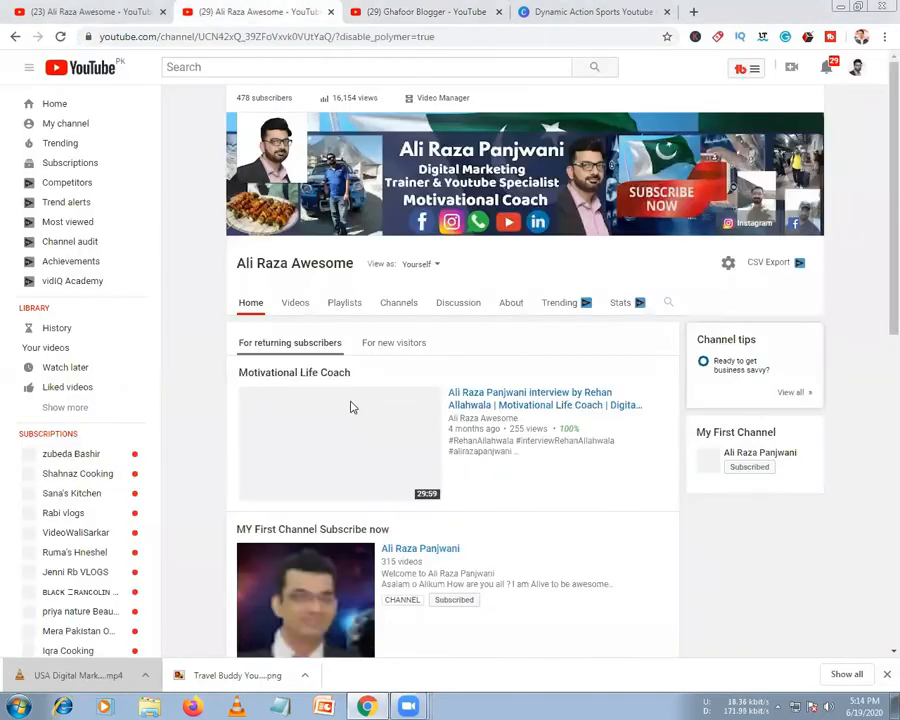
scroll(350, 407, down, 10)
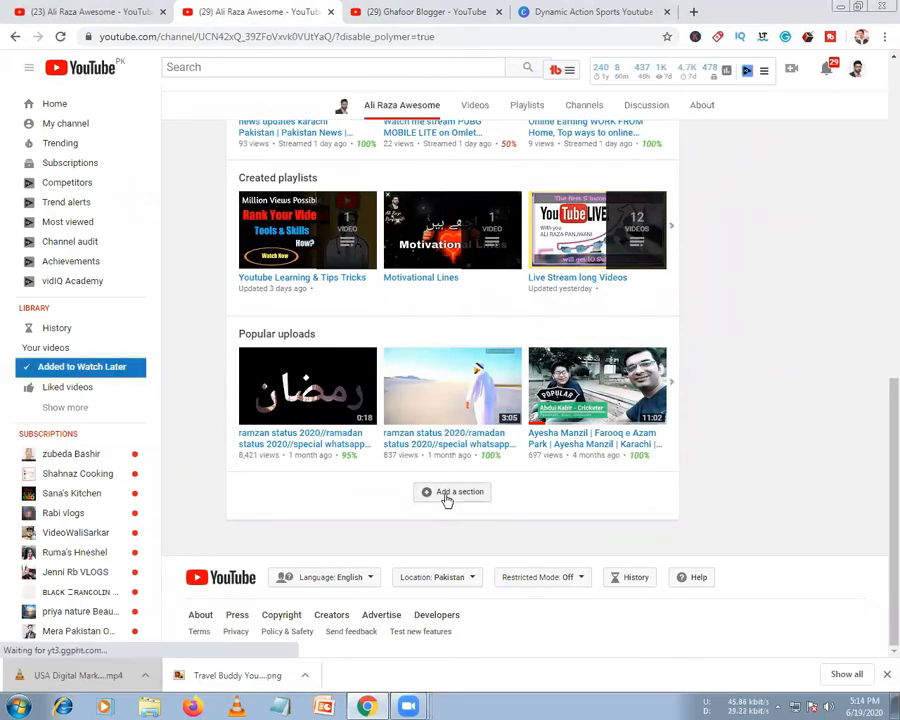
click(440, 496)
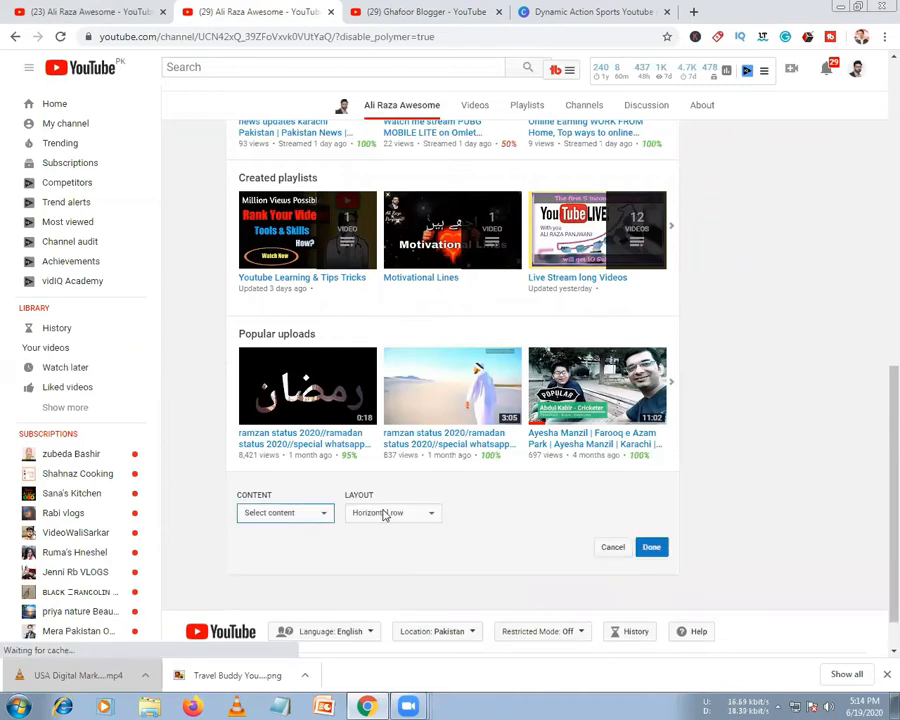
click(300, 514)
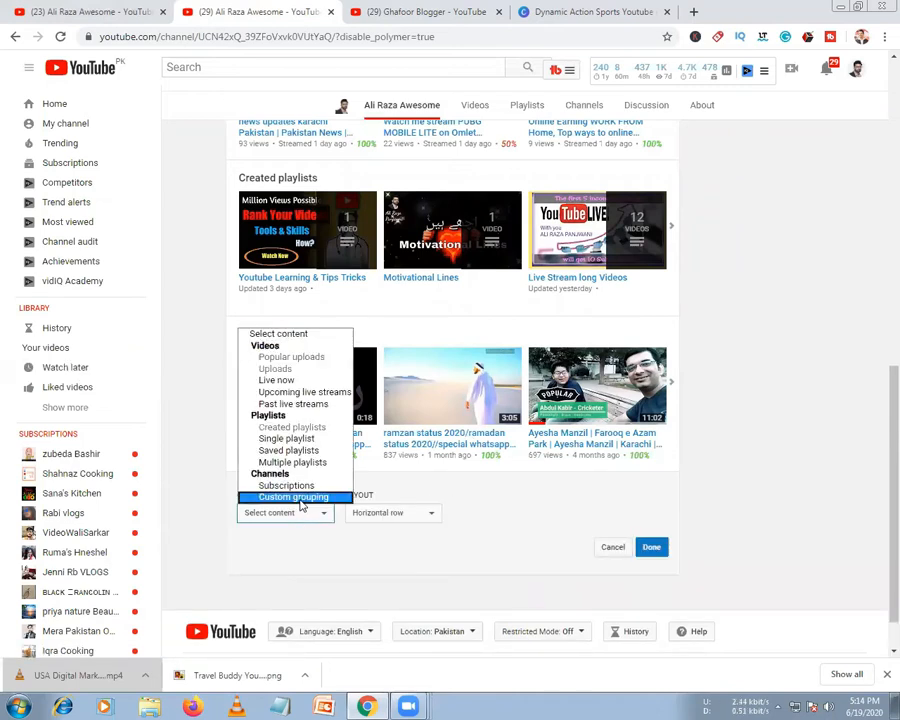
click(300, 497)
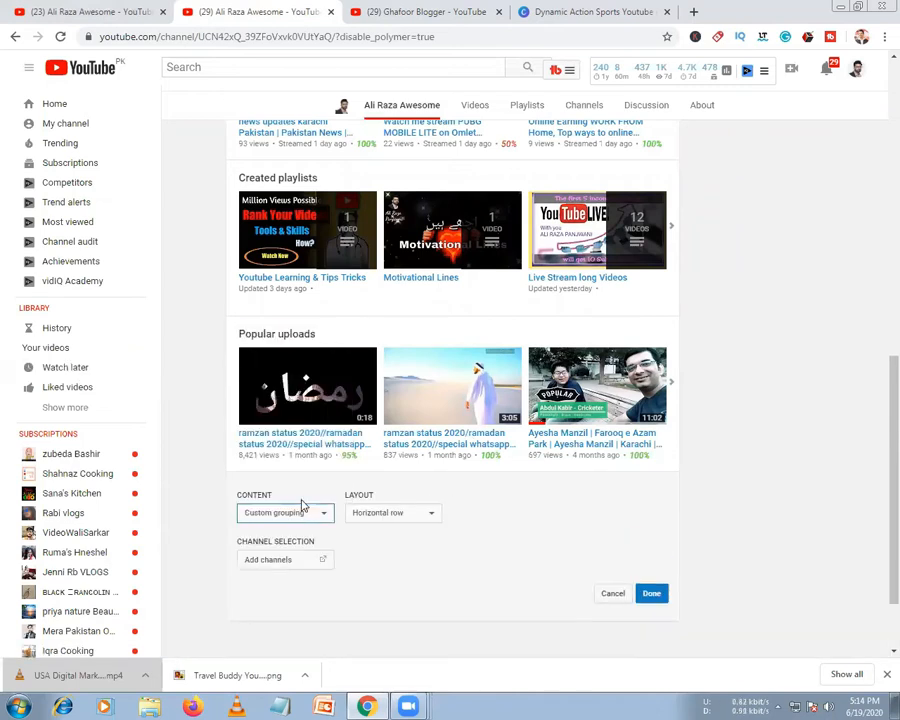
click(298, 565)
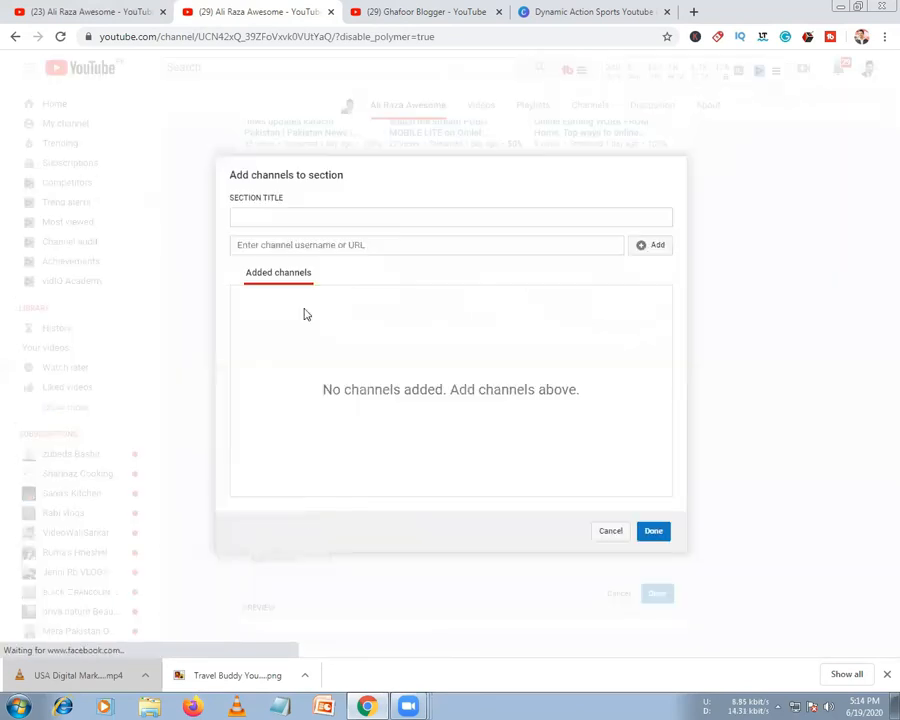
Paste the Ghafoor Blogger channel URL and title the new section 'Best Friend'
click(273, 244)
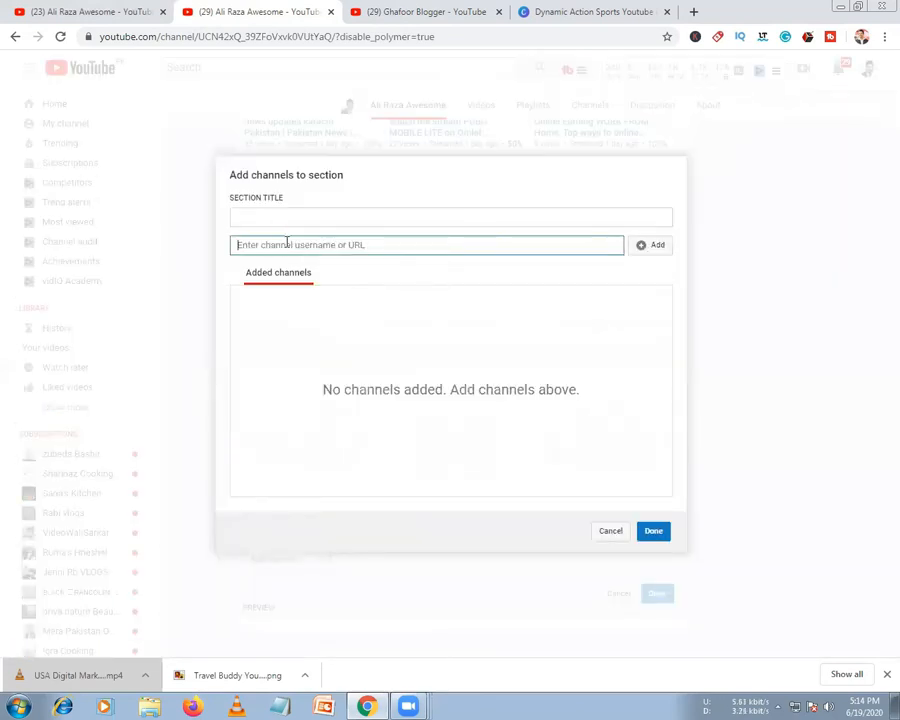
key(ctrl+v)
click(280, 214)
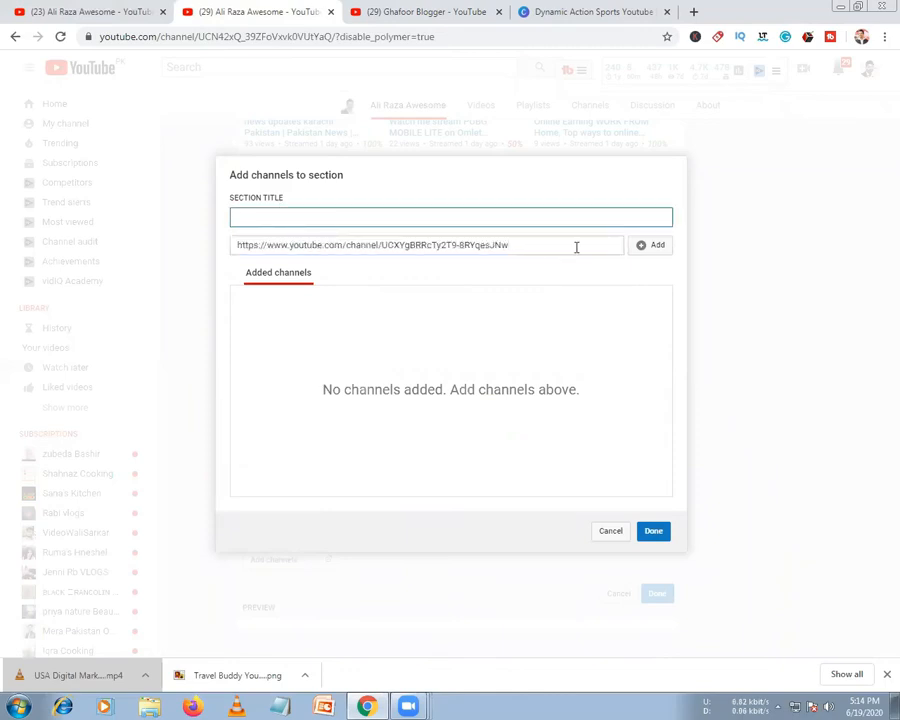
click(279, 232)
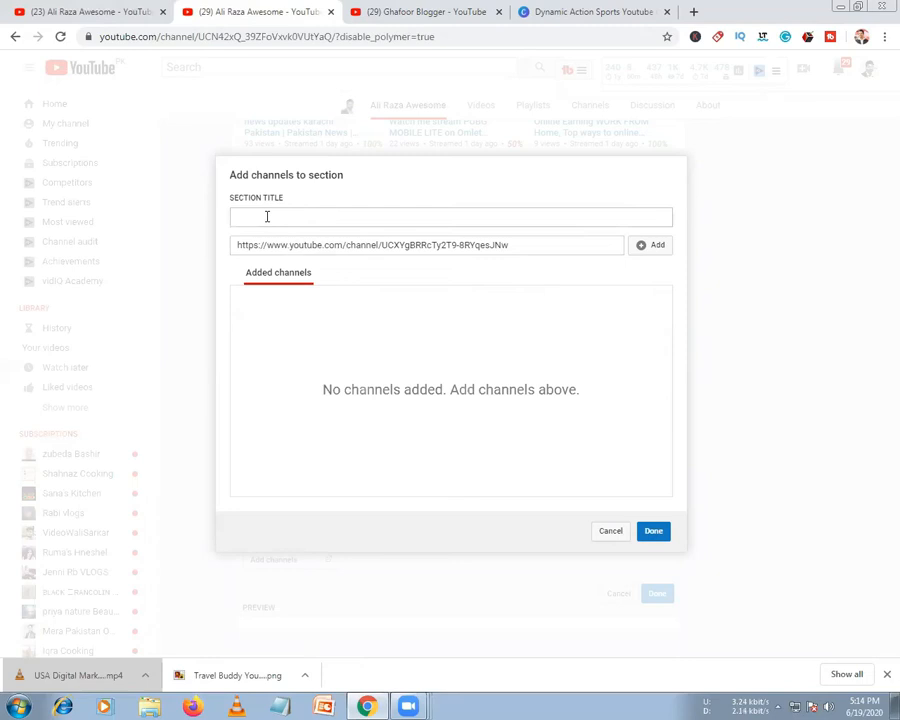
click(268, 215)
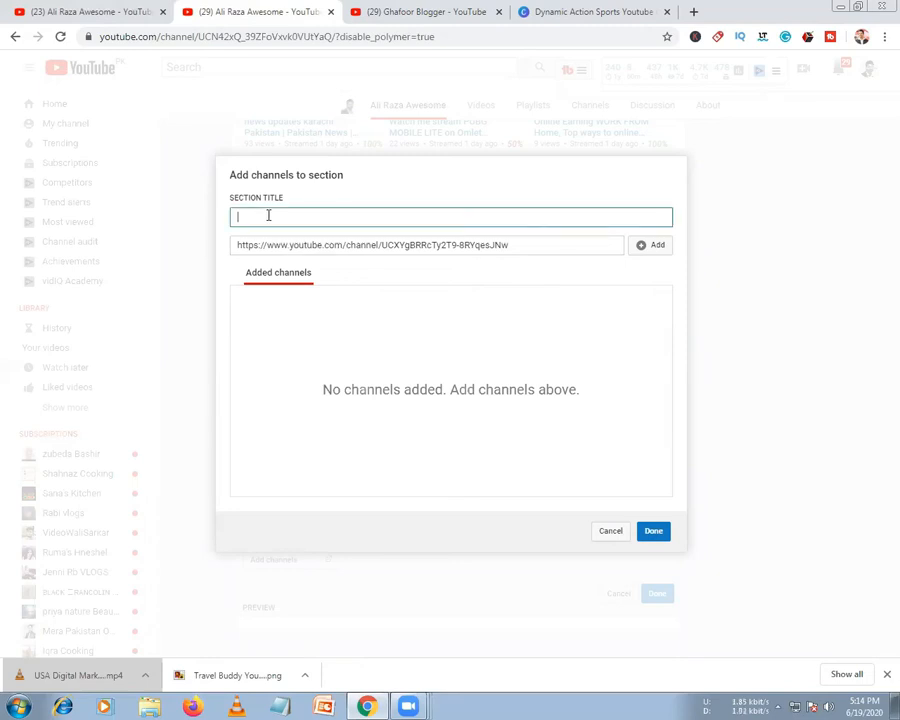
text(Besa)
text(Friend)
Add Ghafoor Blogger to the channel list and save the Best Friend section
click(651, 255)
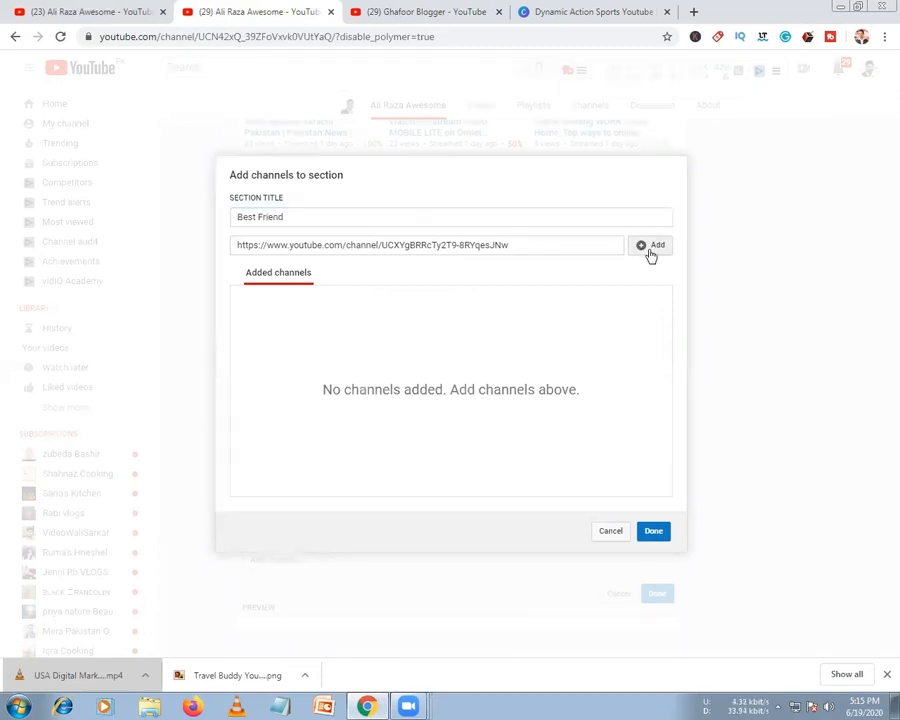
click(653, 532)
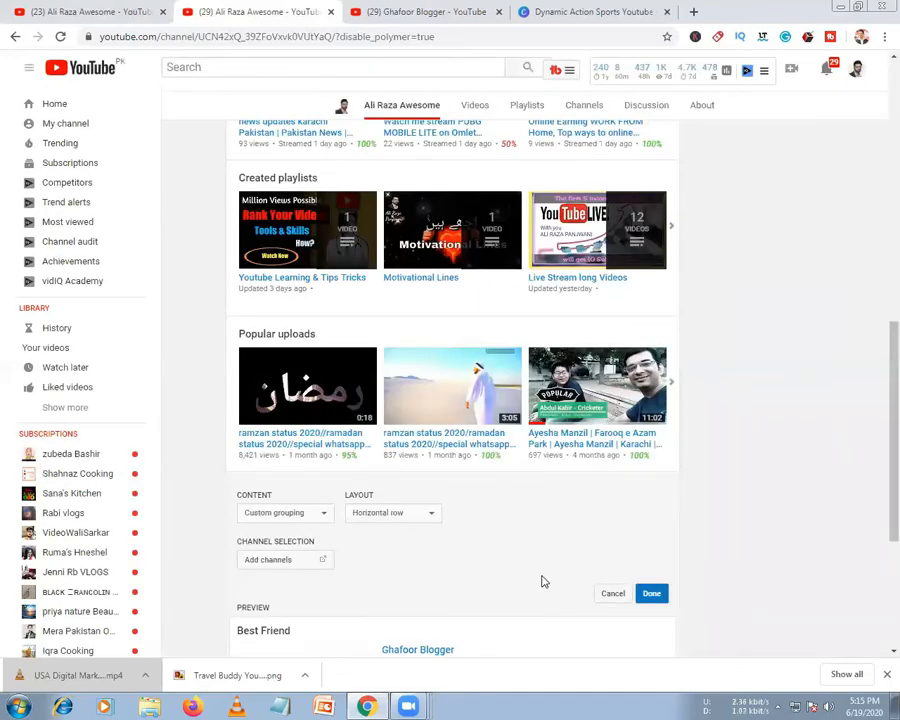
scroll(542, 580, down, 3)
scroll(542, 580, up, 2)
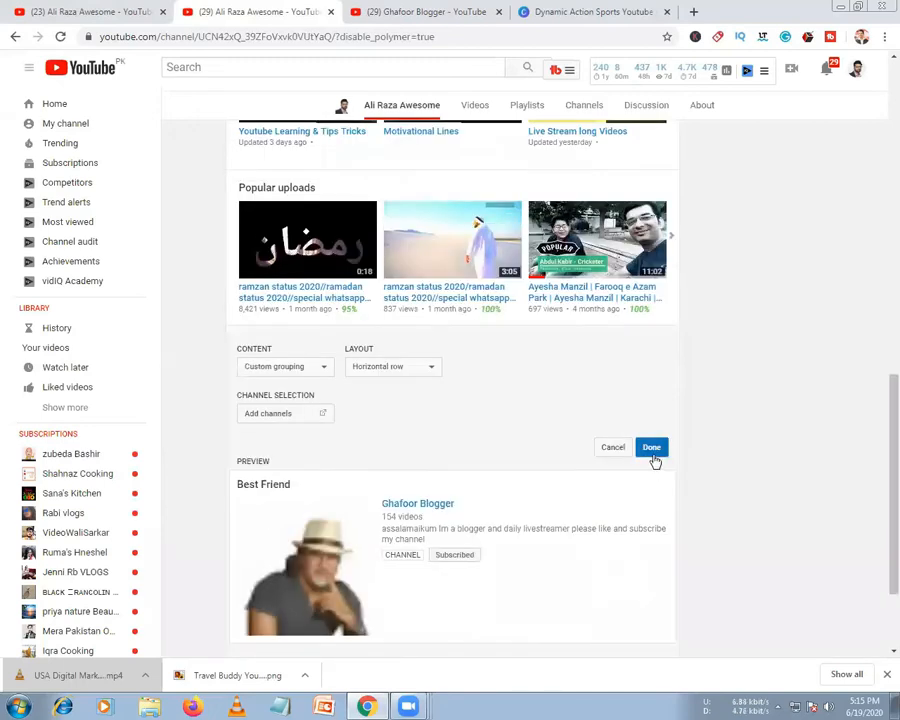
click(652, 448)
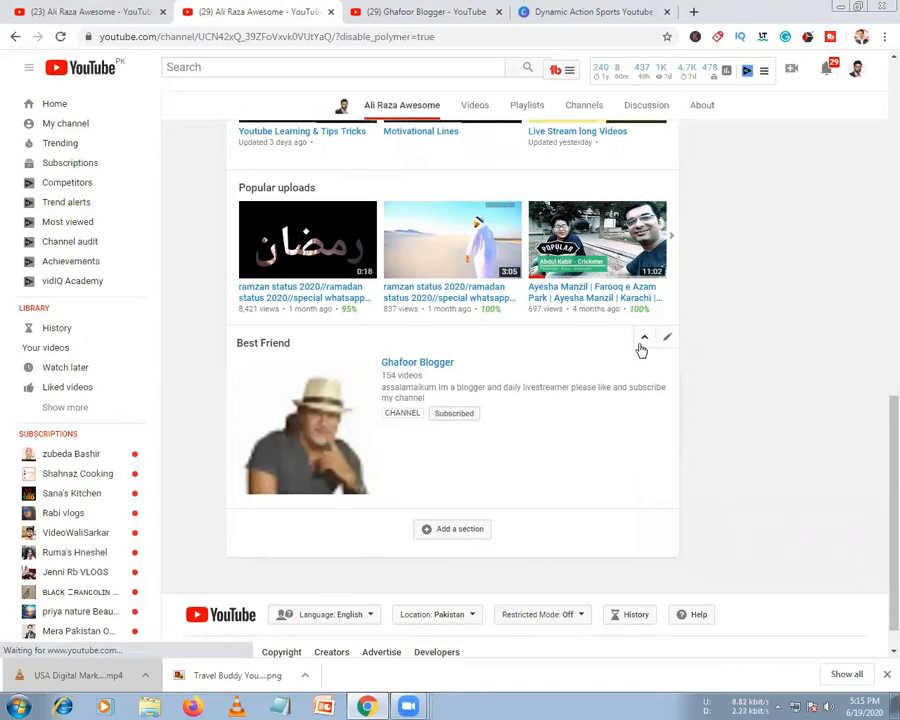
Move the Best Friend section up past Popular uploads, Created playlists and Uploads
click(644, 338)
scroll(622, 462, up, 3)
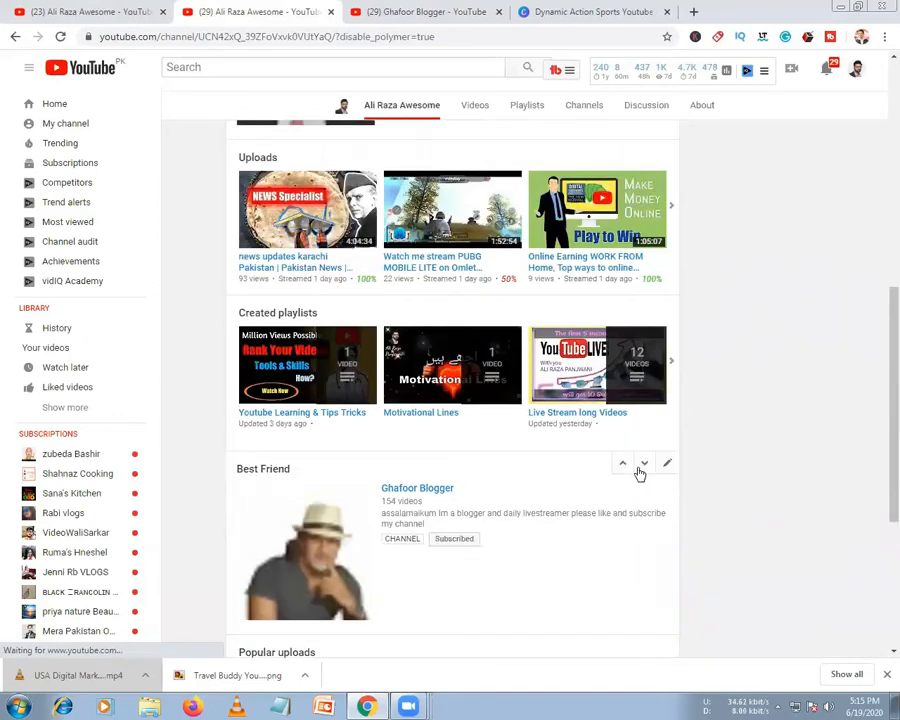
click(622, 463)
scroll(618, 468, up, 3)
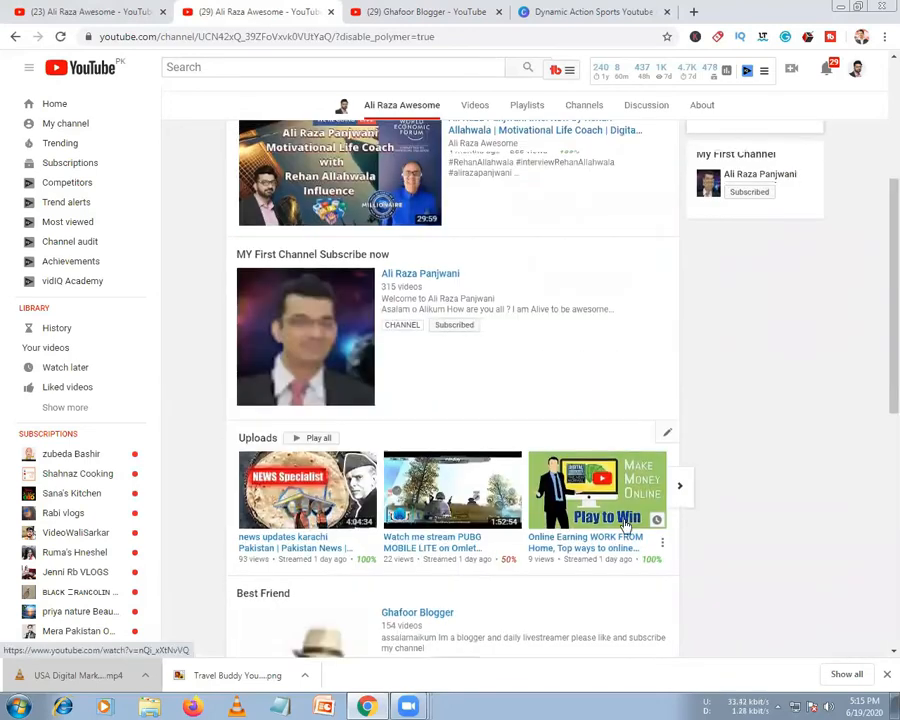
scroll(624, 530, down, 1)
click(624, 517)
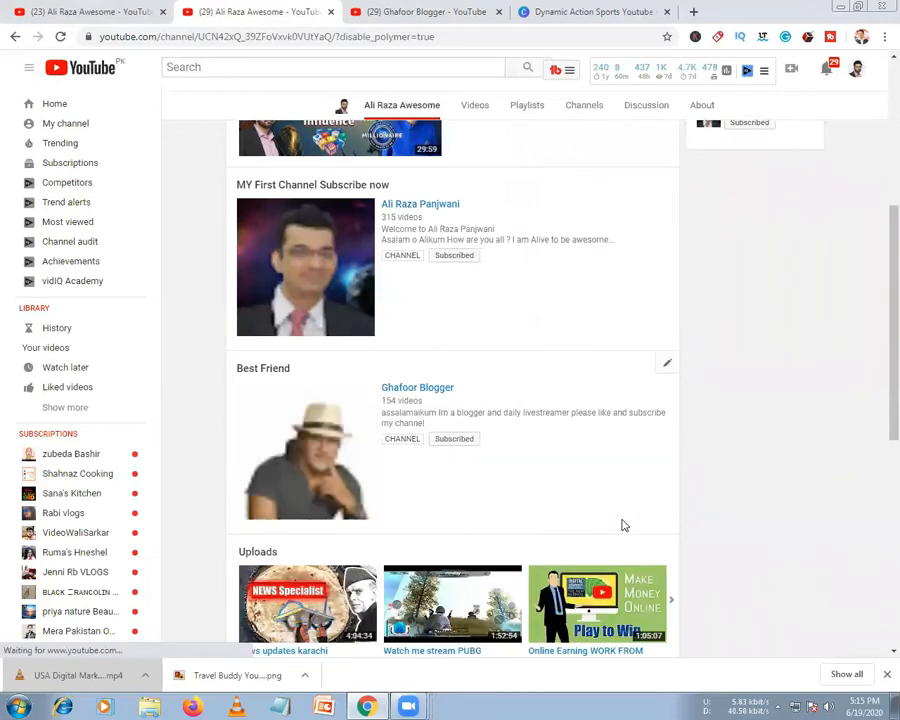
scroll(622, 525, up, 4)
scroll(622, 525, down, 1)
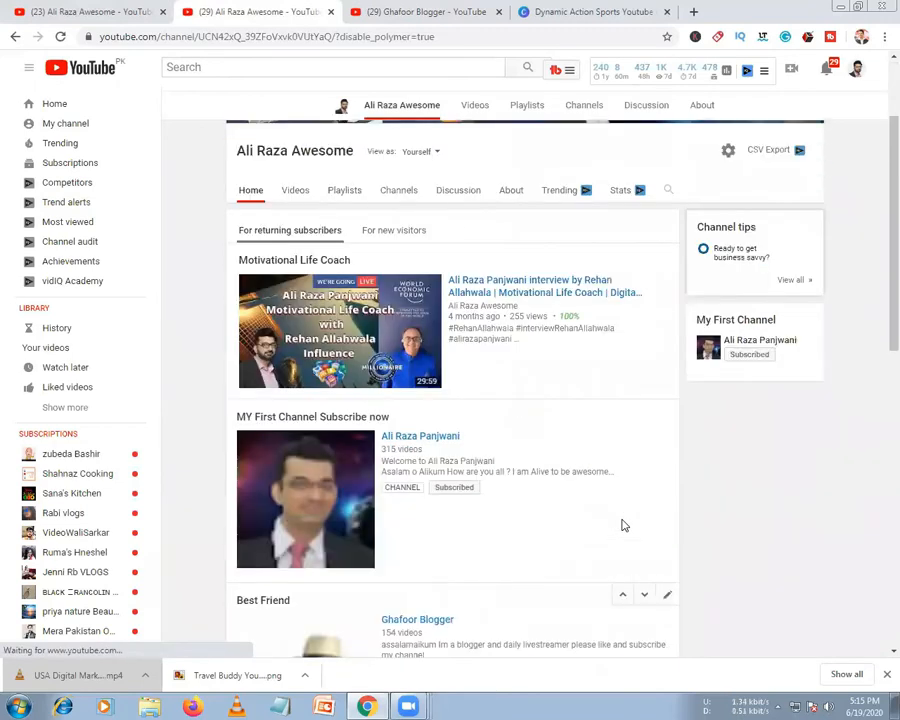
scroll(621, 525, up, 1)
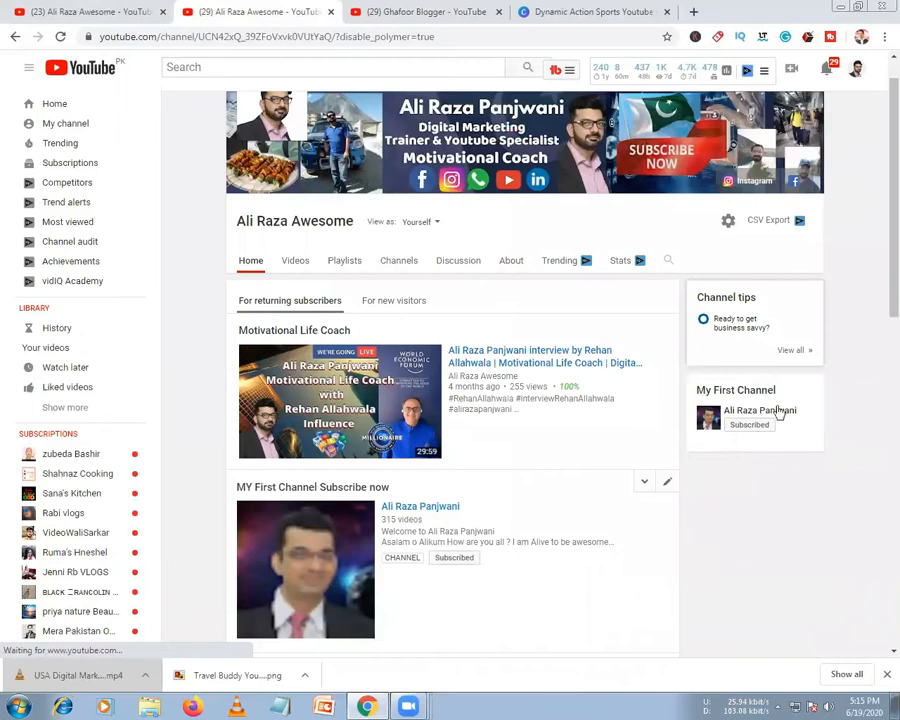
click(813, 390)
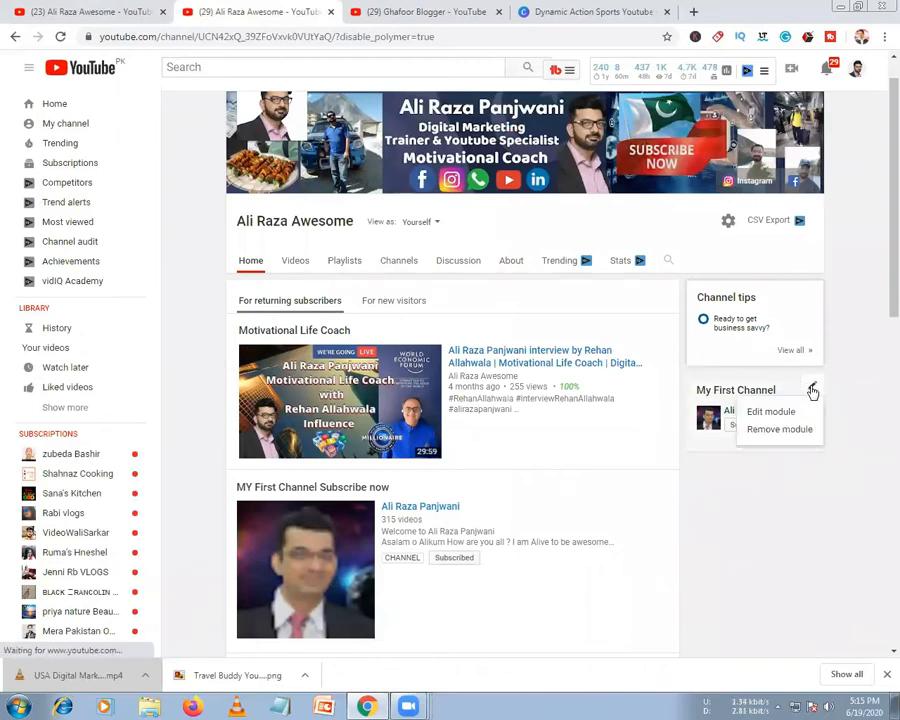
Add the pasted Ghafoor Blogger channel URL to the My First Channel sidebar module and save
click(768, 414)
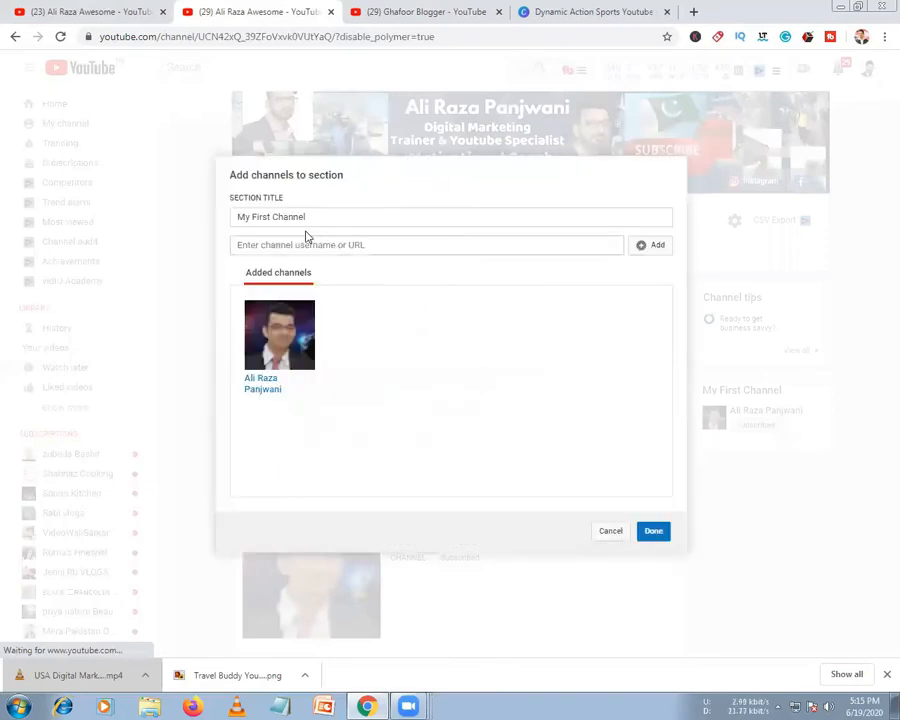
click(351, 245)
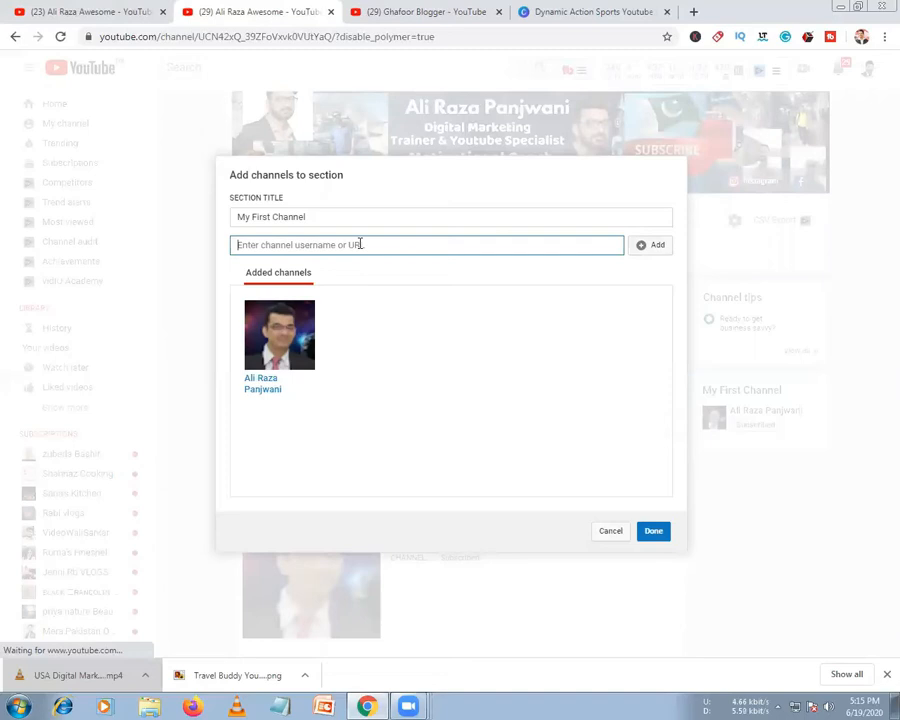
text(https://www.youtube.com/channel/UCXYgBRRcTy2T9-8RYqesJNw)
click(651, 246)
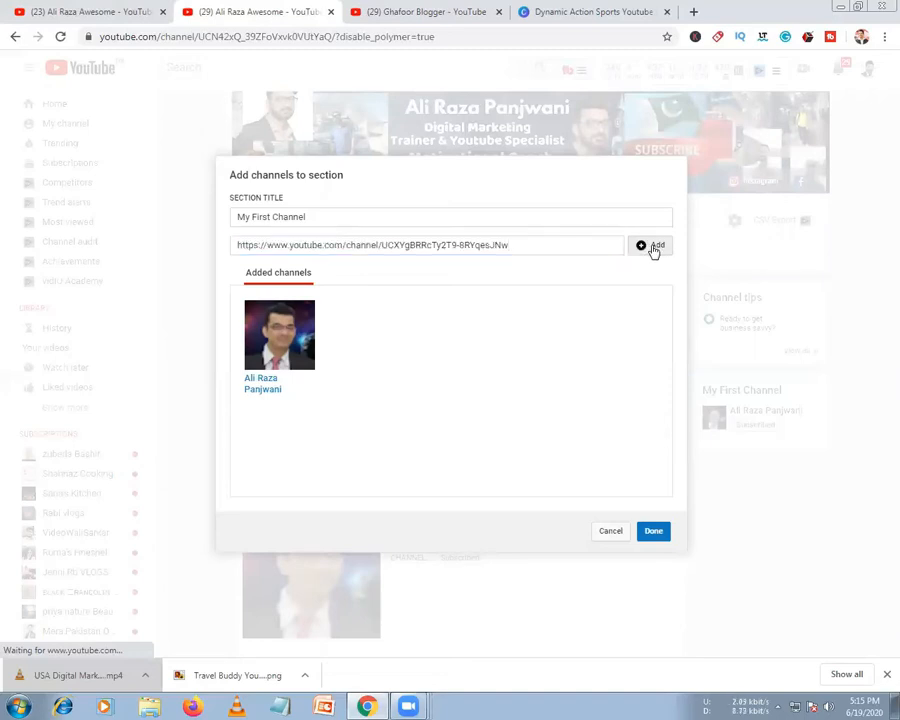
click(652, 532)
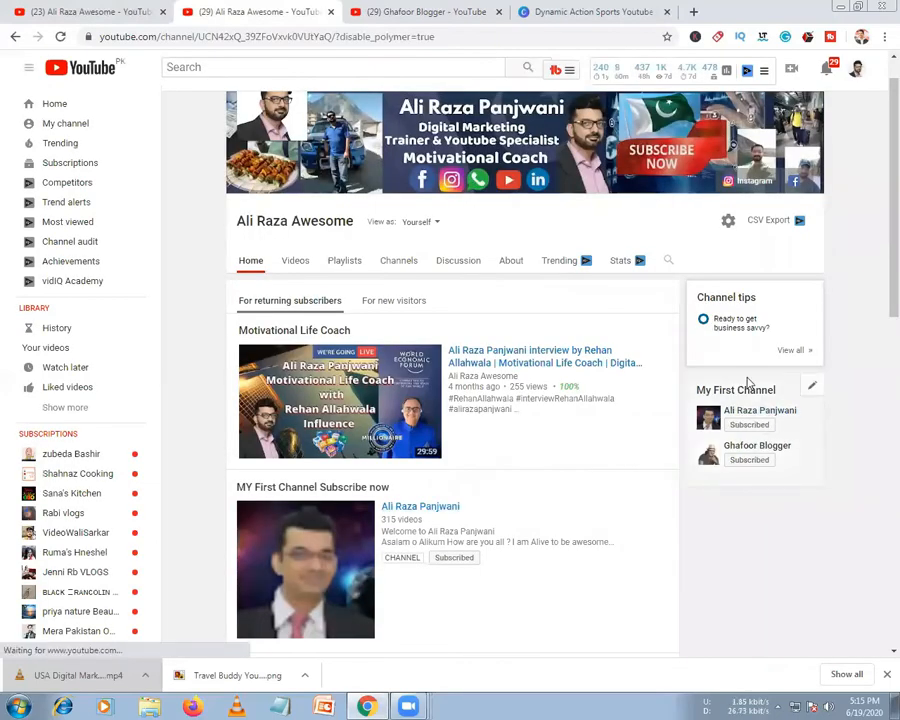
Add a homepage section with Live now content in a Vertical list layout
scroll(418, 603, down, 10)
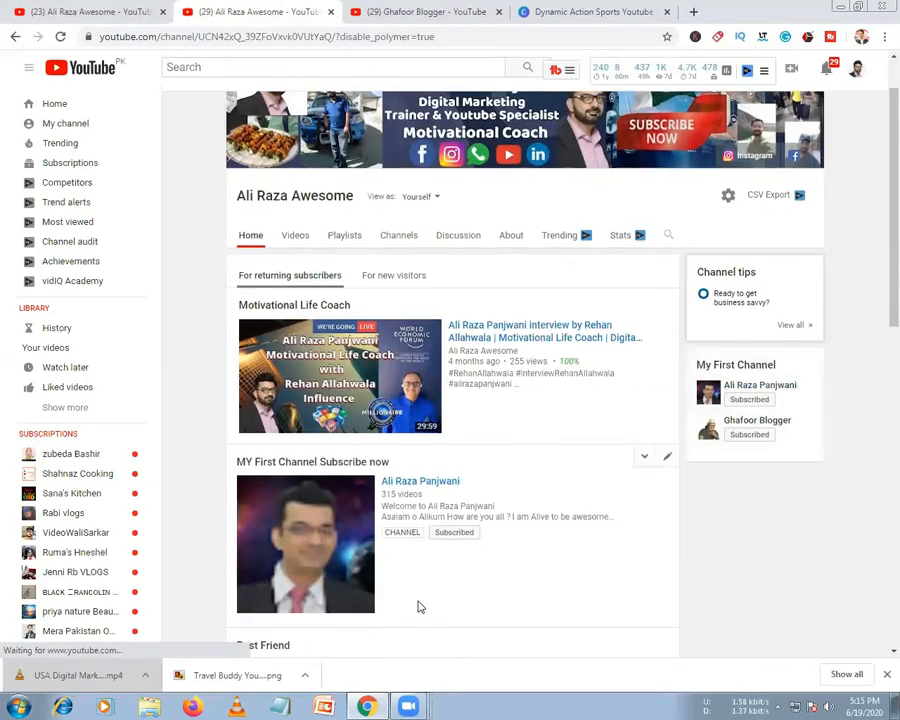
scroll(418, 603, up, 10)
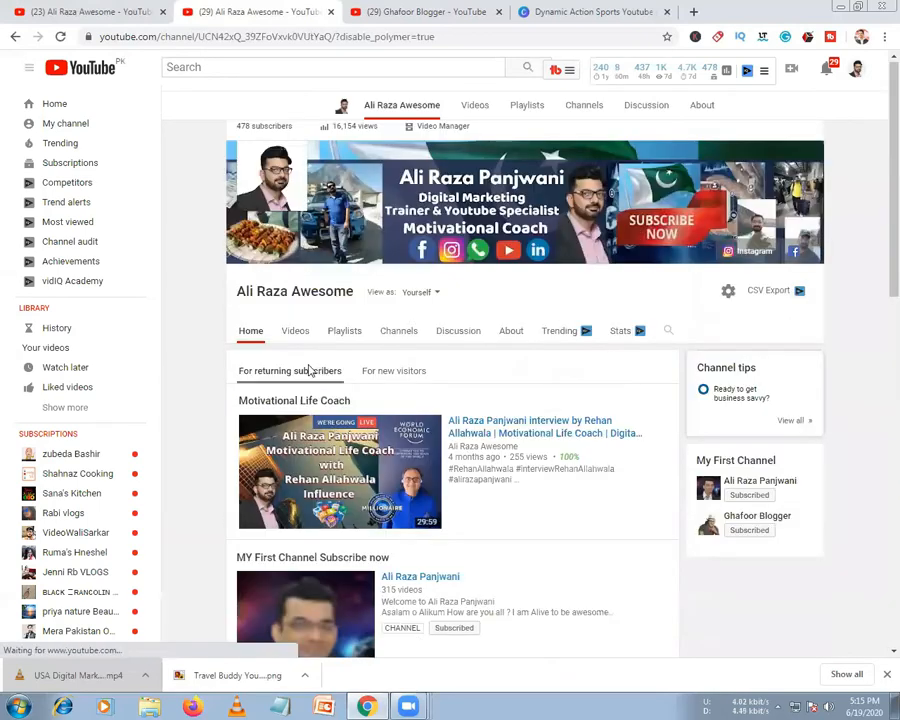
scroll(315, 448, down, 10)
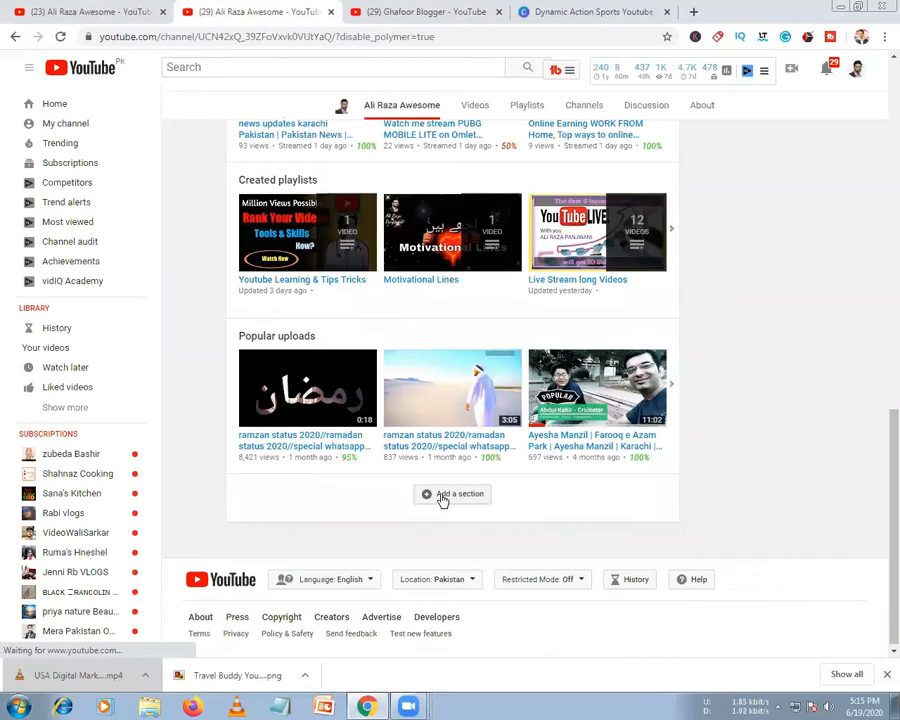
click(446, 492)
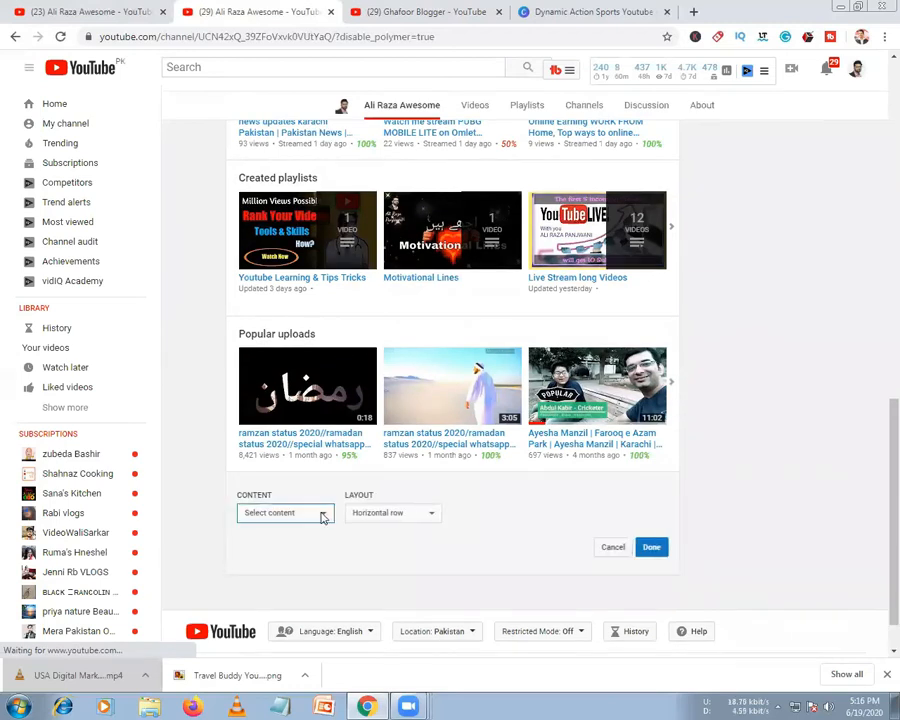
click(320, 513)
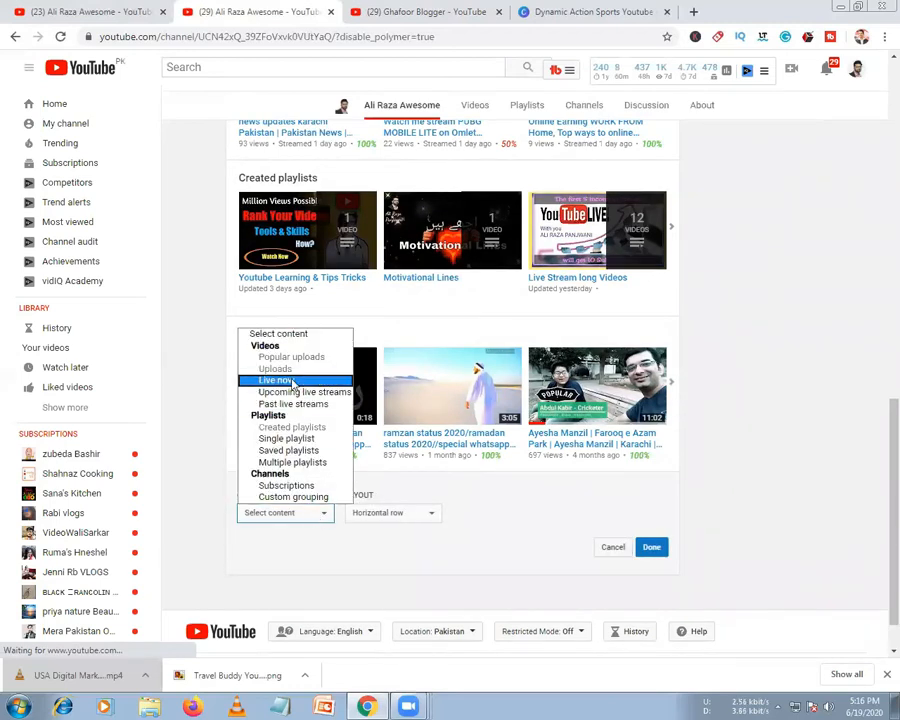
click(292, 383)
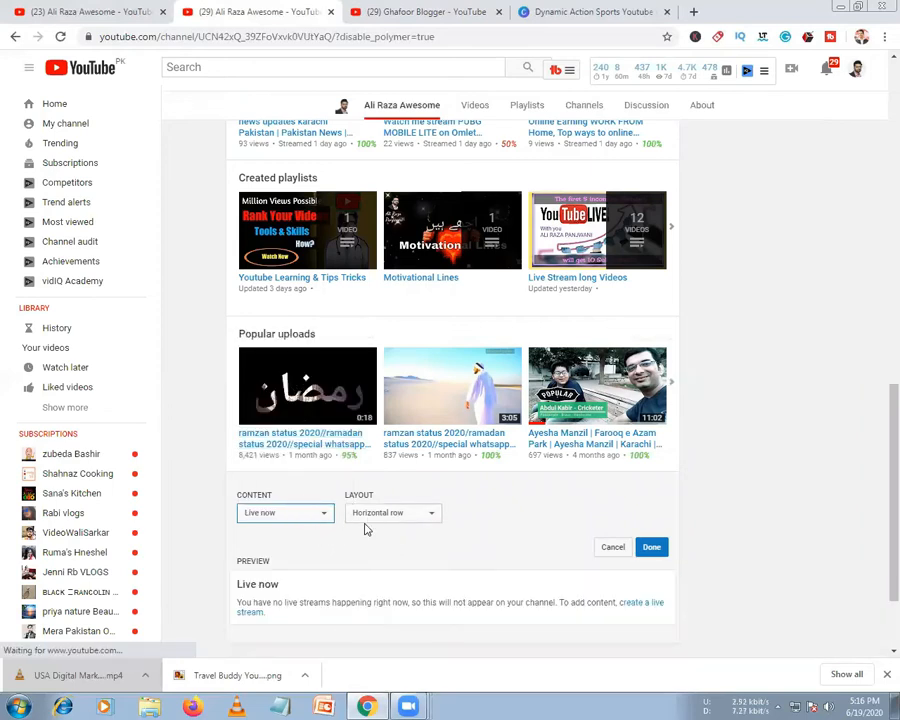
scroll(364, 526, down, 1)
click(380, 443)
click(380, 472)
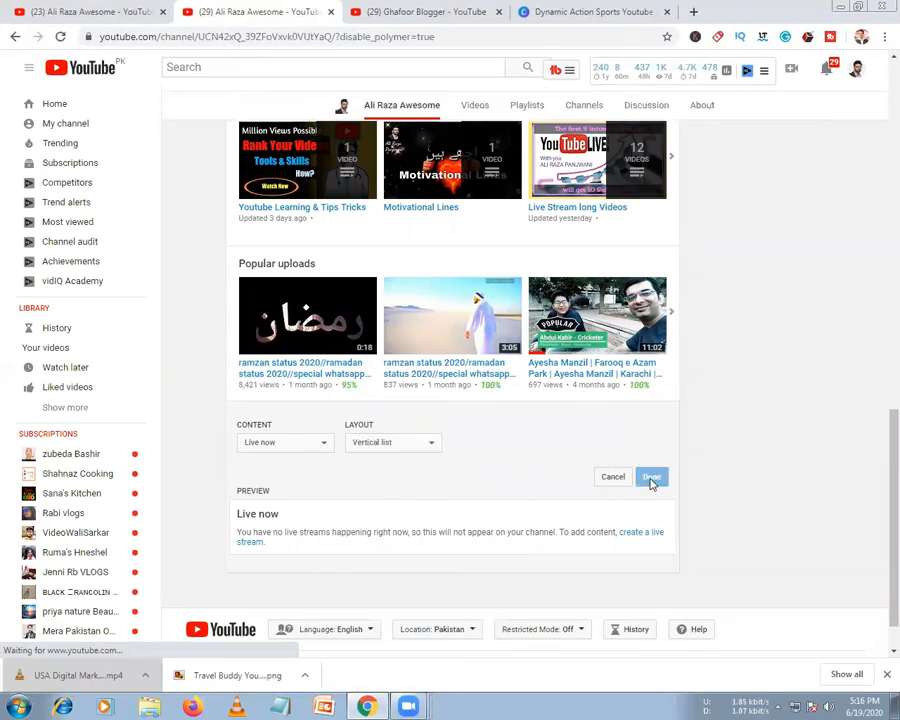
click(651, 478)
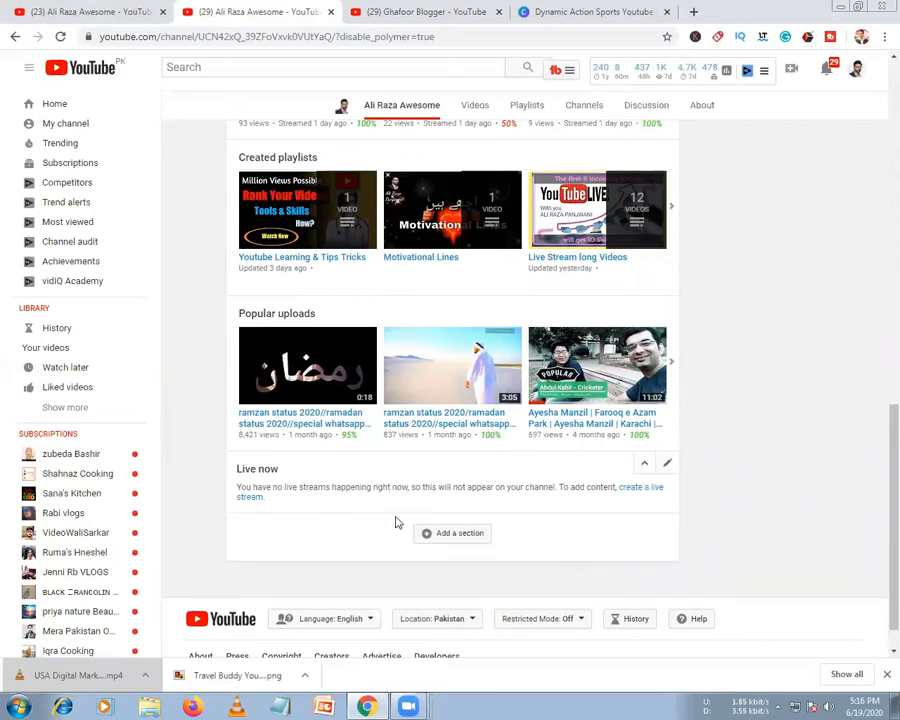
Shift the Live now section up past Popular uploads and Created playlists, undoing misplaced moves
click(644, 468)
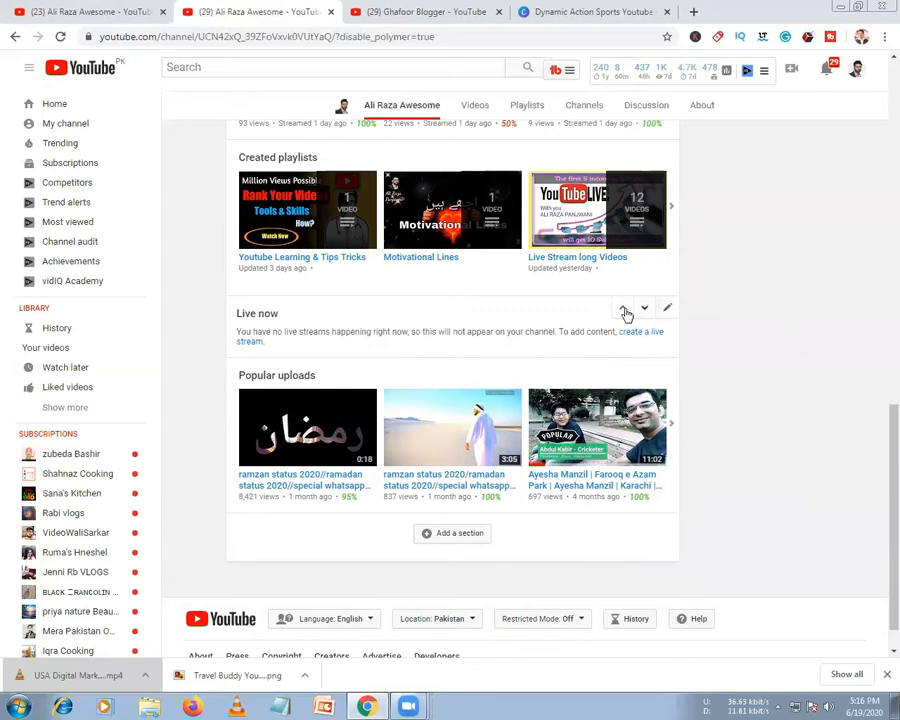
click(622, 308)
scroll(620, 400, up, 3)
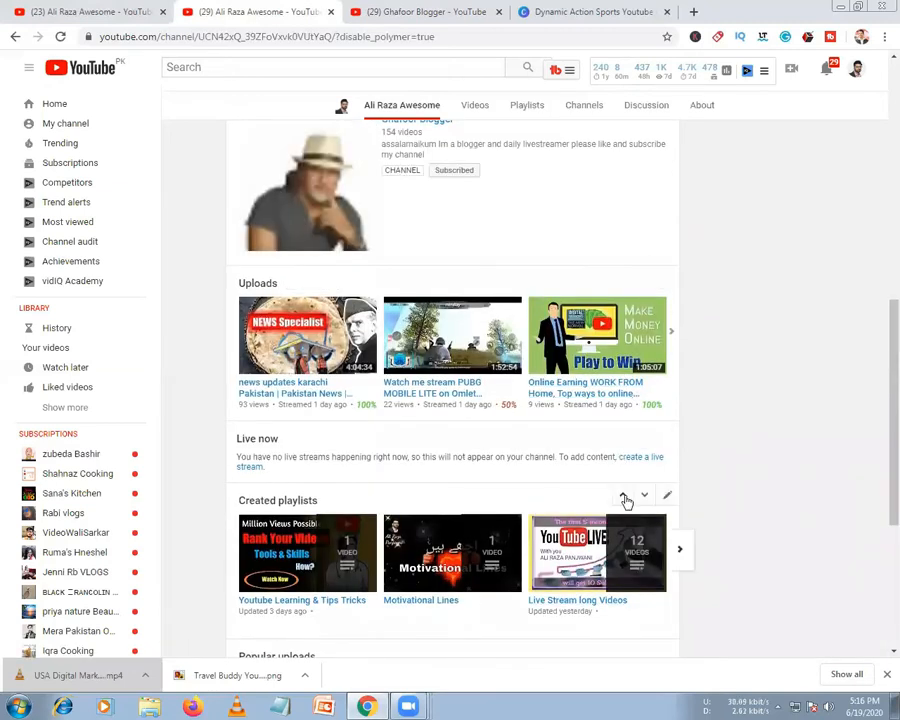
click(626, 495)
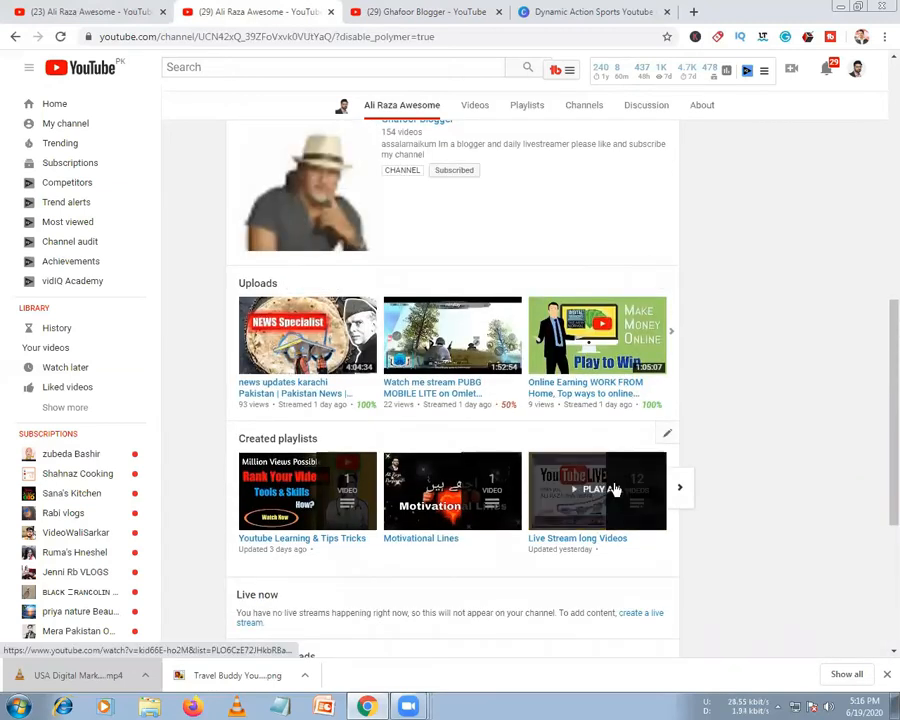
scroll(617, 475, down, 2)
click(623, 455)
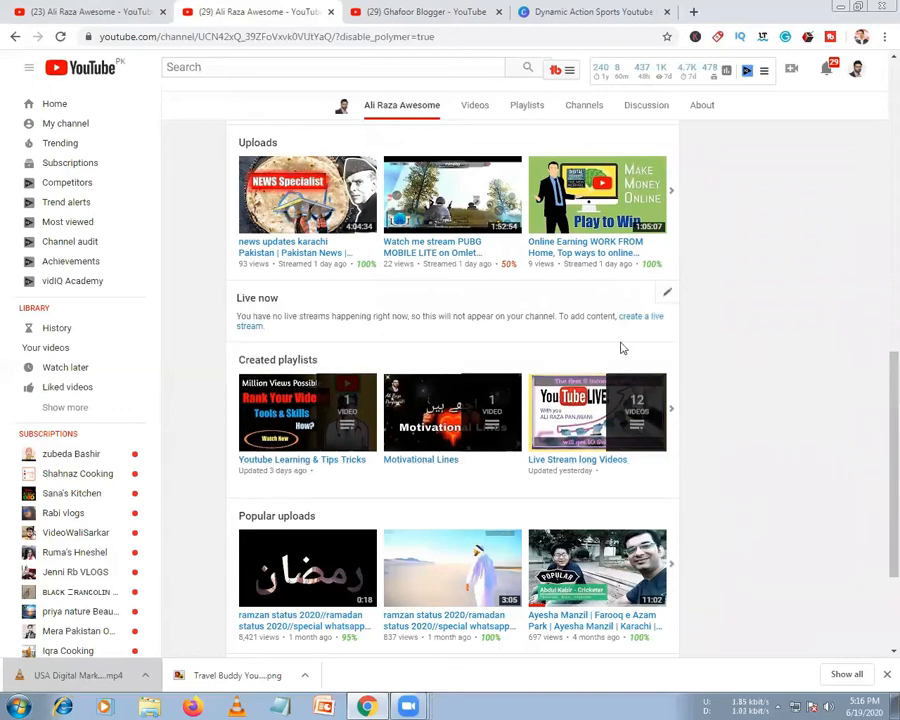
click(622, 293)
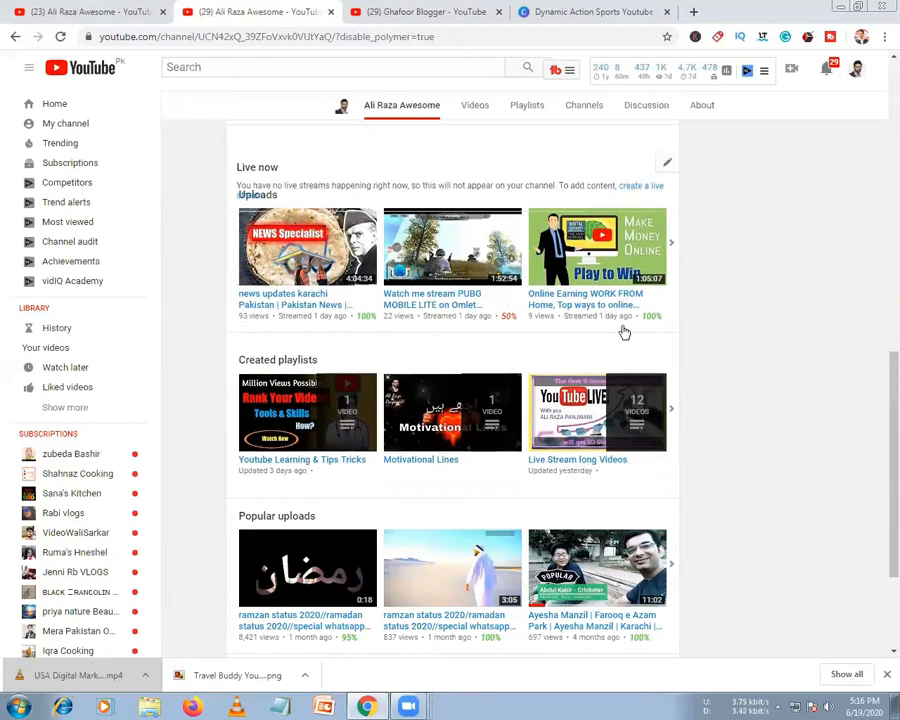
scroll(620, 330, up, 2)
click(620, 340)
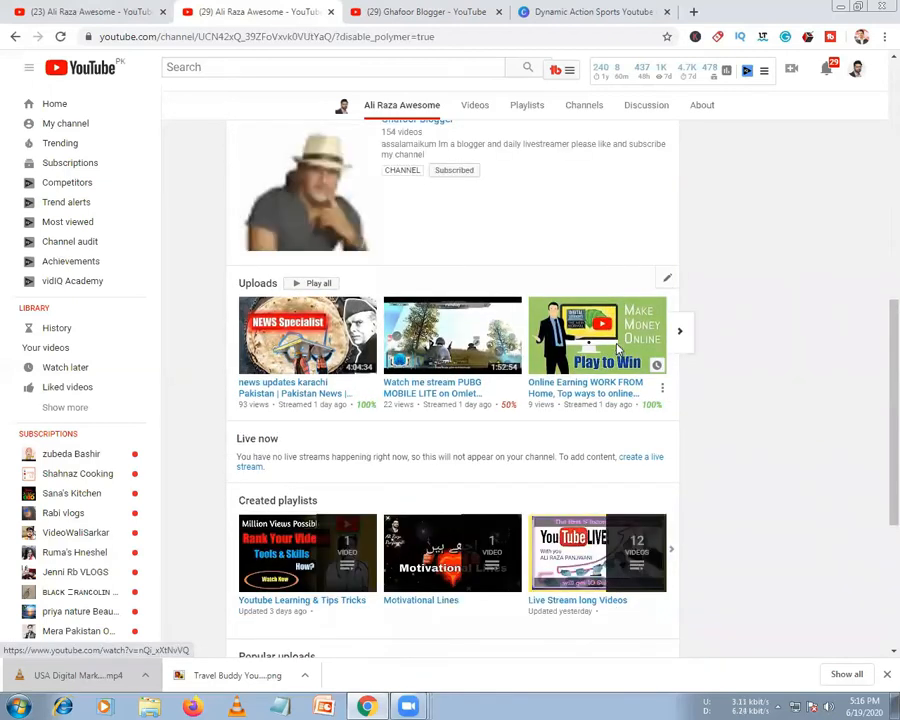
Settle Live now just below MY First Channel, above the Best Friend section
scroll(617, 347, up, 2)
scroll(616, 366, down, 3)
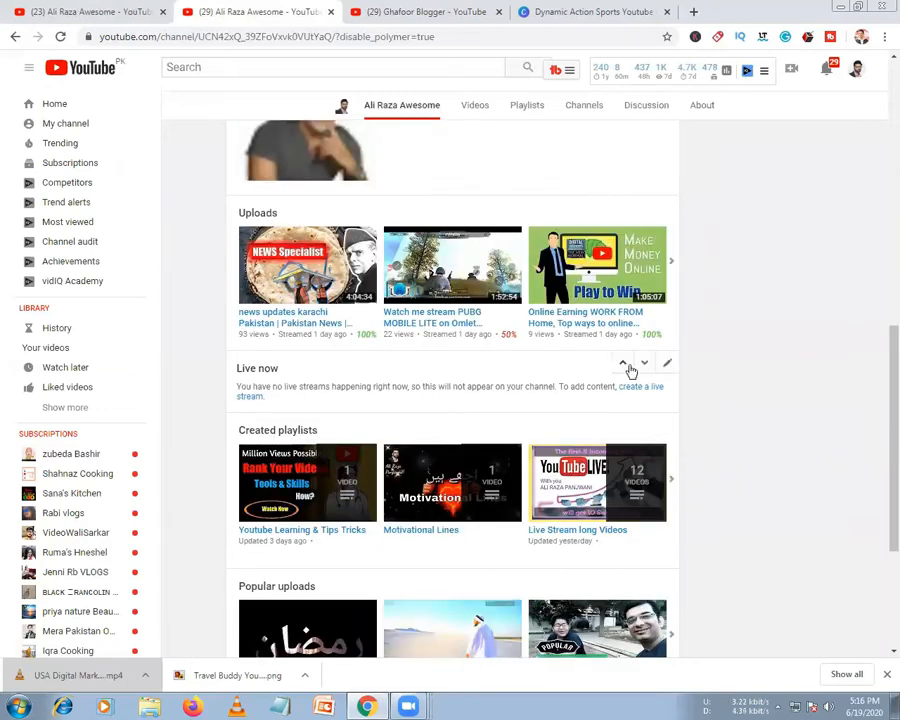
click(644, 362)
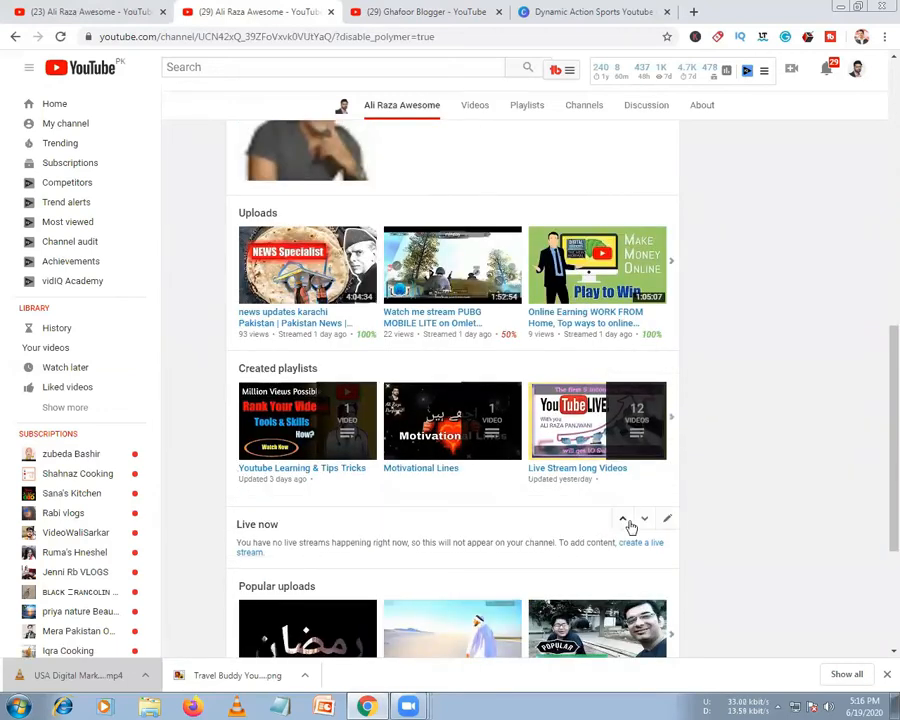
click(624, 524)
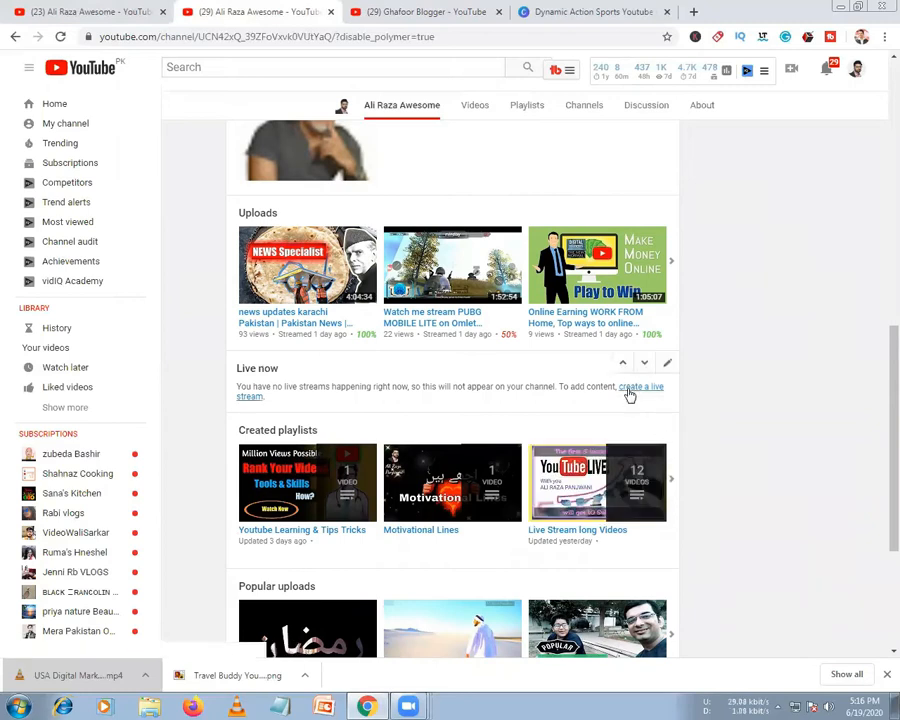
click(622, 362)
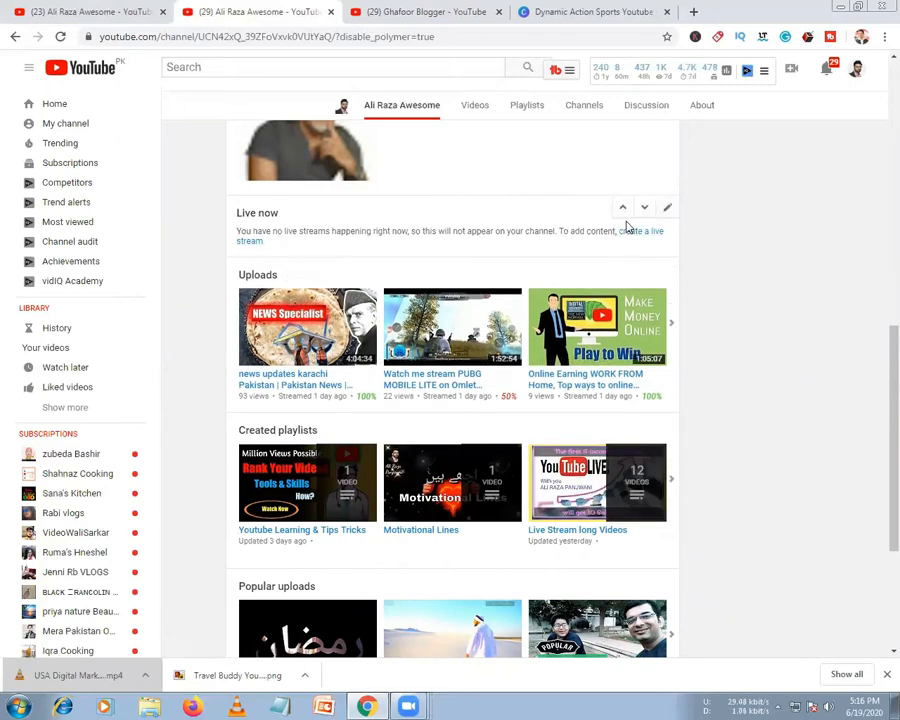
click(623, 210)
scroll(625, 301, up, 5)
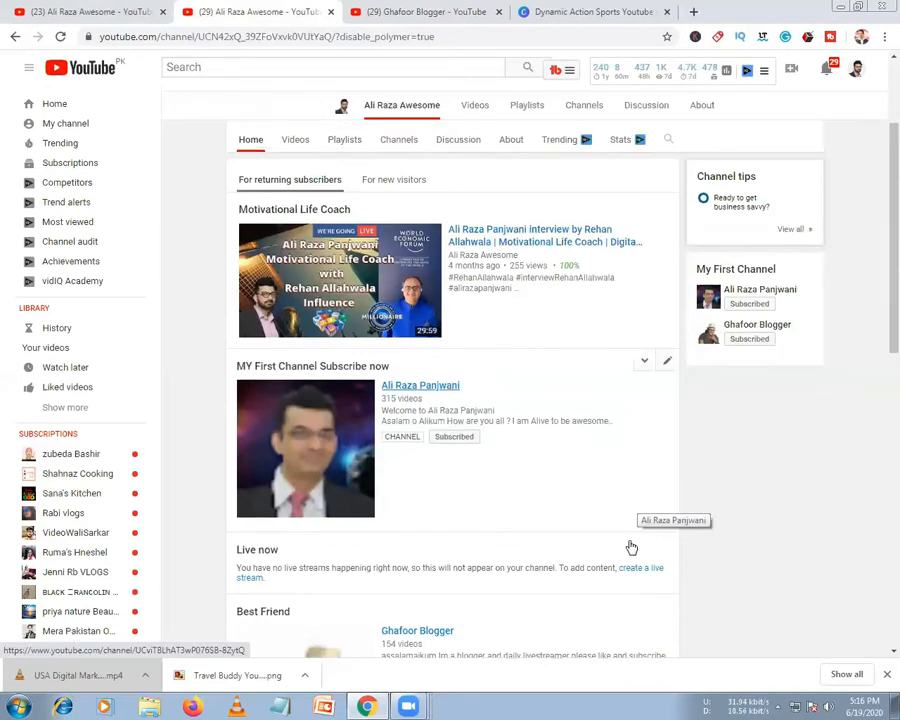
scroll(626, 542, down, 1)
scroll(624, 476, down, 1)
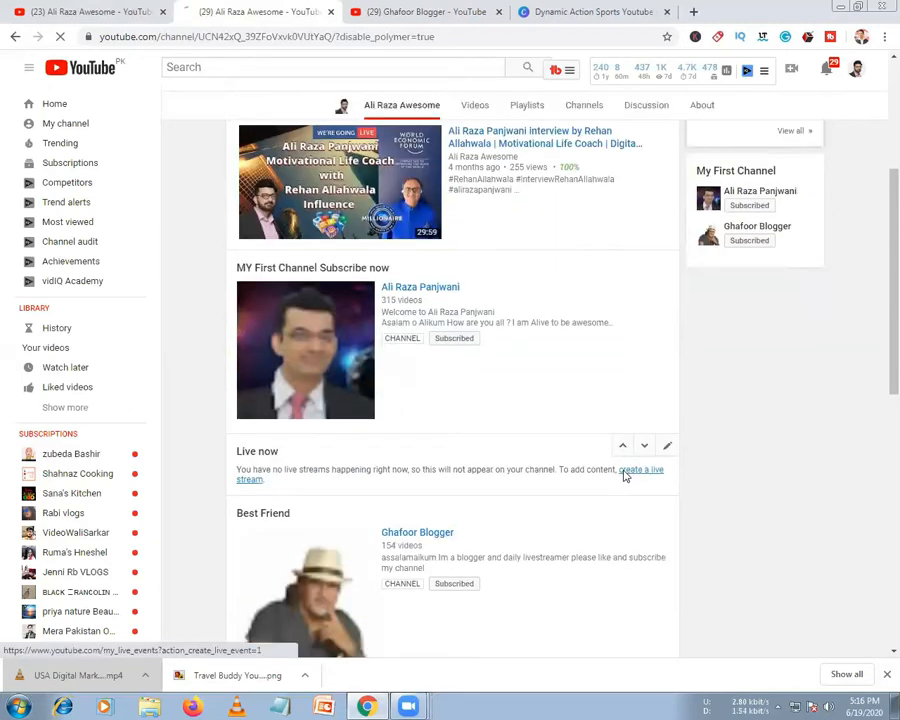
Open YouTube Studio's Live streaming page from the Live now section's create-a-live-stream link
click(626, 464)
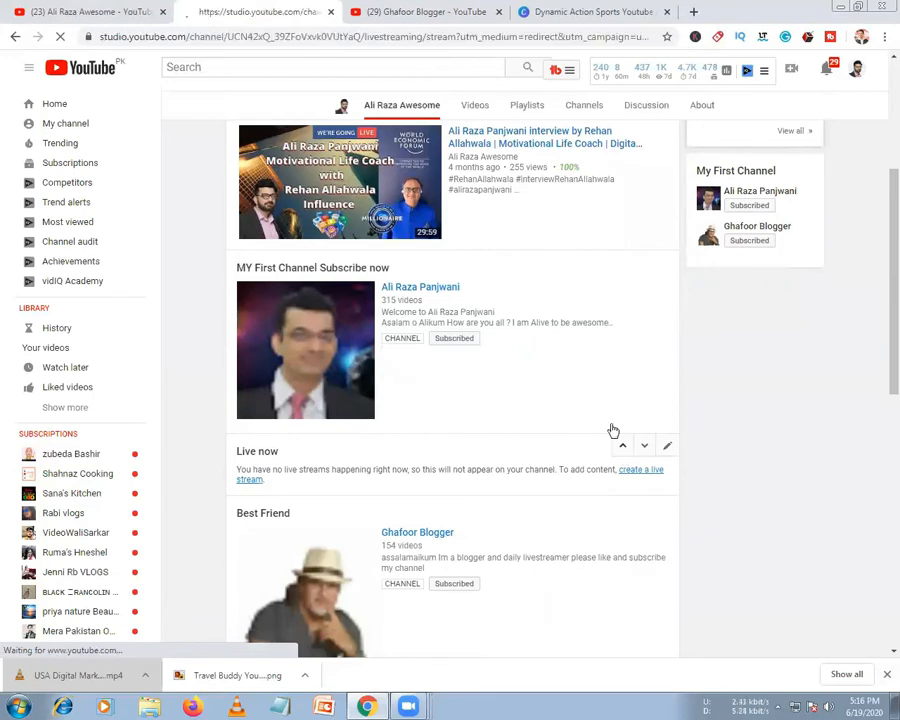
scroll(613, 430, up, 2)
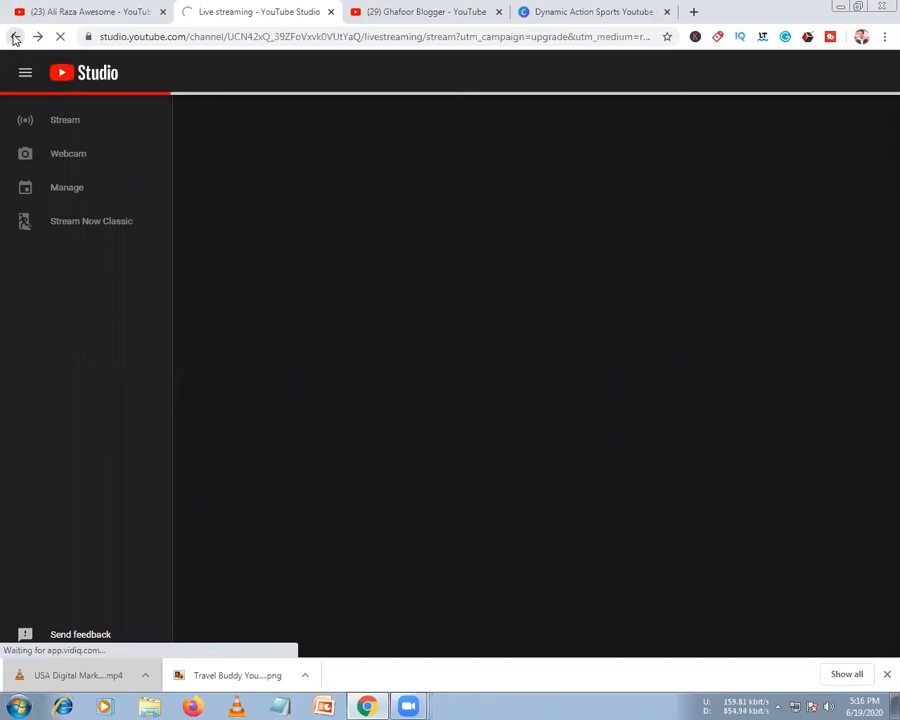
Switch to the Ghafoor Blogger tab, move it to second place, and view its About and Channels pages
key(ctrl+Tab)
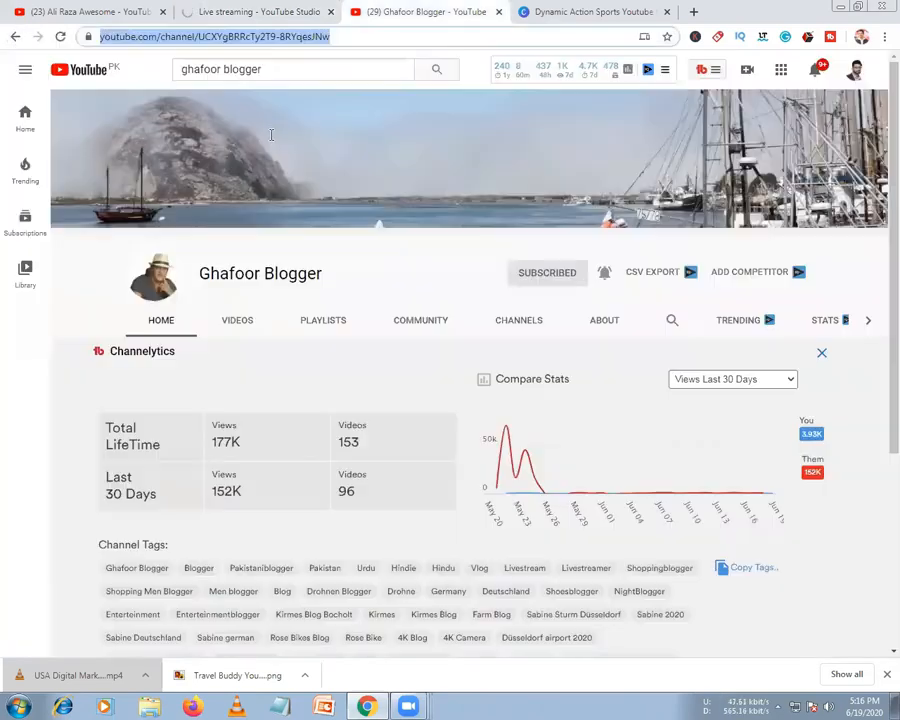
drag(371, 14, 190, 21)
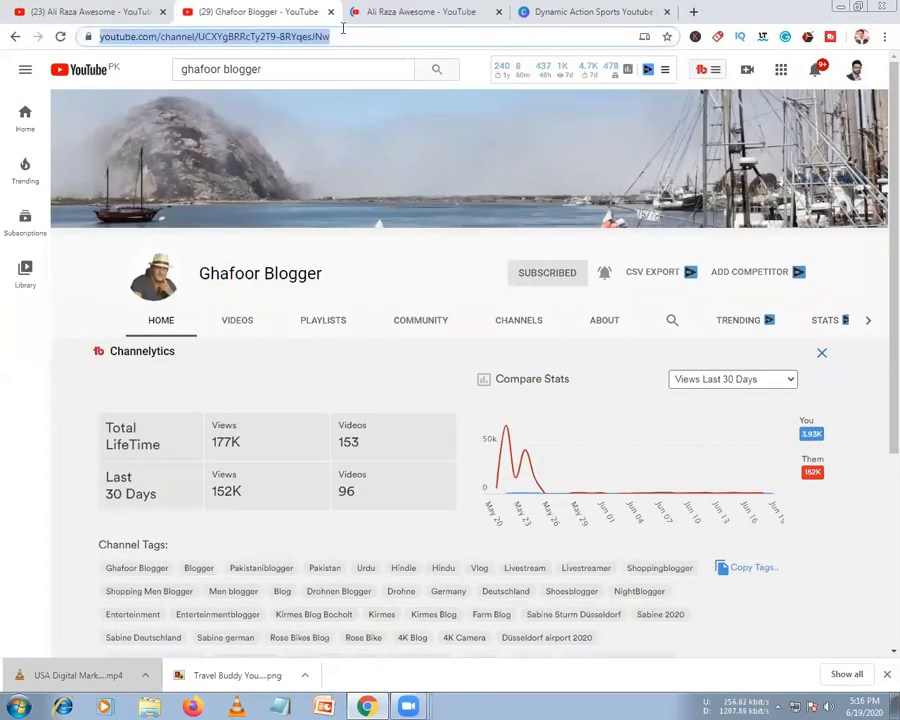
click(594, 330)
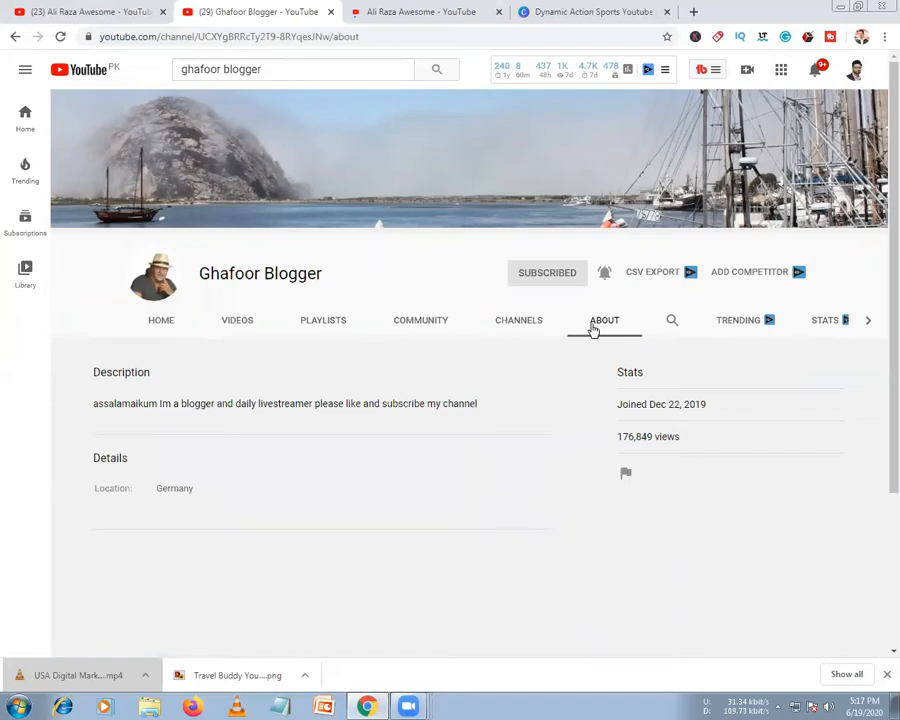
click(511, 324)
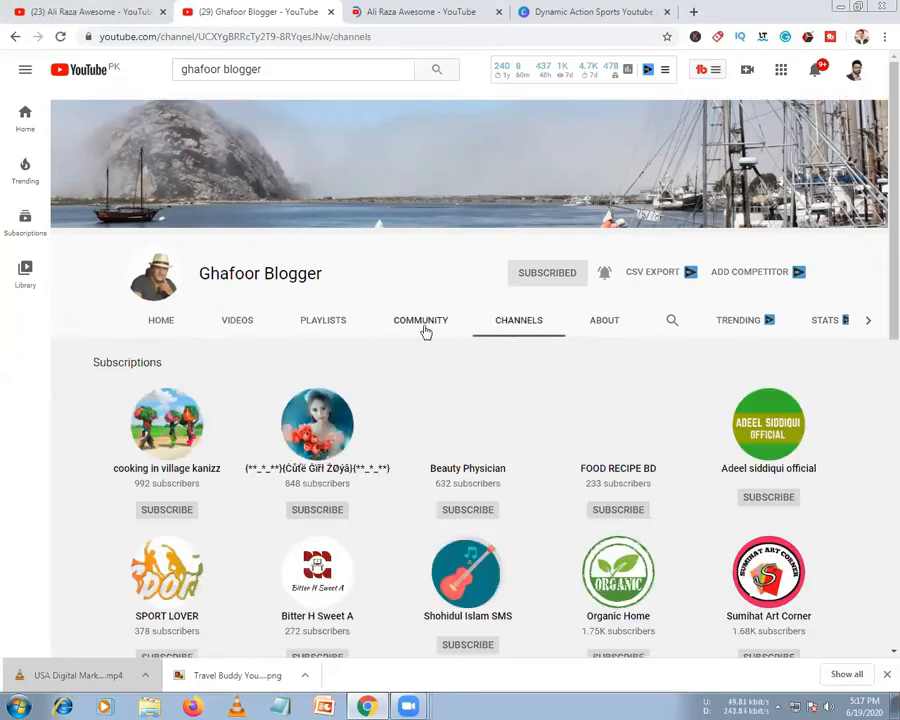
Browse through the blogger channel's Community posts
click(424, 328)
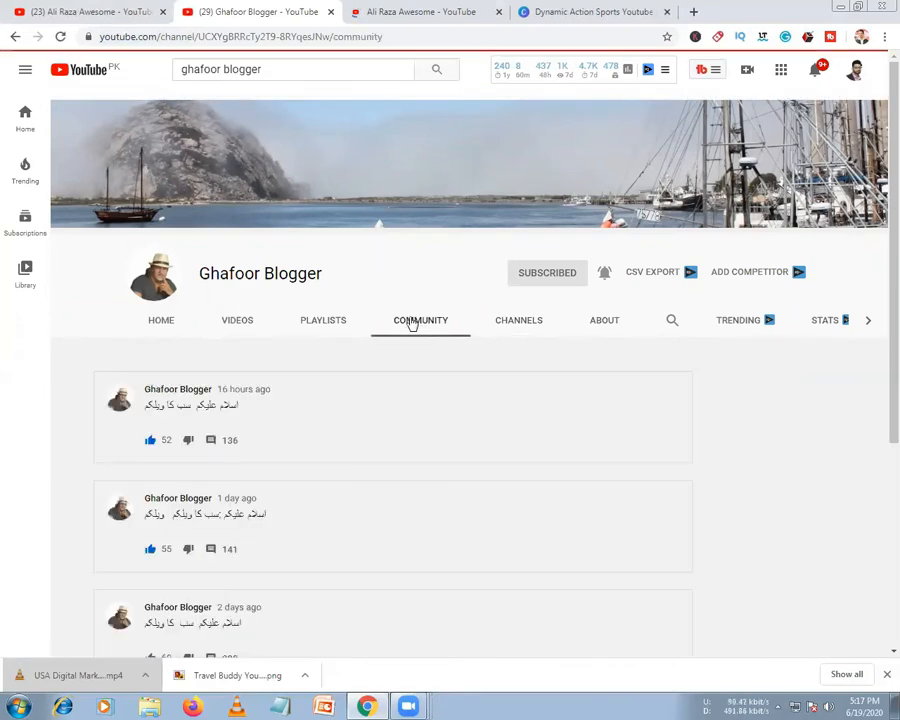
scroll(368, 418, down, 2)
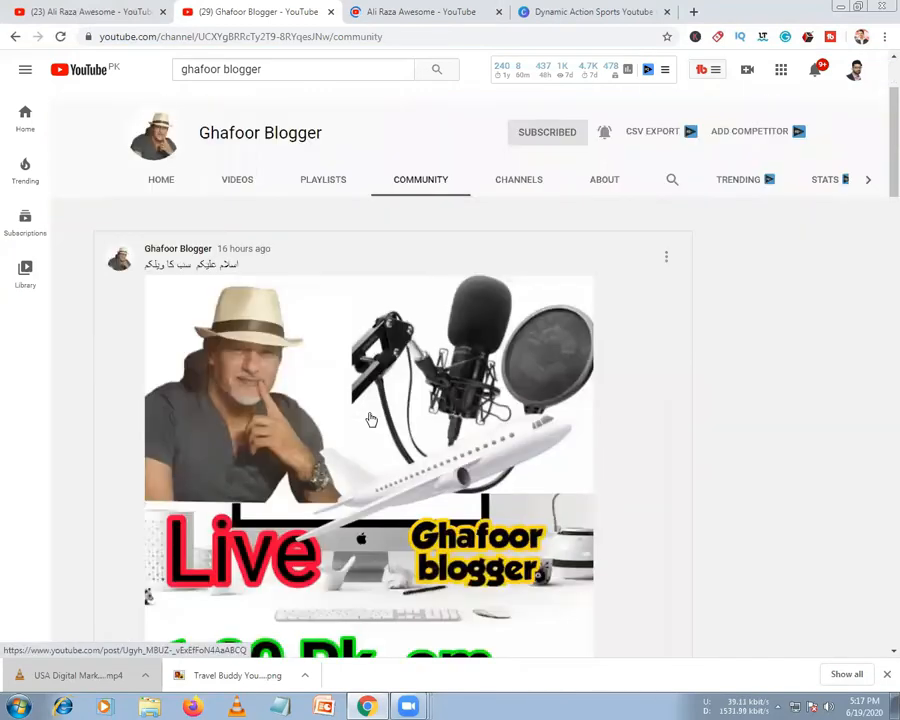
scroll(370, 419, down, 2)
scroll(370, 419, down, 2)
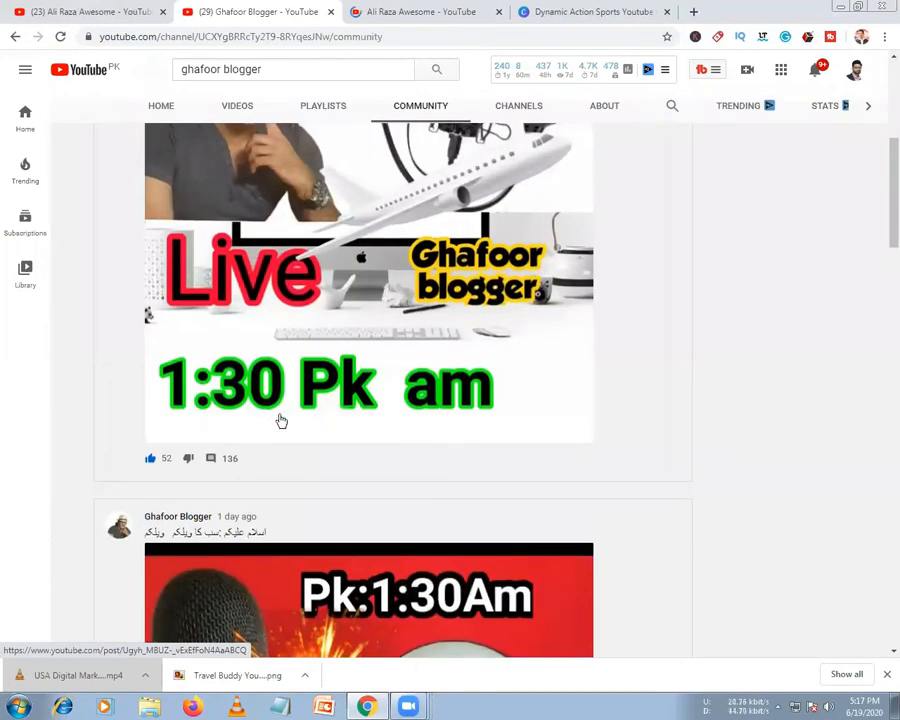
scroll(280, 418, down, 5)
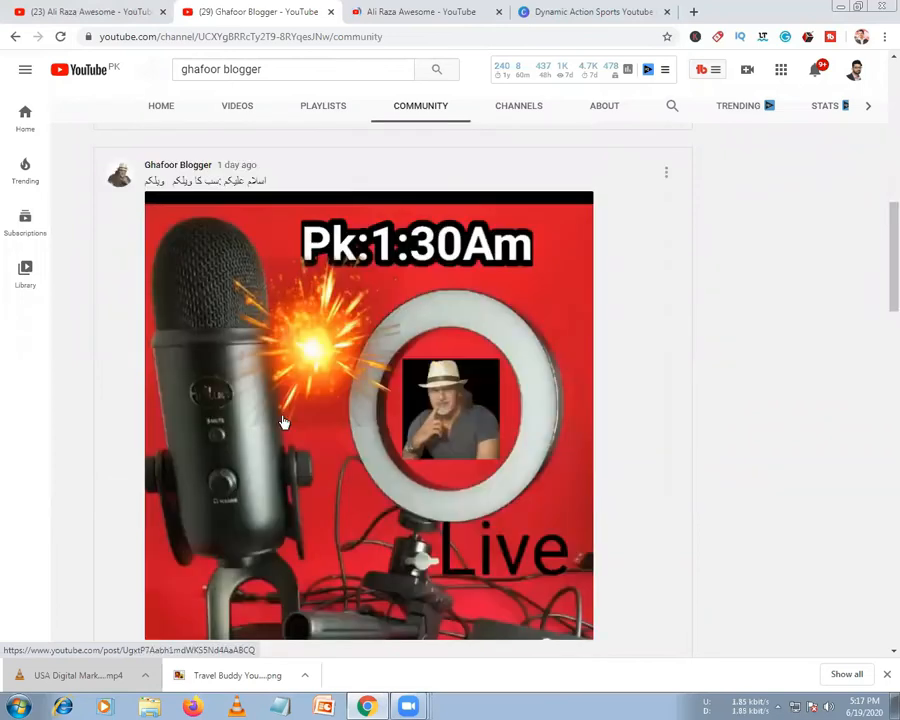
scroll(283, 423, down, 1)
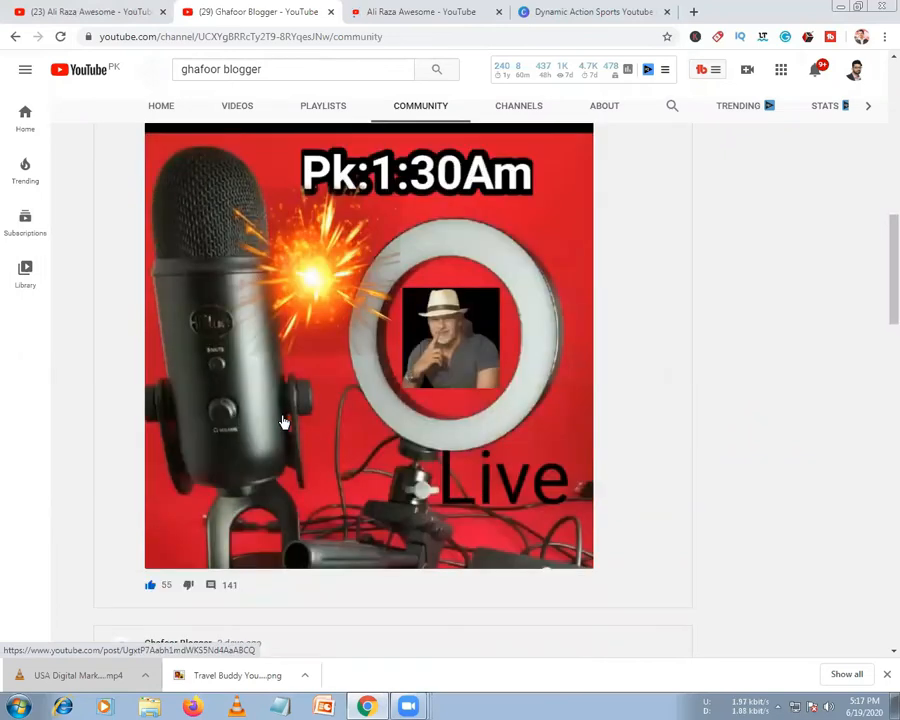
scroll(284, 422, down, 5)
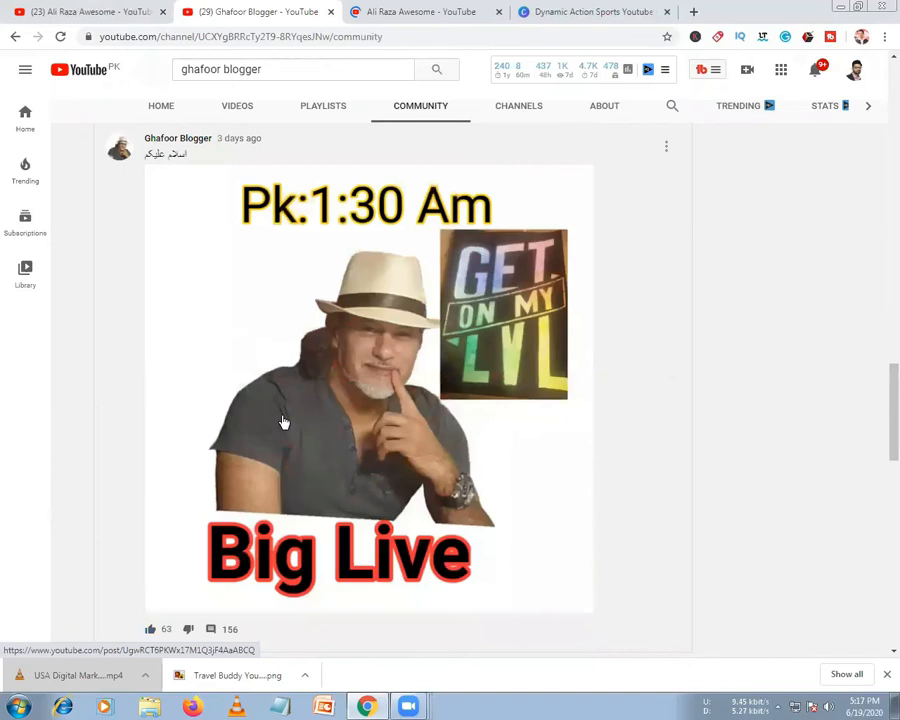
scroll(283, 423, up, 8)
scroll(284, 422, up, 10)
List All videos from the blogger's uploads, then view its Playlists tab
click(237, 322)
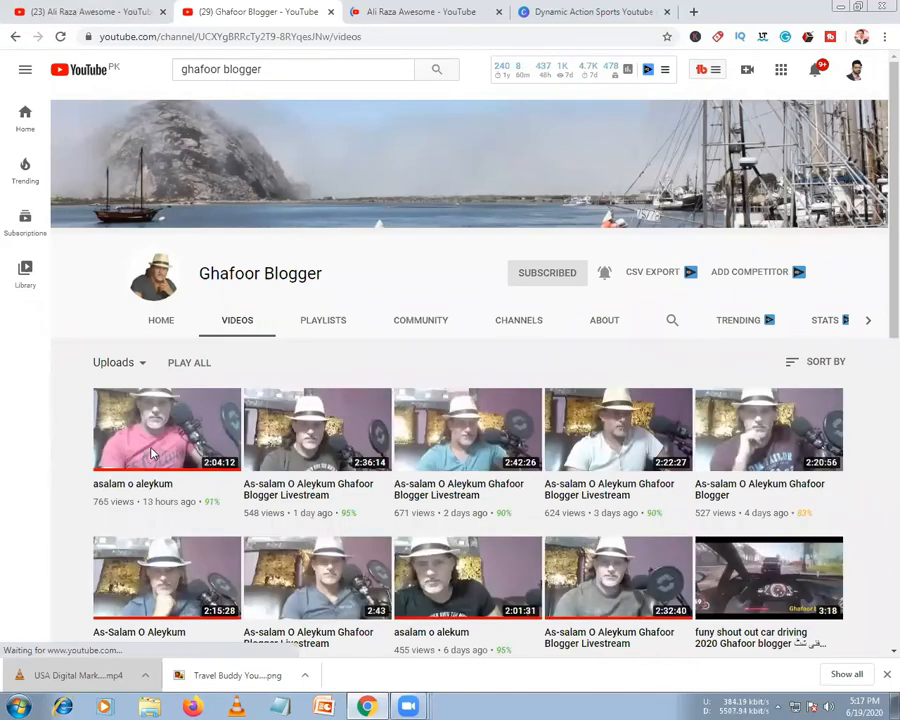
scroll(152, 453, down, 1)
scroll(152, 453, down, 3)
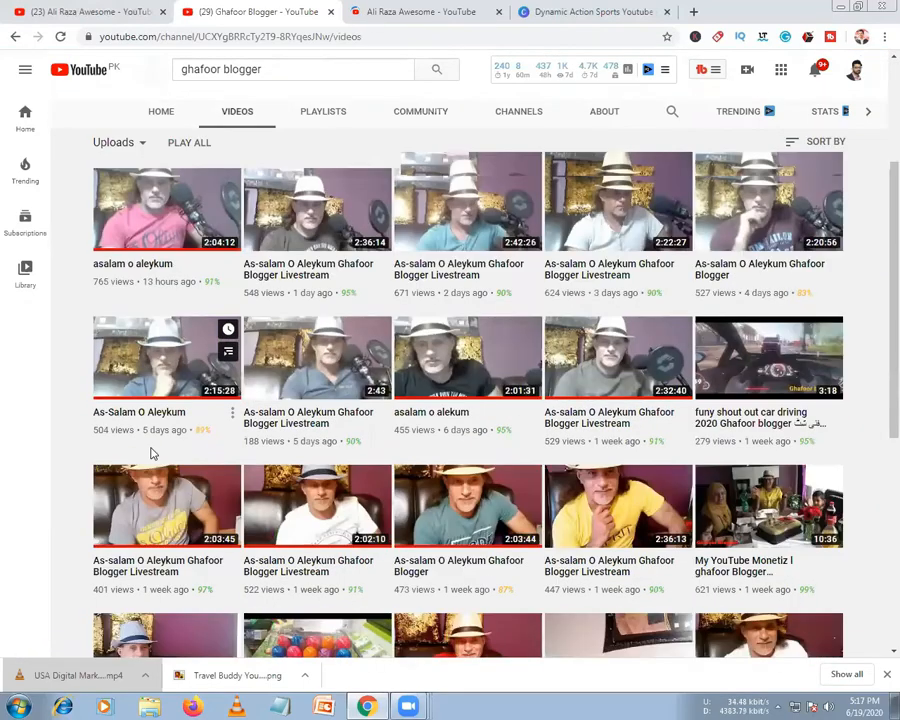
scroll(152, 453, down, 18)
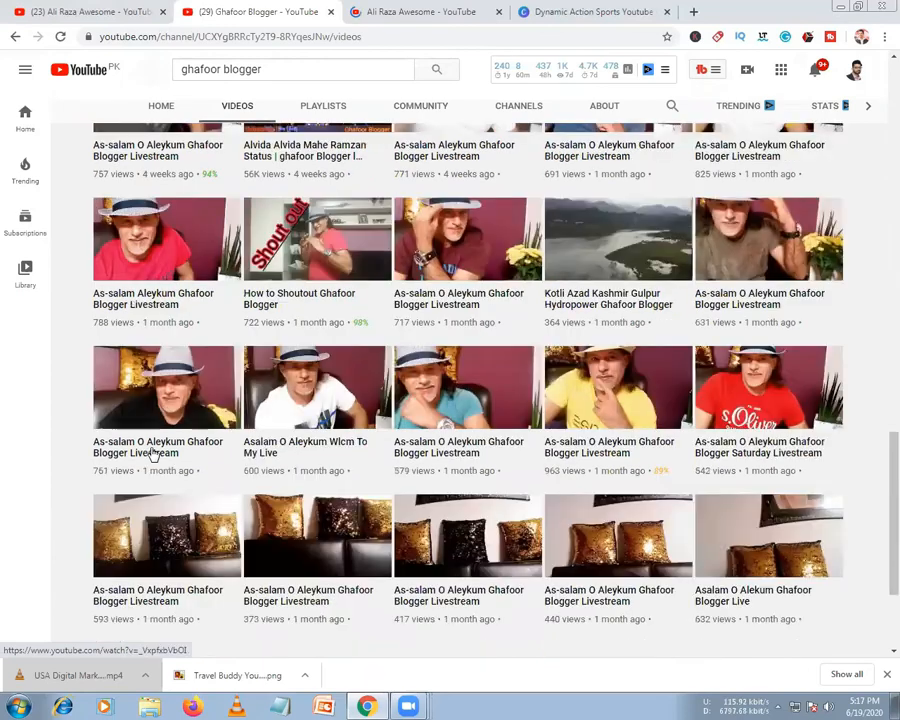
scroll(160, 452, up, 20)
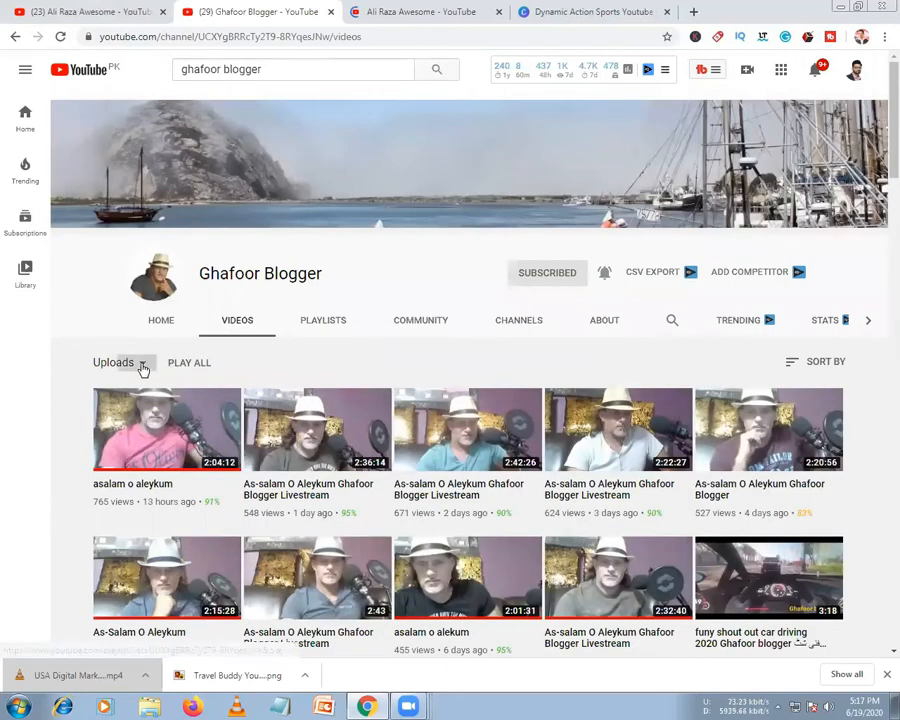
click(143, 368)
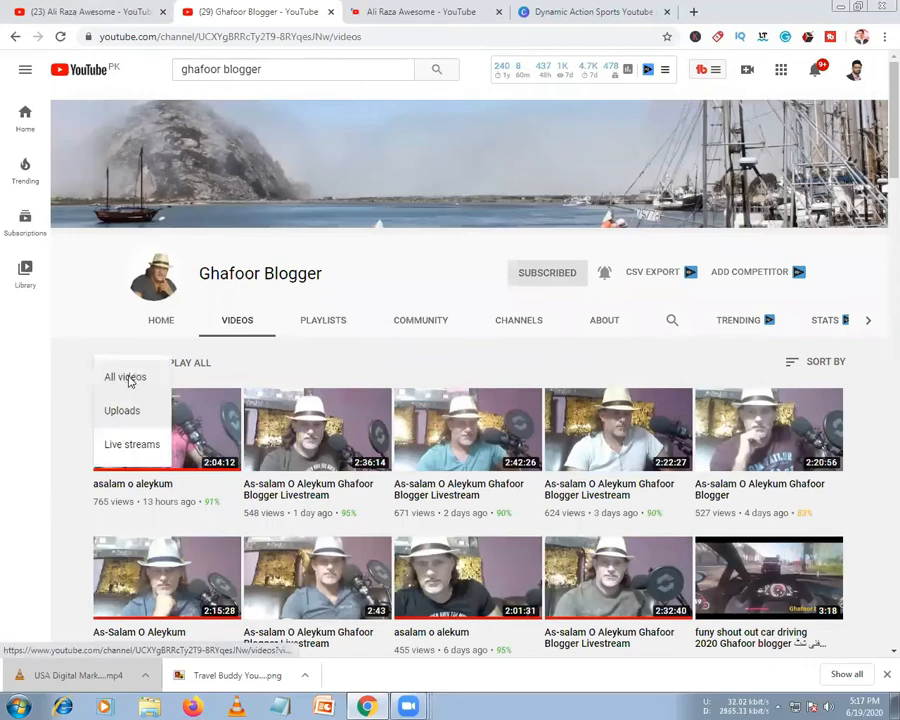
click(155, 377)
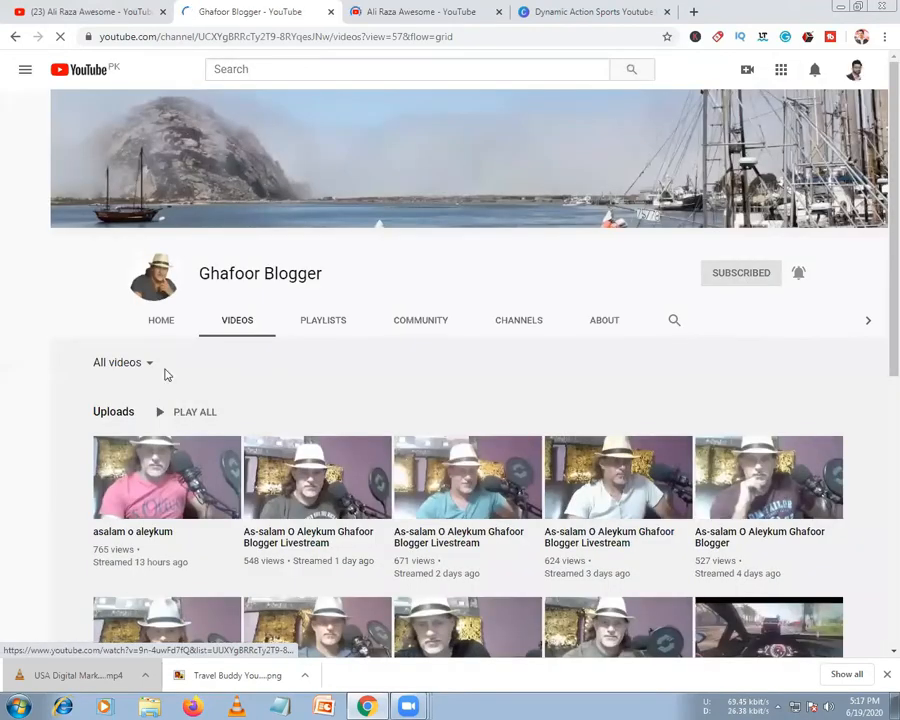
scroll(220, 432, down, 1)
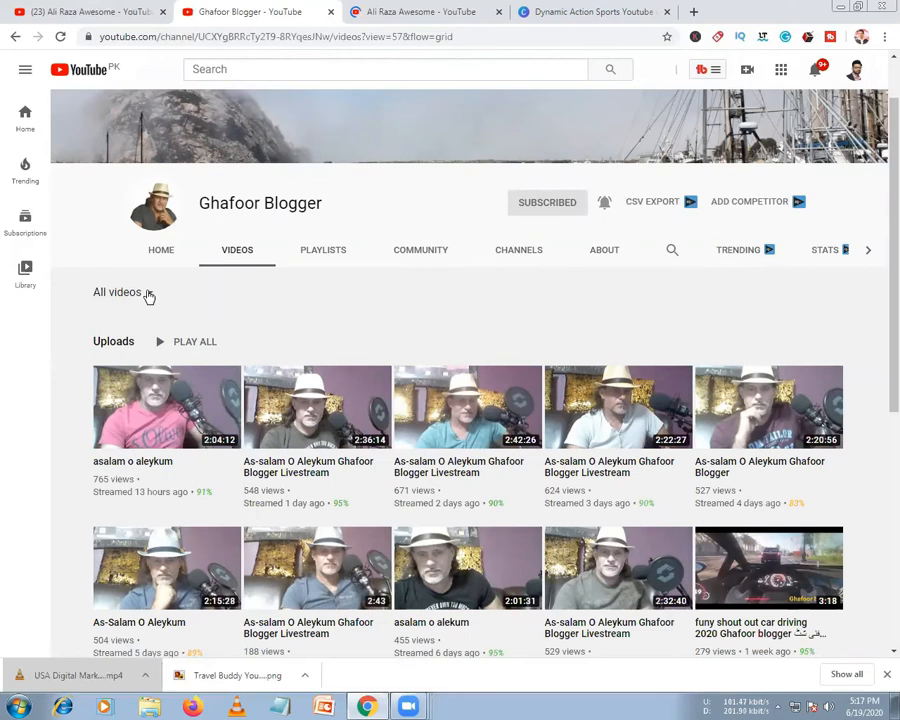
click(325, 251)
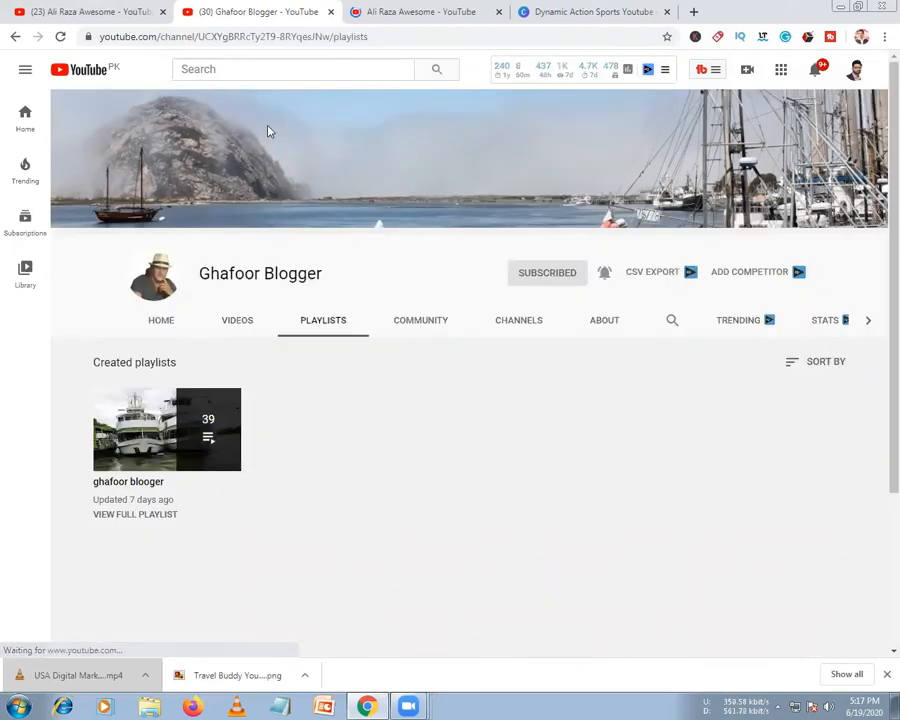
Save the custom links, close the Ghafoor Blogger tab, and open your channel's Videos page
click(128, 12)
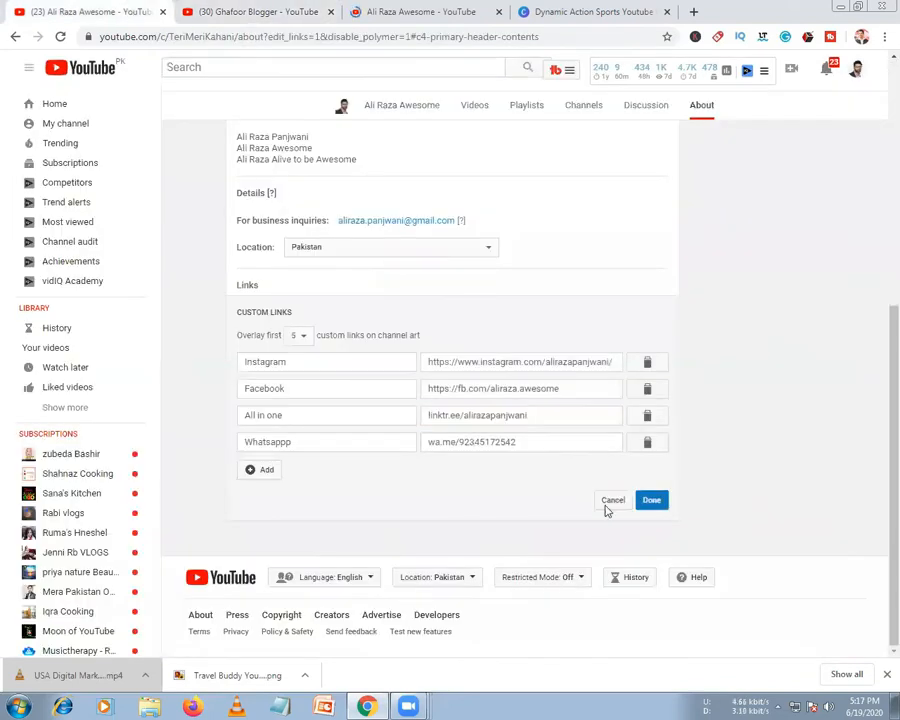
click(646, 506)
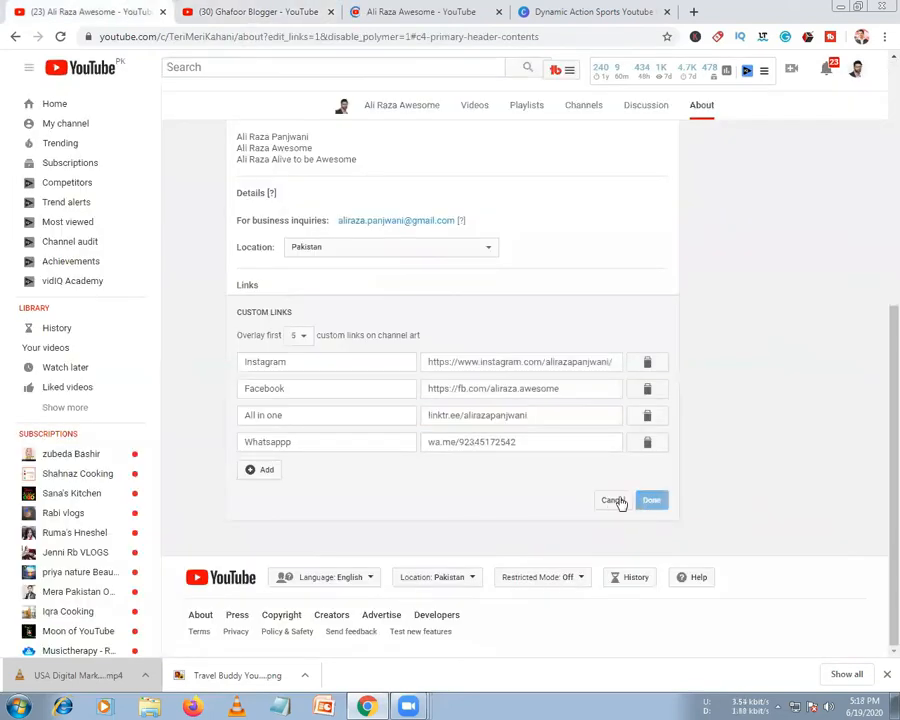
key(ctrl+Tab)
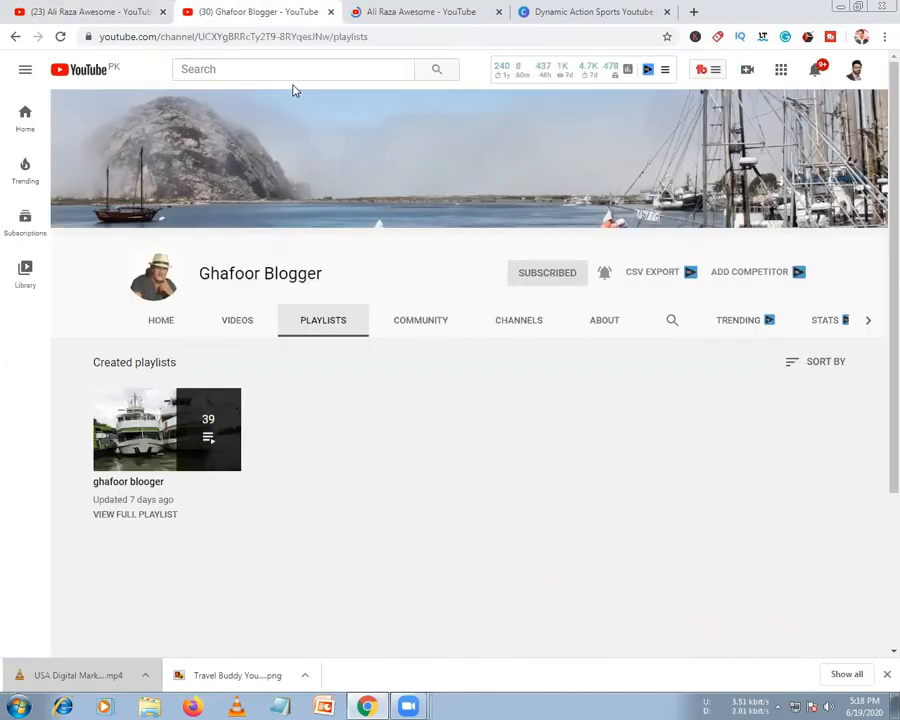
key(ctrl+w)
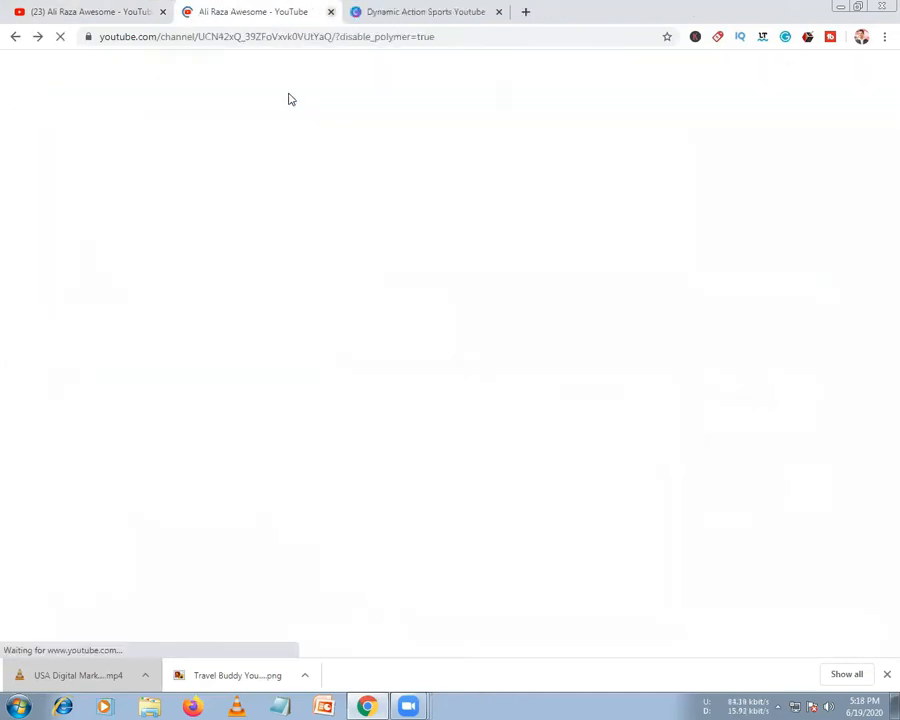
click(120, 11)
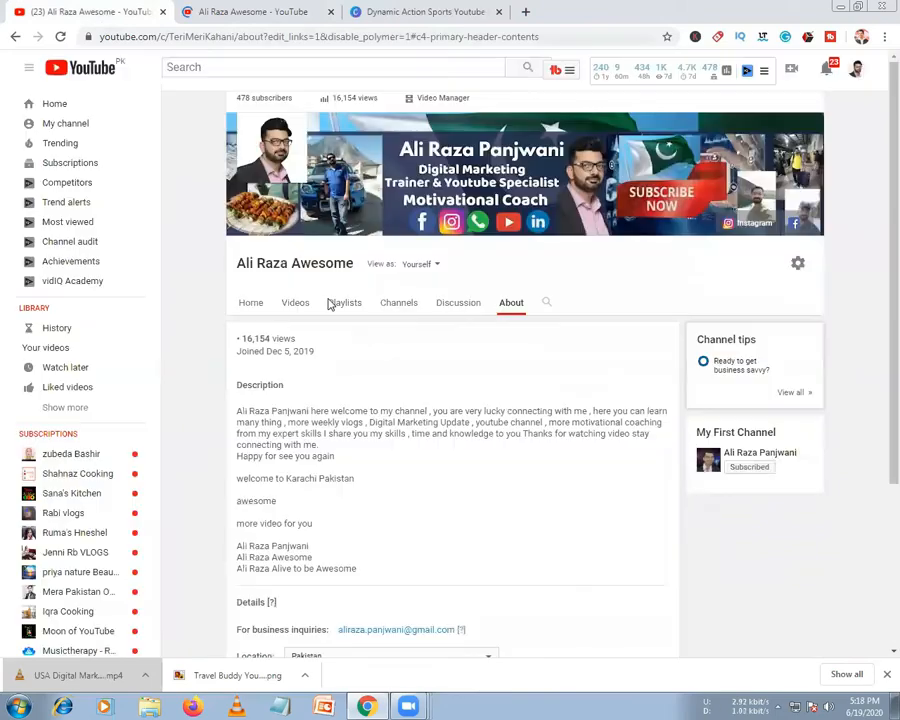
click(289, 303)
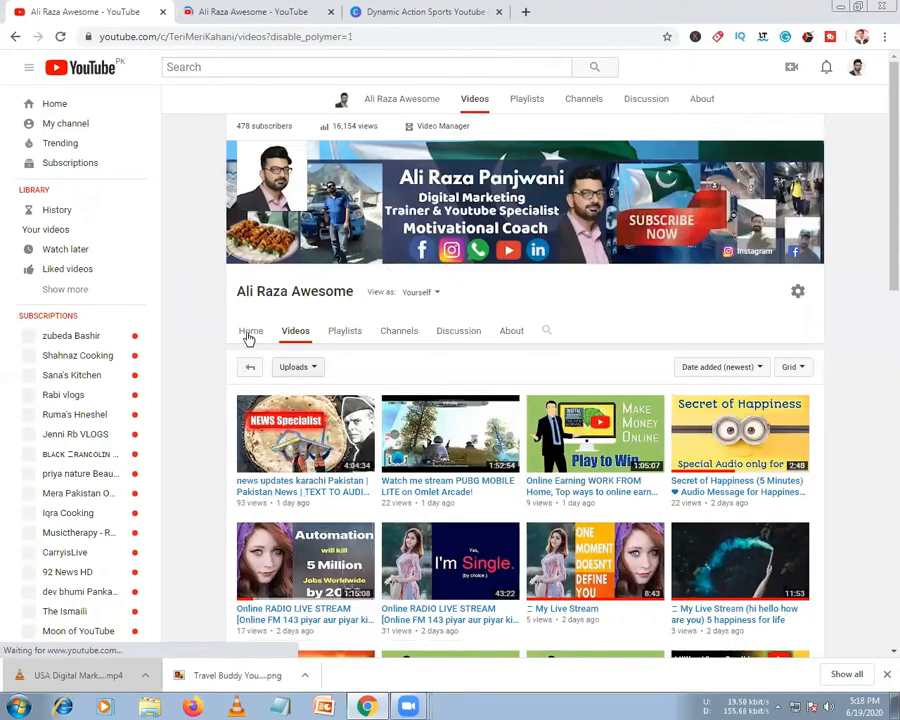
Return to the channel homepage and move Live now above the MY First Channel section
click(249, 336)
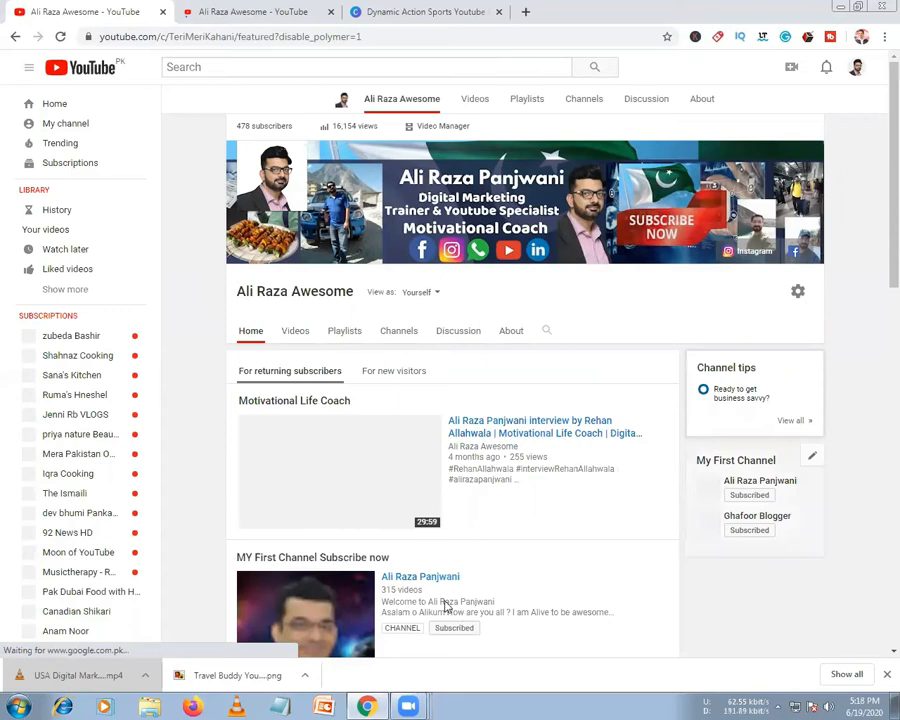
scroll(447, 580, down, 4)
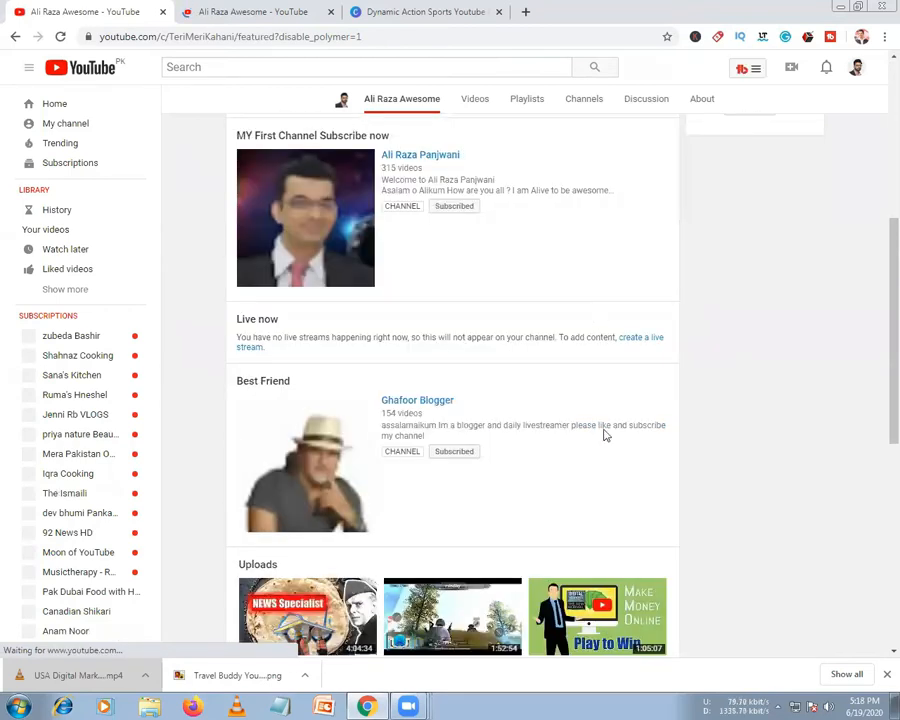
scroll(620, 536, up, 2)
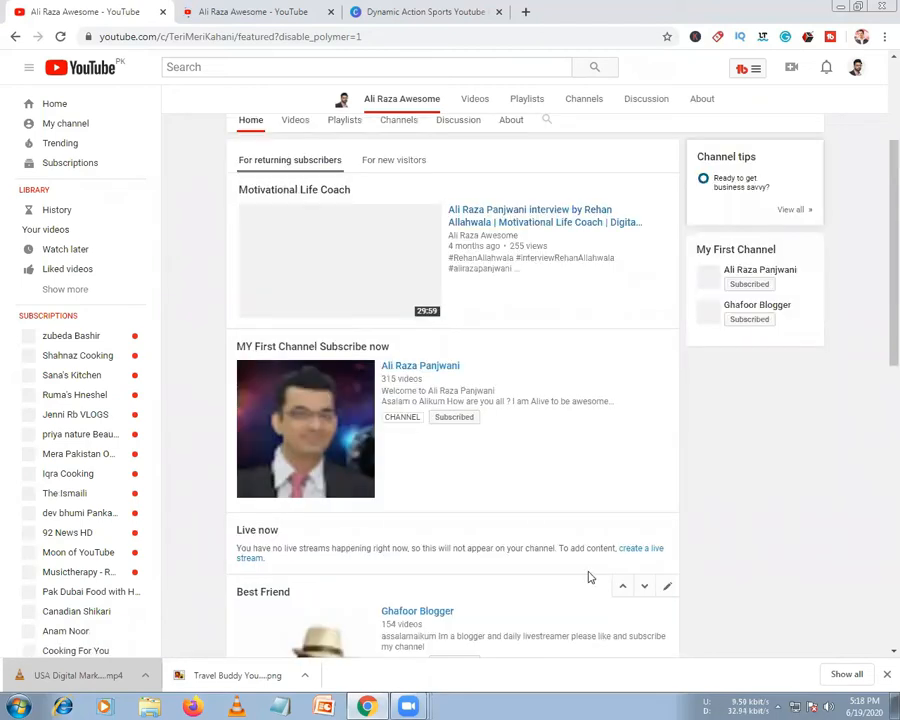
scroll(396, 578, up, 1)
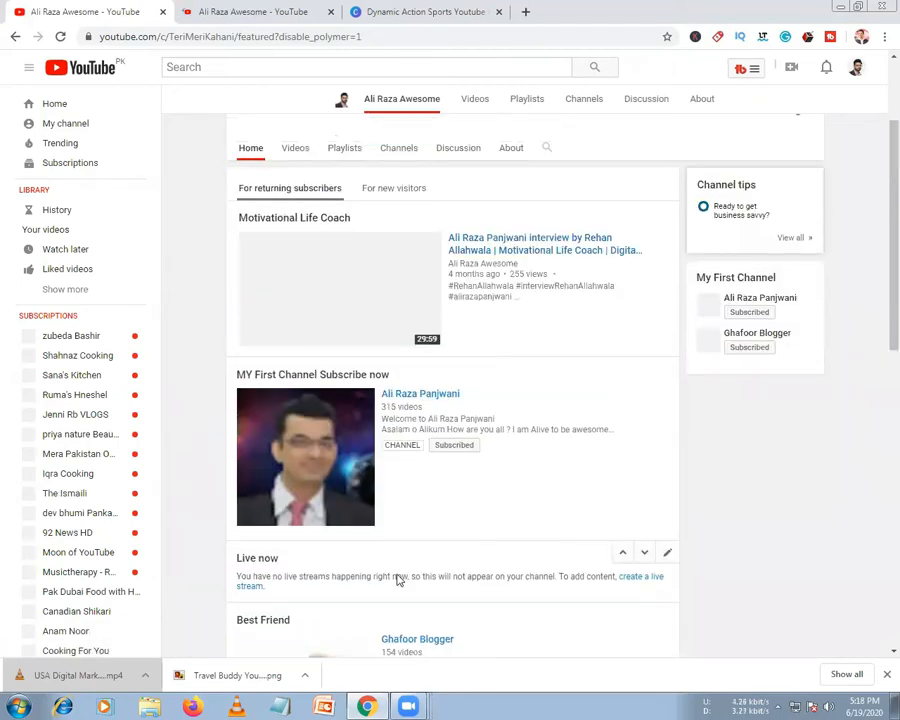
click(623, 556)
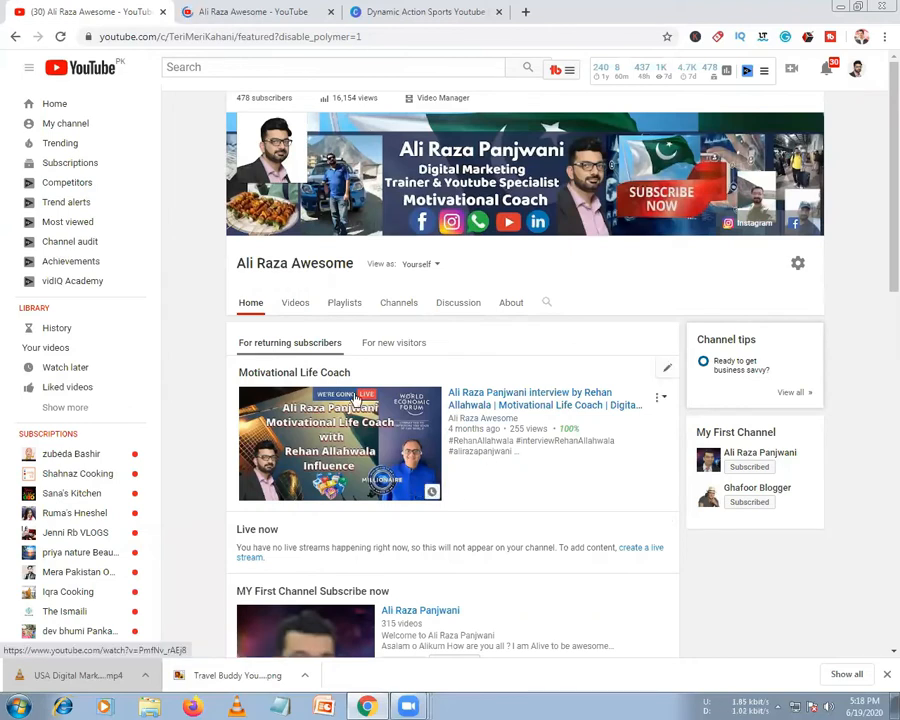
scroll(448, 498, down, 1)
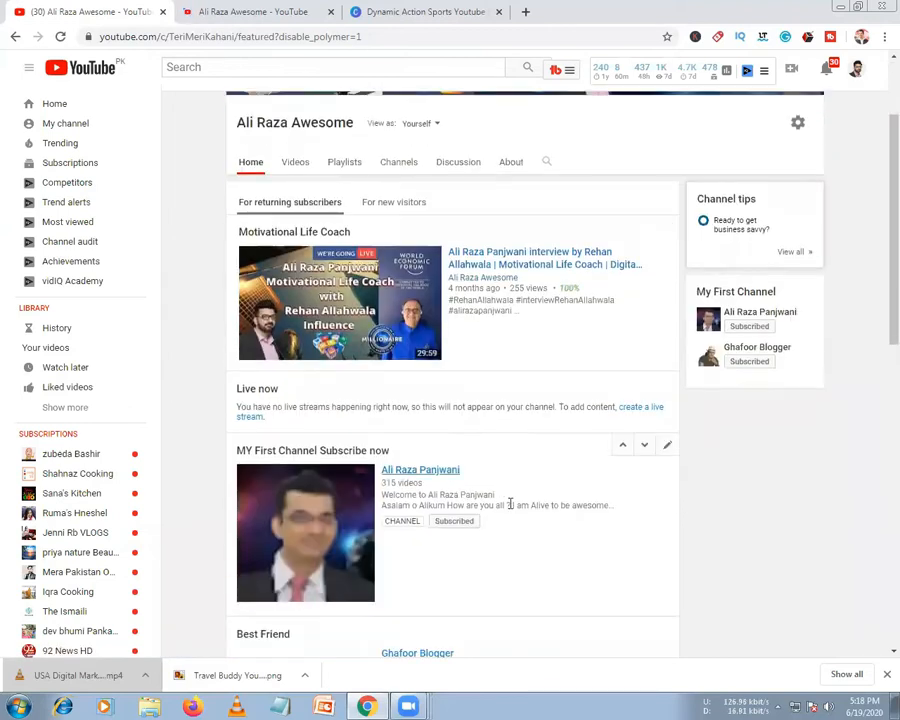
scroll(575, 497, down, 5)
scroll(233, 104, up, 7)
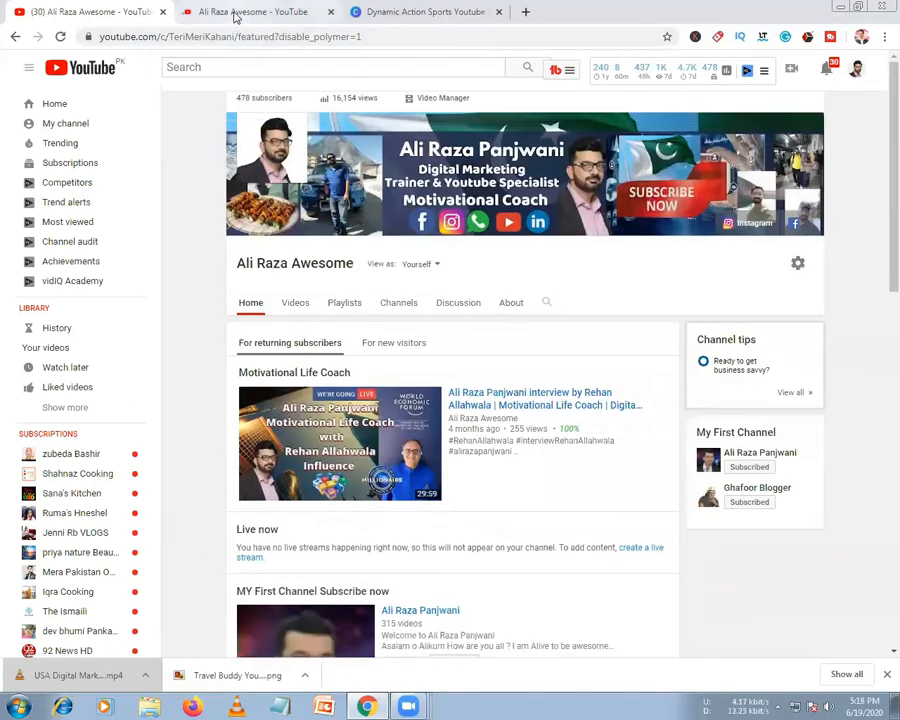
click(236, 13)
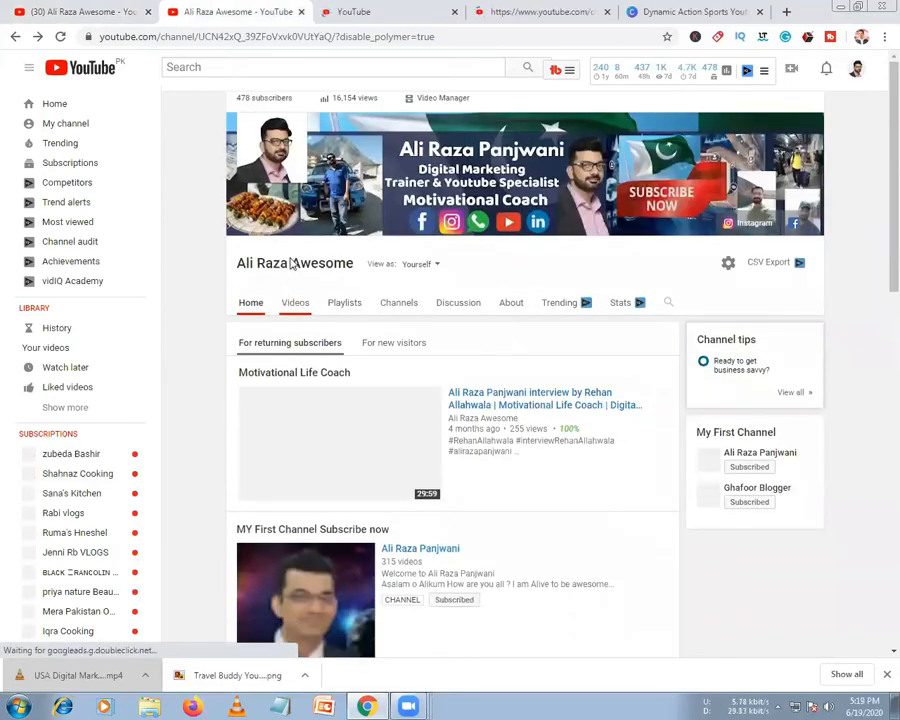
Open the channel's Videos tab showing Uploads sorted by Date added (newest)
click(293, 262)
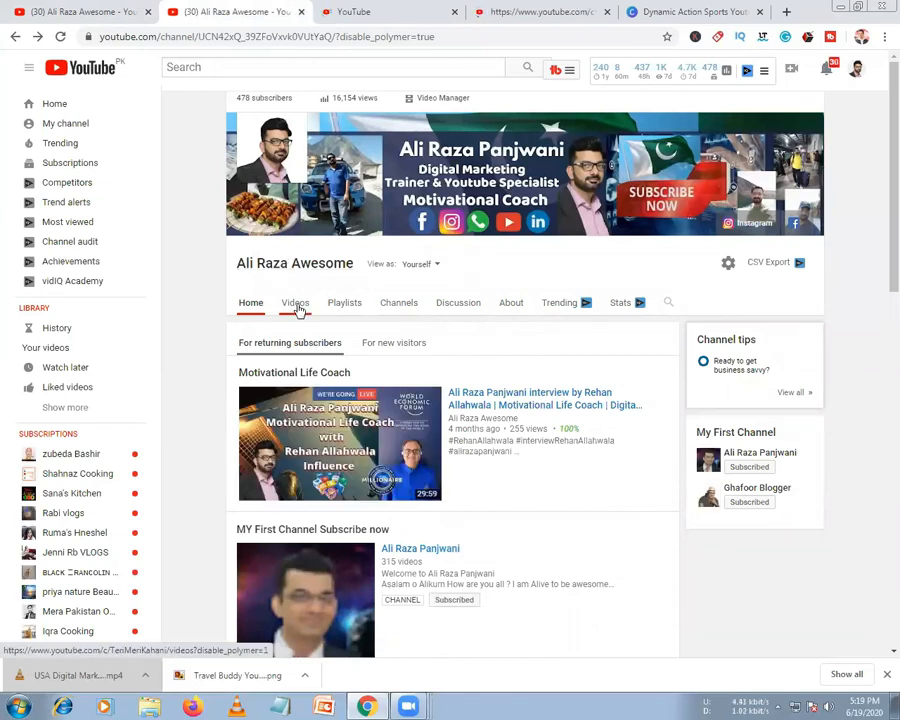
click(296, 304)
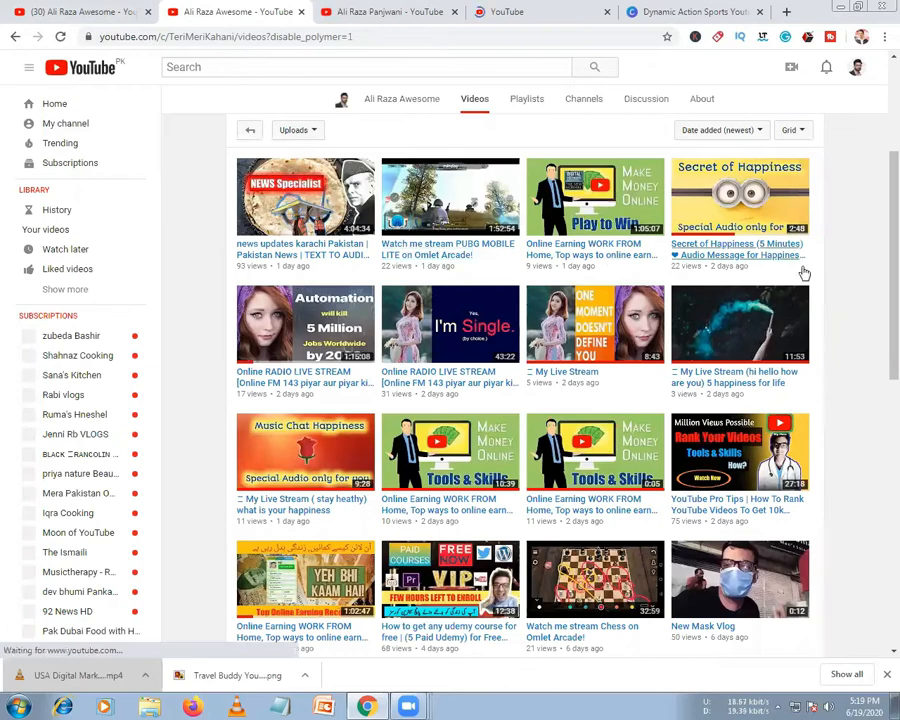
scroll(300, 367, down, 8)
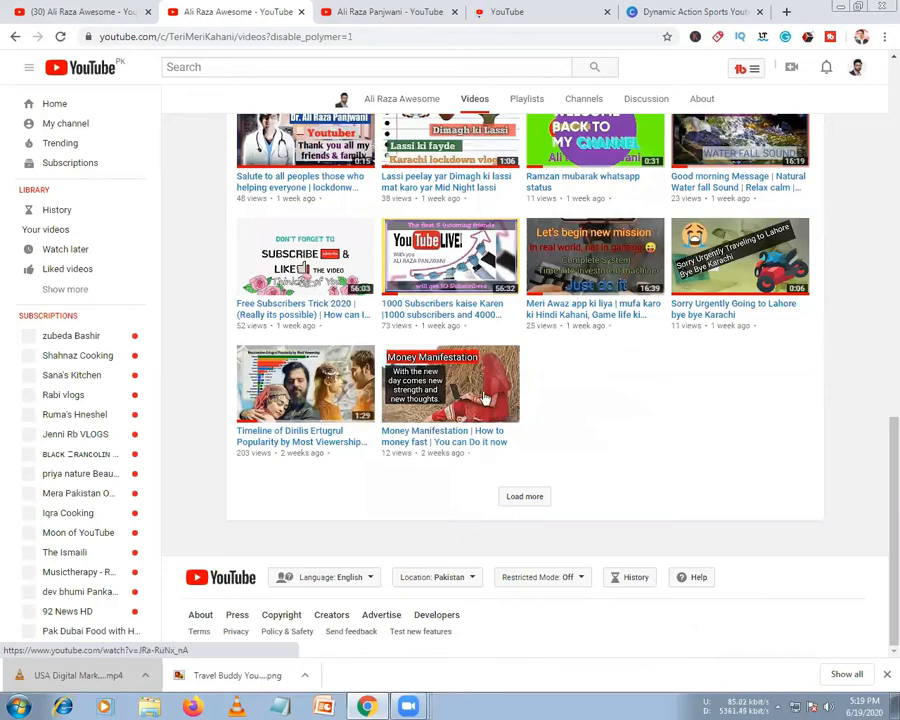
scroll(485, 398, up, 10)
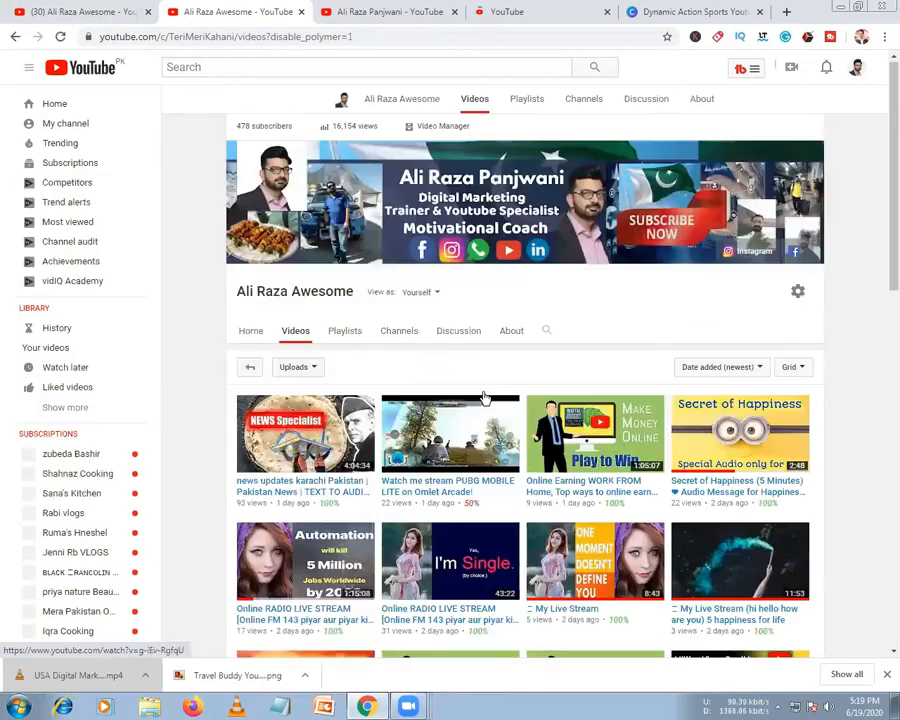
click(312, 368)
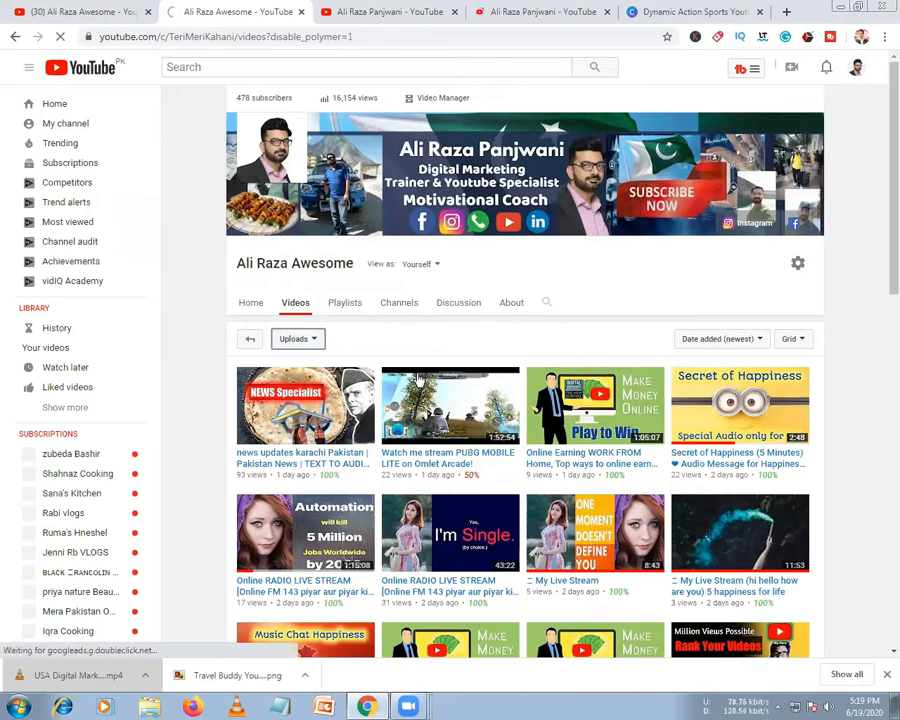
click(722, 339)
scroll(416, 380, down, 3)
scroll(416, 380, up, 3)
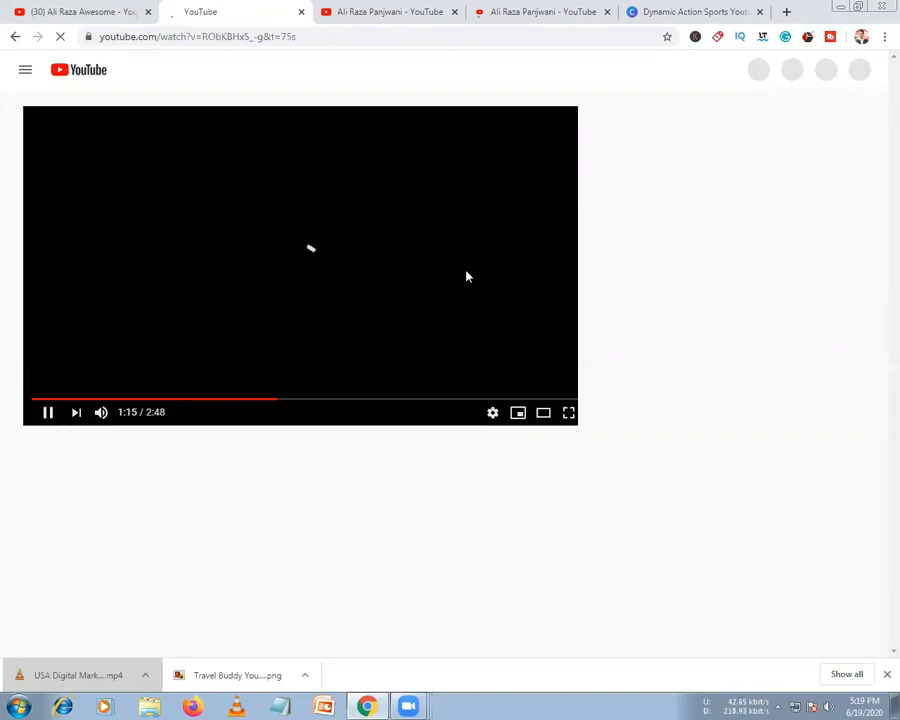
click(12, 37)
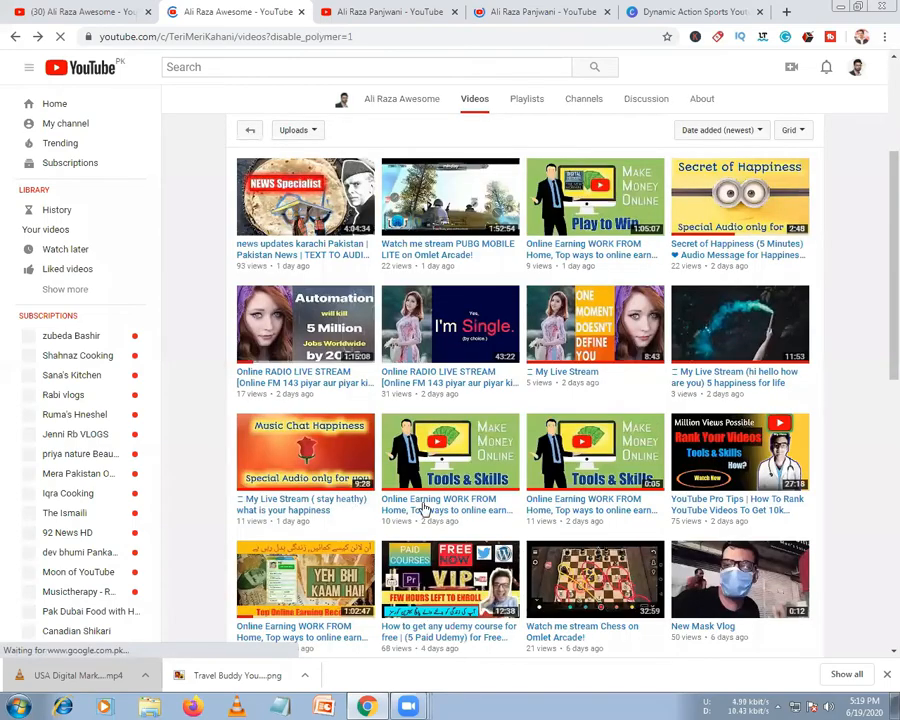
scroll(424, 508, up, 4)
Confirm the uploads list uses the Grid layout and scroll through it
click(800, 366)
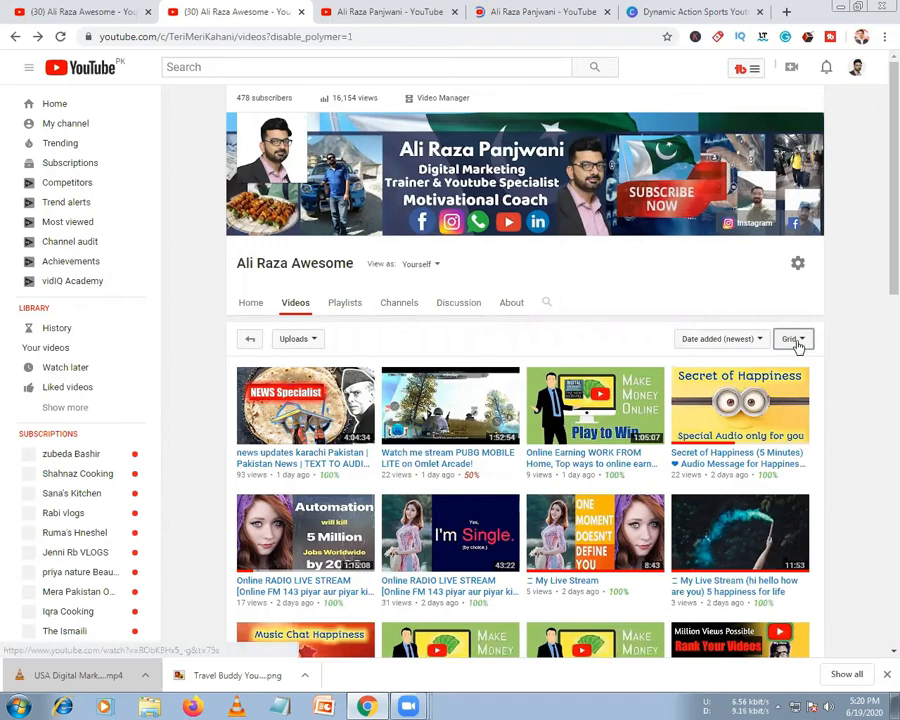
click(792, 340)
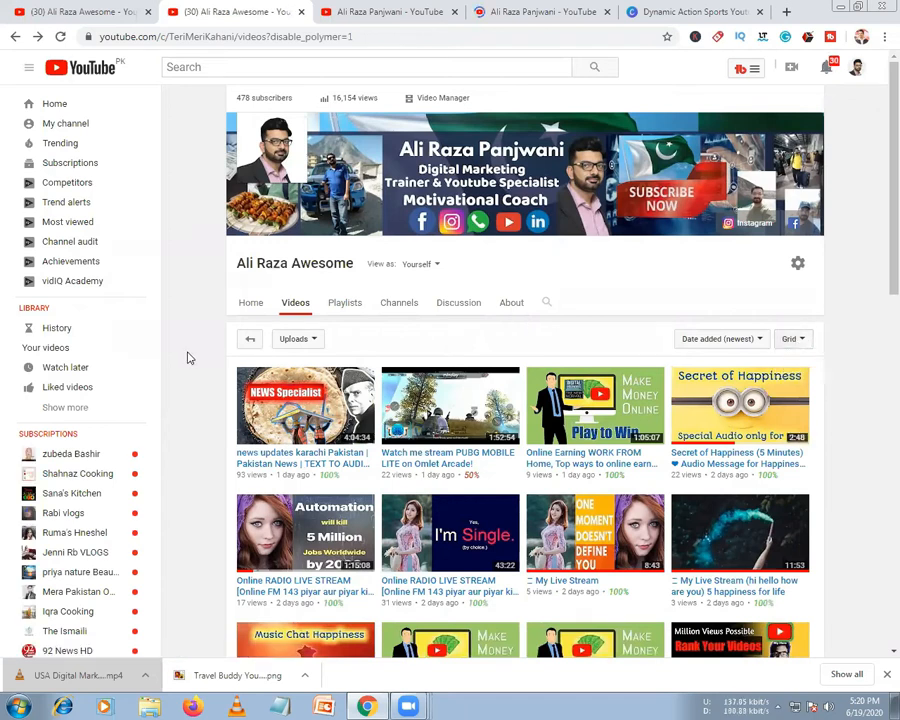
scroll(381, 455, down, 6)
scroll(381, 455, down, 1)
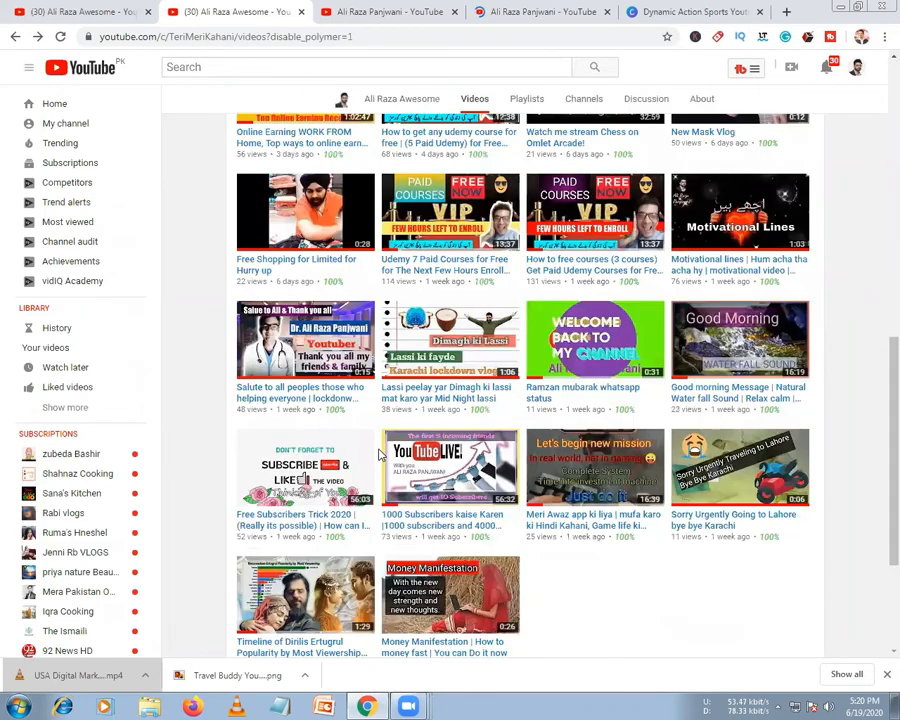
scroll(379, 455, up, 1)
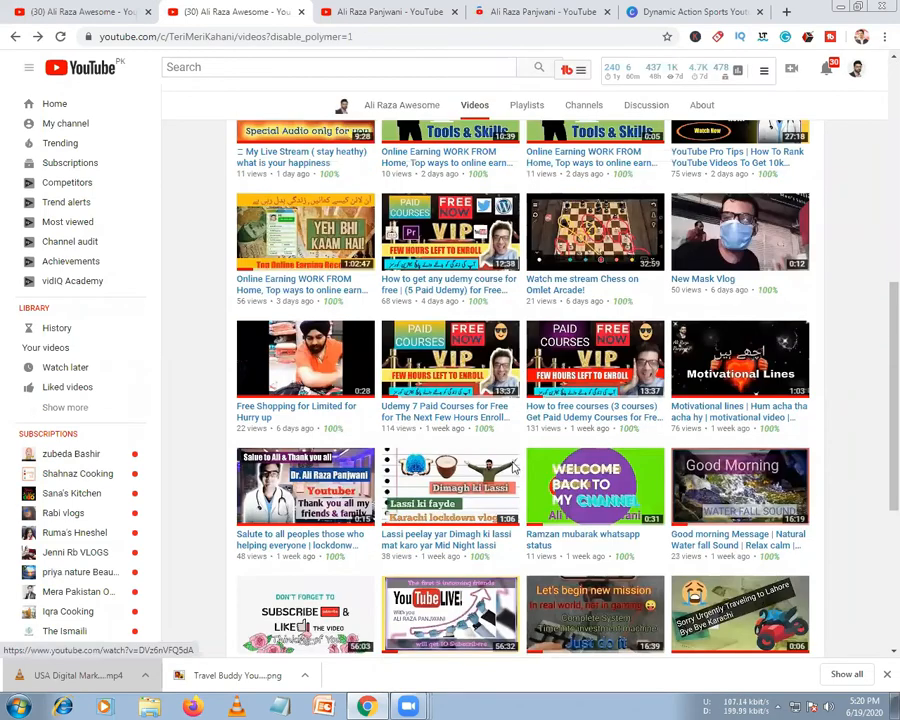
scroll(593, 383, down, 3)
scroll(593, 383, up, 4)
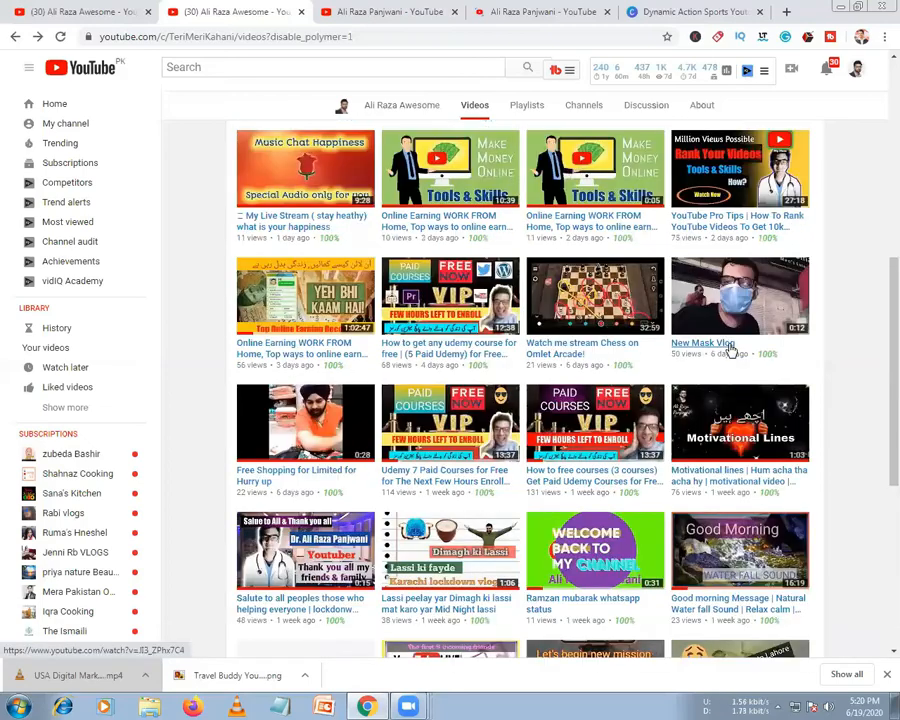
scroll(549, 448, up, 3)
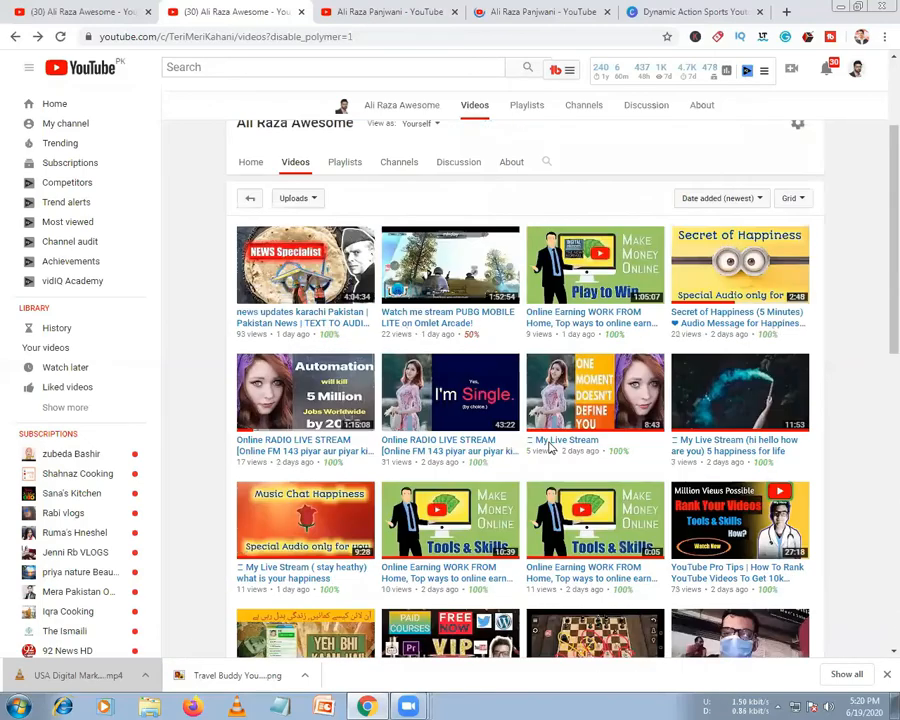
scroll(505, 415, down, 5)
scroll(505, 415, up, 6)
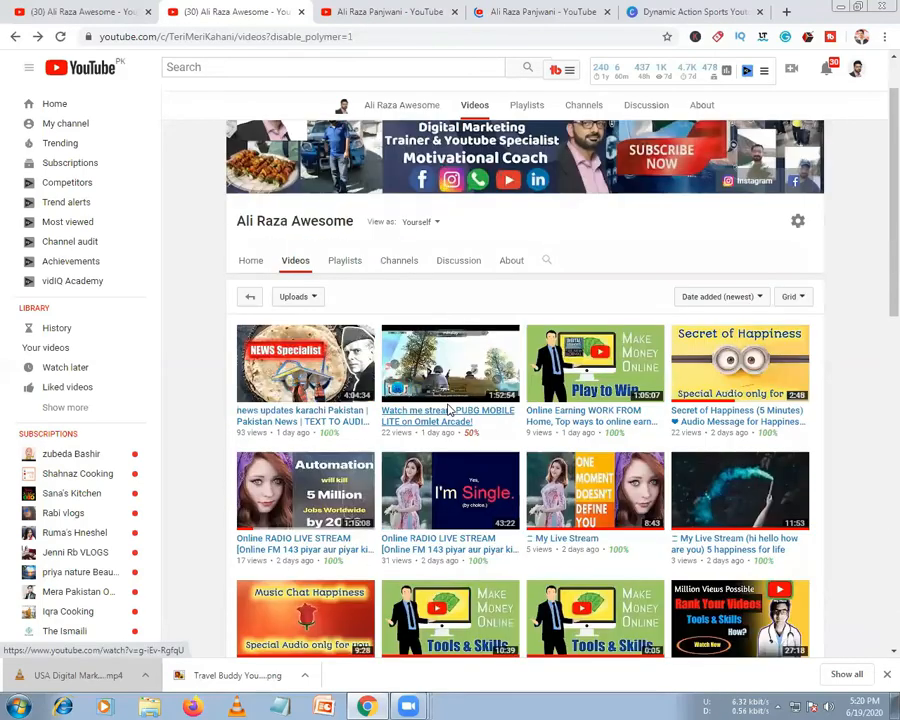
scroll(327, 340, down, 1)
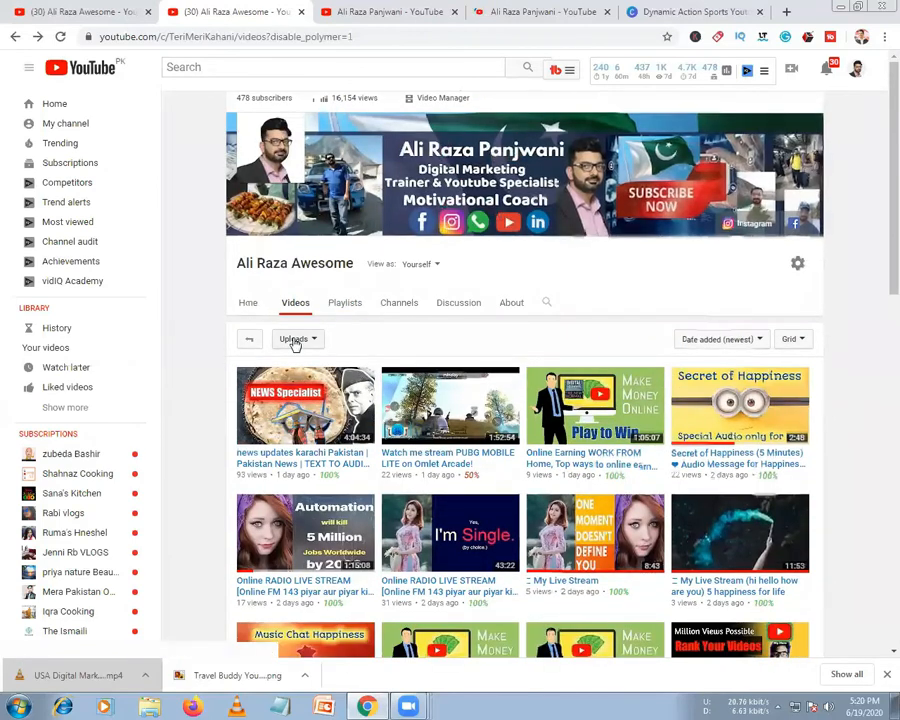
Filter the channel's Playlists tab to Created playlists, listing Liked videos, Islamic blessing and Online Earning Learning
click(341, 307)
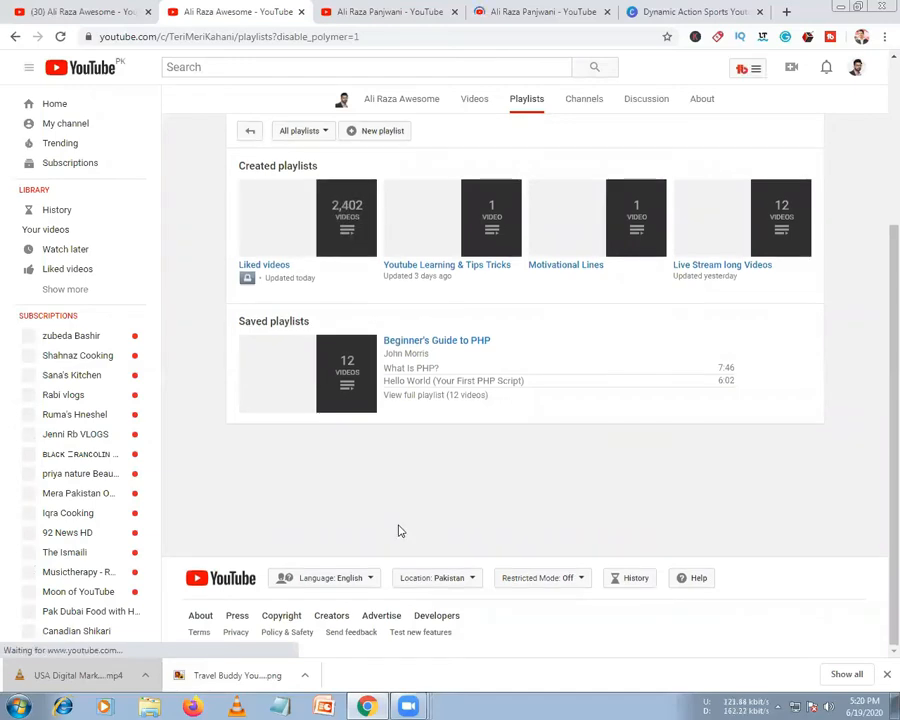
scroll(377, 420, up, 2)
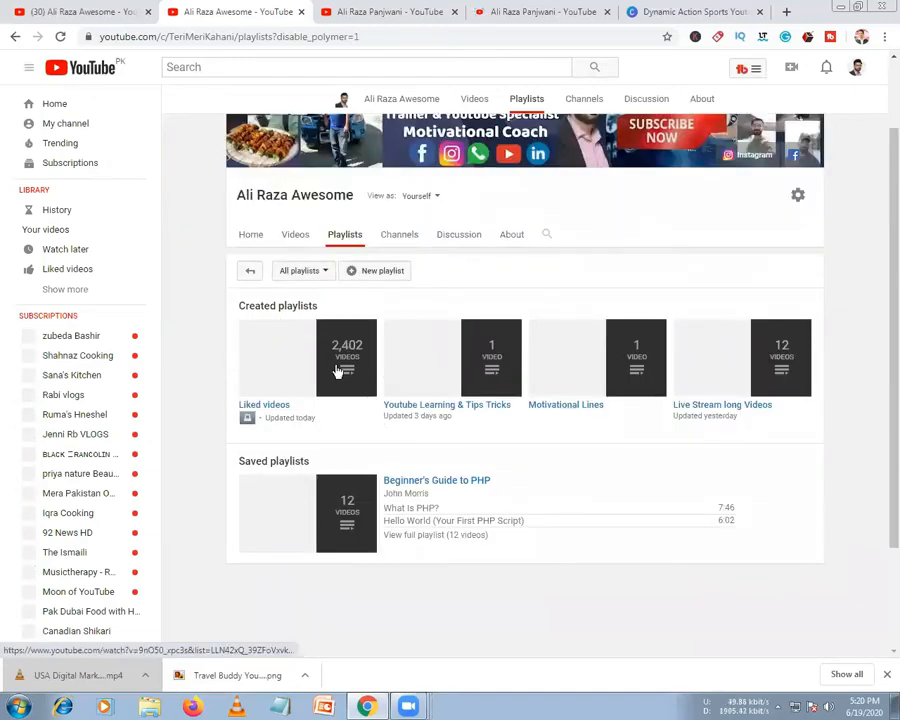
scroll(400, 360, up, 1)
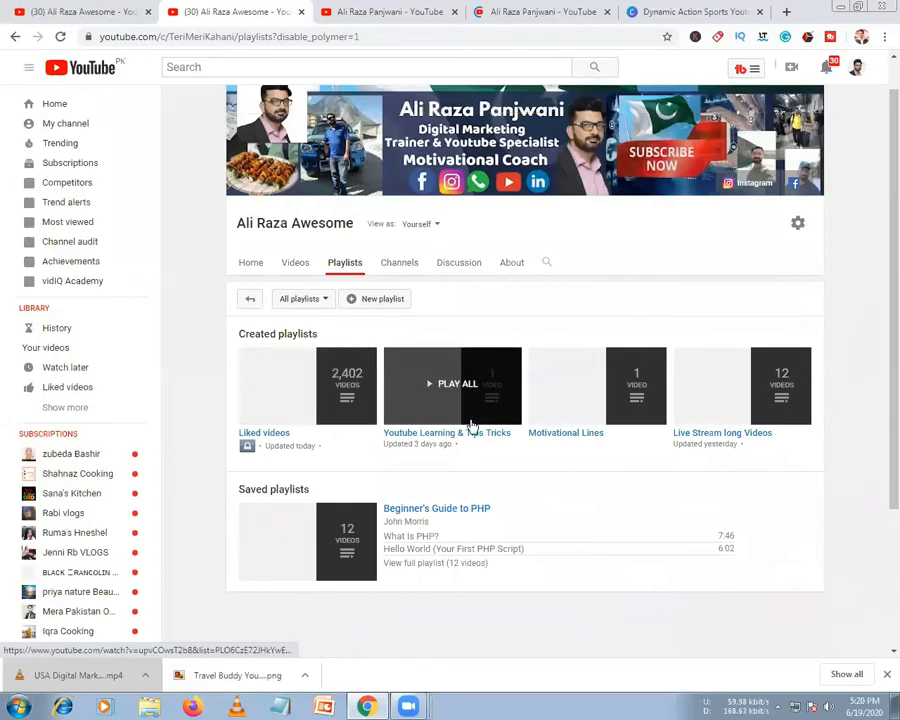
click(321, 305)
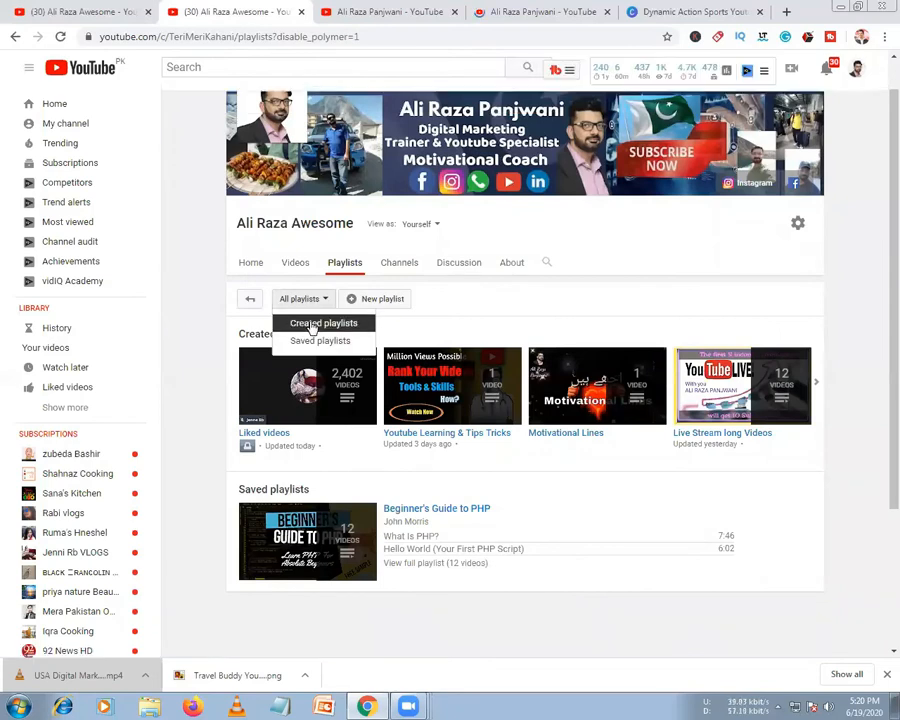
click(313, 325)
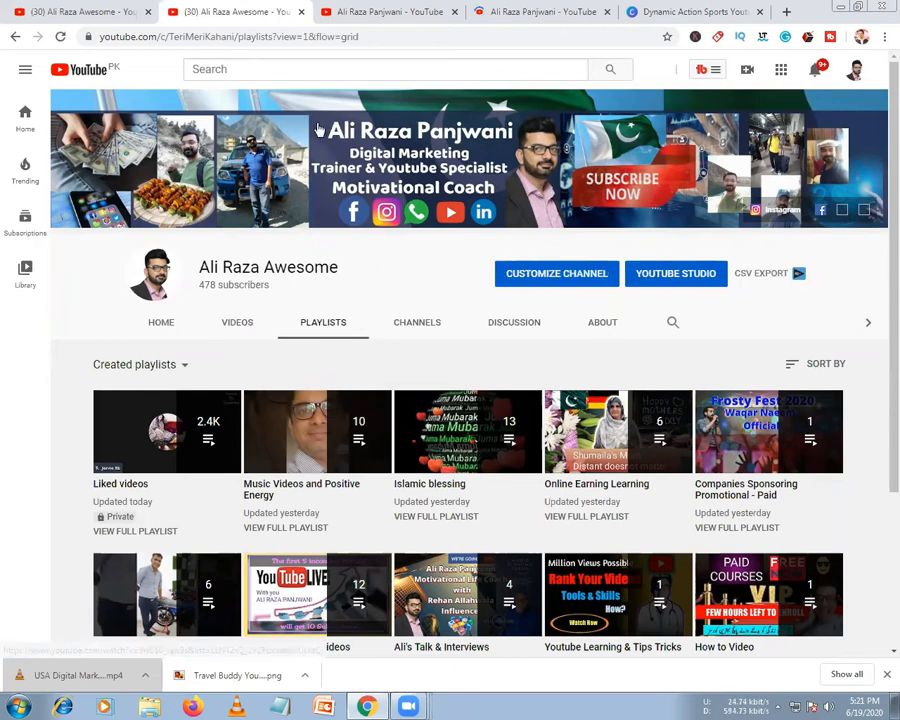
scroll(318, 128, down, 3)
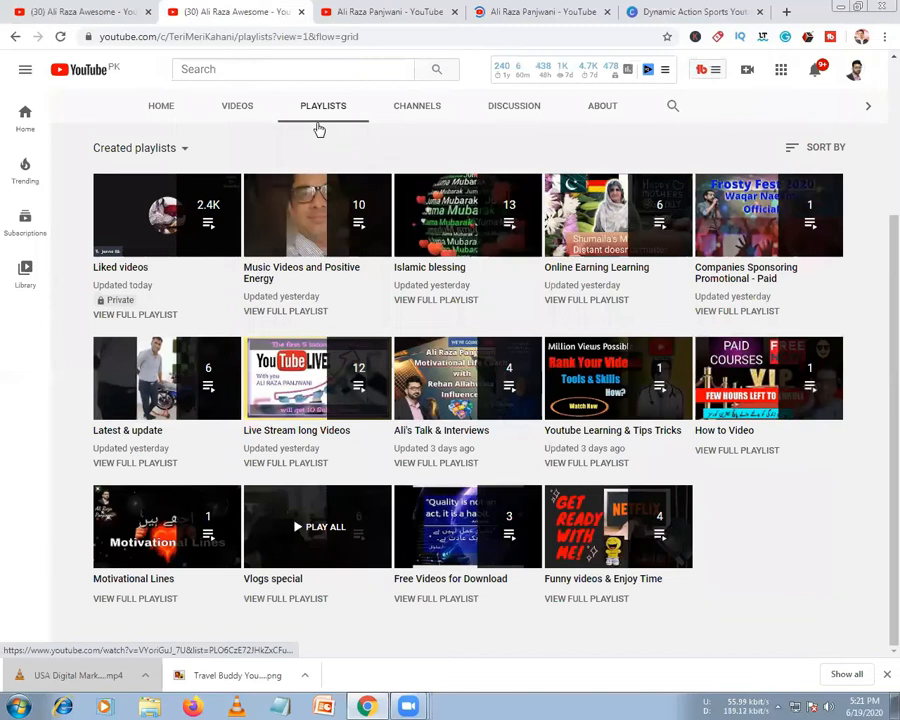
Close the three extra channel tabs and load the Playlists page in the remaining channel tab
key(ctrl+Tab)
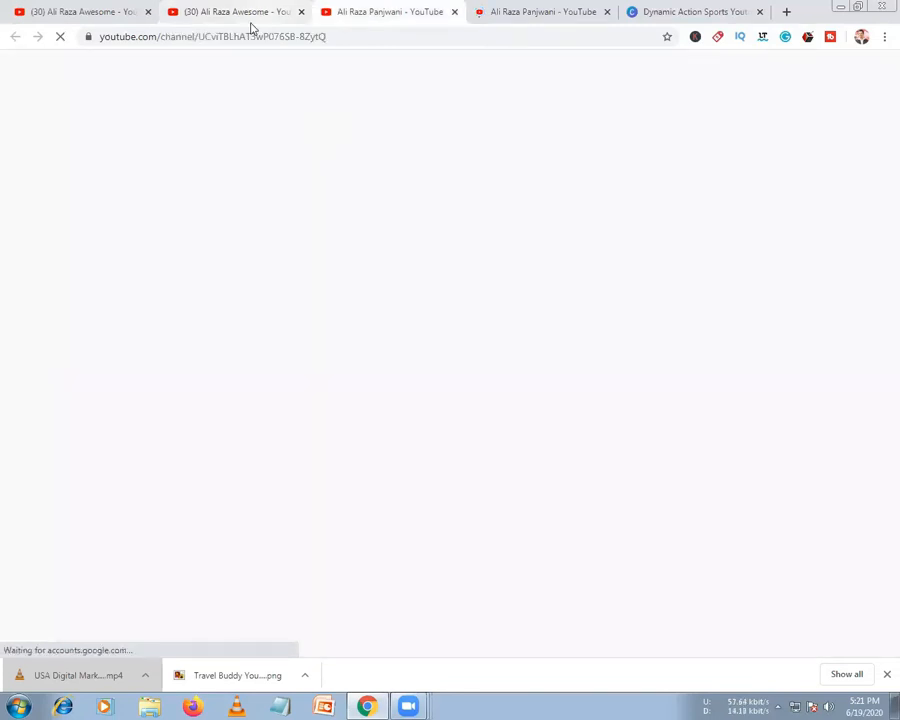
key(ctrl+shift+Tab)
key(ctrl+w)
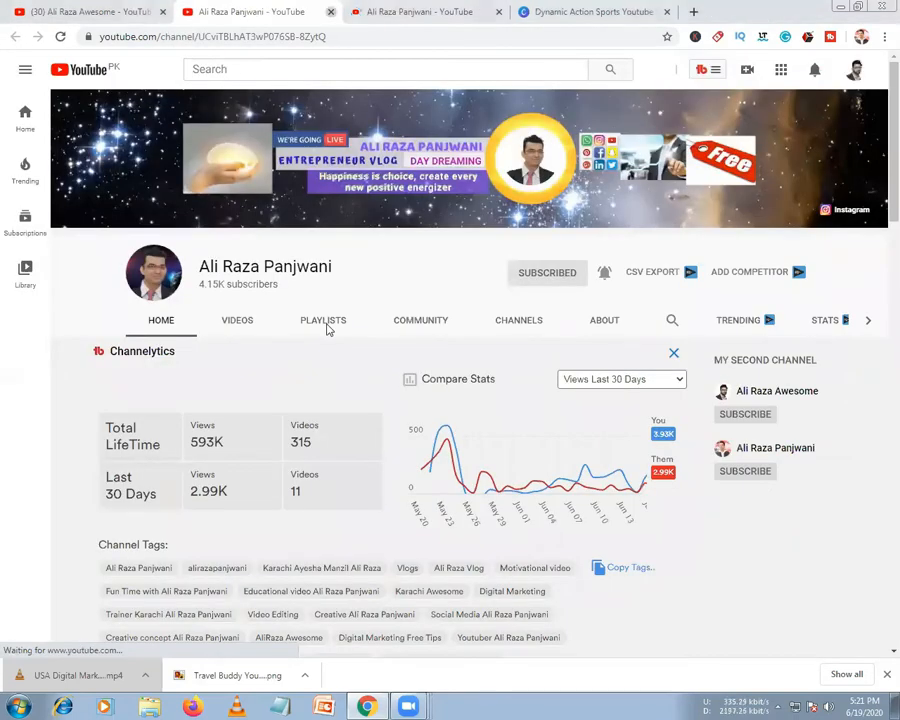
key(ctrl+w)
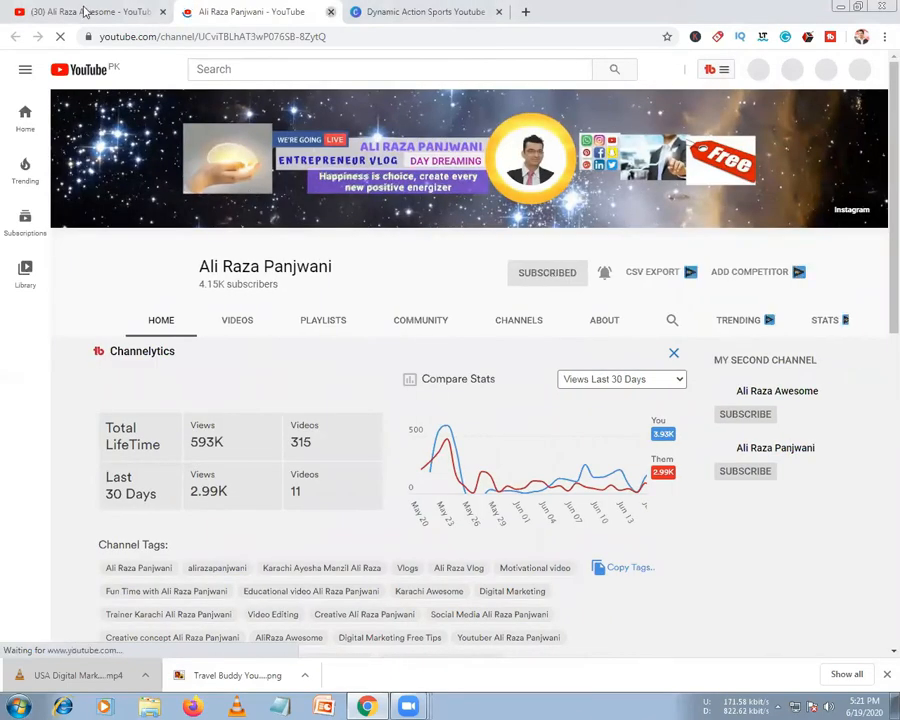
key(ctrl+w)
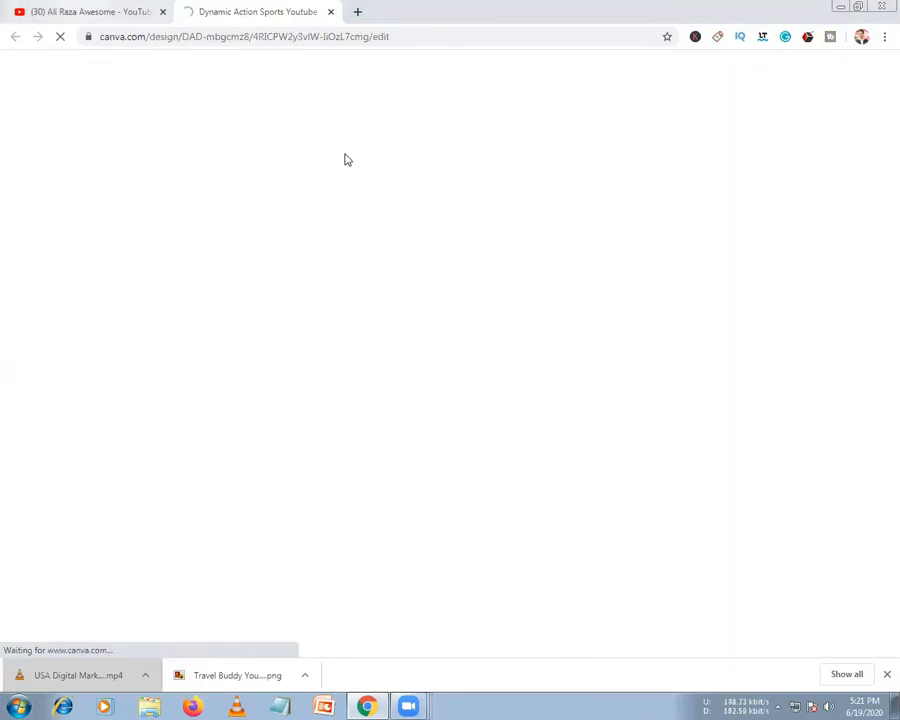
key(ctrl+shift+Tab)
click(341, 304)
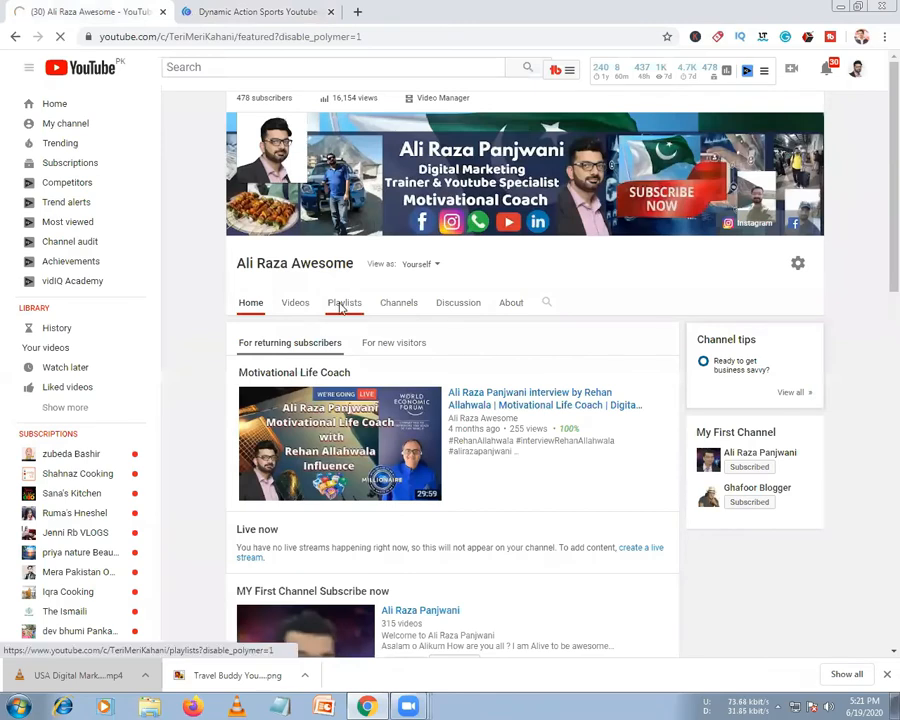
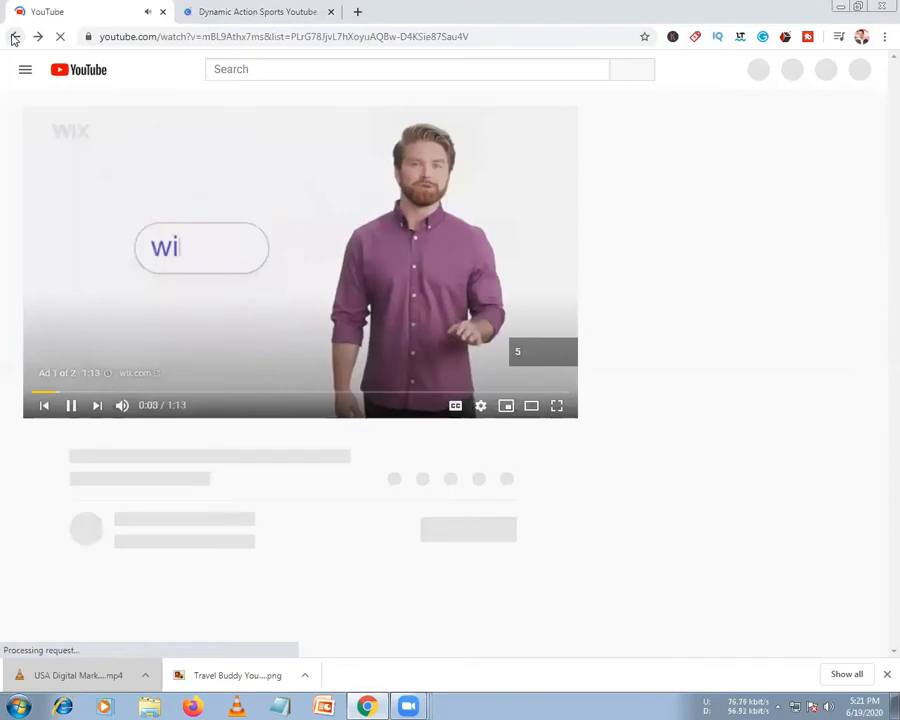
Go back from the playing video to the channel's Playlists page
click(14, 37)
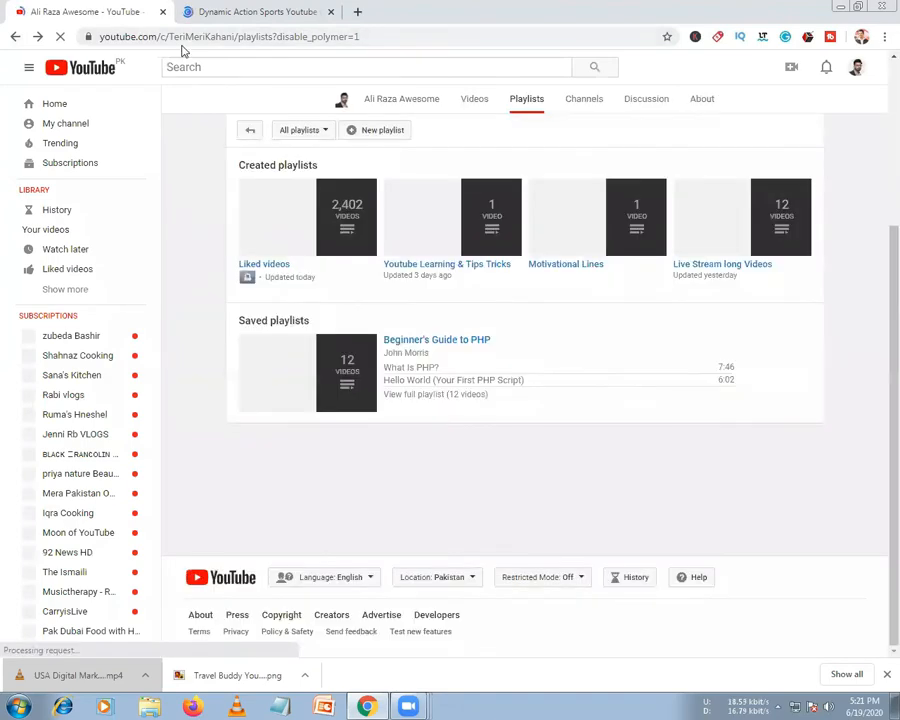
click(376, 138)
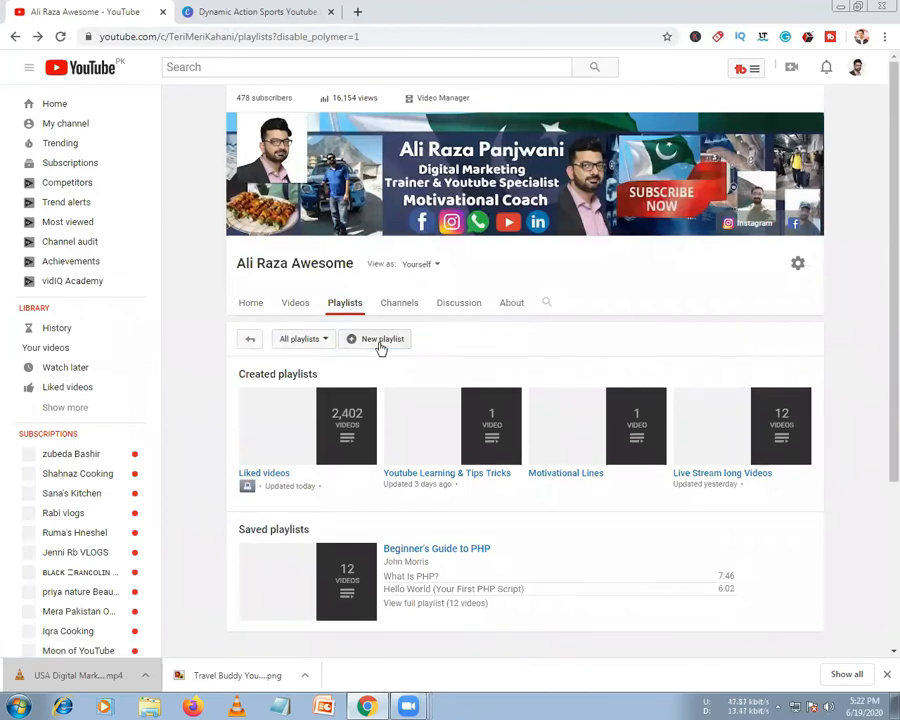
Start a new playlist titled 'Pakistan Tour Exploring of Happiness'
click(380, 344)
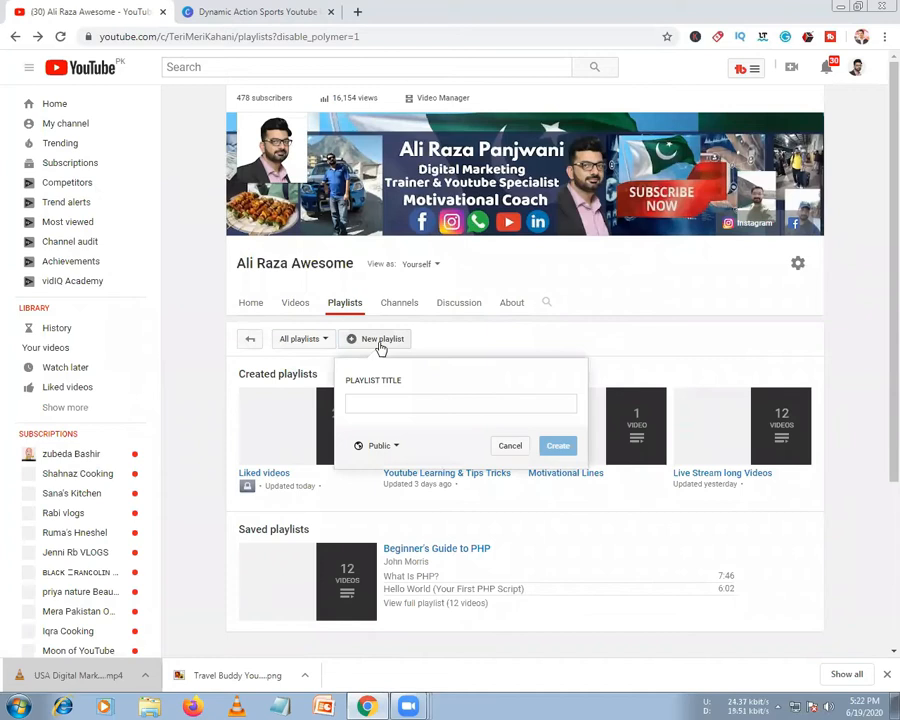
click(407, 405)
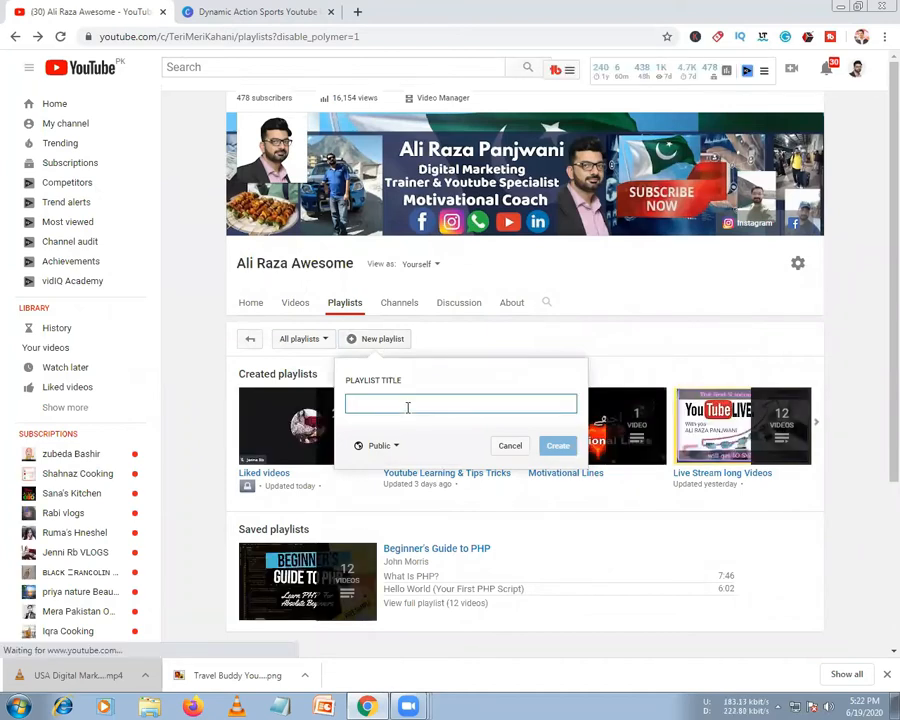
key(BackSpace)
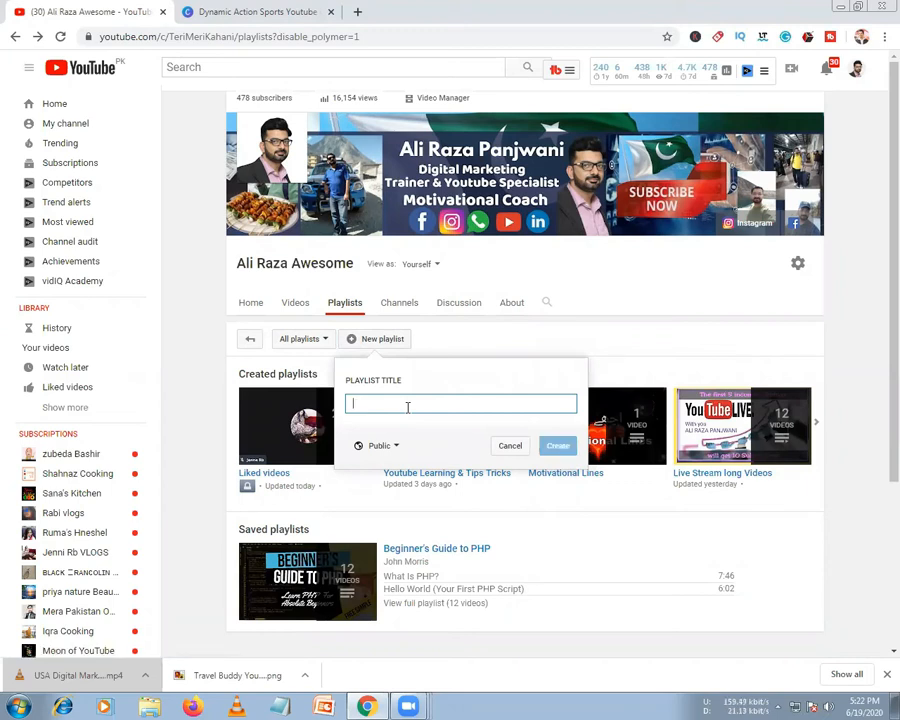
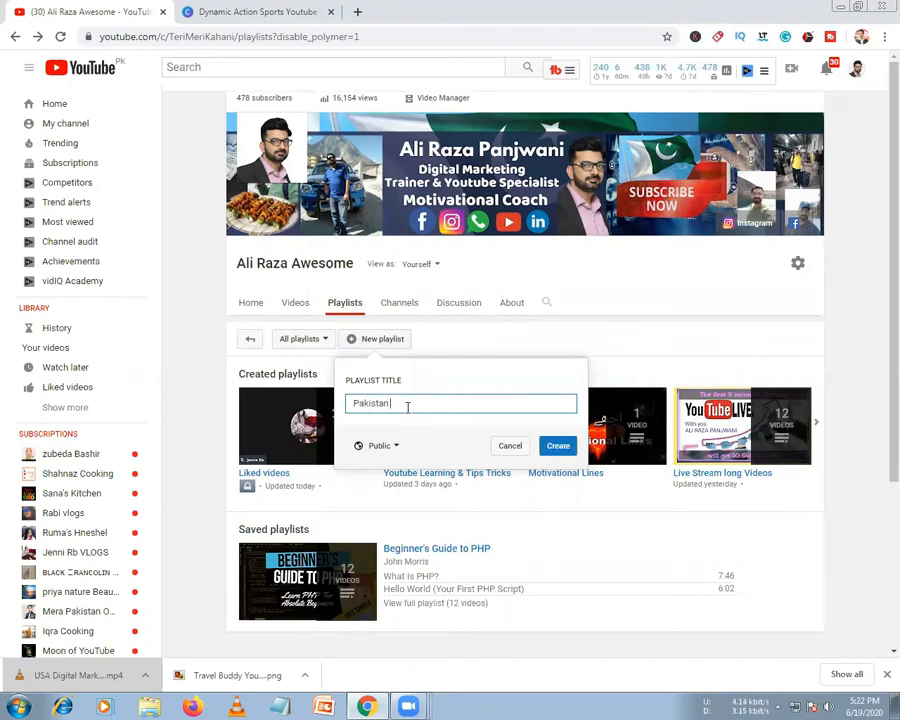
key(BackSpace)
key(BackSpace)
key(BackSpace)
key(BackSpace)
key(BackSpace)
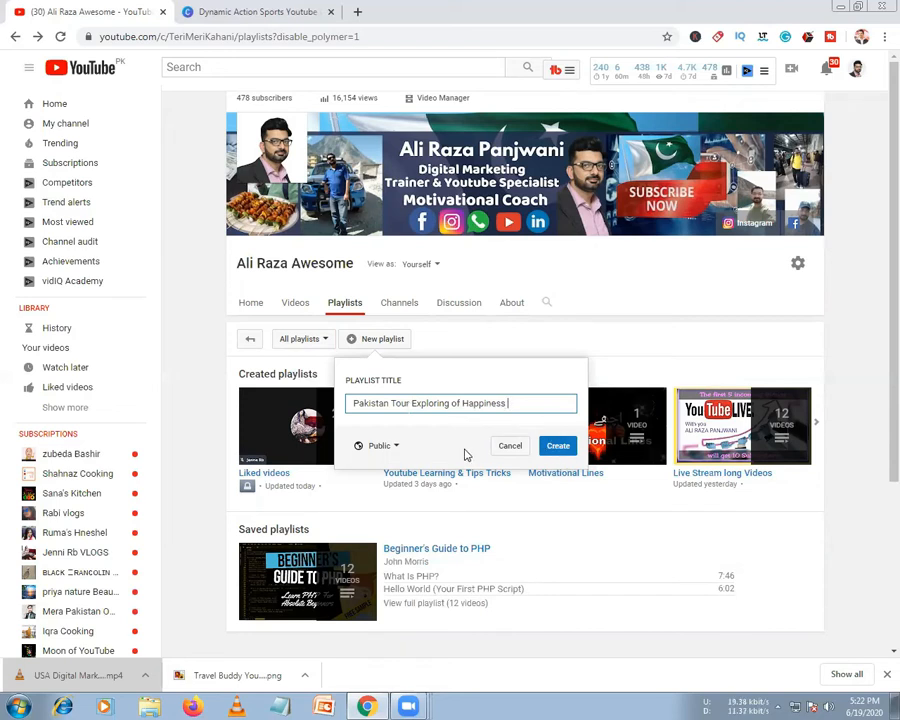
Keep the playlist Public, create it, and return to the Playlists page
click(381, 446)
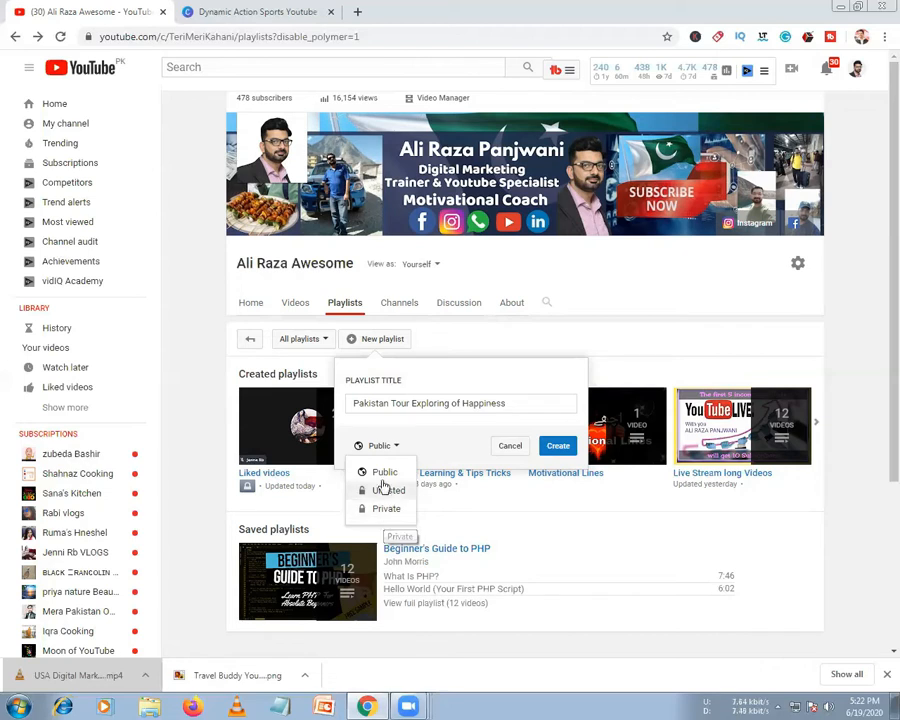
click(383, 473)
click(558, 445)
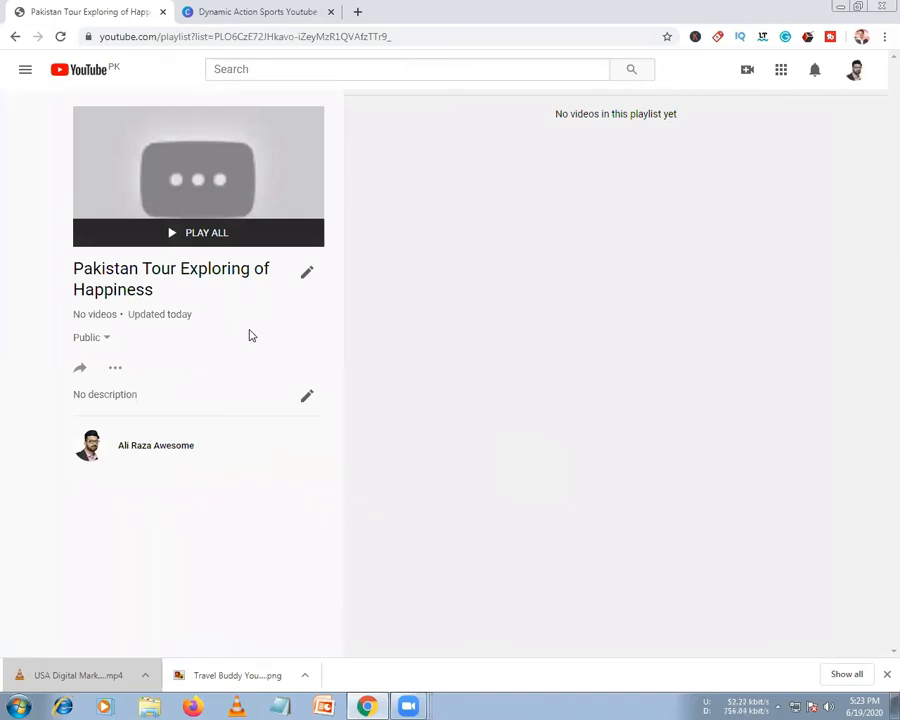
click(15, 36)
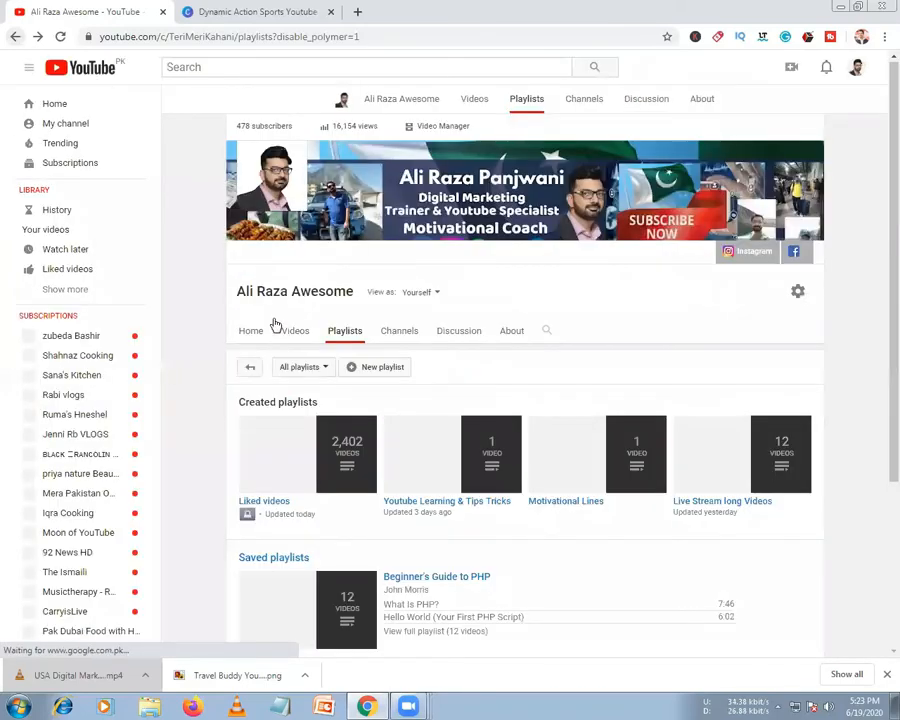
Try to open the channel's Channels section; the empty Public new-playlist form reopens instead
click(400, 334)
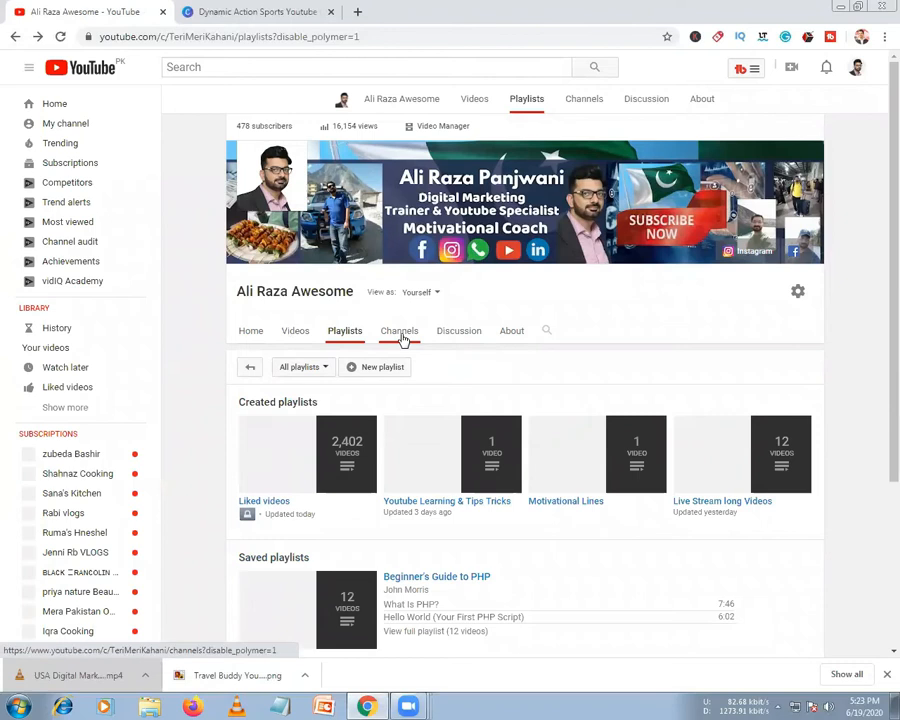
click(403, 340)
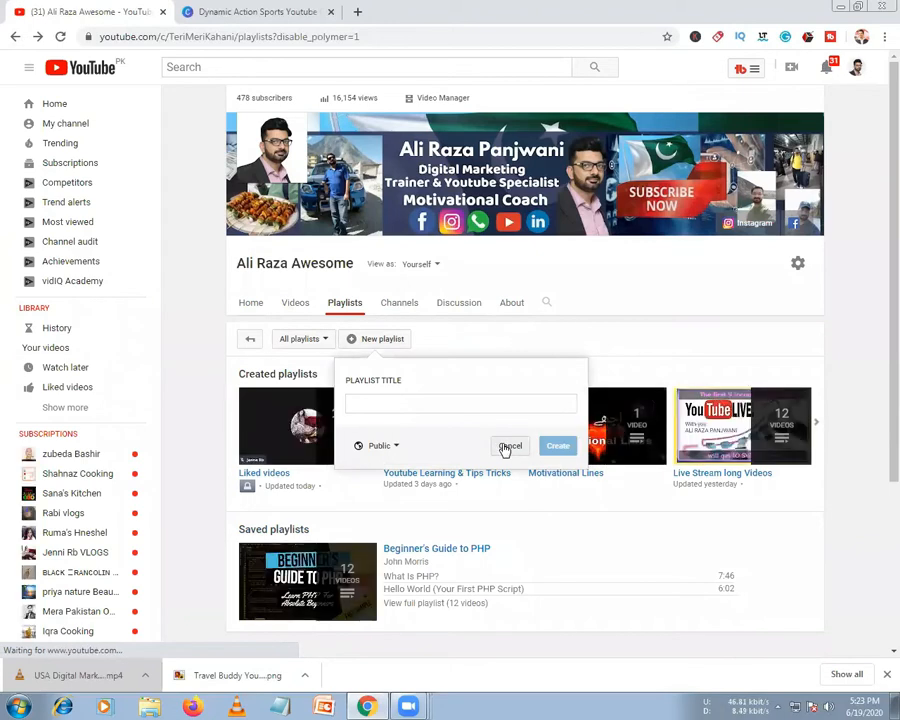
click(408, 313)
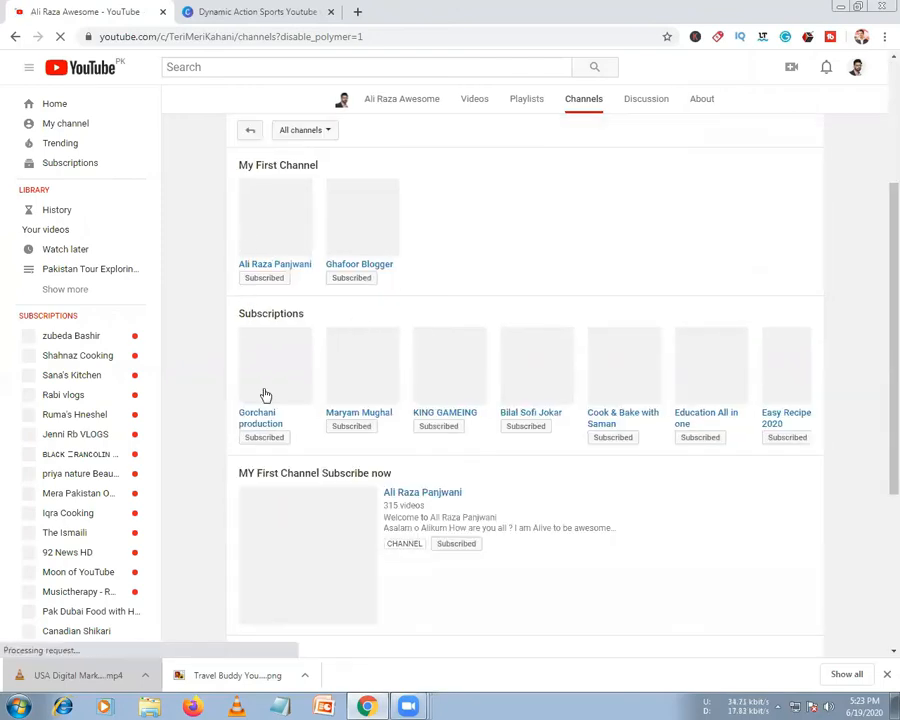
scroll(245, 368, up, 4)
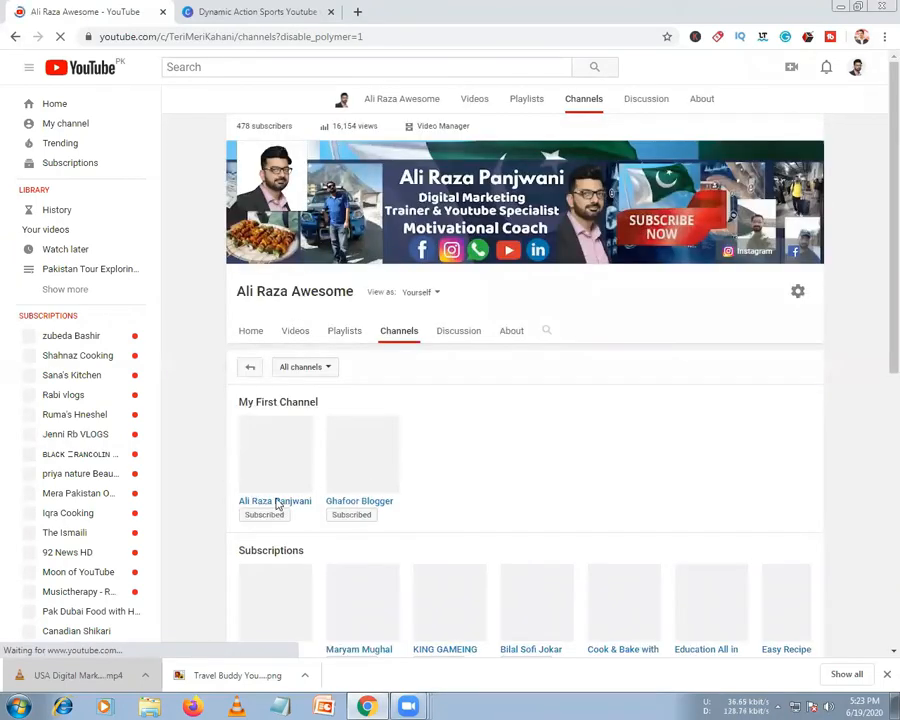
scroll(277, 503, down, 4)
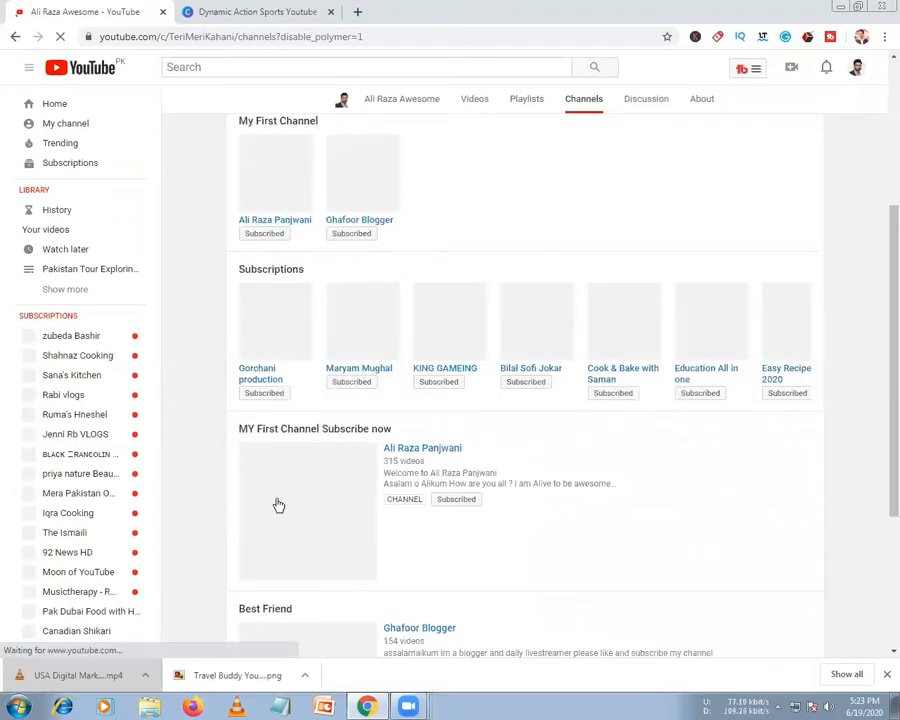
scroll(277, 504, down, 2)
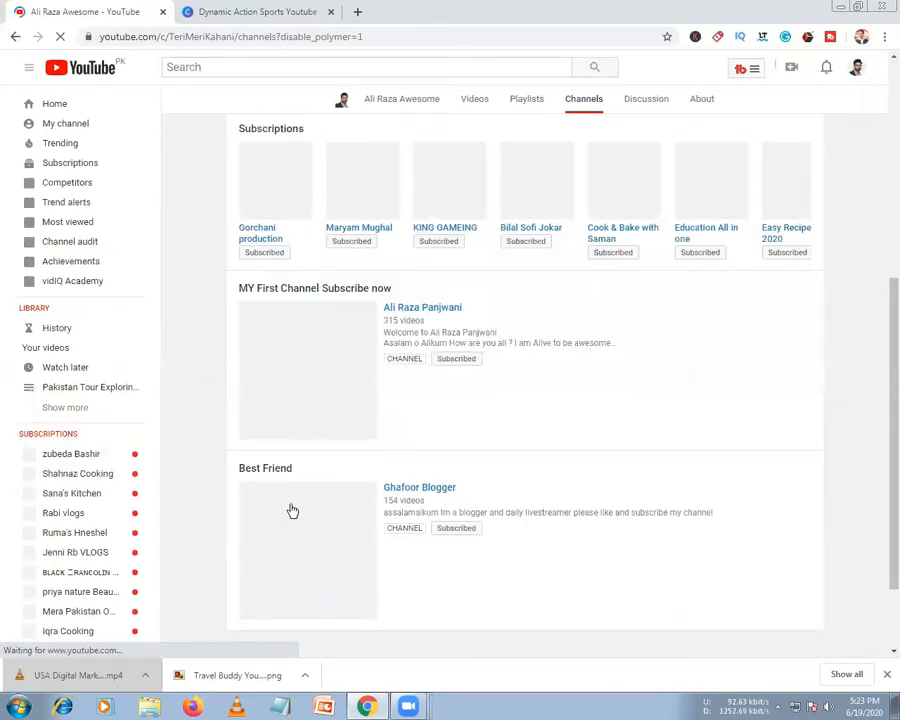
scroll(288, 500, up, 6)
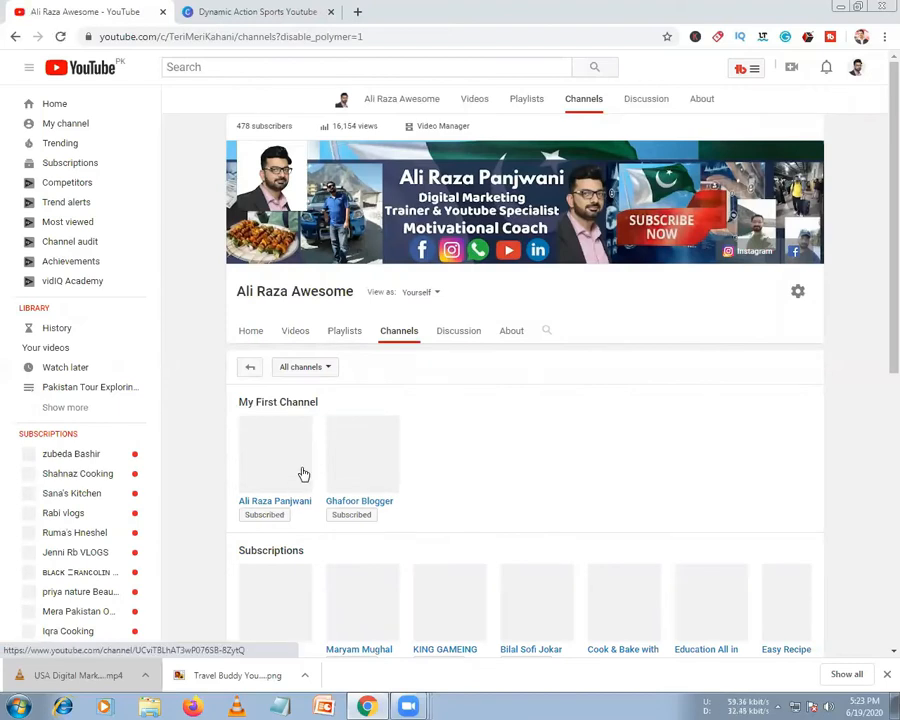
scroll(383, 500, down, 1)
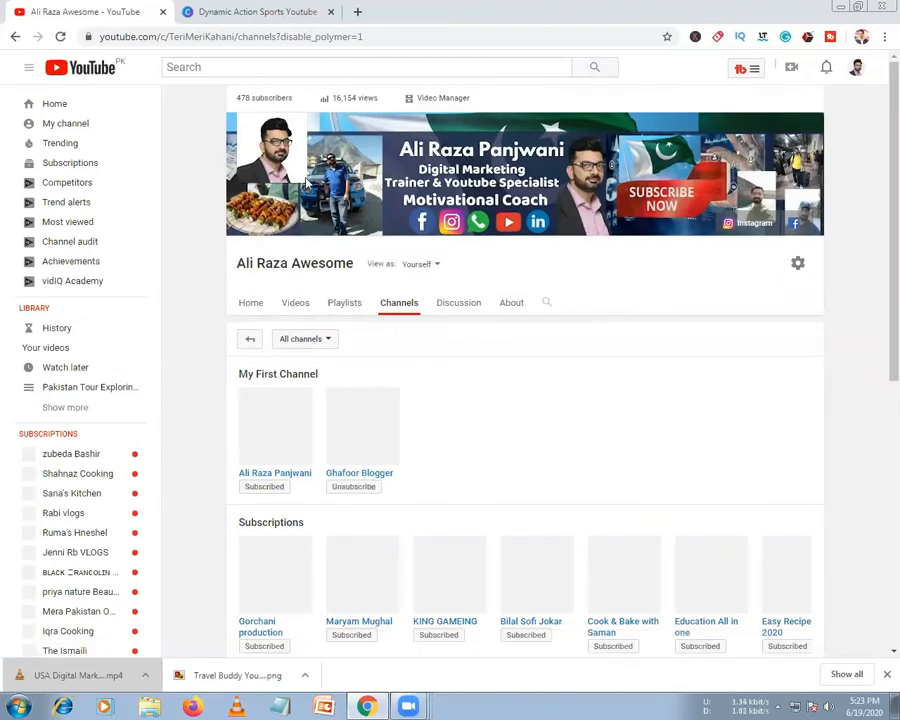
double_click(416, 36)
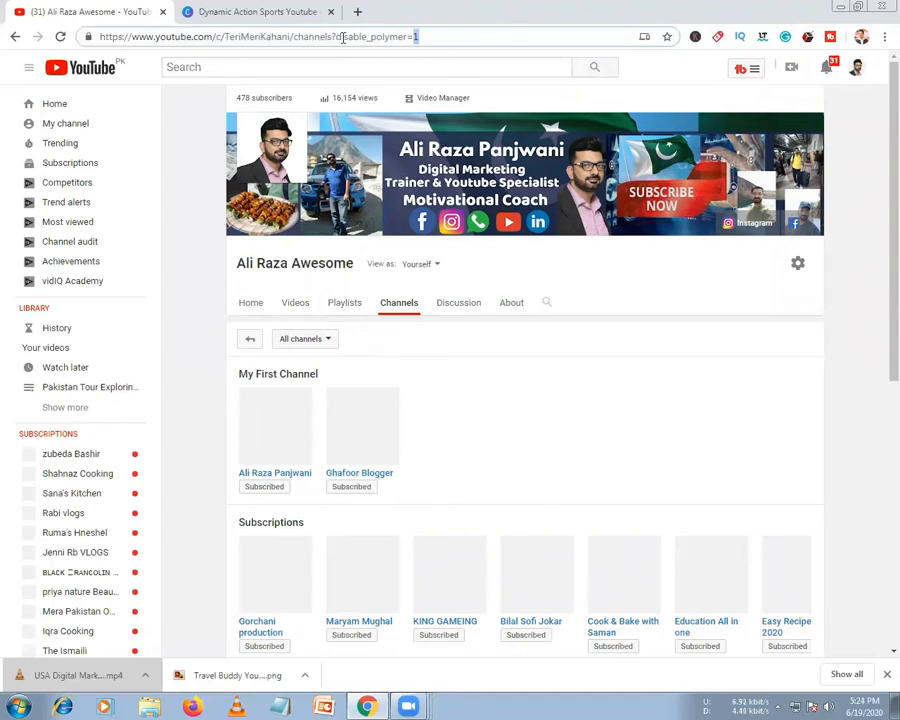
drag(335, 36, 458, 36)
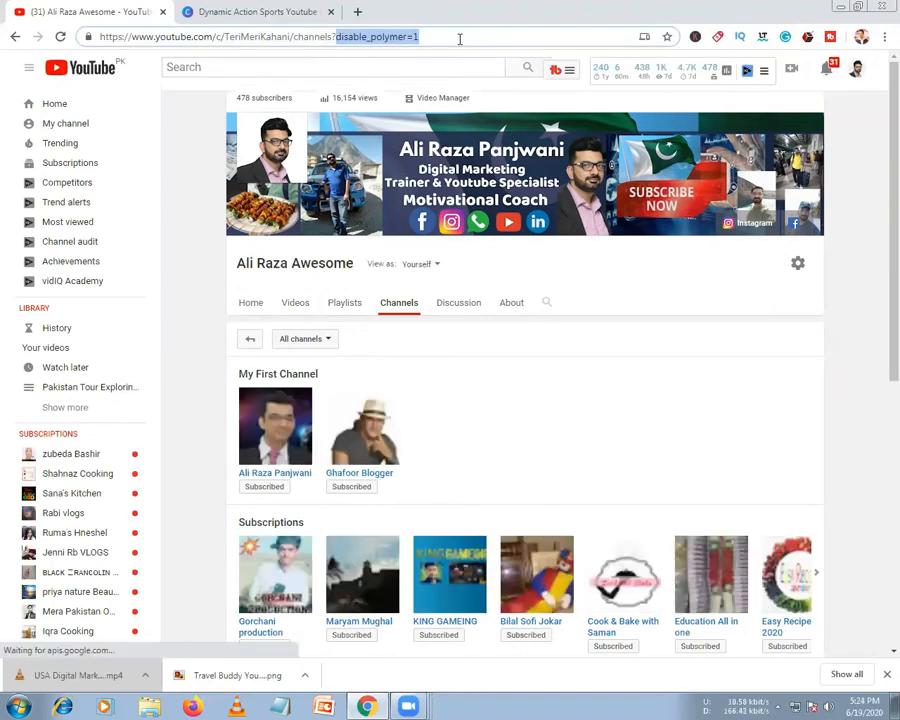
scroll(436, 538, down, 4)
scroll(432, 535, down, 2)
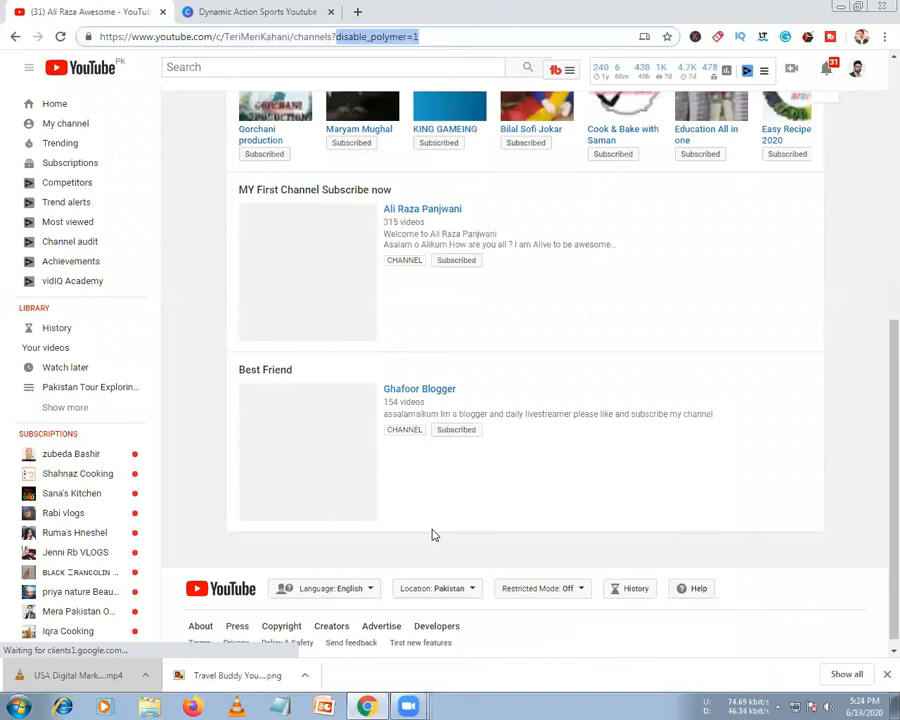
scroll(380, 500, up, 3)
scroll(345, 433, up, 4)
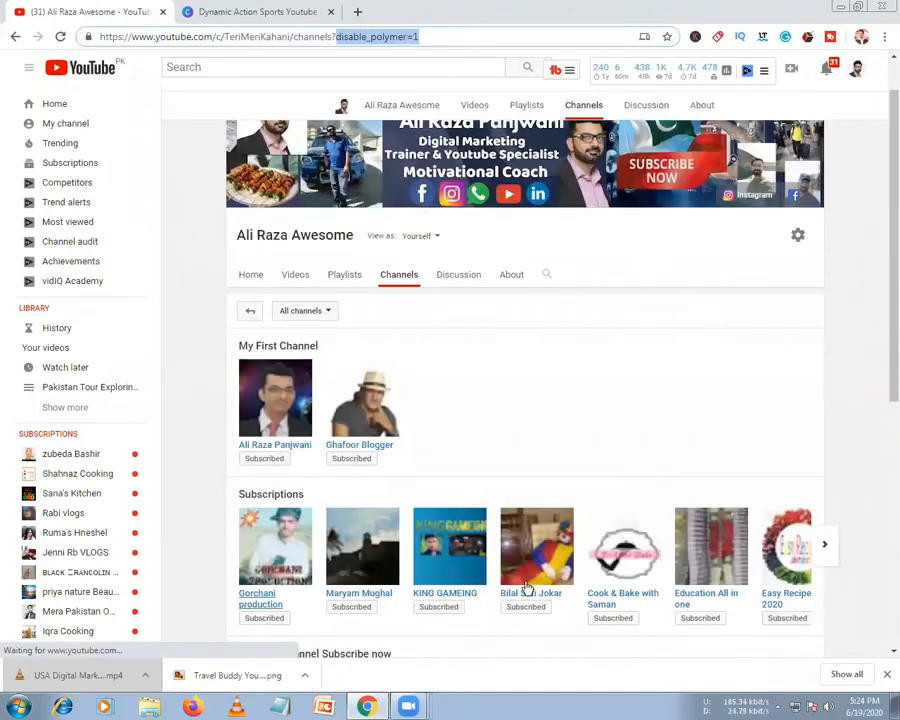
scroll(322, 571, down, 1)
scroll(321, 500, down, 3)
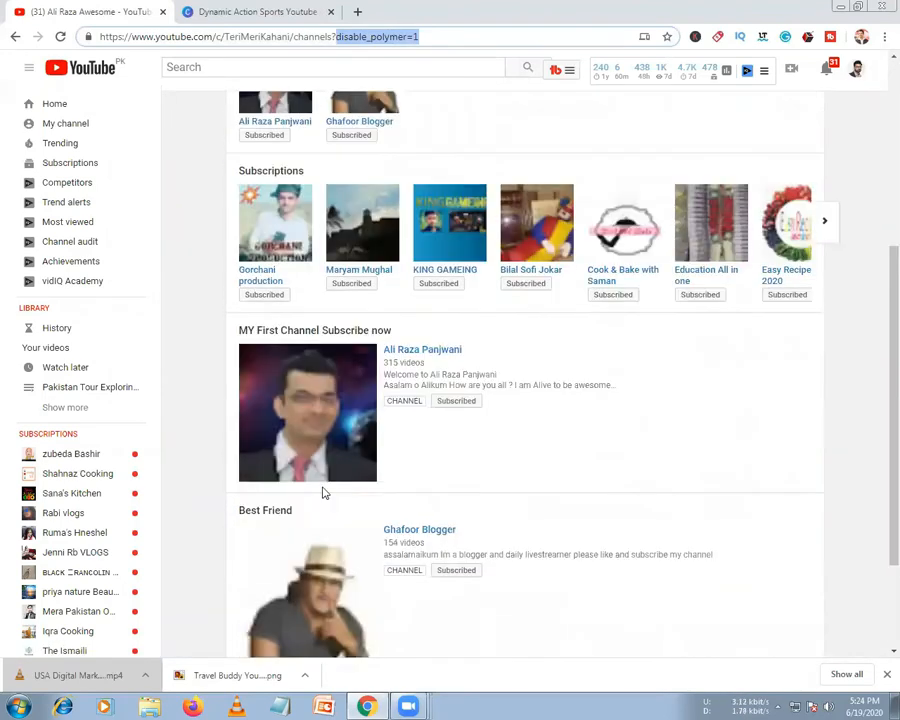
scroll(396, 496, down, 1)
scroll(397, 500, up, 1)
scroll(396, 502, up, 3)
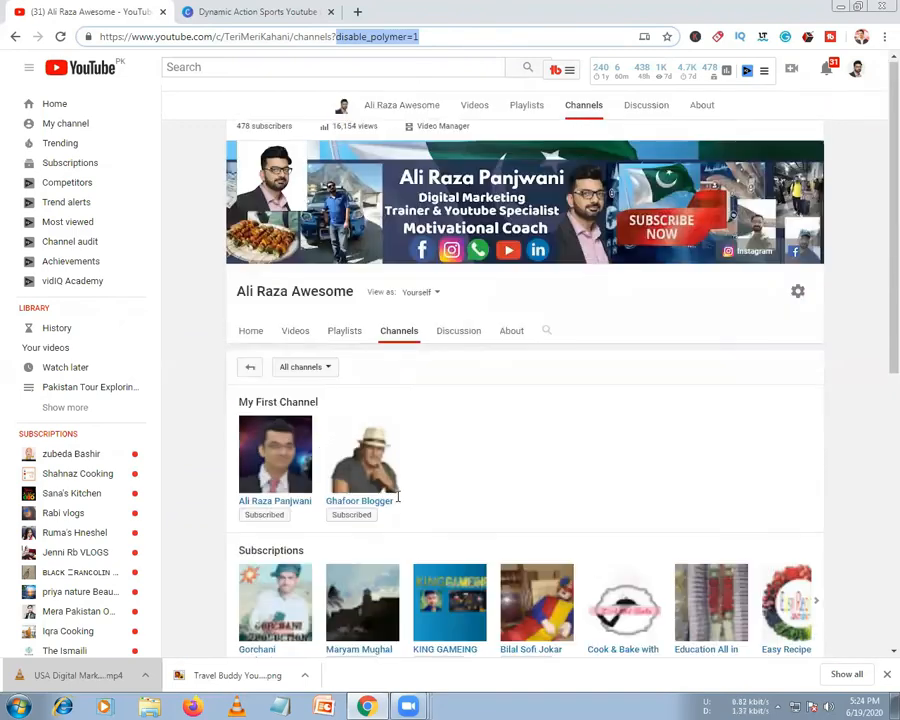
scroll(460, 324, down, 1)
click(460, 308)
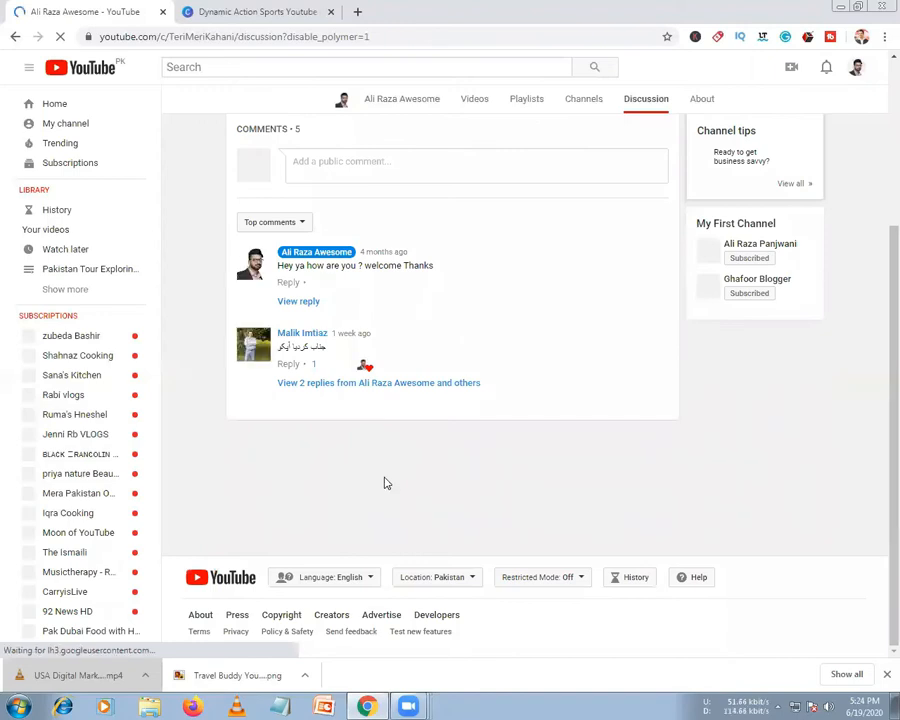
Scroll to the top of the channel page and open its Discussion section with five comments
scroll(400, 450, up, 3)
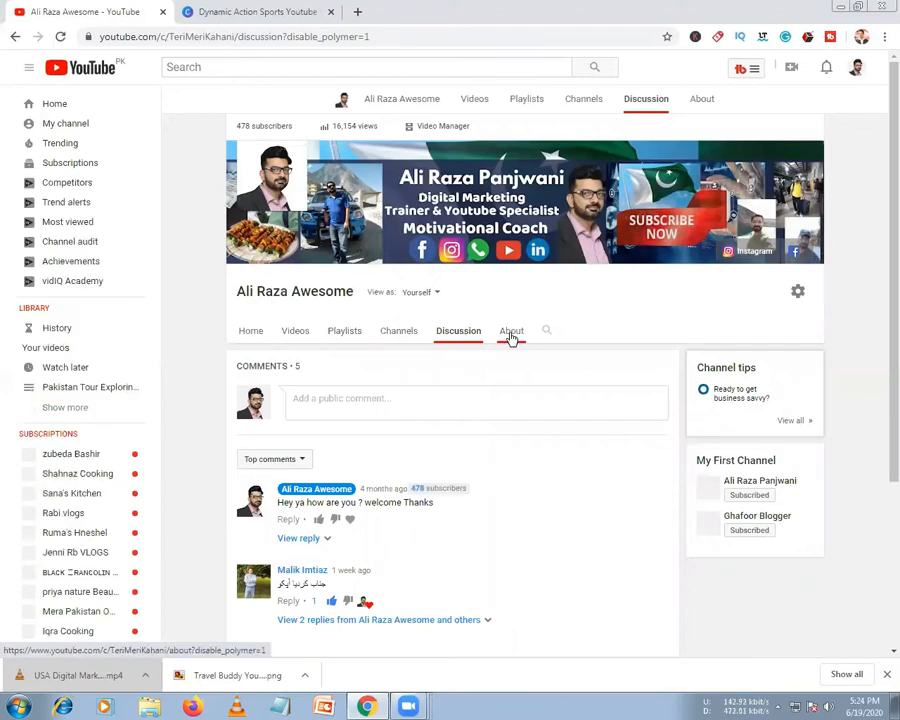
click(511, 334)
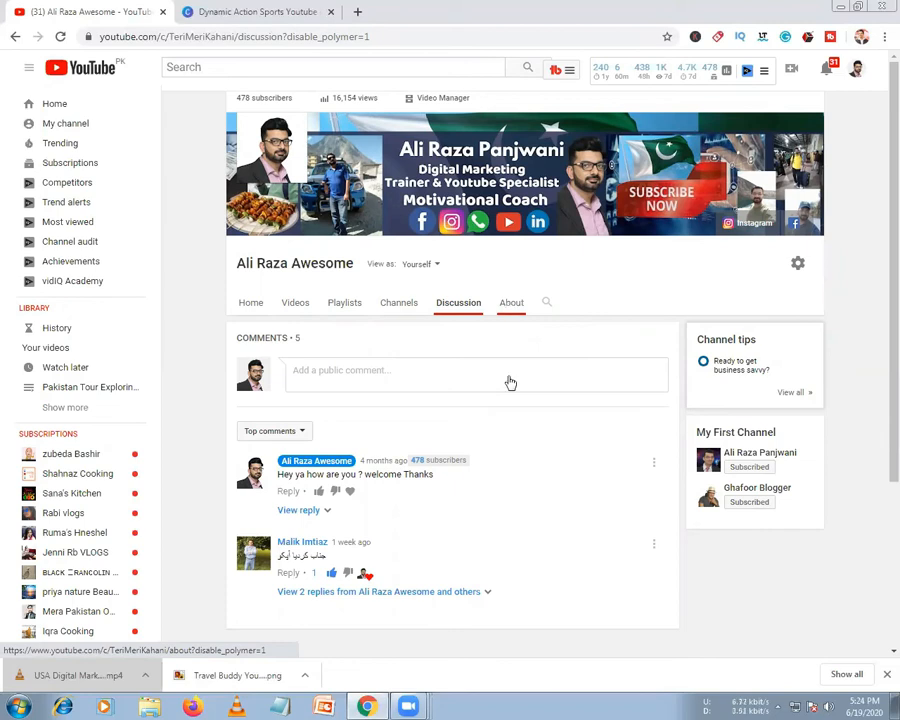
Open the channel's About section and start editing its description
click(510, 303)
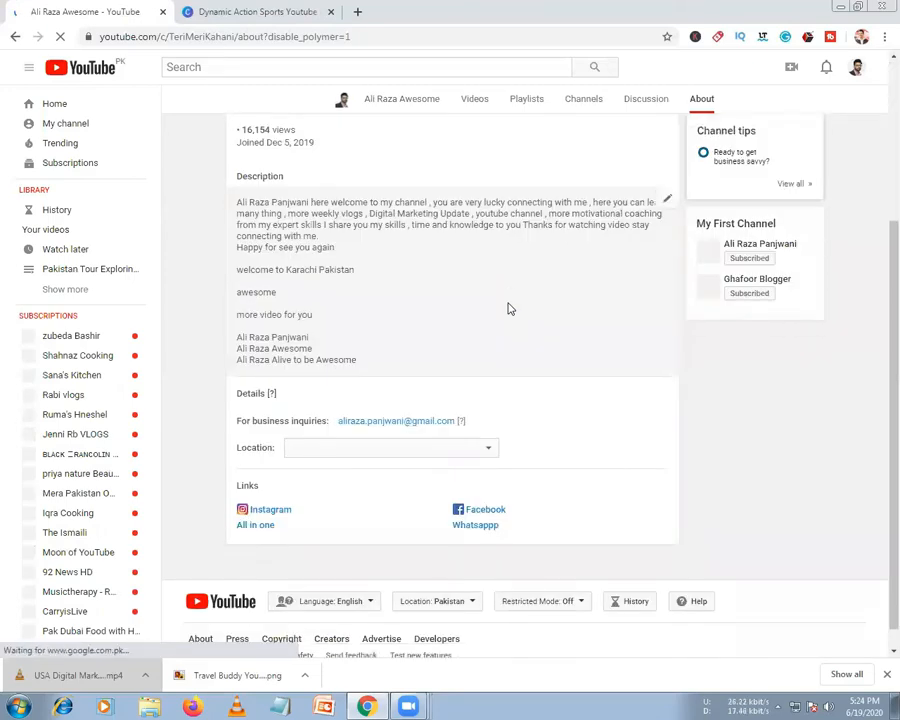
scroll(464, 464, up, 3)
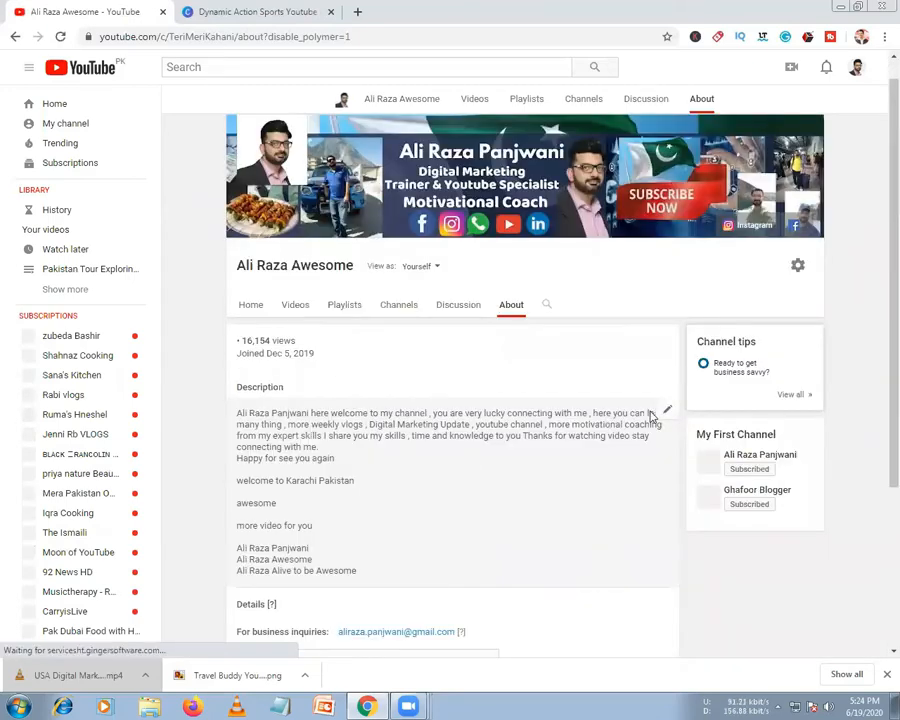
mouse_move(670, 417)
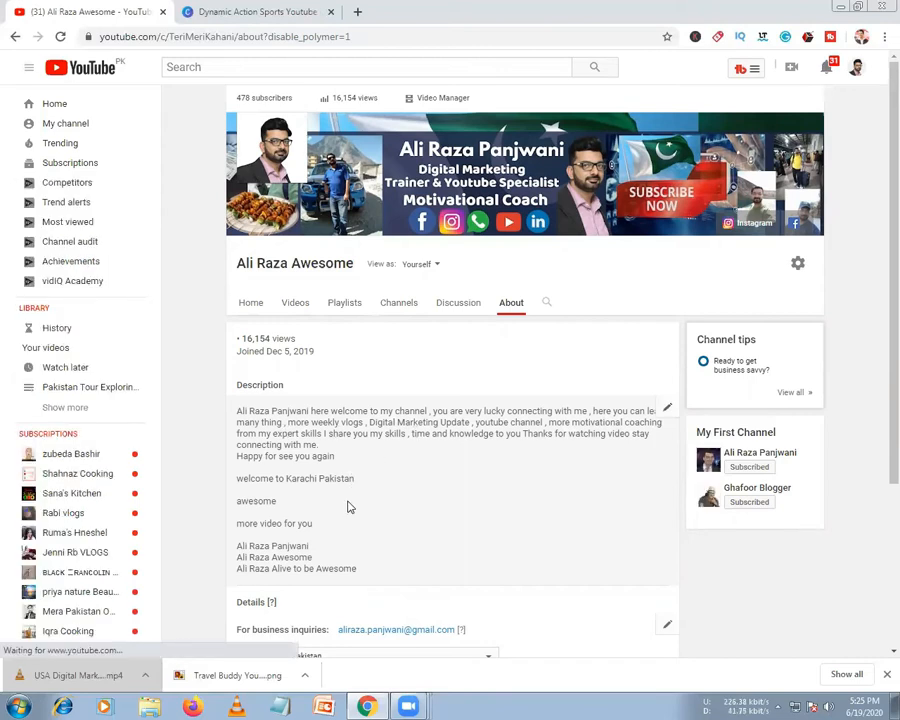
click(666, 411)
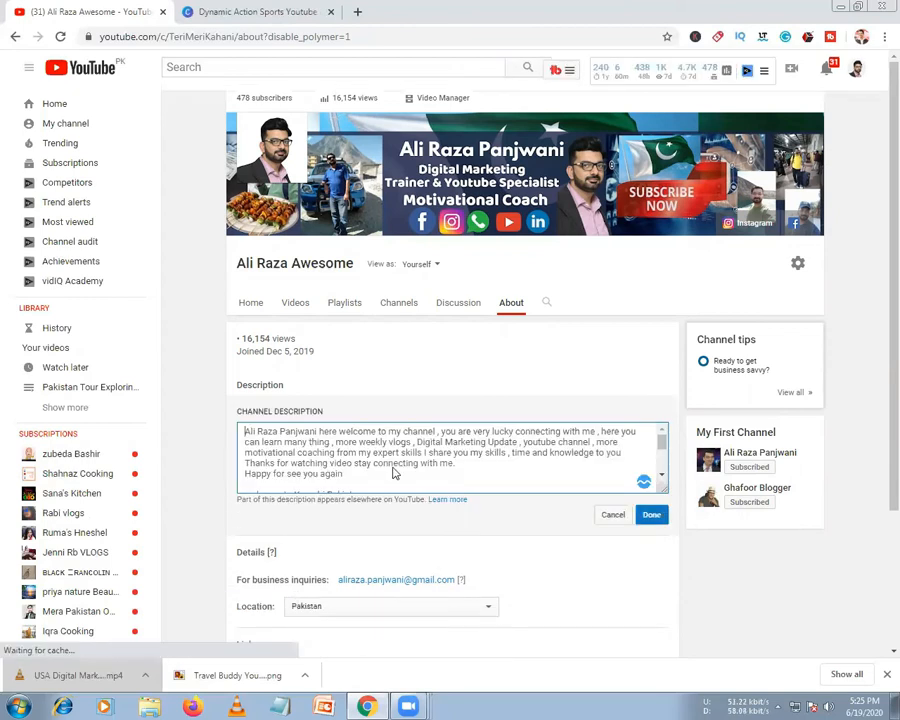
Open the channel's custom links (Instagram, Facebook, WhatsApp) for editing
scroll(480, 470, down, 2)
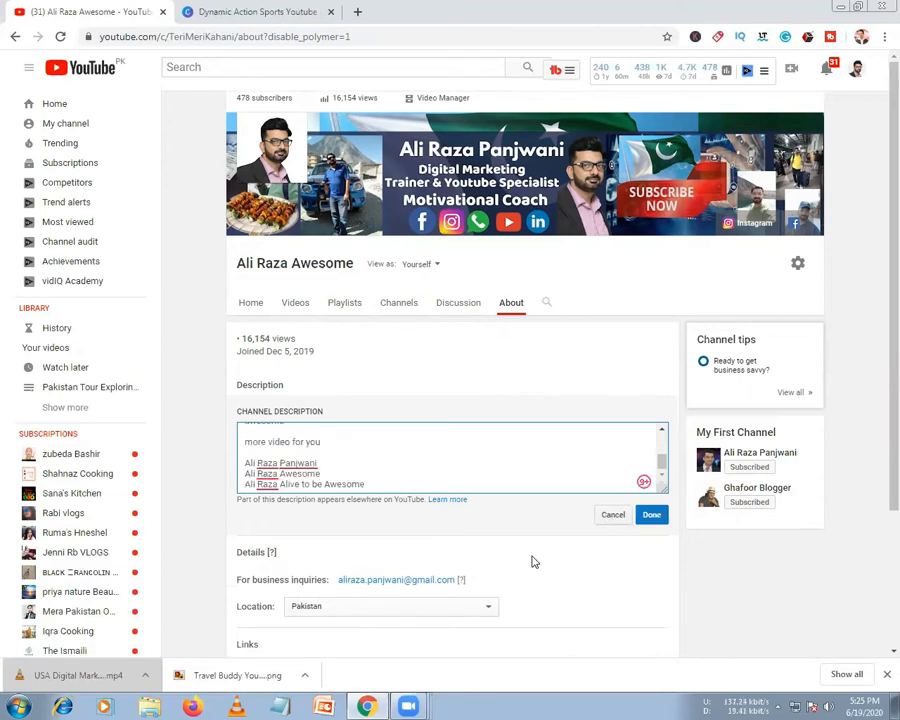
scroll(535, 562, down, 3)
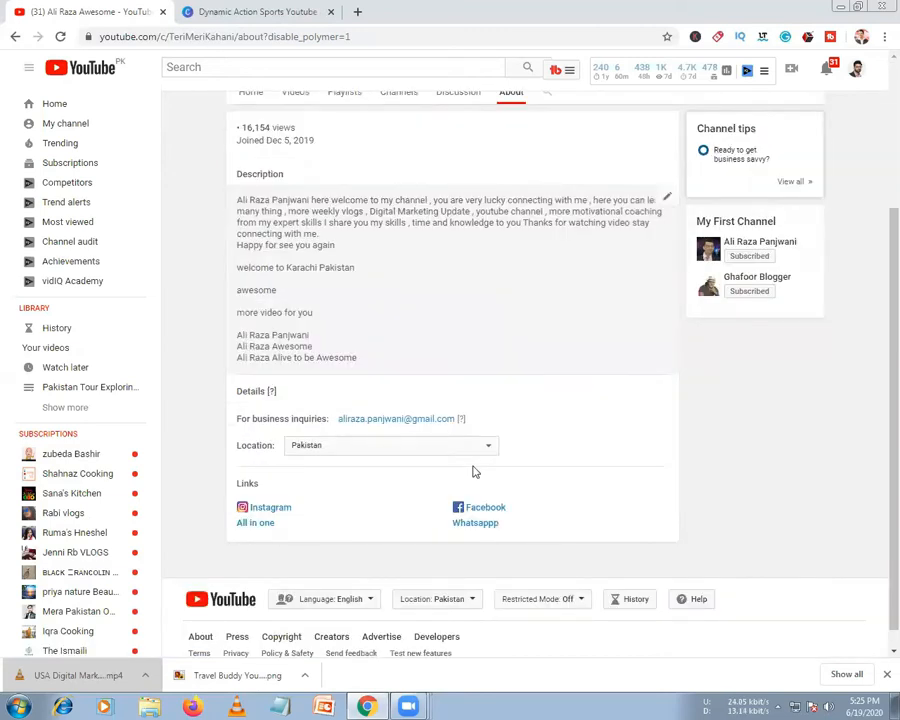
click(664, 489)
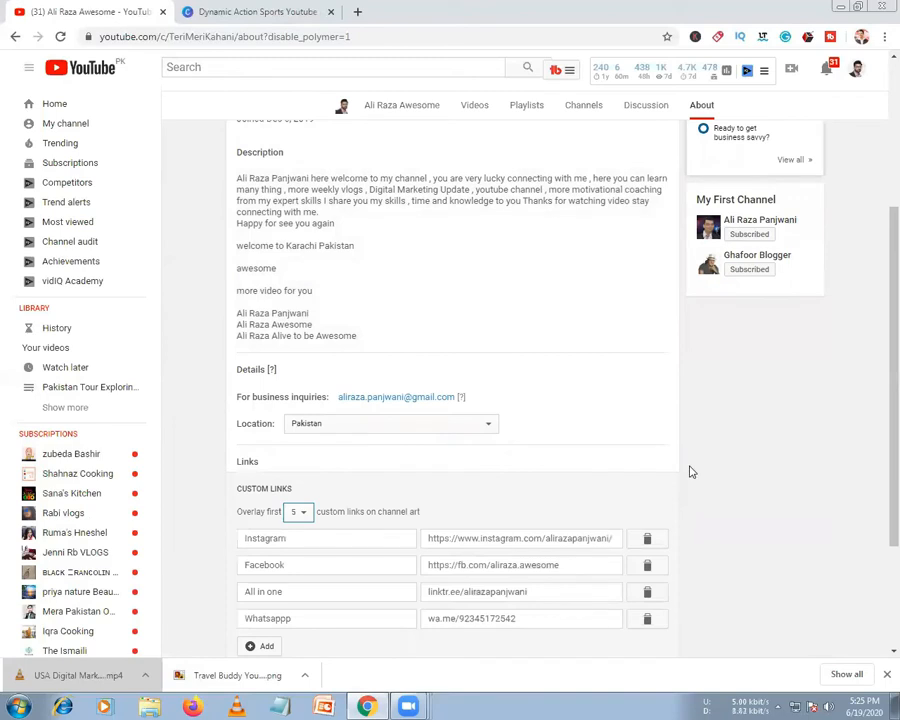
scroll(242, 304, up, 3)
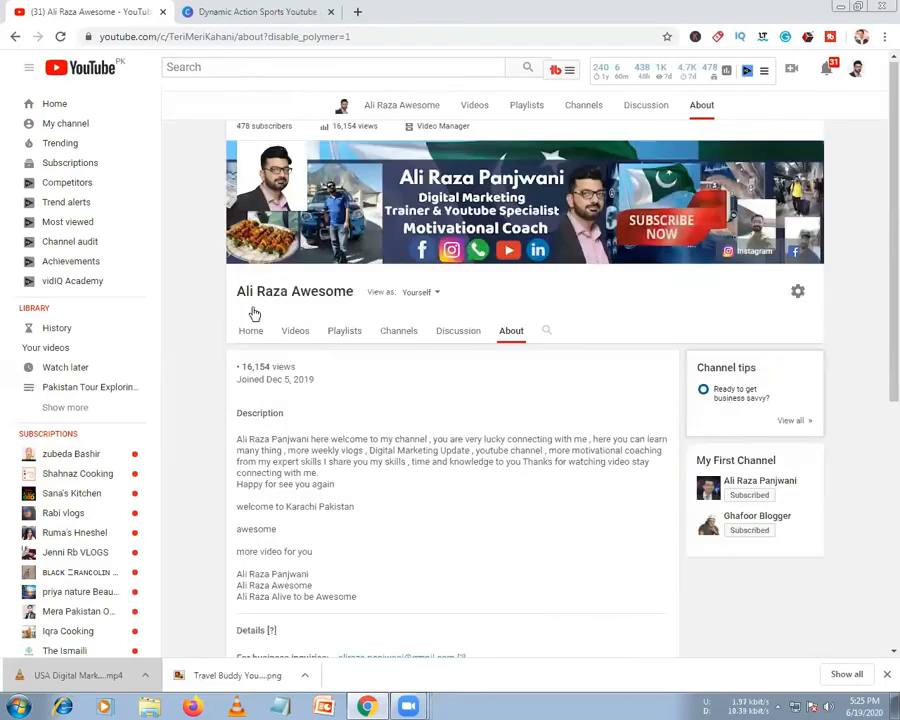
Visit the channel's Home tab, look through the account menu, then go to the YouTube home feed
click(251, 303)
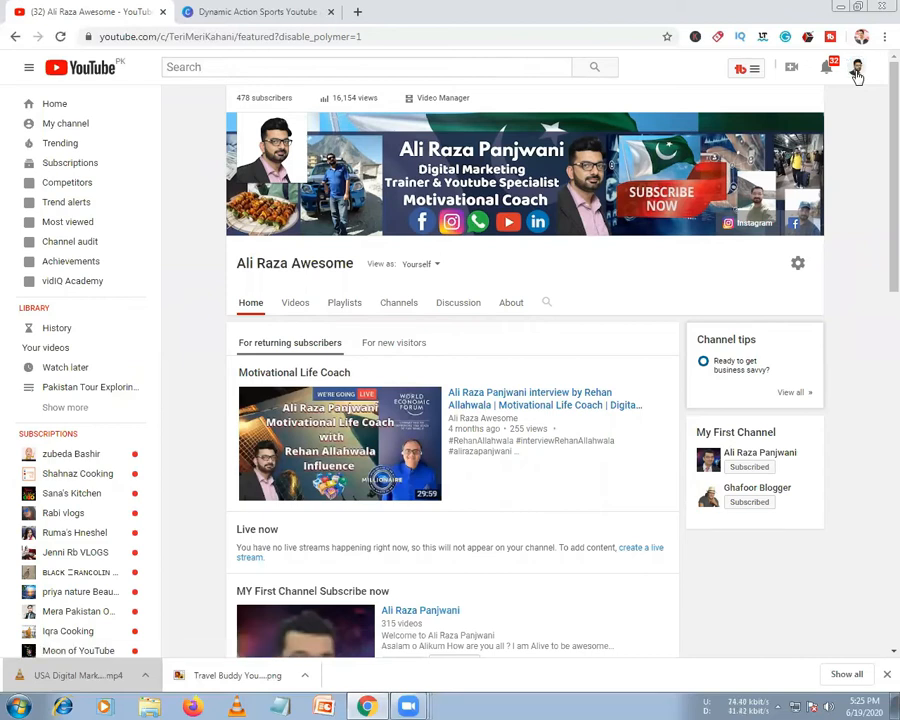
click(857, 70)
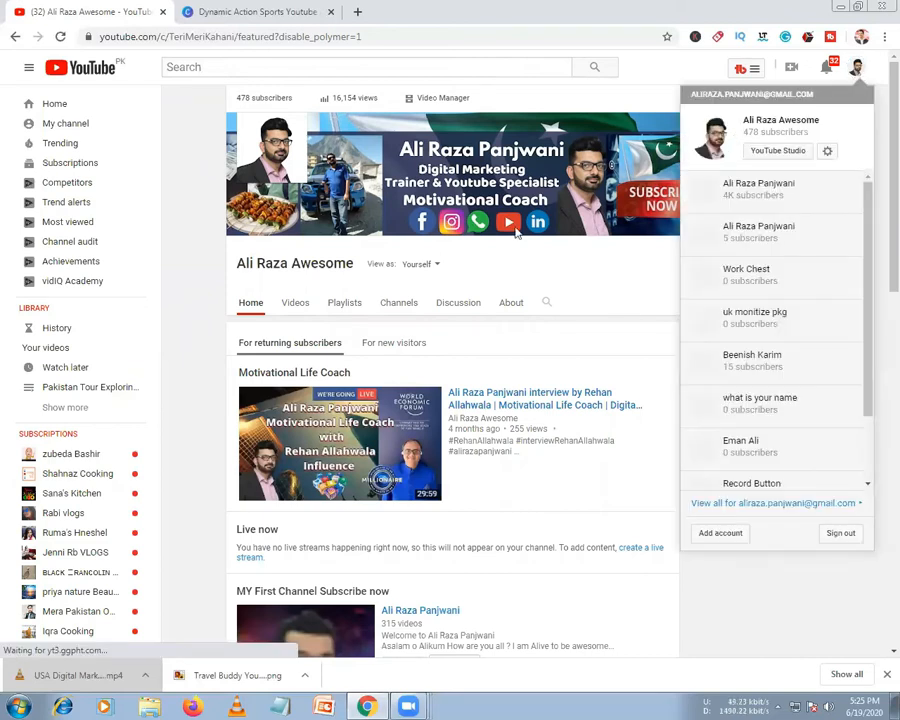
click(765, 480)
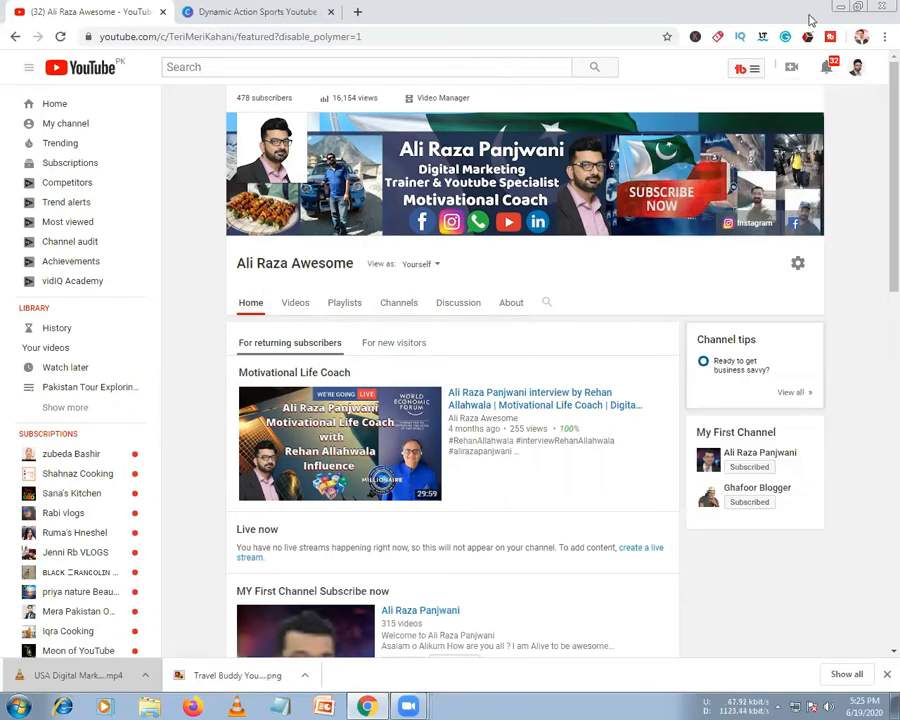
click(857, 70)
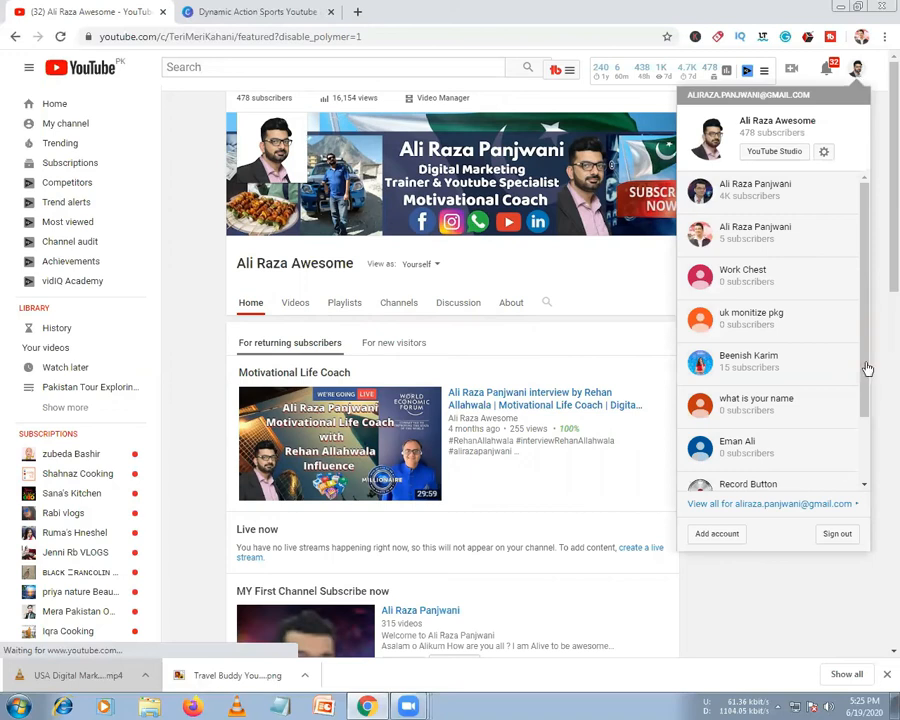
scroll(868, 369, down, 5)
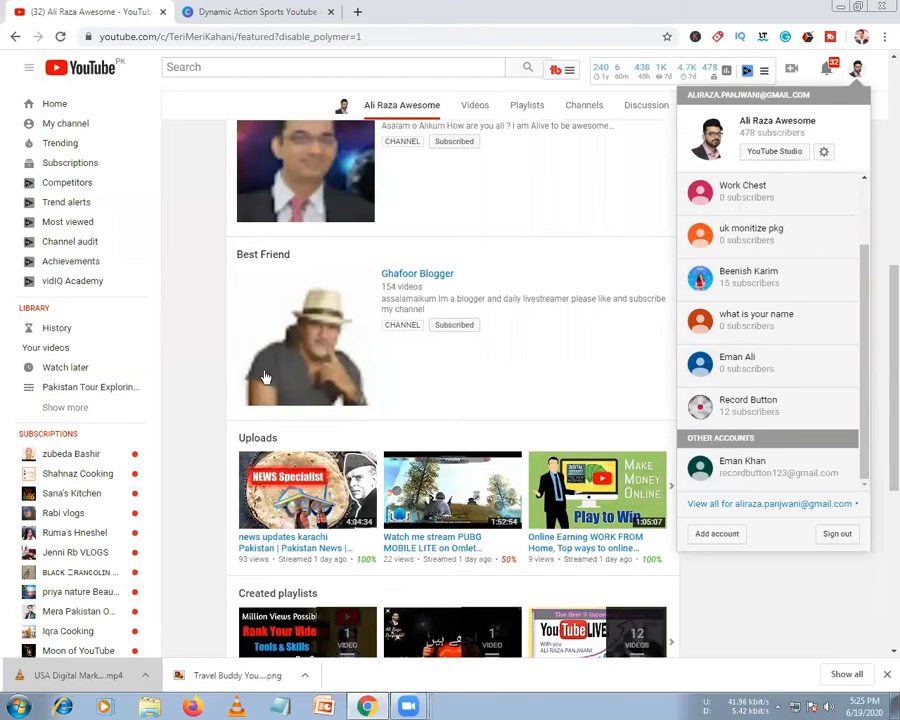
click(706, 349)
scroll(706, 349, up, 8)
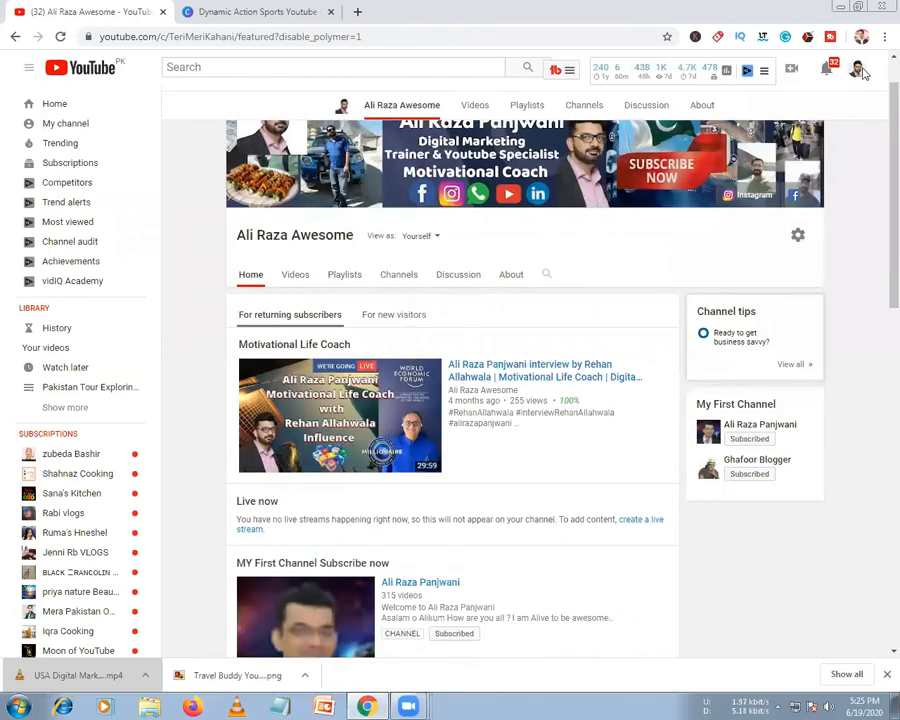
click(57, 112)
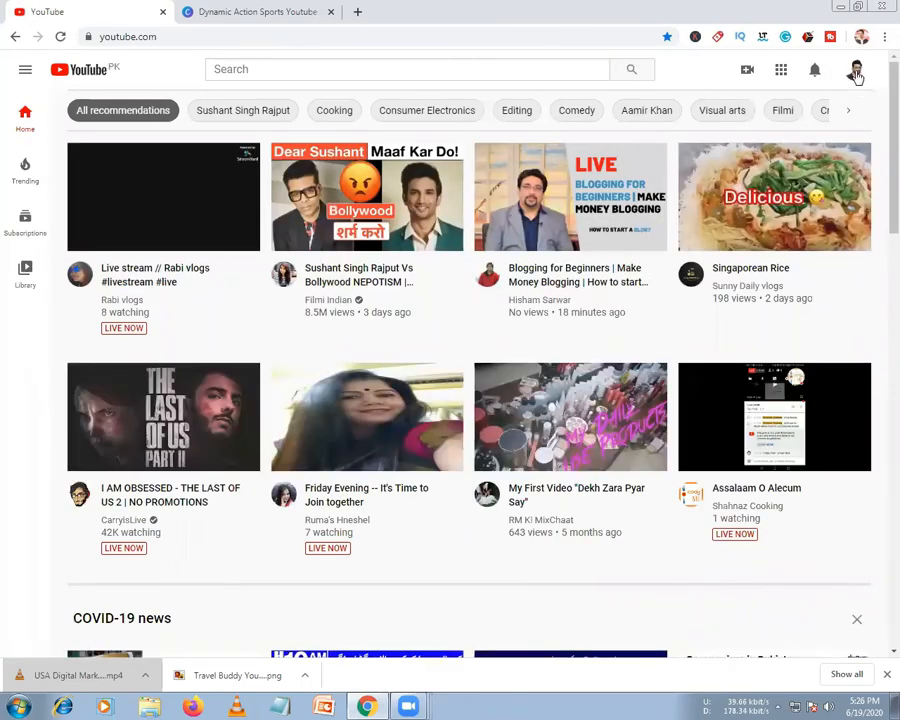
Go to Your channel from the avatar menu and launch YouTube Studio's dashboard (478 subscribers)
click(856, 72)
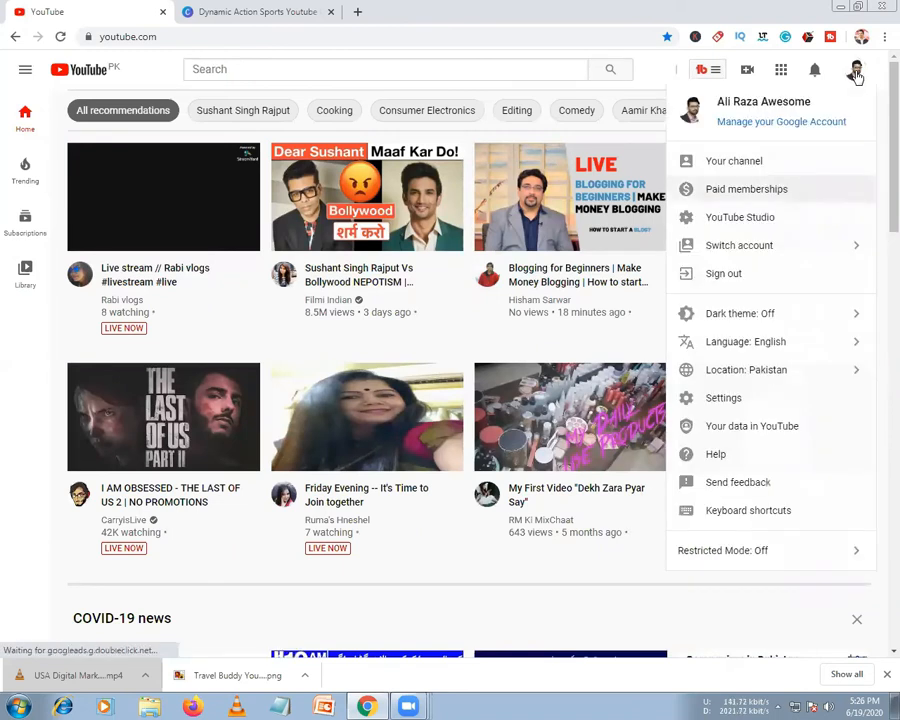
click(730, 166)
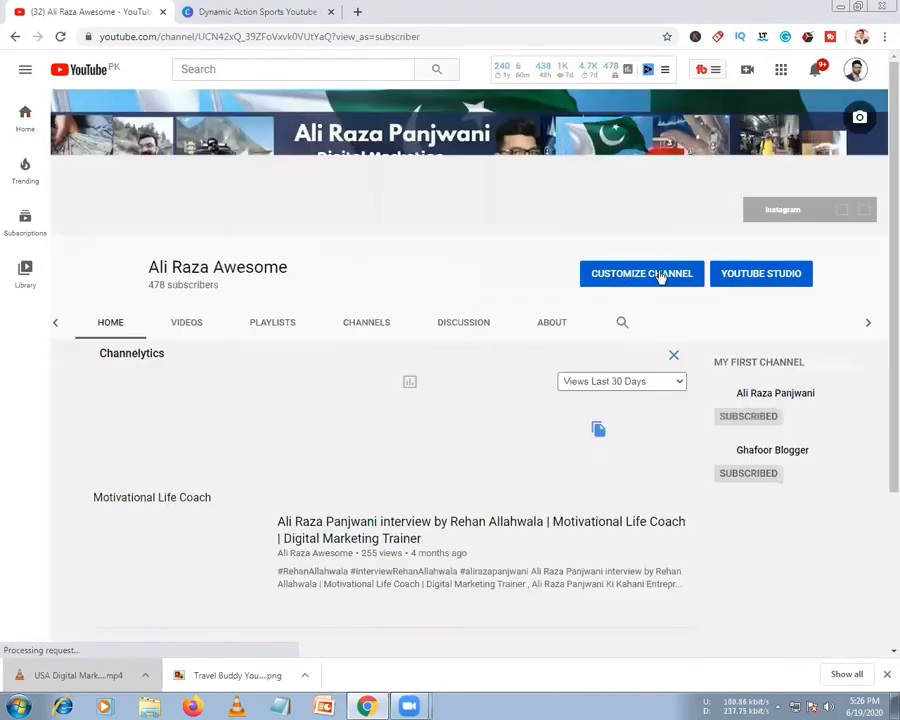
click(660, 280)
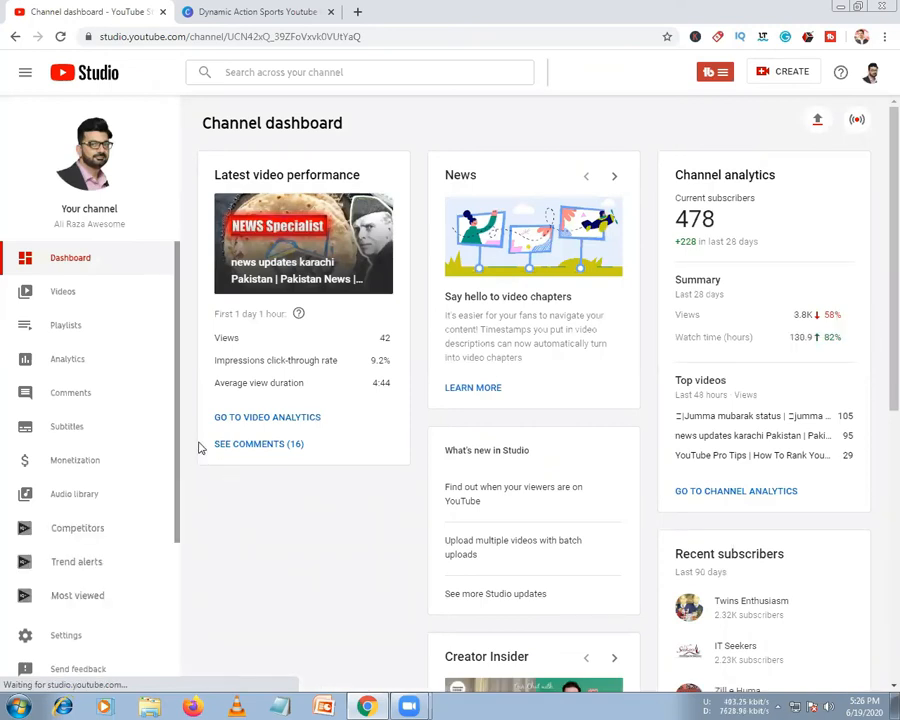
Check monetization eligibility (478/1,000 subscribers, 240/4,000 watch hours) and return to the dashboard
scroll(520, 550, down, 3)
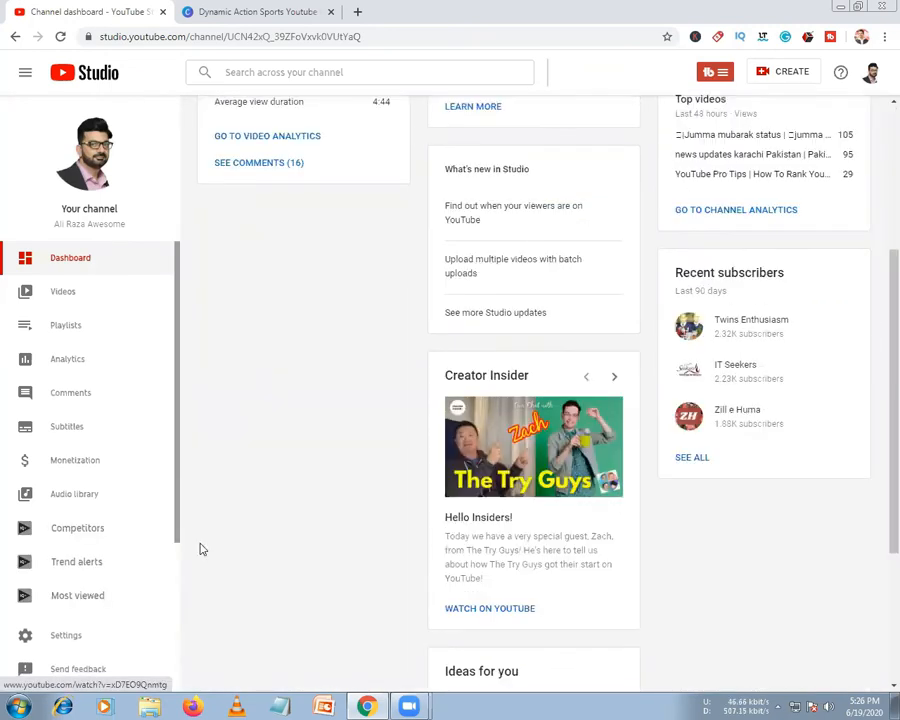
scroll(102, 482, down, 2)
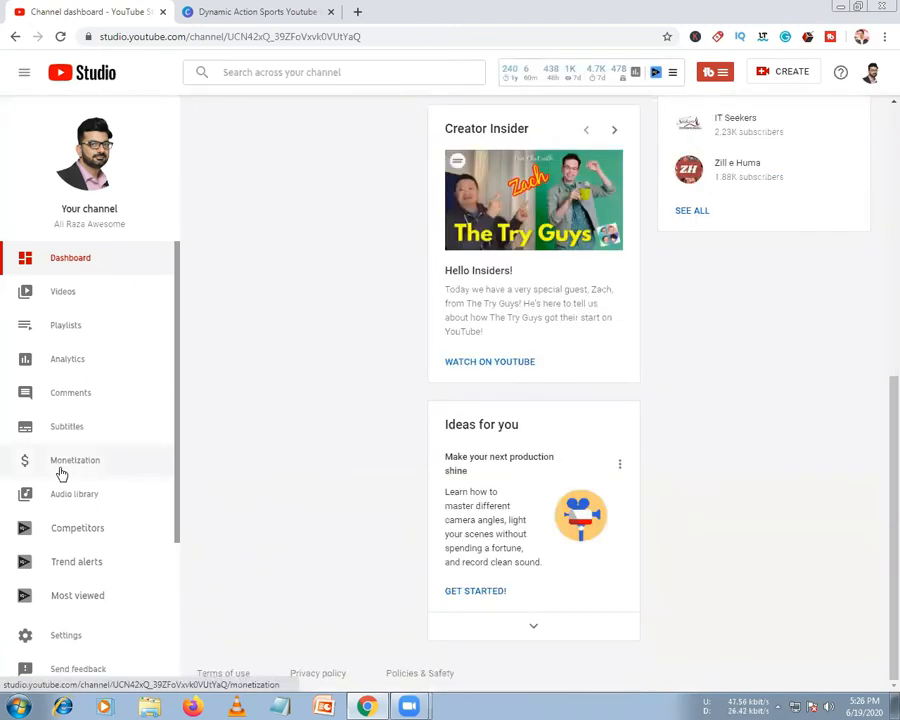
click(61, 474)
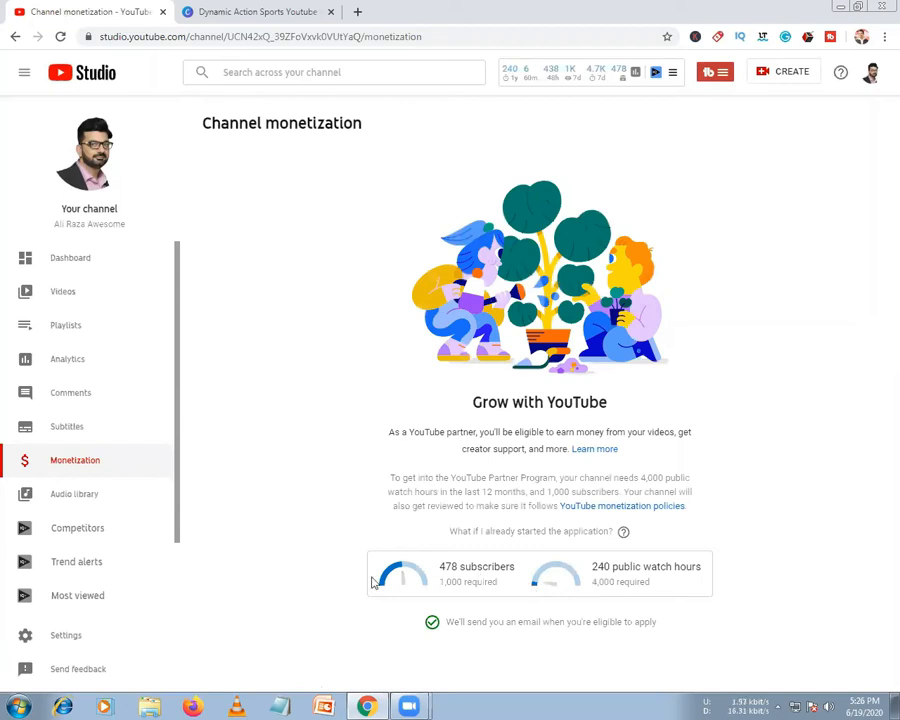
click(71, 262)
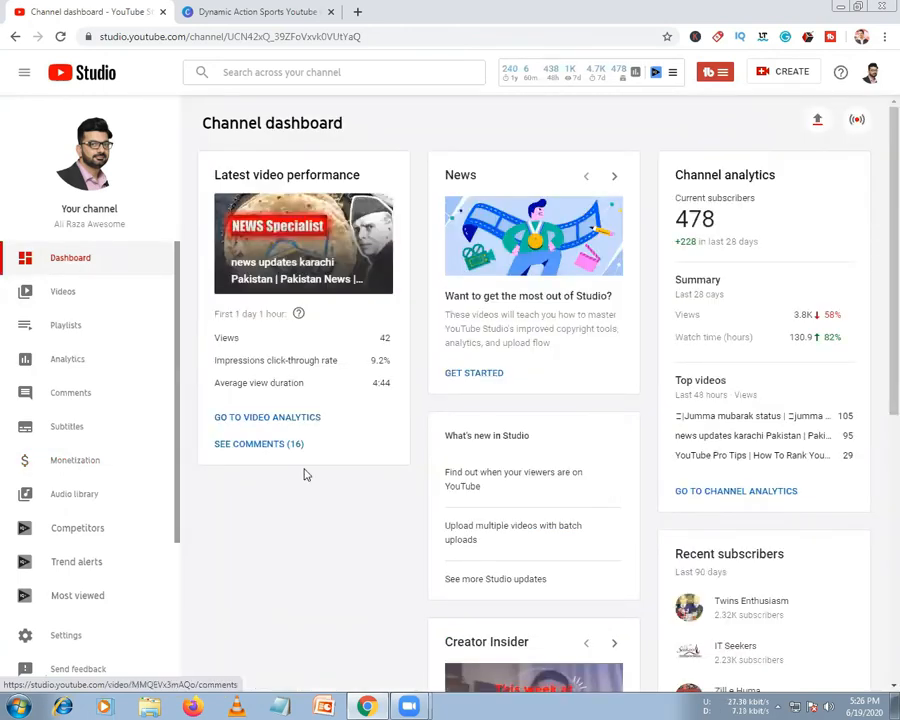
Scroll through the dashboard and open the Channel comments list
scroll(112, 322, down, 5)
scroll(70, 320, up, 5)
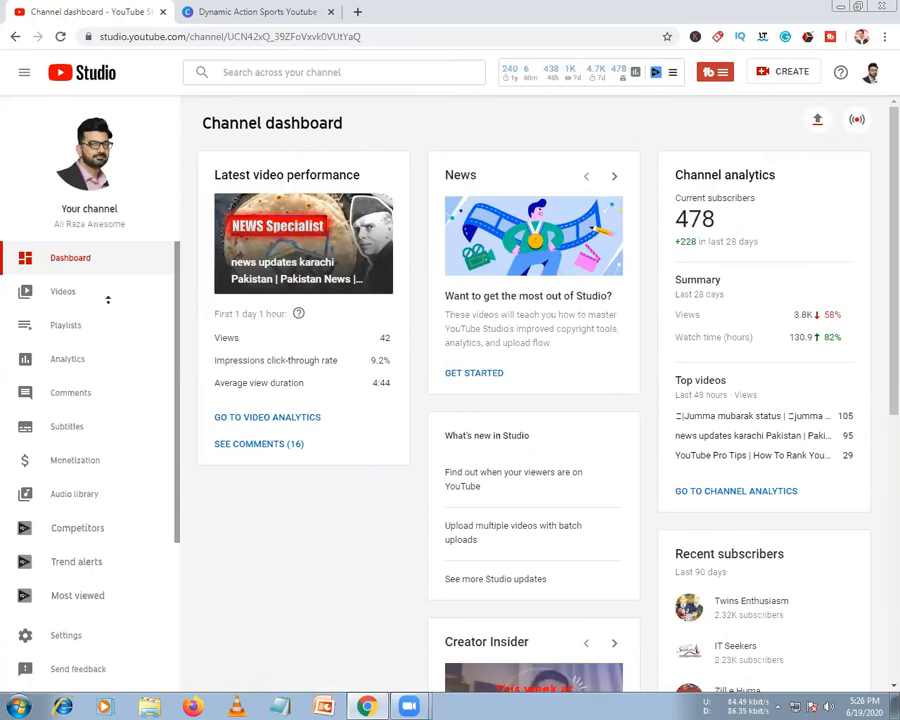
scroll(300, 566, down, 3)
scroll(122, 343, up, 3)
scroll(85, 420, down, 1)
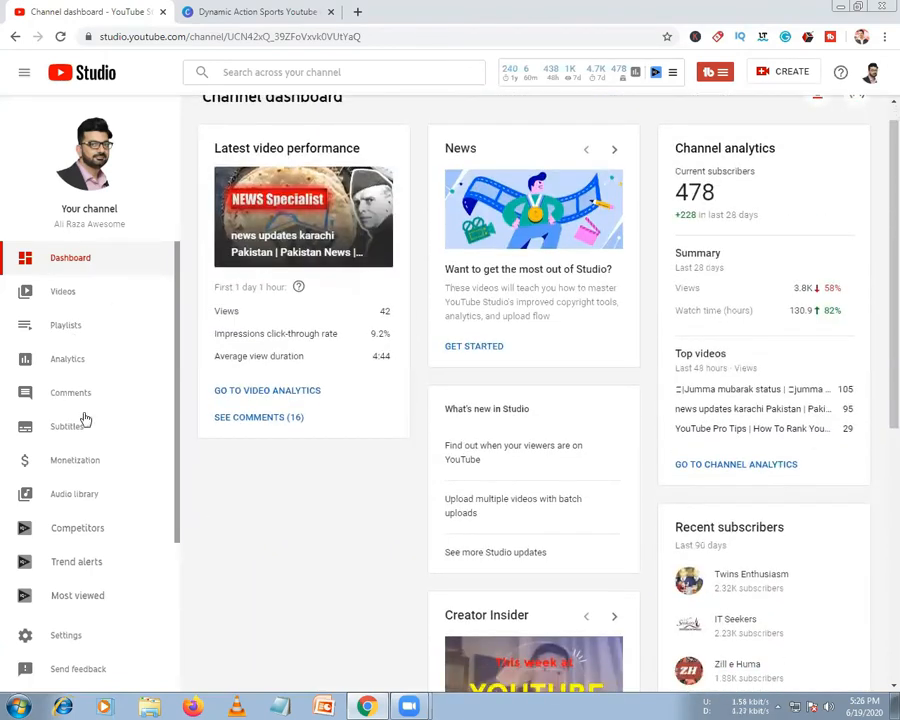
click(67, 400)
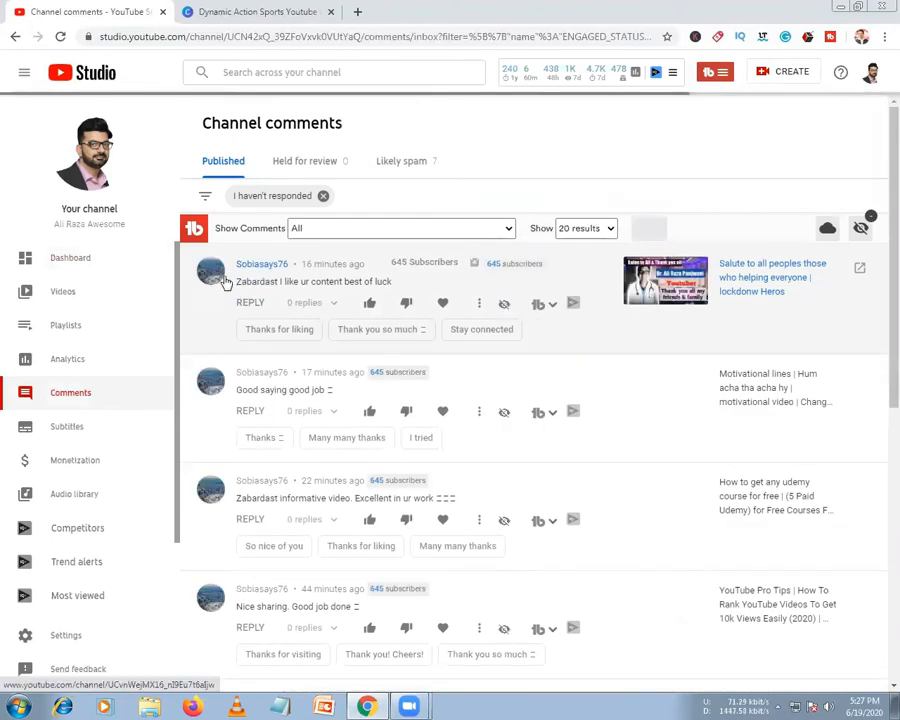
Like and heart the first comment, reply 'Thanks for liking', and post a quick thanks reply to the second
click(371, 303)
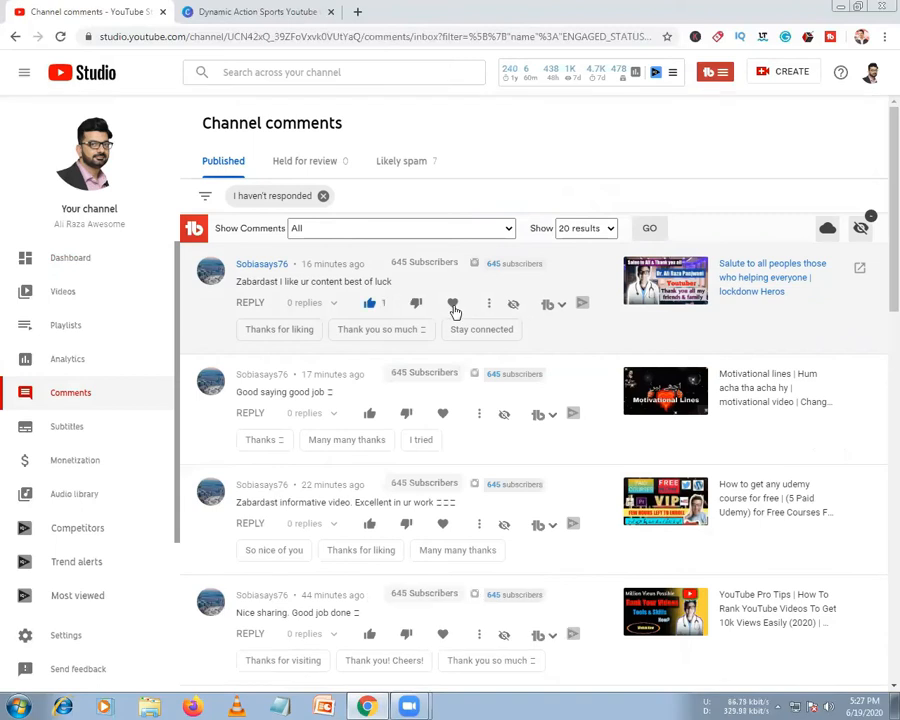
click(453, 304)
click(282, 329)
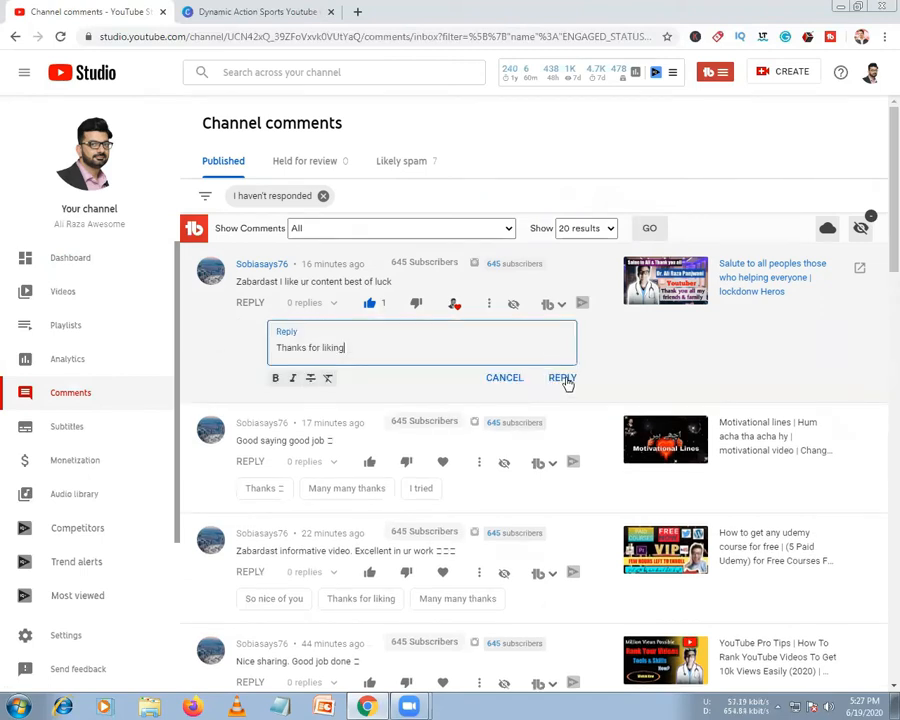
click(563, 379)
click(264, 482)
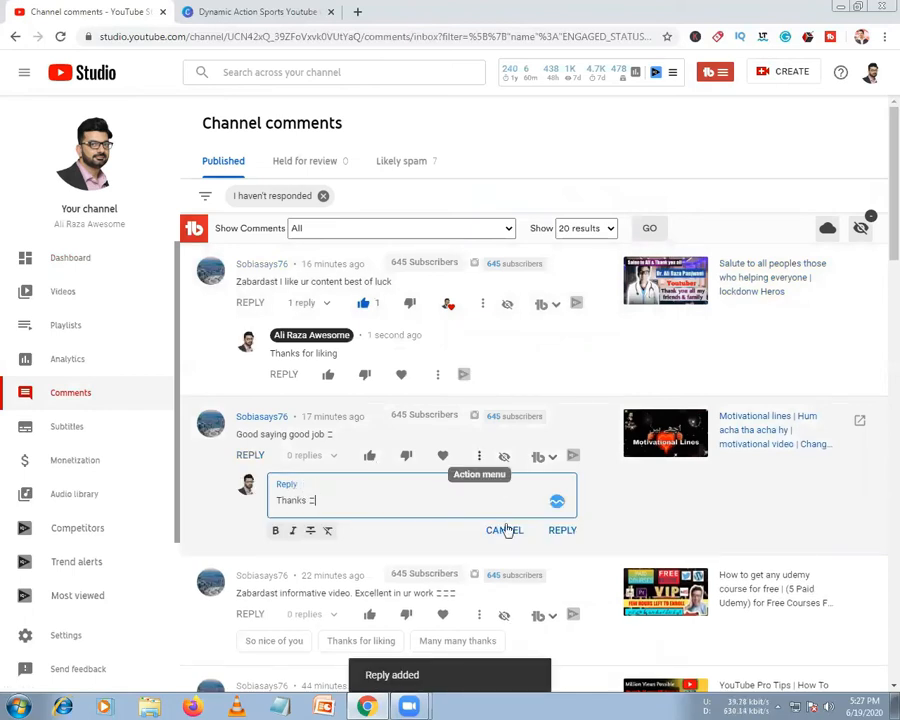
click(557, 530)
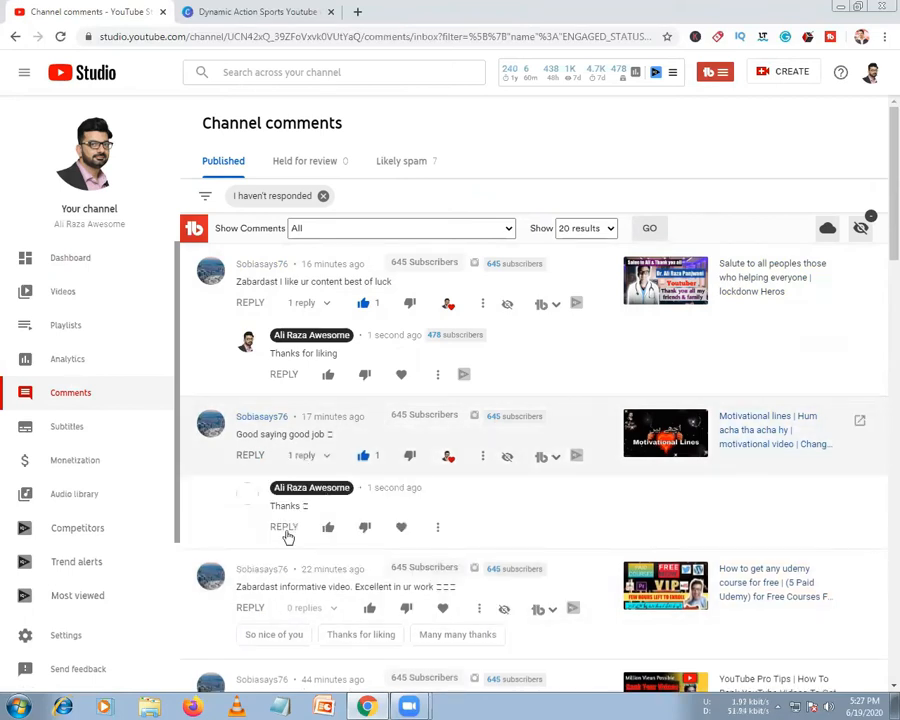
scroll(288, 537, down, 6)
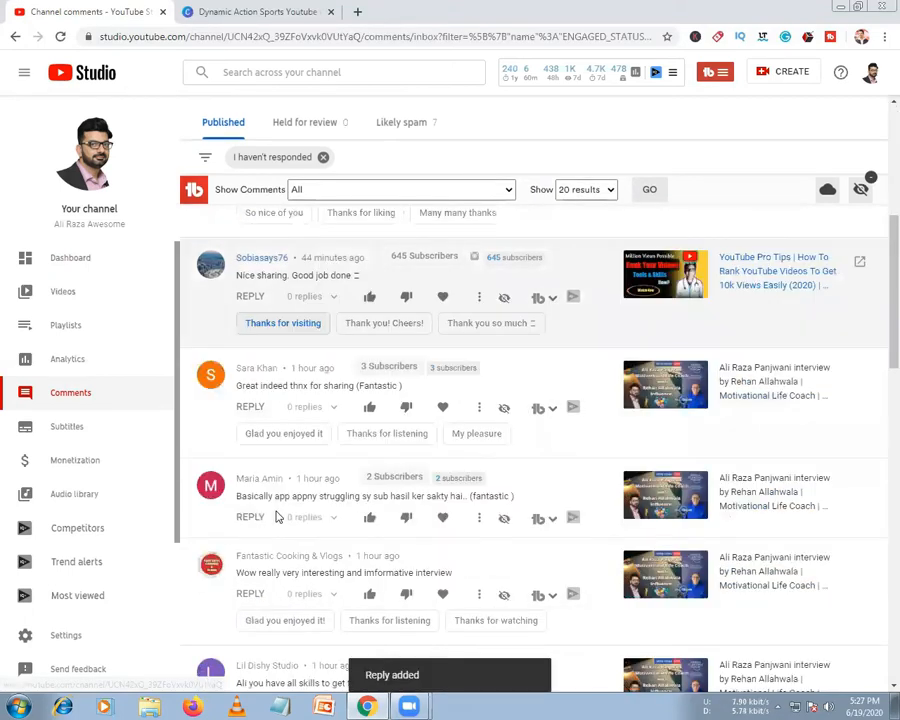
Reply 'Thanks for visiting' and 'Glad you enjoyed it', liking the Nice sharing and Great indeed comments
click(270, 323)
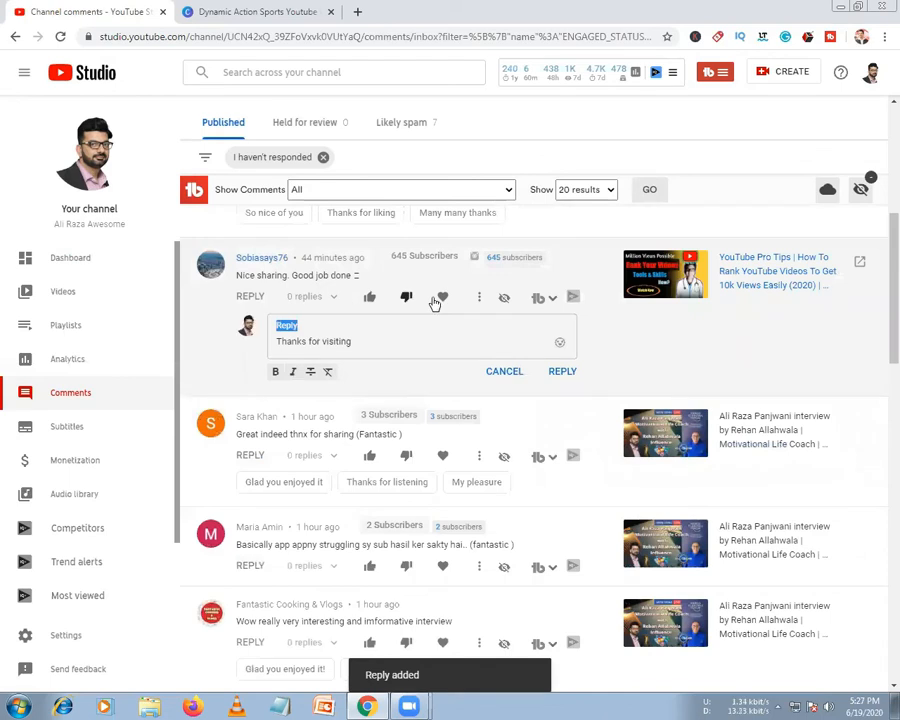
click(369, 297)
click(450, 297)
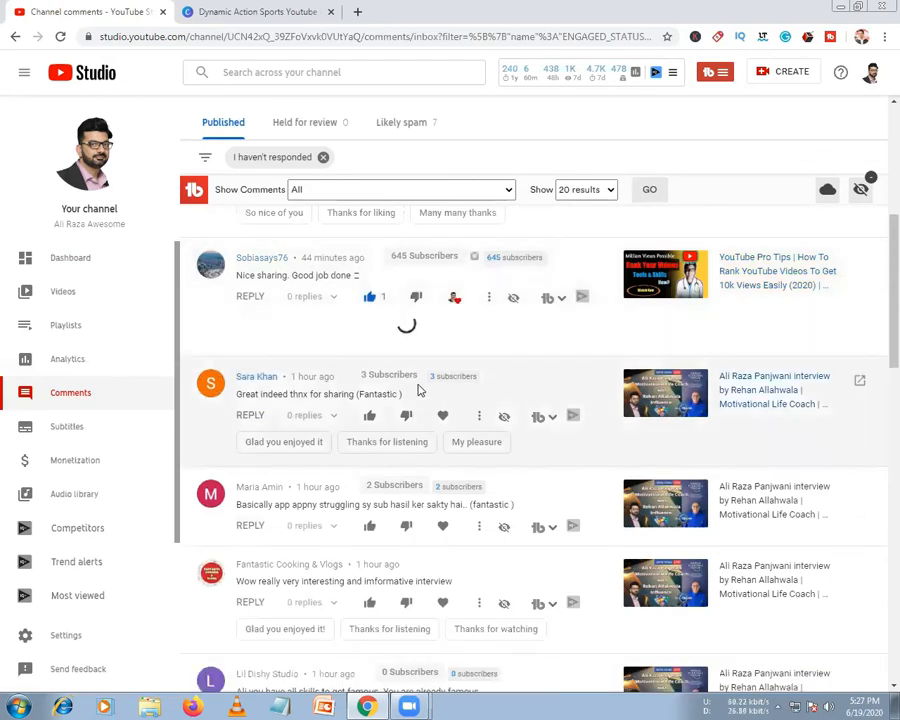
click(369, 451)
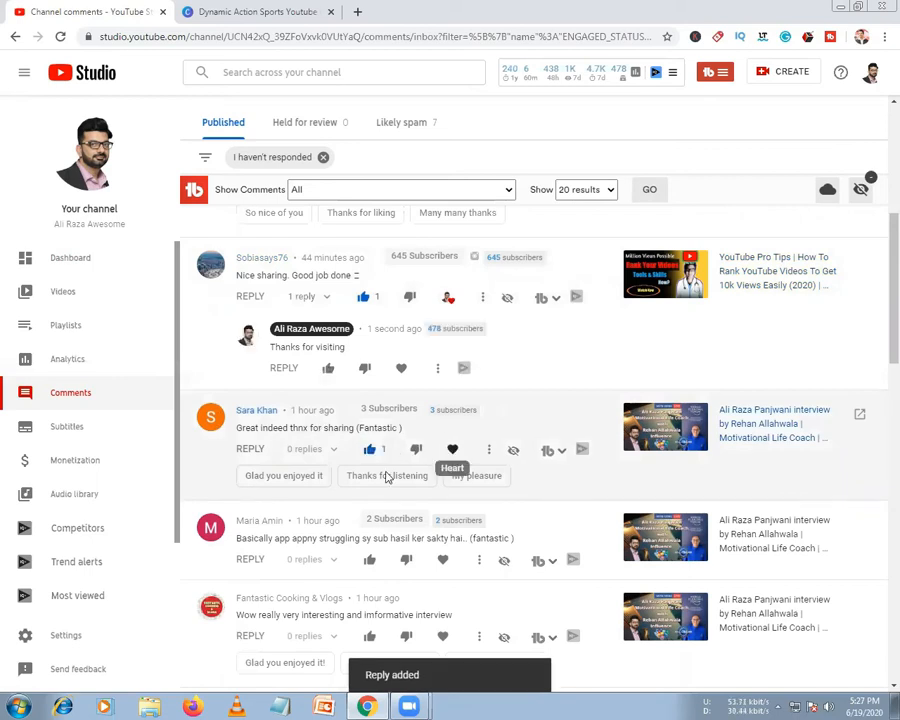
click(290, 476)
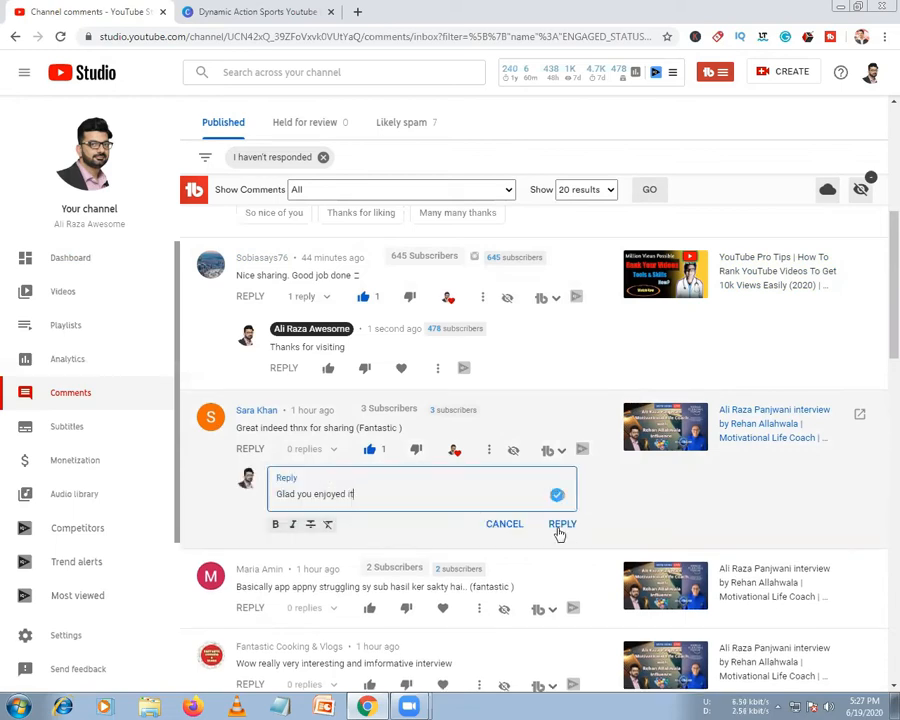
click(561, 524)
scroll(280, 485, down, 2)
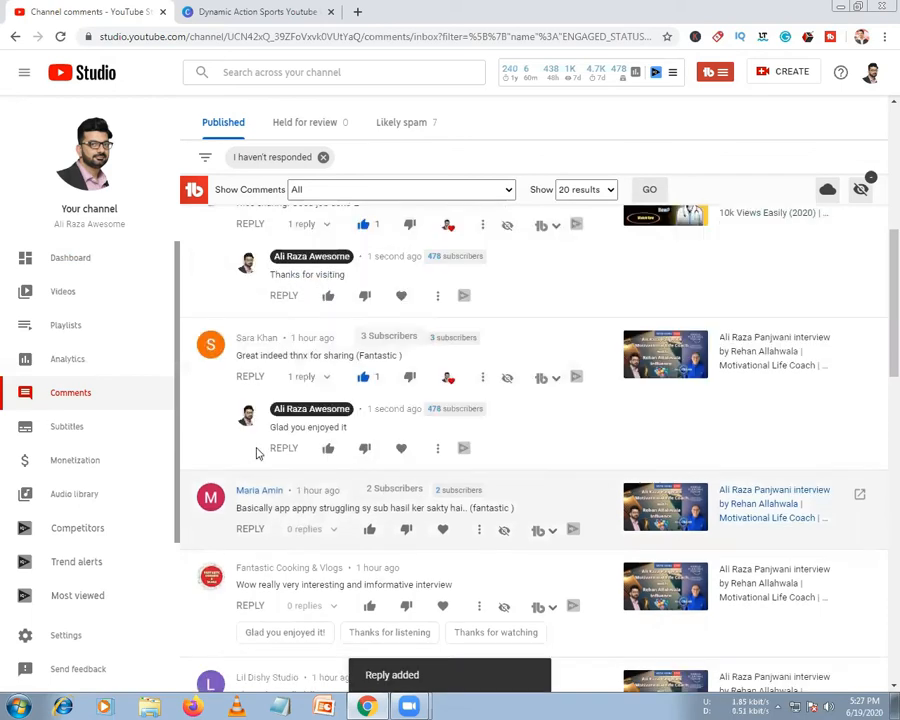
Like and heart the app-struggling comment and reply 'awesome :)'
click(368, 391)
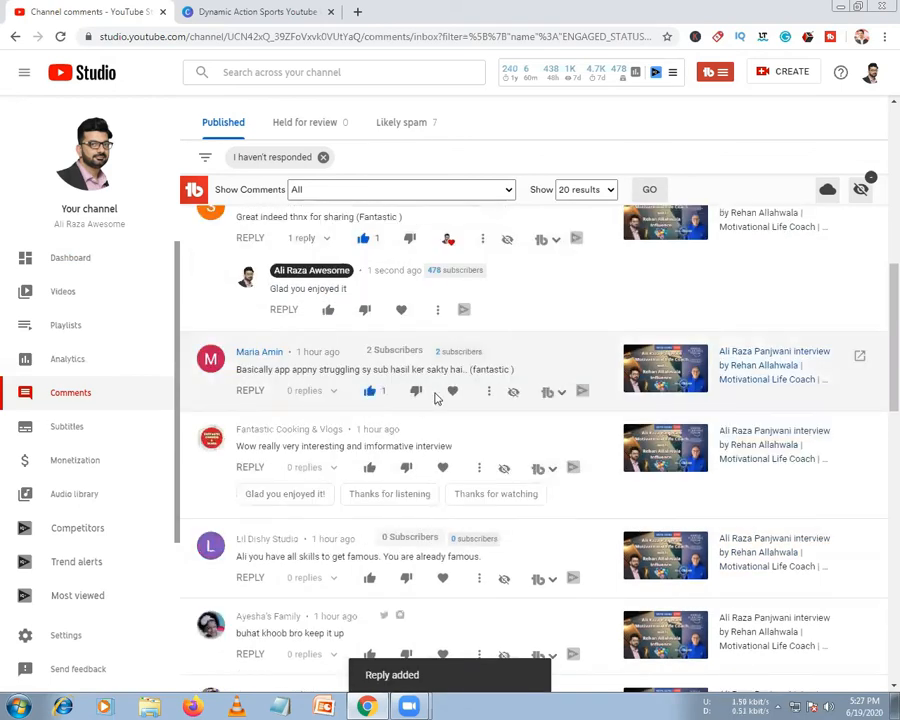
click(452, 391)
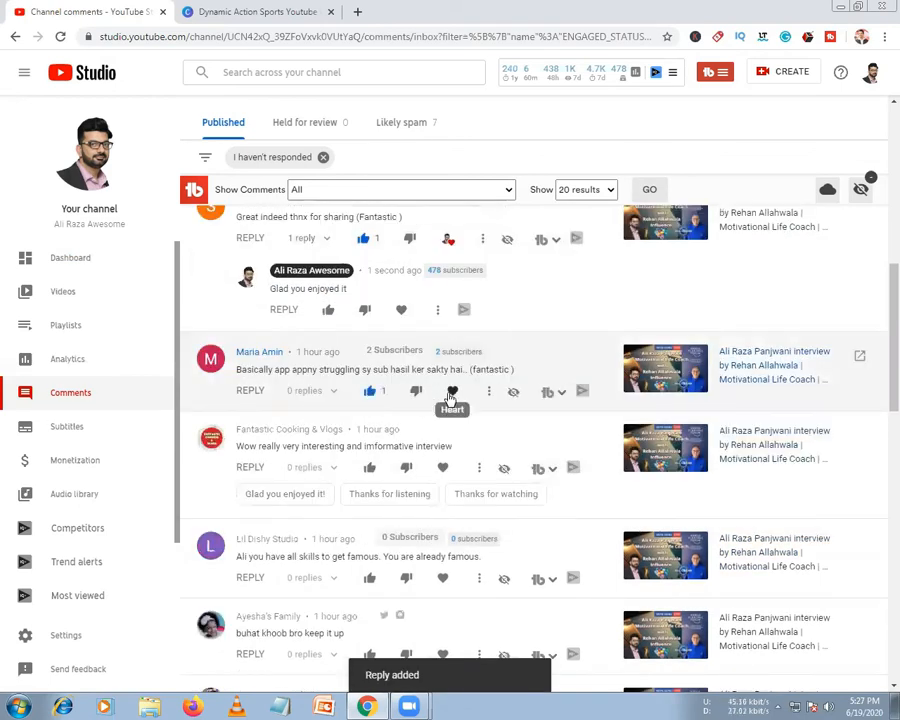
click(254, 392)
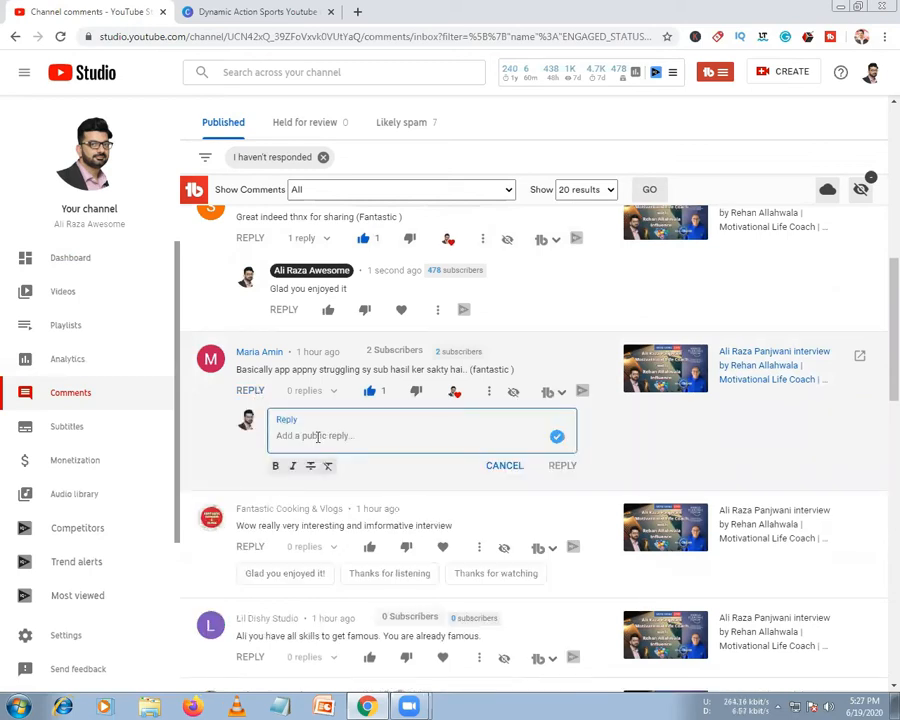
text(awesom)
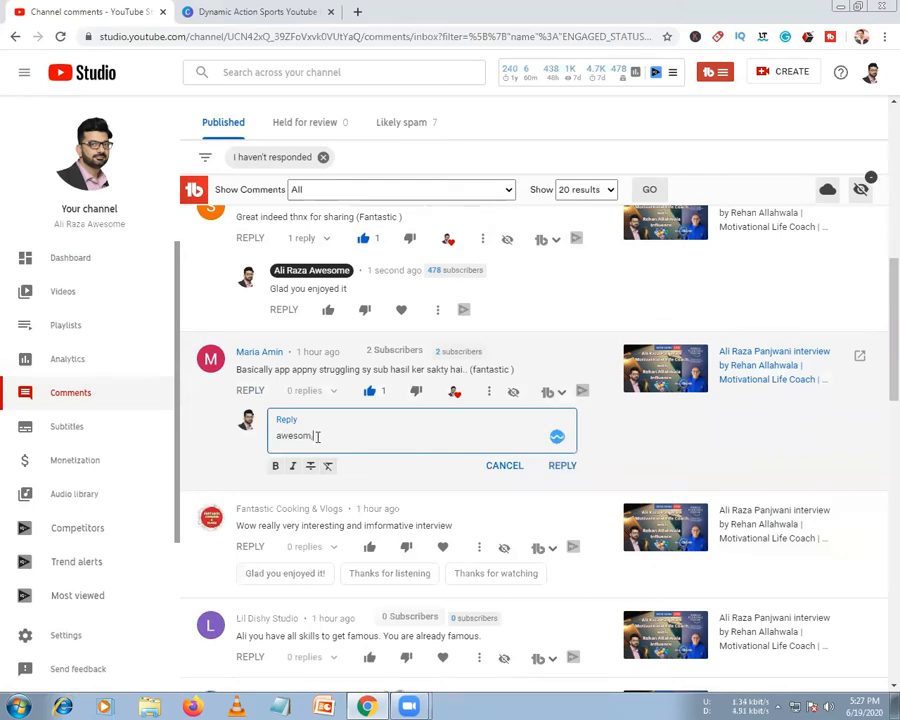
text(me)
drag(311, 437, 335, 437)
text(e :))
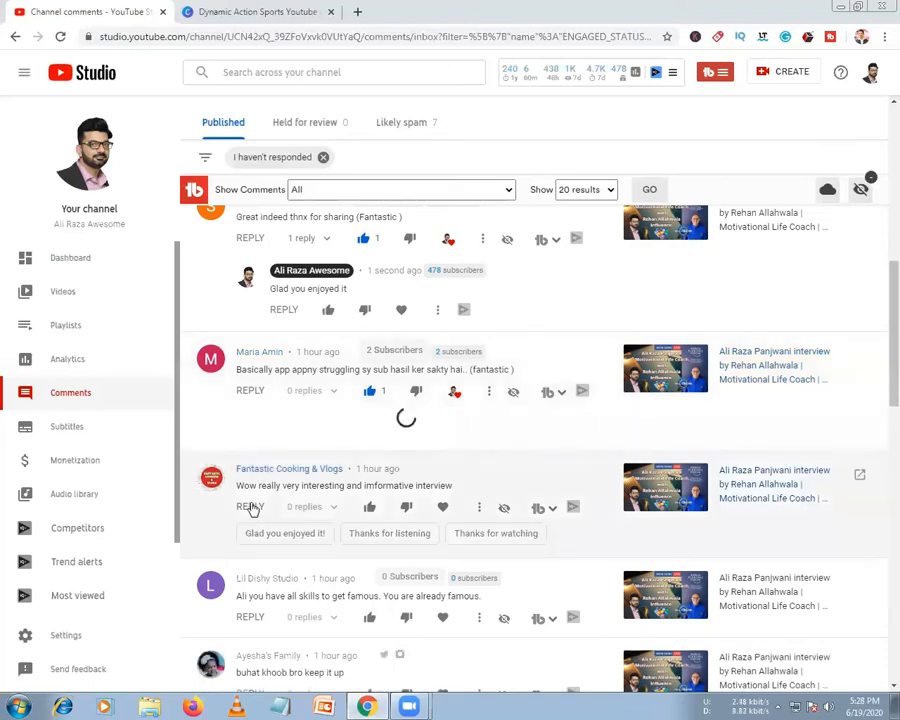
scroll(280, 512, down, 2)
Reply 'Glad you enjoyed it!' to the informative-interview comment
scroll(294, 400, down, 1)
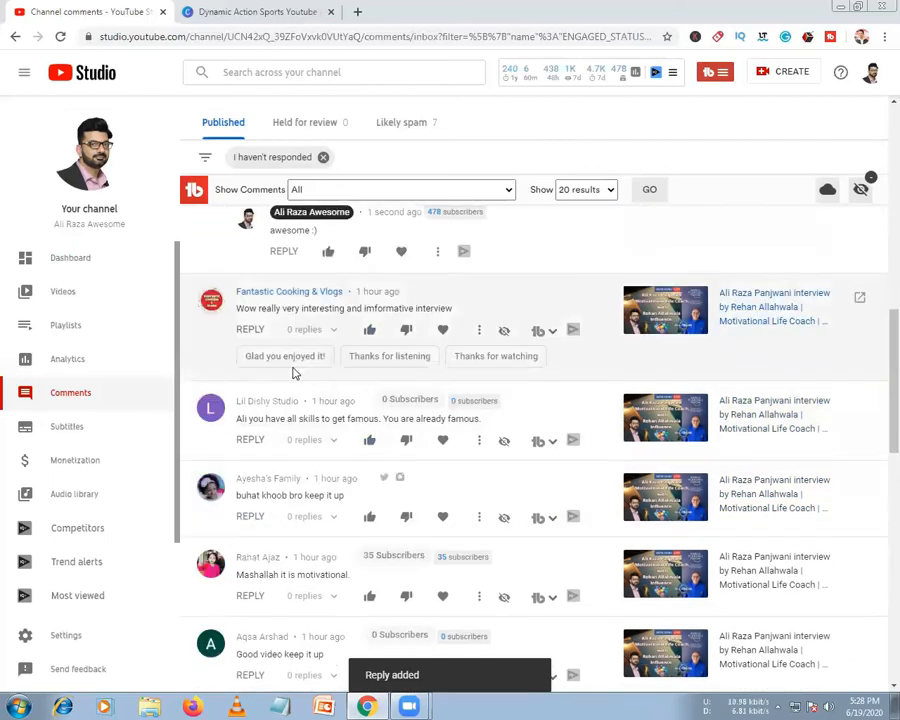
click(285, 356)
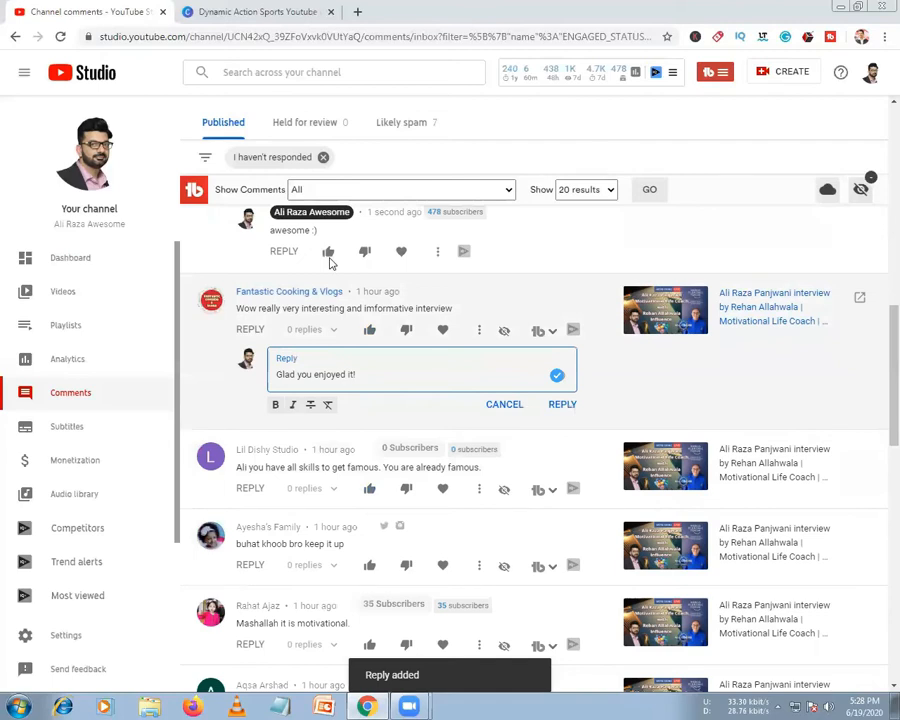
click(441, 331)
Like and heart the 'buhat khoob bro keep it up' comment
scroll(378, 494, down, 1)
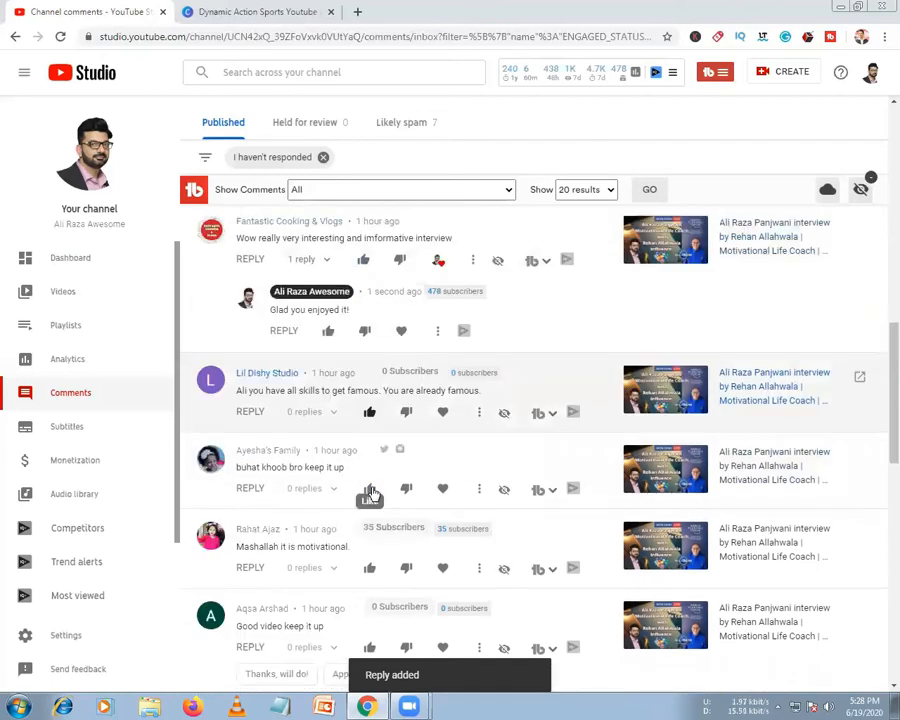
click(443, 489)
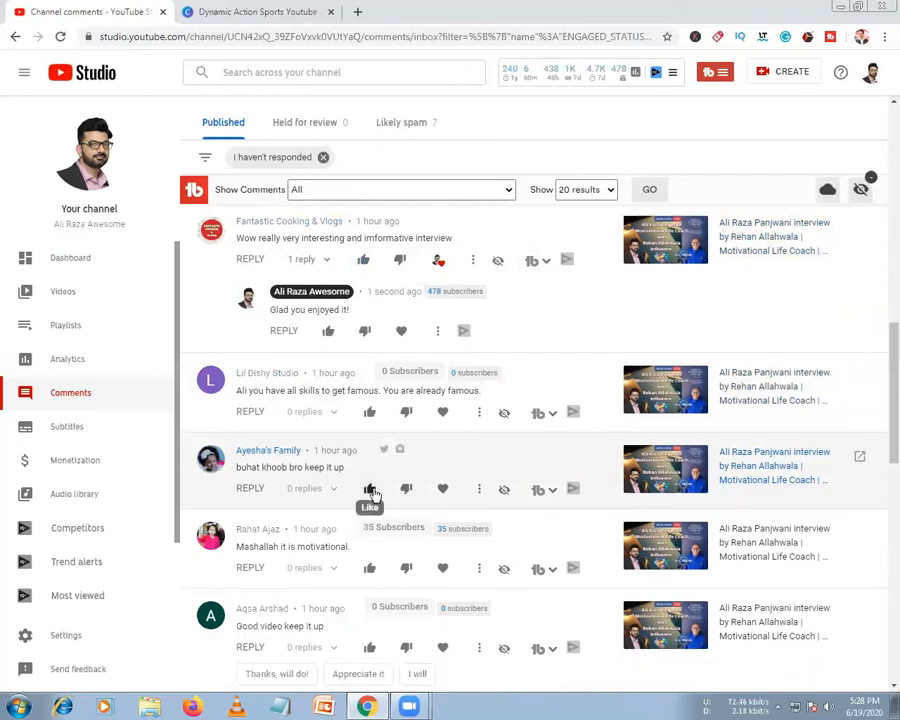
click(370, 490)
click(450, 487)
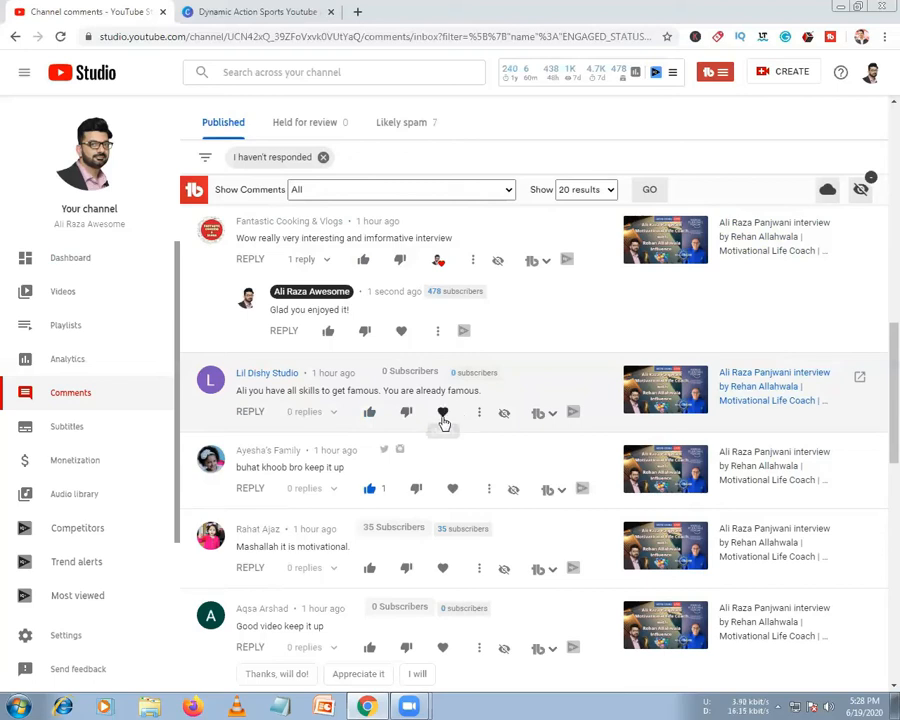
Like and heart the 'already famous' comment and reply 'Thanks all awesome its my pleasure :)'
click(368, 414)
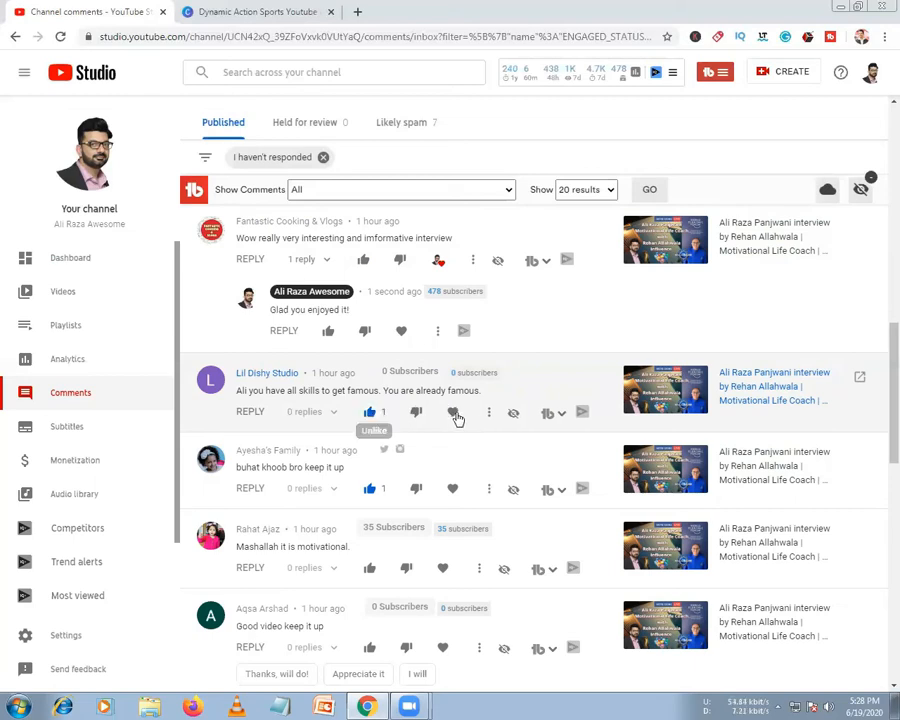
click(454, 414)
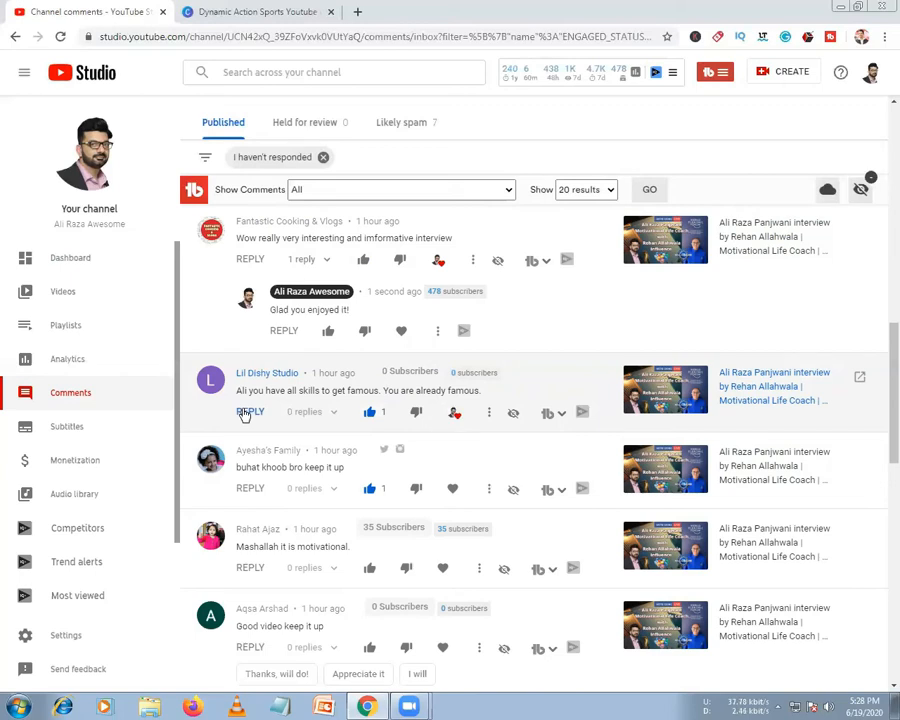
click(249, 412)
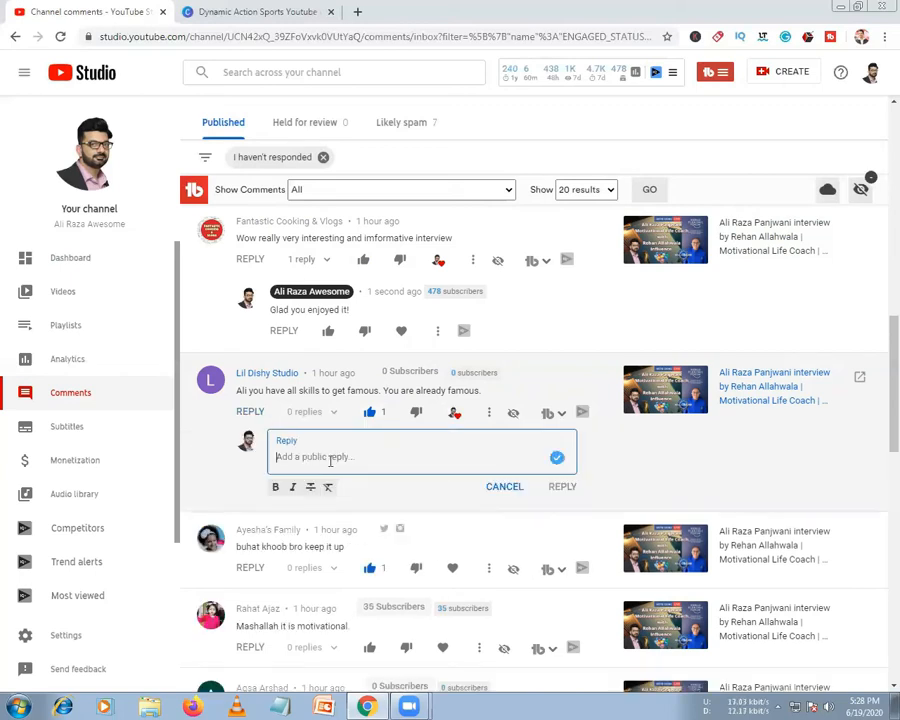
text(Thanks all awesome its my ples)
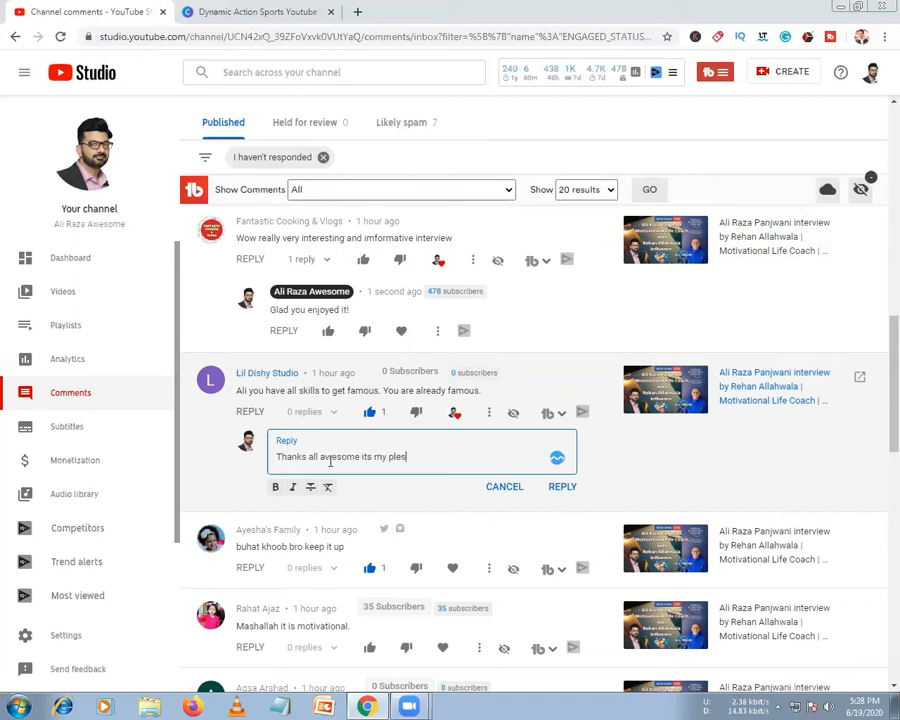
key(BackSpace)
text(asure :))
key(BackSpace)
text(0)
key(BackSpace)
key(BackSpace)
text(:))
Scroll through the remaining comments, then open the Likely spam tab
scroll(460, 545, down, 4)
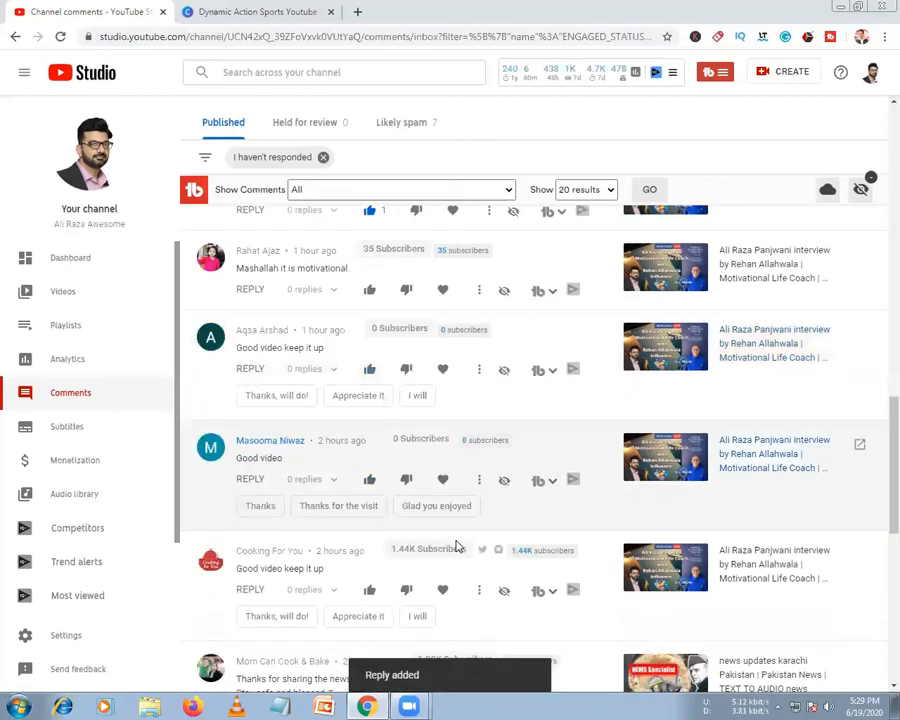
scroll(456, 545, down, 4)
scroll(286, 276, down, 1)
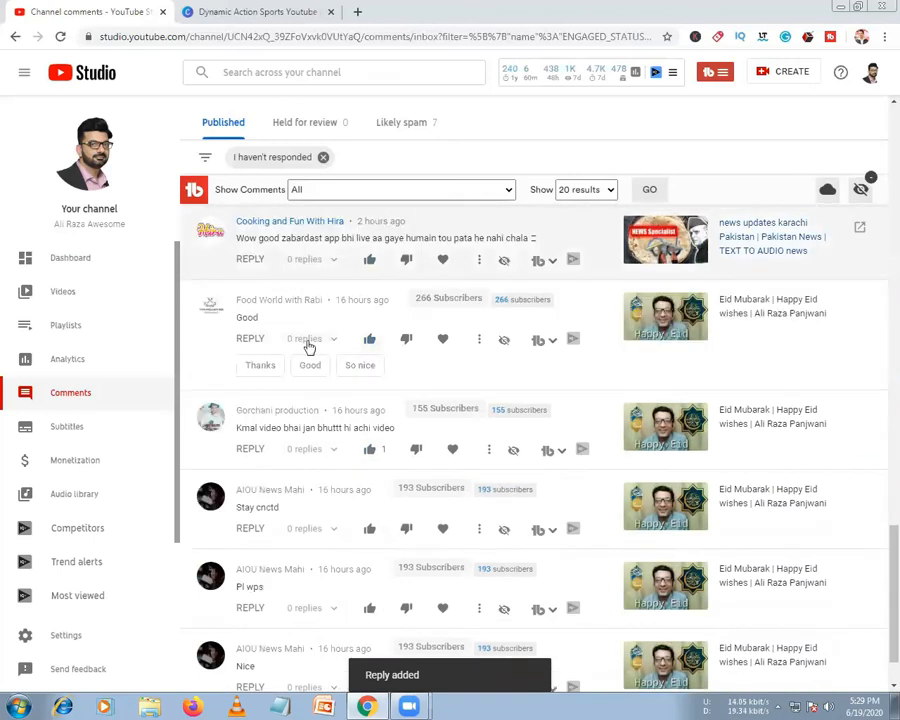
scroll(306, 340, up, 1)
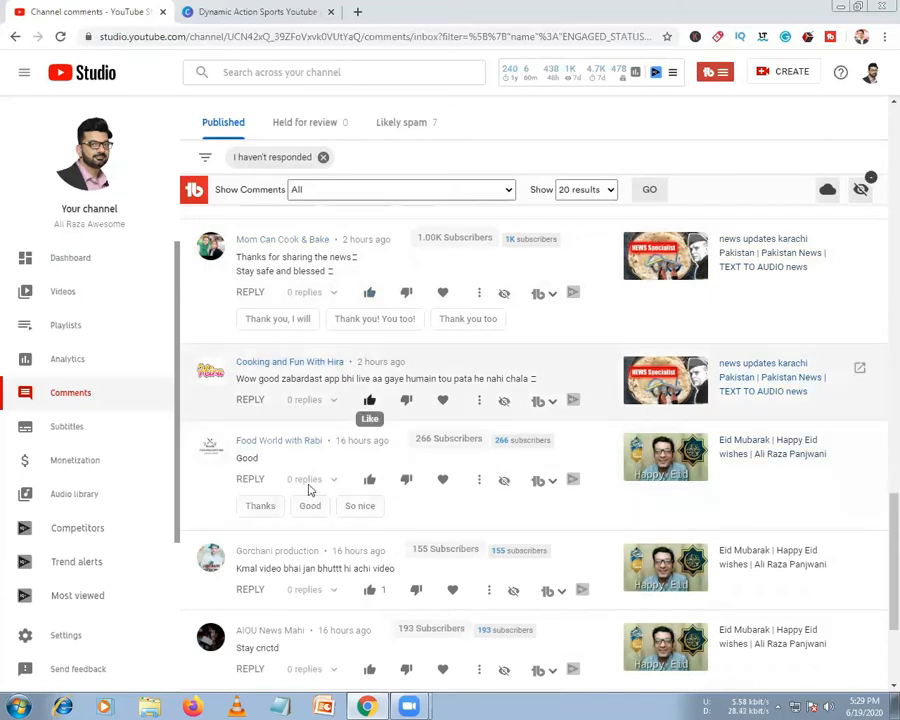
scroll(310, 490, down, 3)
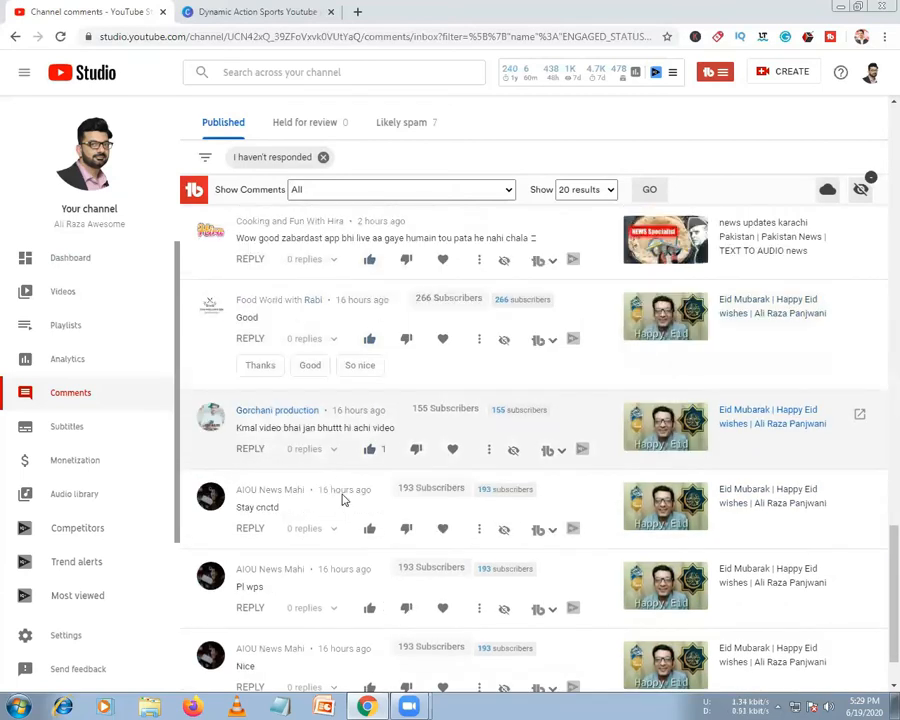
scroll(342, 500, down, 1)
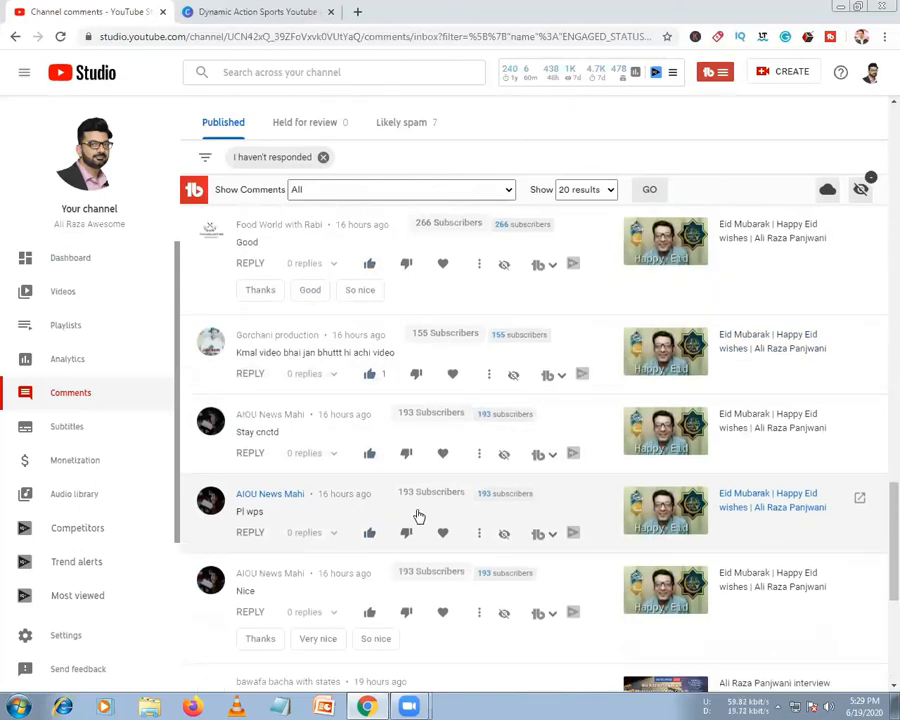
scroll(418, 516, down, 4)
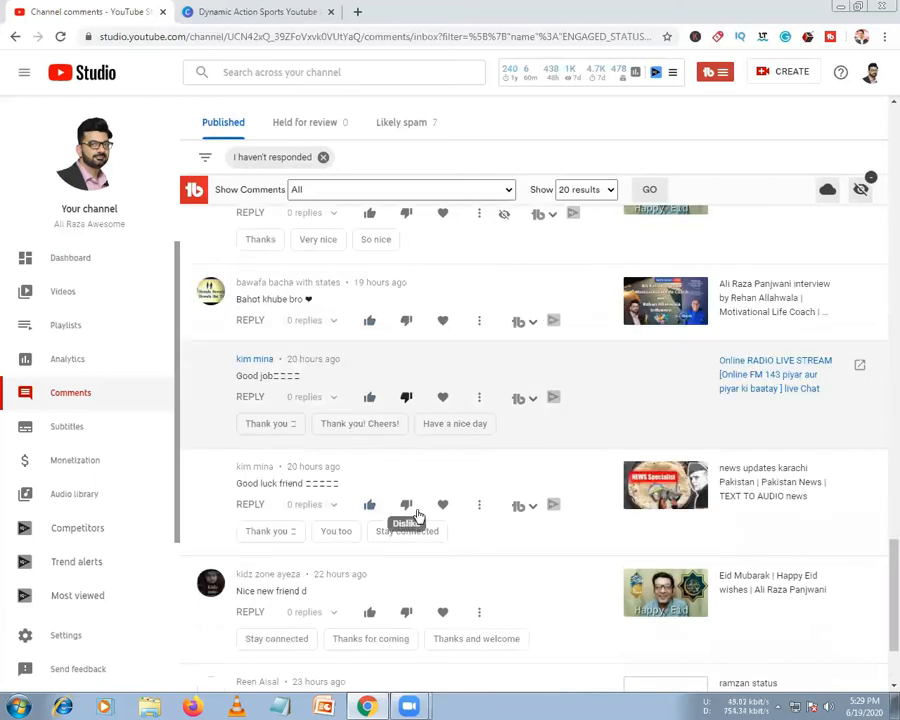
scroll(418, 516, down, 1)
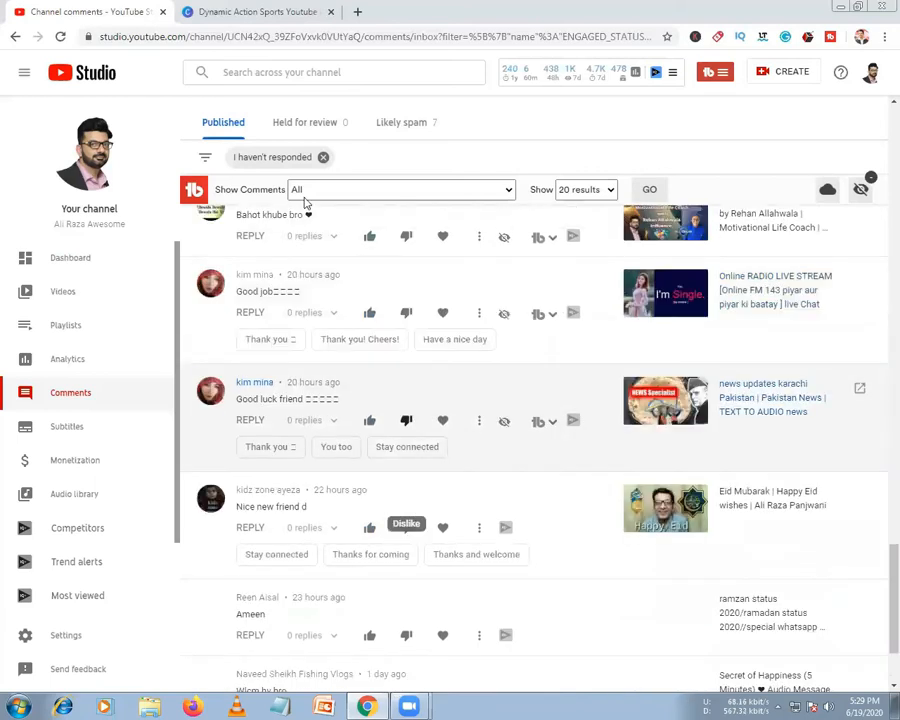
scroll(360, 170, down, 1)
click(408, 127)
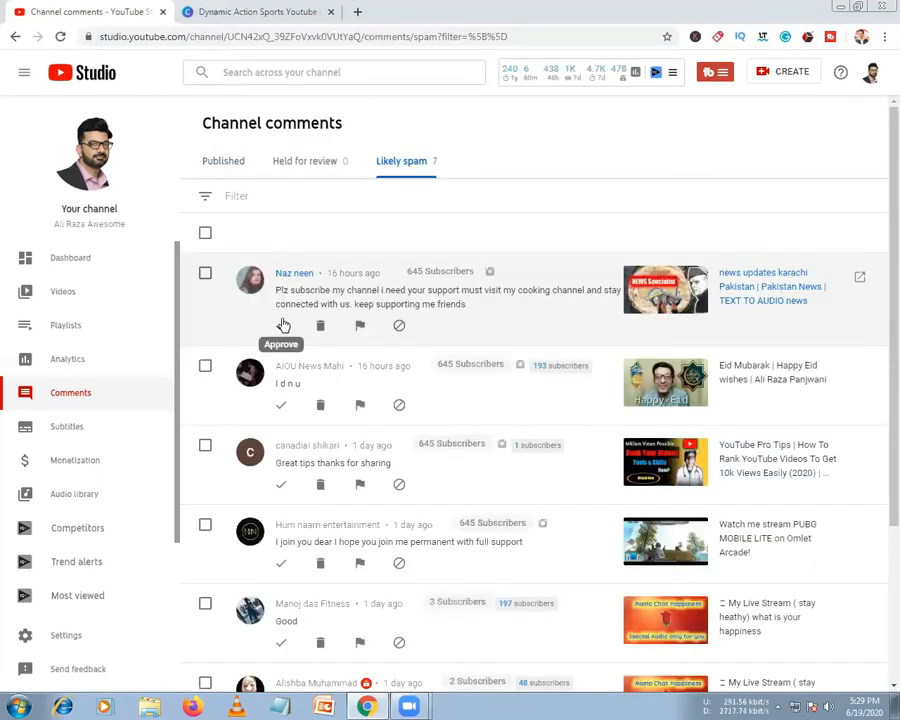
Approve all four flagged comments, then confirm Held for review and Likely spam are empty
click(282, 325)
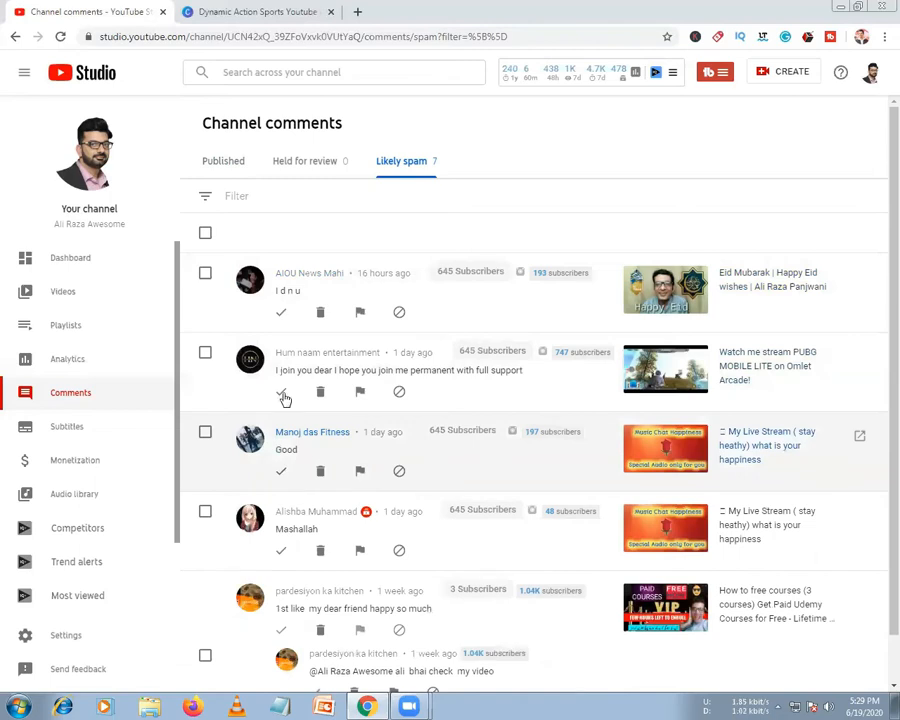
click(282, 393)
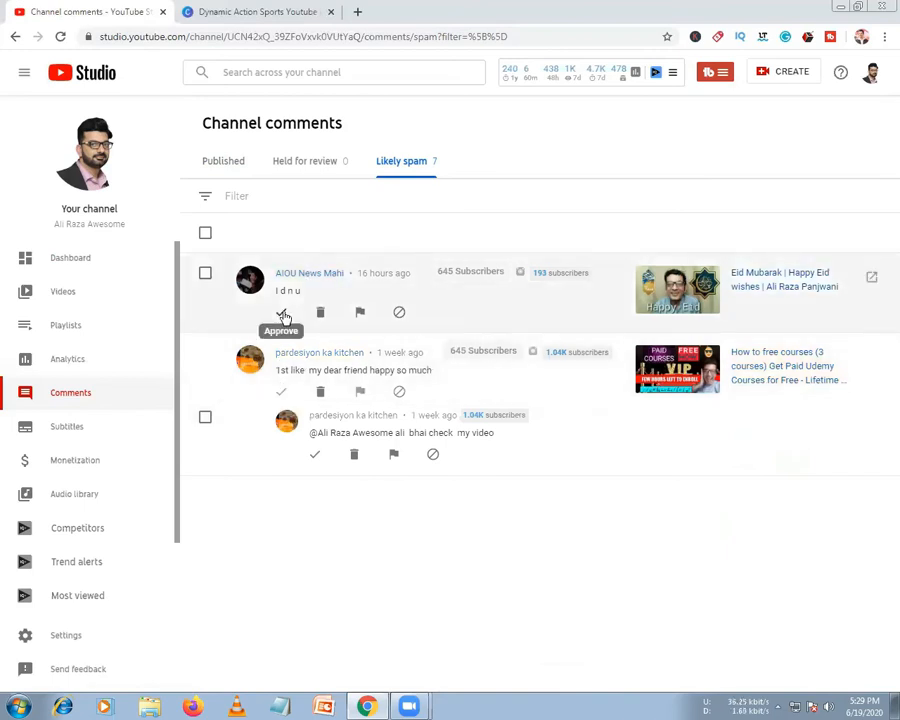
click(284, 314)
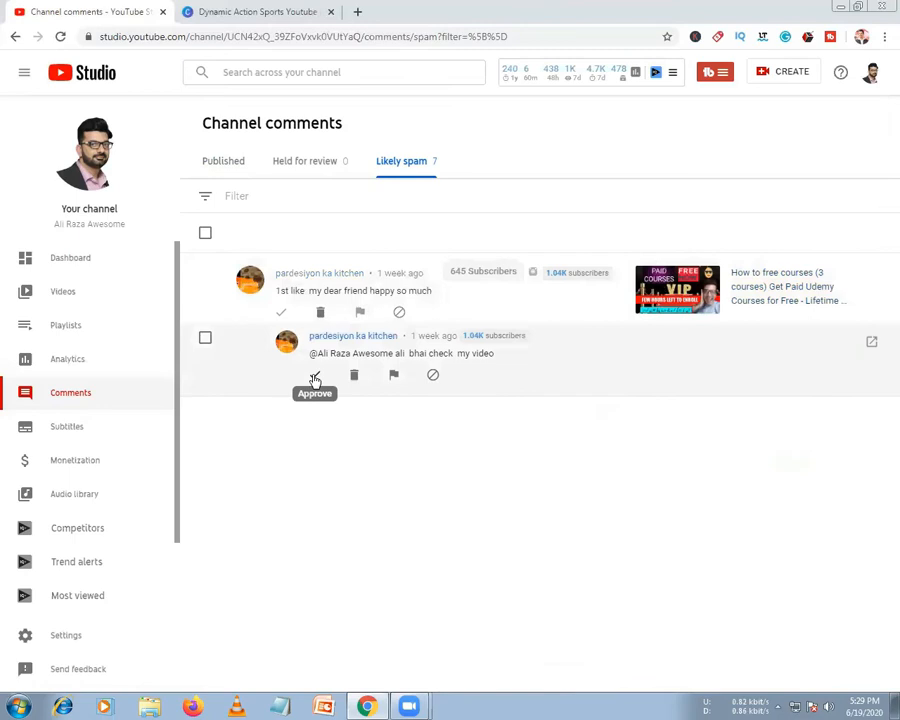
click(315, 379)
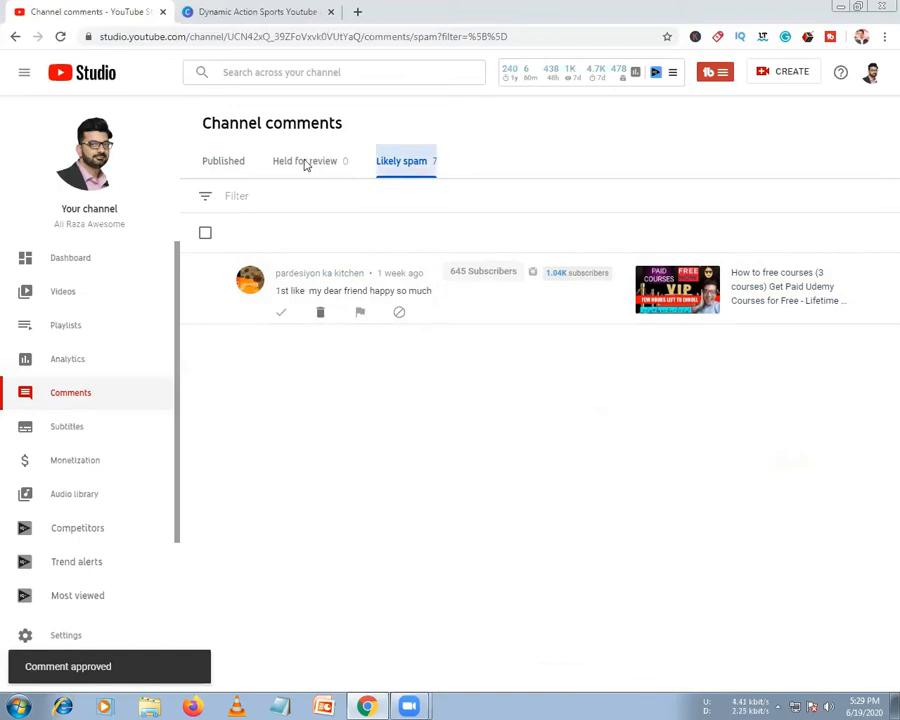
click(305, 163)
click(410, 163)
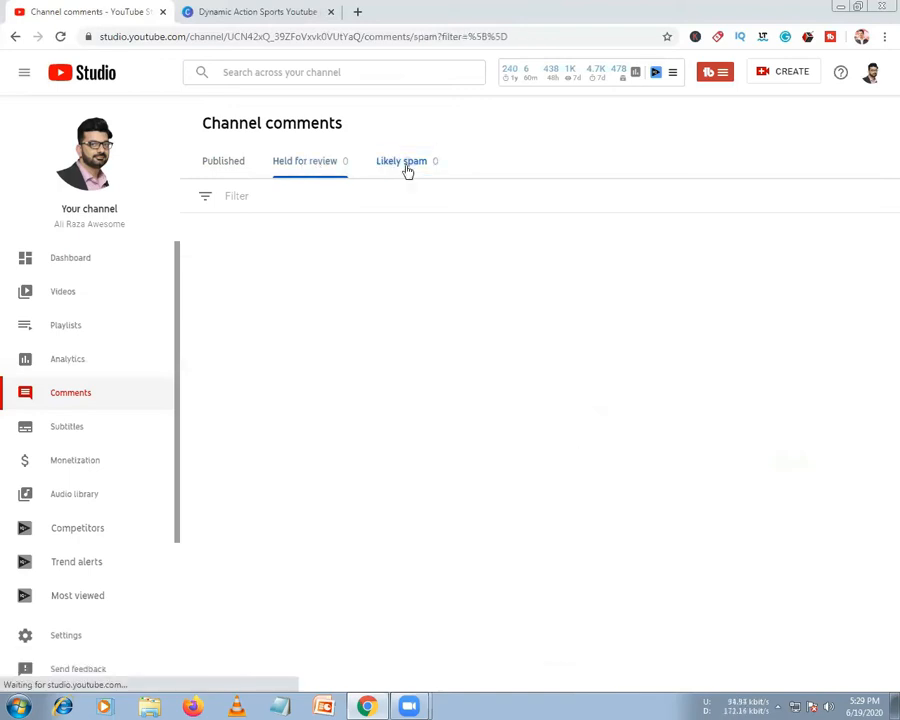
Back in Published comments, post a 'Glad you enjoyed' reply to the 'Good video' comment
click(217, 167)
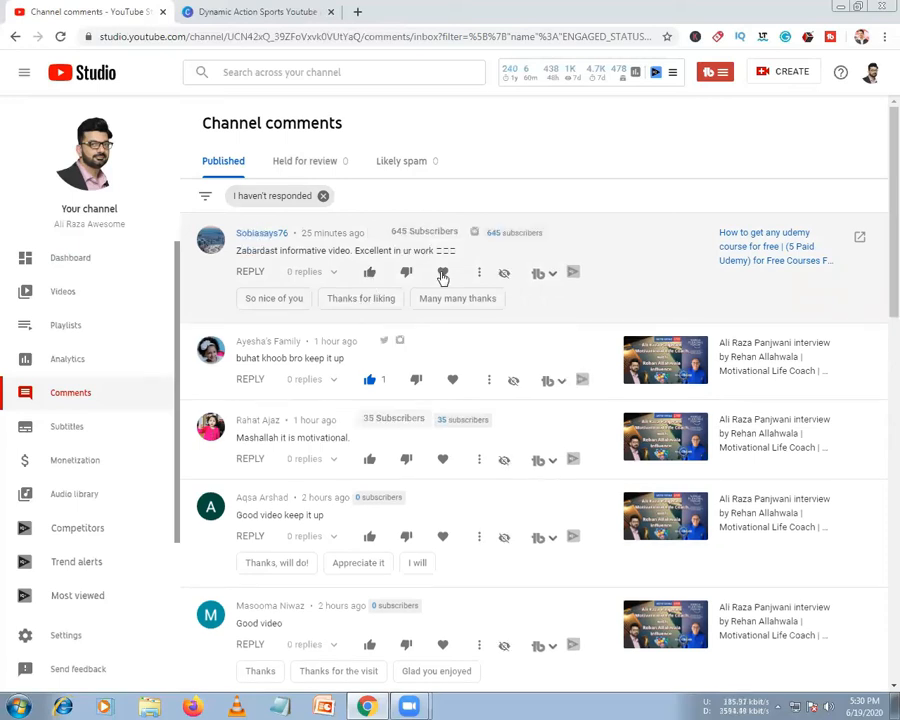
scroll(453, 305, down, 5)
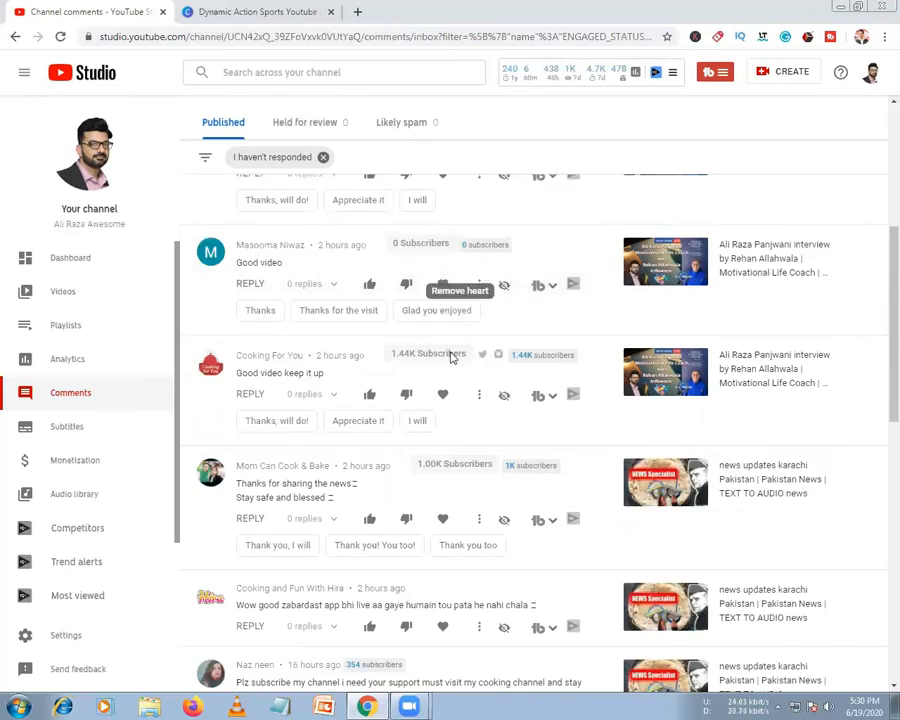
click(426, 318)
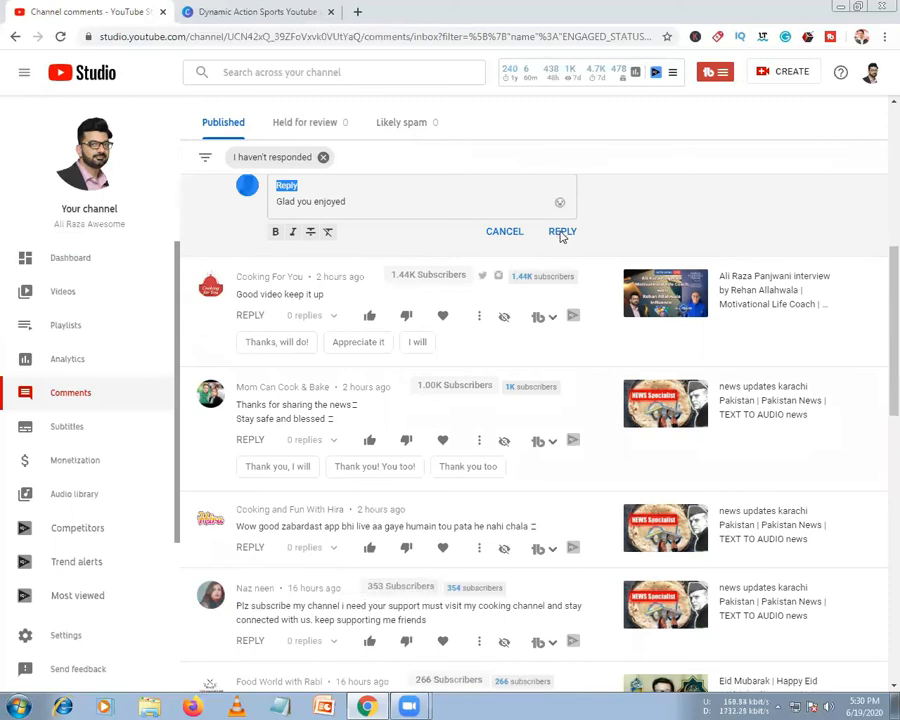
click(561, 233)
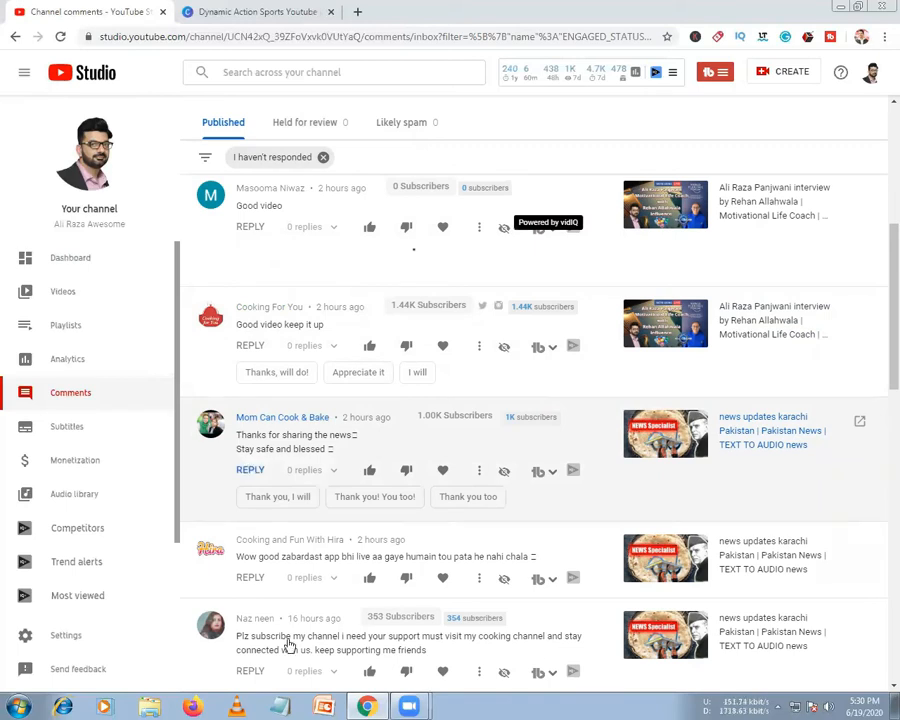
Like the 'Plz subscribe my channel' comment and start a reply to it
scroll(289, 586, down, 3)
scroll(320, 340, down, 3)
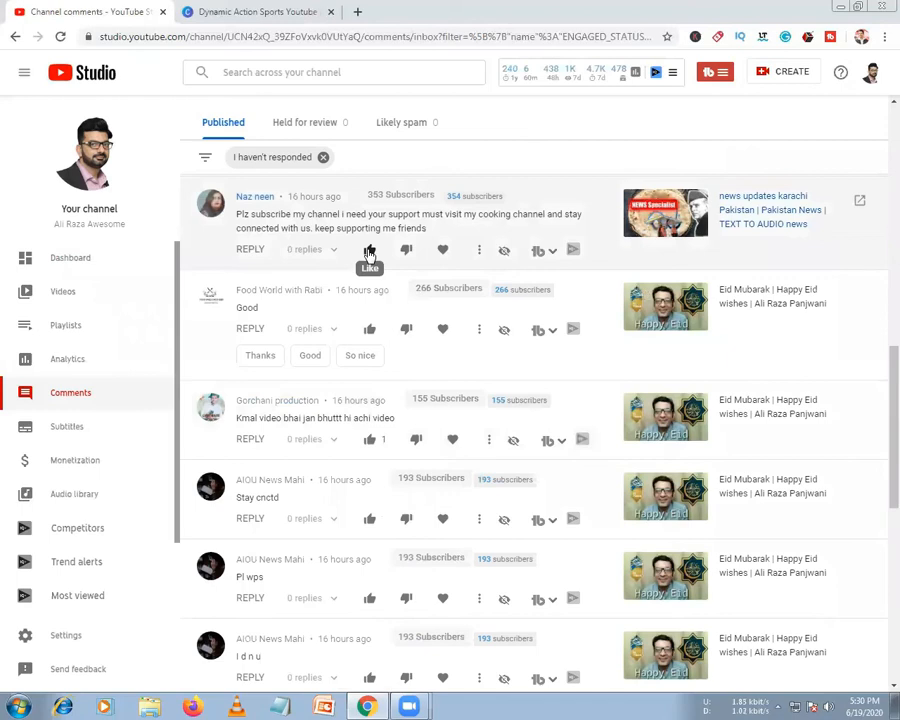
click(369, 251)
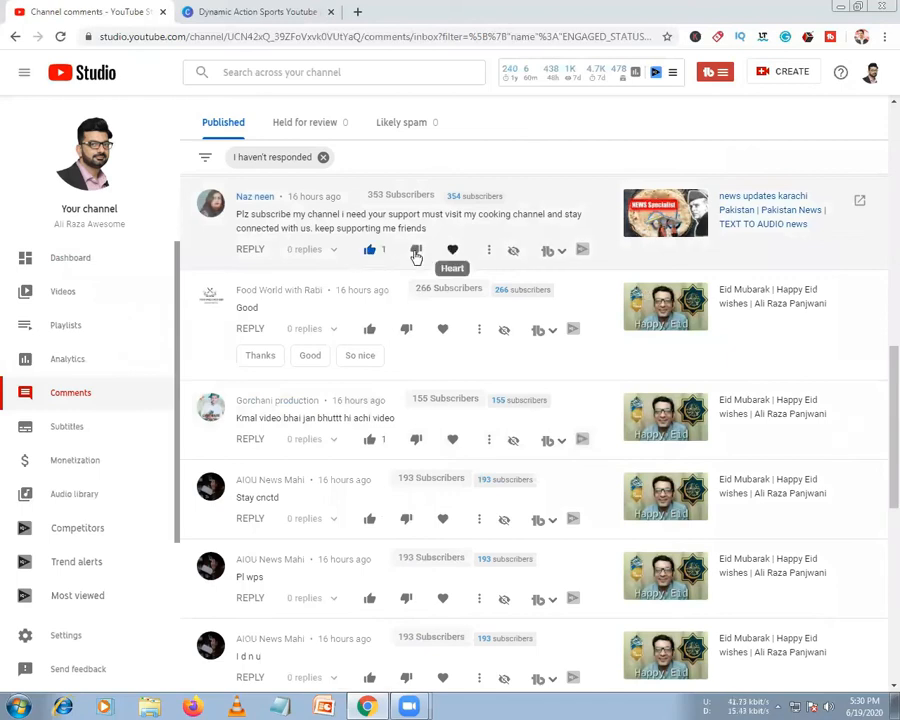
click(251, 251)
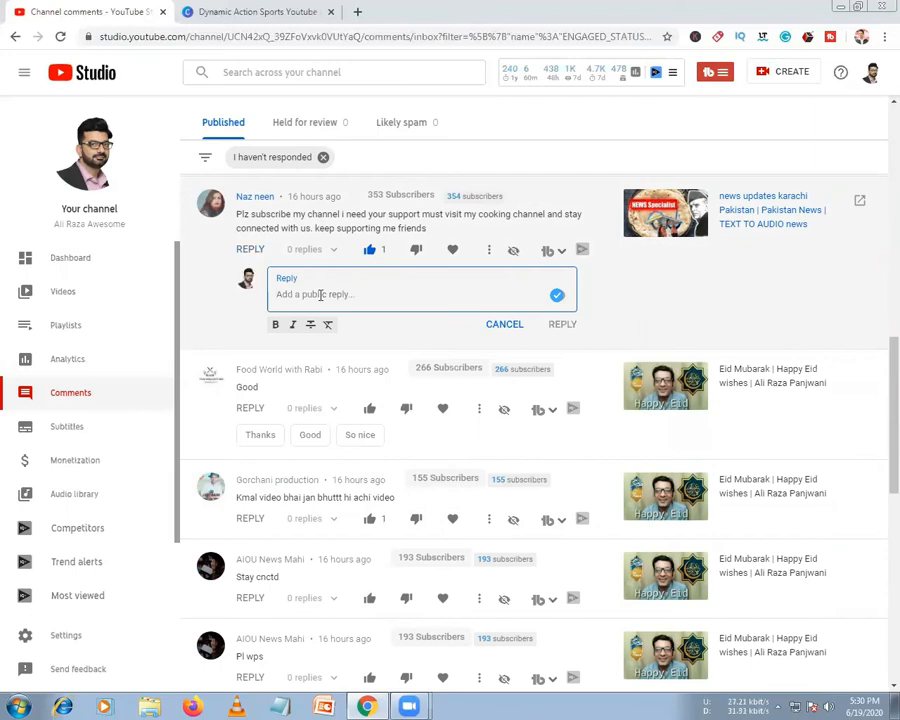
Post the reply 'Thanks hai jee jo karno wo support acha :)', then go to channel Settings
text(Thanks hai jee)
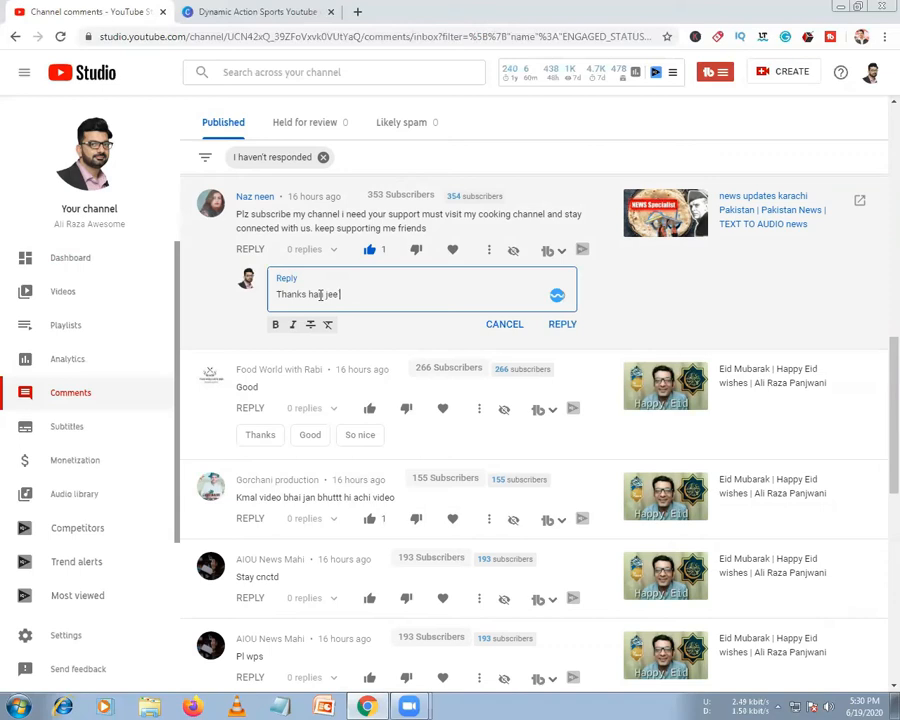
text( jo karno wo support acha)
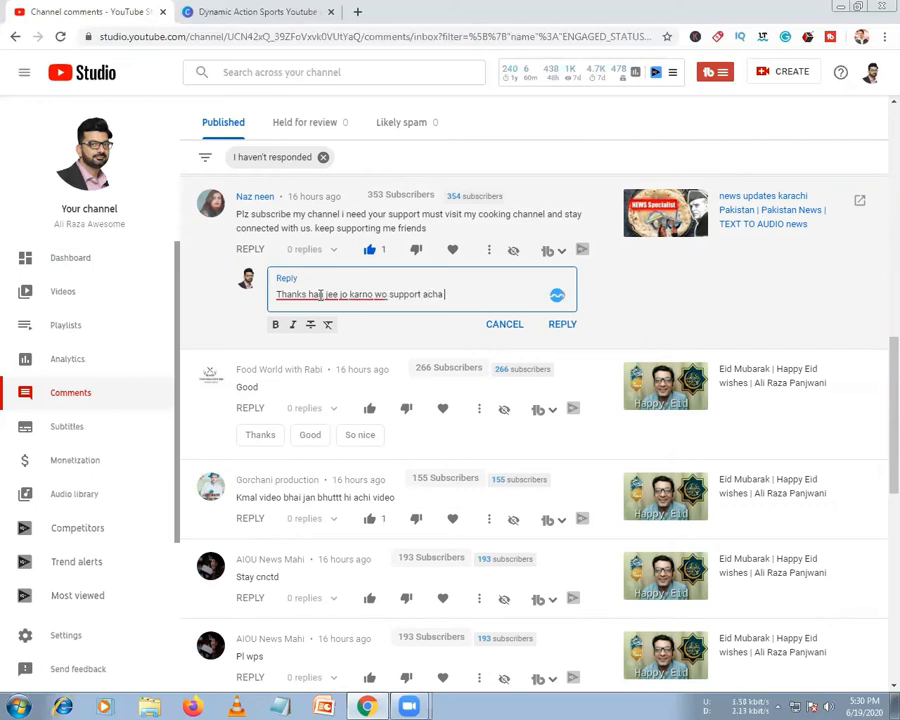
text( :))
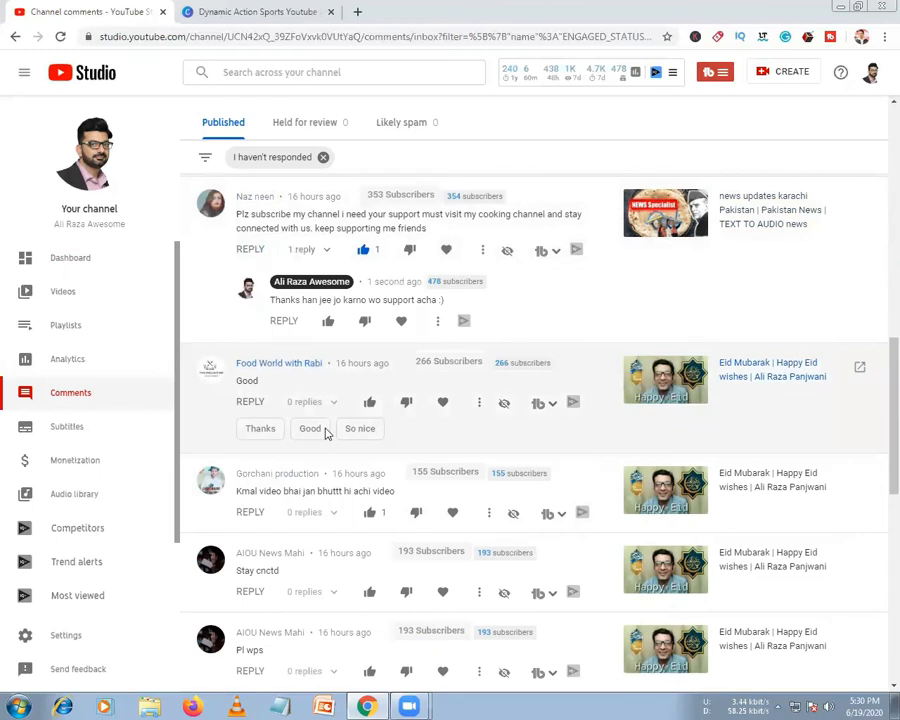
scroll(325, 432, down, 4)
scroll(326, 430, down, 3)
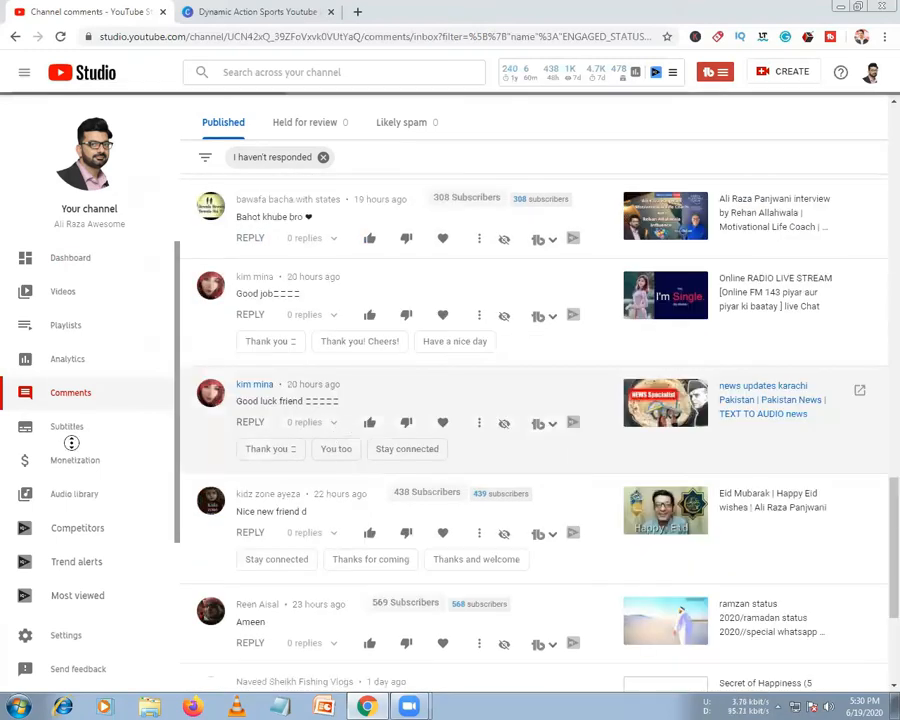
scroll(71, 443, down, 1)
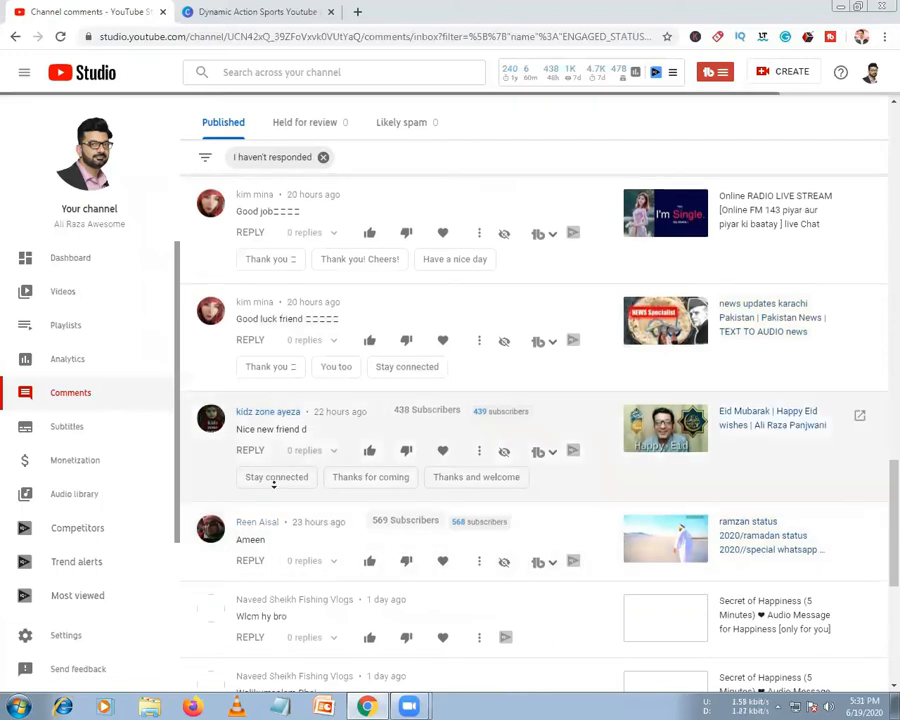
scroll(273, 483, down, 3)
scroll(888, 496, down, 9)
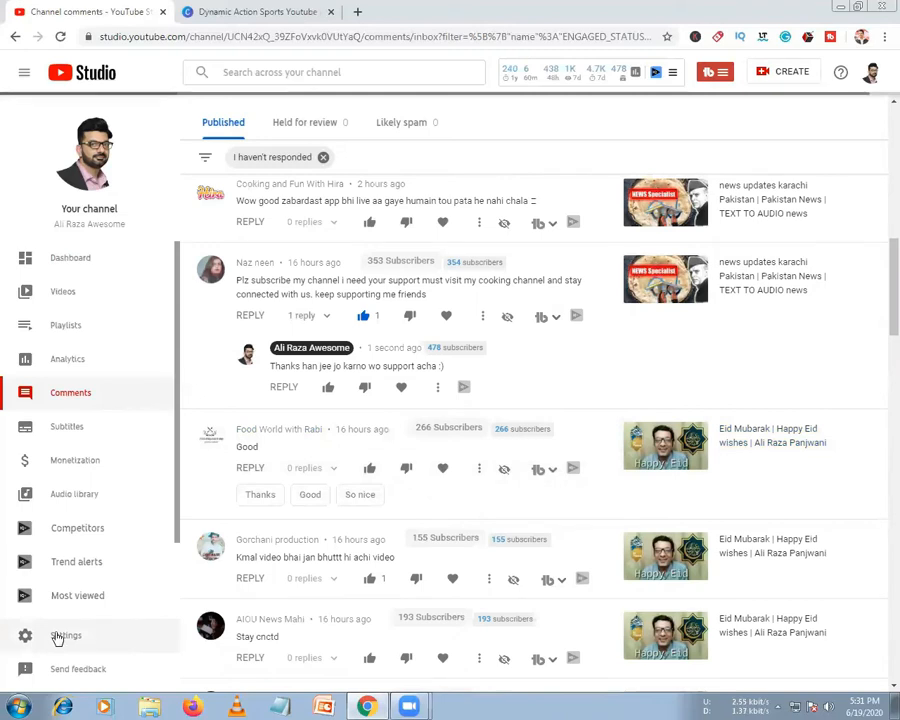
click(62, 636)
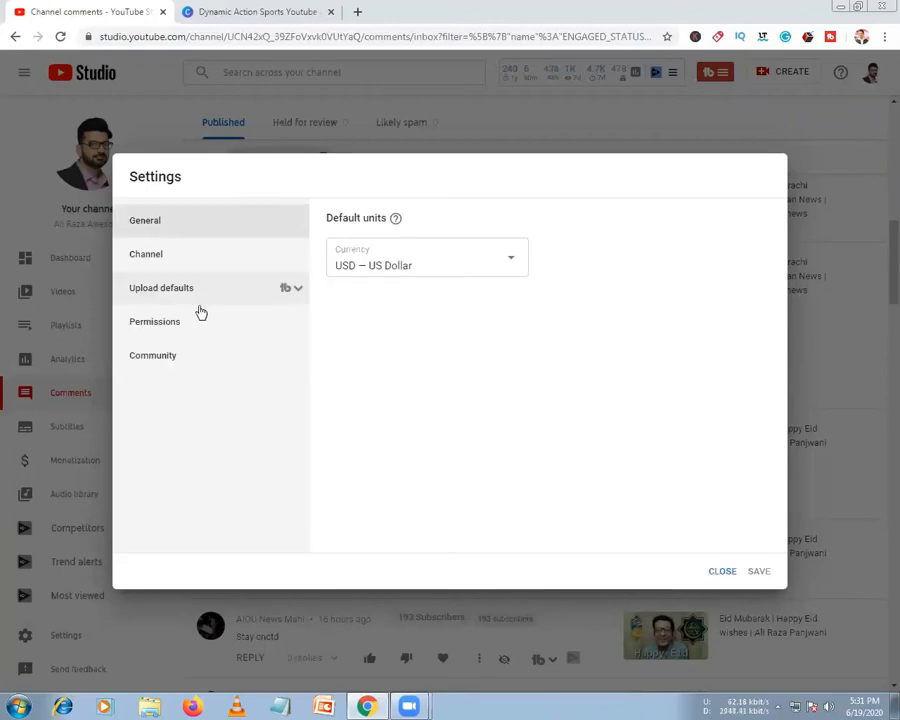
Show the Channel section's Basic info, glance at Advanced settings, and focus the Keywords box
click(161, 267)
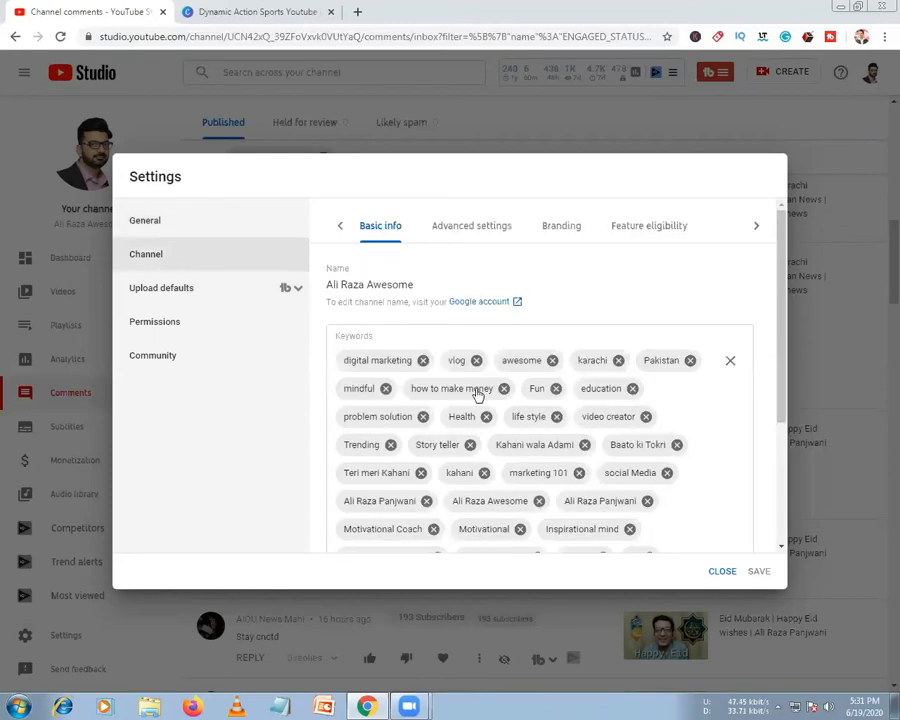
click(443, 229)
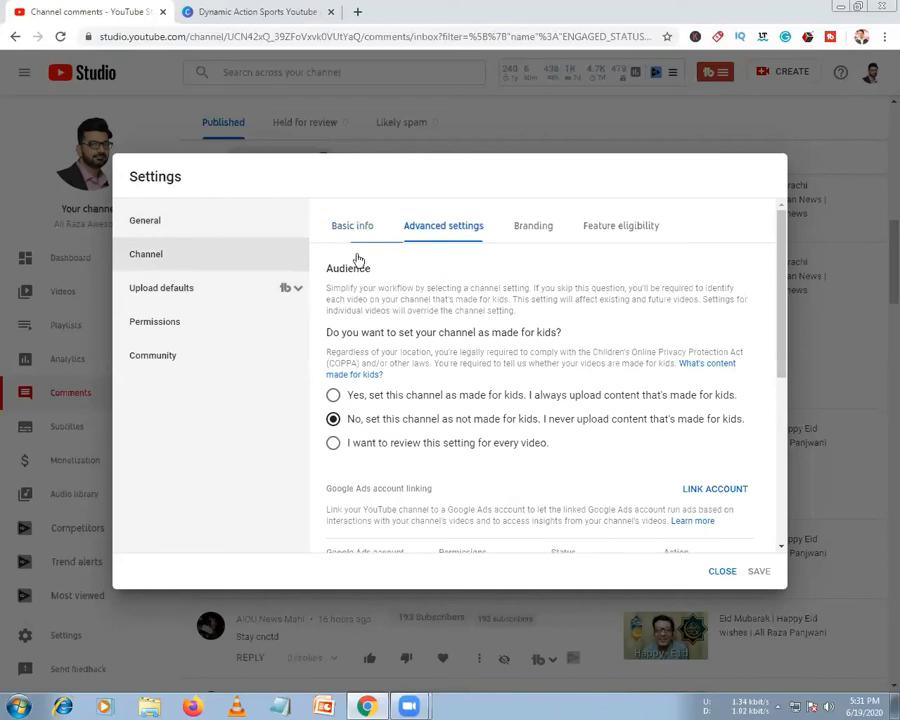
click(352, 226)
scroll(470, 418, down, 1)
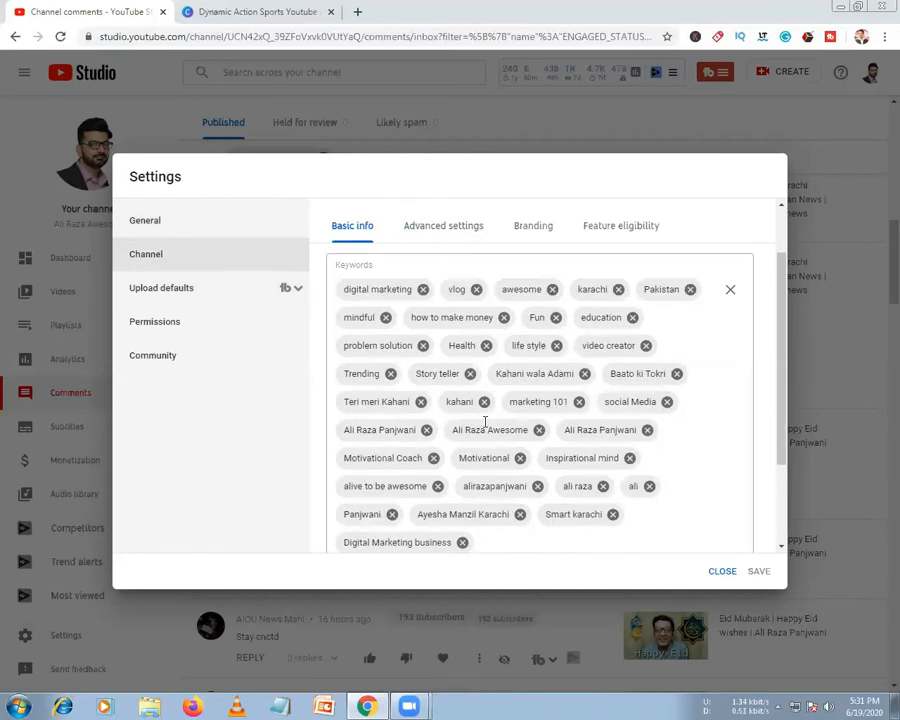
scroll(482, 424, down, 2)
click(496, 410)
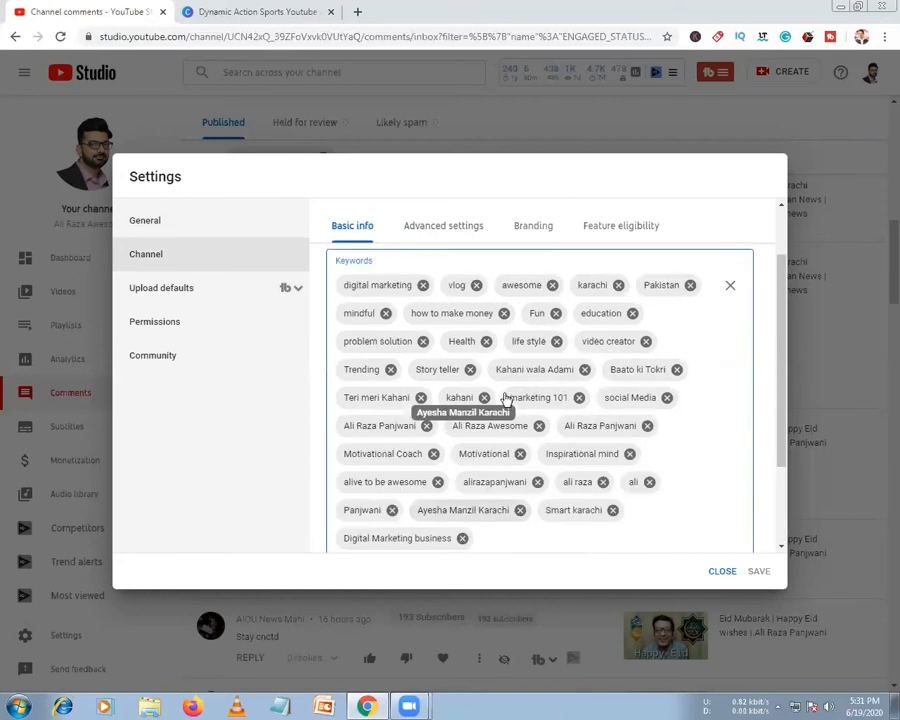
Enter 'Trainer', 'learning and earning' and 'Professional Digital Marketing Business' as separate channel keywords
scroll(499, 430, down, 2)
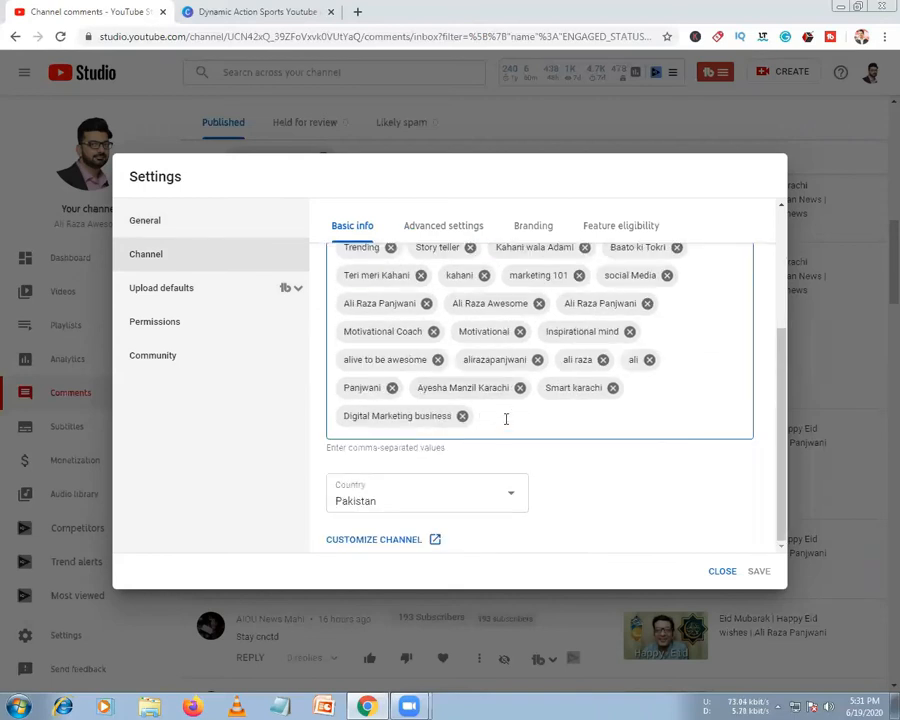
text(Trainer)
key(Return)
text(learning and earning)
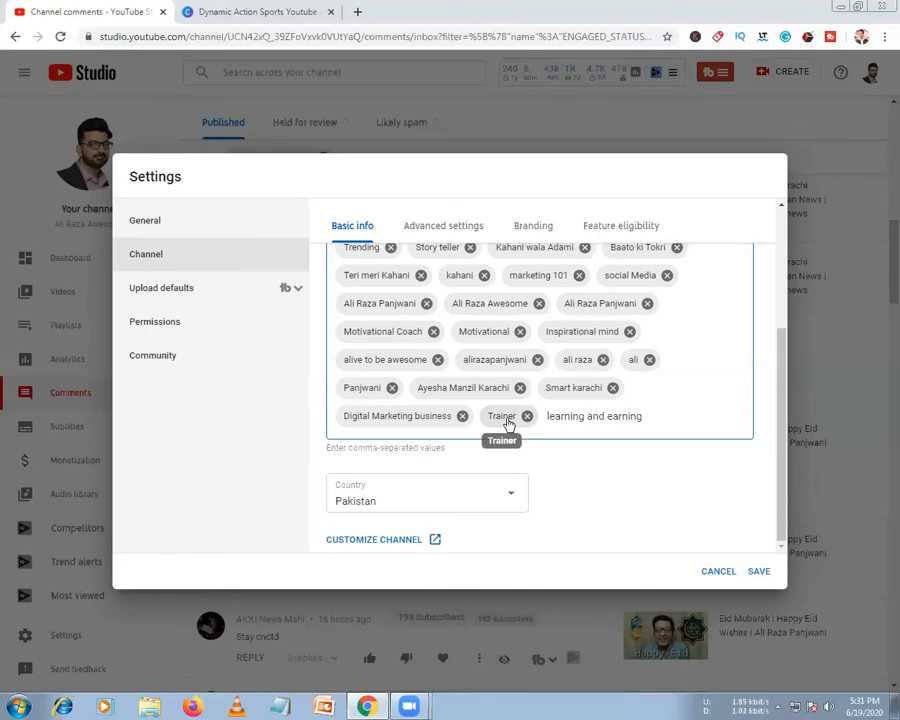
key(Return)
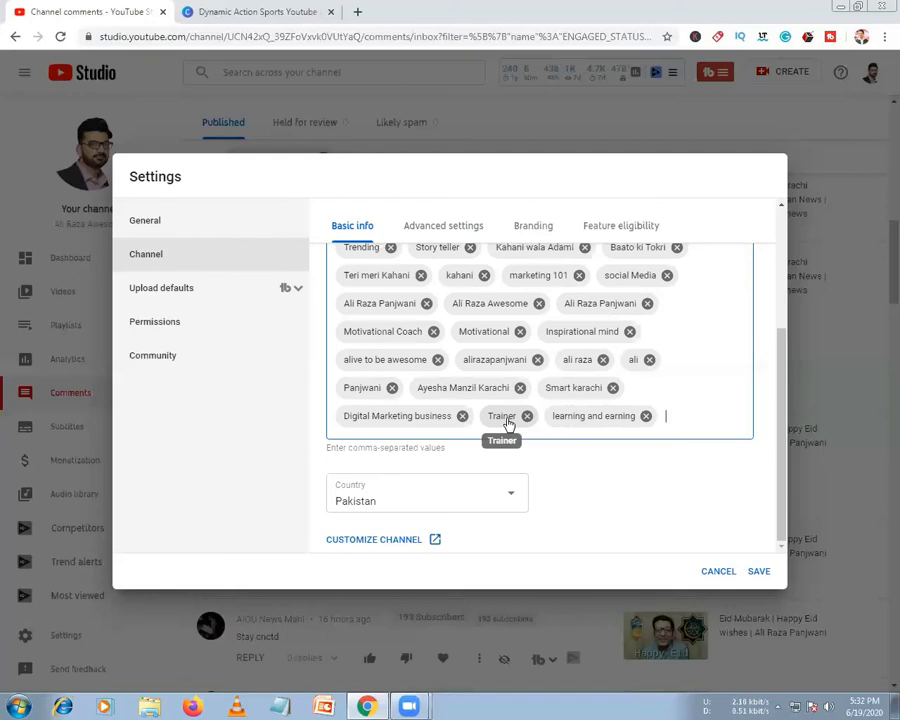
text(Pro)
text(fession)
text(al Digital)
text( Marketing)
text( Business)
key(Return)
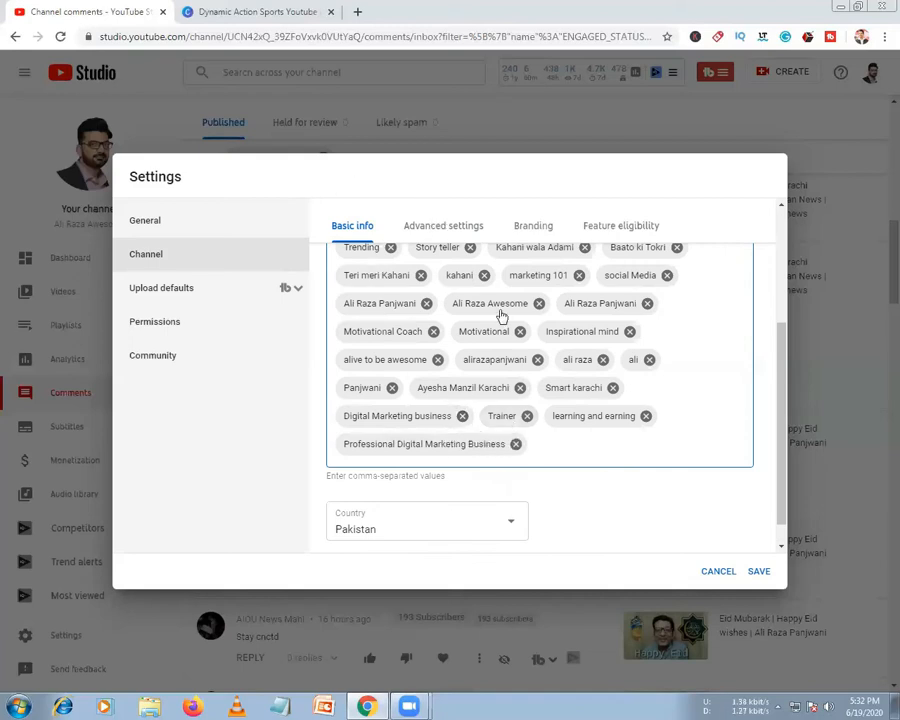
scroll(530, 408, up, 2)
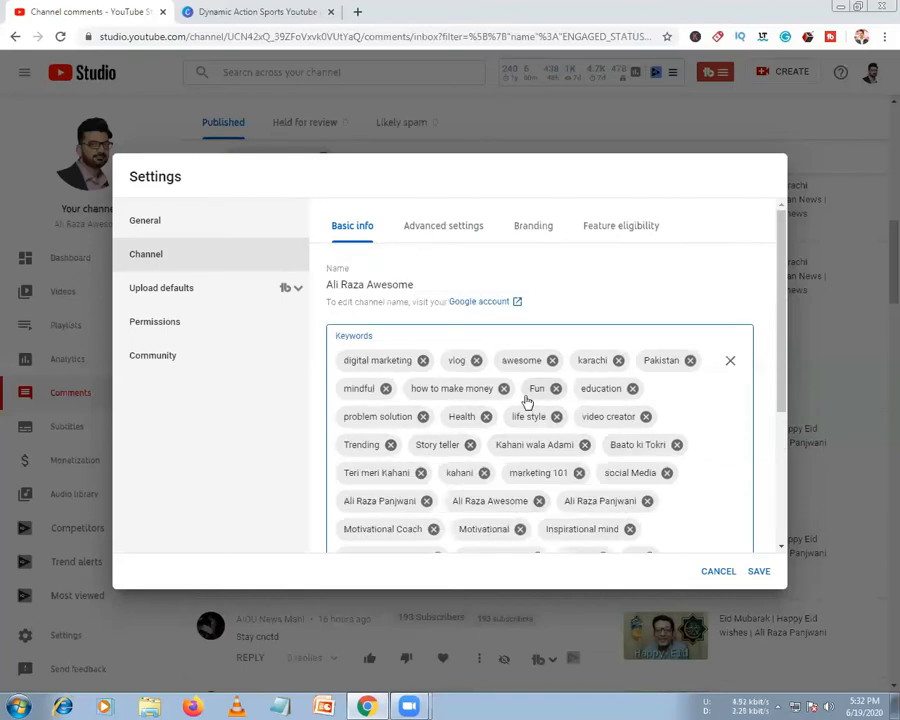
scroll(530, 456, down, 3)
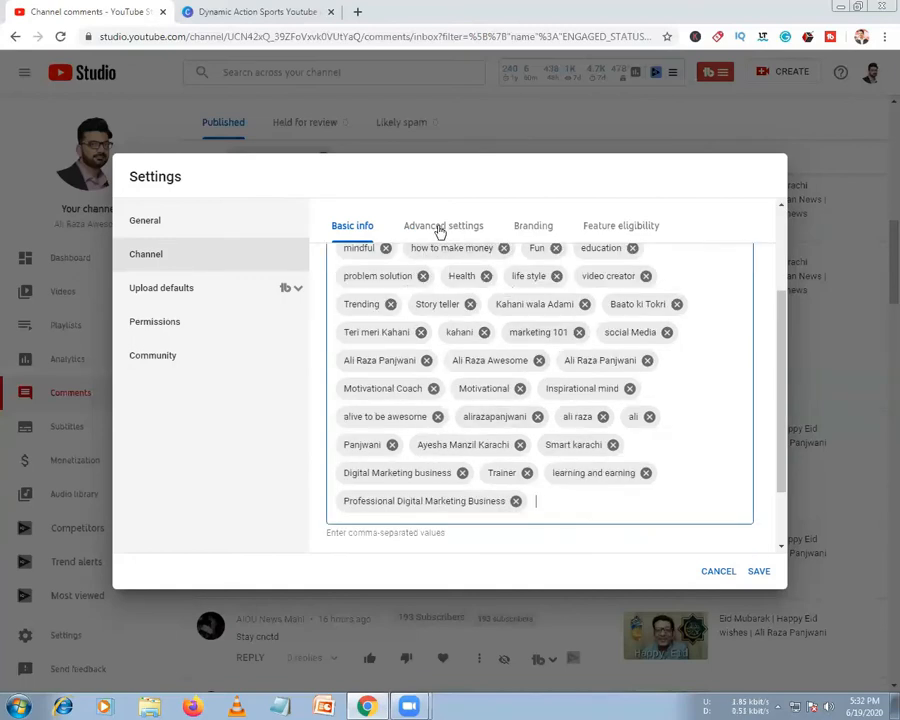
Review the channel's Advanced settings, including the linked Google Ads account
click(440, 228)
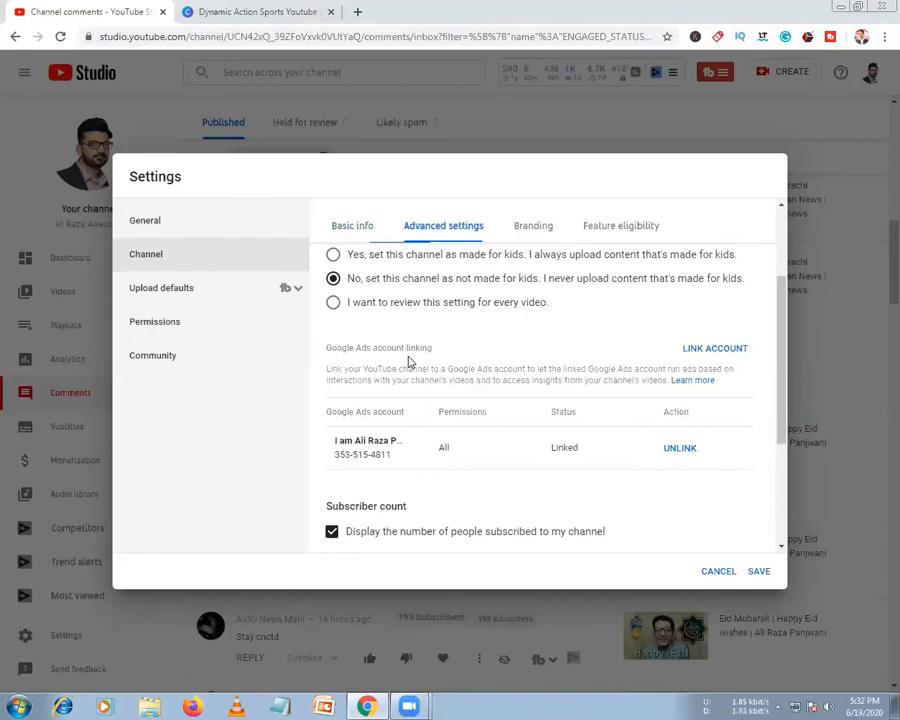
scroll(404, 340, up, 3)
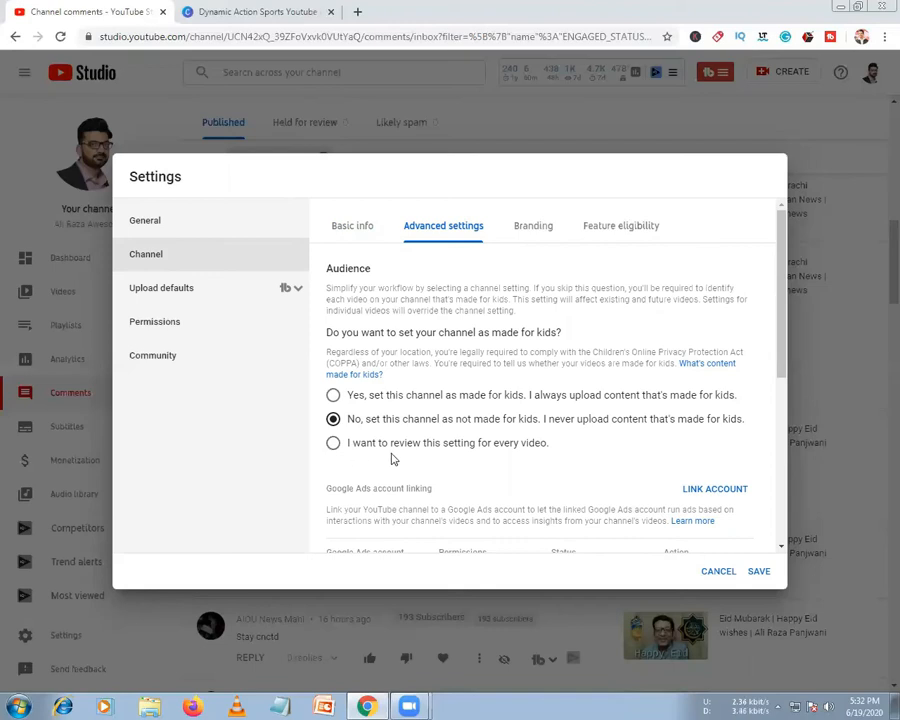
scroll(398, 452, down, 10)
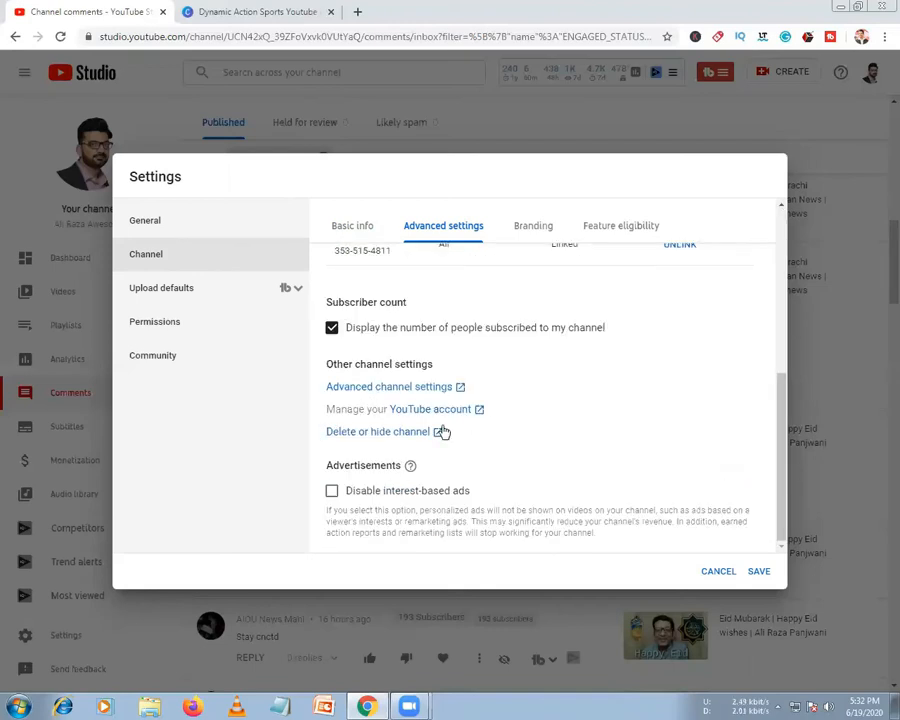
scroll(430, 400, up, 1)
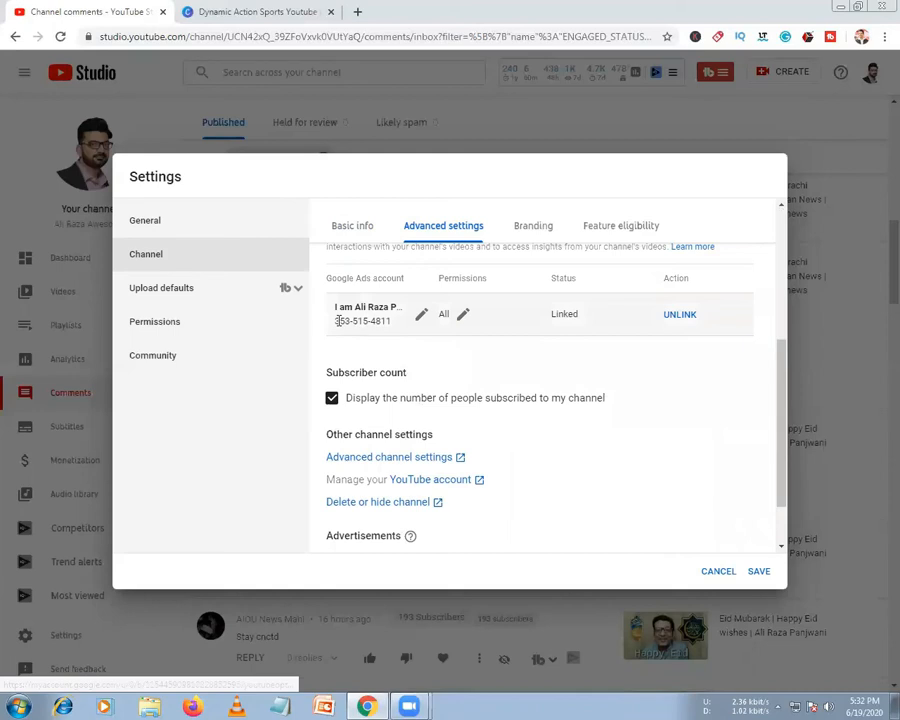
scroll(370, 360, up, 1)
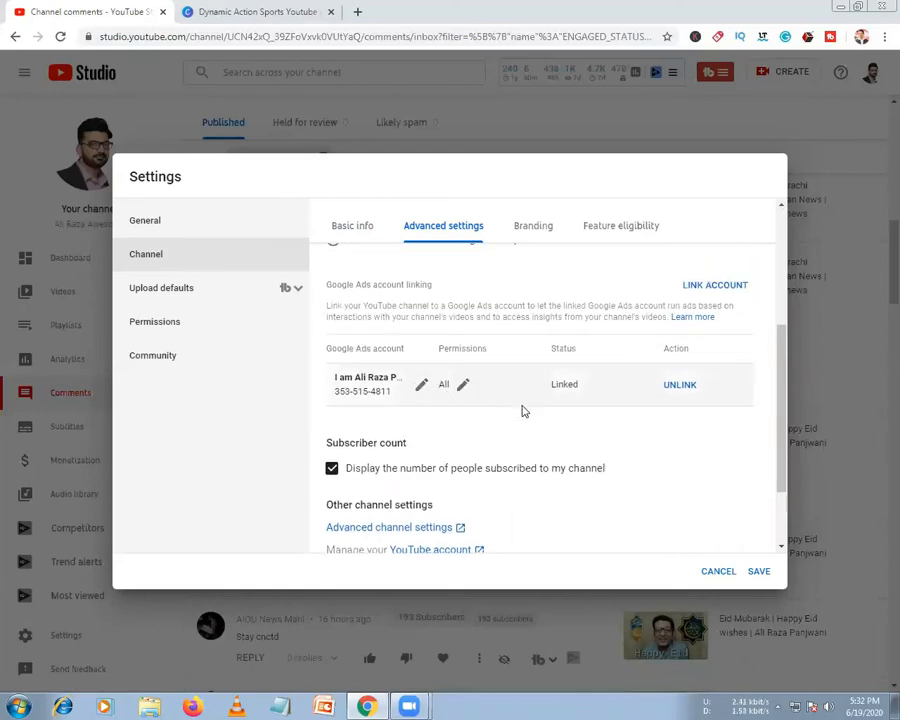
scroll(421, 433, down, 1)
scroll(421, 433, down, 2)
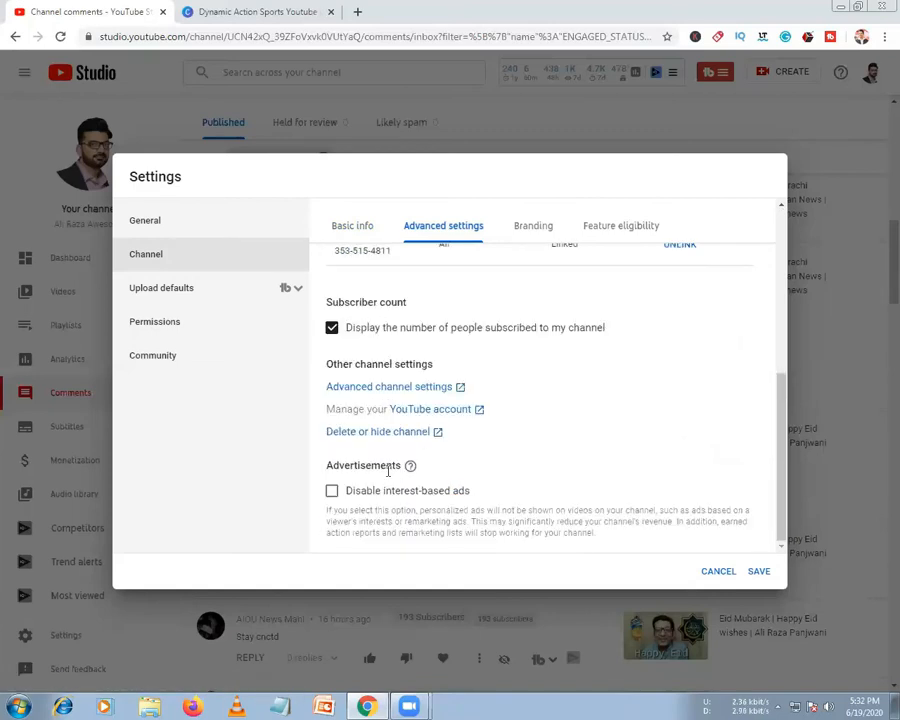
Open the YouTube account link in a new browser tab
right_click(441, 414)
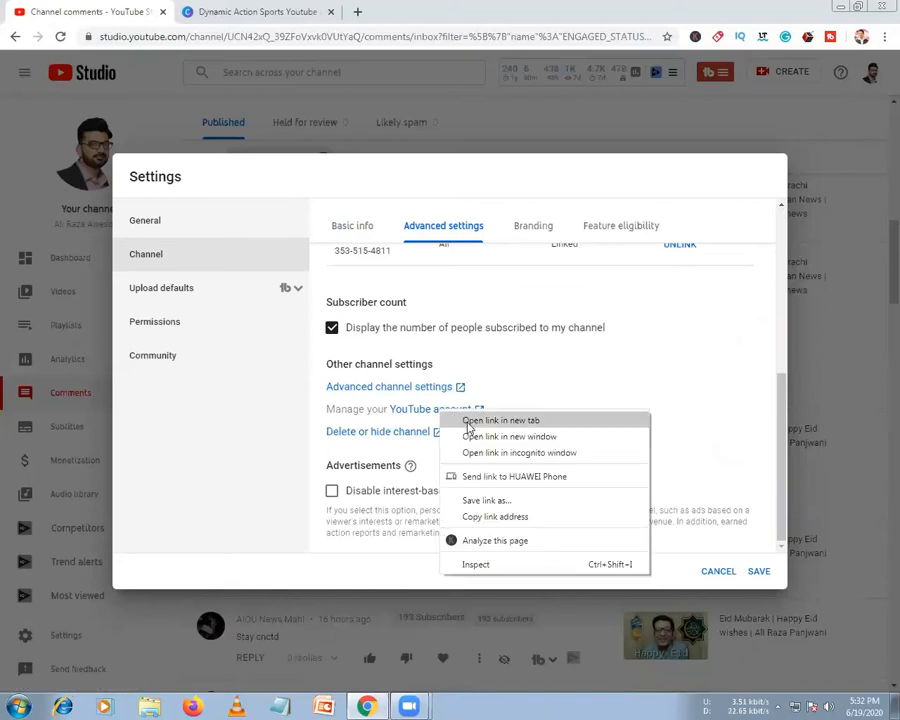
click(356, 418)
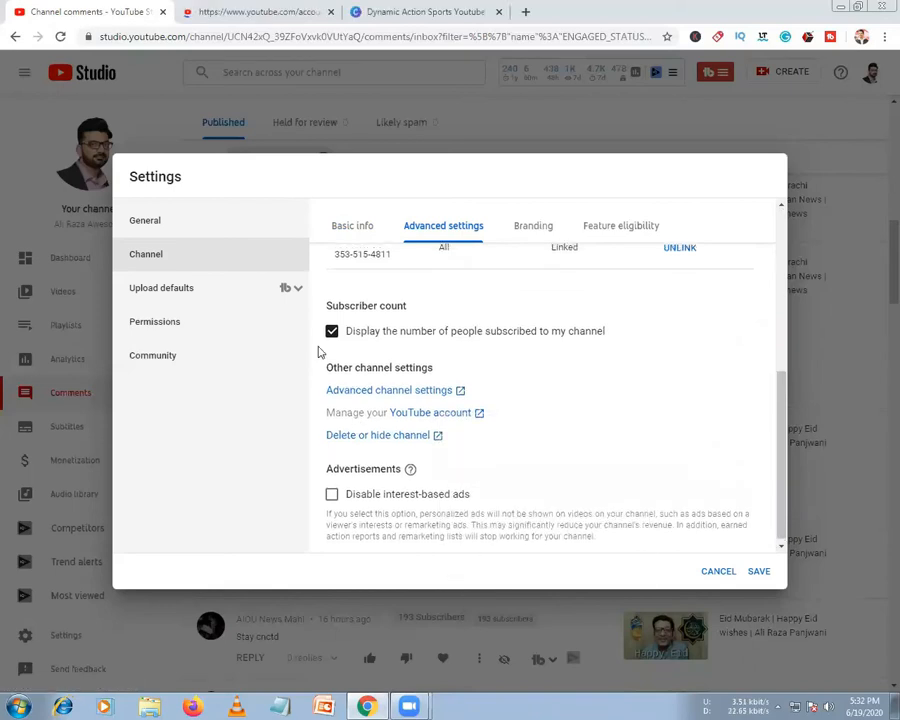
scroll(436, 255, up, 2)
Try the watermark display times: end of video, custom start time, then entire video
click(533, 229)
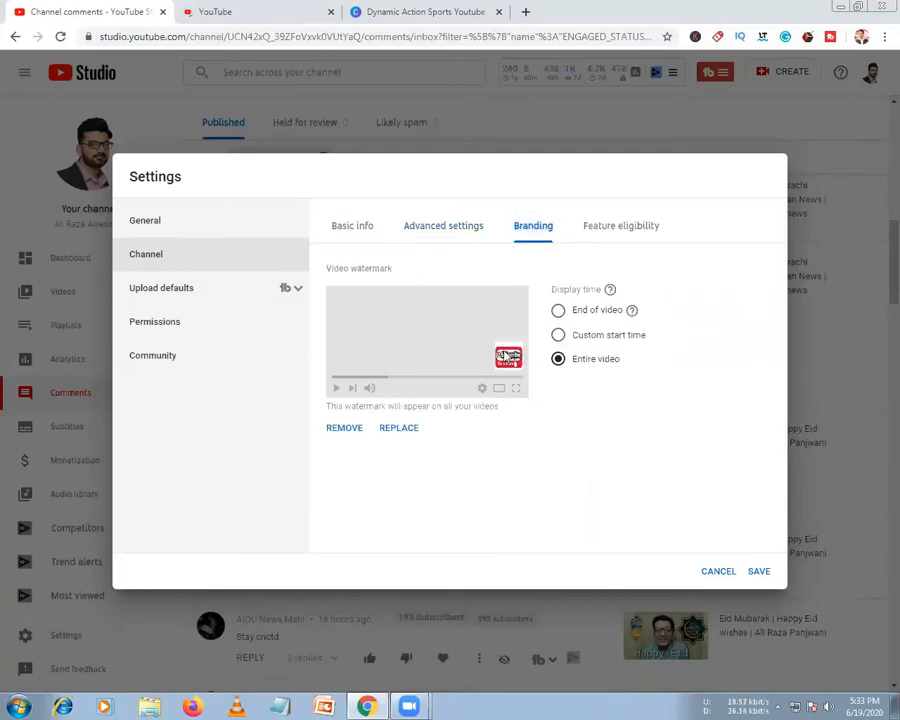
click(558, 312)
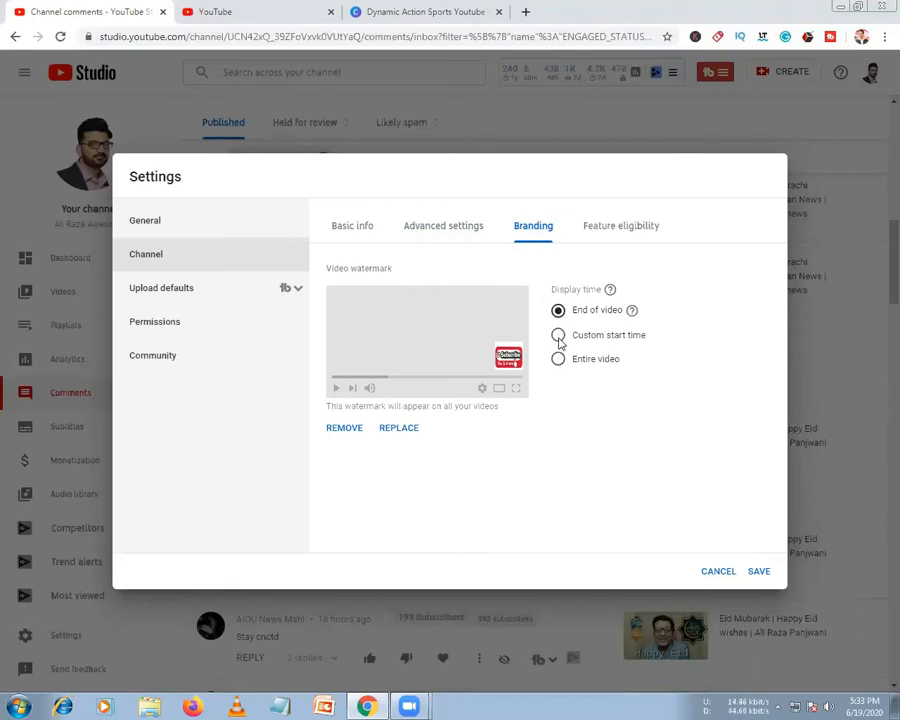
click(558, 338)
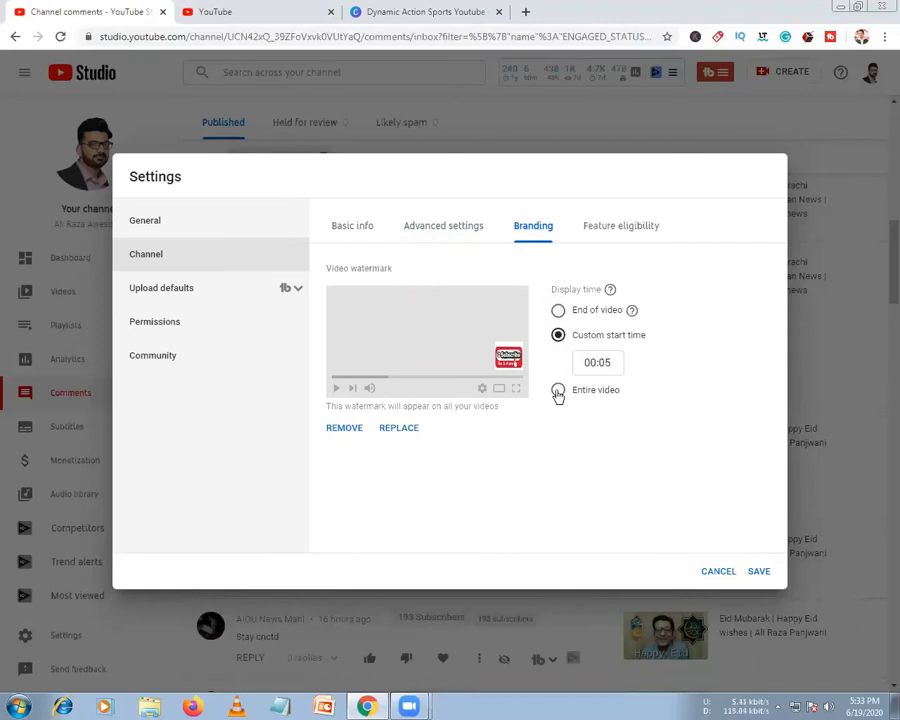
click(558, 392)
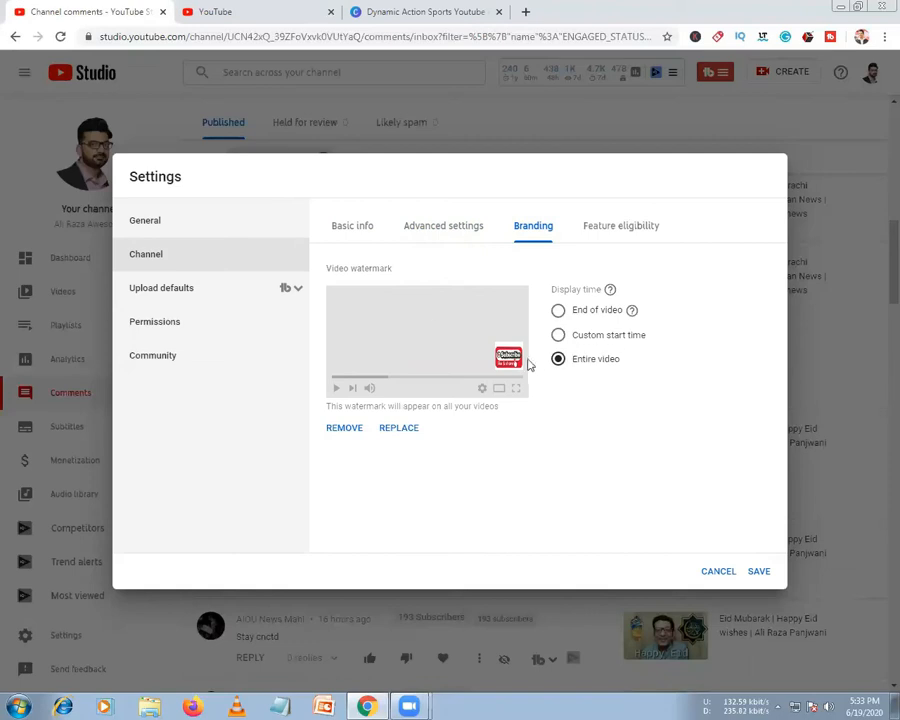
Check the loaded account settings tab, then return to Studio's Advanced settings and scroll down
click(247, 13)
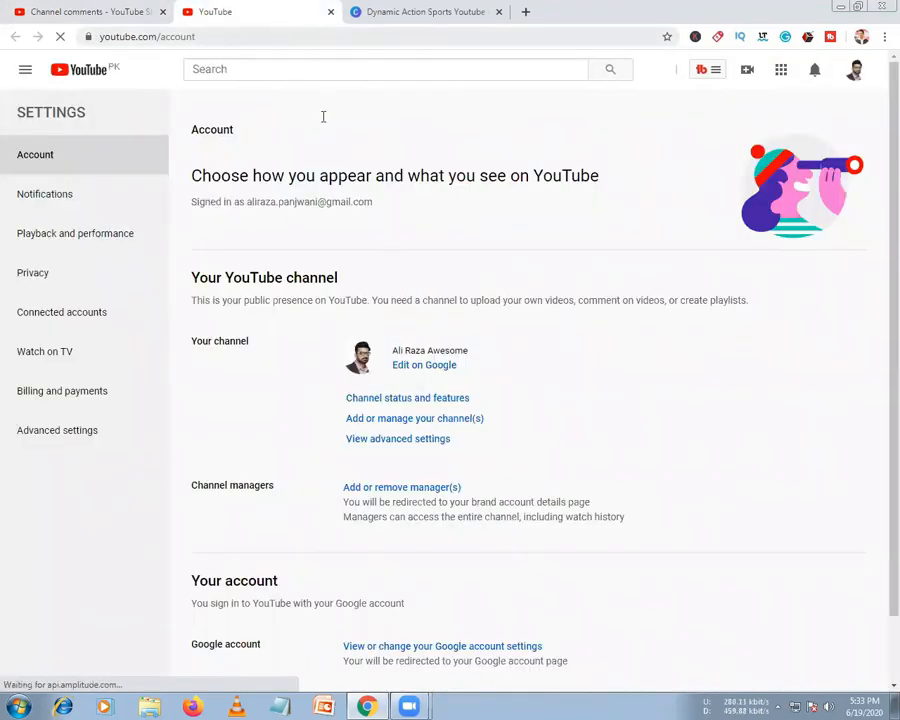
scroll(421, 450, down, 1)
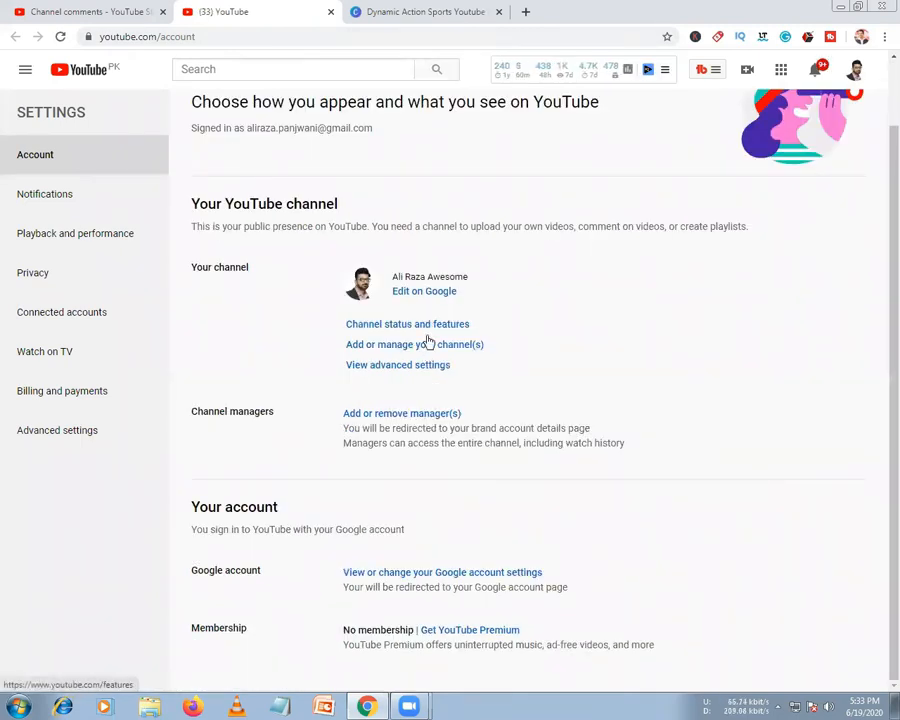
click(68, 8)
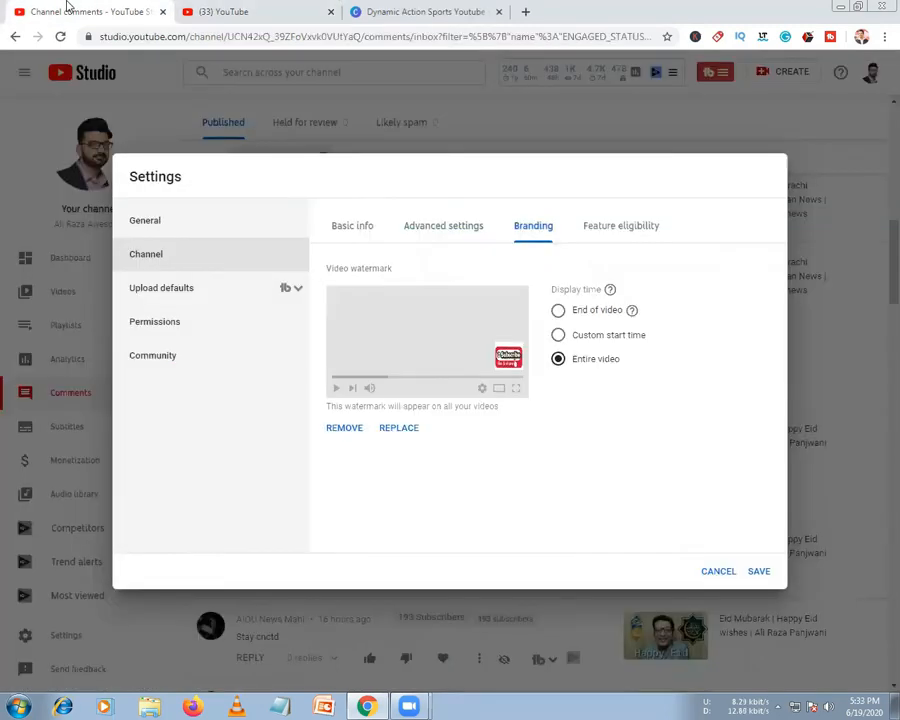
click(428, 229)
scroll(505, 366, down, 10)
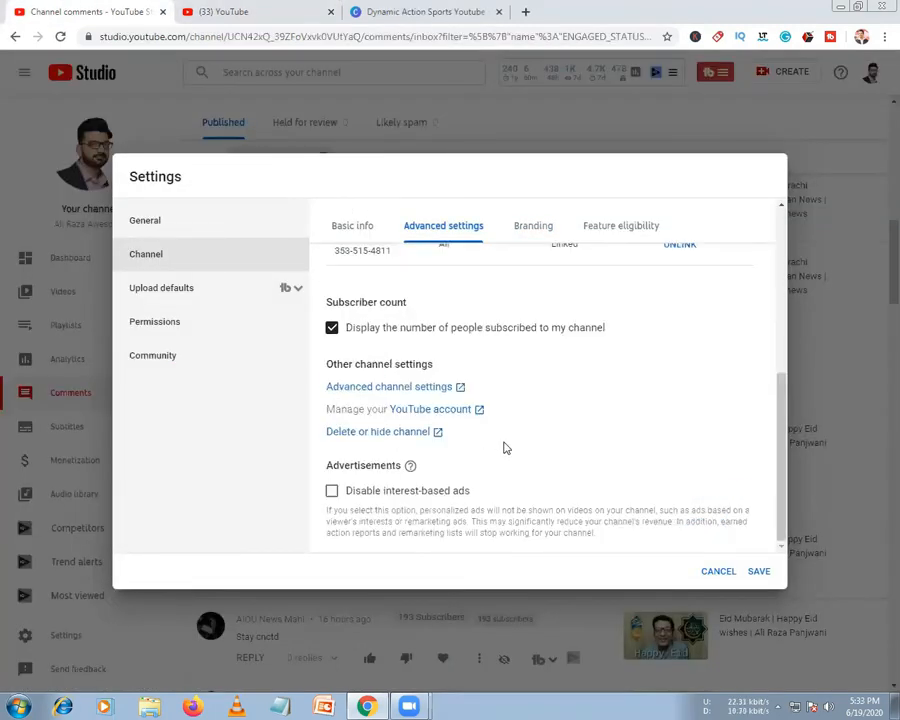
Go from YouTube account settings to the Channel status and features page and reload it
click(433, 409)
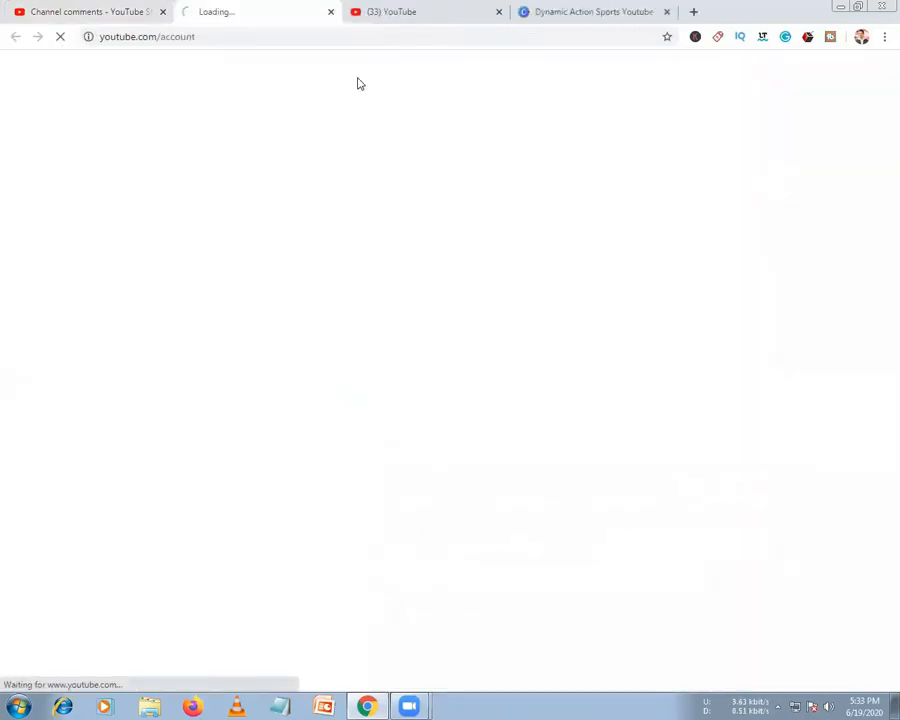
click(368, 13)
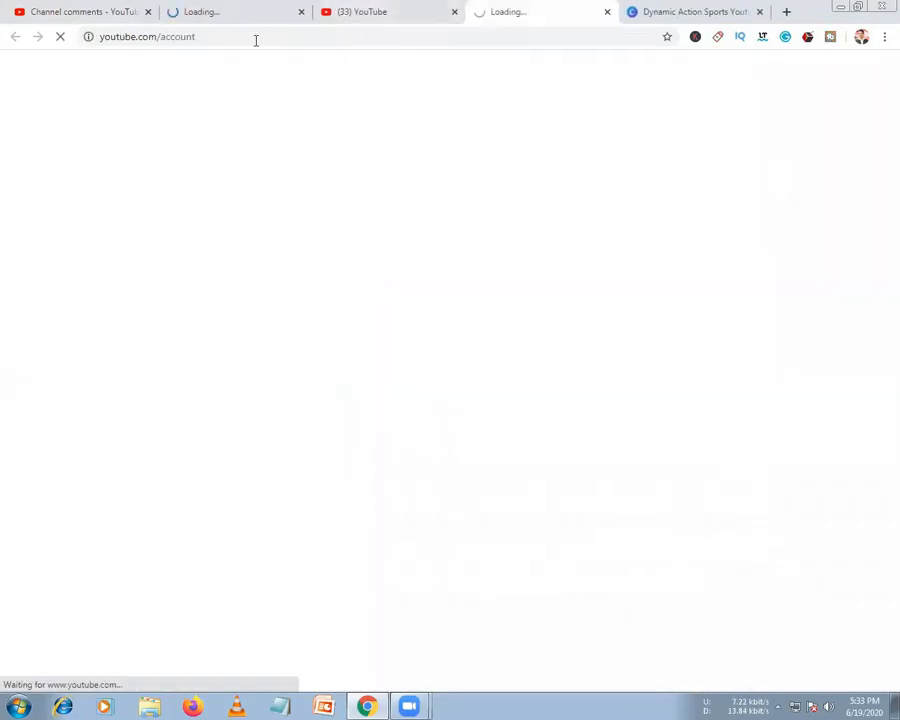
click(255, 13)
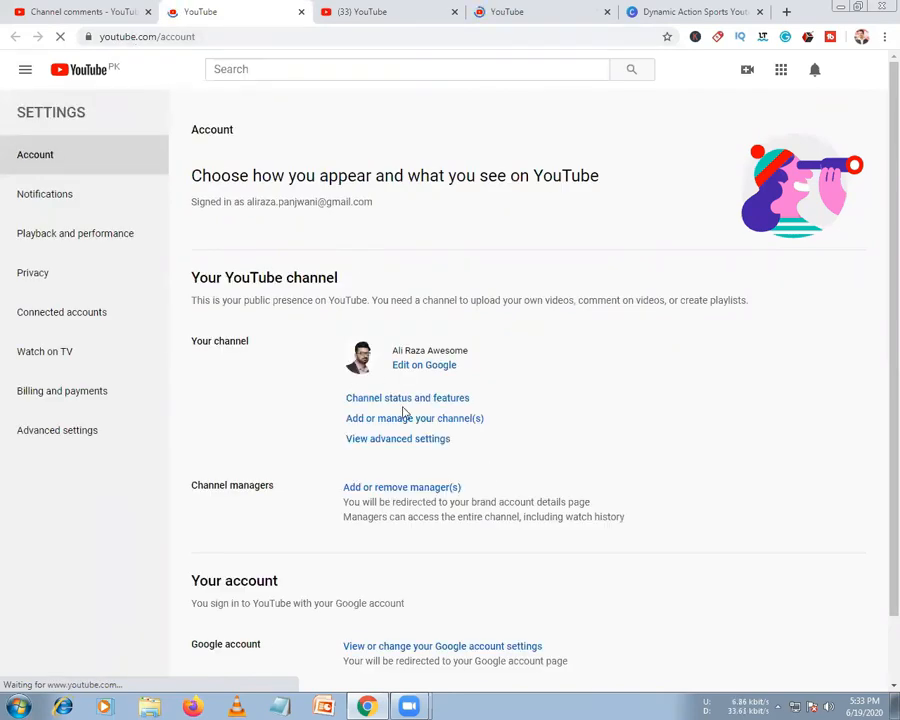
click(410, 399)
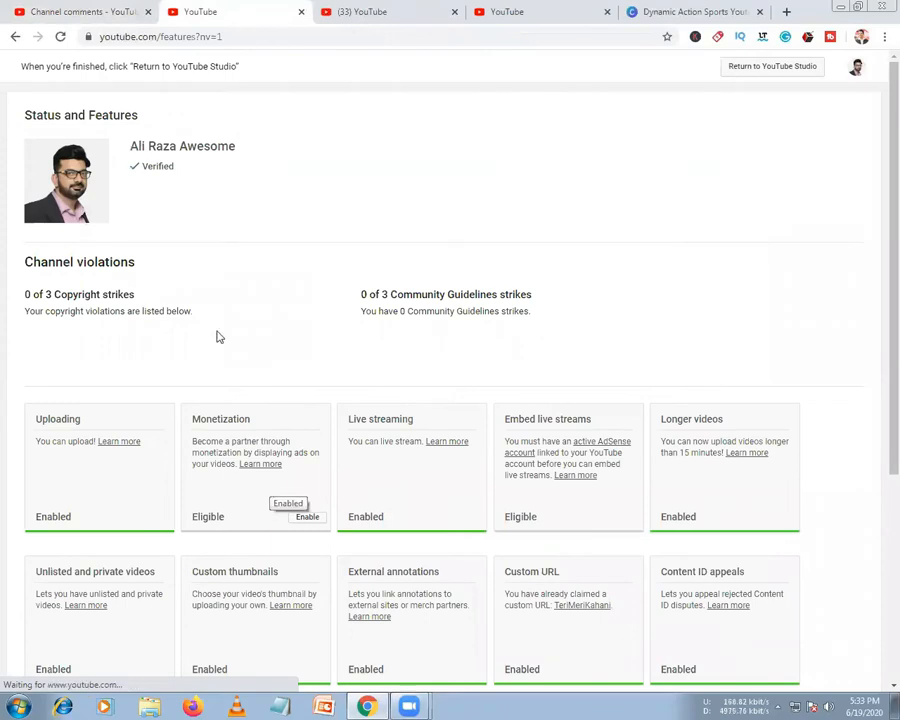
click(245, 41)
key(Return)
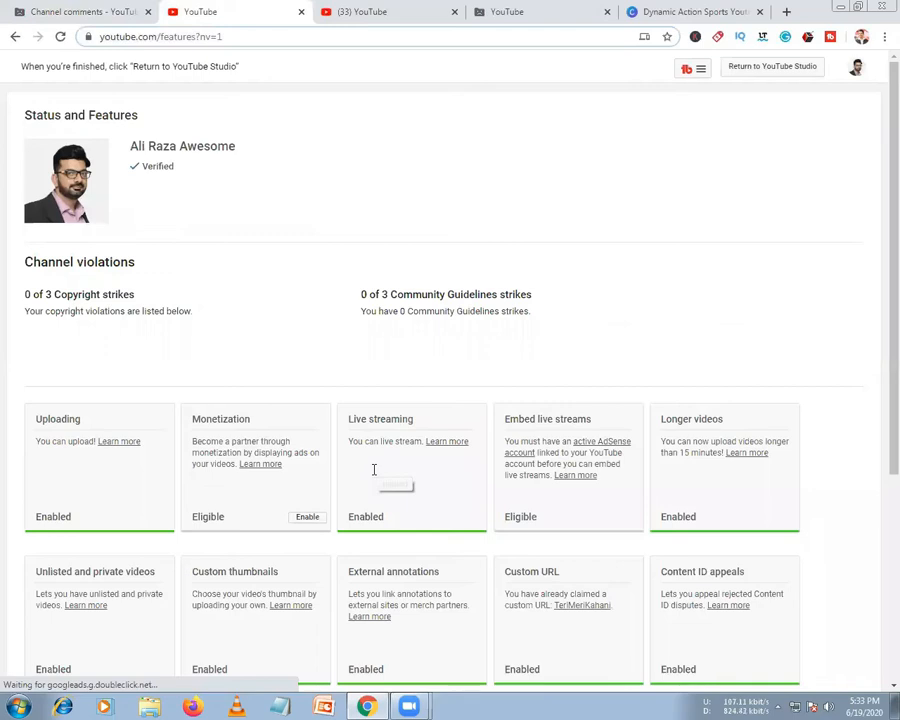
Scroll through the feature cards: 0 strikes, Monetization eligible, Channel memberships ineligible
scroll(380, 440, down, 1)
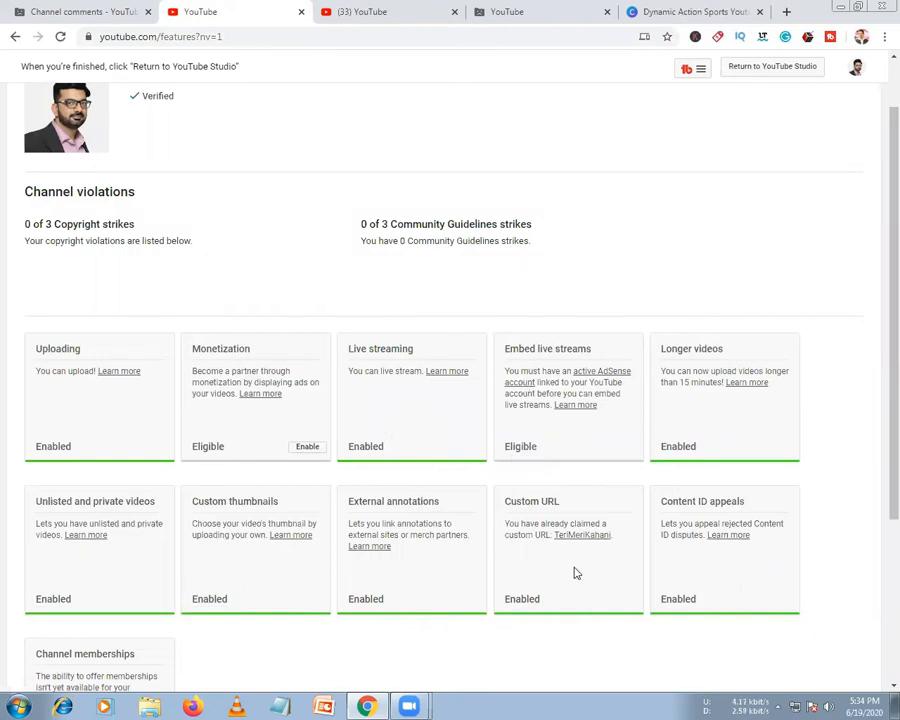
scroll(576, 573, down, 3)
scroll(570, 540, up, 1)
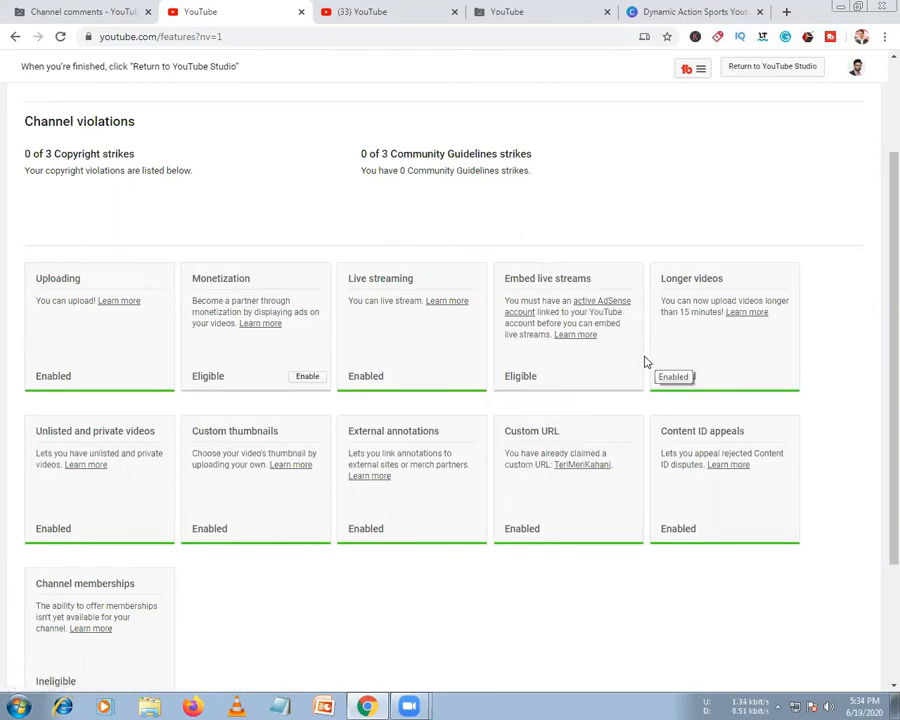
scroll(455, 498, down, 2)
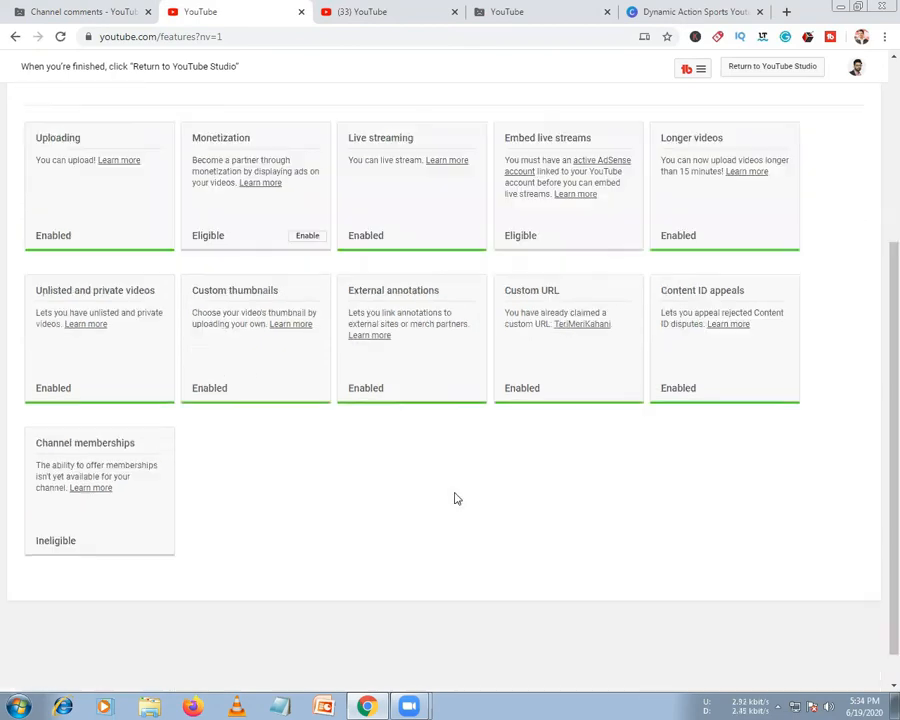
scroll(340, 485, up, 2)
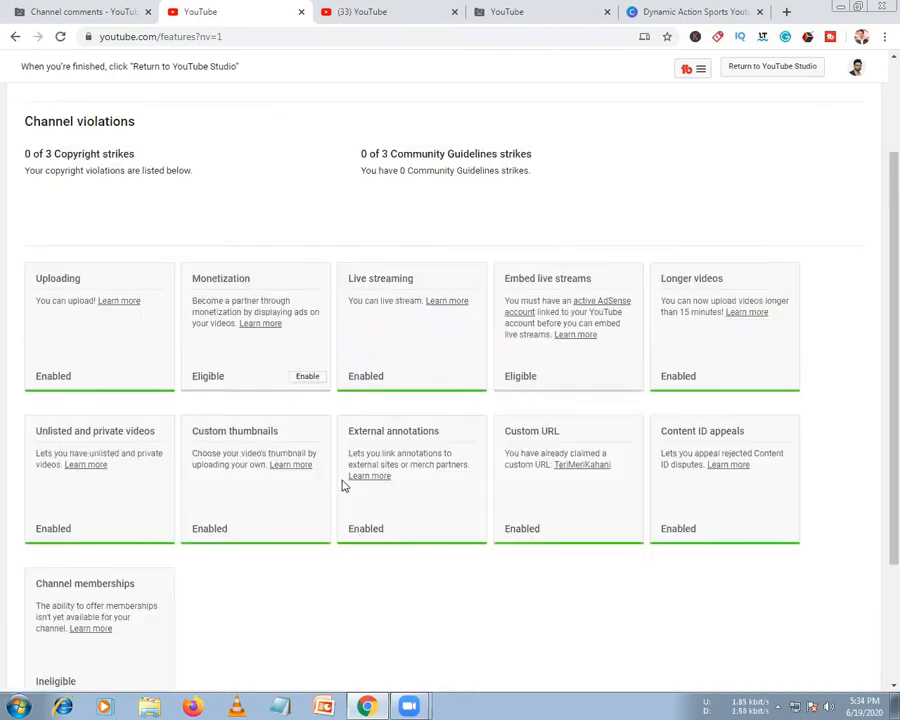
scroll(340, 484, up, 2)
scroll(313, 415, down, 2)
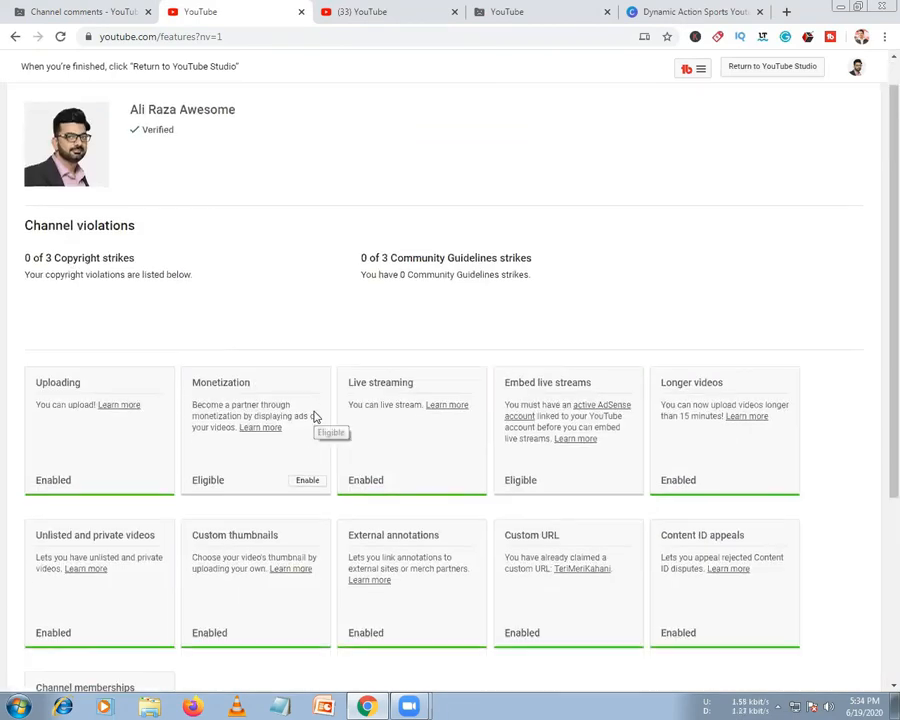
scroll(317, 394, up, 2)
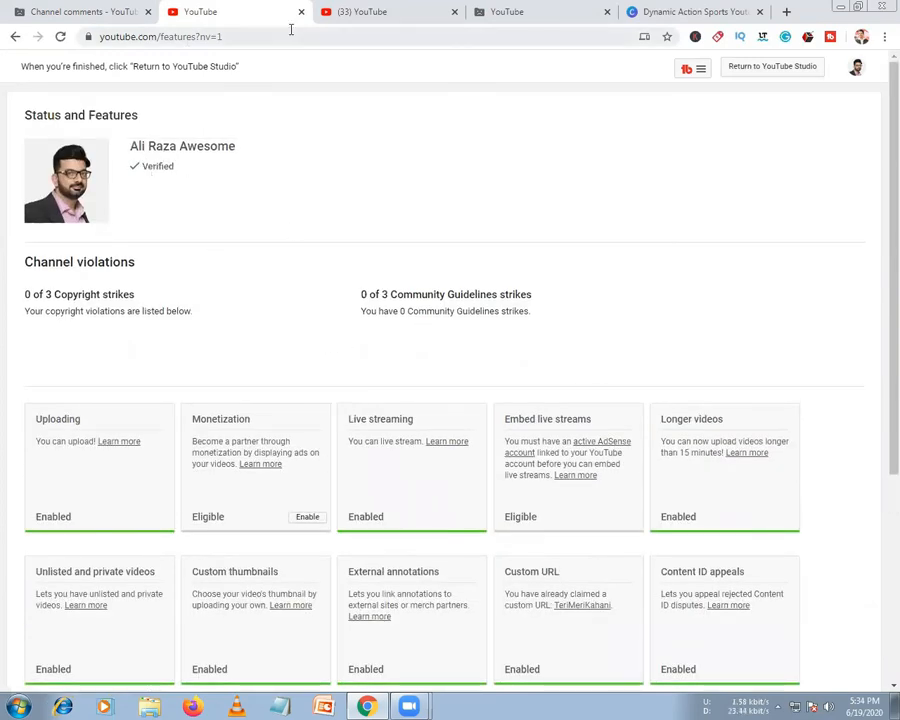
Reload the crashed Studio comments tab and close the Status and Features page
click(110, 11)
click(174, 34)
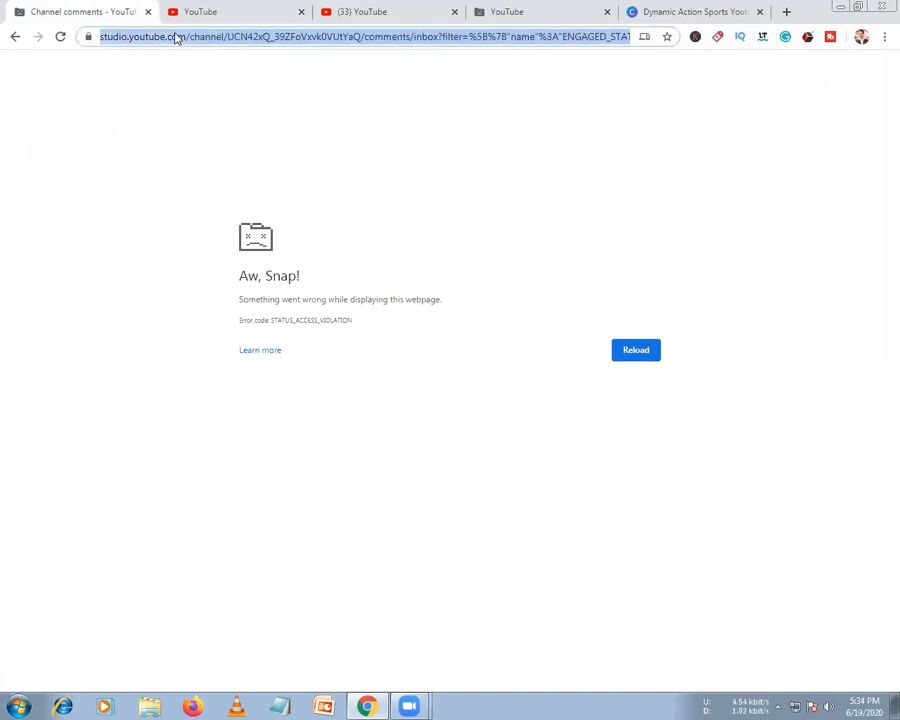
key(Return)
click(211, 9)
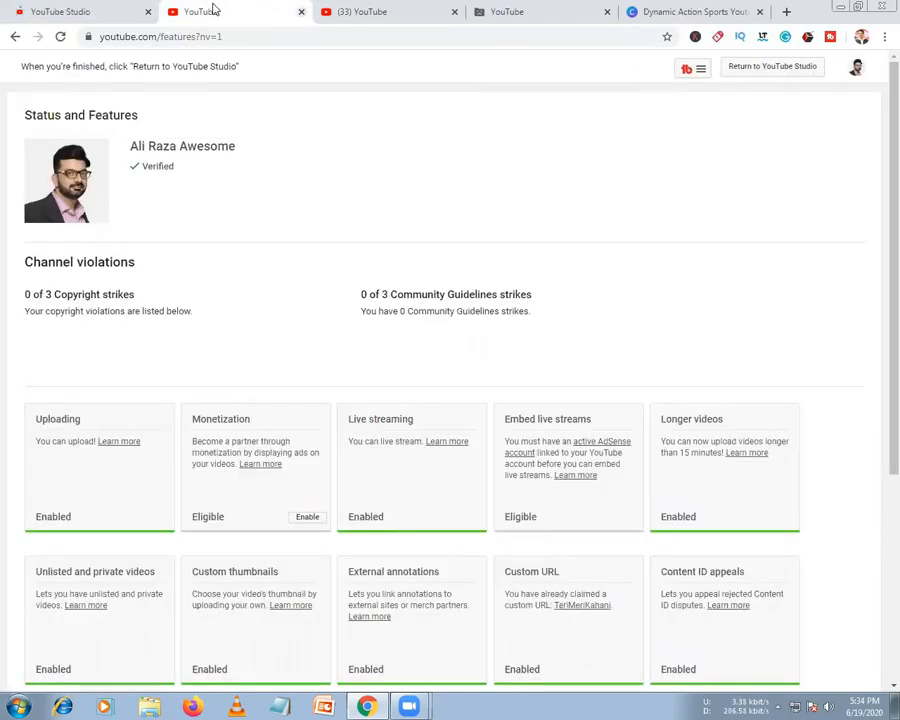
key(ctrl+w)
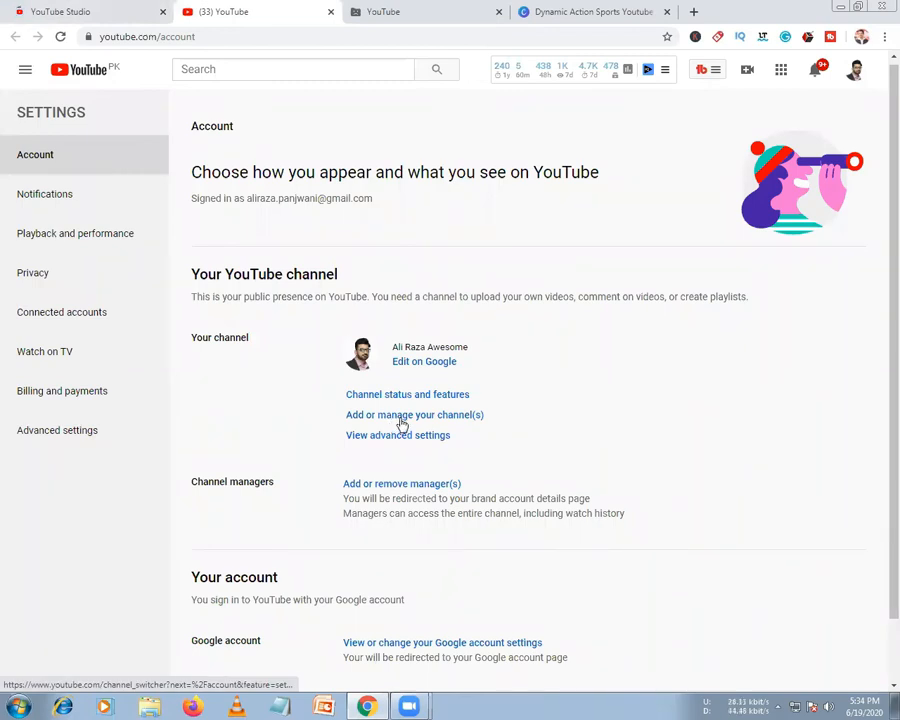
Open the channel list, then close it and the crashed YouTube tab
click(401, 424)
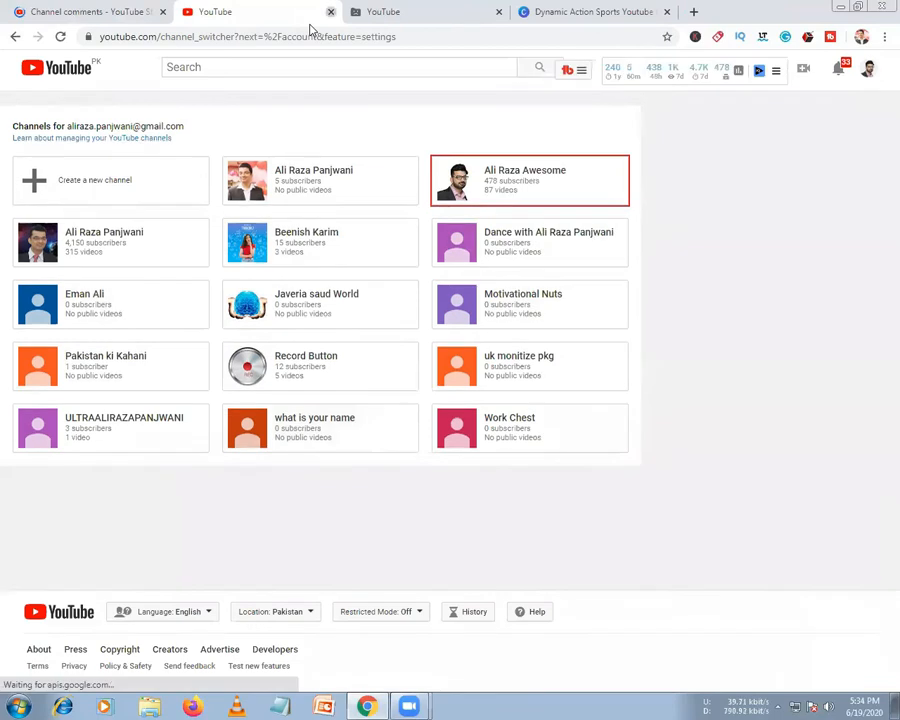
click(331, 12)
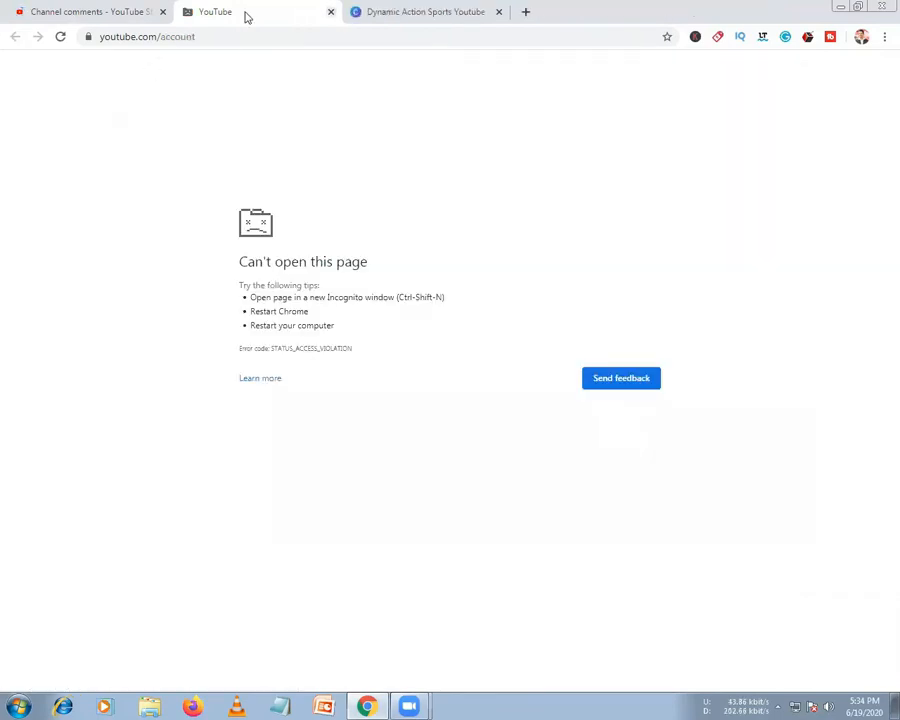
click(331, 12)
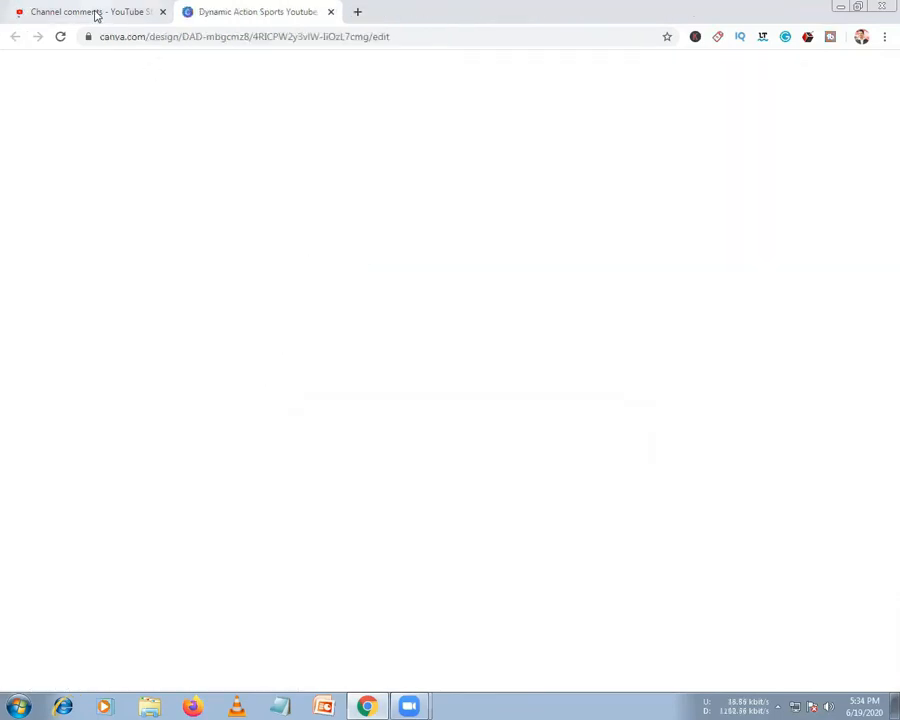
click(96, 14)
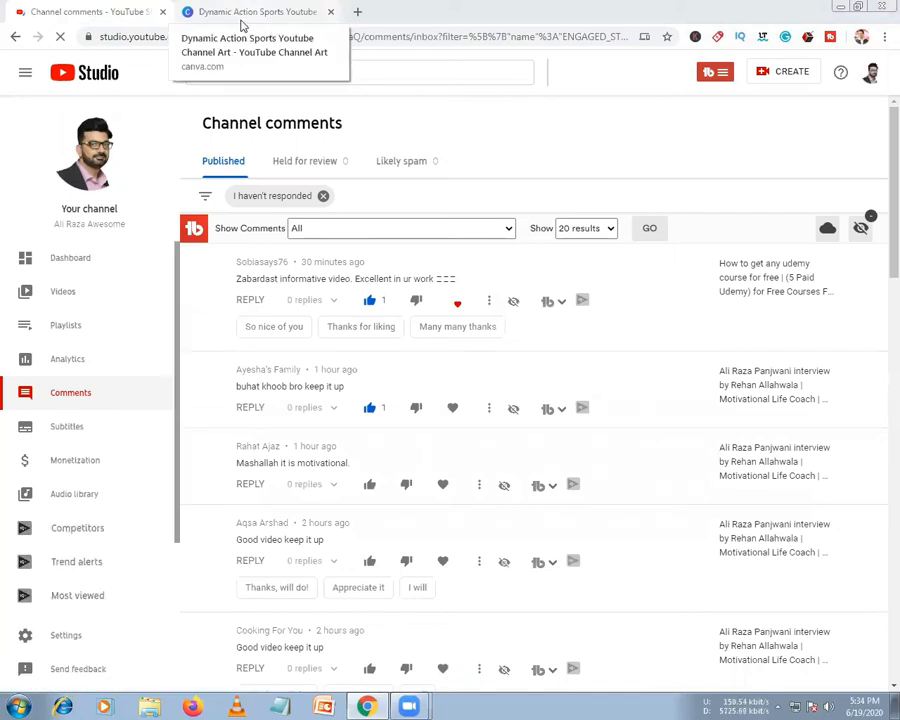
Close the Canva design, then reopen it and the account settings page with Ctrl+Shift+T
click(227, 10)
key(ctrl+w)
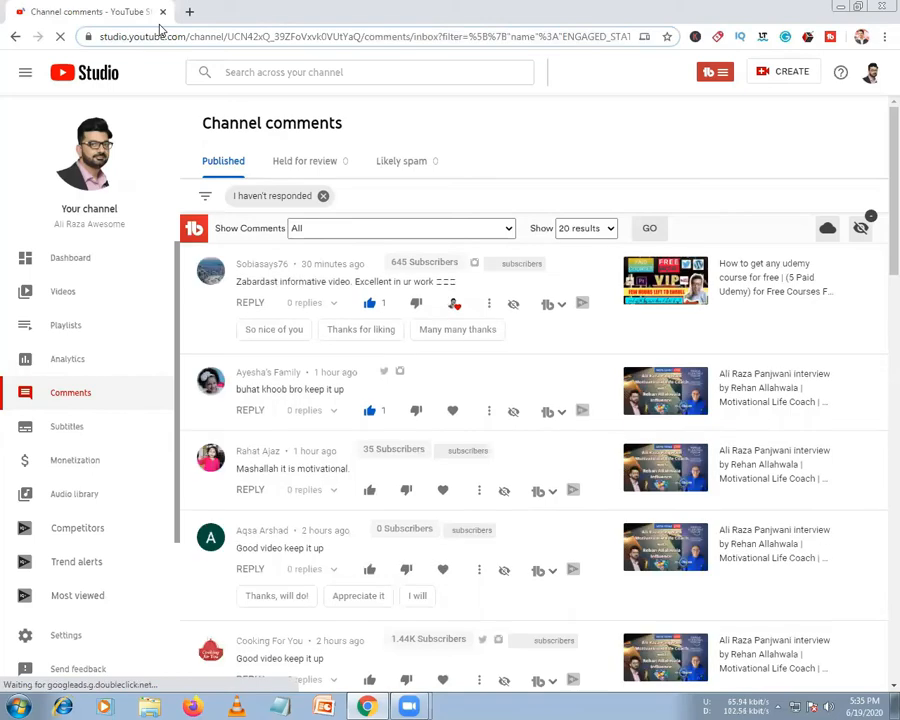
key(ctrl+shift+t)
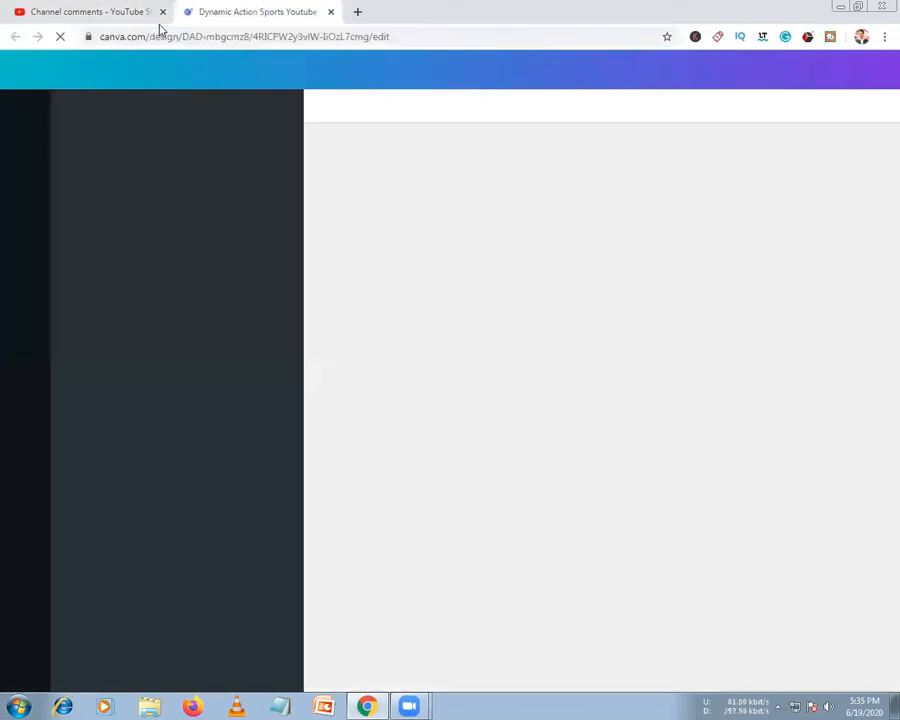
key(ctrl+shift+t)
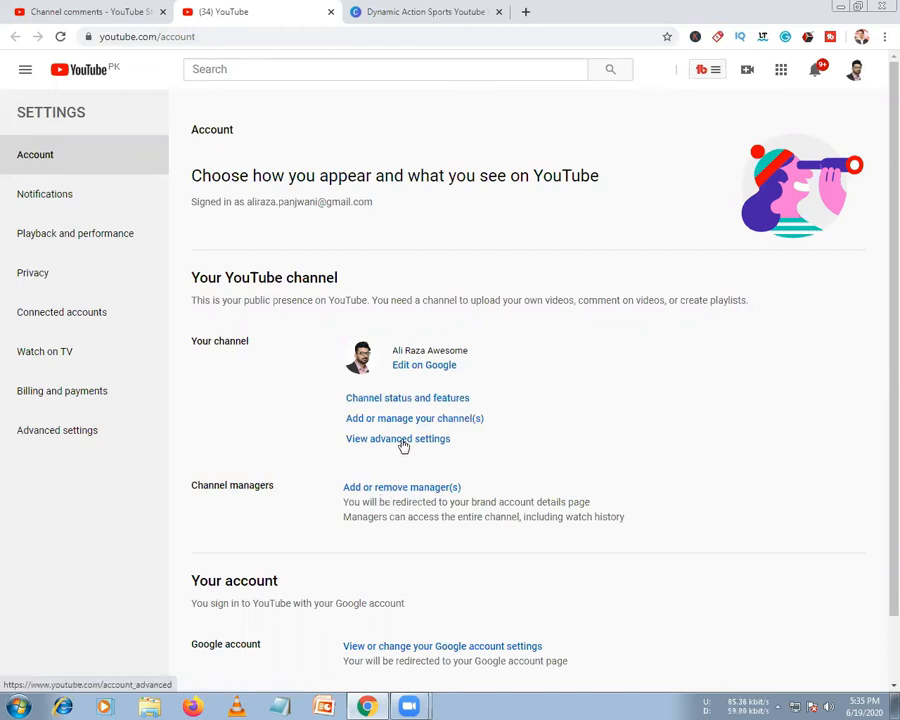
Tick Default channel in advanced settings so this channel loads at sign-in, then return to Account
click(398, 439)
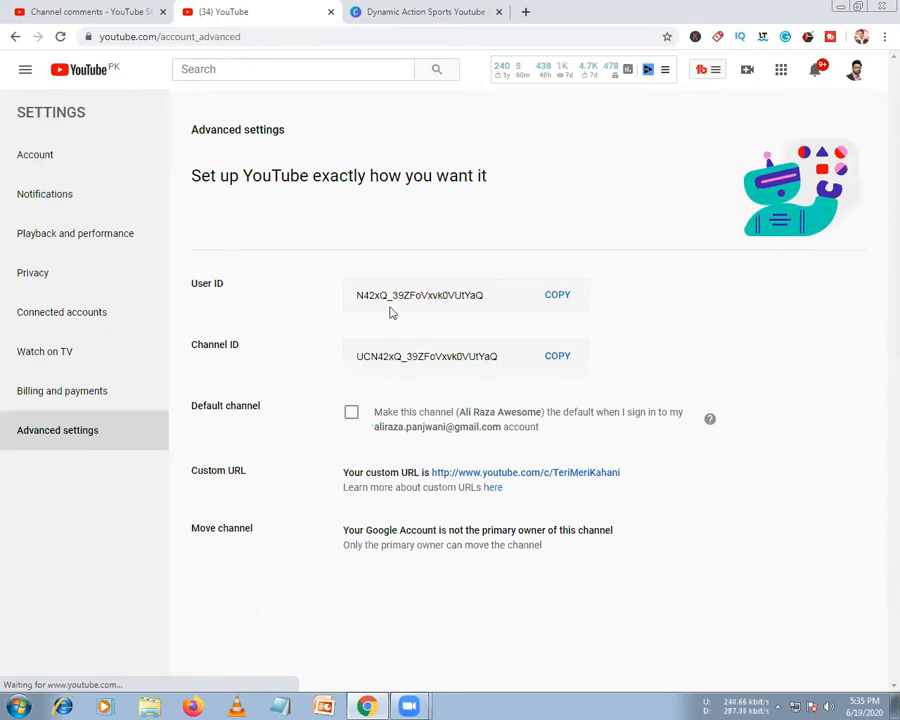
click(352, 414)
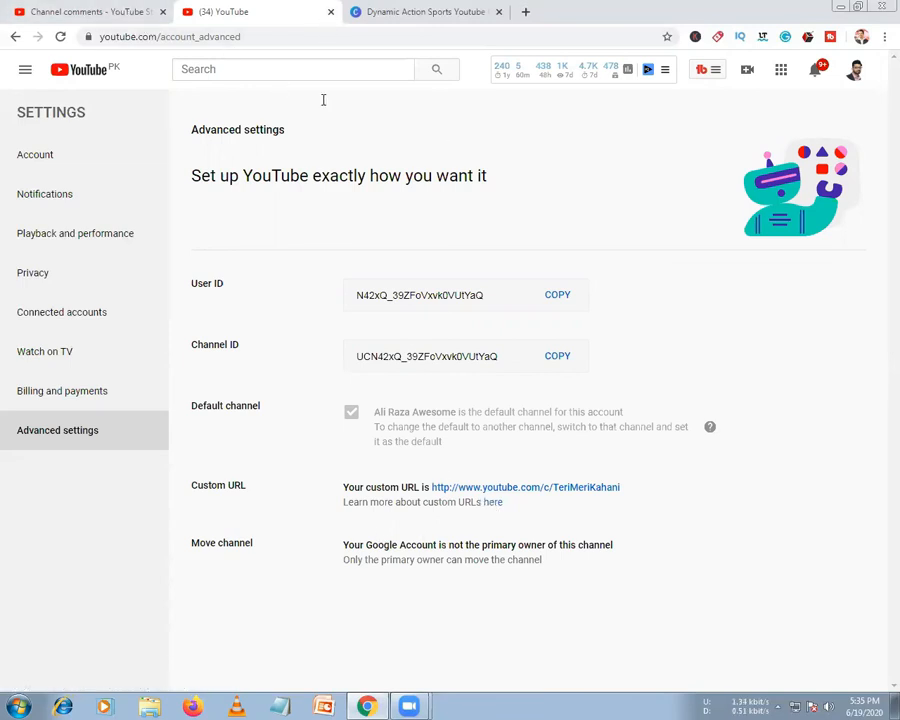
click(14, 37)
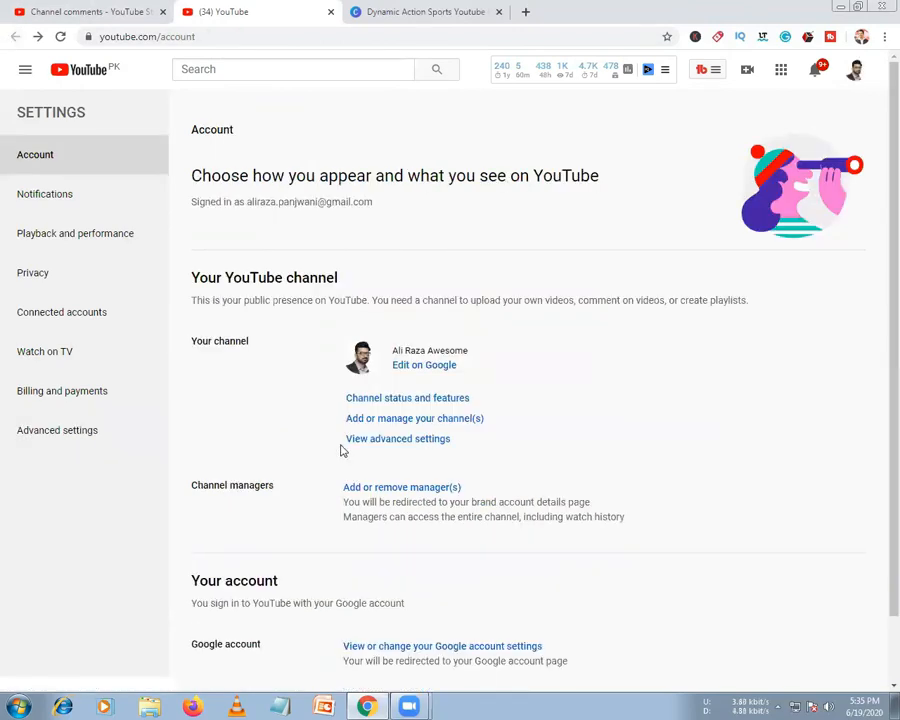
click(408, 441)
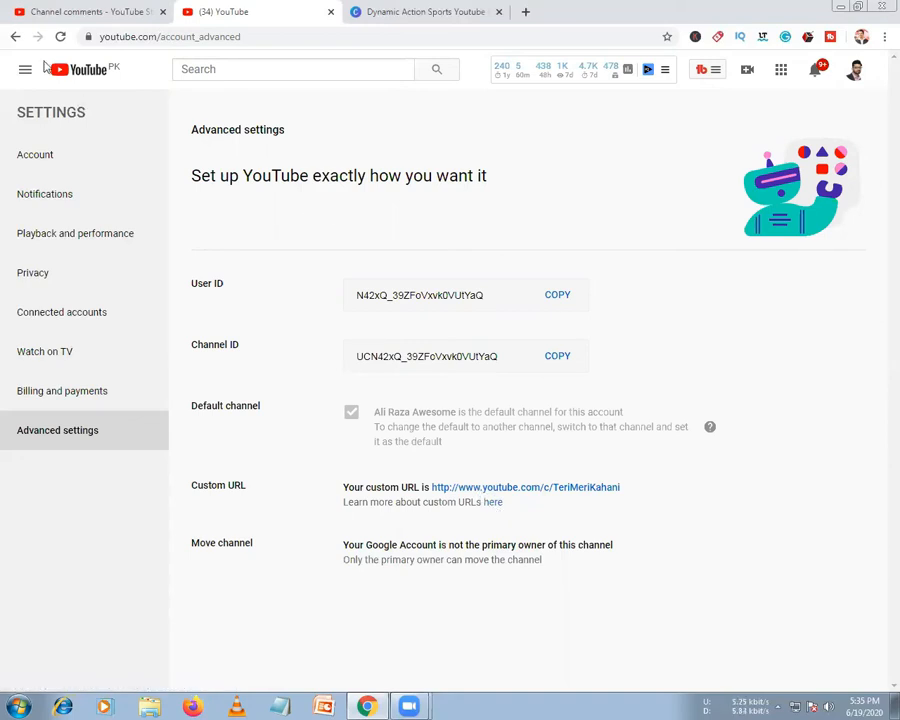
click(12, 37)
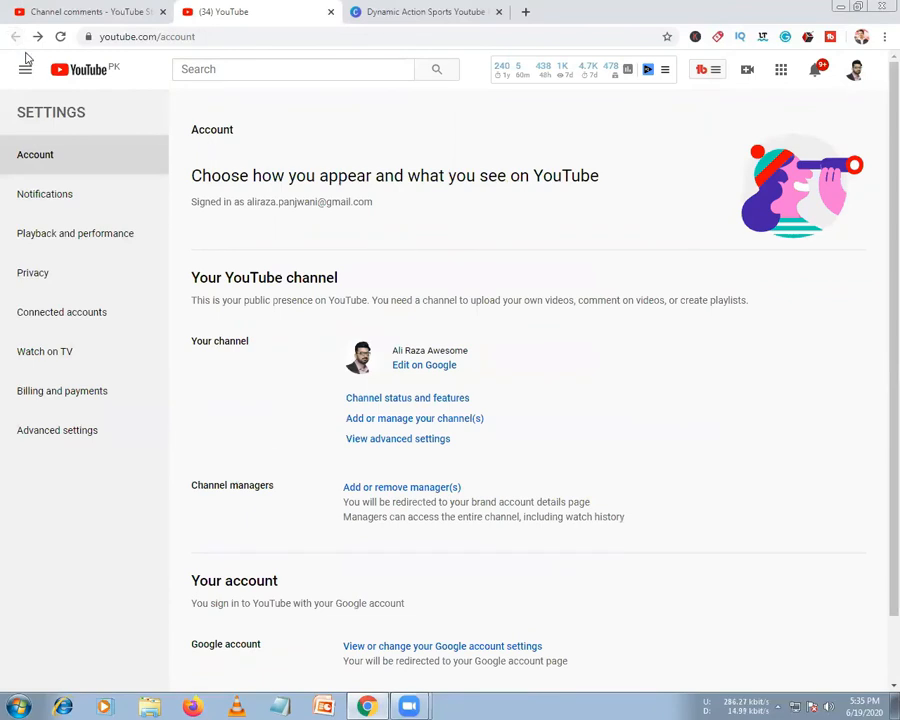
scroll(320, 528, down, 1)
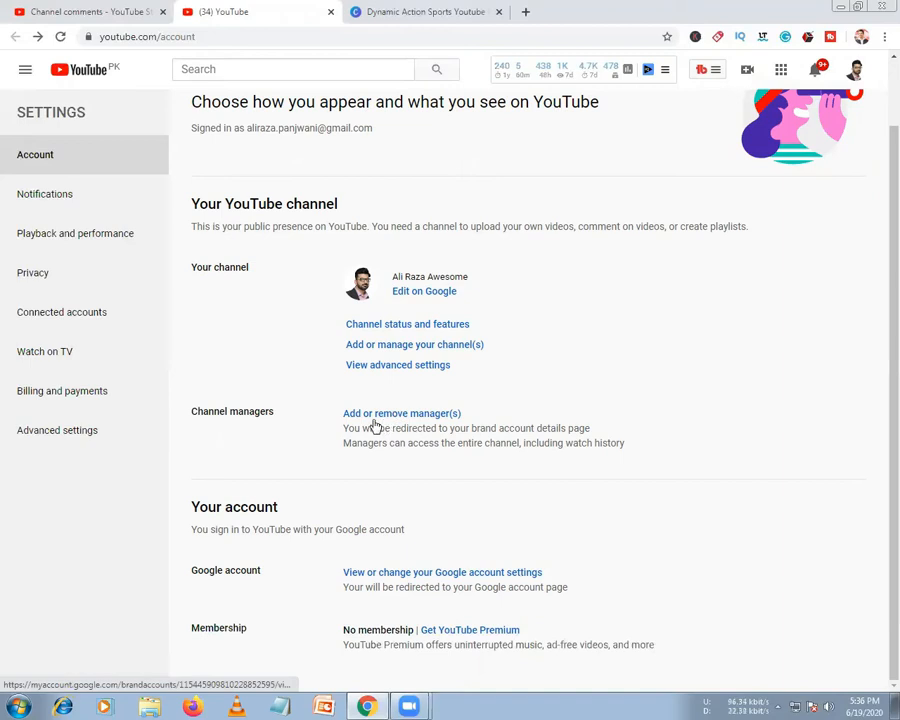
Open the brand account's user permissions page, which prompts for the account password
click(421, 418)
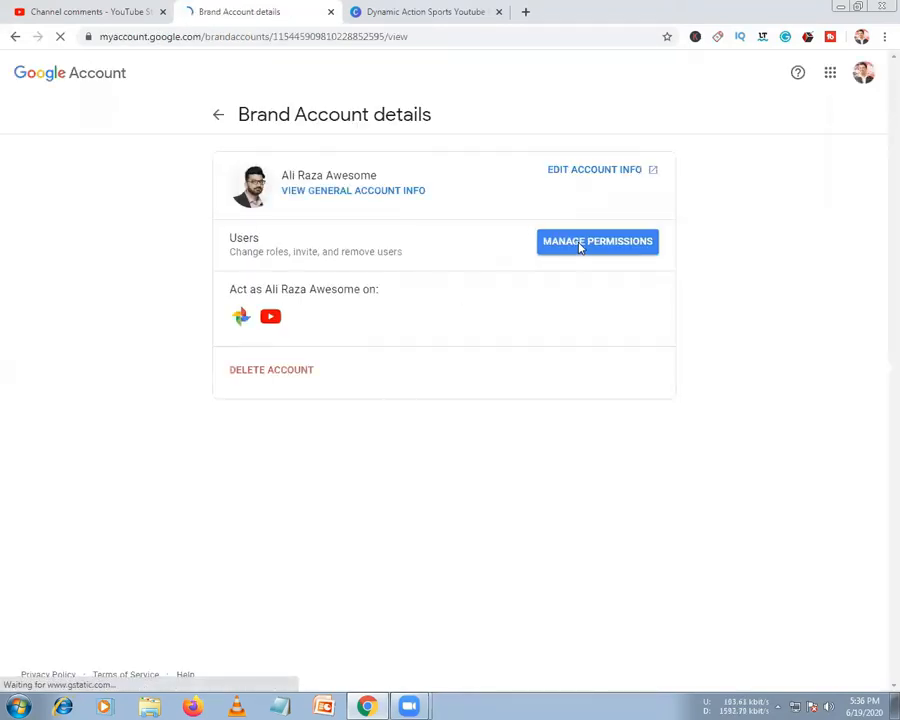
click(580, 248)
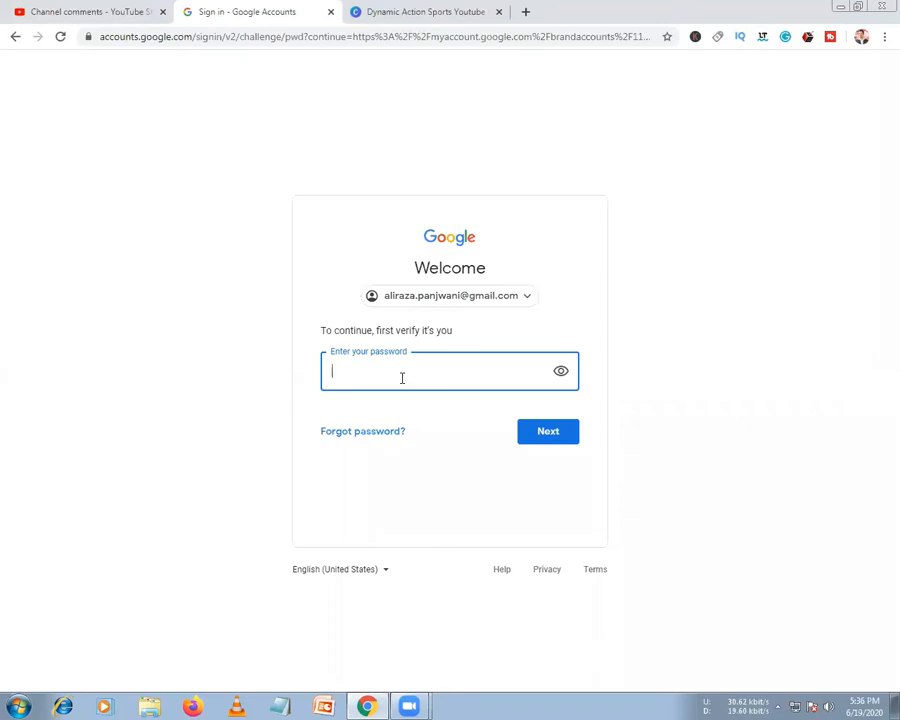
text(••••••••)
Re-enter the account password correctly and approve the sign-in check on the phone
key(ctrl+a)
key(BackSpace)
text(••••••••••••••••••)
click(542, 442)
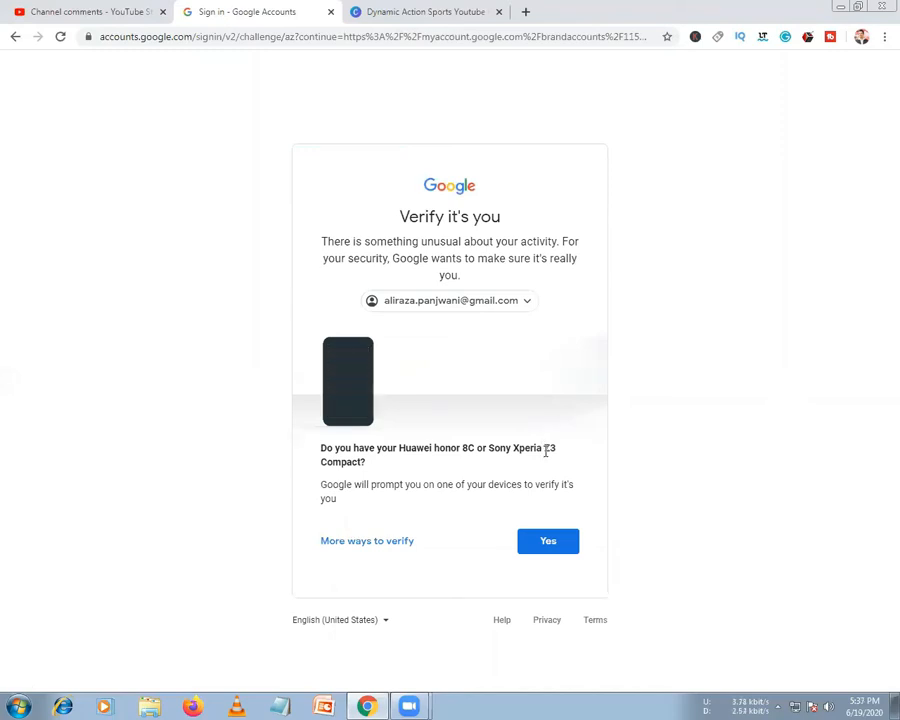
click(550, 543)
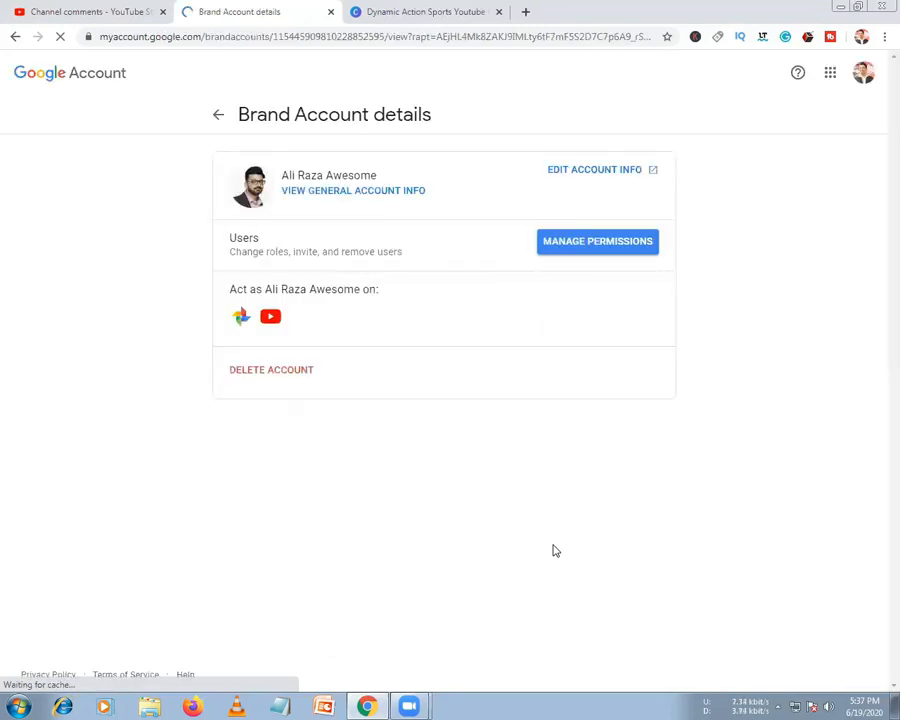
Open Manage permissions, inspect the role options for your own entry without changes, and close it
click(597, 250)
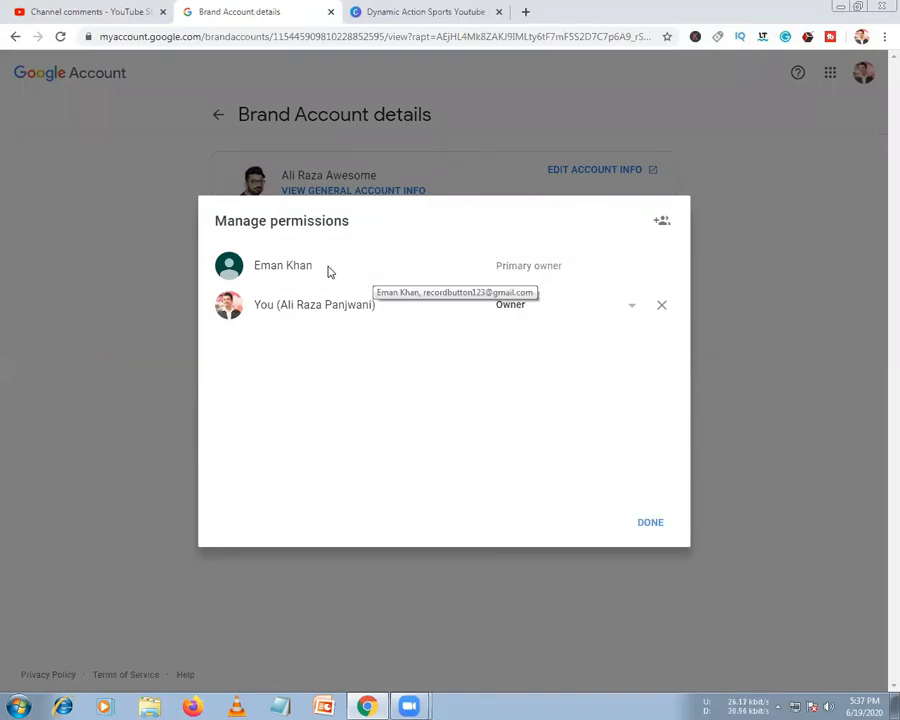
click(526, 316)
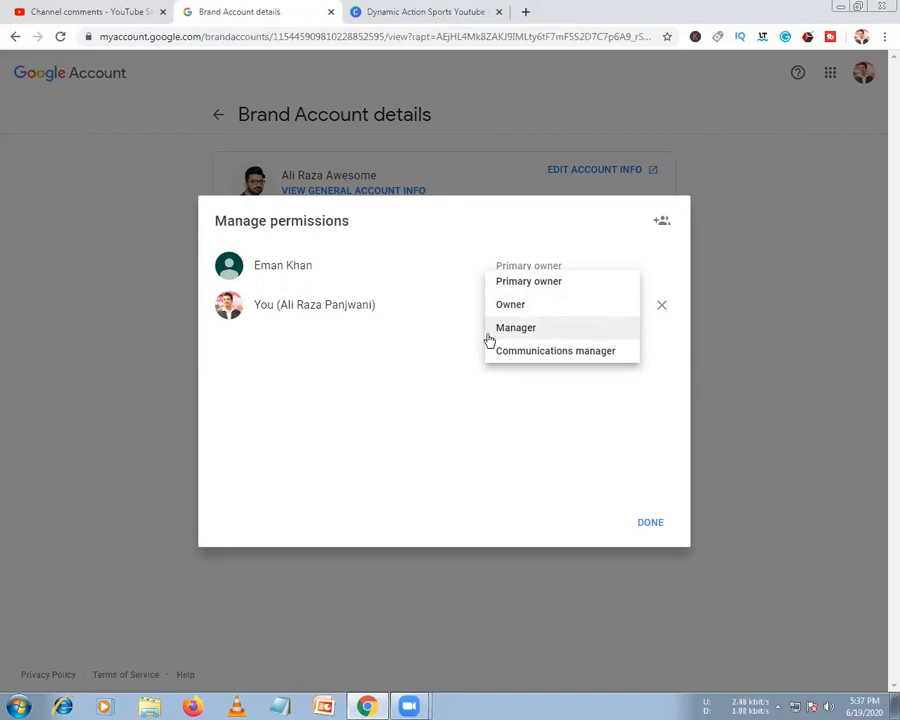
click(440, 318)
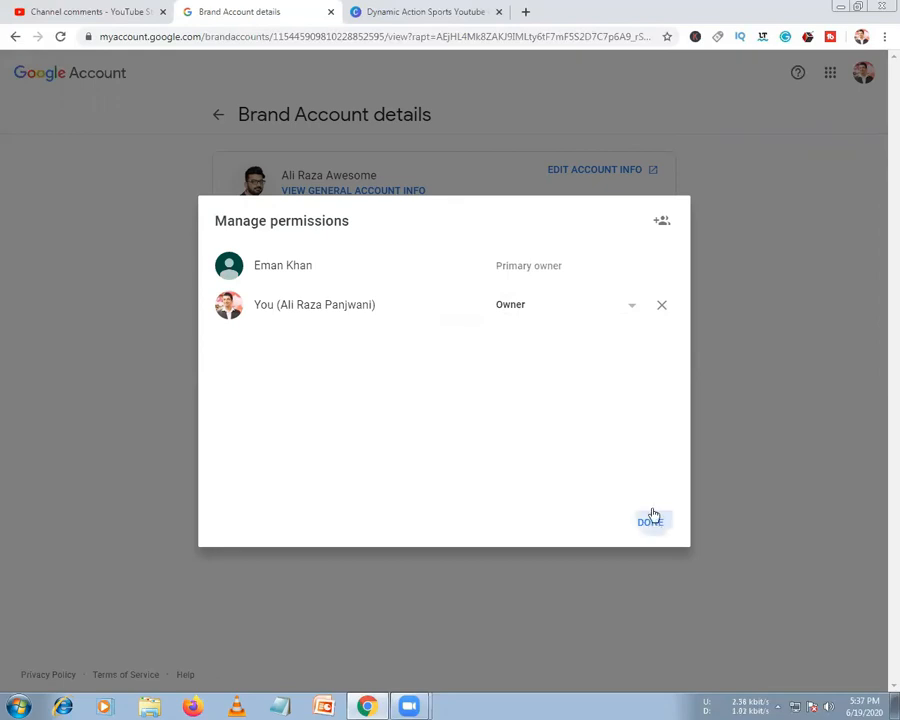
click(651, 521)
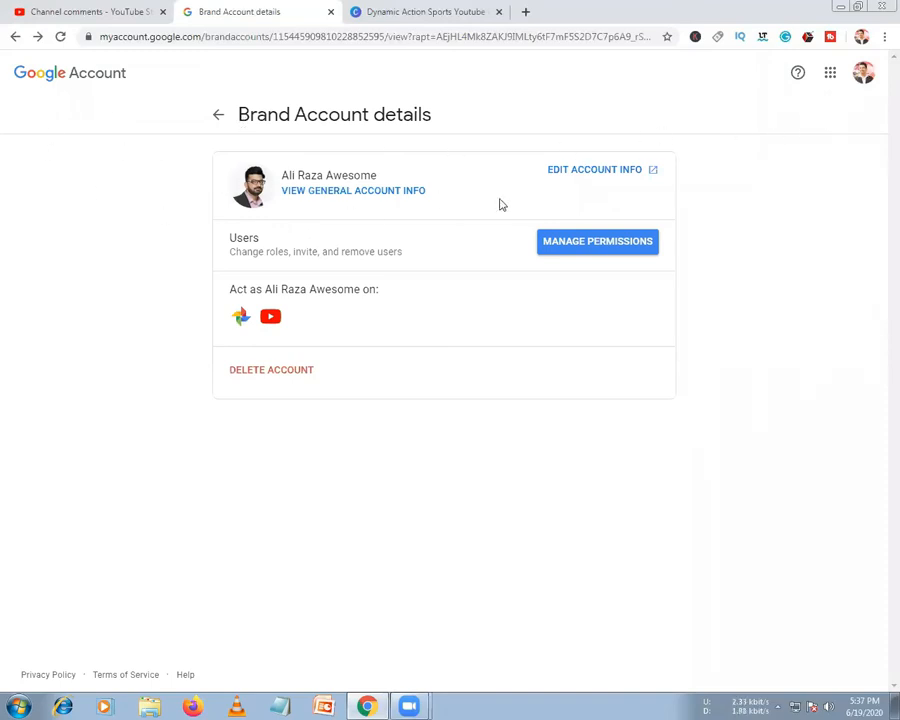
Reopen Manage permissions and highlight the primary owner's name and Primary owner role
click(589, 244)
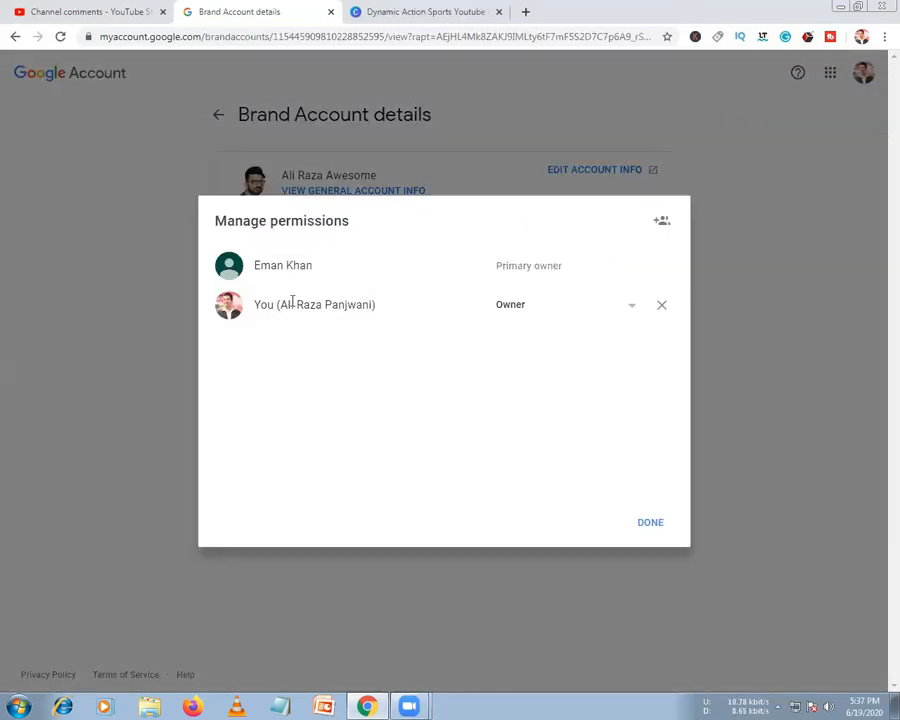
drag(314, 266, 256, 269)
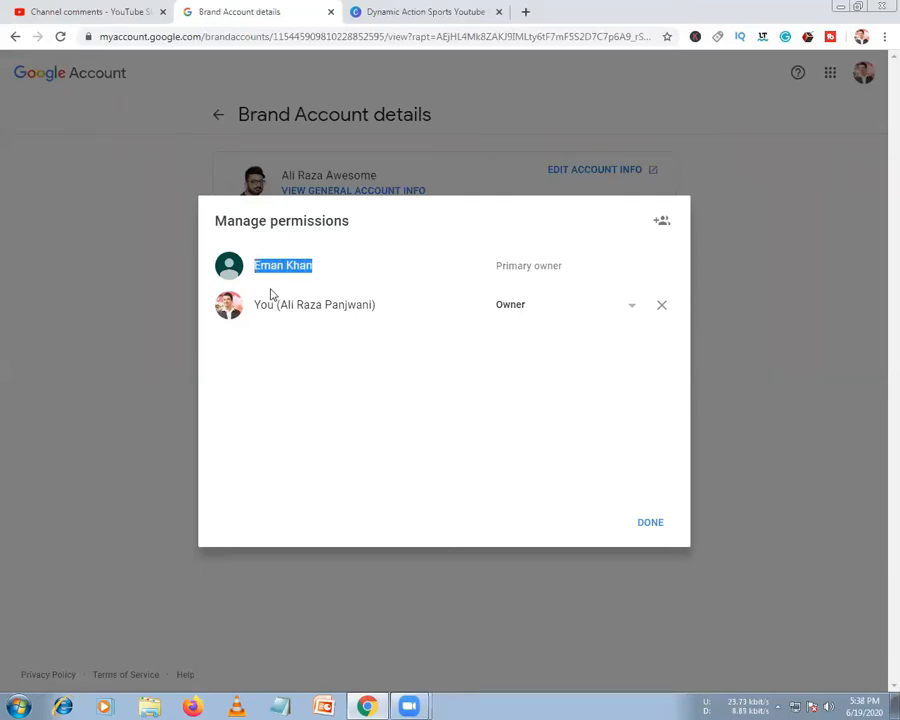
drag(495, 266, 604, 272)
click(560, 266)
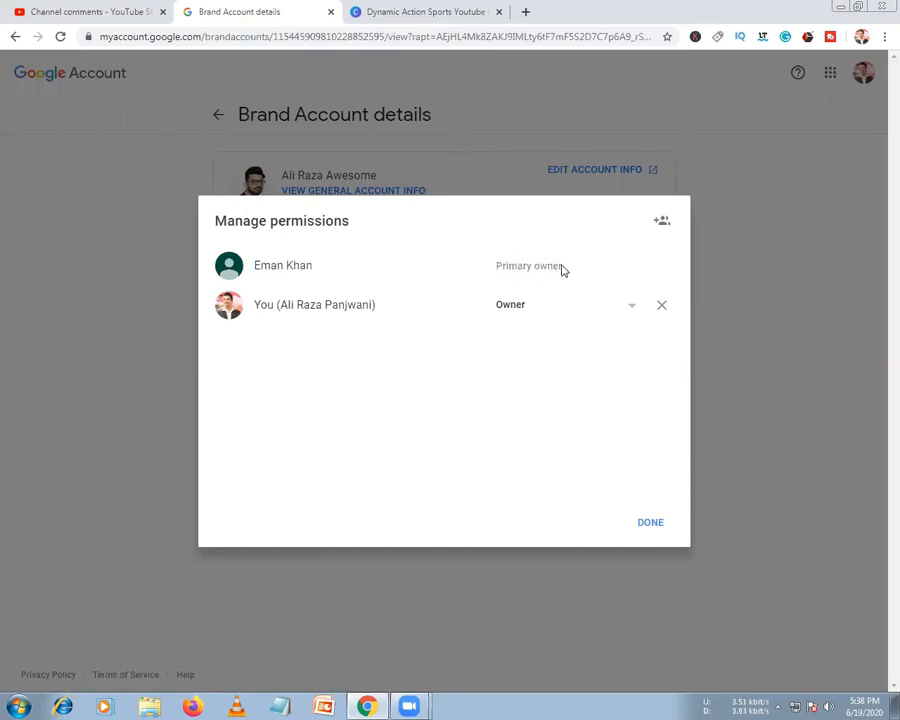
Start inviting a new user, entering a contact's e-mail address and picking a suggested contact
click(660, 222)
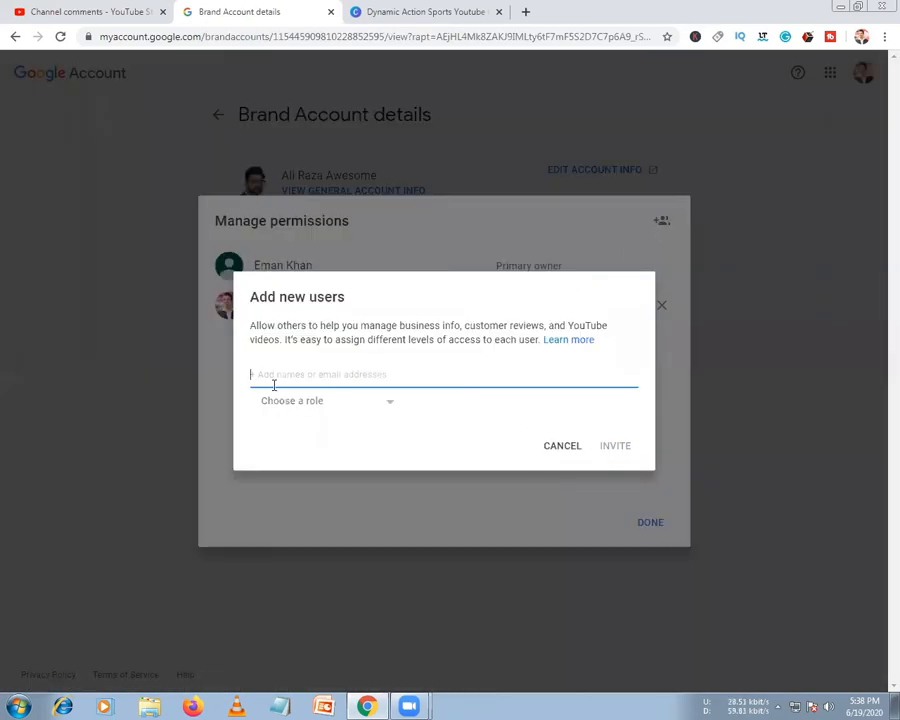
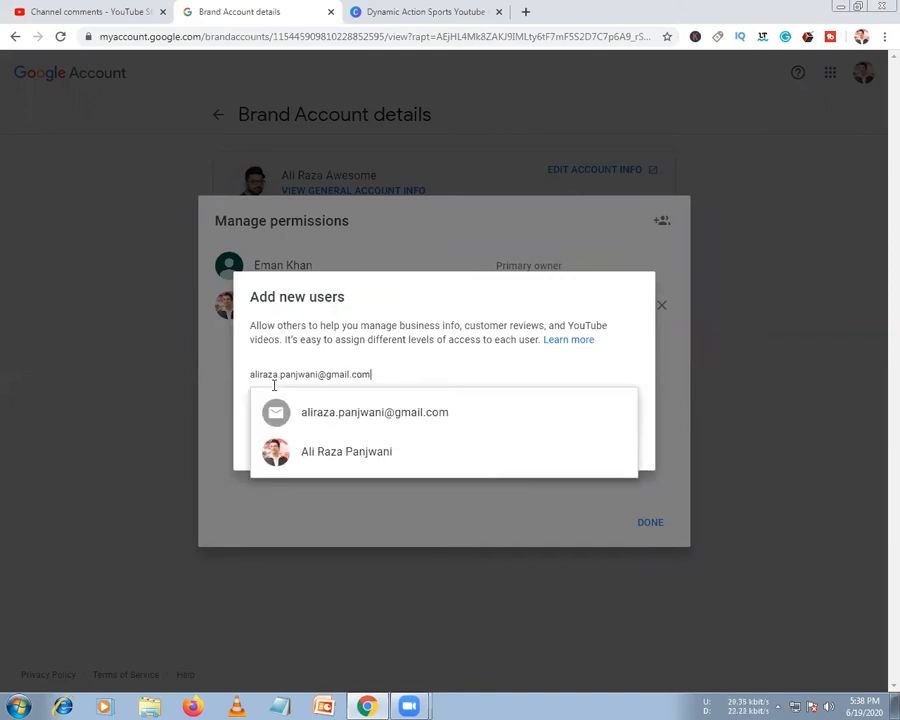
click(301, 420)
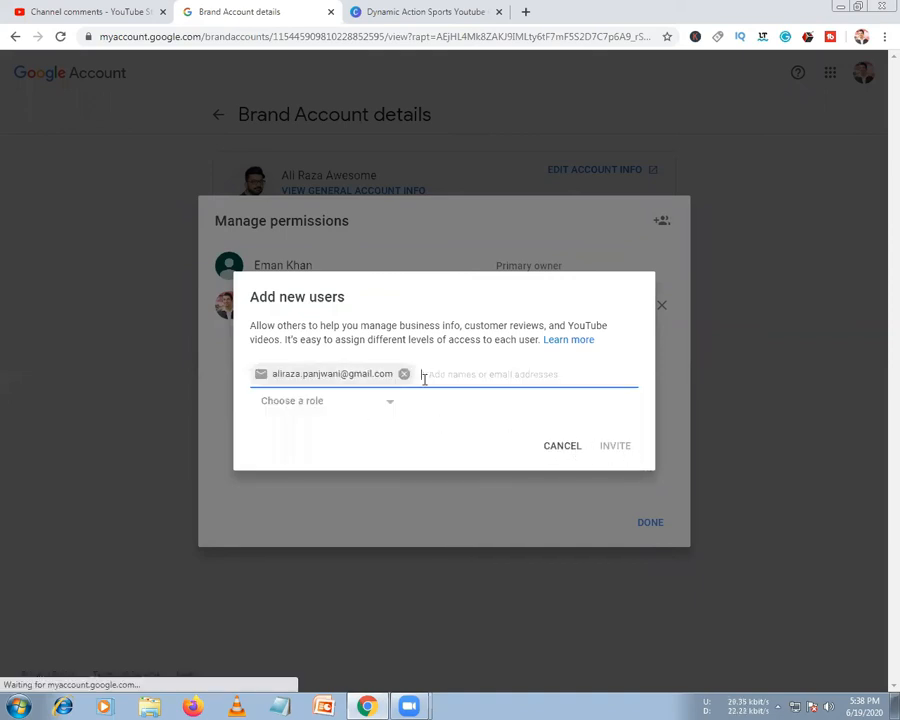
click(404, 374)
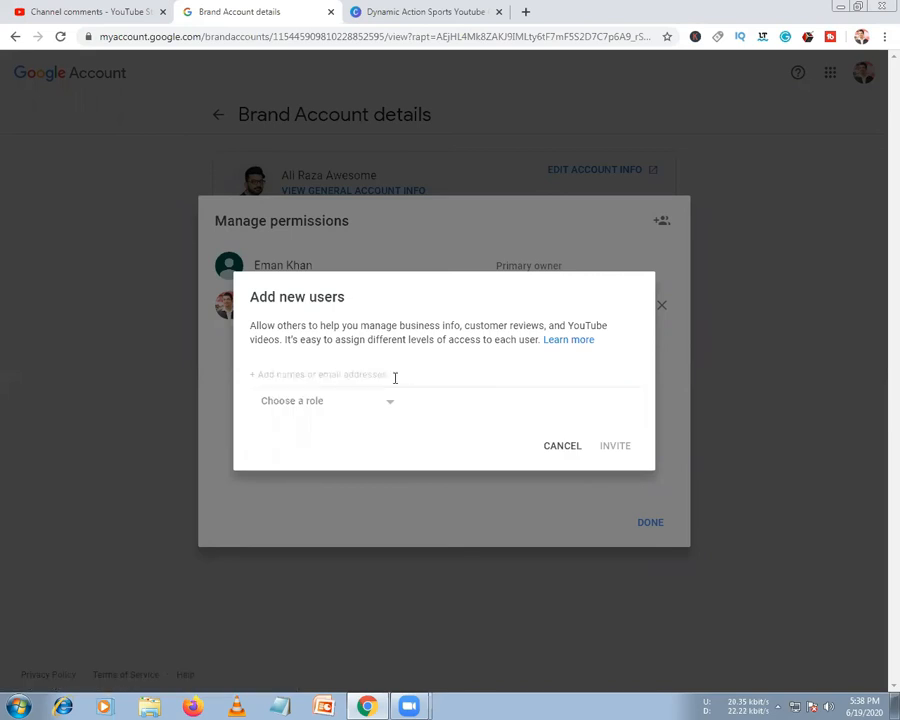
text(alir)
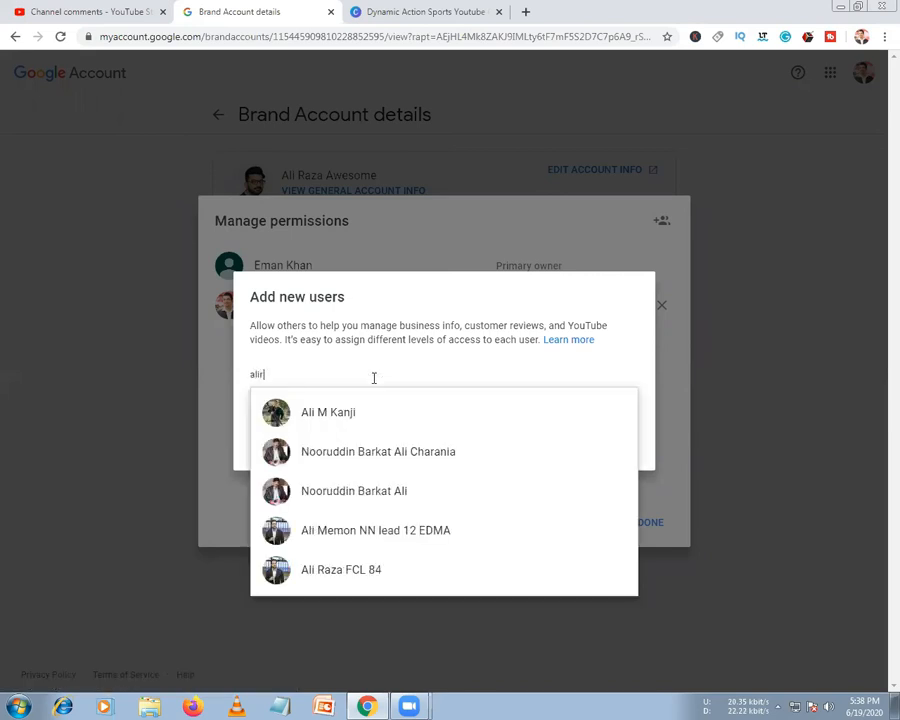
key(BackSpace)
click(324, 420)
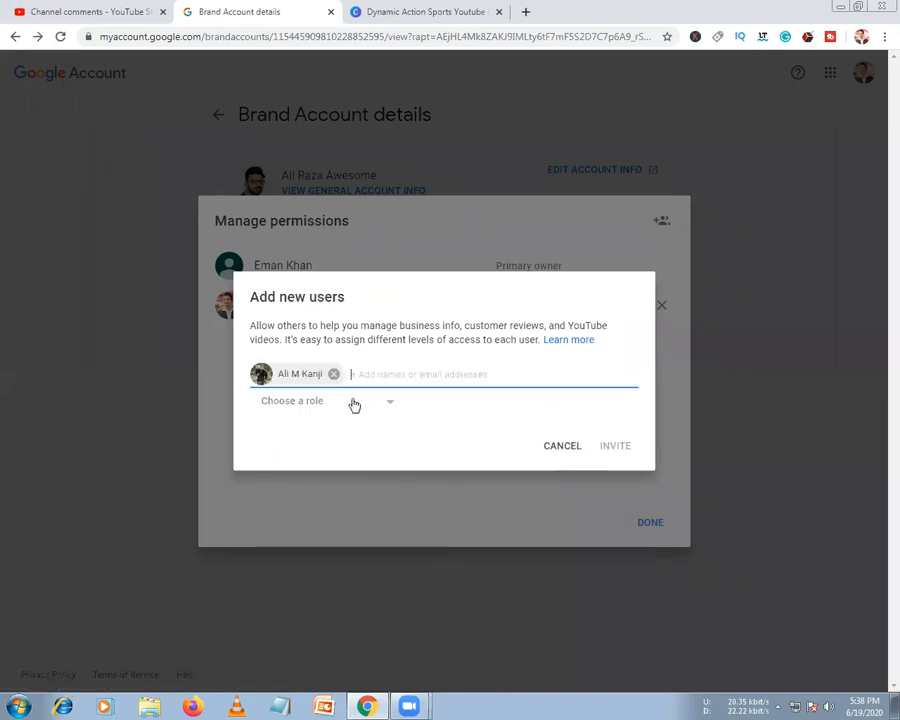
Try Owner, Communications manager and Manager roles, cancel the invitation, and close permissions
click(306, 401)
click(304, 425)
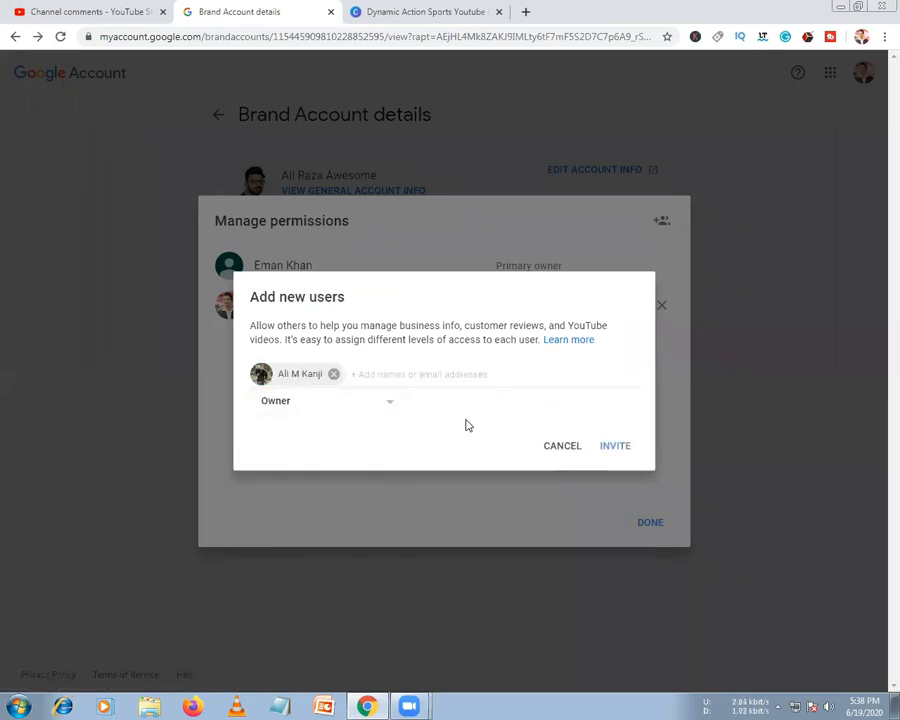
click(300, 400)
click(301, 446)
click(310, 408)
click(289, 379)
click(565, 447)
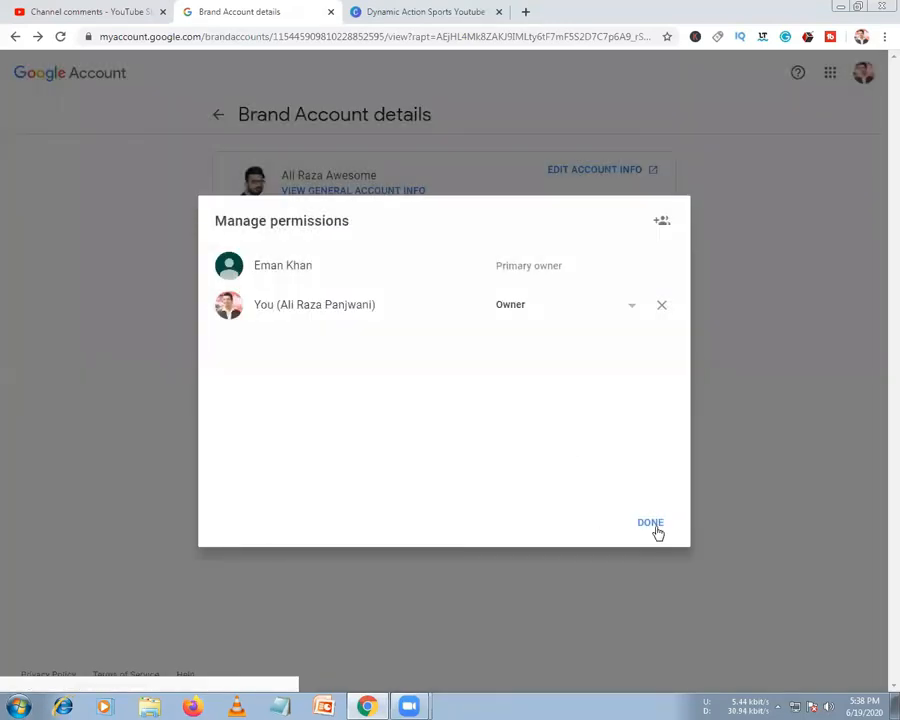
click(655, 529)
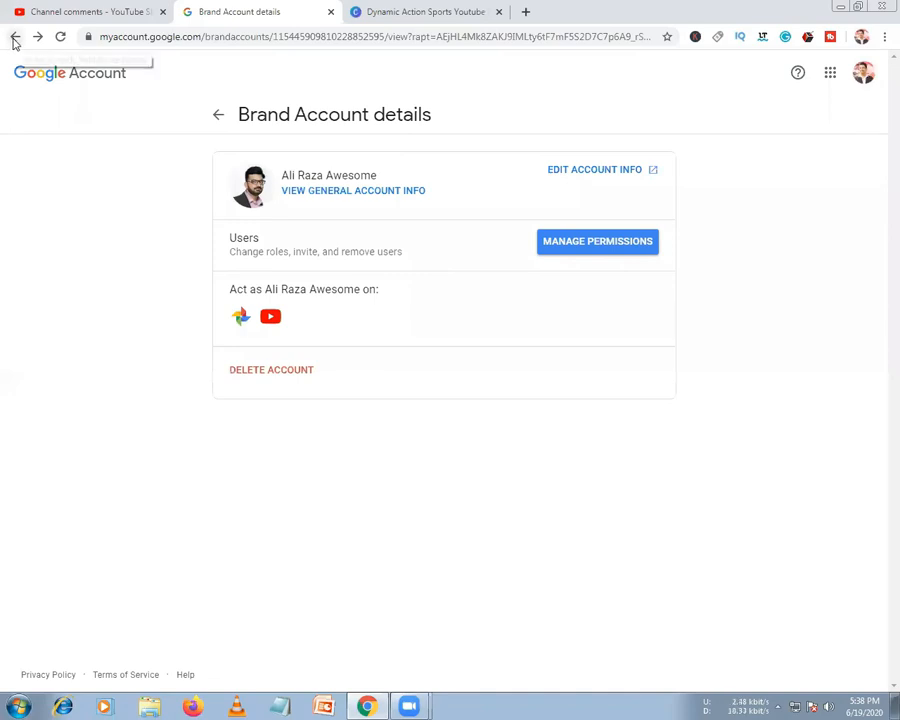
Close the Google sign-in tab and open YouTube Studio's Channel settings
click(14, 38)
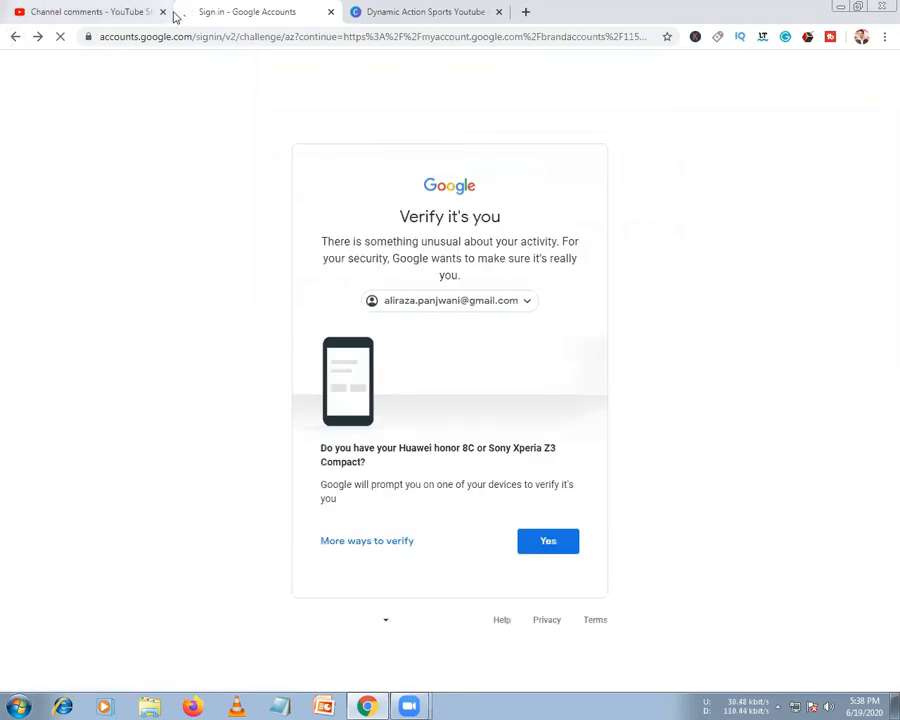
click(331, 12)
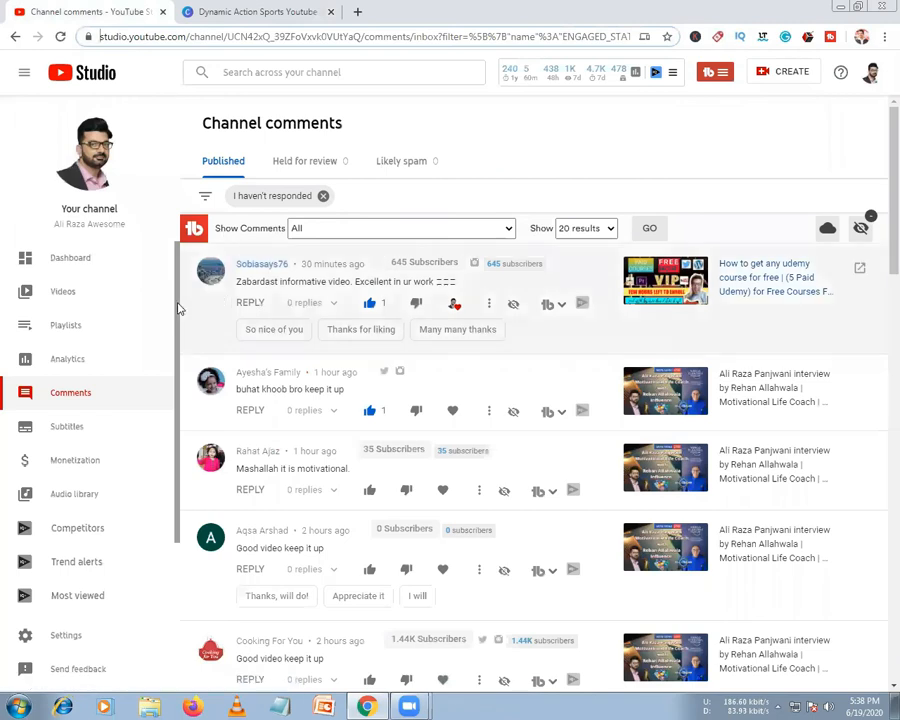
click(66, 637)
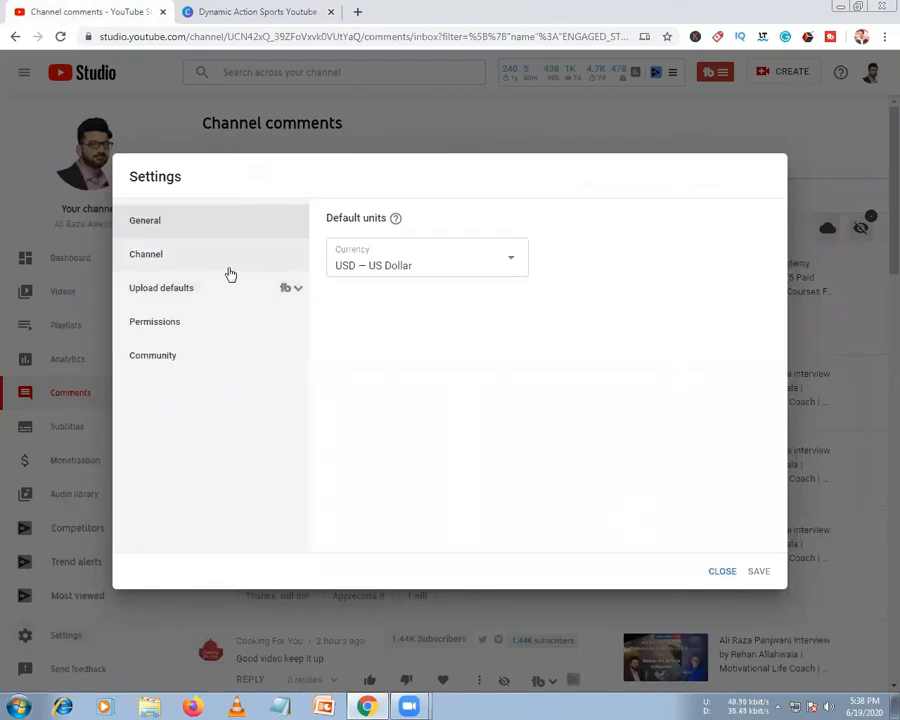
click(154, 262)
Move through Advanced and Branding to the Feature eligibility tab and bring up link options for Status and Features
click(420, 230)
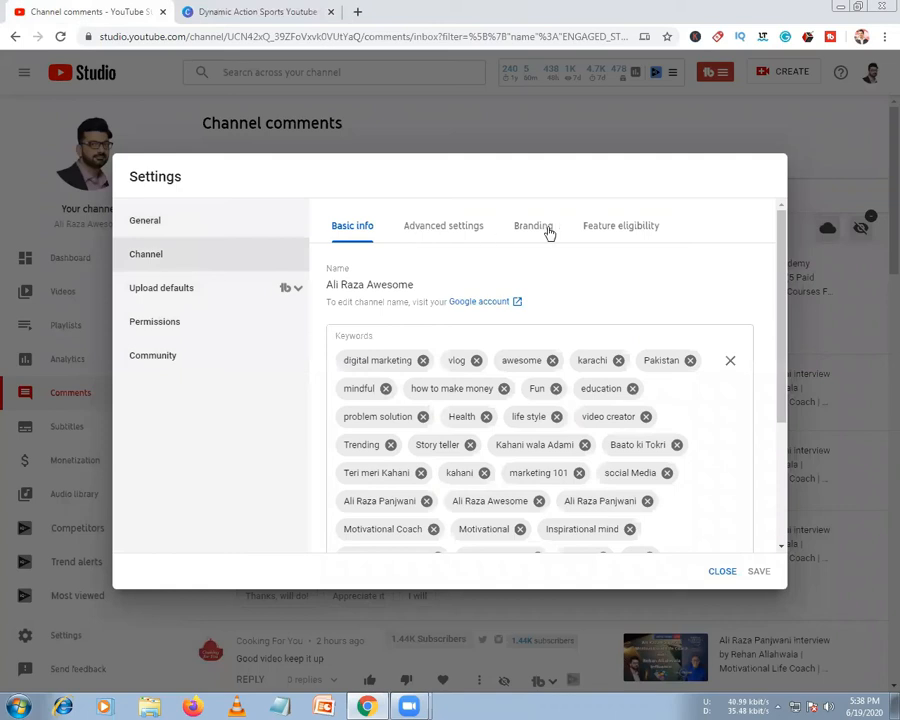
click(548, 230)
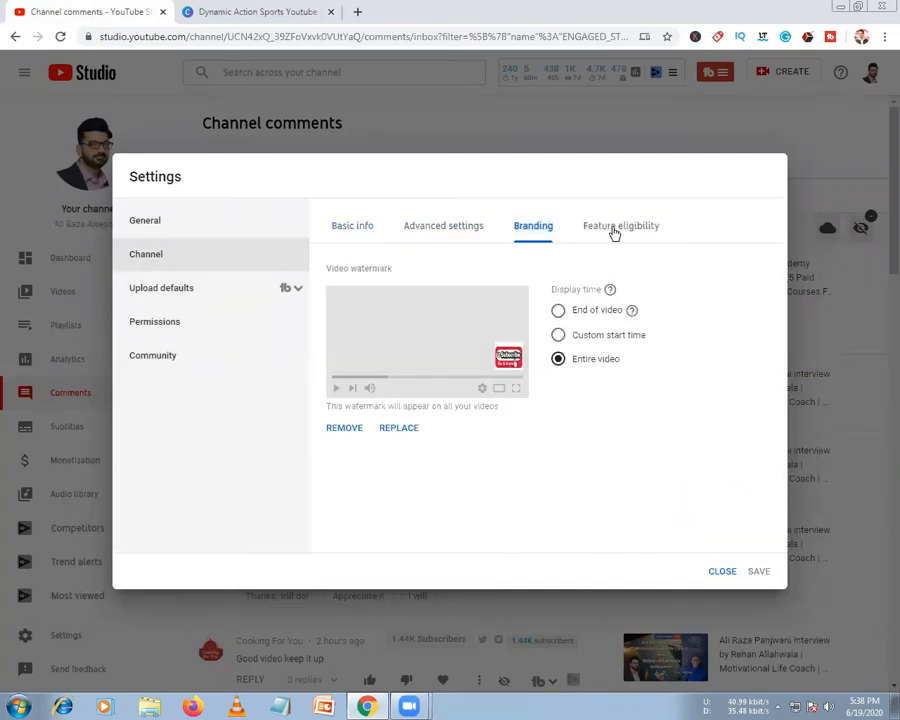
click(618, 230)
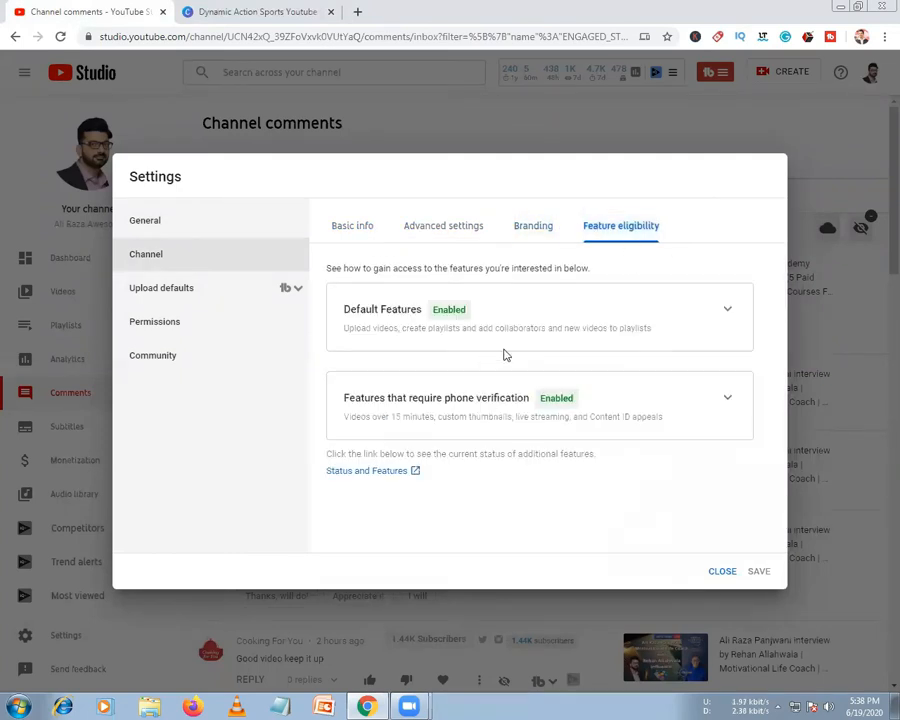
right_click(380, 471)
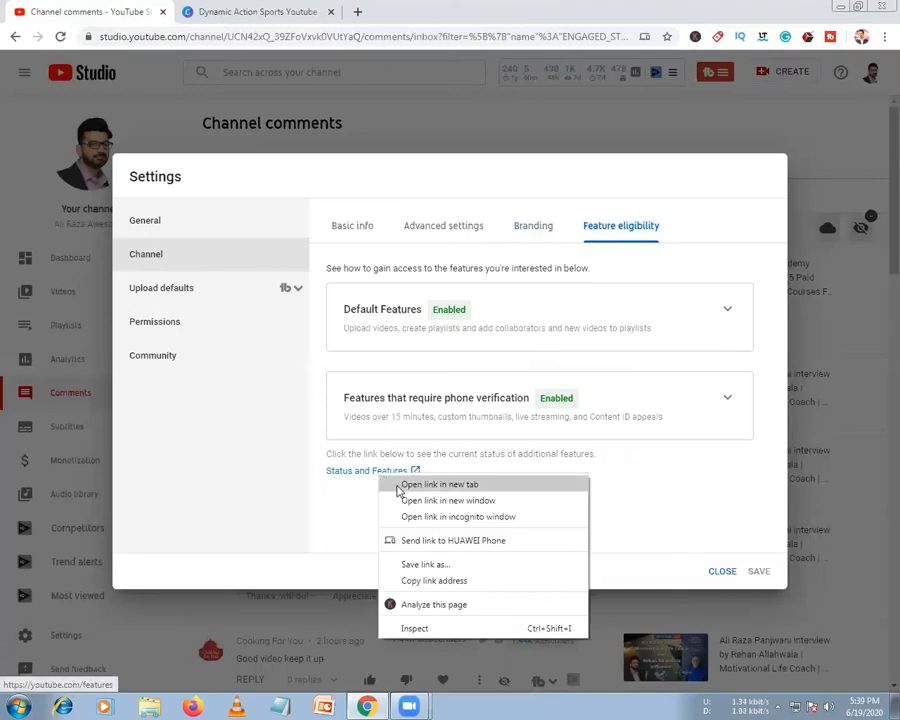
View Status and Features in a new tab, scroll through it, then close it with Ctrl+W
click(420, 484)
click(243, 8)
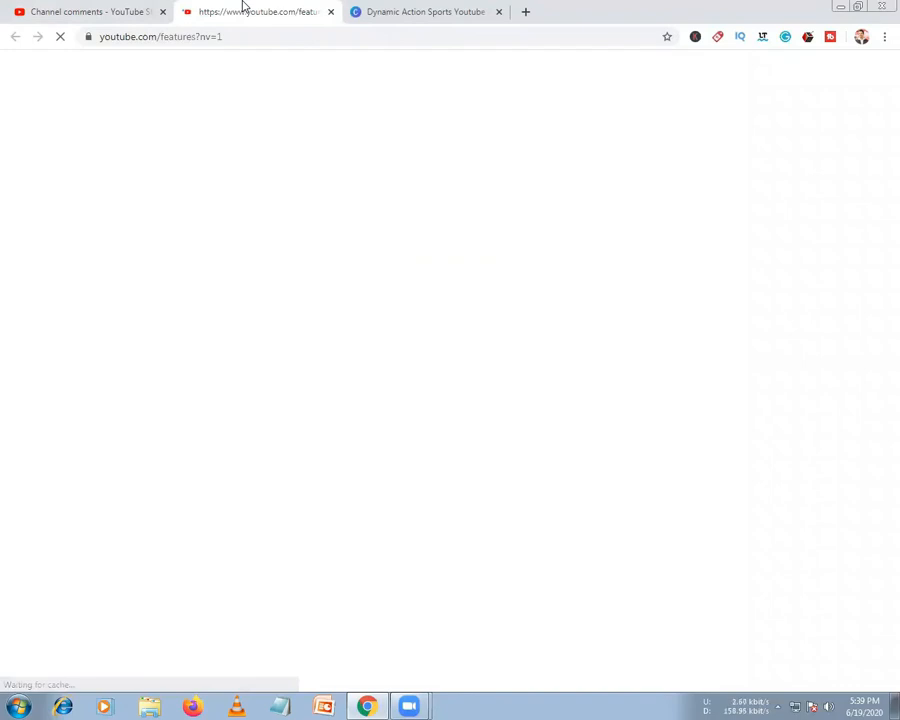
scroll(300, 236, down, 3)
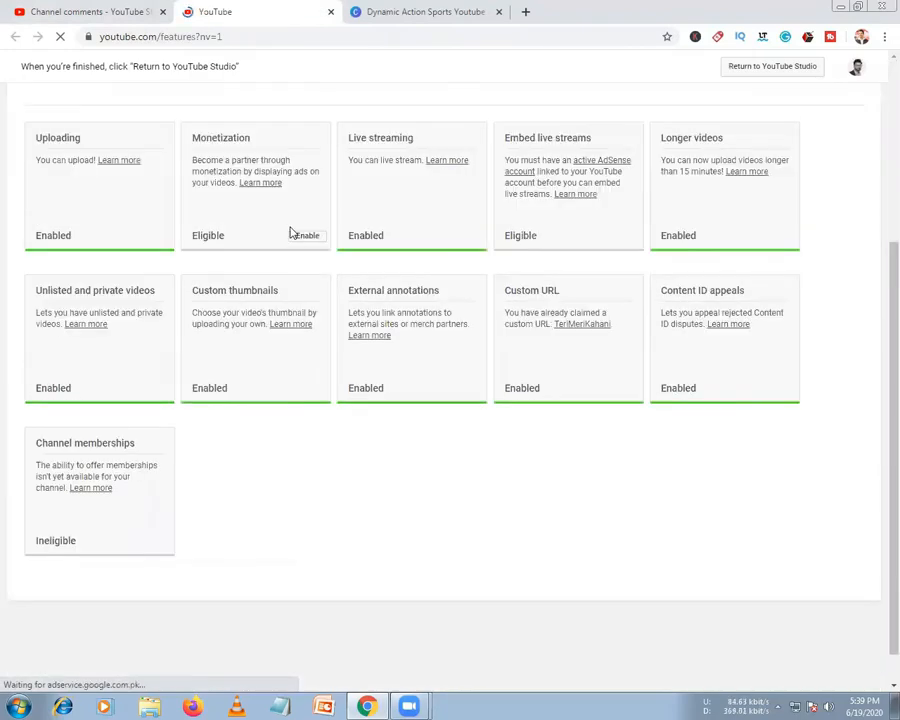
scroll(291, 233, up, 3)
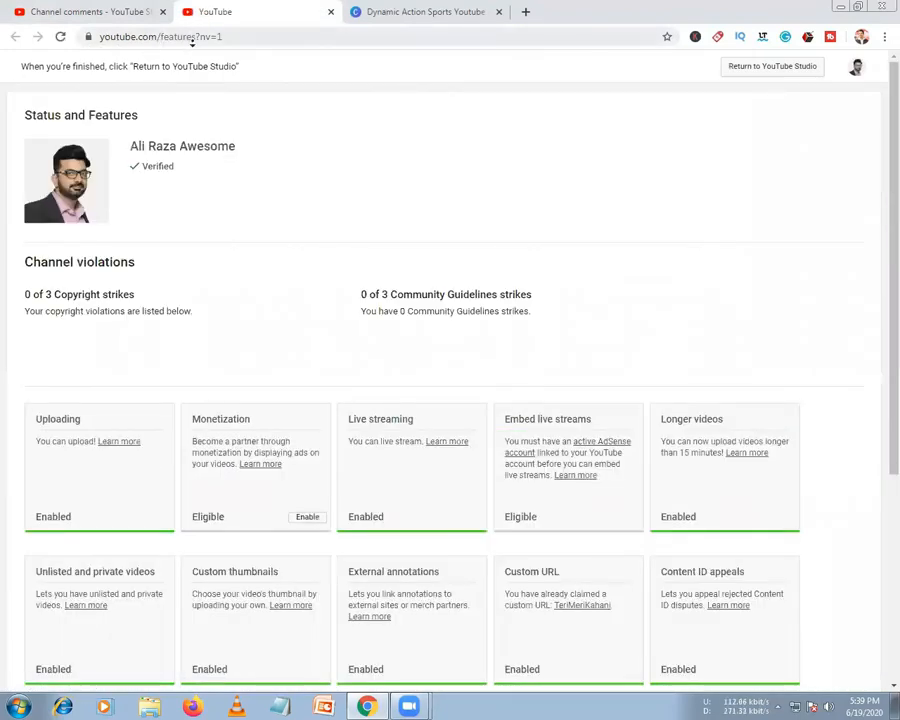
scroll(300, 411, down, 3)
scroll(259, 335, up, 3)
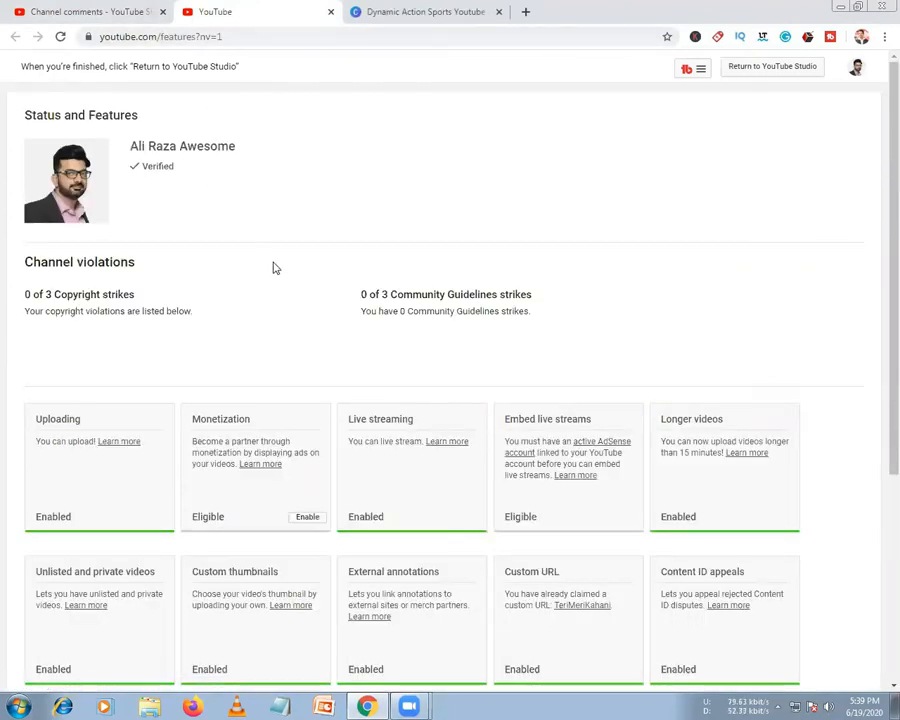
scroll(273, 268, down, 1)
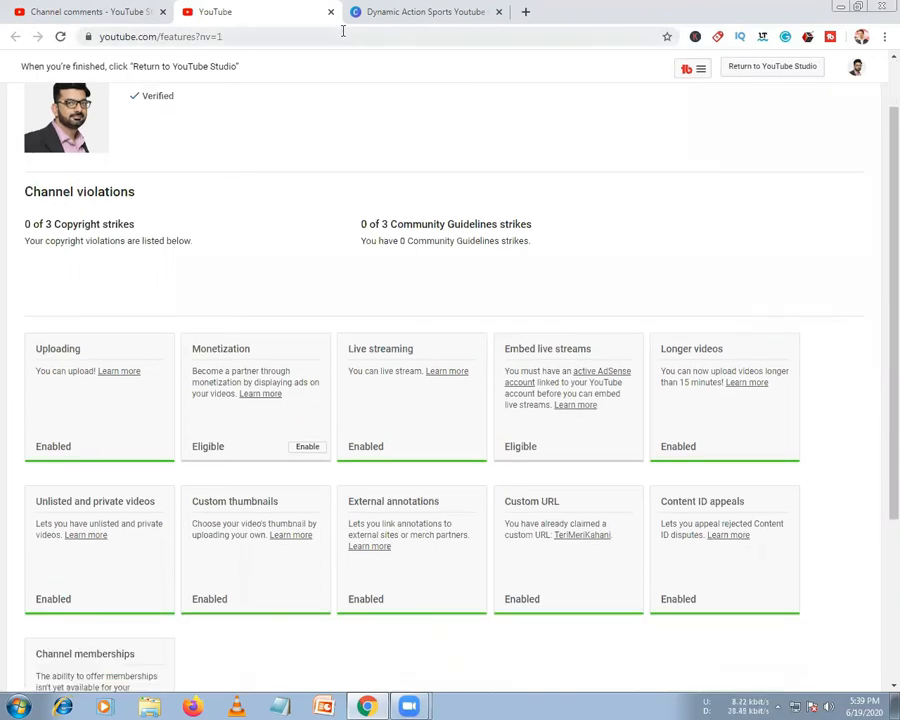
key(ctrl+w)
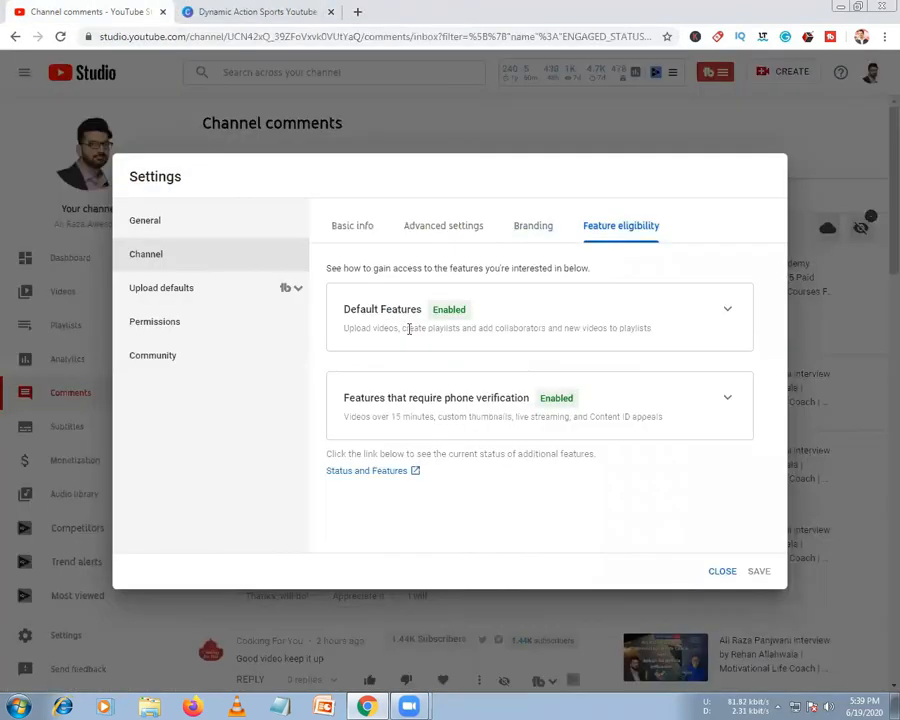
Open Upload defaults and scroll through the default video description
click(148, 290)
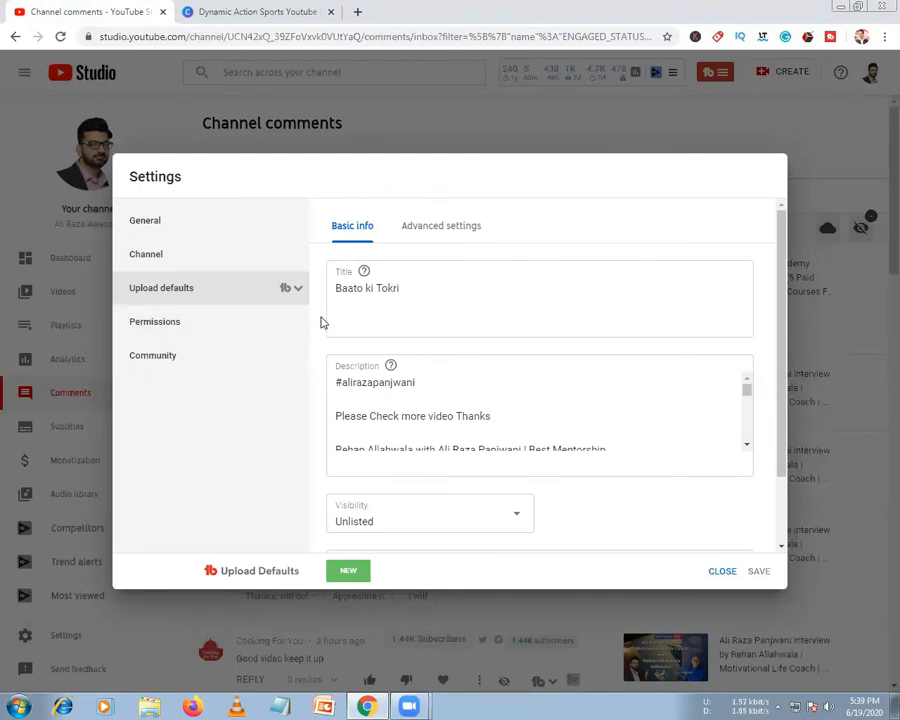
scroll(470, 381, down, 3)
scroll(426, 424, down, 5)
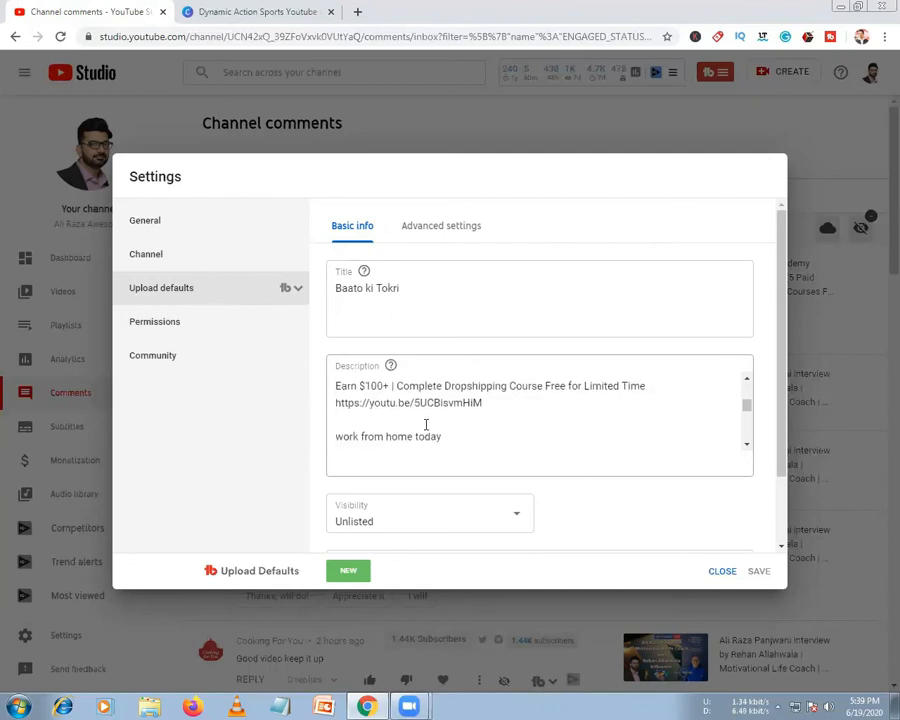
scroll(426, 424, down, 5)
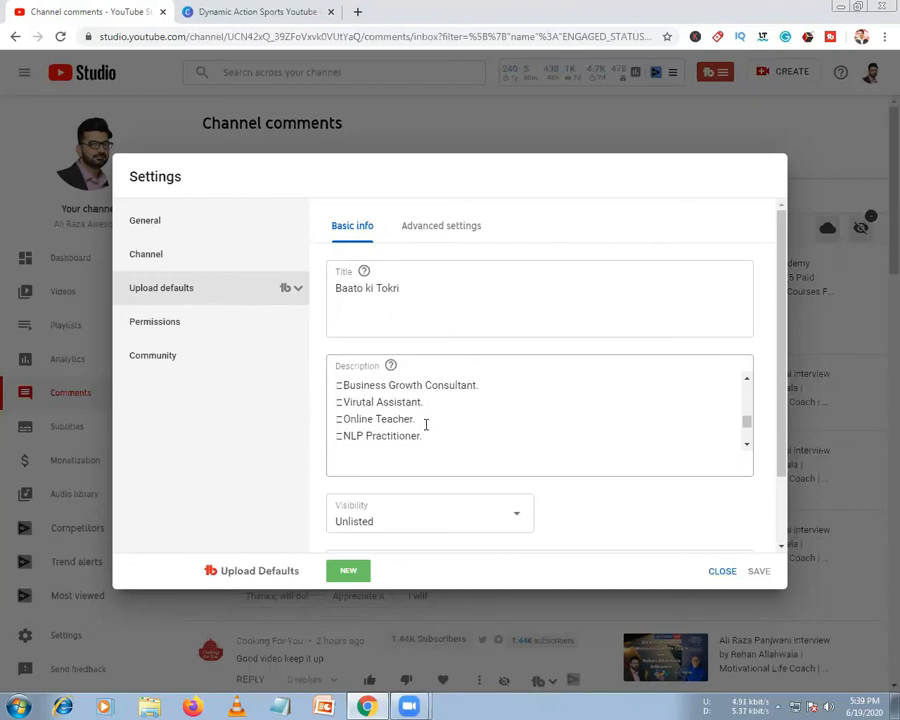
scroll(426, 424, down, 2)
scroll(428, 412, up, 4)
scroll(439, 424, up, 3)
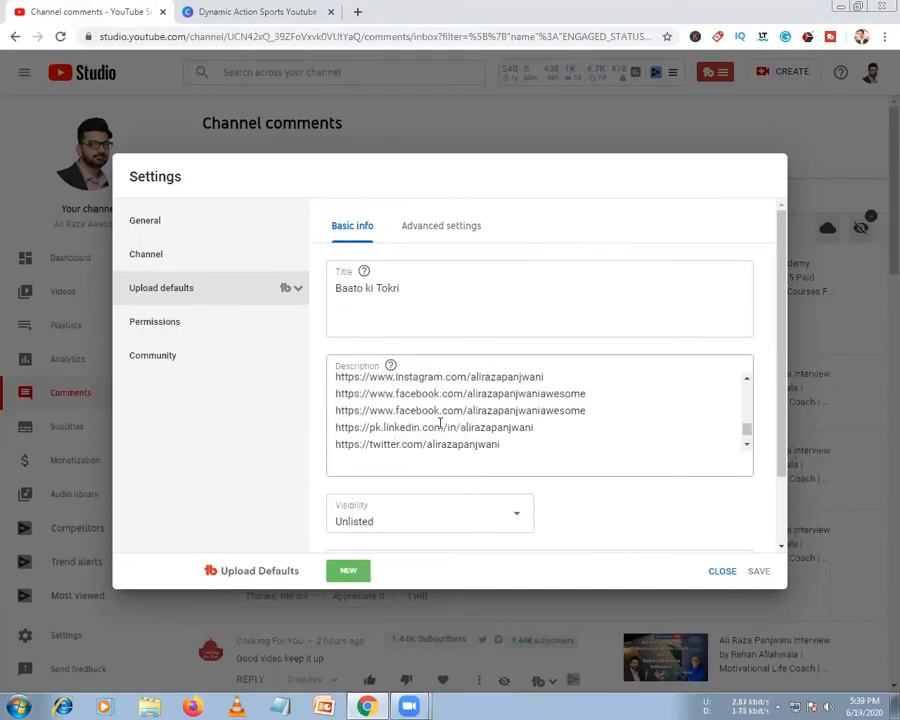
scroll(439, 423, down, 2)
Replace the end of the second Facebook link in the description with 'awesome'
drag(594, 410, 505, 415)
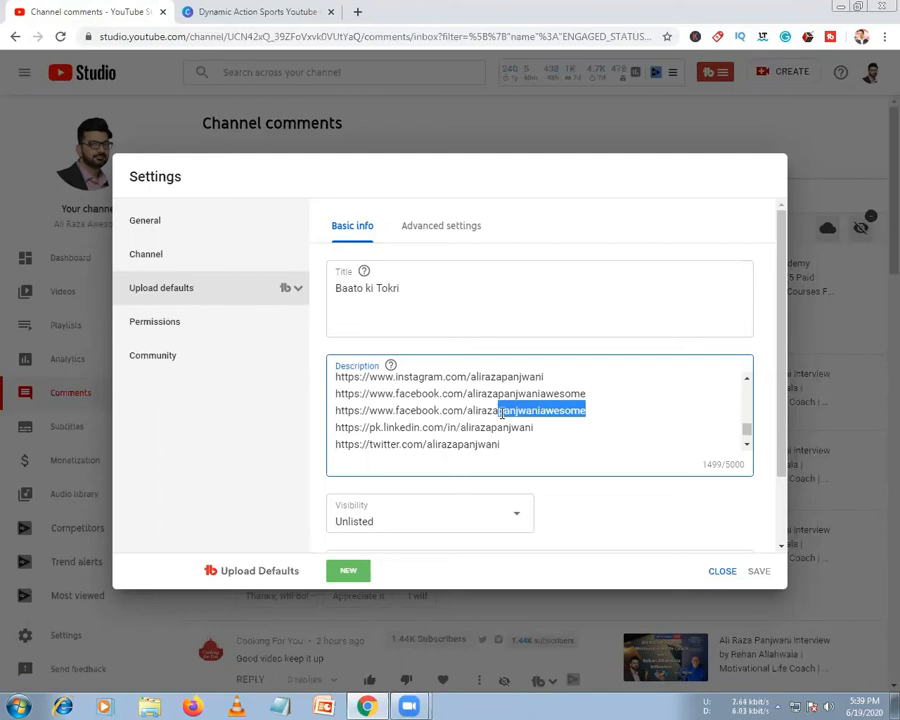
click(504, 414)
key(BackSpace)
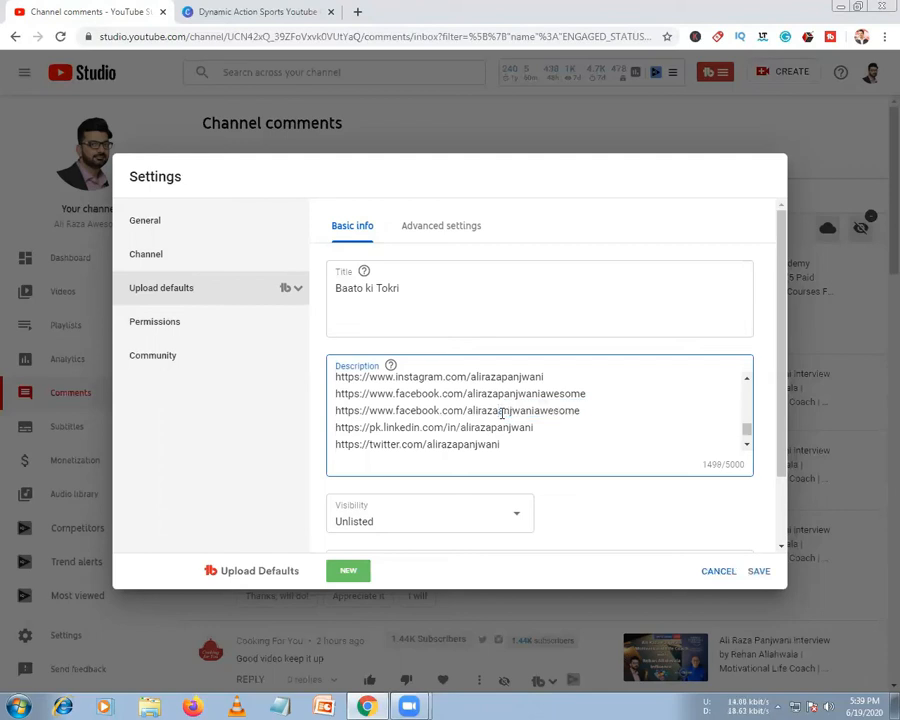
key(shift+End)
key(BackSpace)
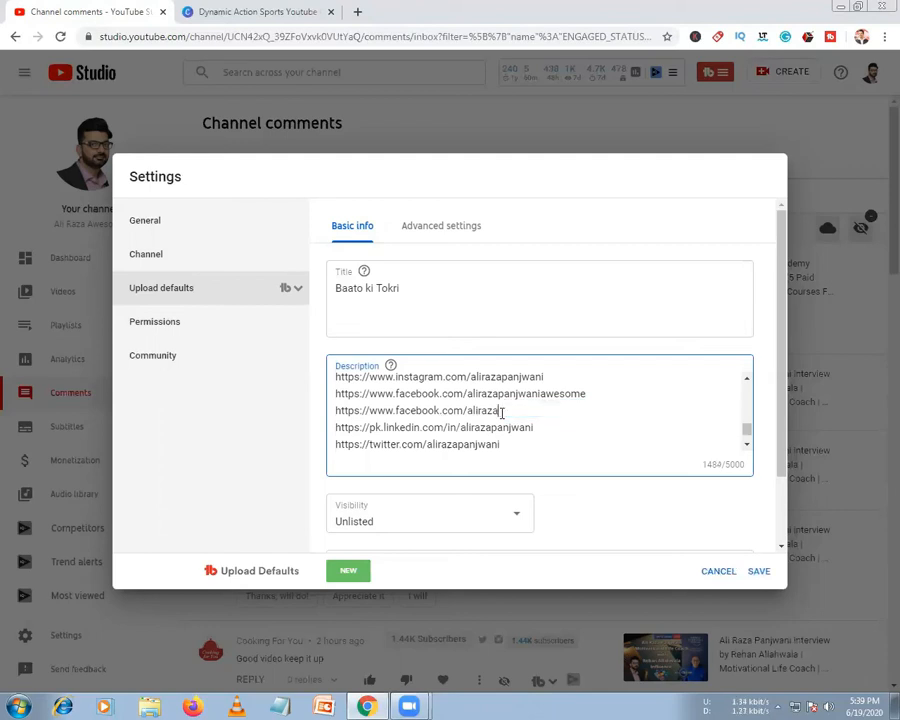
text(awesome)
Review the advanced upload defaults, checking the video language list without changing it
scroll(548, 424, down, 5)
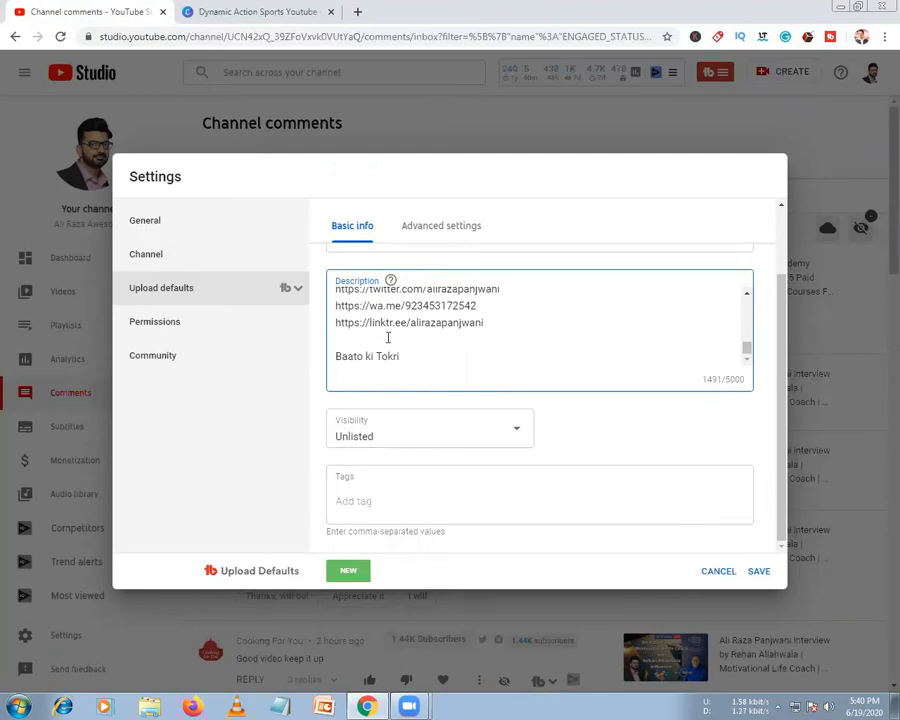
click(434, 229)
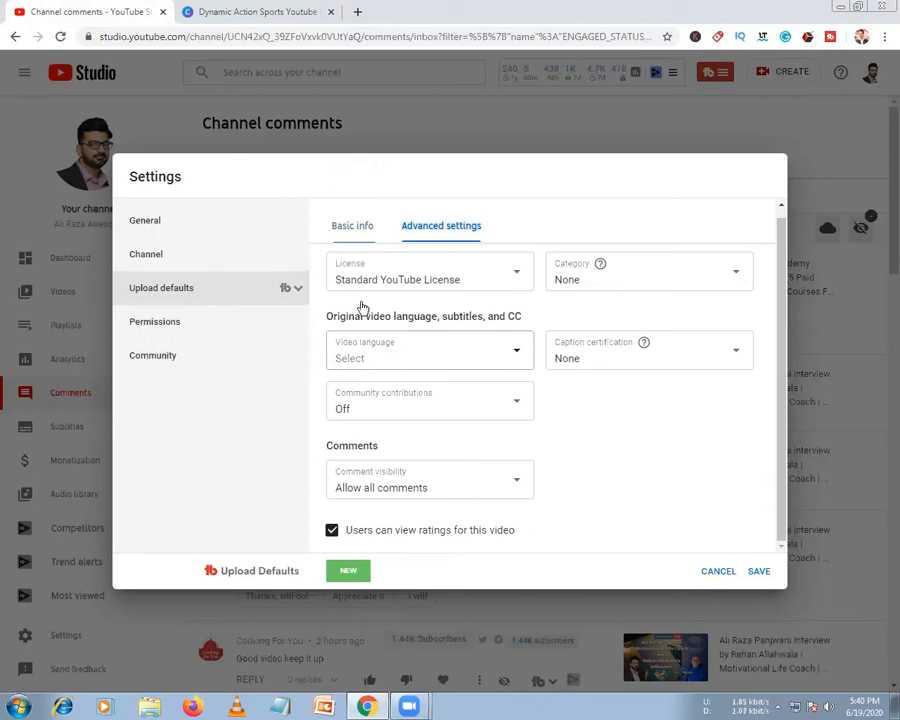
click(393, 354)
scroll(393, 462, down, 4)
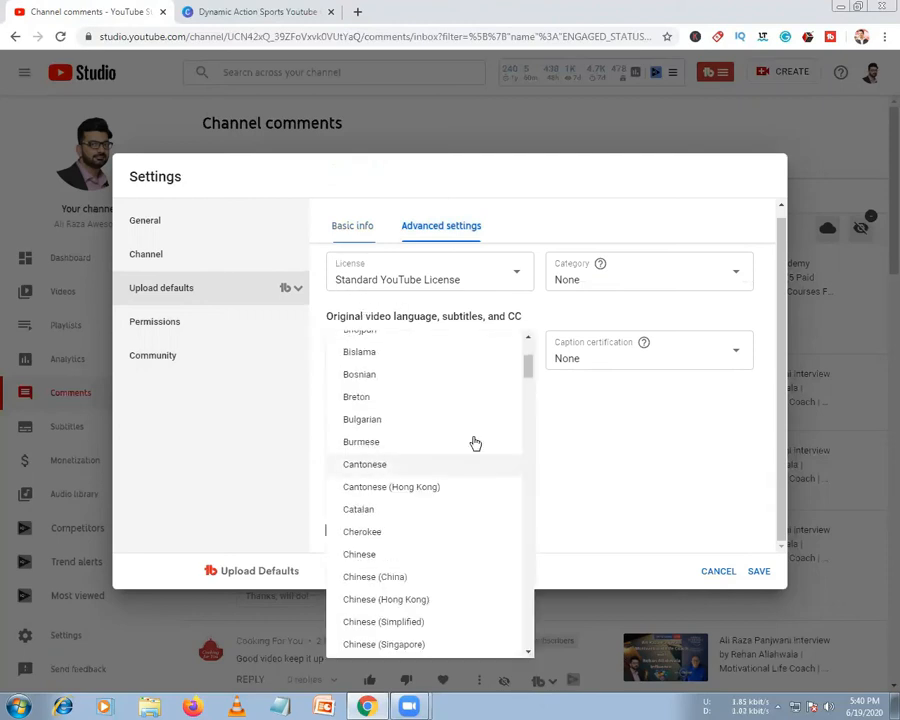
click(651, 449)
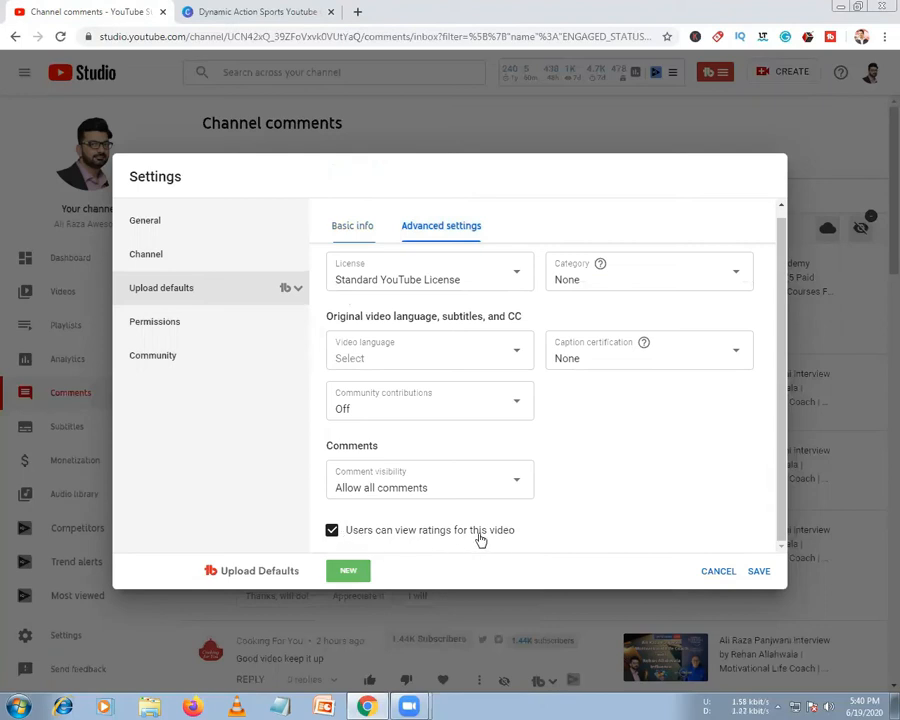
click(362, 228)
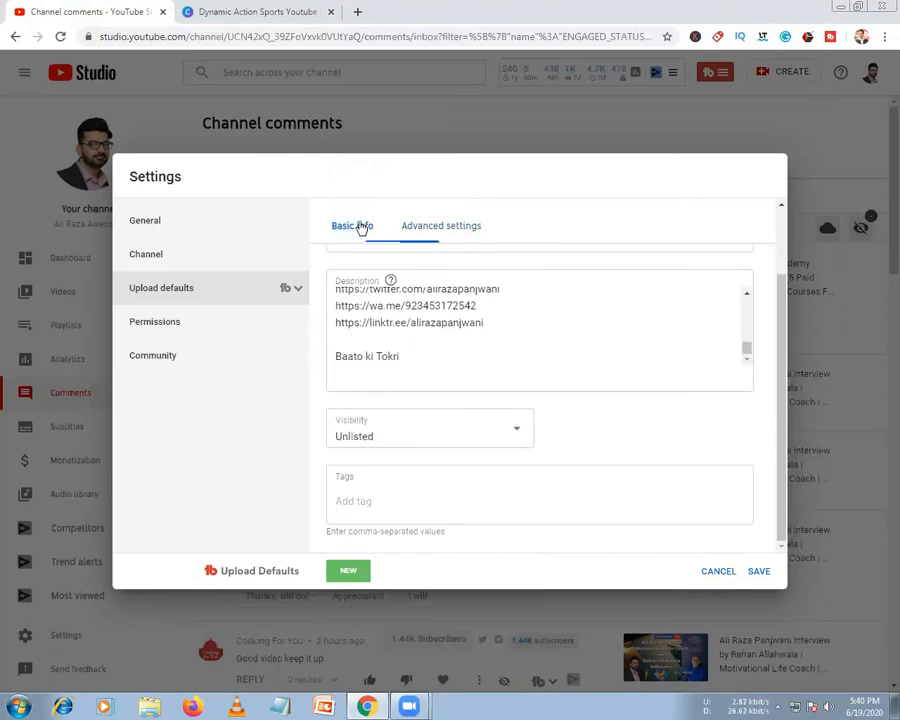
click(430, 228)
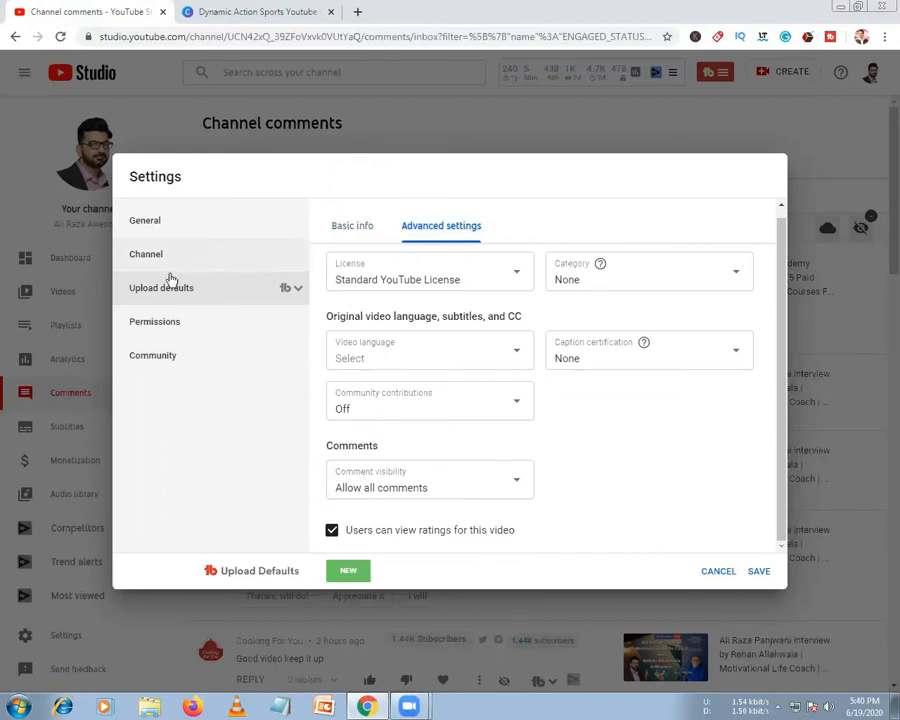
Open Permissions, view the brand account's Manage permissions in a new tab, then return to Studio
click(175, 327)
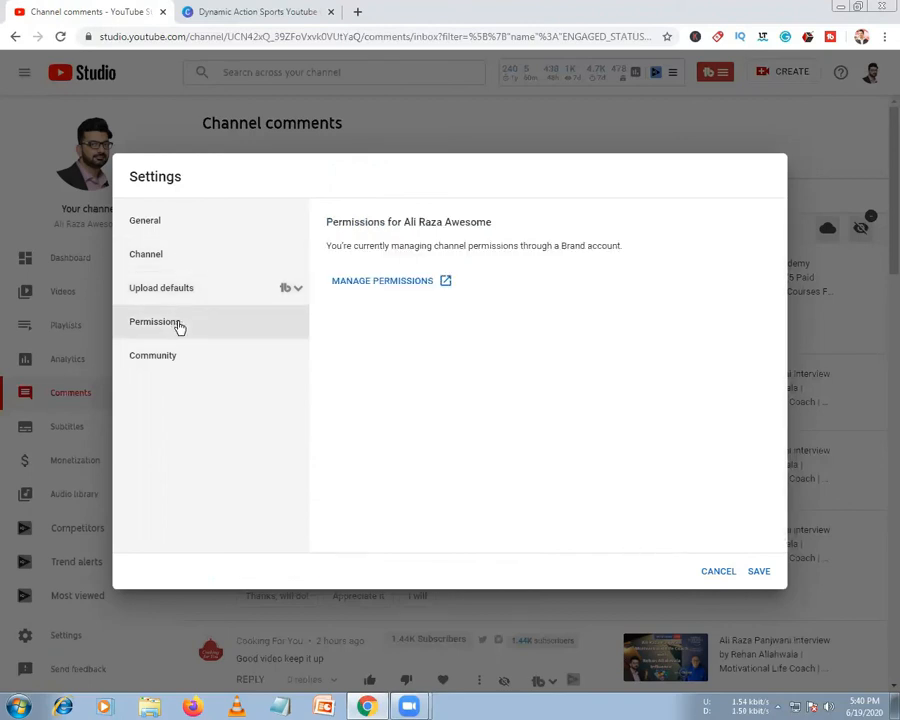
right_click(368, 286)
click(390, 290)
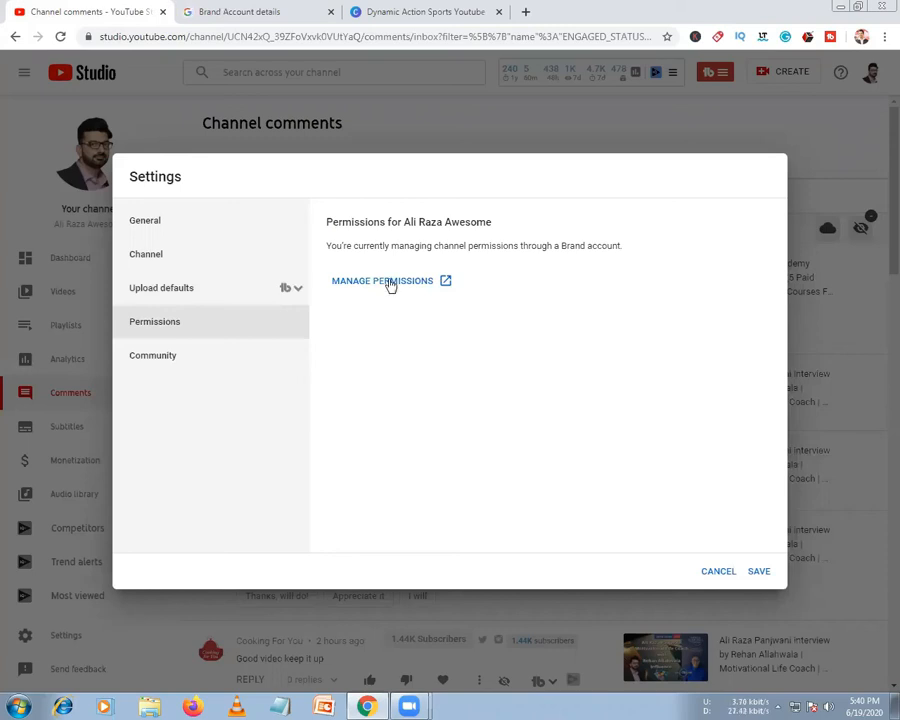
click(240, 12)
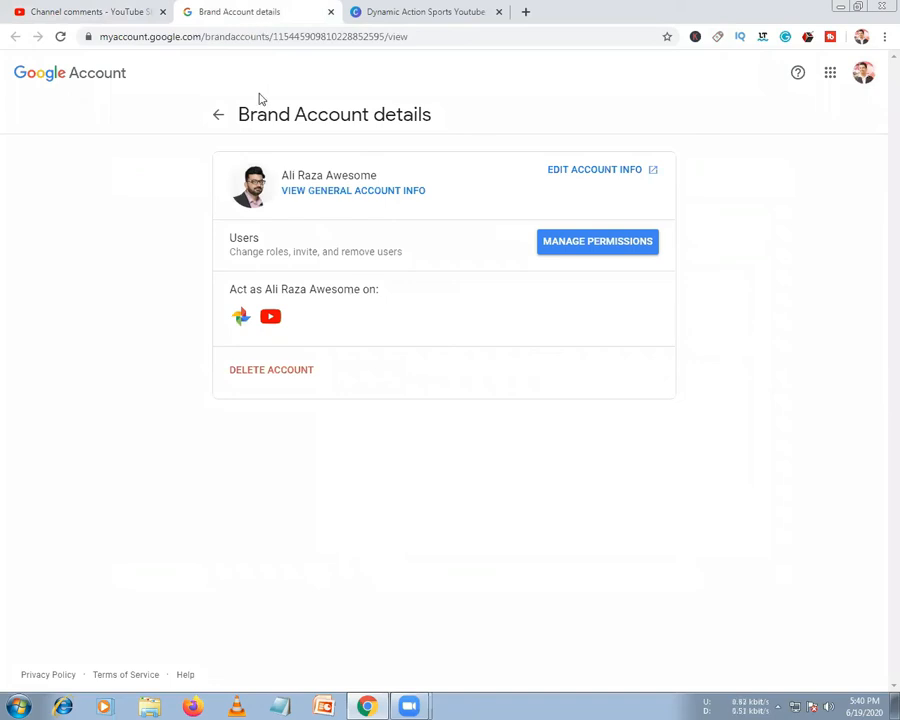
click(634, 247)
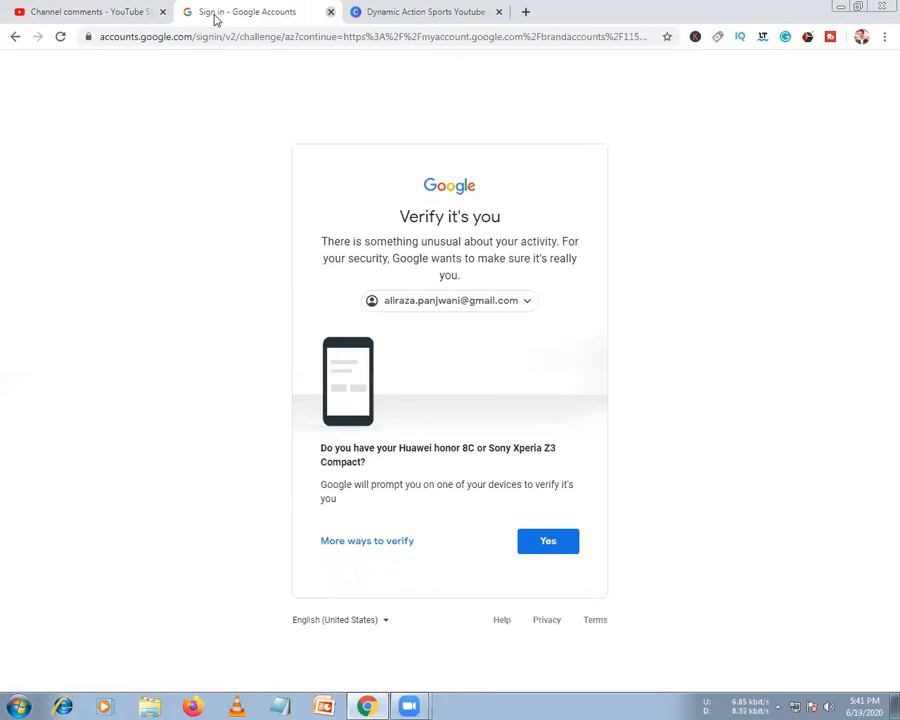
click(58, 11)
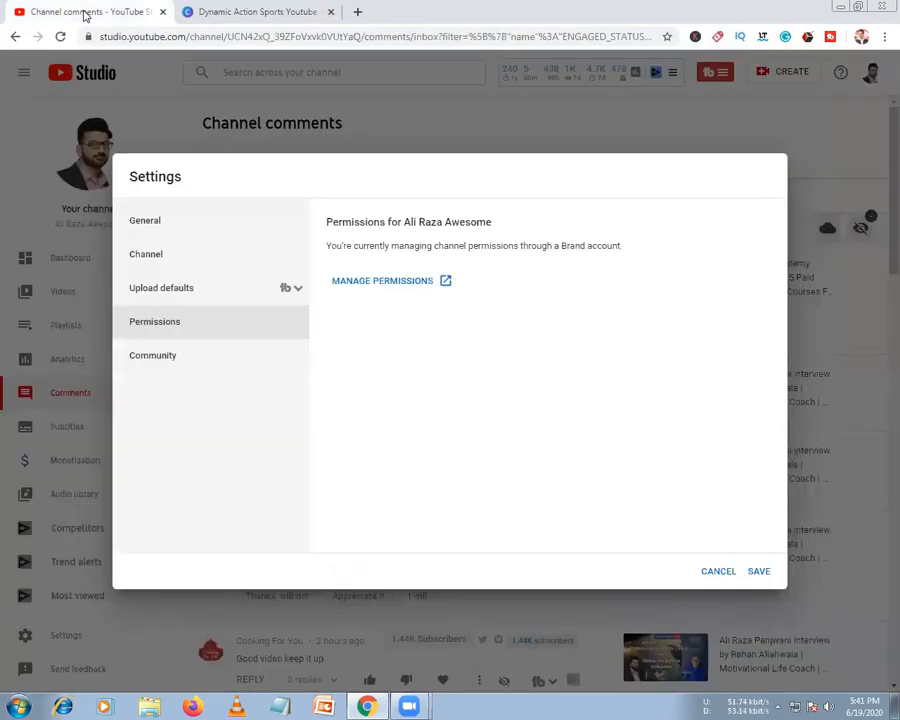
click(148, 357)
click(406, 300)
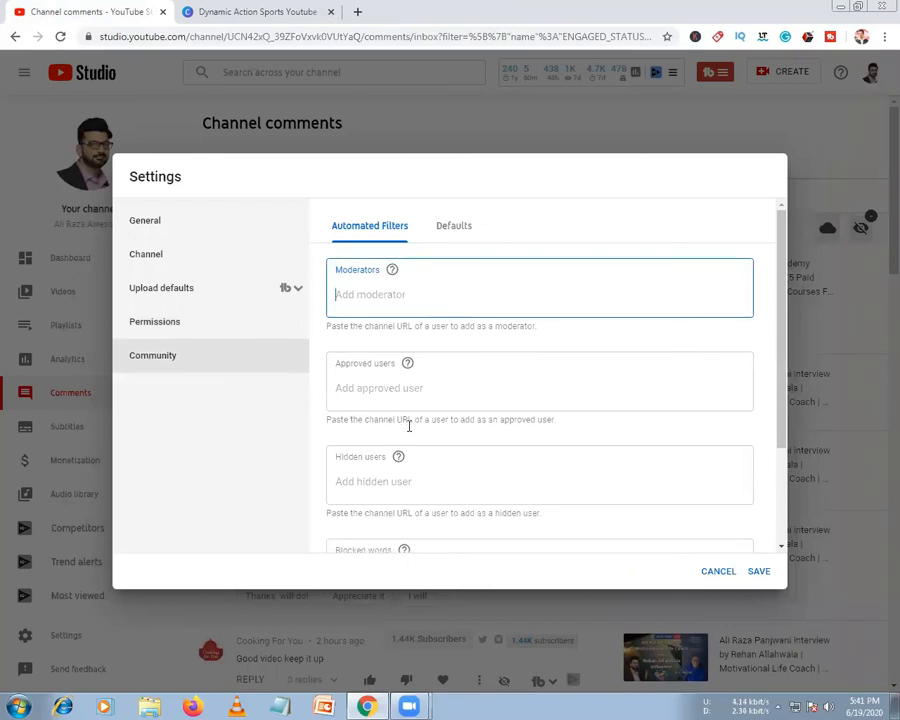
scroll(407, 428, down, 2)
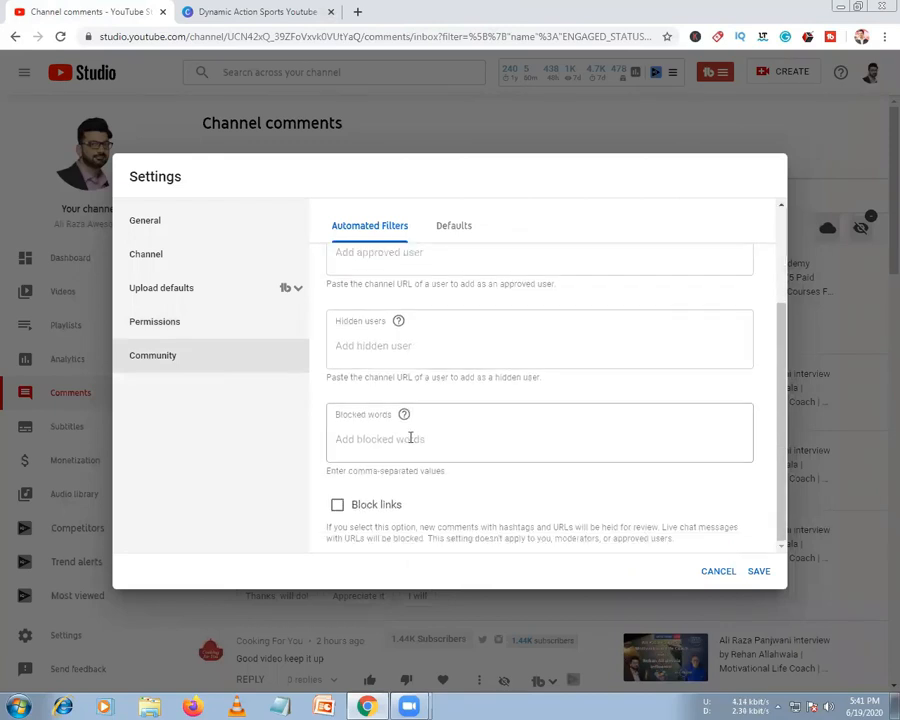
click(368, 346)
scroll(375, 377, up, 1)
click(370, 504)
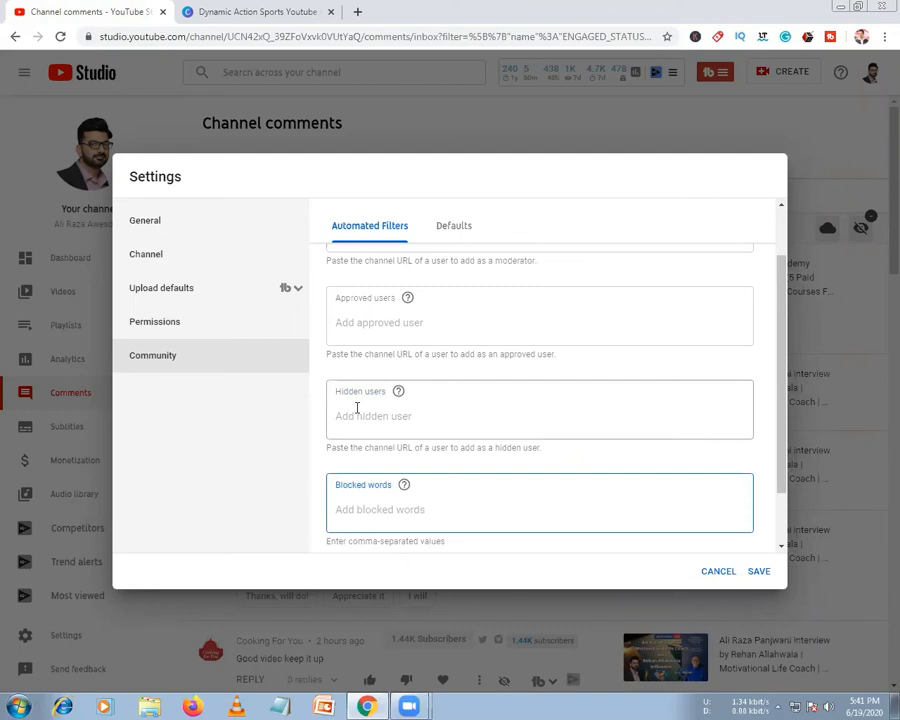
click(445, 237)
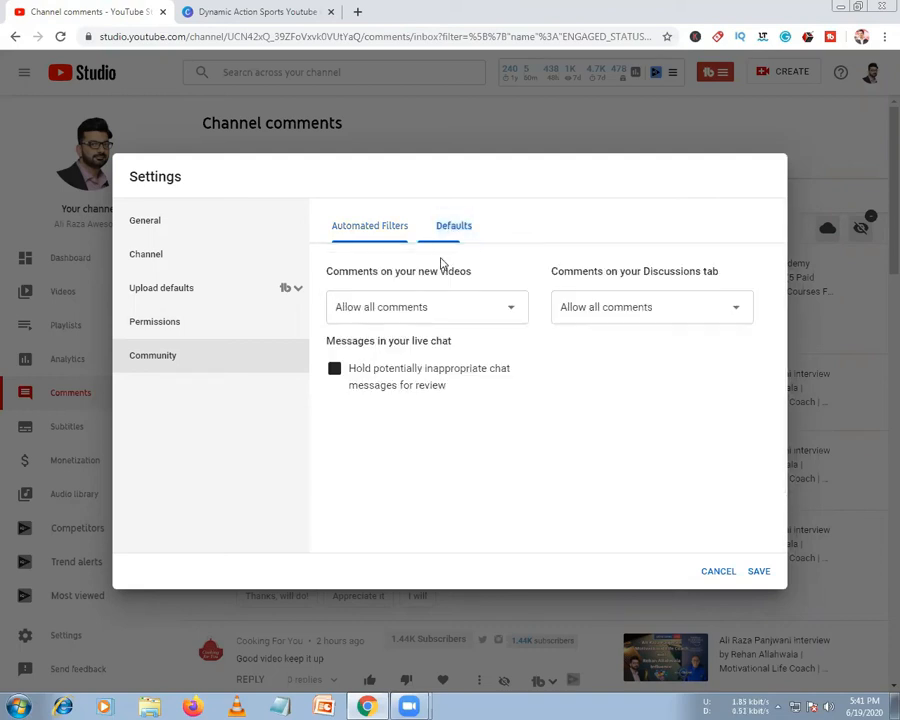
click(408, 315)
click(423, 313)
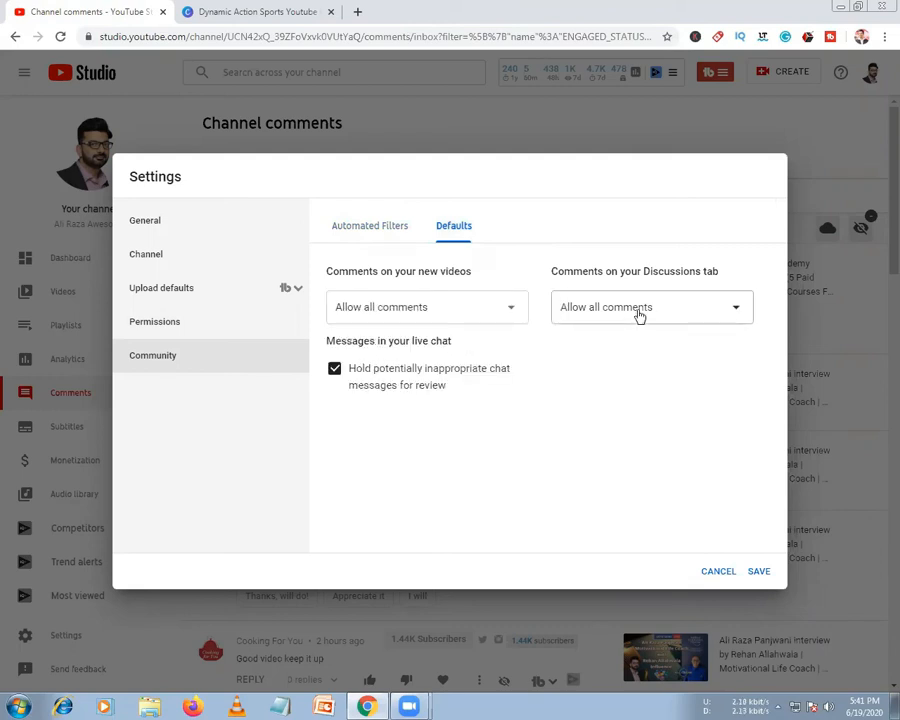
click(639, 316)
click(639, 308)
click(168, 325)
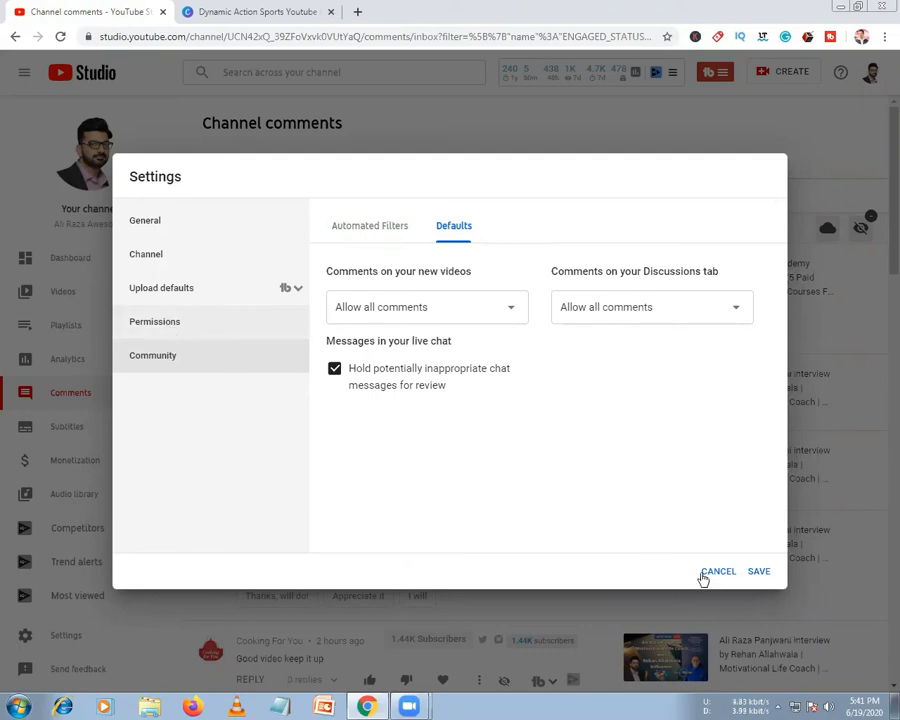
Save the channel settings and open Send feedback from the sidebar
click(760, 573)
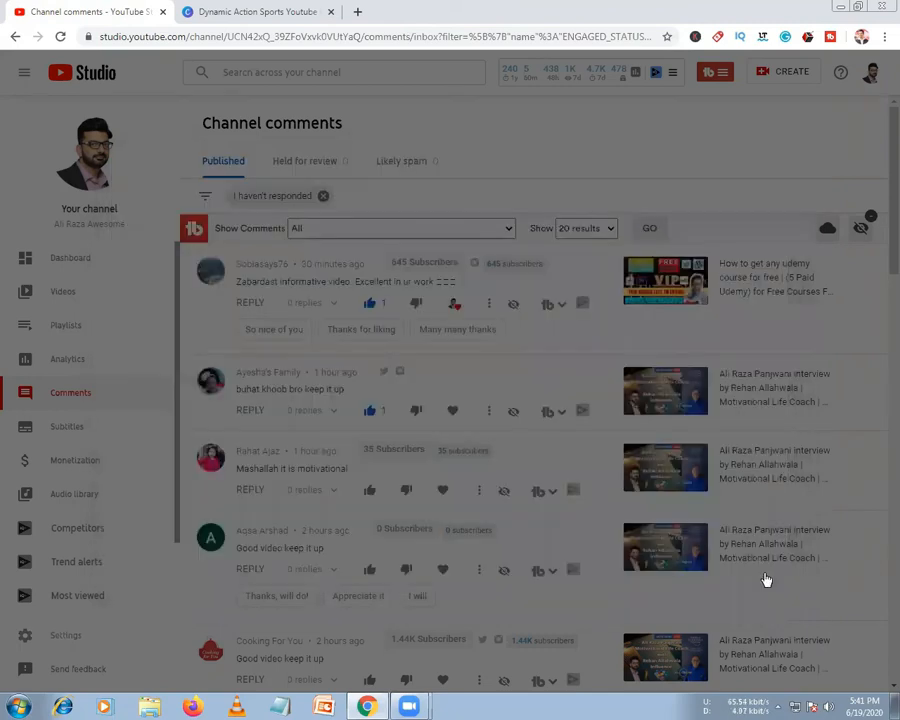
scroll(130, 530, down, 2)
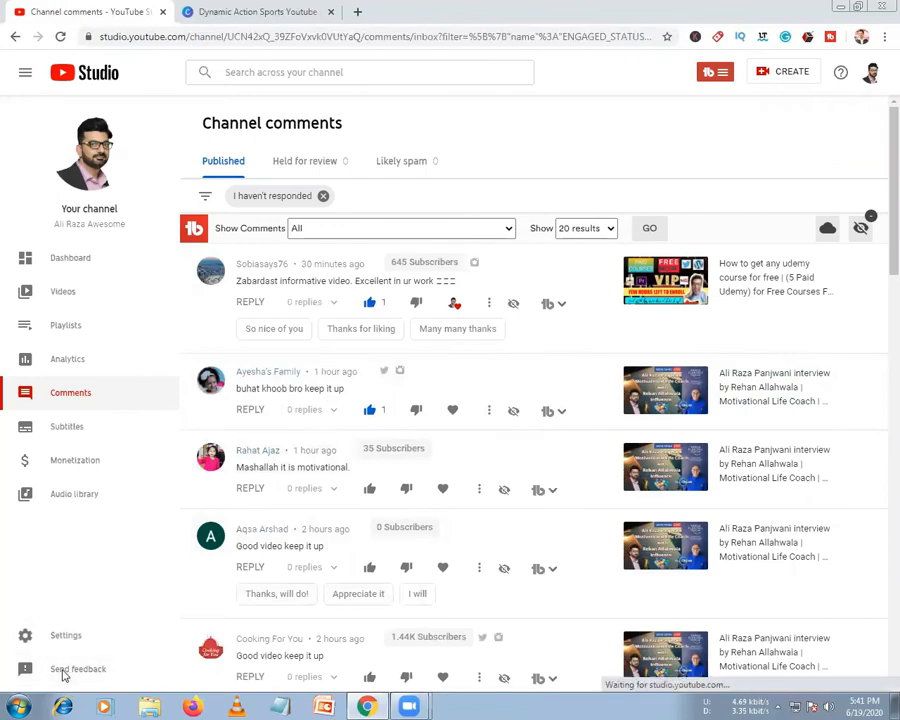
click(63, 674)
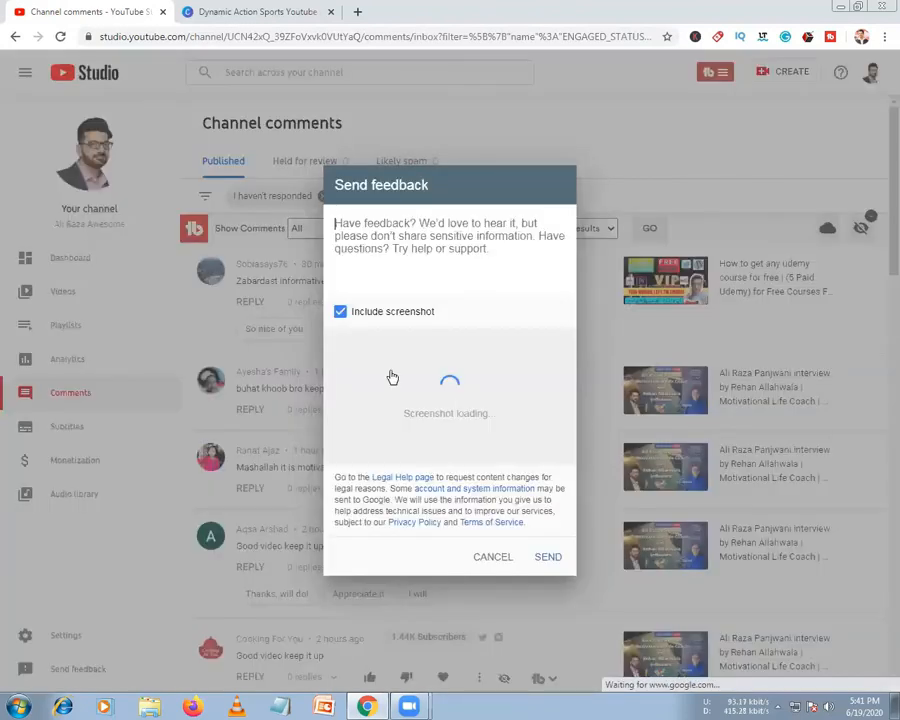
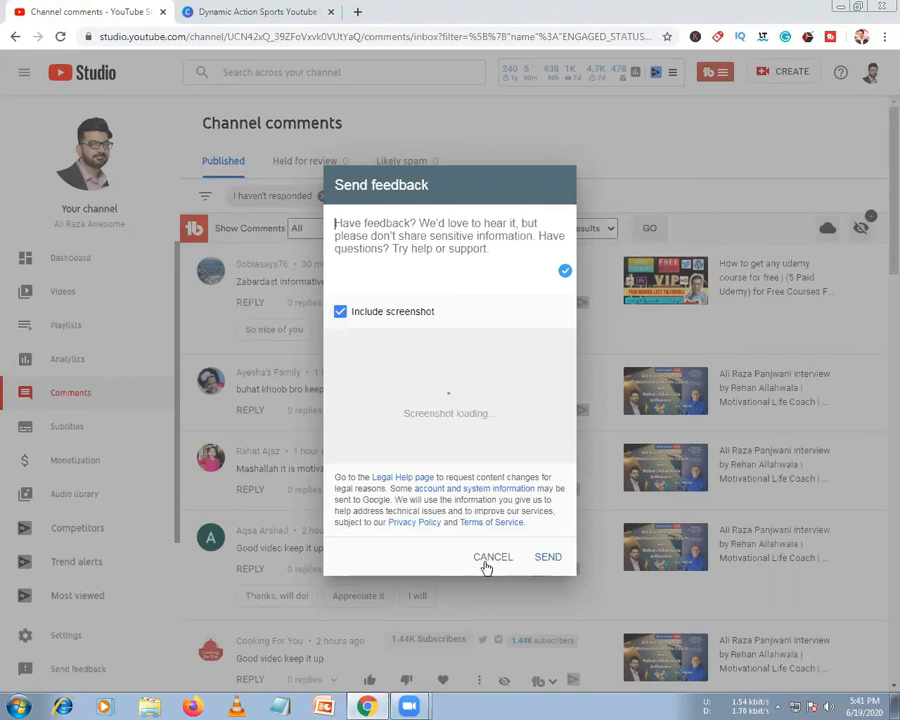
Dismiss the feedback form and the comment menu, then go to the channel dashboard
click(486, 566)
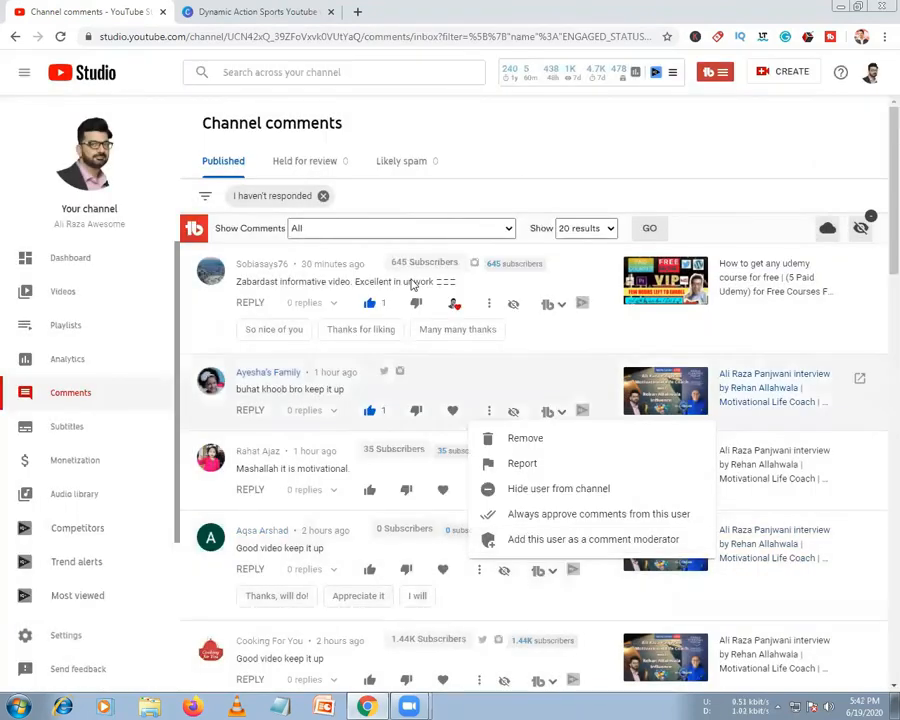
click(502, 200)
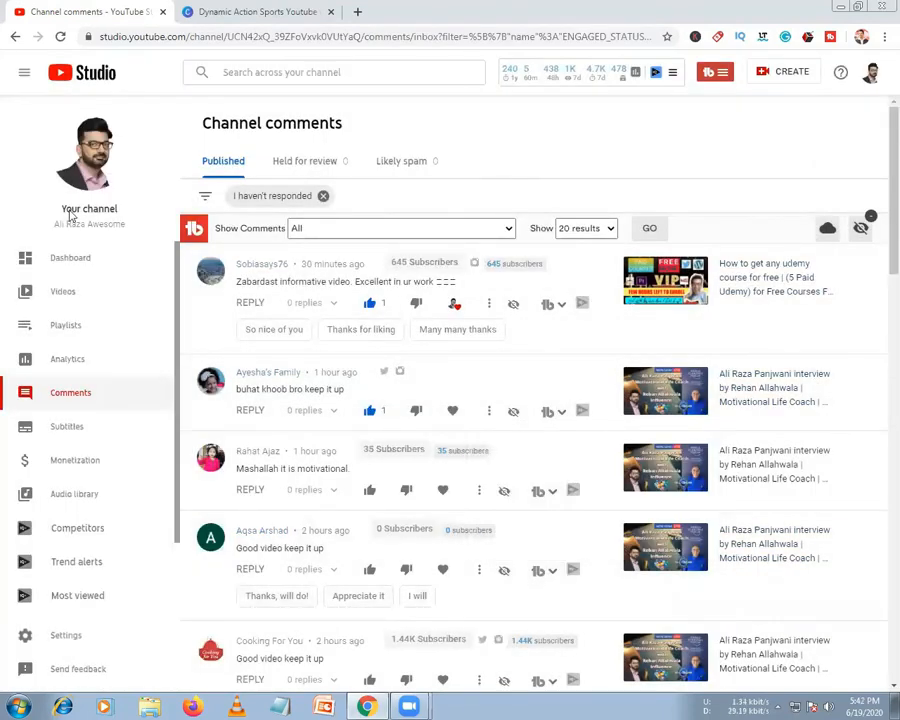
click(63, 256)
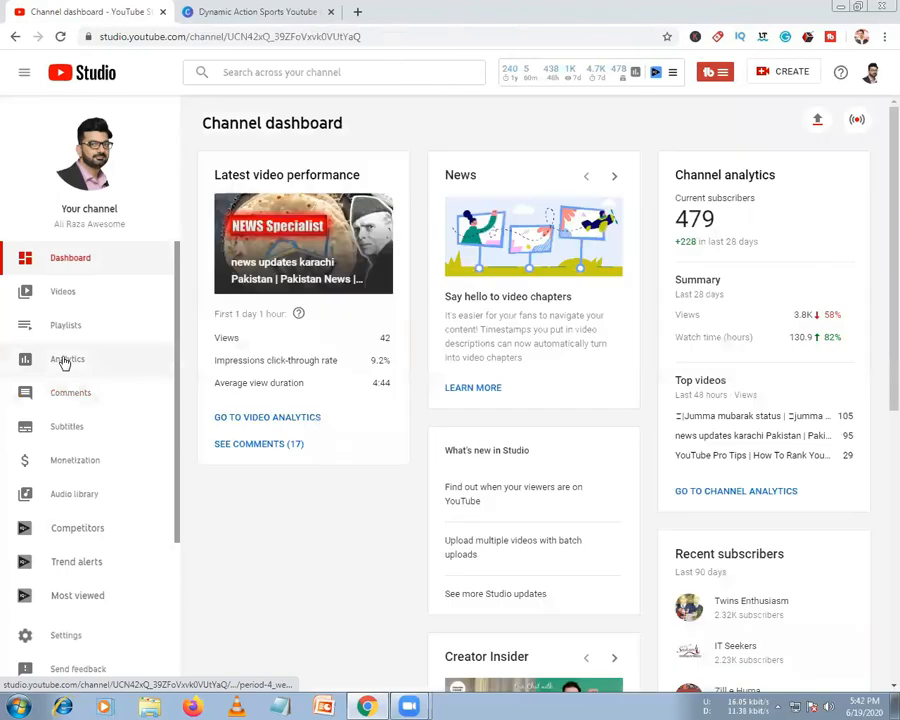
Go through Analytics to the Videos list and open the May 16 video's details
click(63, 361)
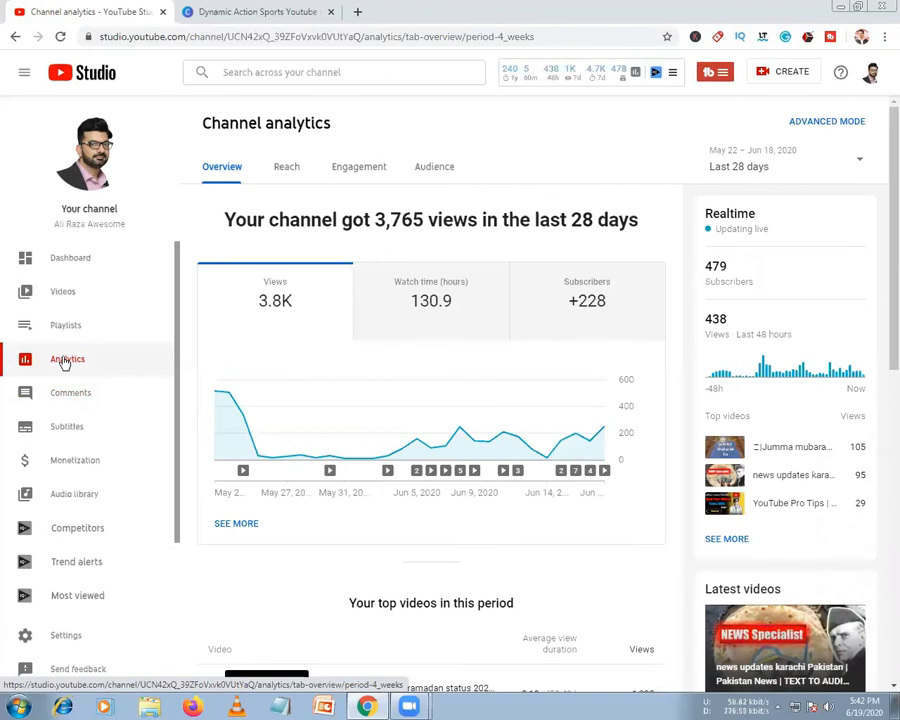
click(64, 291)
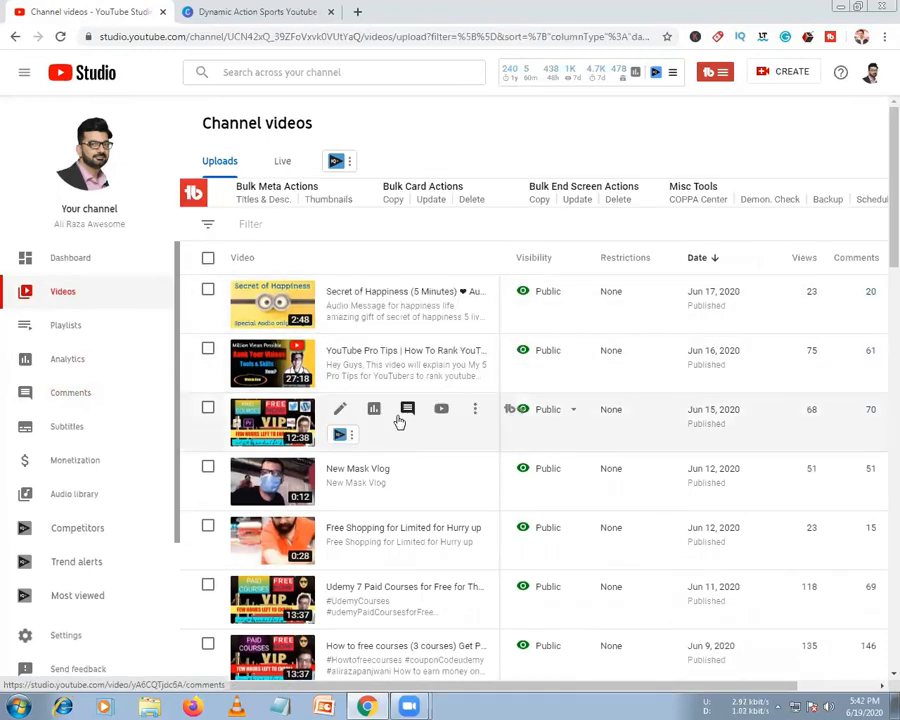
scroll(398, 422, down, 2)
scroll(398, 422, down, 3)
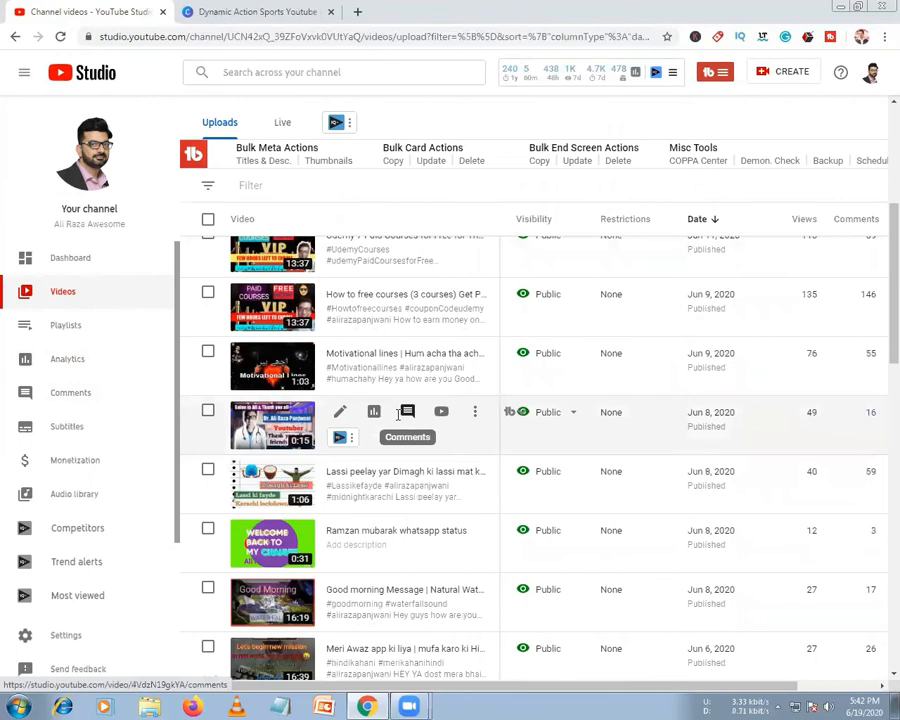
scroll(398, 422, down, 6)
scroll(398, 422, down, 2)
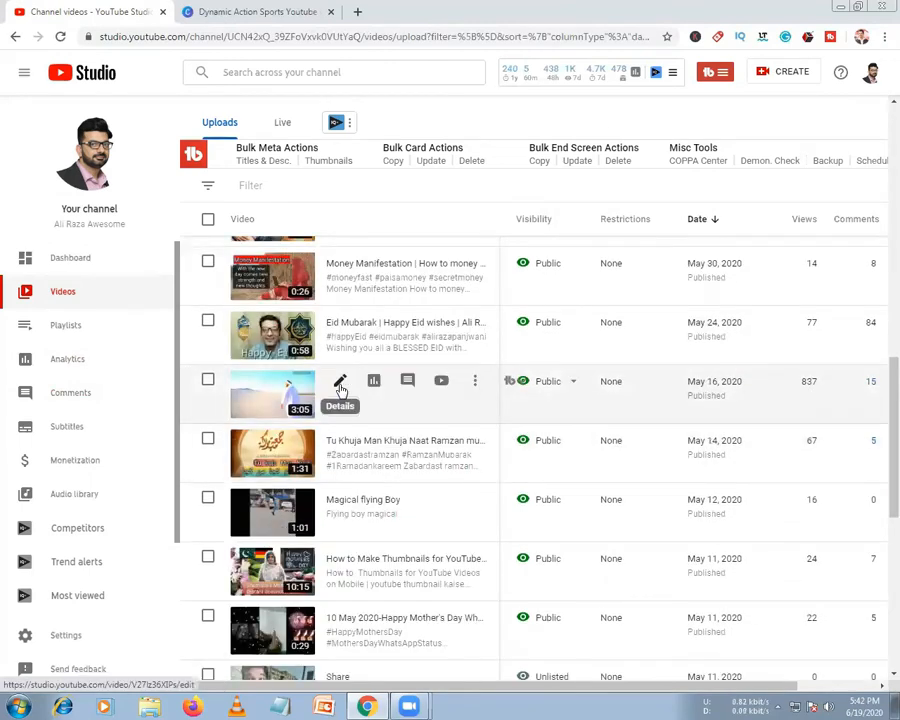
click(340, 386)
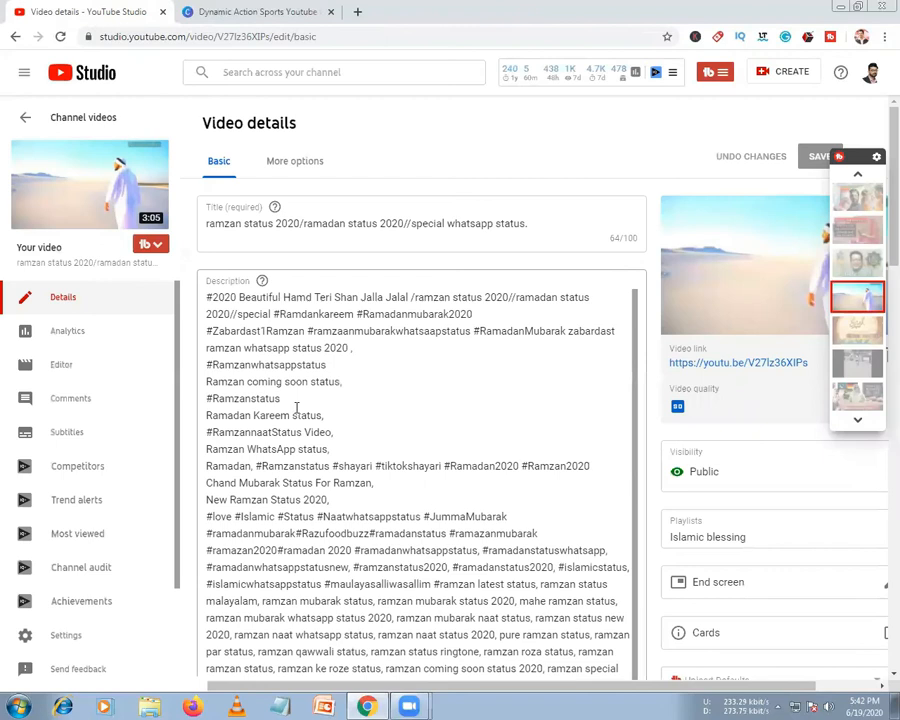
Scroll past the long description down to the 419-character tag list and TubeBuddy Tag Tools
scroll(270, 330, down, 10)
scroll(263, 300, up, 5)
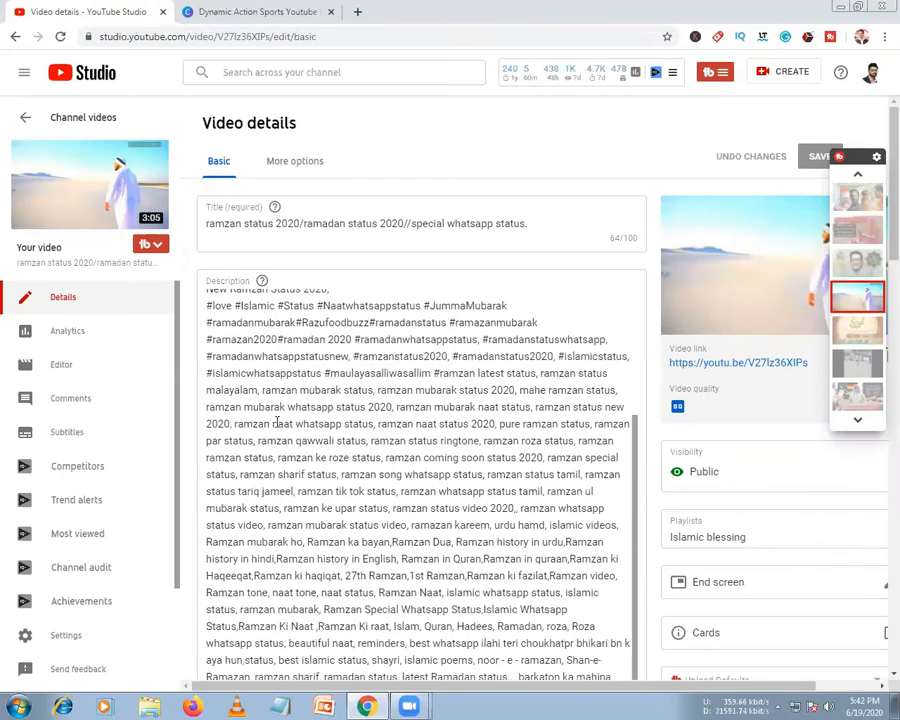
scroll(277, 422, down, 6)
scroll(277, 422, down, 10)
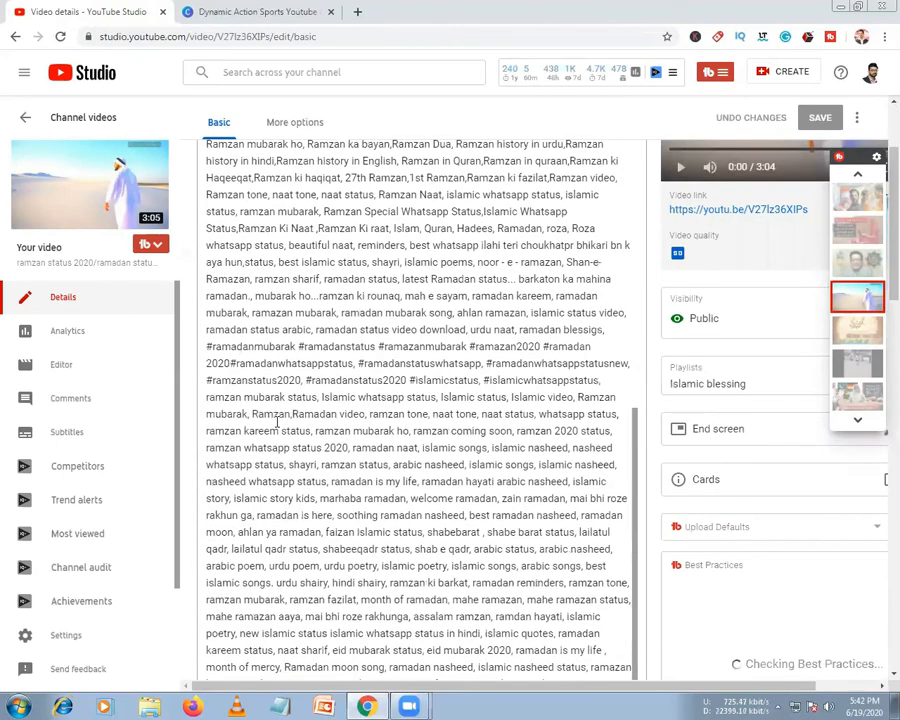
scroll(275, 353, down, 2)
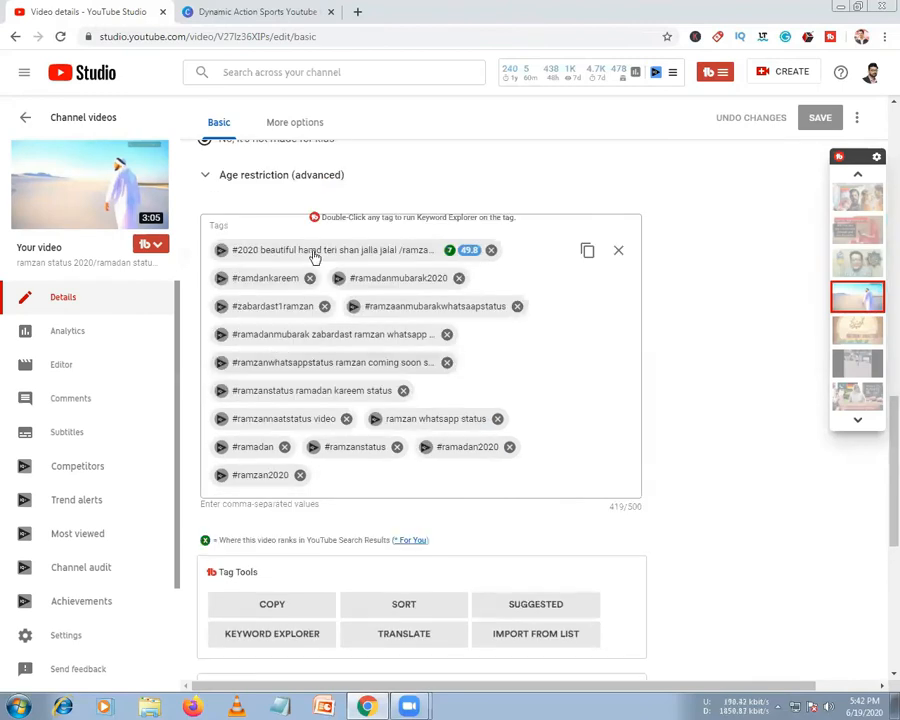
Add the recommended tags ramadan whatsapp status and ramadan kareem after #ramzan2020
click(338, 476)
scroll(338, 476, down, 3)
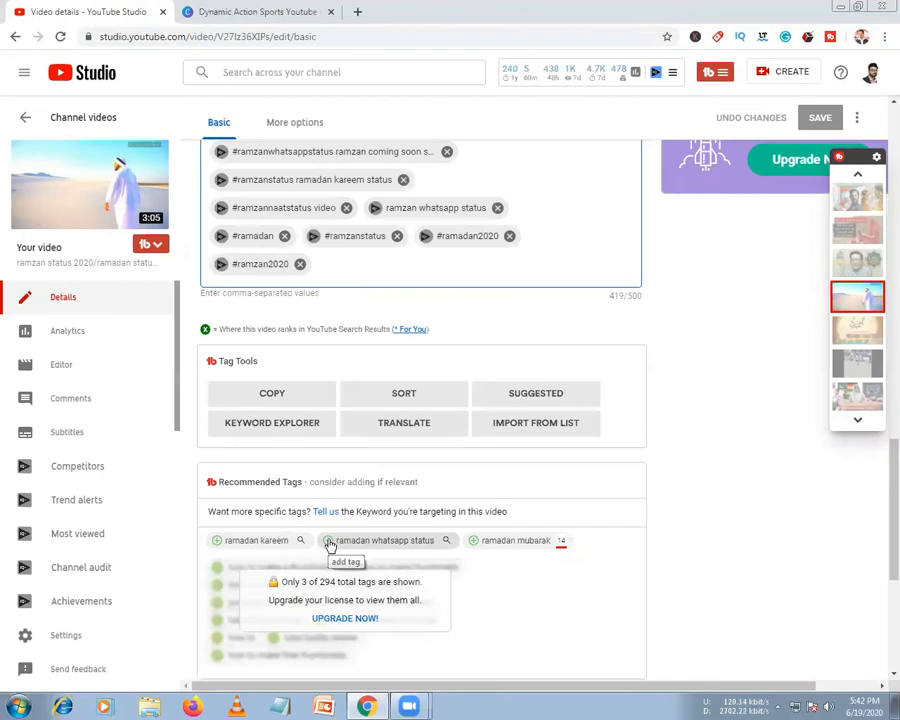
click(330, 543)
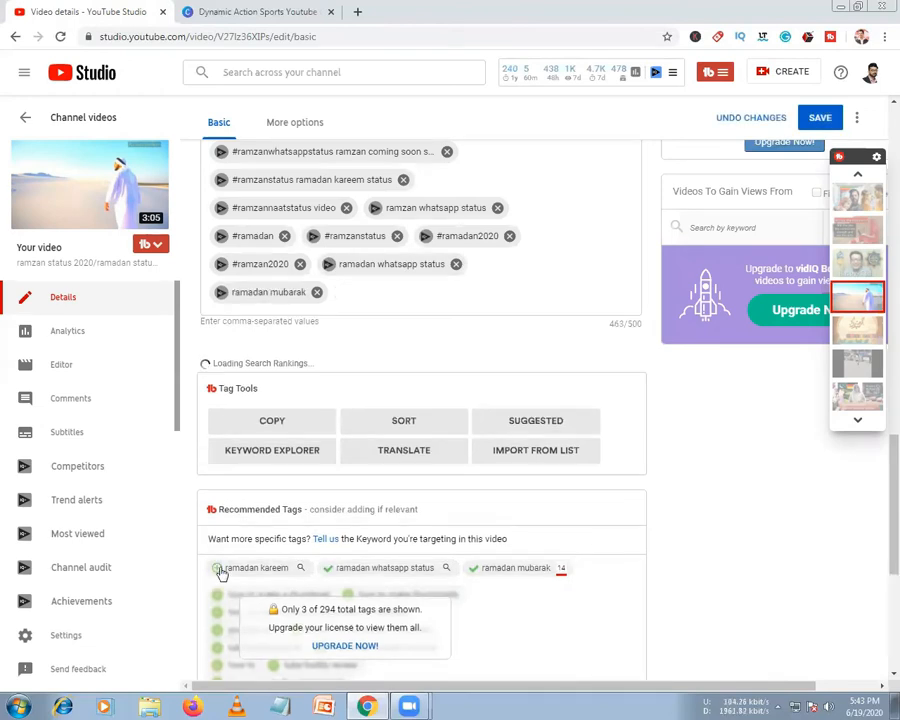
click(218, 567)
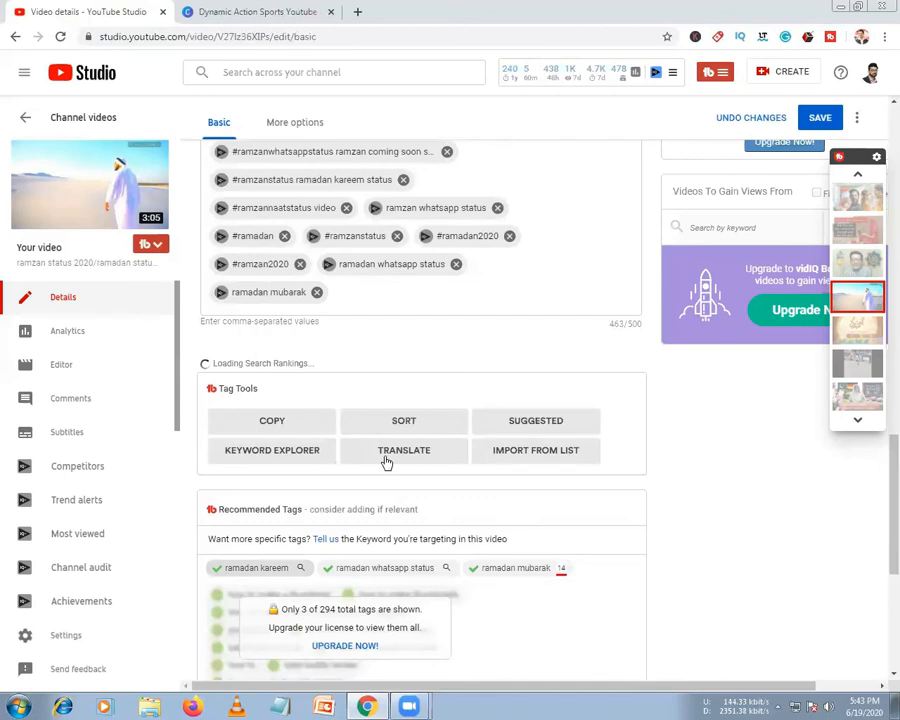
scroll(386, 462, down, 4)
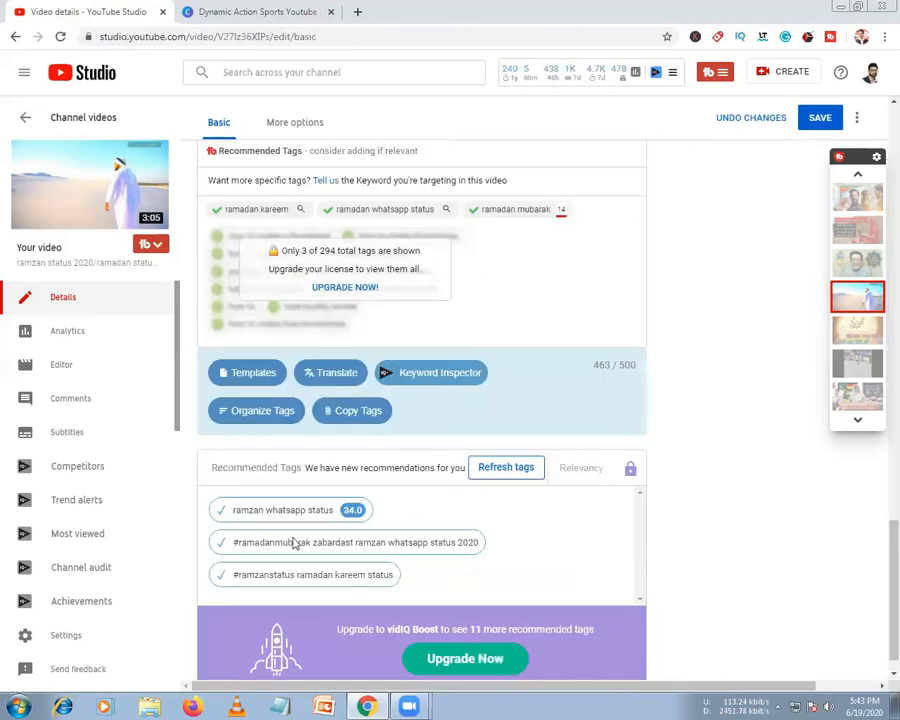
scroll(407, 482, down, 1)
scroll(406, 481, up, 2)
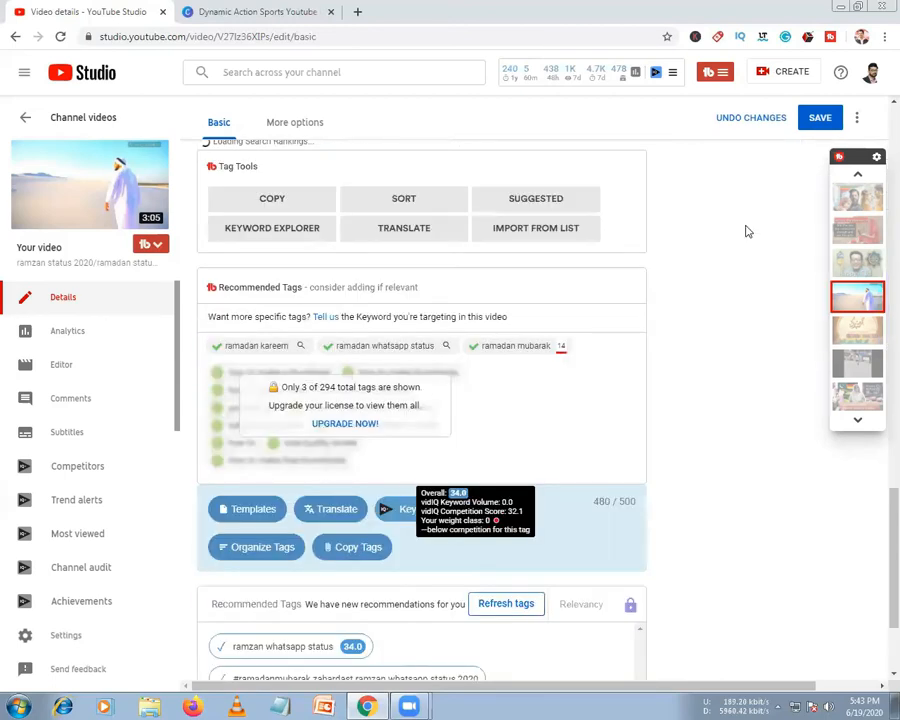
Save the updated tags, now at 480/500 characters, and scroll back up the page
click(815, 118)
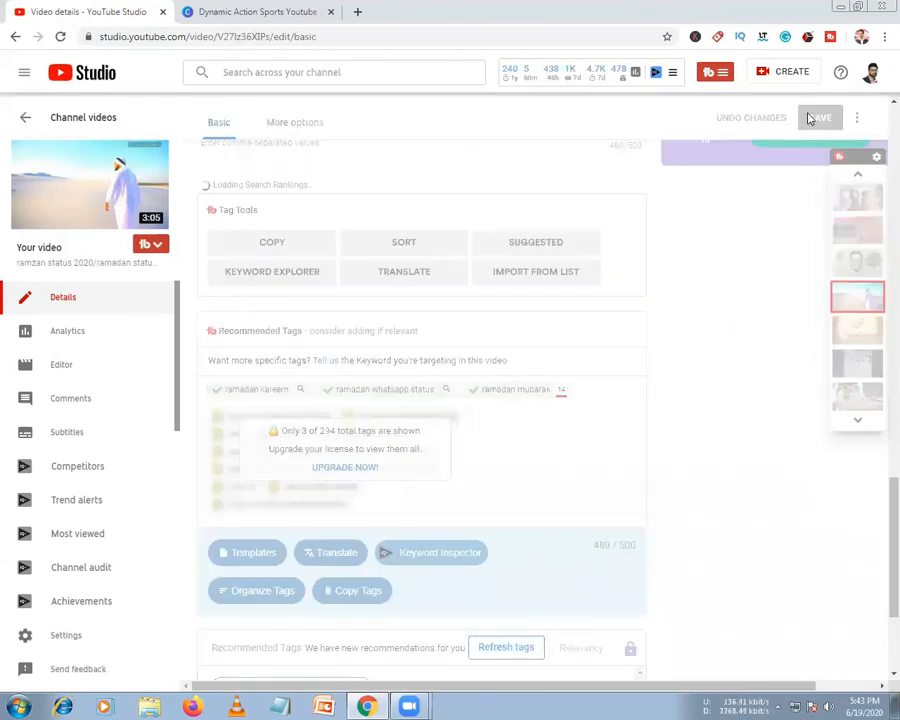
scroll(620, 310, up, 3)
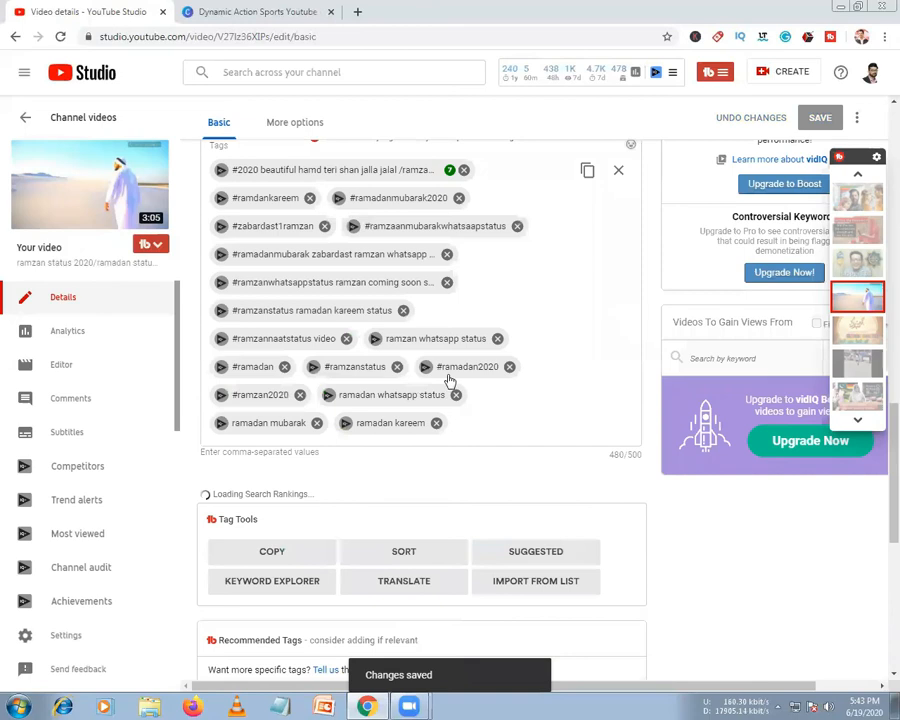
scroll(450, 381, up, 1)
scroll(450, 381, up, 2)
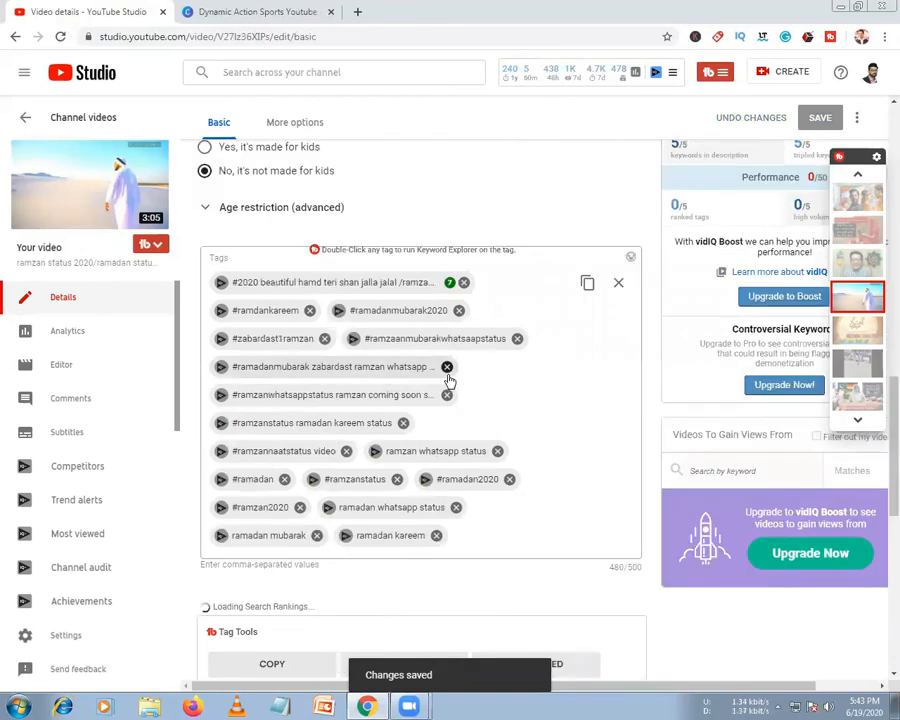
scroll(449, 378, up, 5)
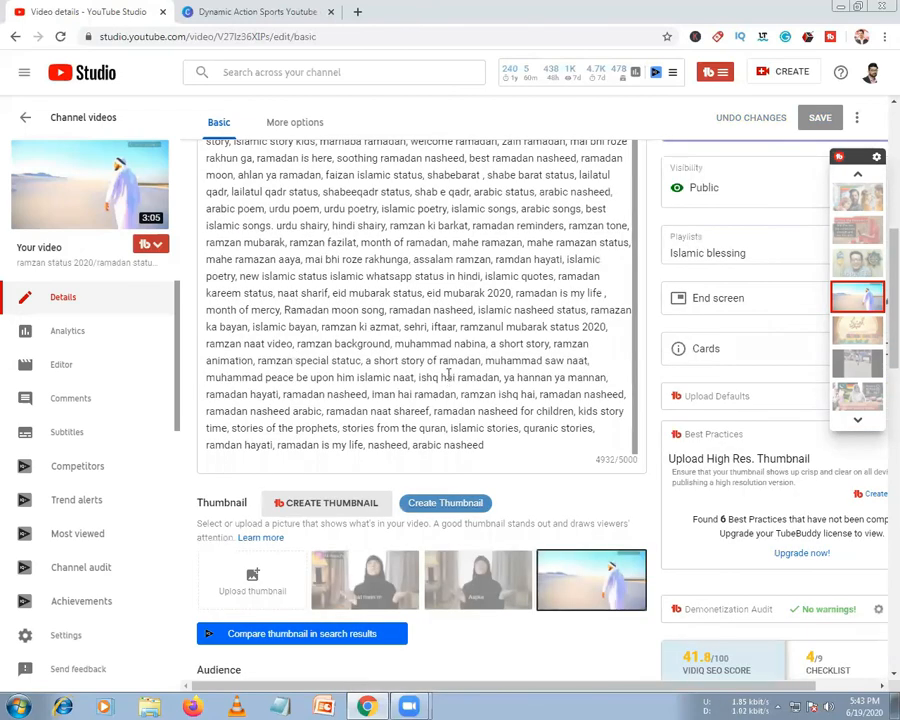
scroll(449, 376, down, 3)
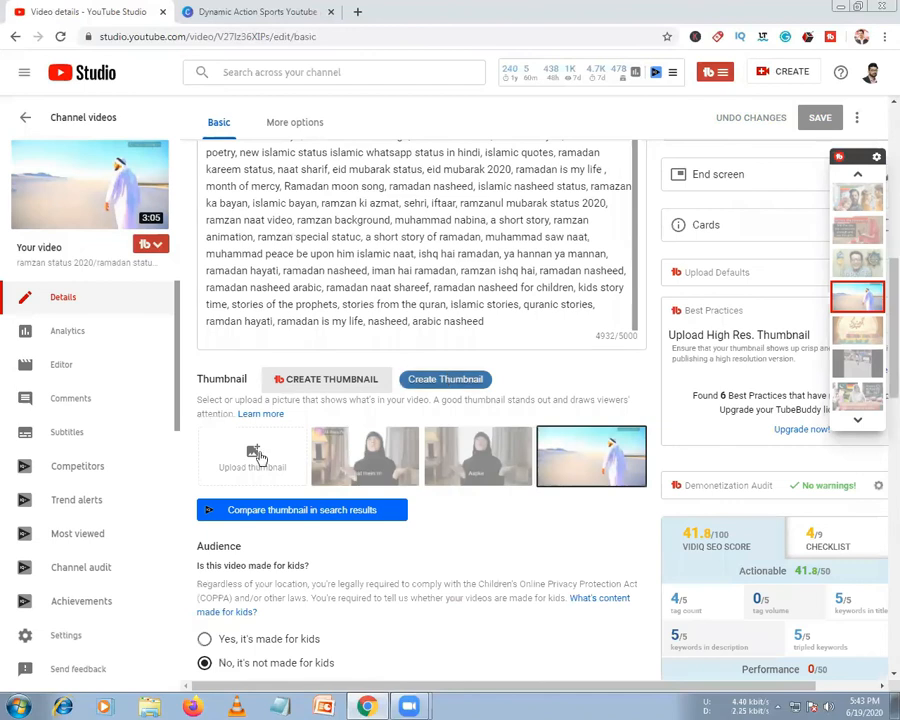
click(64, 337)
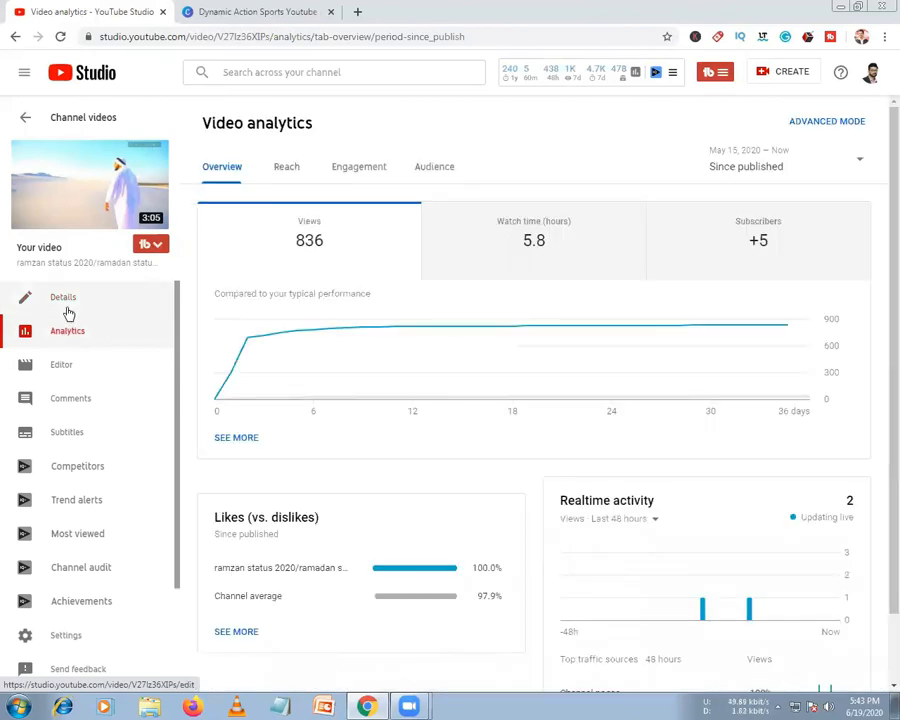
click(85, 300)
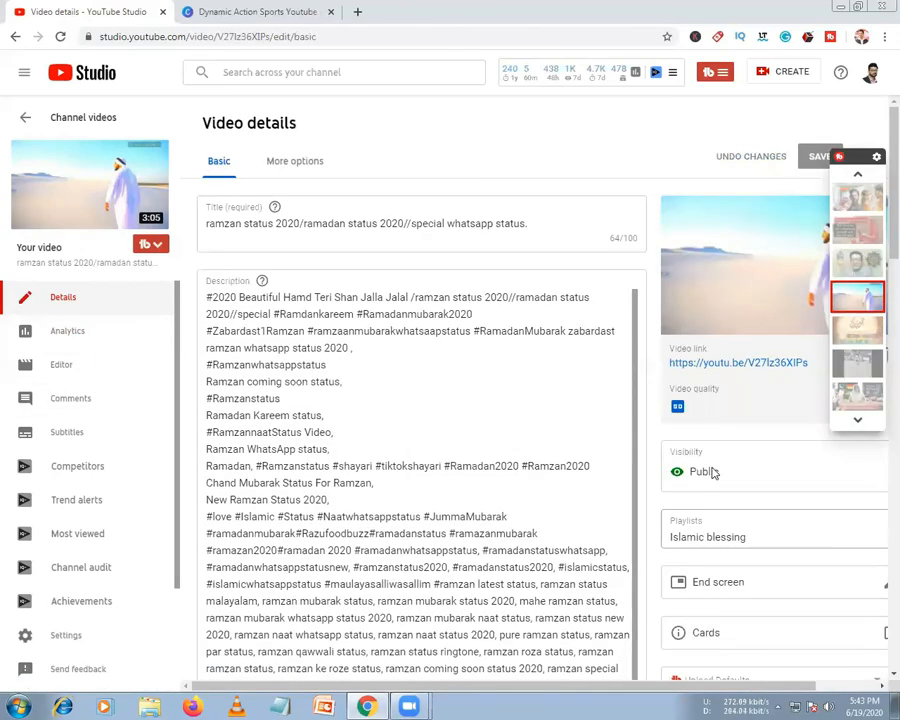
click(709, 541)
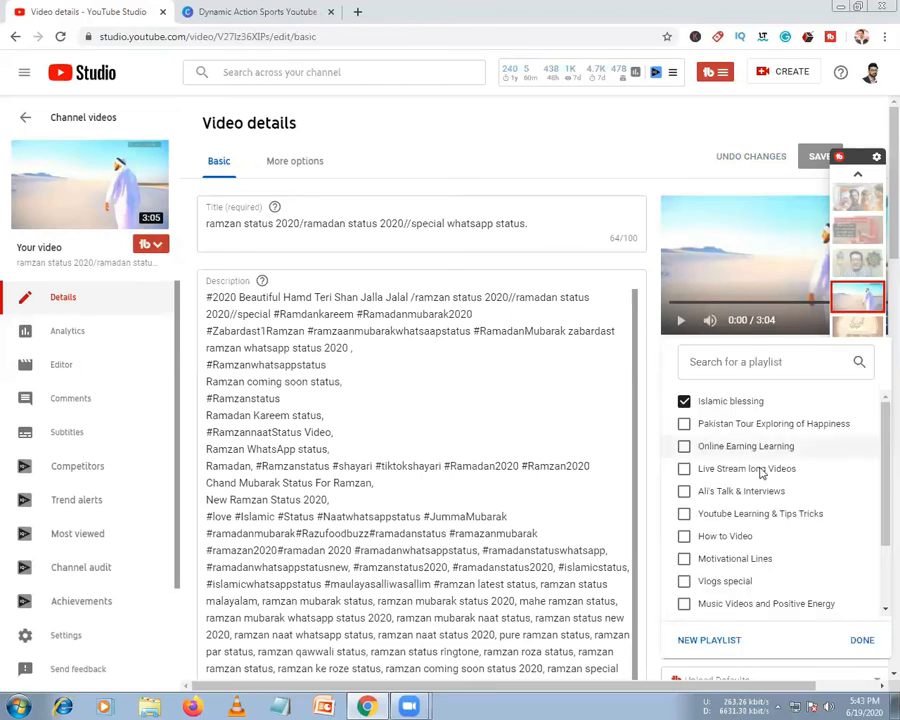
scroll(765, 508, down, 2)
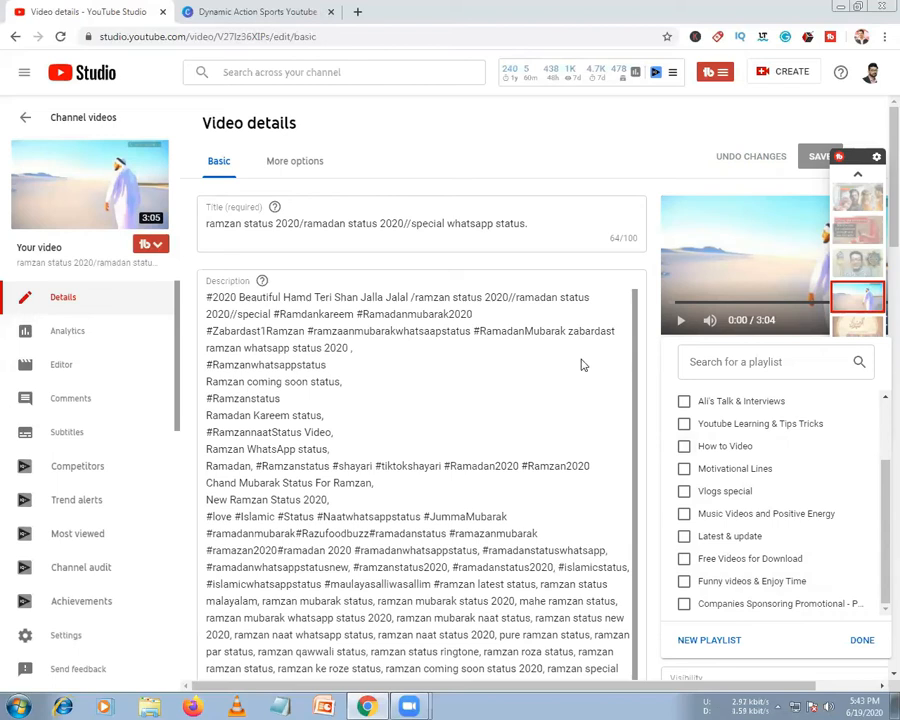
scroll(703, 420, down, 5)
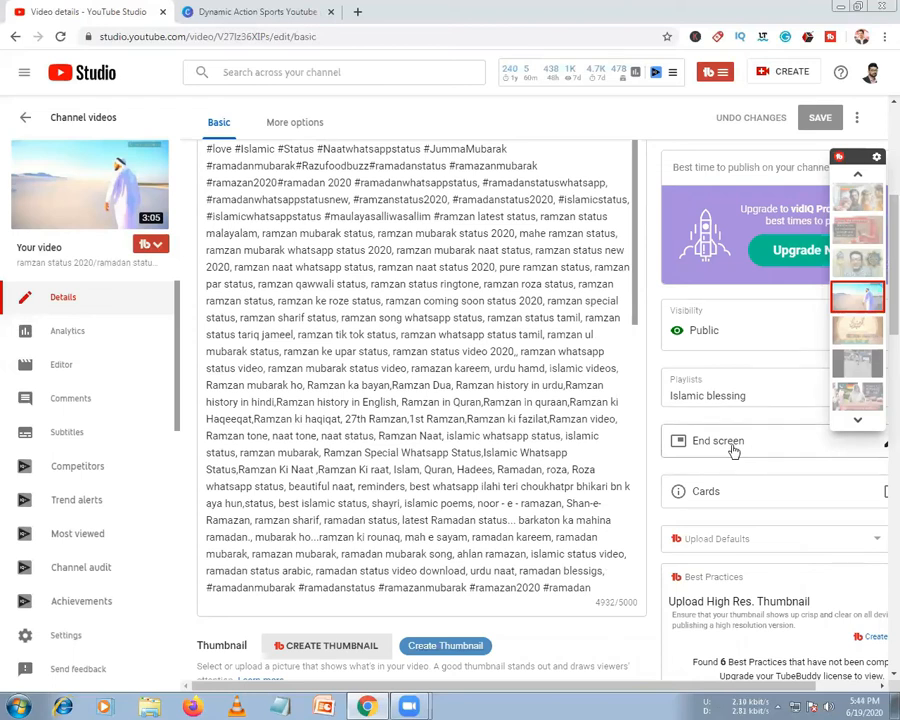
In the end screen editor, select the Best for viewer video and Subscribe elements
click(734, 451)
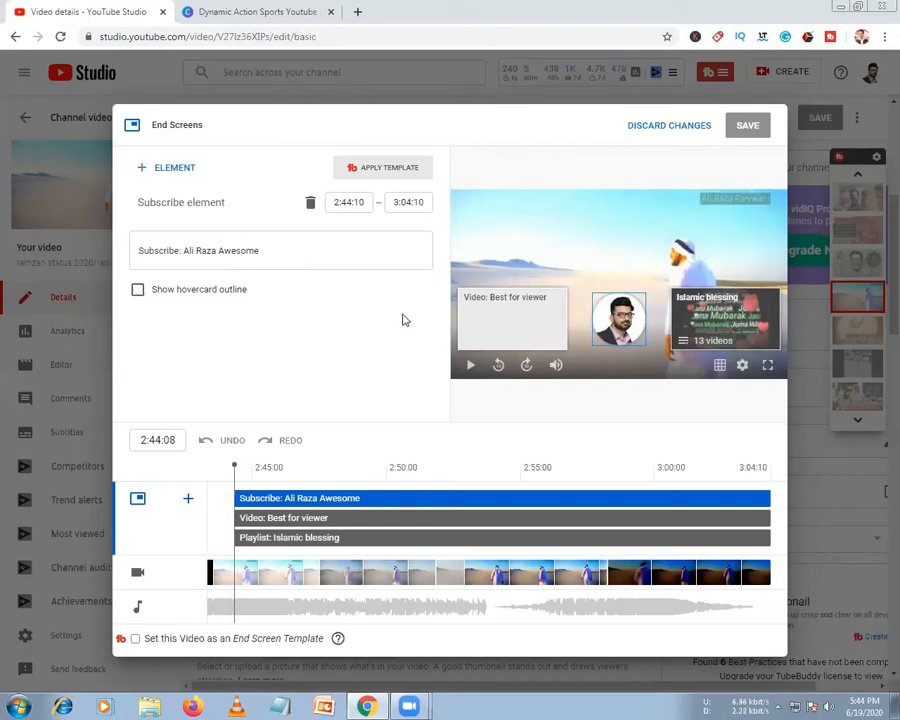
click(497, 306)
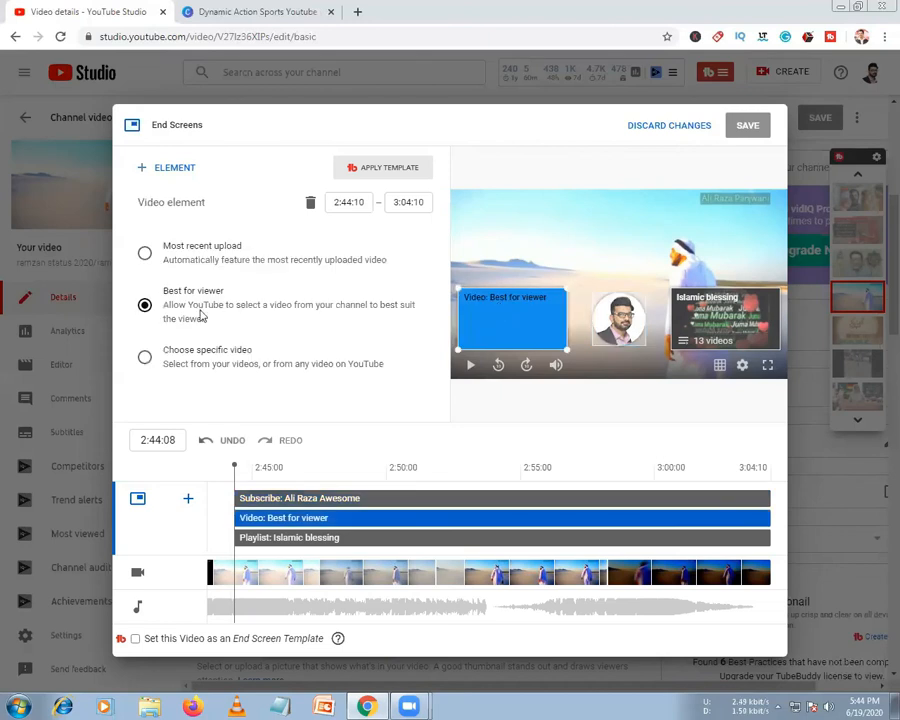
click(721, 310)
click(614, 316)
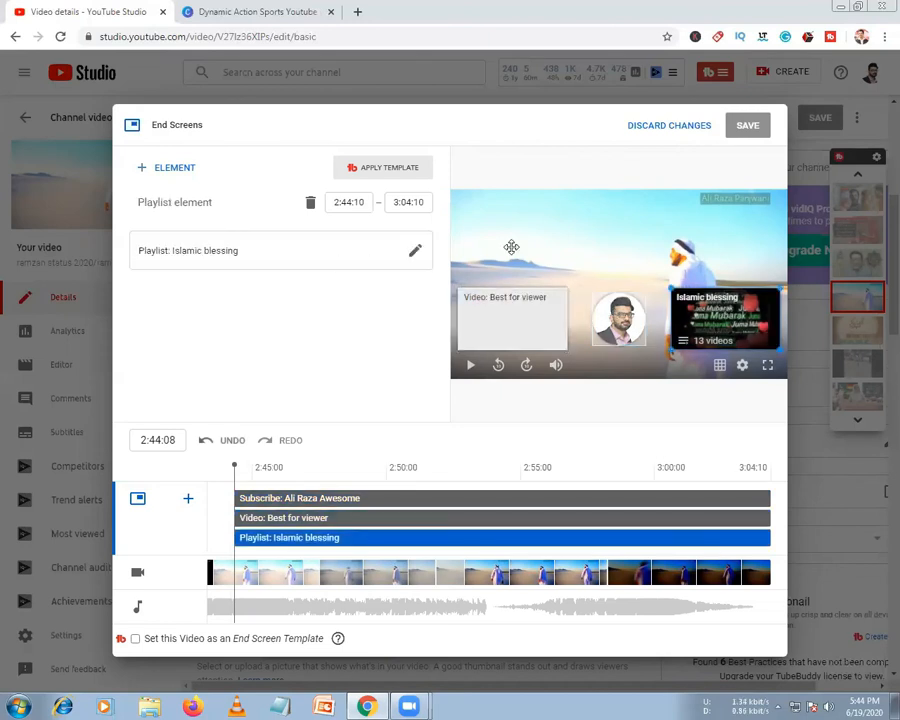
Look at the templates and element types without applying any, then discard the end screen changes
click(388, 175)
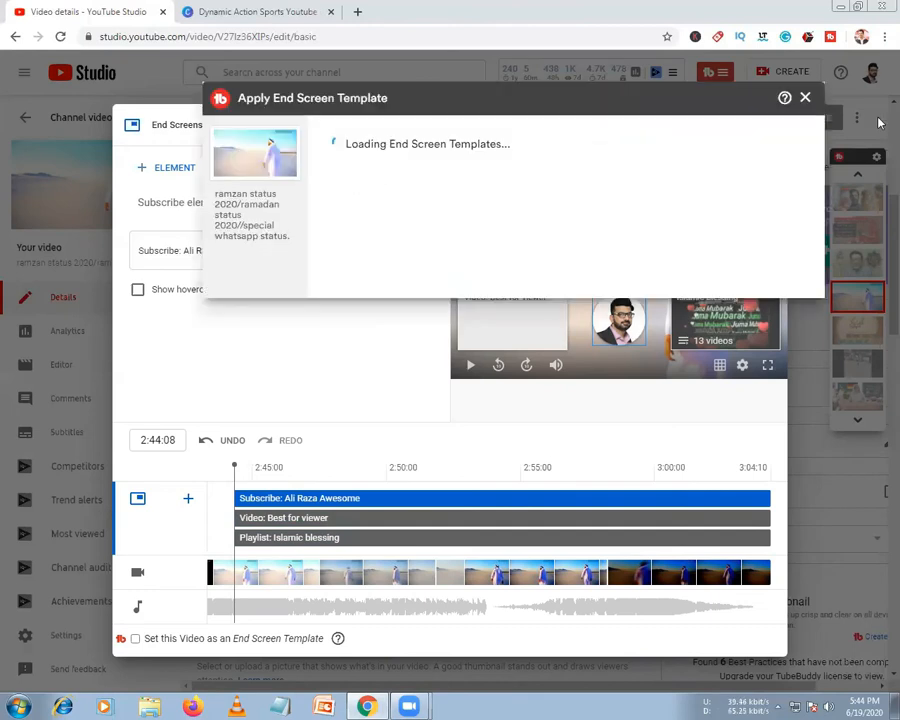
click(807, 102)
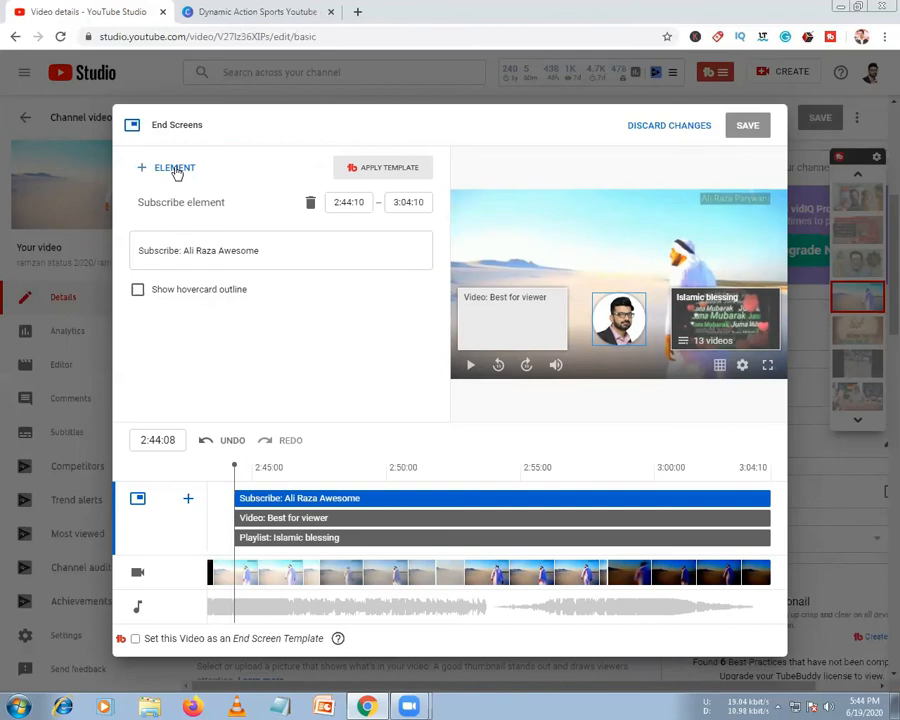
click(176, 170)
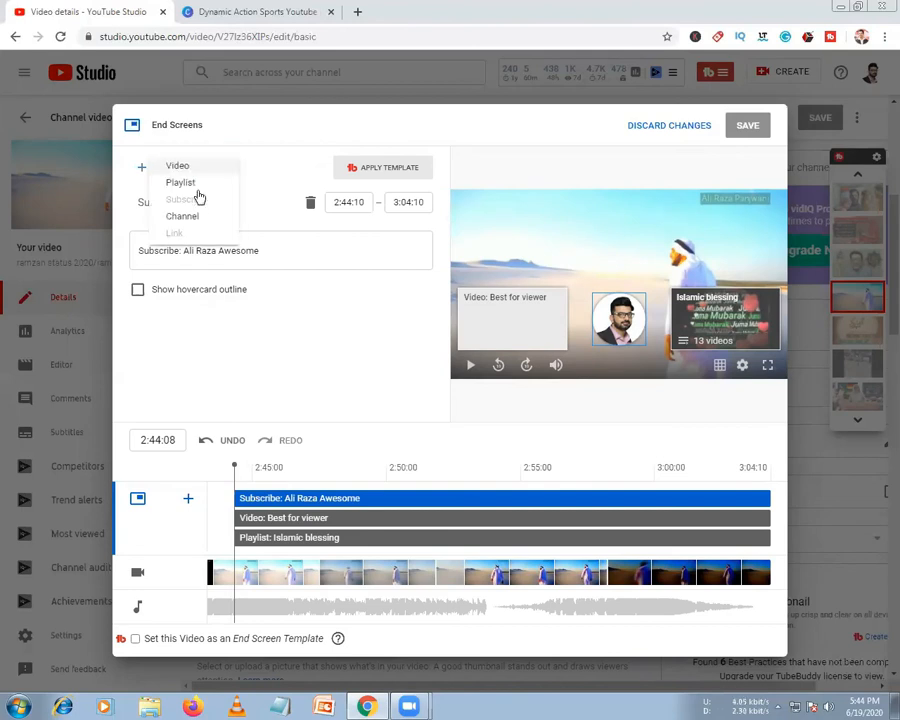
click(827, 163)
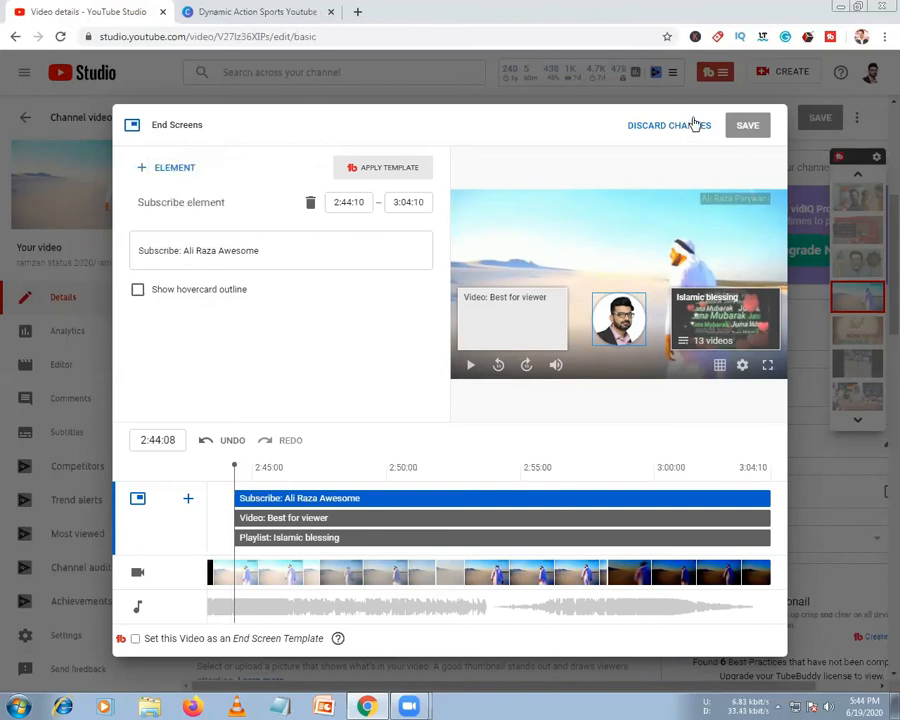
click(695, 124)
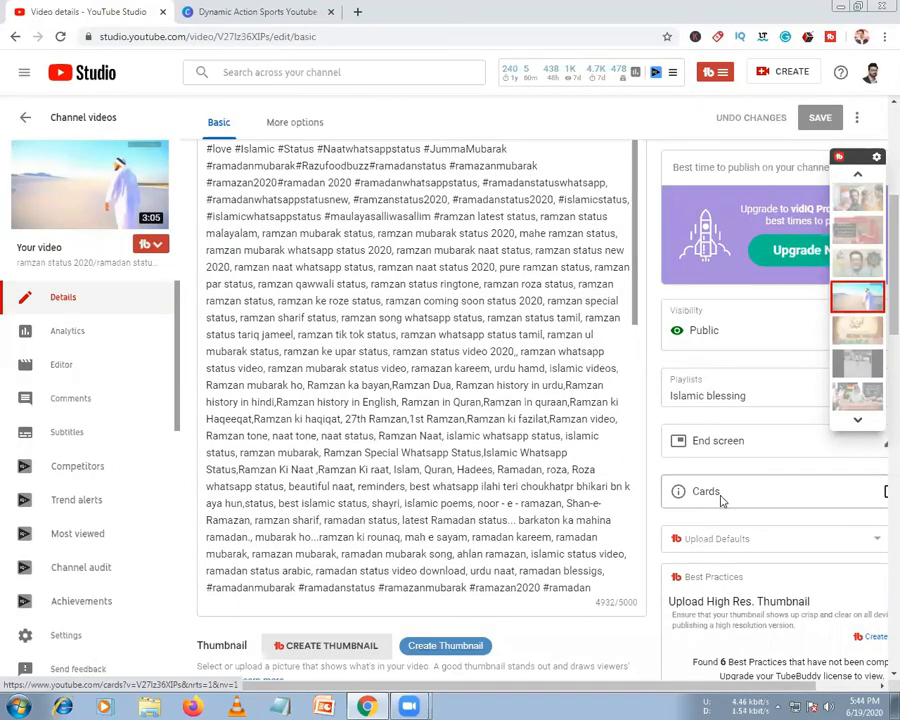
click(722, 500)
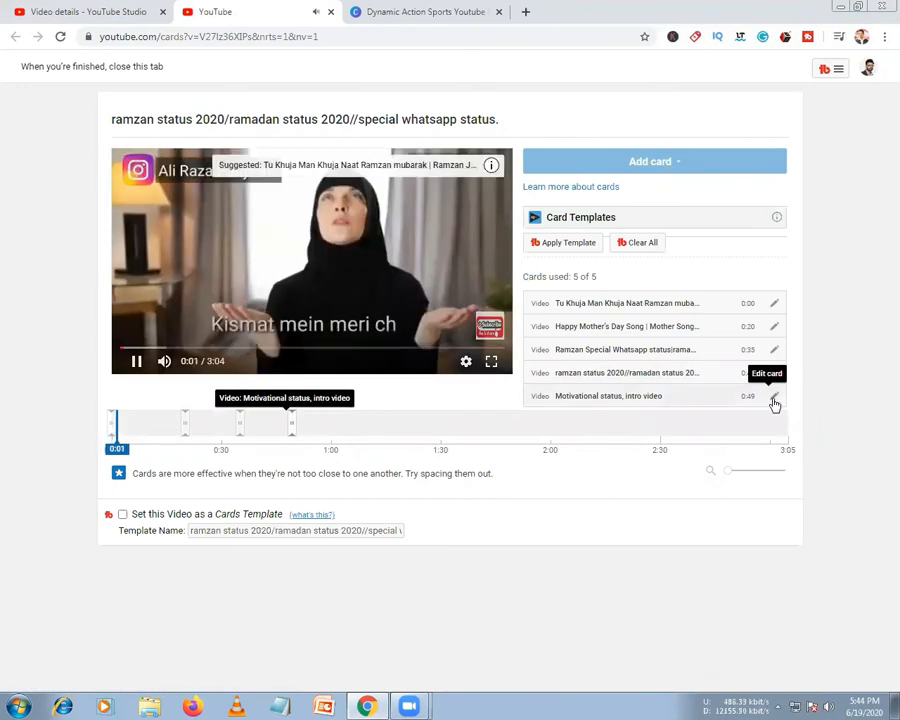
Delete the Motivational status, intro video card
click(774, 400)
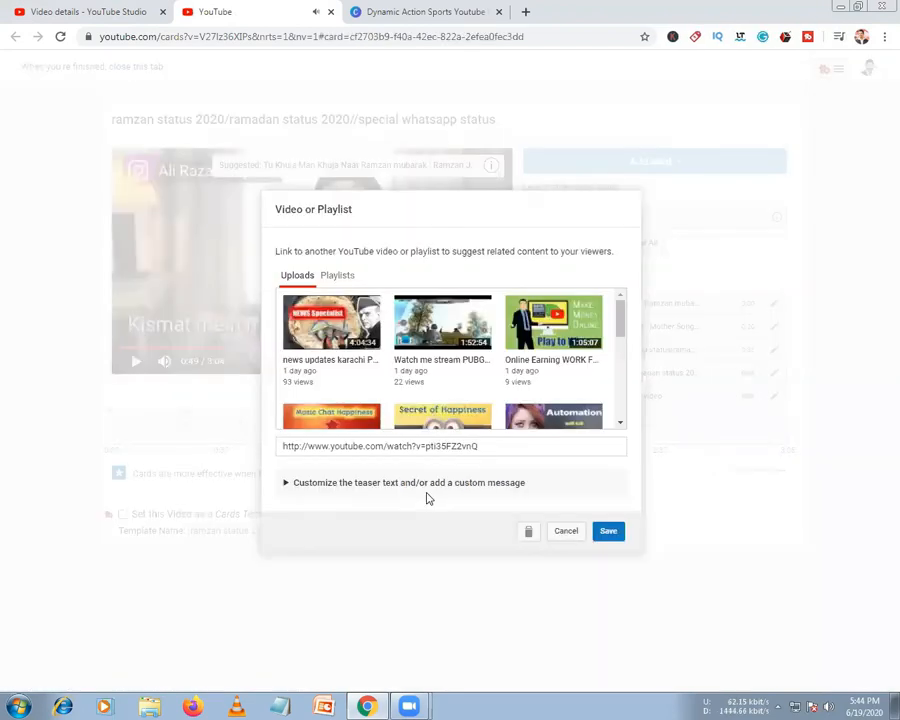
click(529, 534)
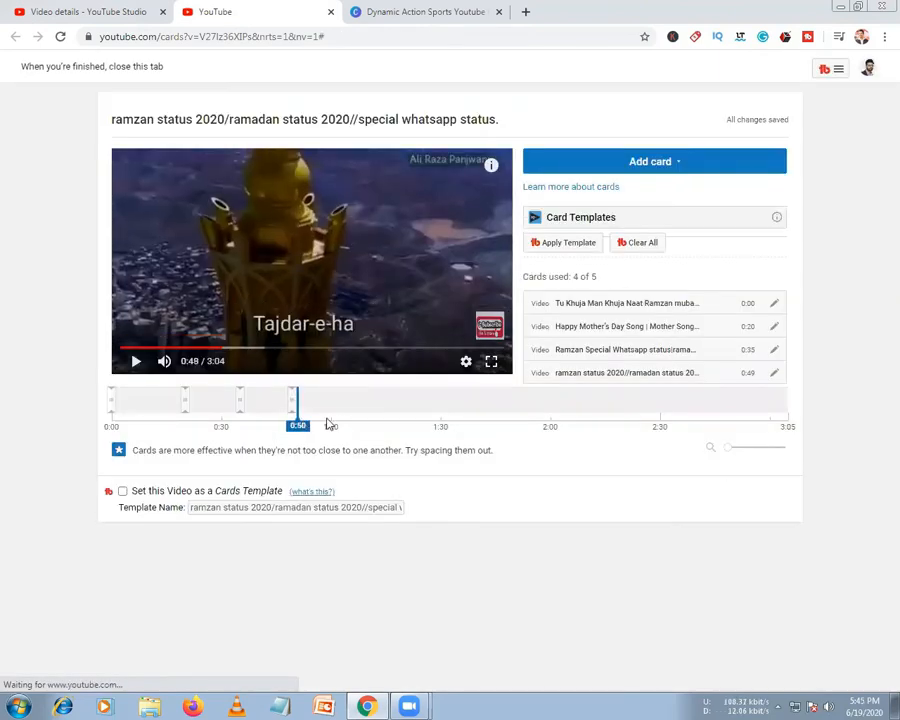
click(326, 421)
Create a Video or Playlist card for the YouTube Pro Tips video
click(641, 163)
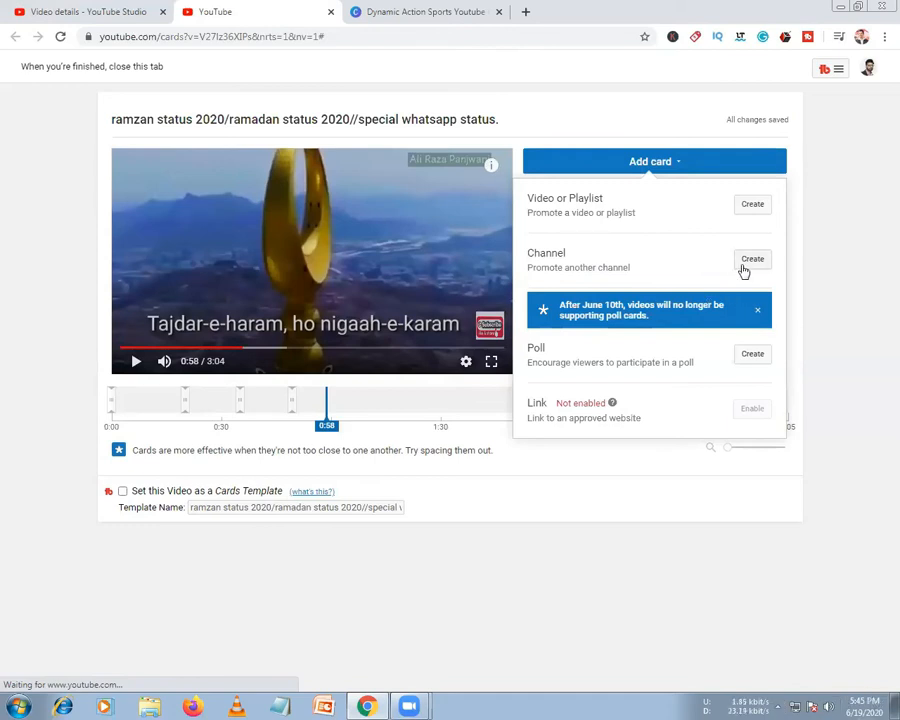
click(745, 210)
scroll(404, 368, down, 3)
scroll(440, 418, up, 3)
scroll(441, 418, down, 5)
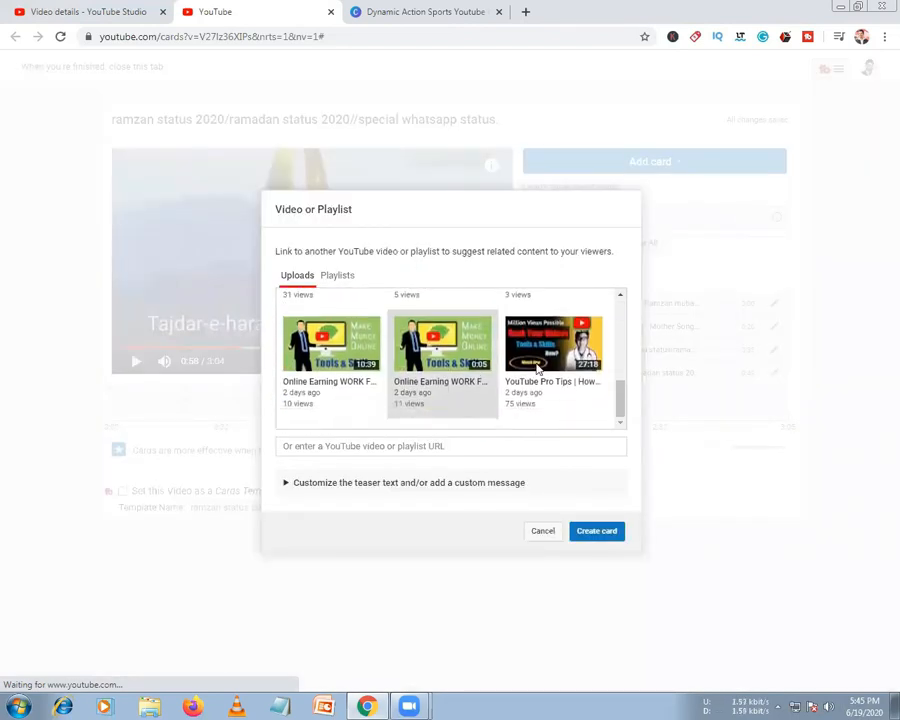
click(587, 536)
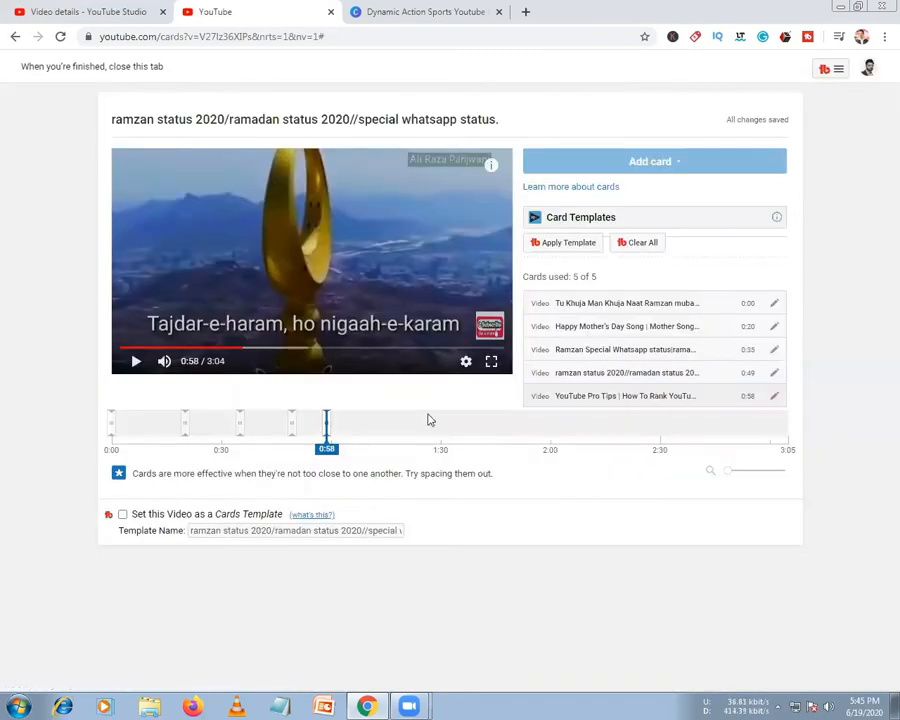
Place the new card at 0:06, move the others to 0:19, 0:30 and 0:39, and close the tab
drag(328, 432, 134, 420)
mouse_move(331, 436)
mouse_down()
mouse_move(124, 438)
mouse_move(157, 438)
mouse_move(134, 434)
mouse_up()
click(112, 437)
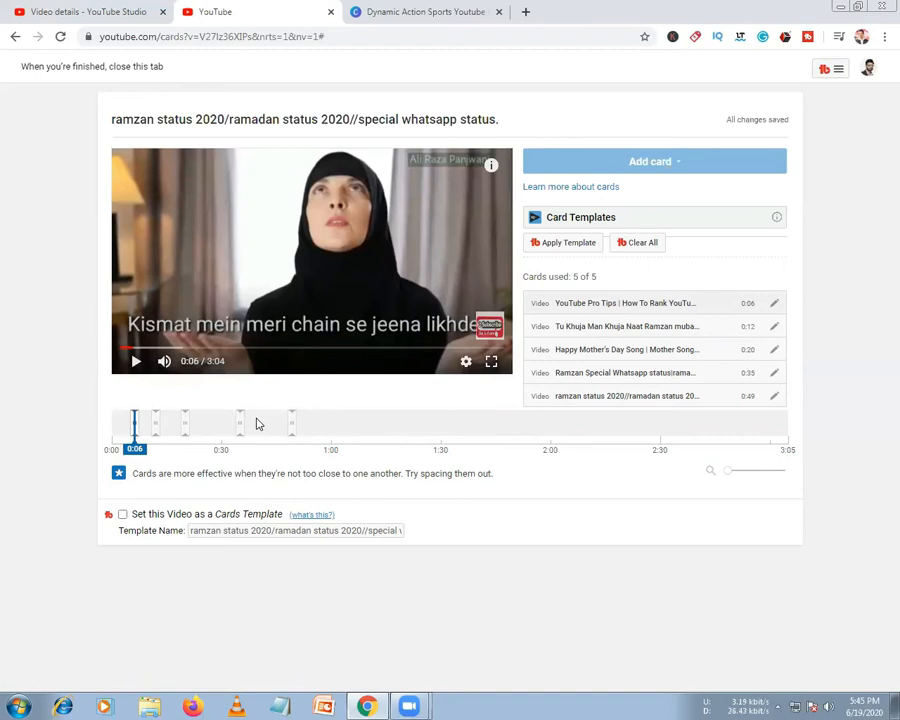
drag(241, 426, 257, 428)
drag(187, 431, 219, 432)
drag(154, 431, 181, 435)
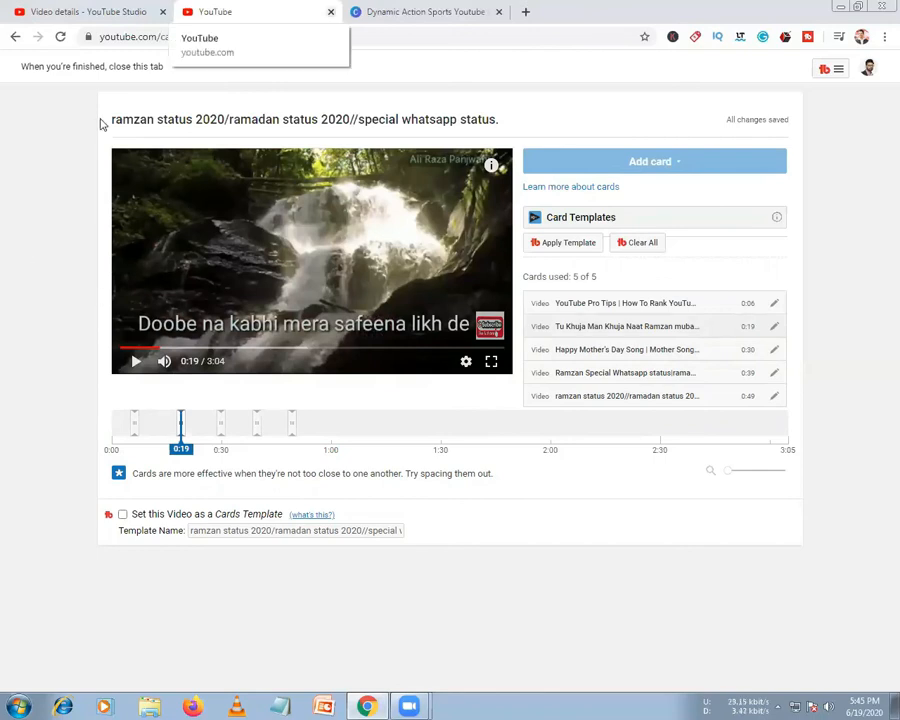
click(134, 426)
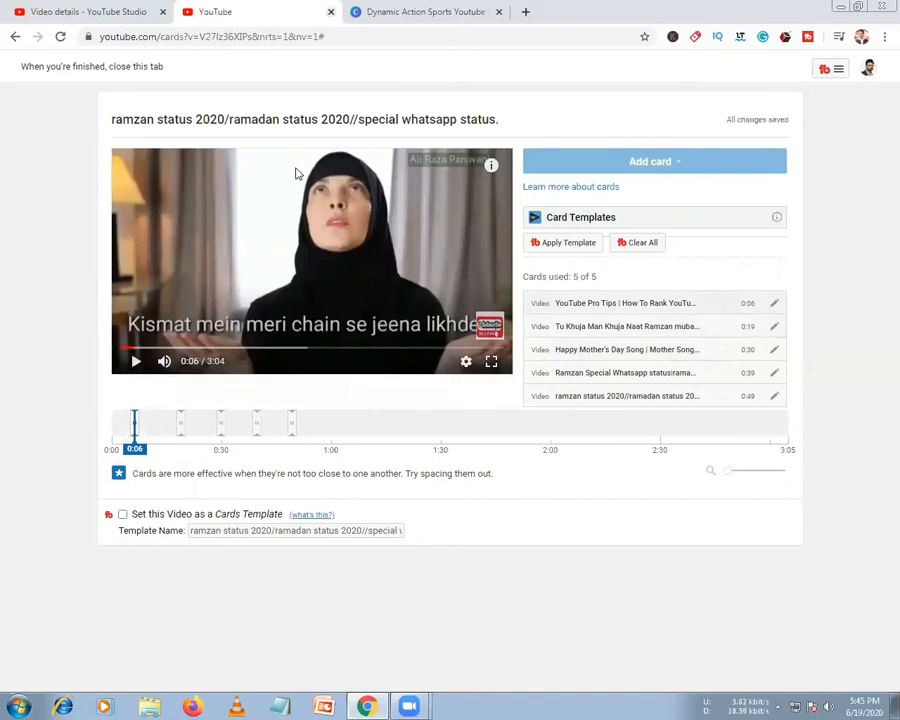
key(ctrl+w)
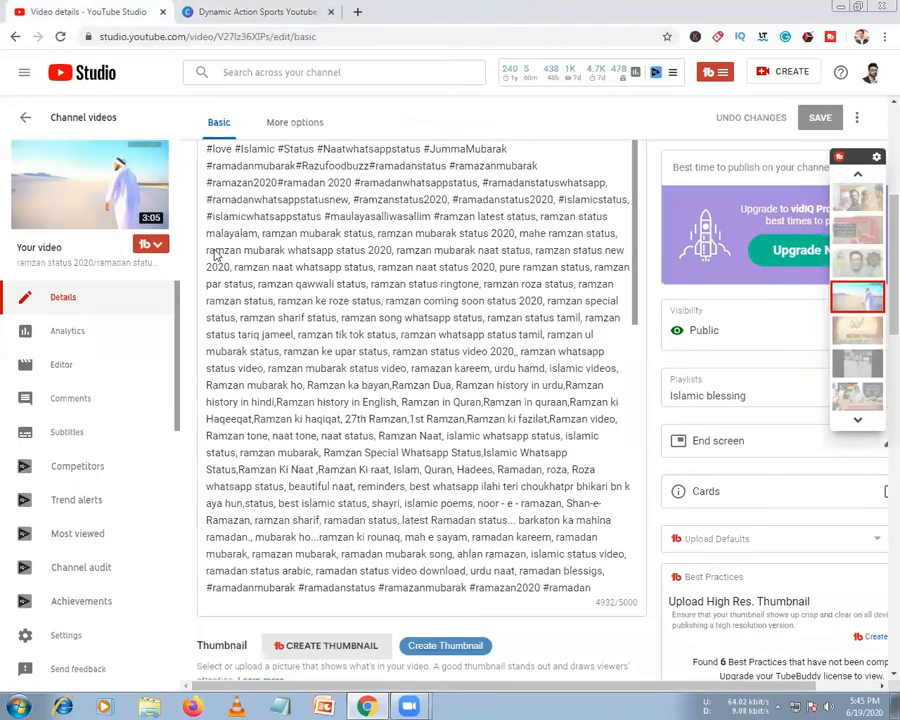
Scroll the details page and open the vidIQ charts for views, watch time and subscribers
scroll(698, 519, down, 3)
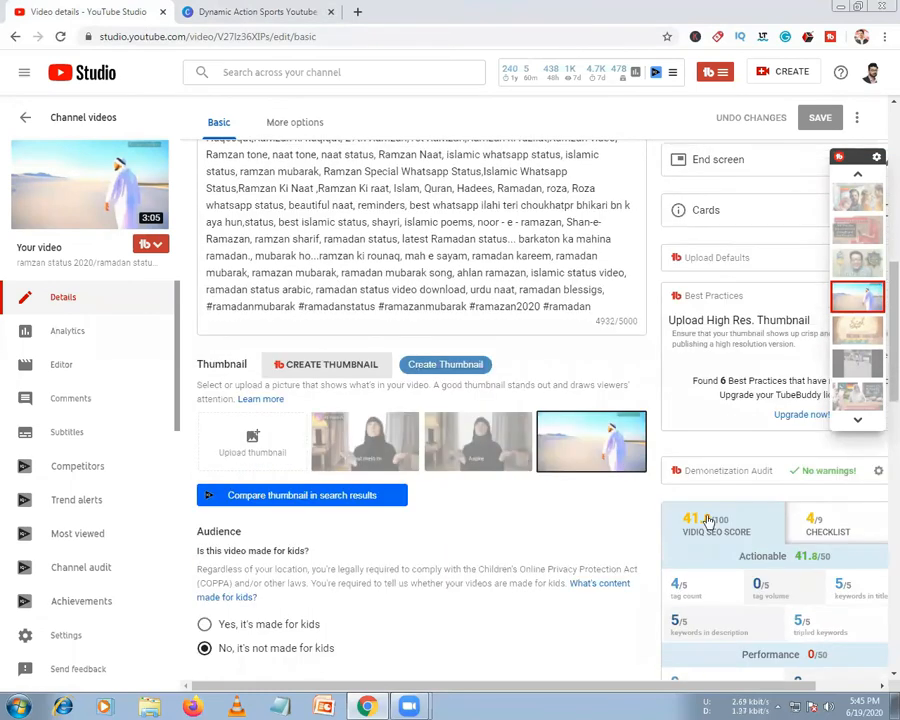
scroll(707, 521, down, 1)
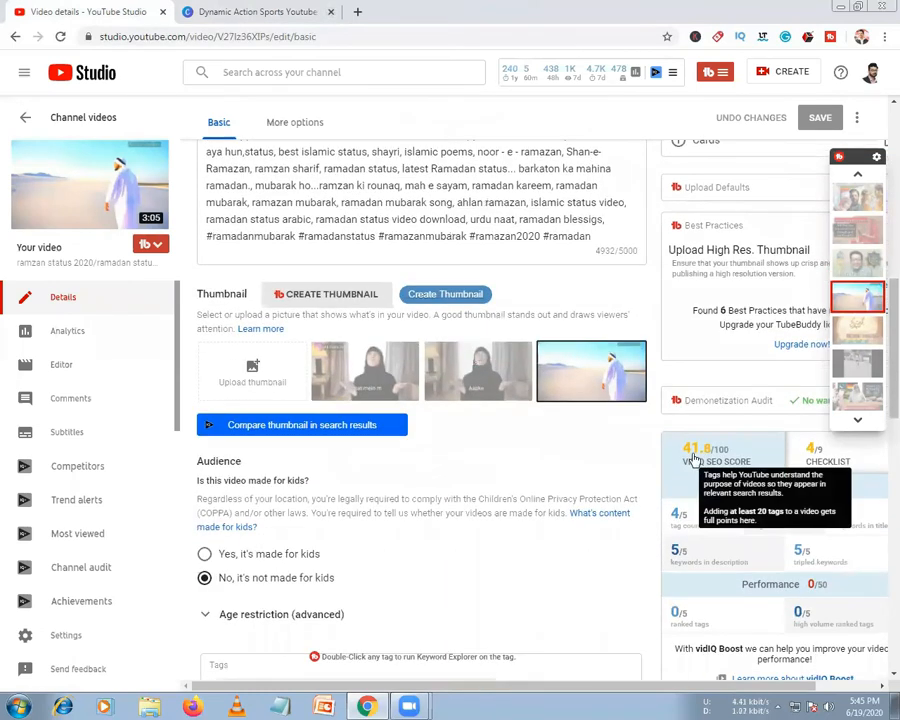
click(590, 78)
Open the vidIQ Boost link in a new tab, view it, then close that tab
mouse_move(598, 71)
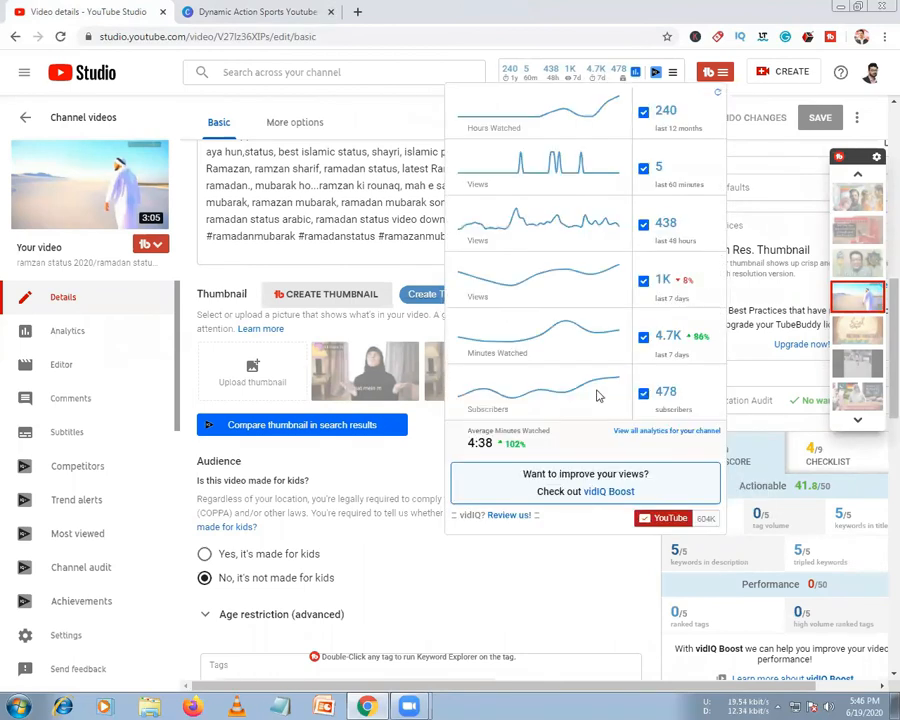
right_click(597, 497)
click(618, 502)
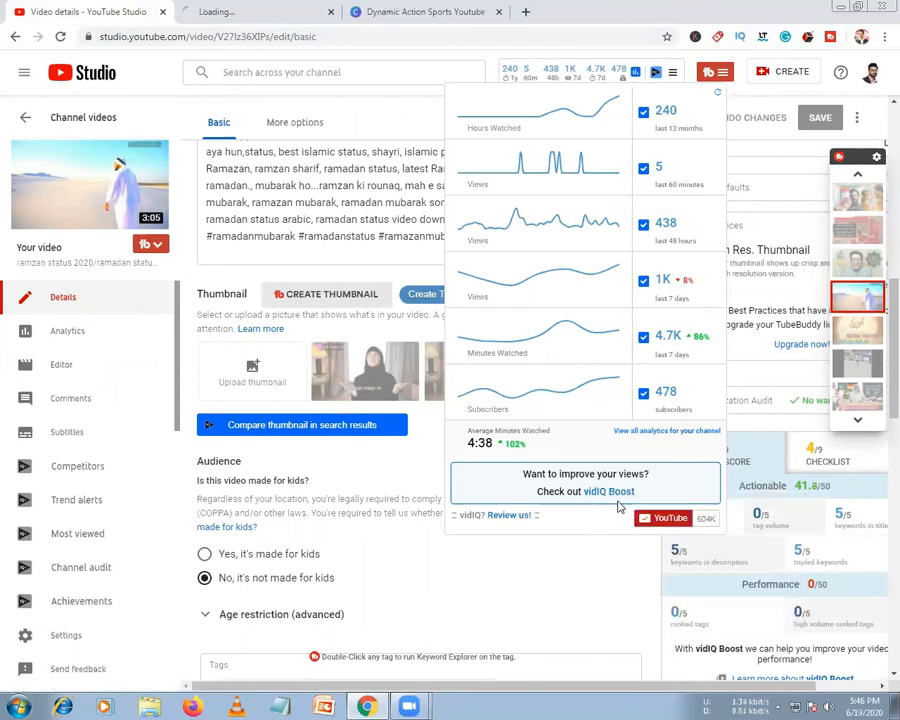
click(238, 10)
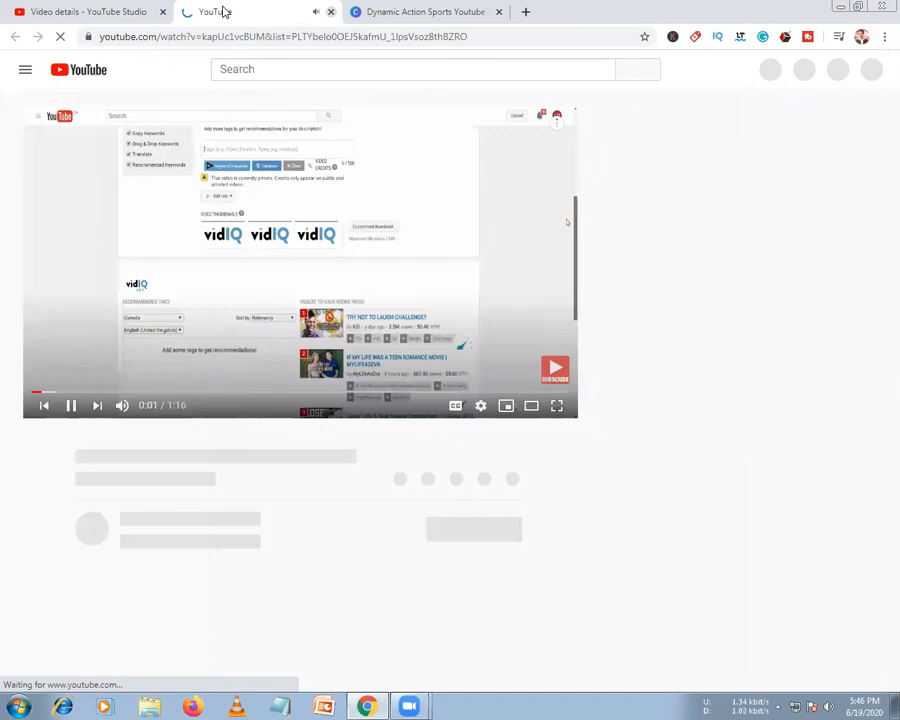
click(331, 12)
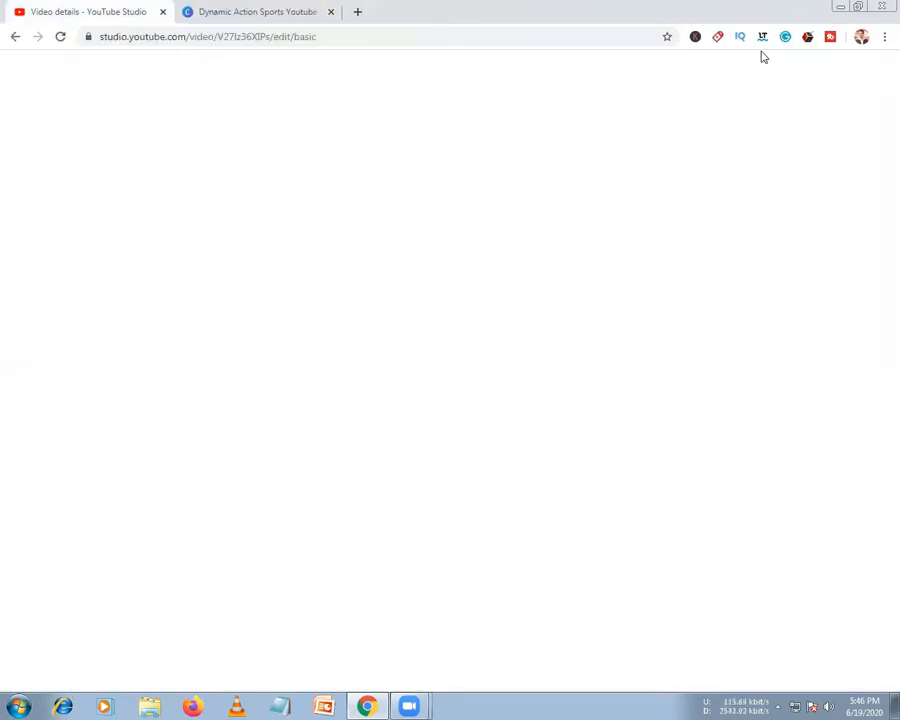
Reload the crashed video details page from the address bar
click(163, 38)
key(Return)
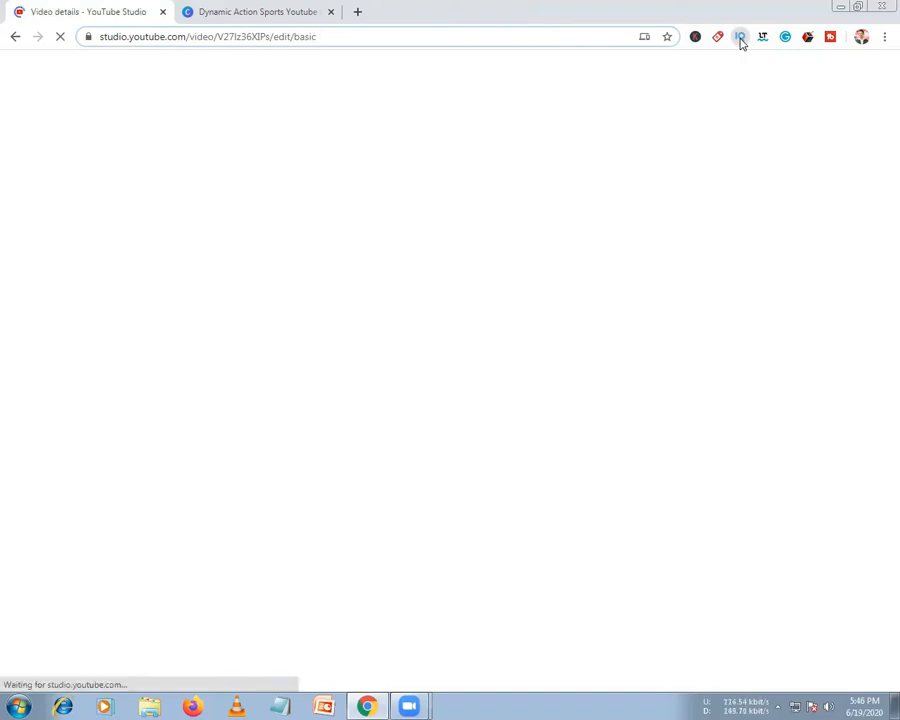
click(740, 38)
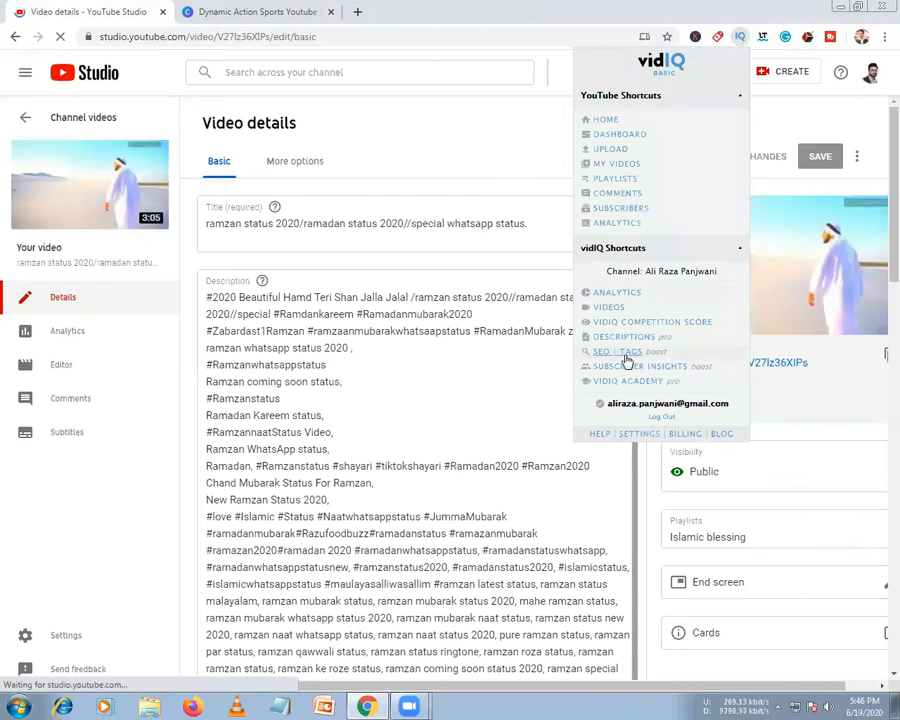
Close the vidIQ shortcuts and scroll the reloaded details page to the 41.8/100 vidIQ score
click(449, 477)
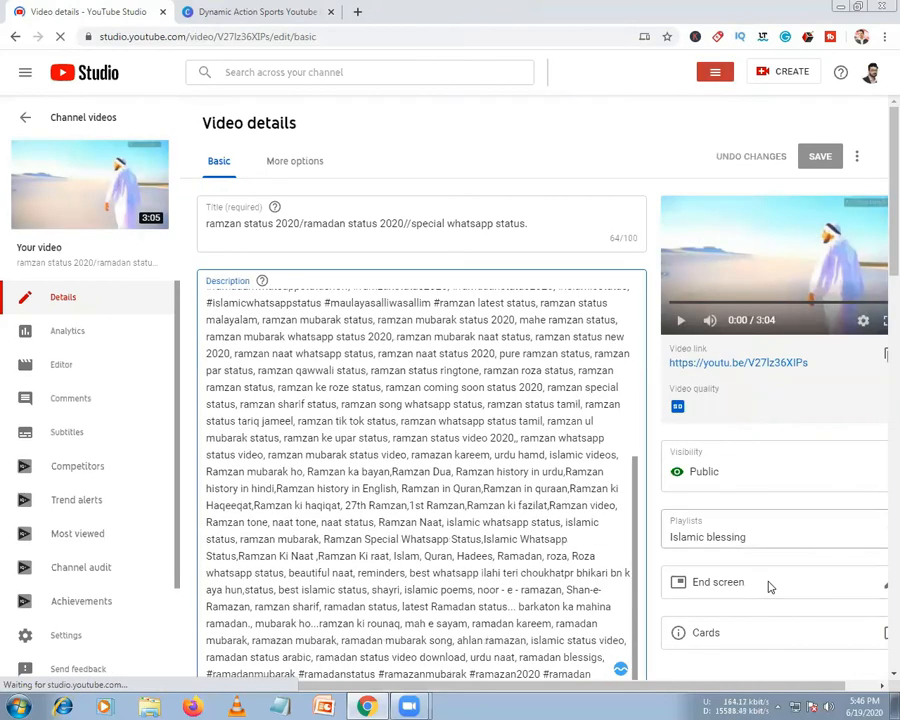
scroll(743, 464, down, 4)
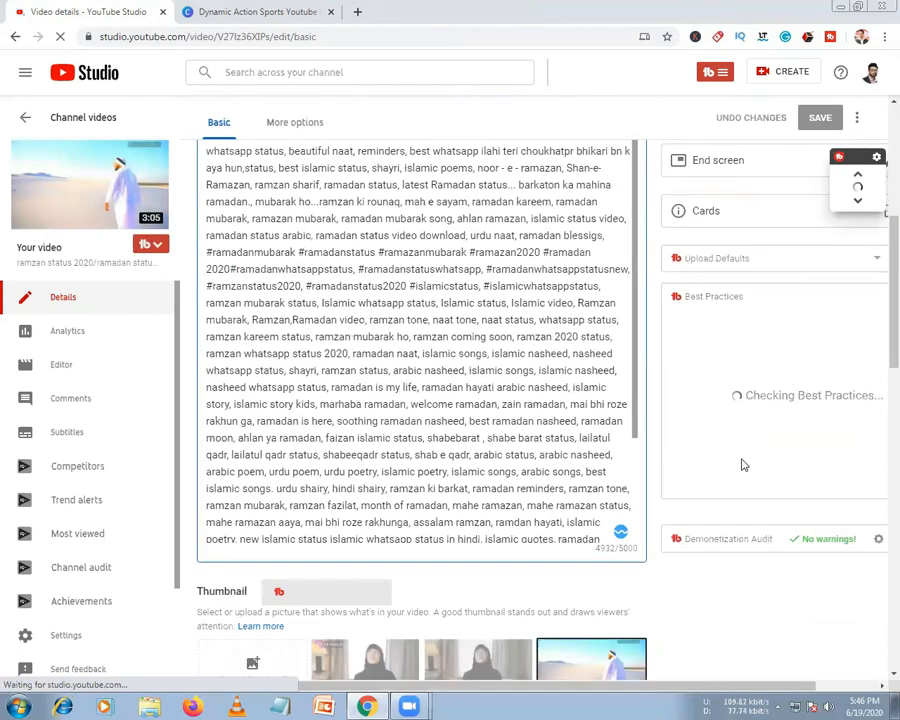
scroll(743, 464, down, 3)
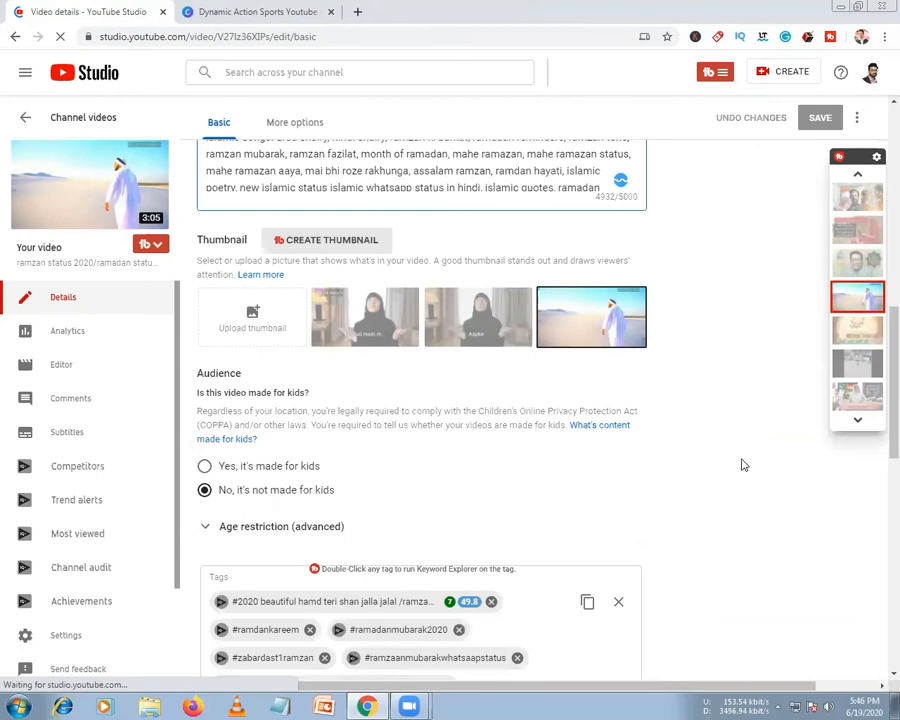
scroll(743, 464, down, 1)
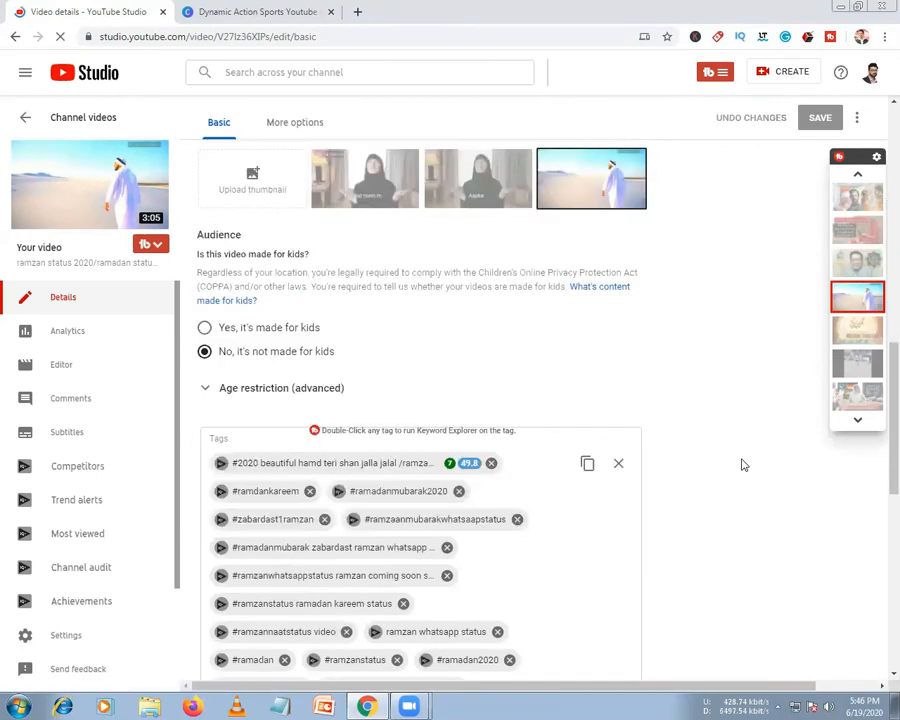
scroll(743, 464, down, 1)
scroll(743, 464, down, 3)
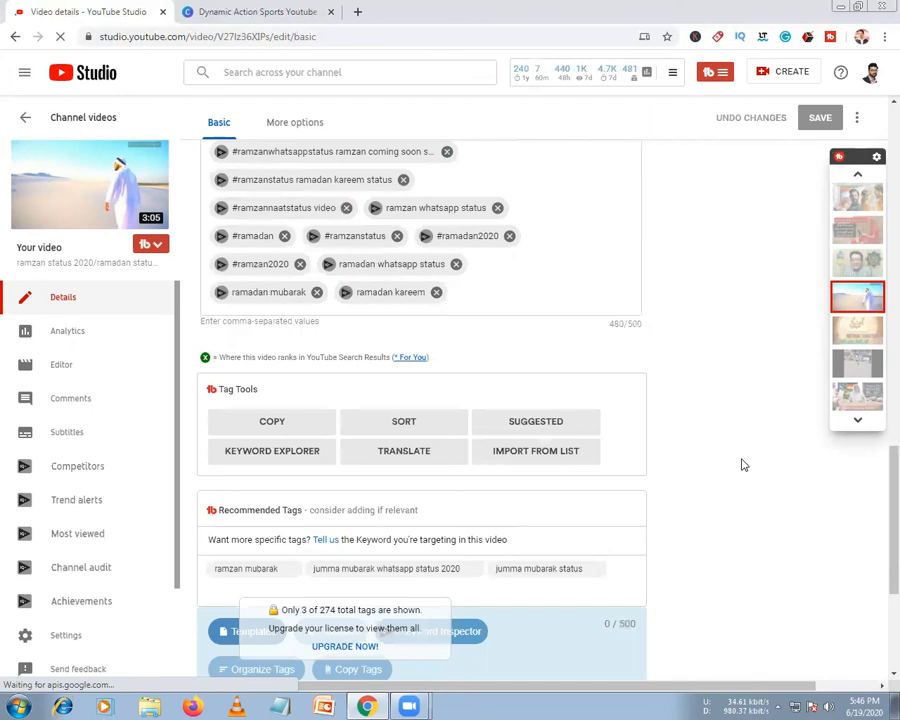
scroll(743, 465, up, 7)
scroll(743, 464, up, 4)
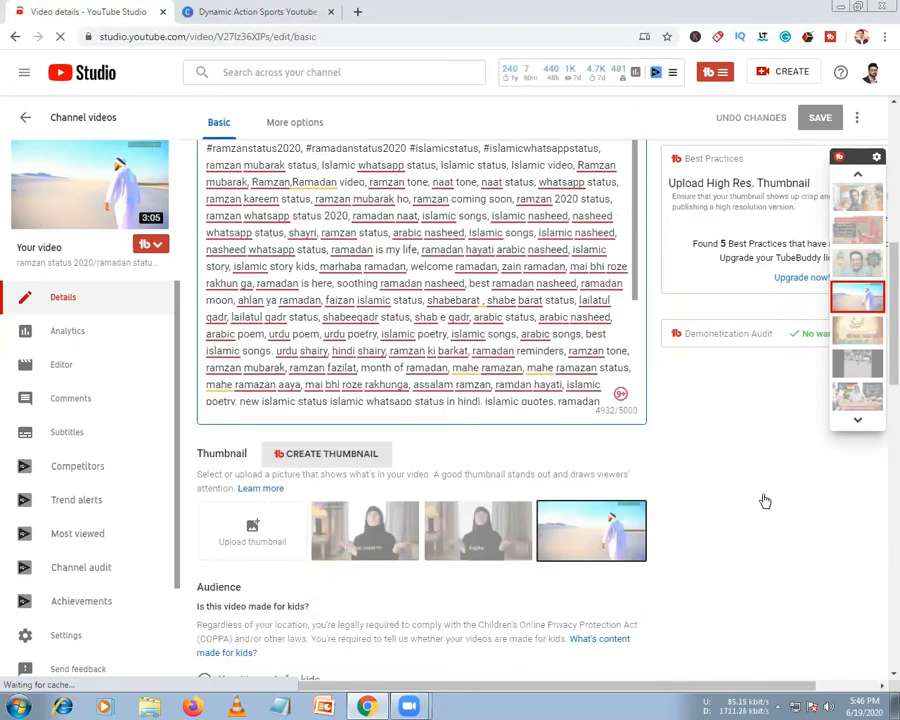
scroll(763, 499, down, 5)
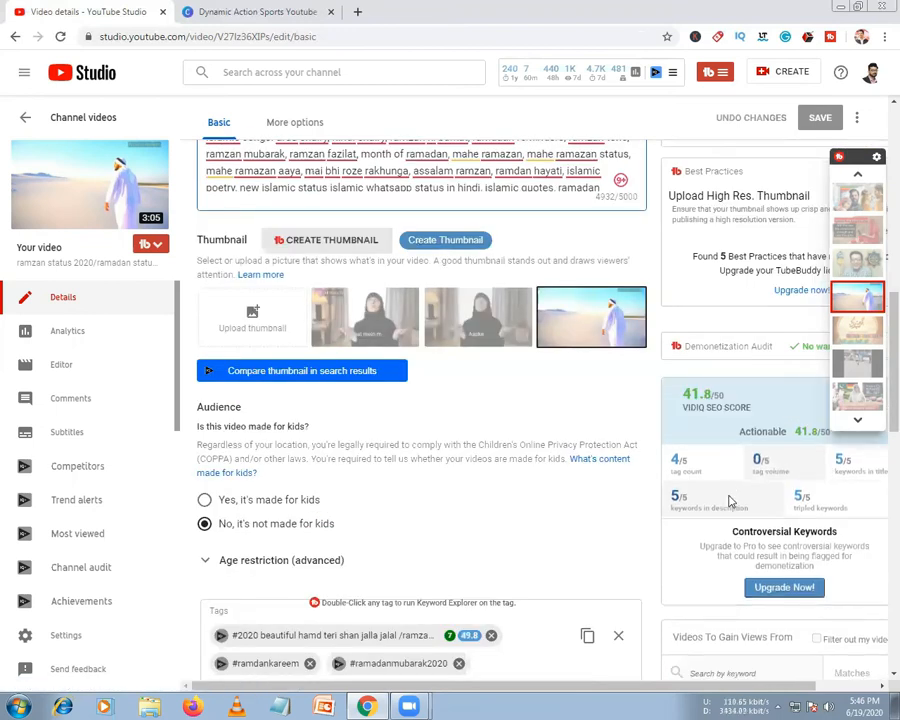
Review the vidIQ SEO checklist, which shows 4 of 9 checks passed
click(808, 405)
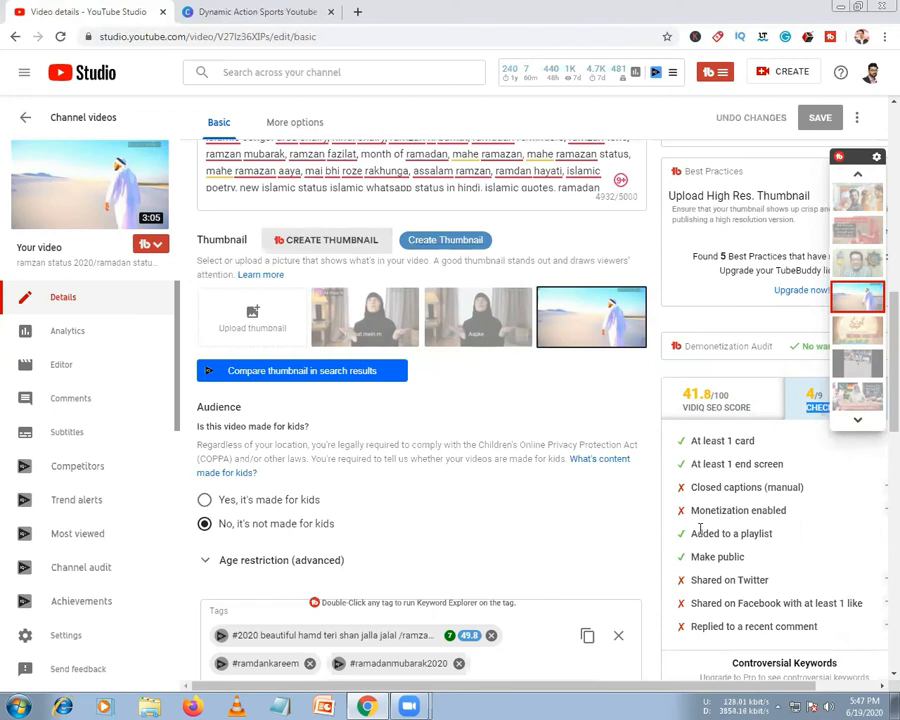
scroll(702, 528, down, 1)
scroll(708, 516, down, 1)
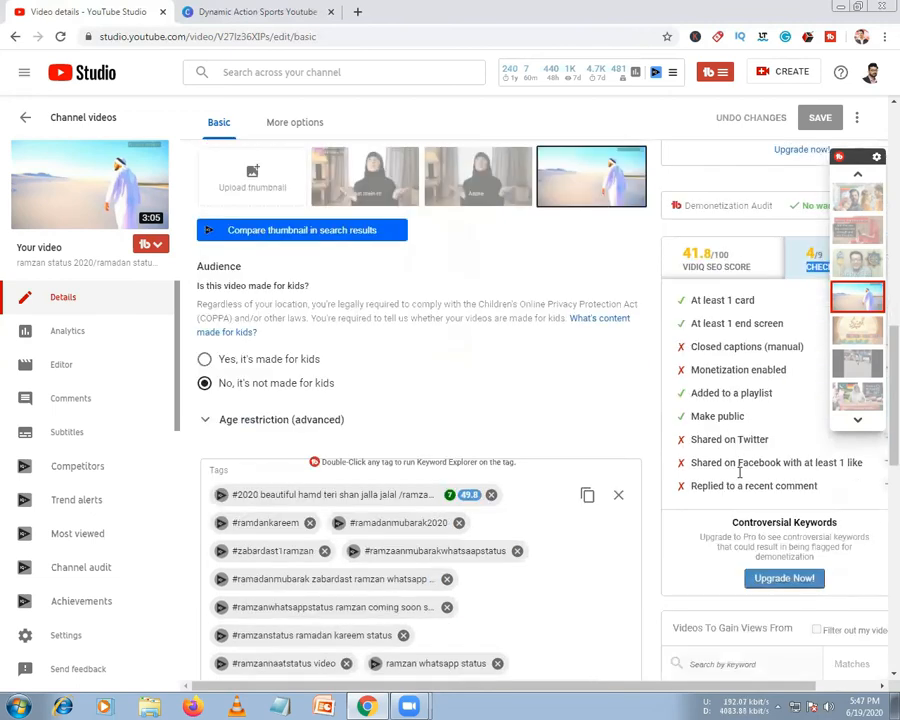
scroll(713, 490, down, 2)
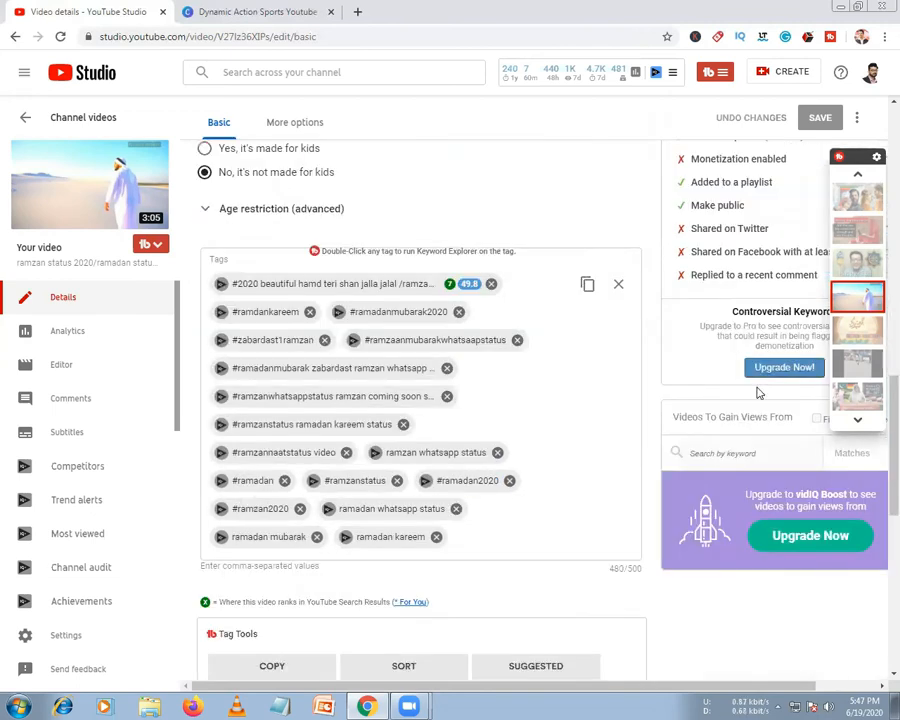
scroll(764, 422, up, 1)
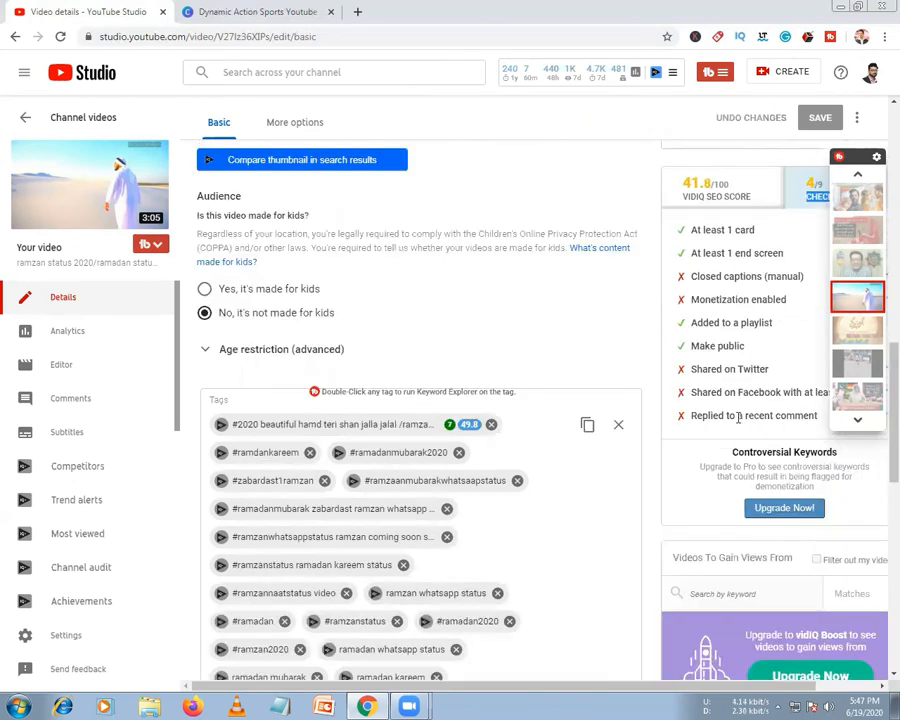
scroll(742, 430, up, 1)
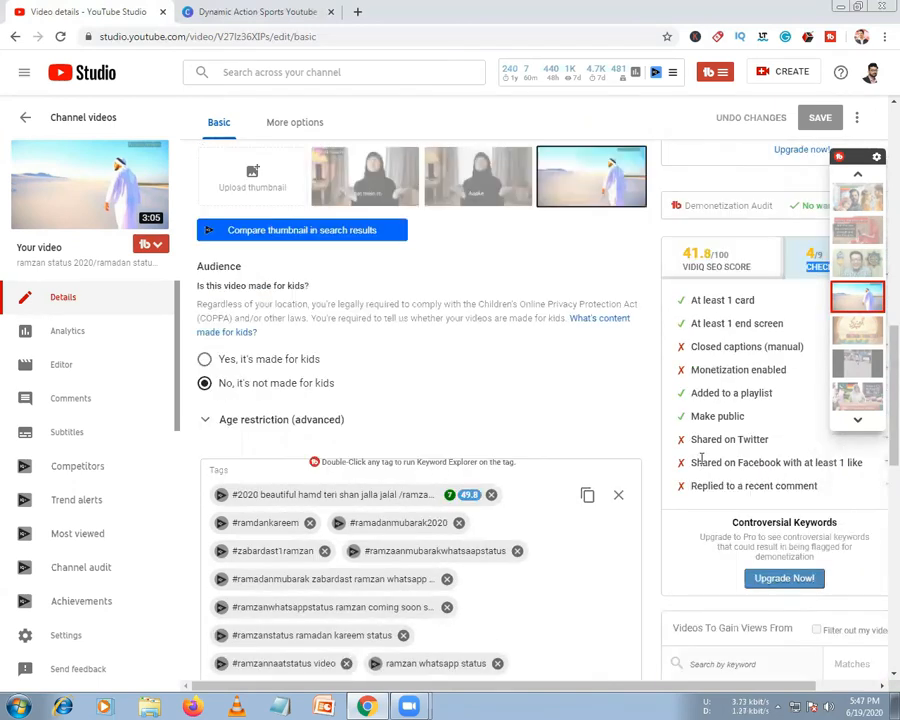
scroll(745, 460, up, 5)
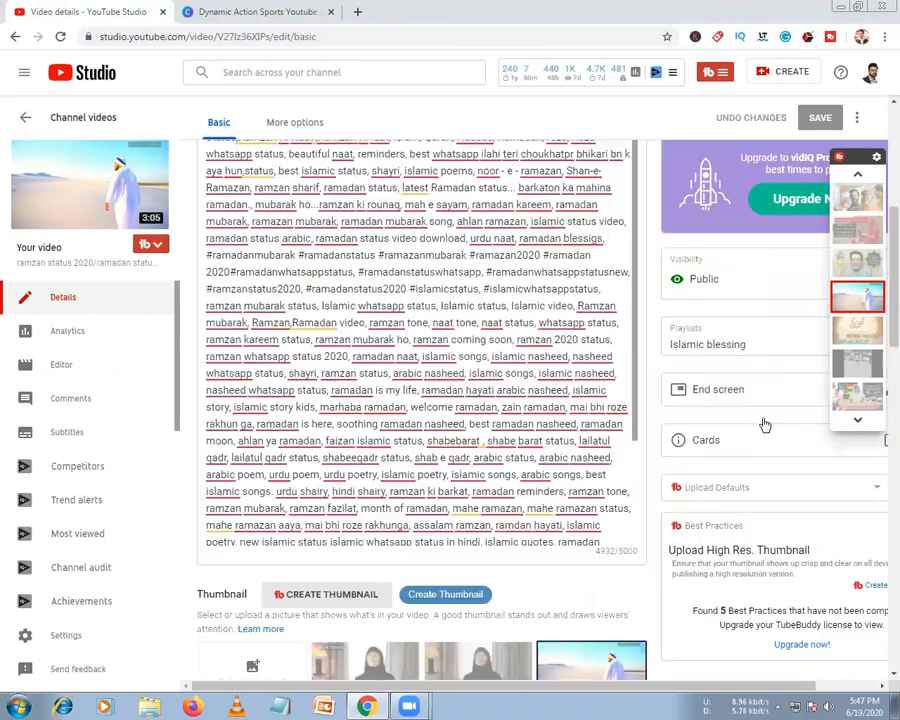
scroll(420, 400, down, 1)
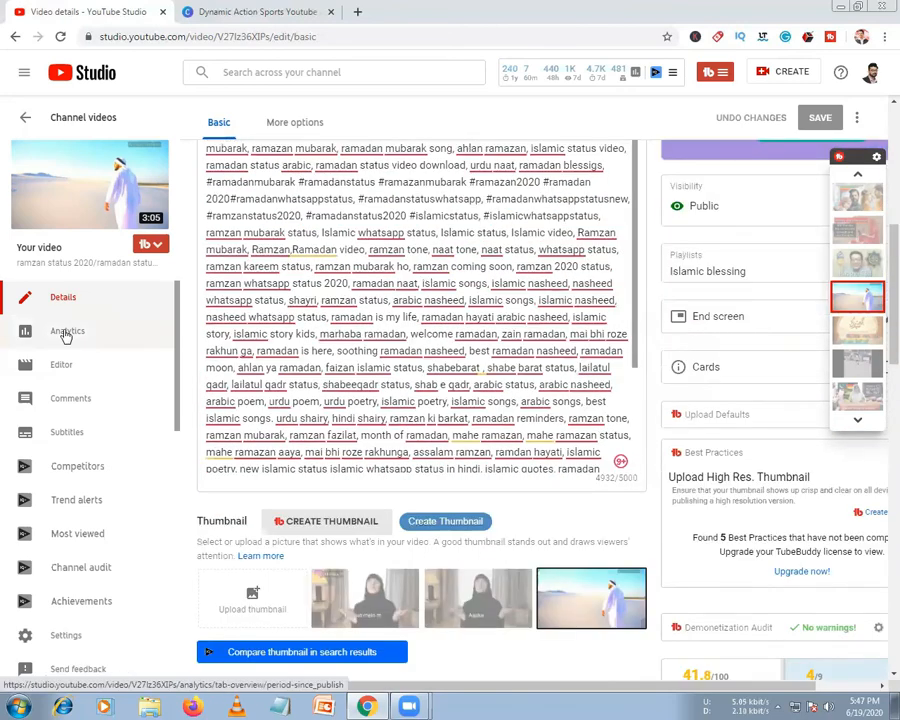
click(66, 334)
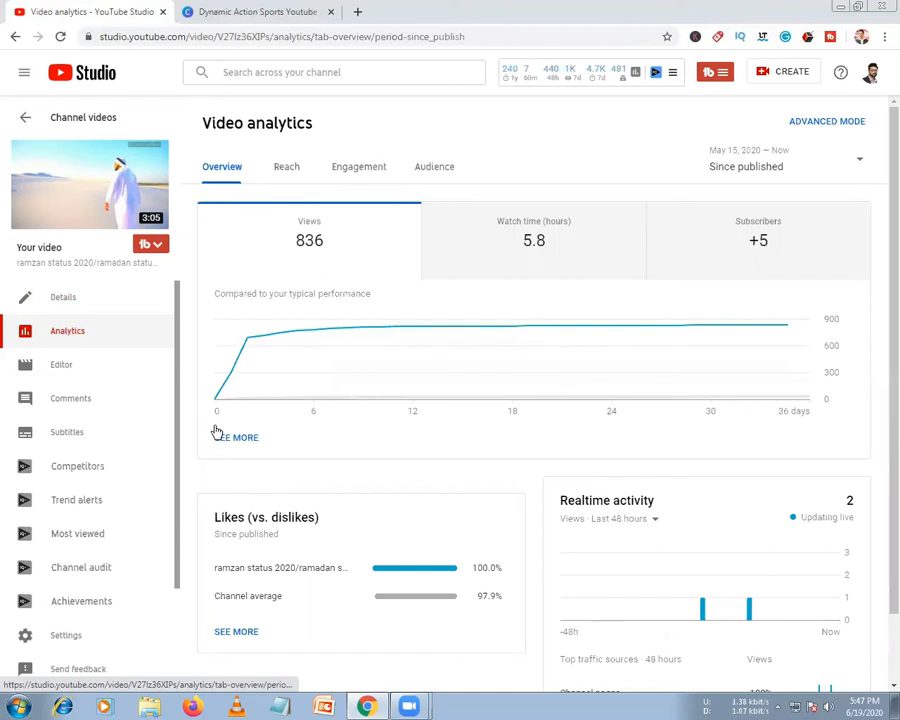
Chart the video's 5.8 hours of watch time, compare it with views, and scroll the Overview
click(510, 245)
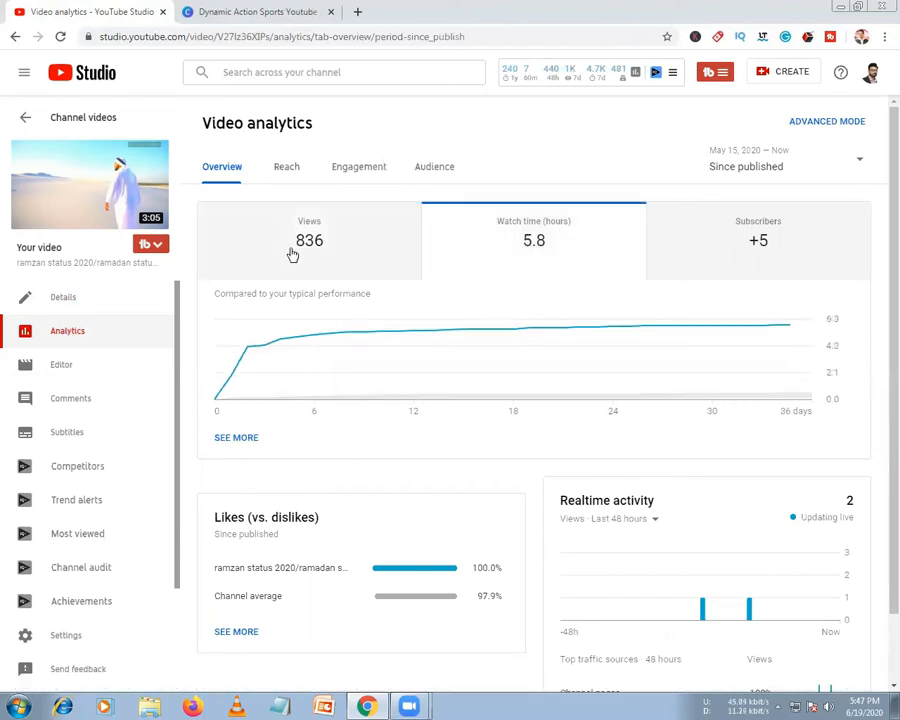
click(292, 255)
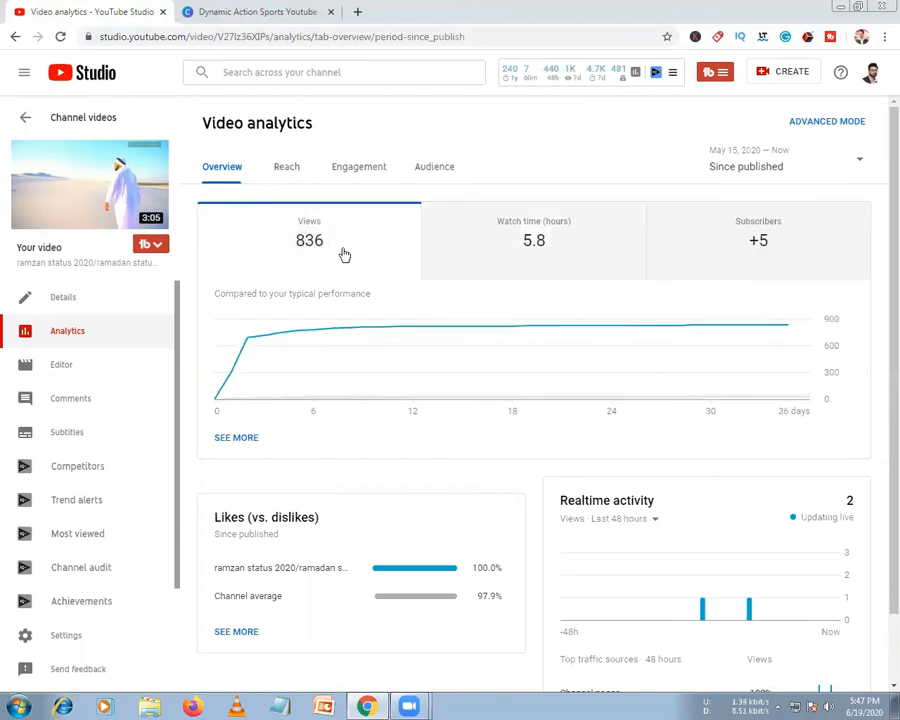
click(562, 258)
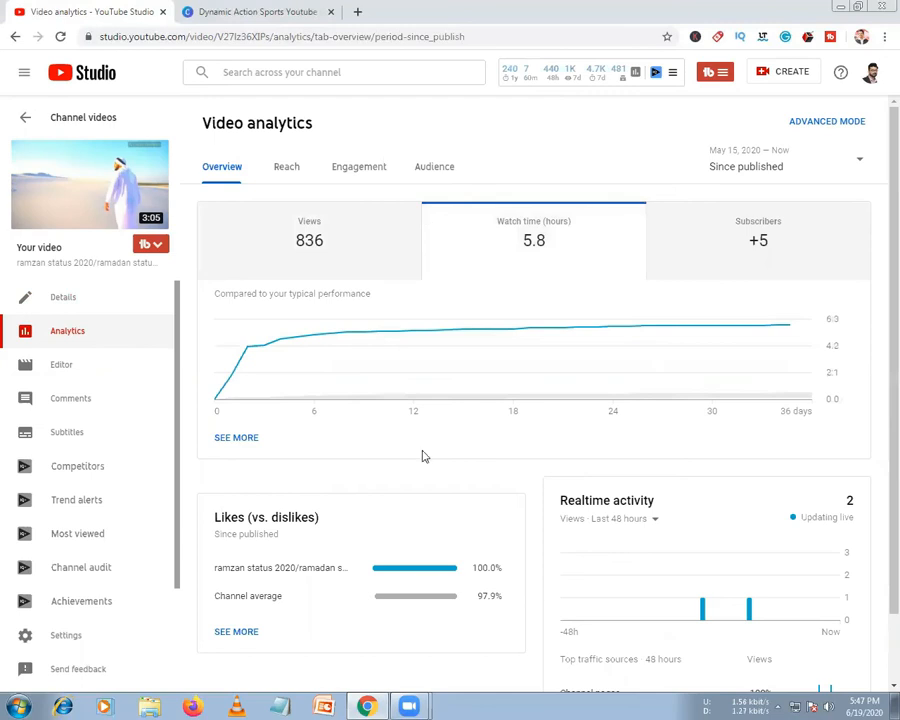
scroll(422, 456, down, 1)
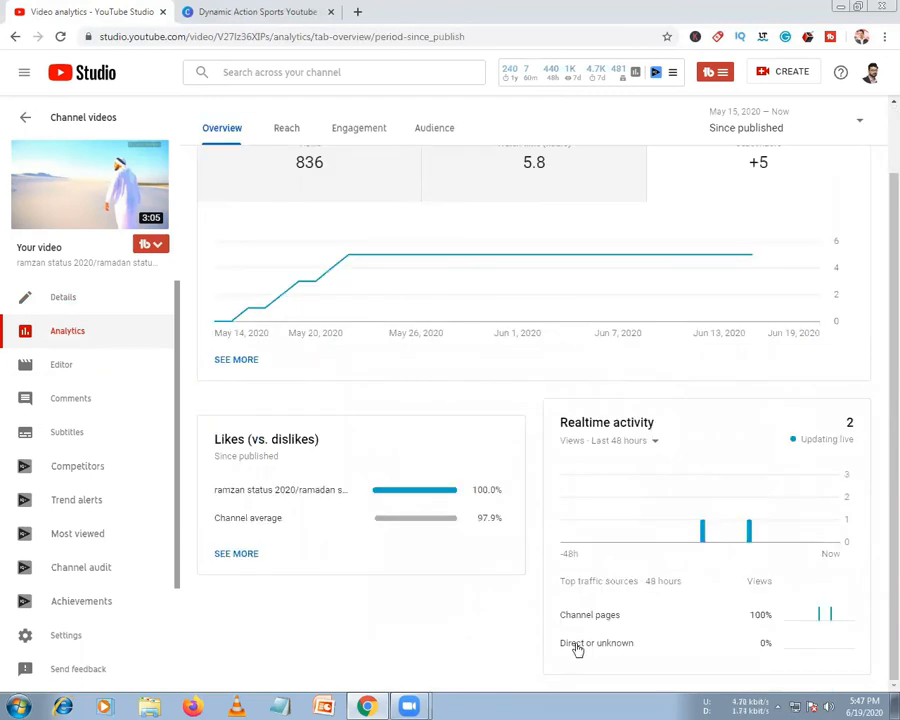
Check the video's Reach analytics (90.4% from YouTube search) and open the full Traffic source types report
click(283, 134)
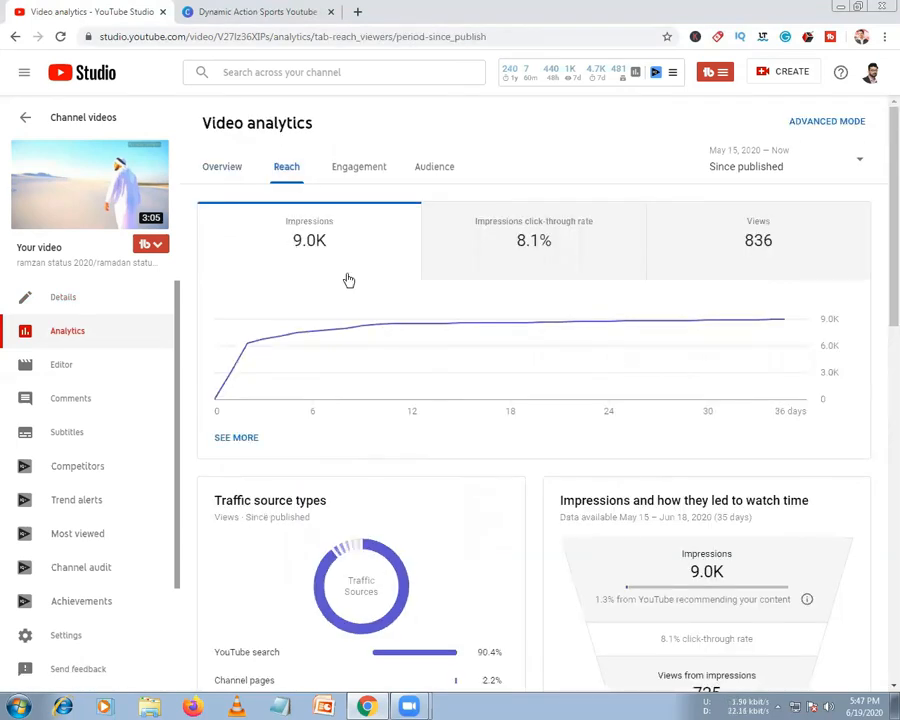
scroll(627, 532, down, 2)
scroll(627, 532, down, 3)
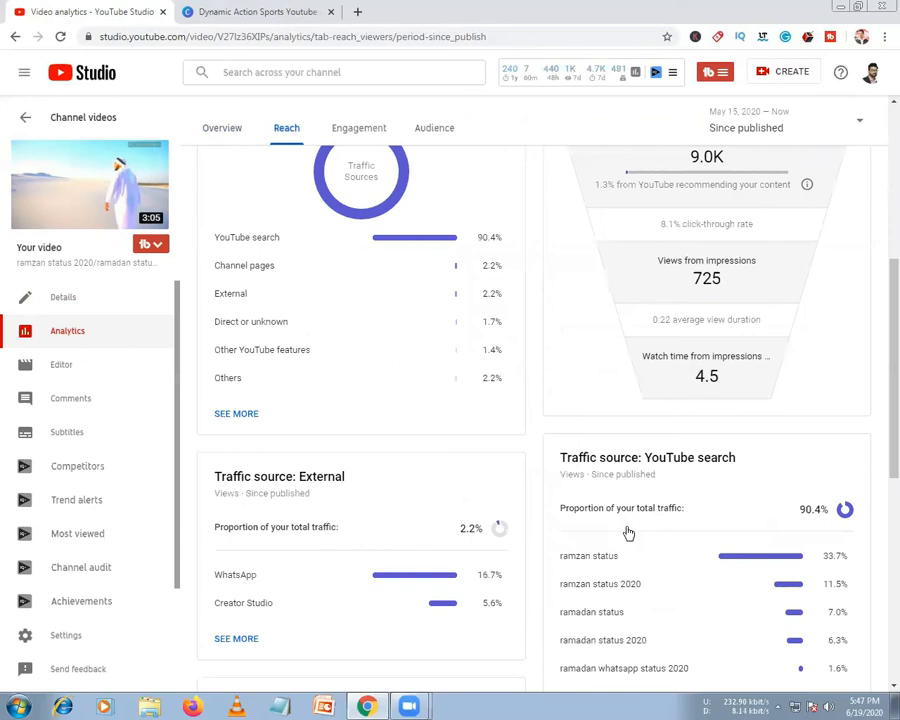
scroll(583, 514, down, 1)
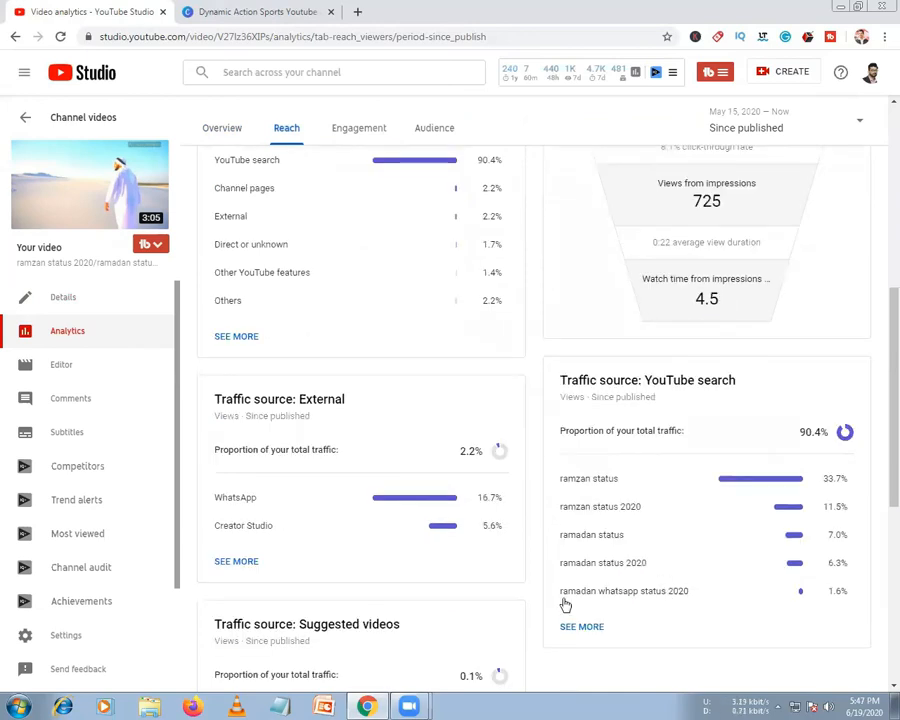
scroll(350, 440, up, 2)
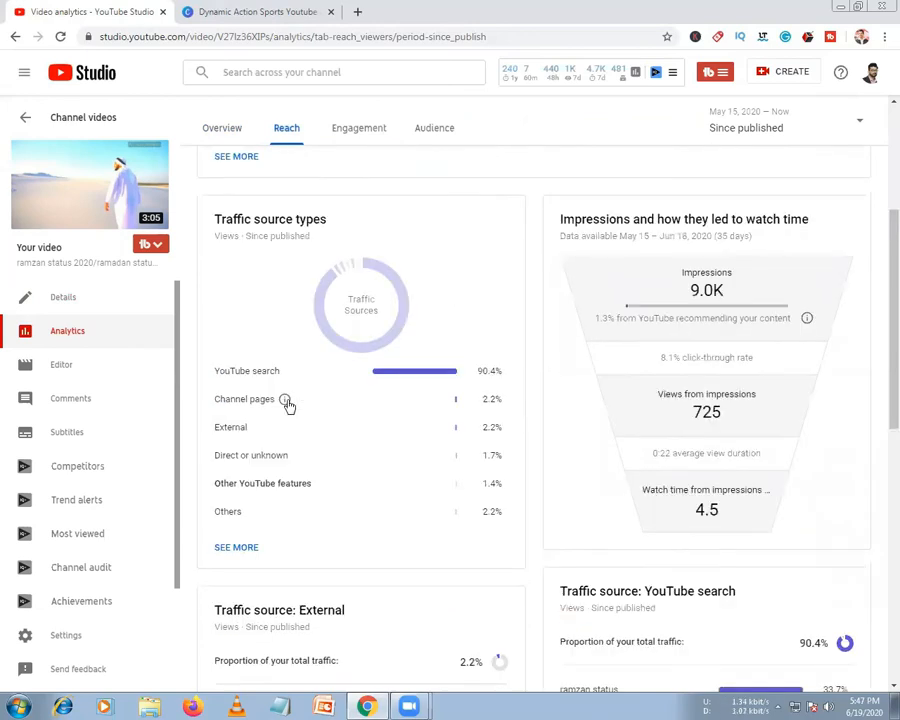
scroll(259, 511, down, 2)
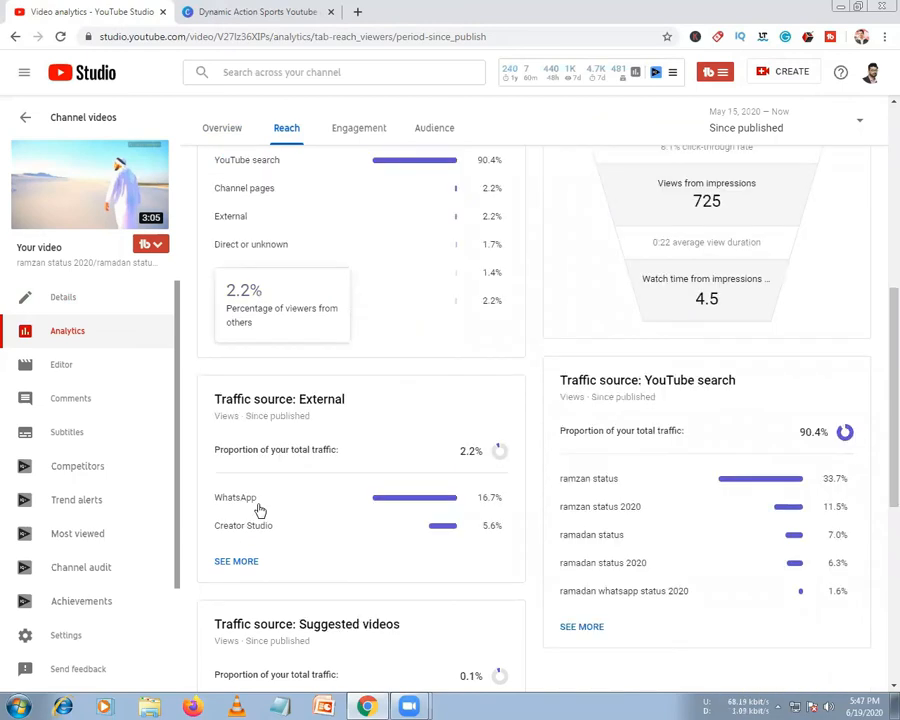
scroll(242, 334, up, 1)
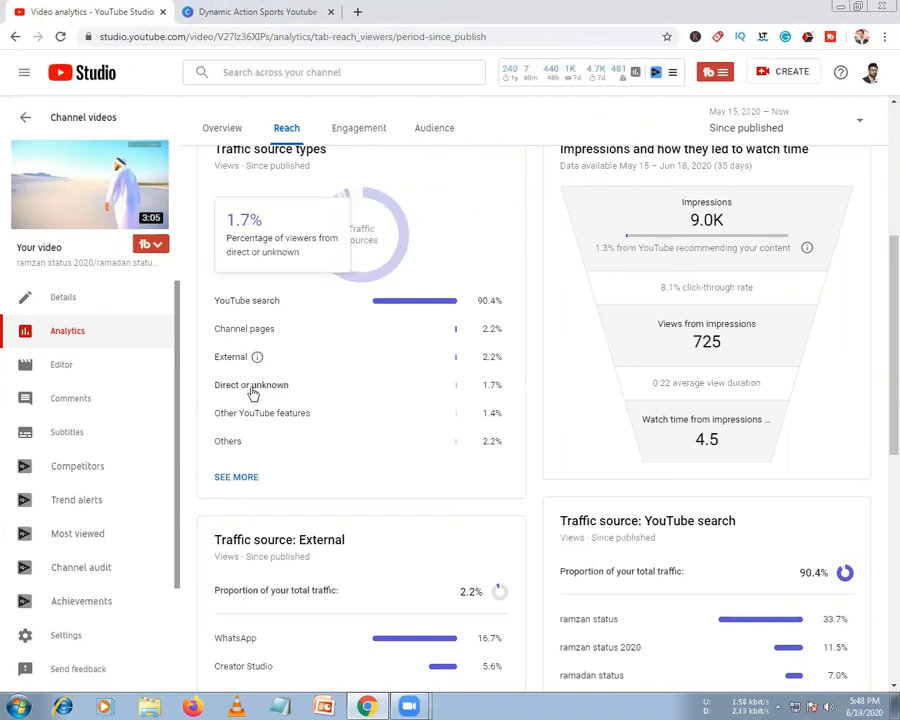
scroll(270, 487, up, 3)
scroll(268, 485, down, 1)
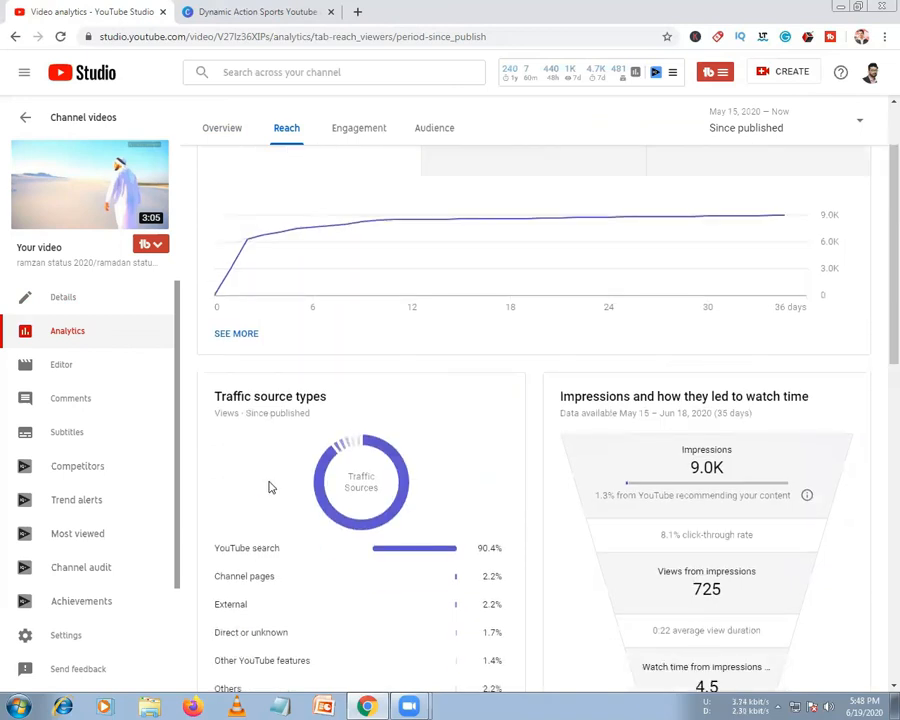
scroll(268, 513, down, 3)
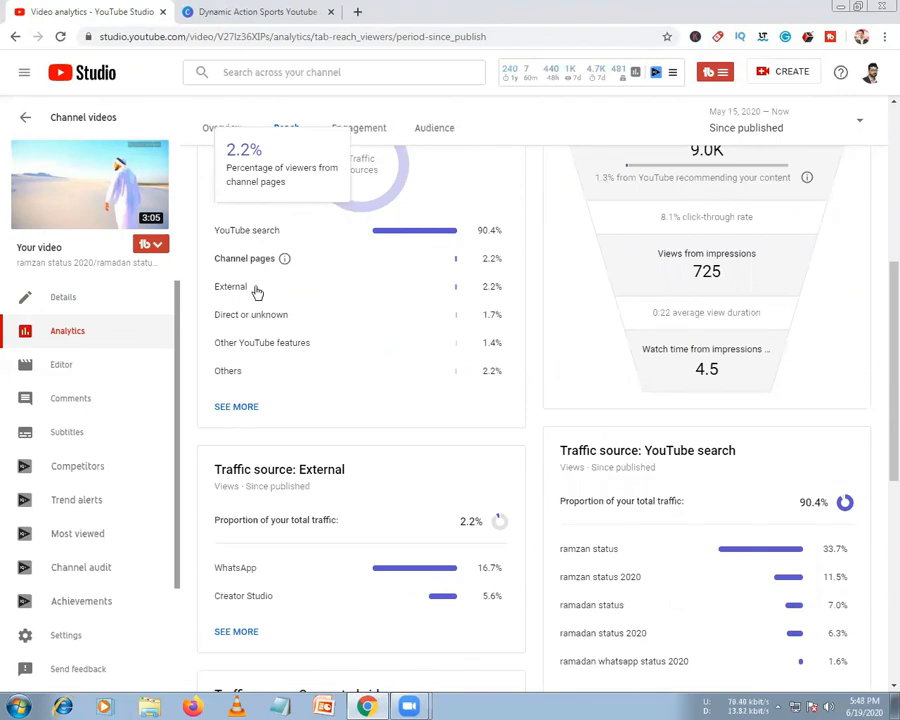
click(238, 408)
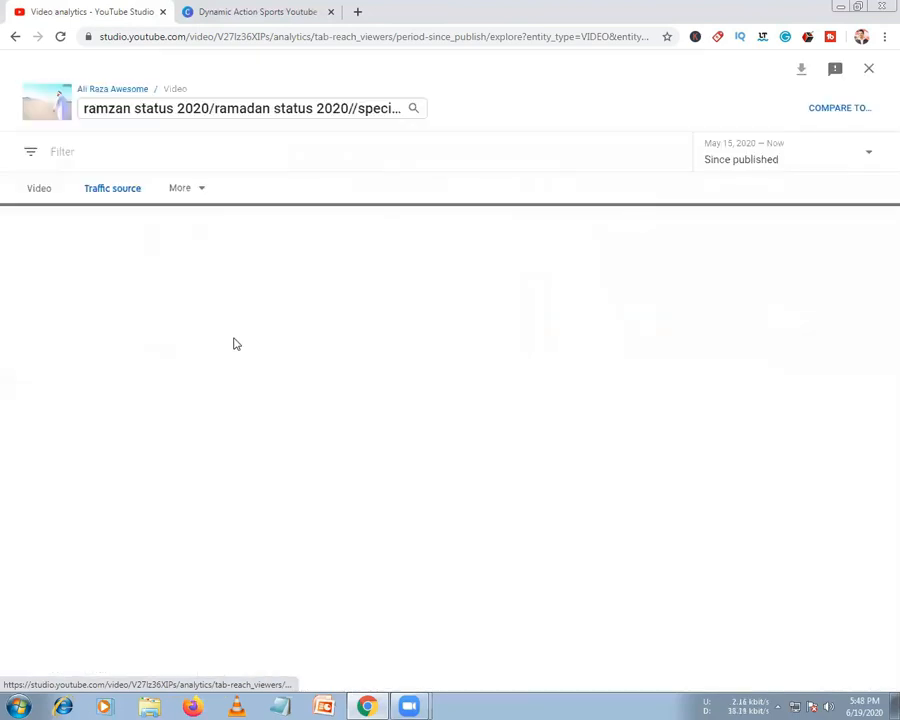
Review the traffic source table, highlighting the 8,973 total impressions and the 0.4 Playlists watch time
scroll(110, 566, down, 2)
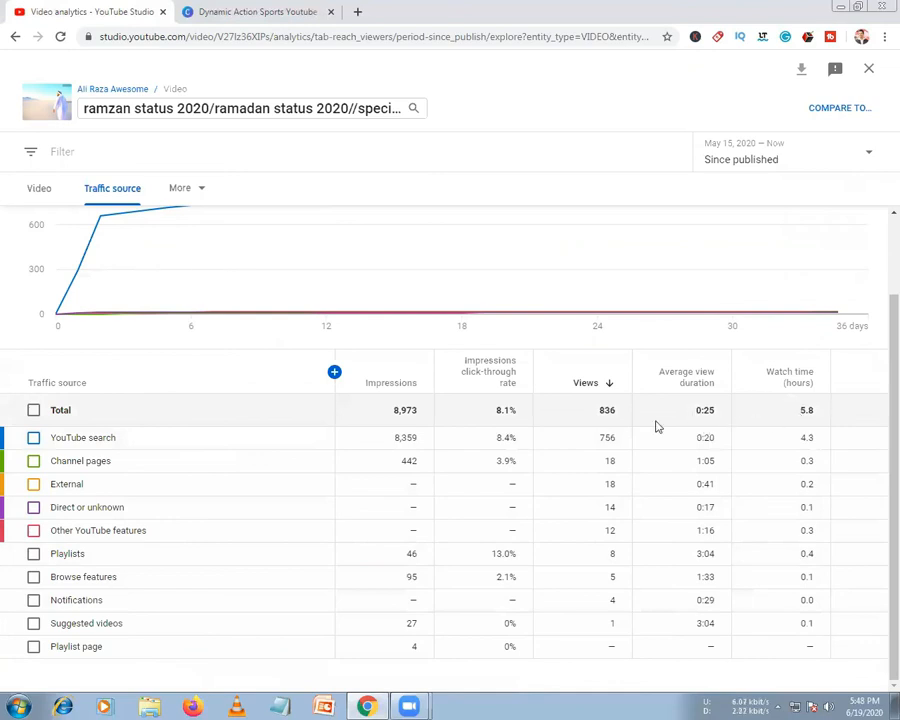
drag(393, 412, 487, 415)
click(486, 415)
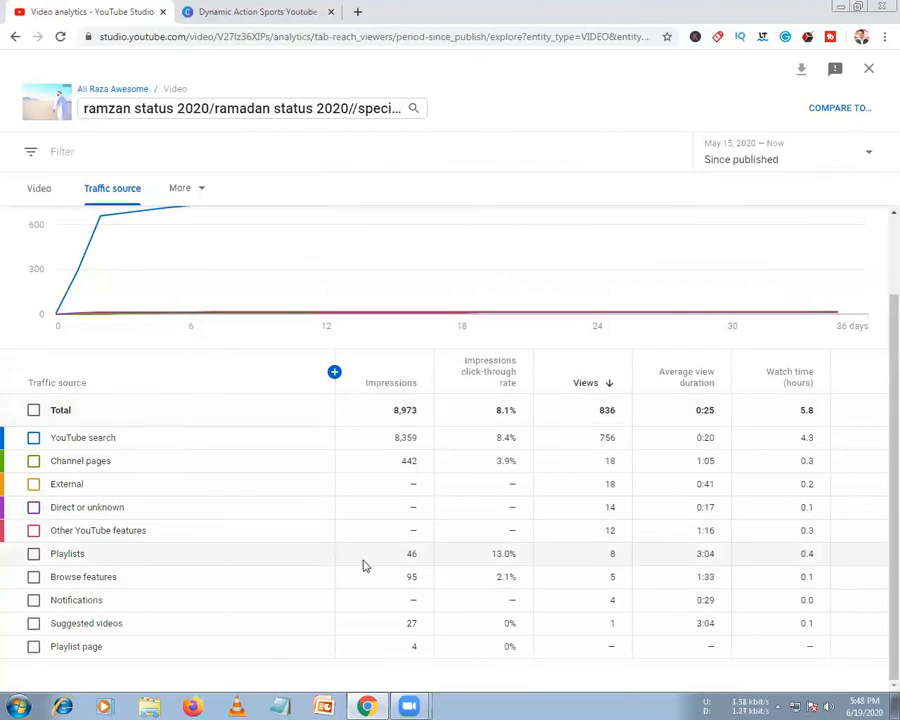
drag(799, 555, 811, 556)
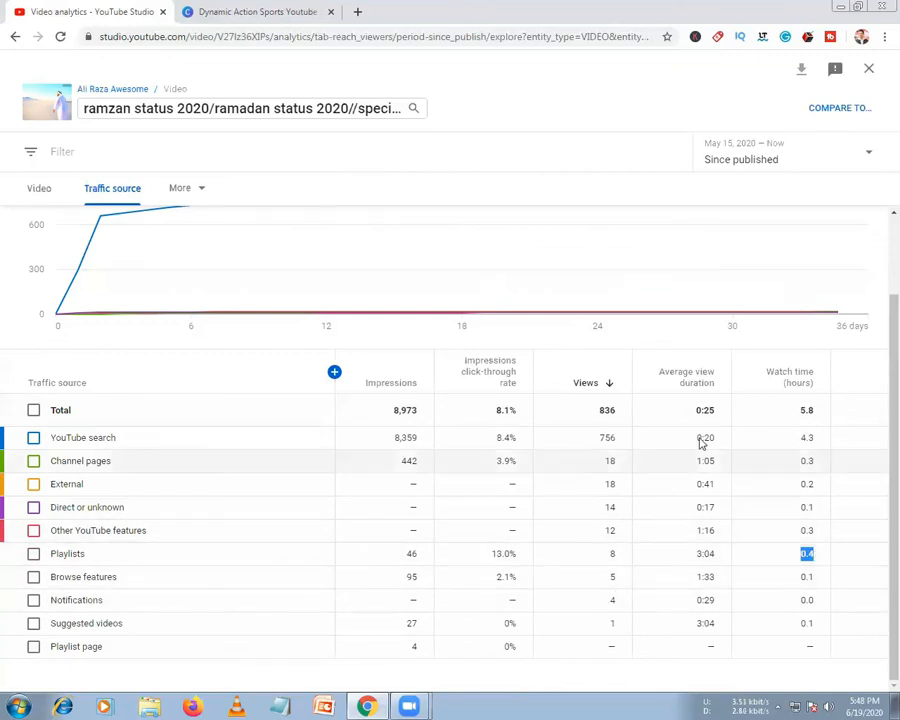
Close the traffic-source table and open analytics for the YouTube Pro Tips video from Channel videos
click(869, 72)
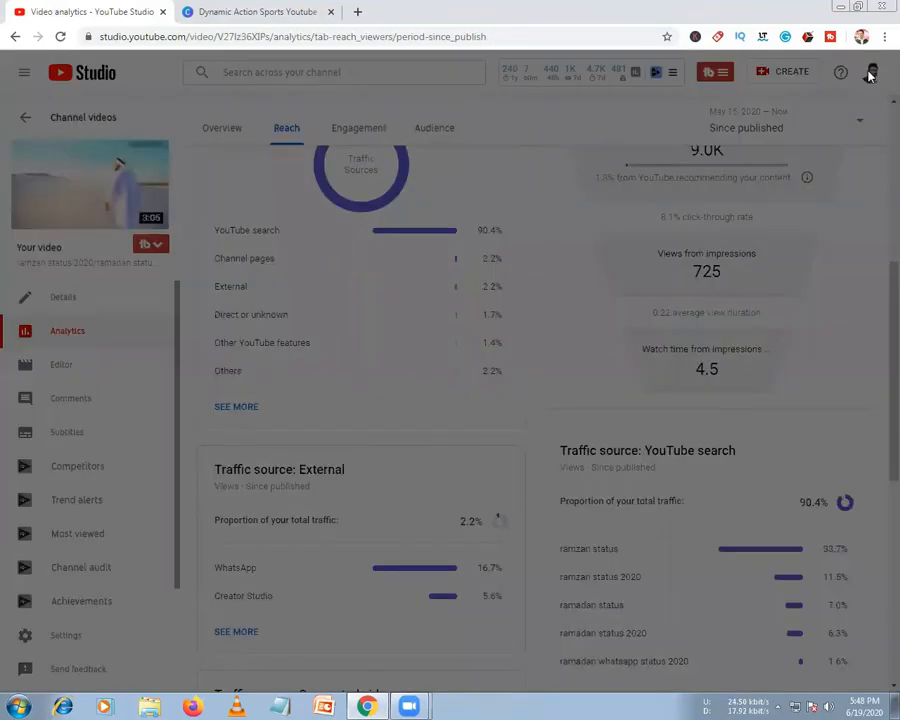
scroll(239, 416, down, 2)
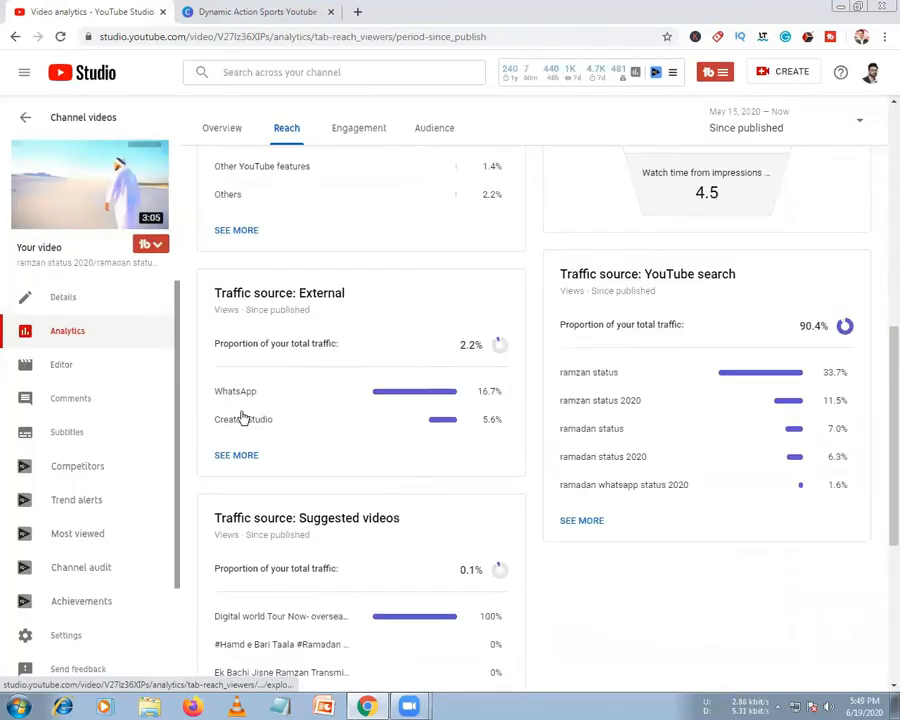
click(81, 74)
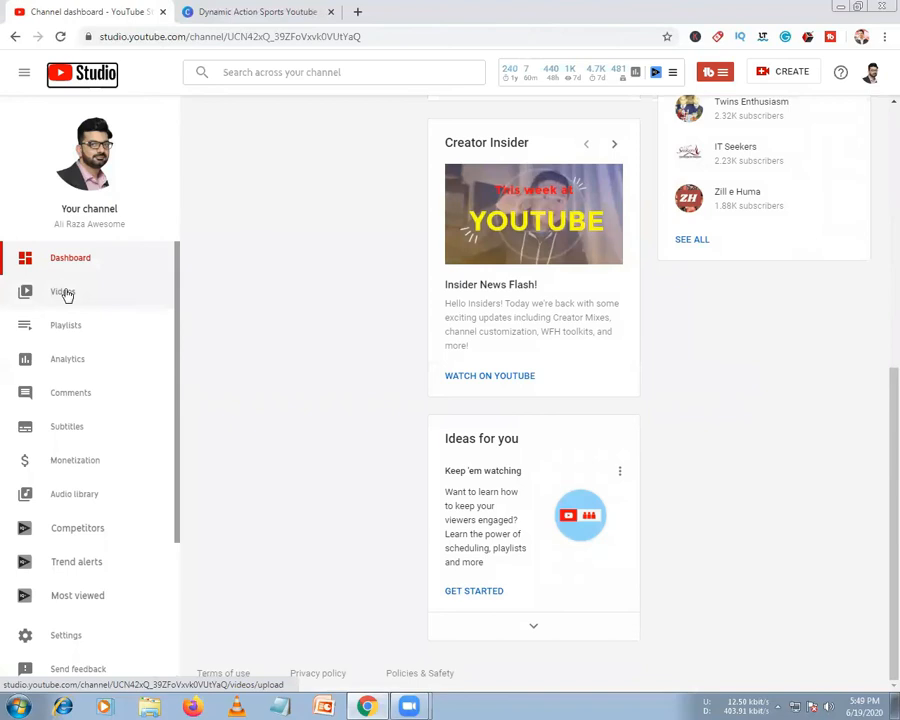
click(66, 293)
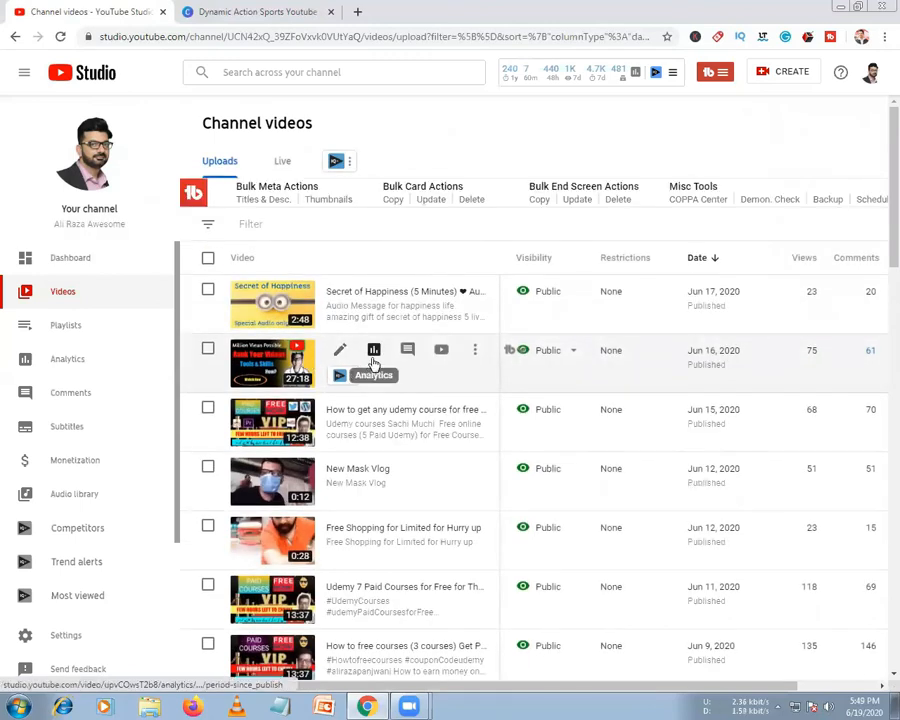
click(374, 351)
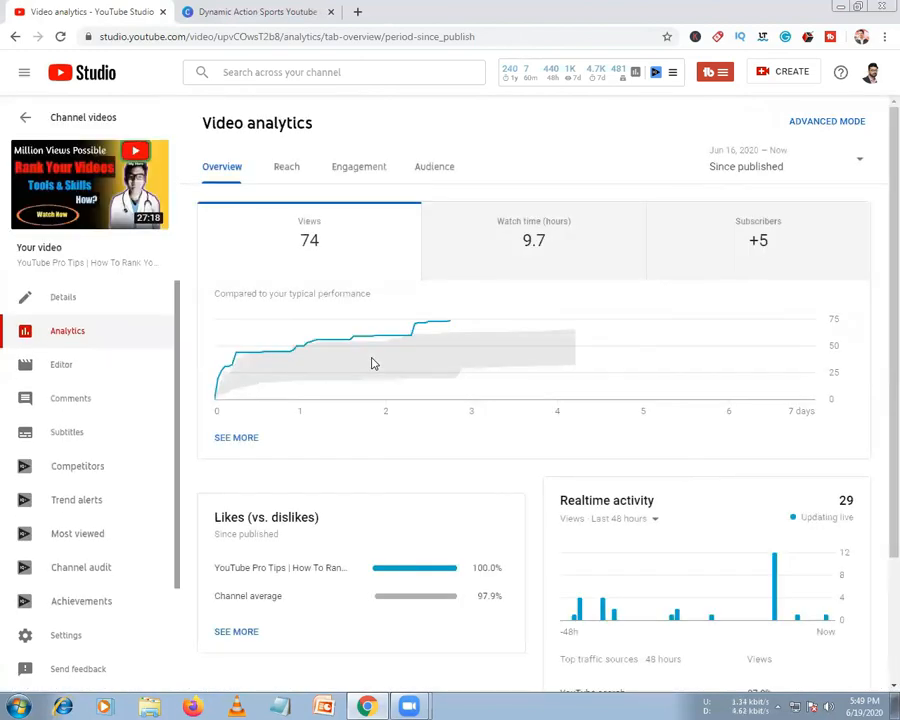
Open the YouTube Pro Tips video's Details page, play its preview, and open the quick-edit toolbar options
click(78, 302)
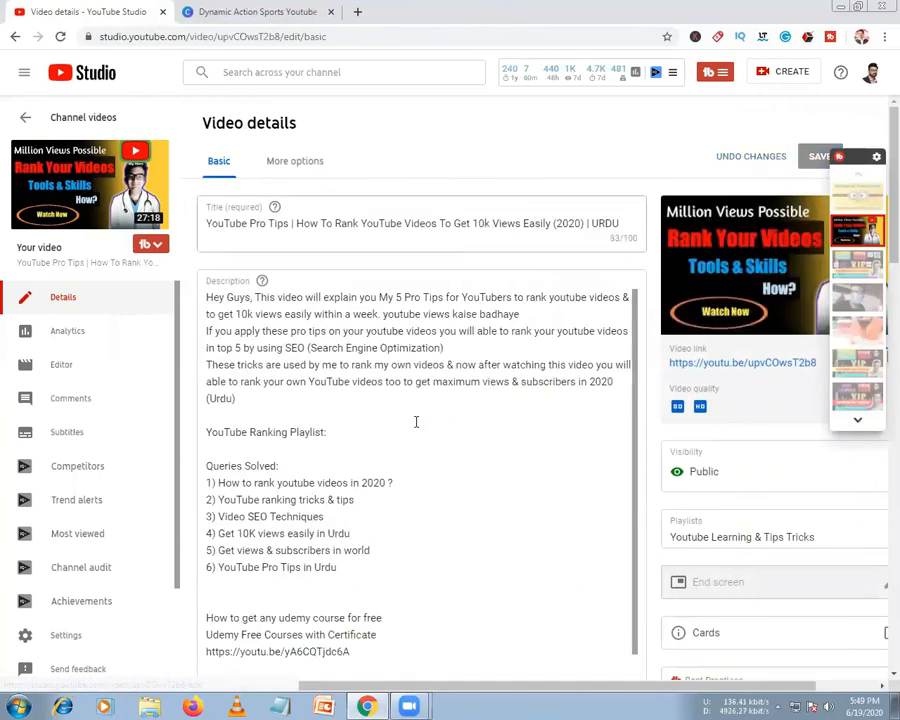
scroll(416, 422, down, 3)
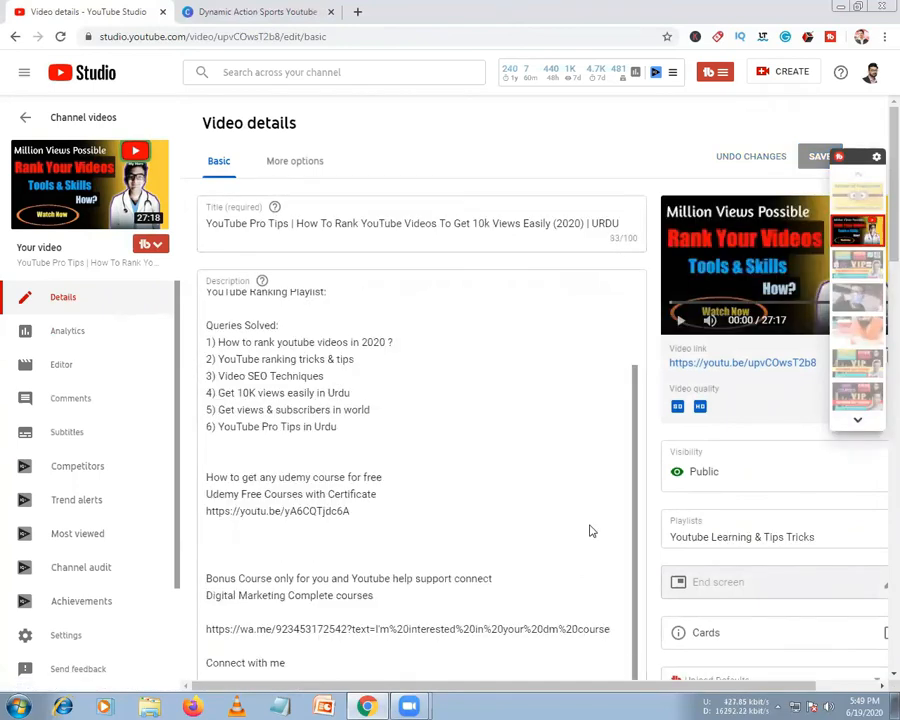
scroll(541, 502, down, 4)
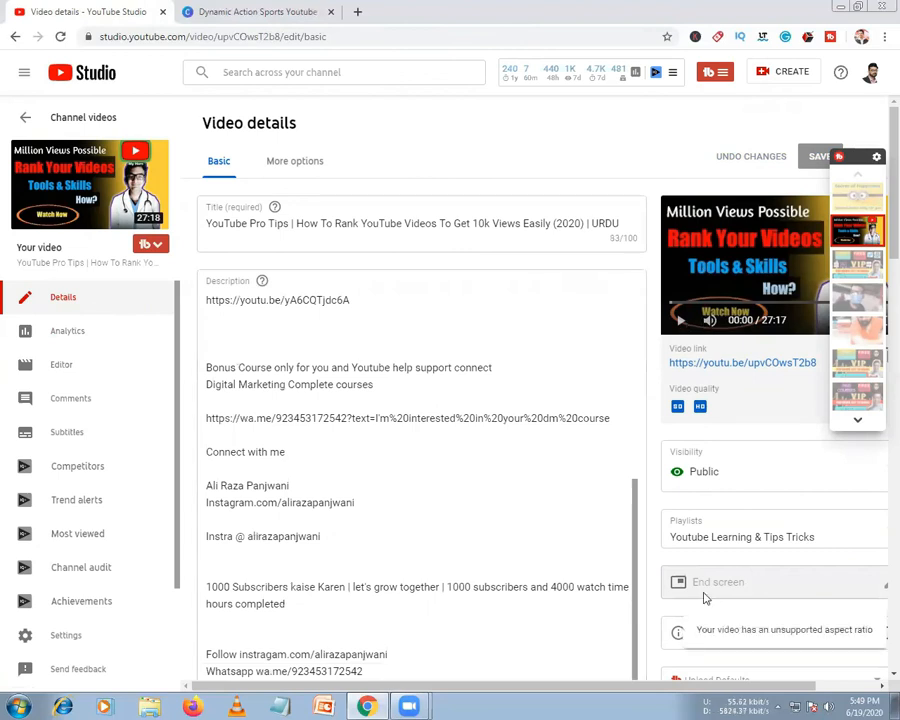
click(682, 325)
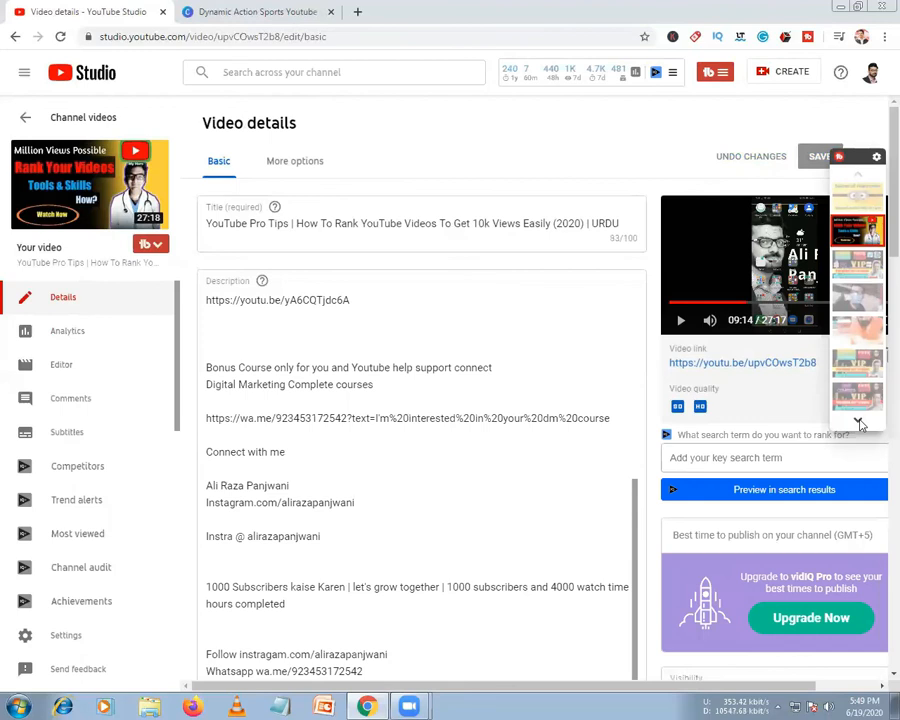
click(877, 158)
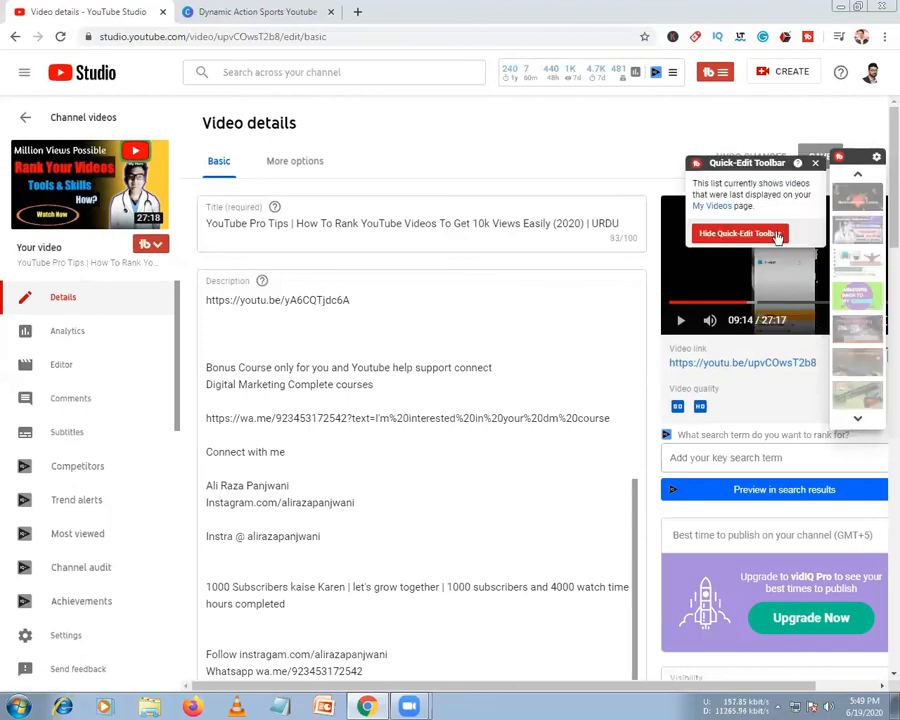
Hide the quick-edit toolbar and jump the full-screen preview back to about 05:03, then exit full screen
click(776, 235)
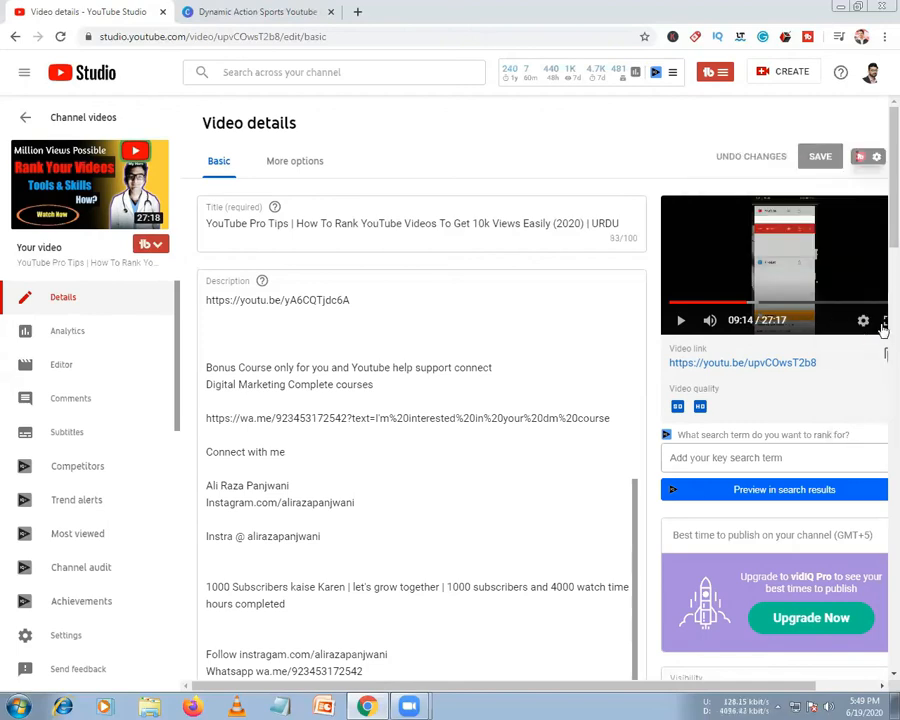
click(884, 322)
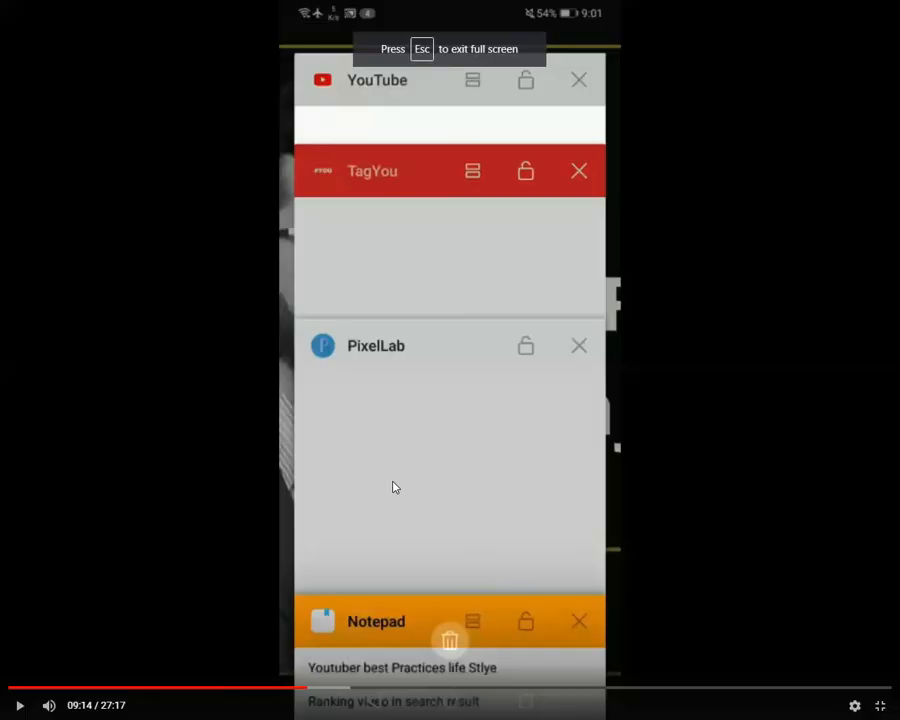
click(18, 705)
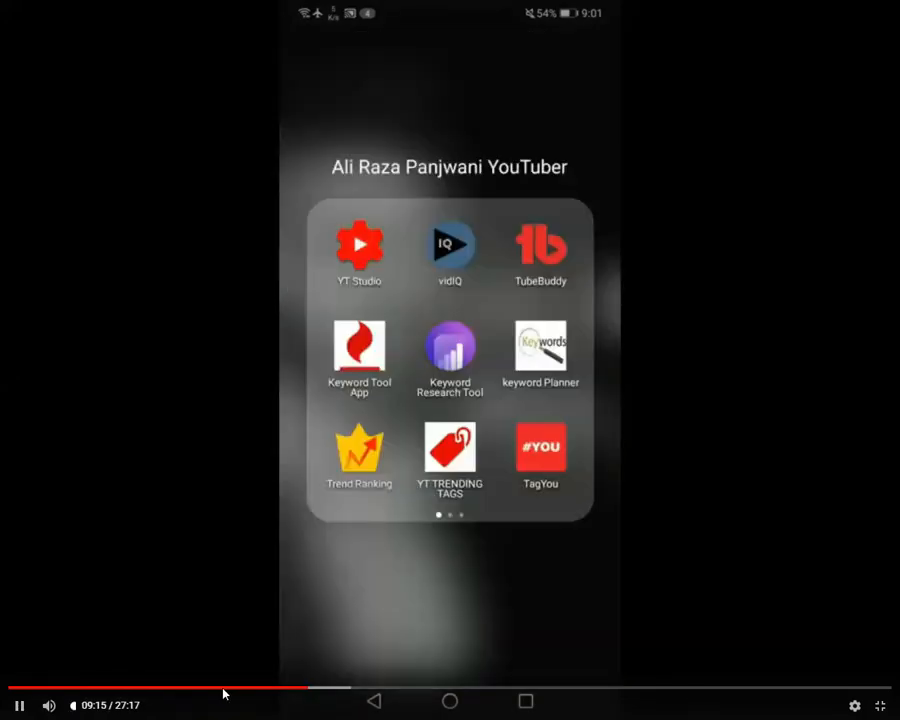
click(171, 689)
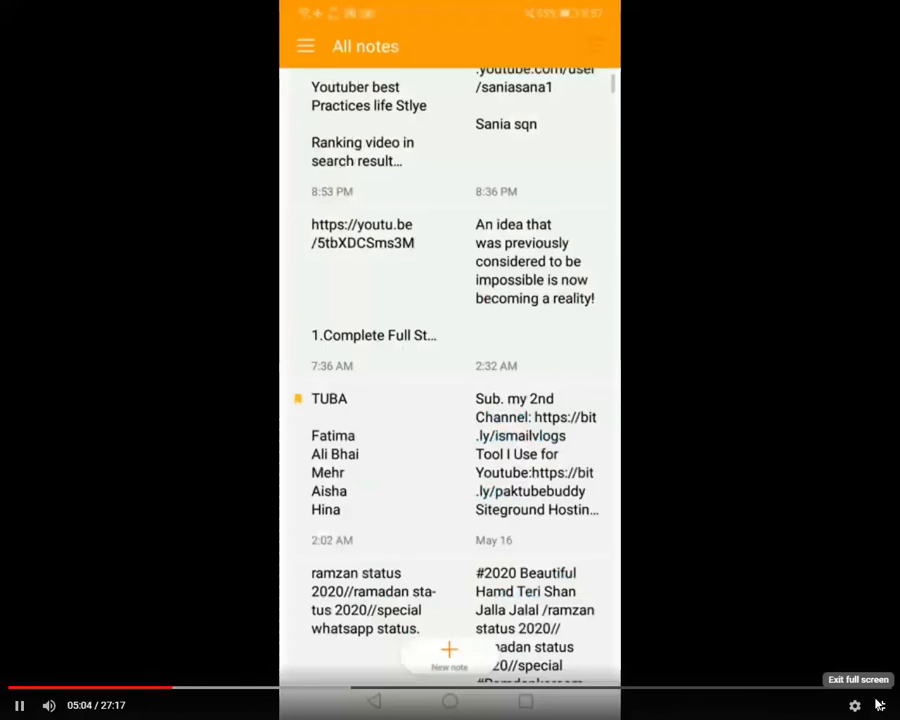
key(Escape)
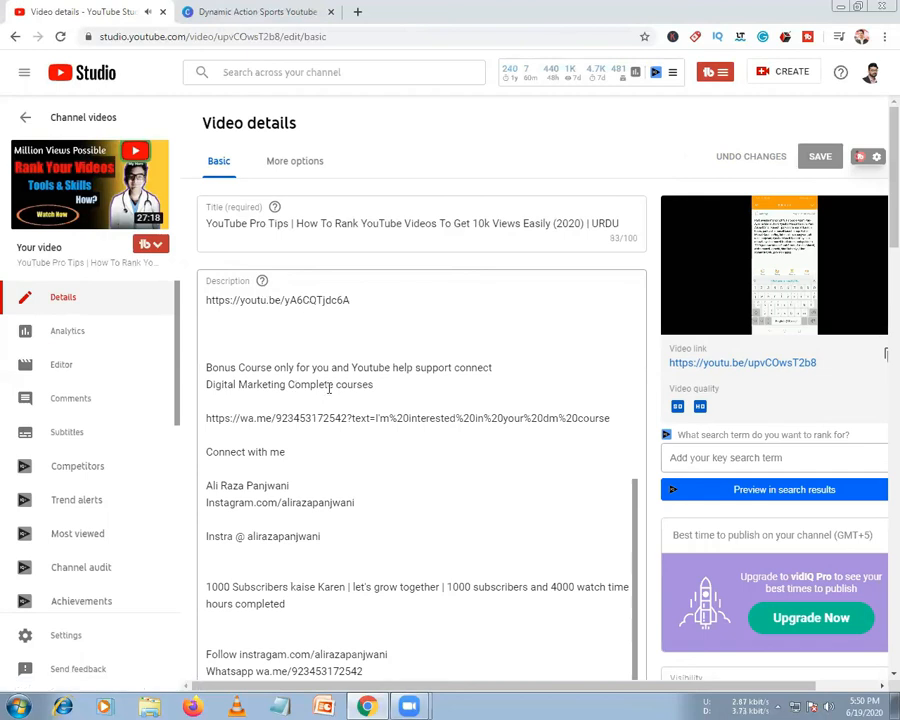
Scroll through the description to its end and down to the Tags box at 490/500 characters
scroll(329, 388, down, 5)
scroll(329, 388, down, 2)
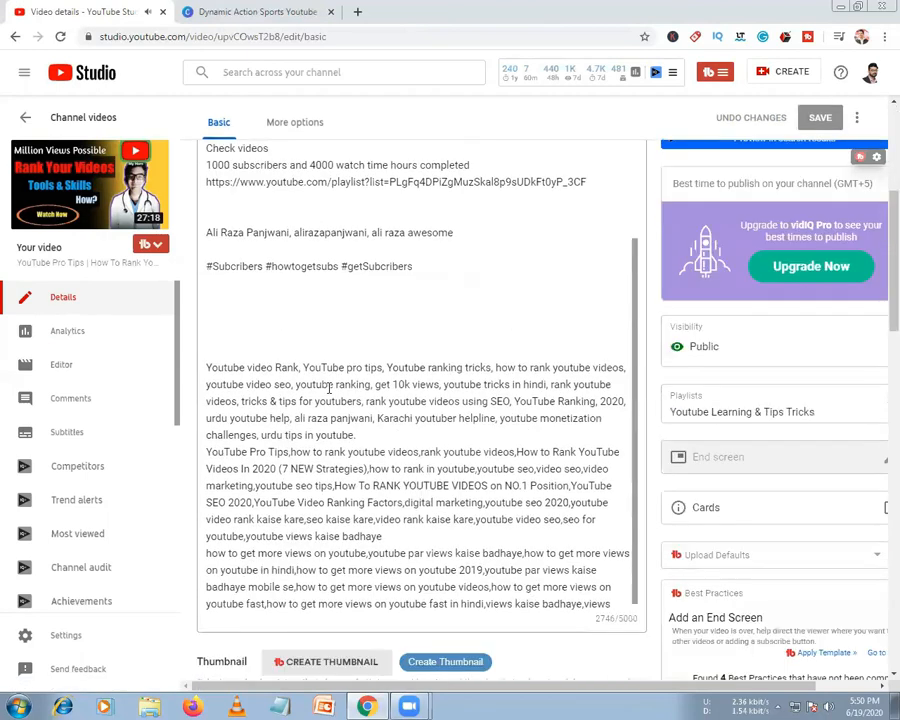
scroll(350, 394, up, 3)
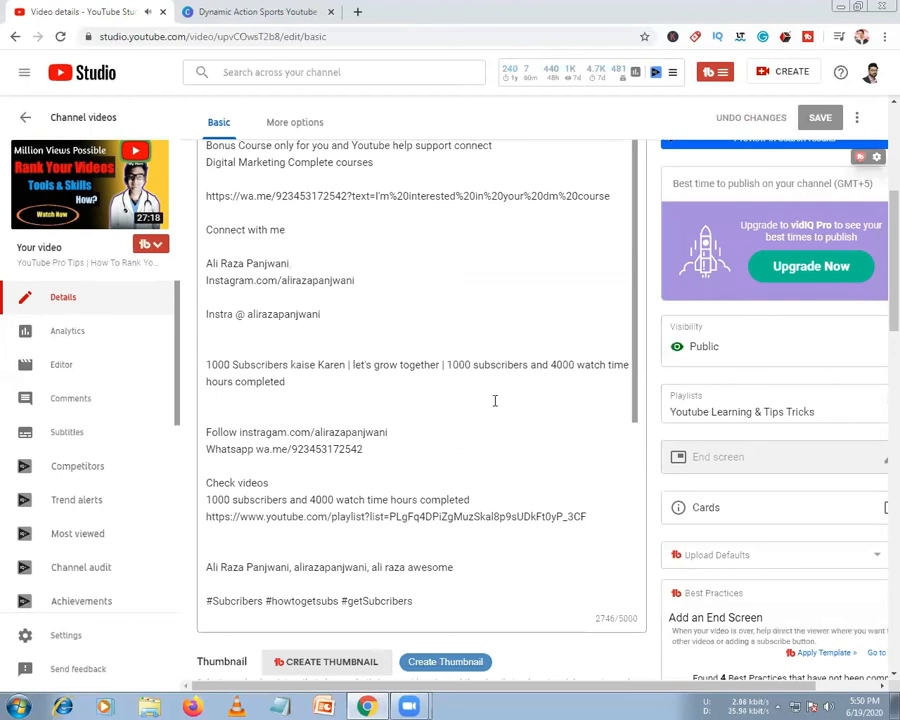
scroll(430, 455, down, 1)
scroll(430, 455, down, 4)
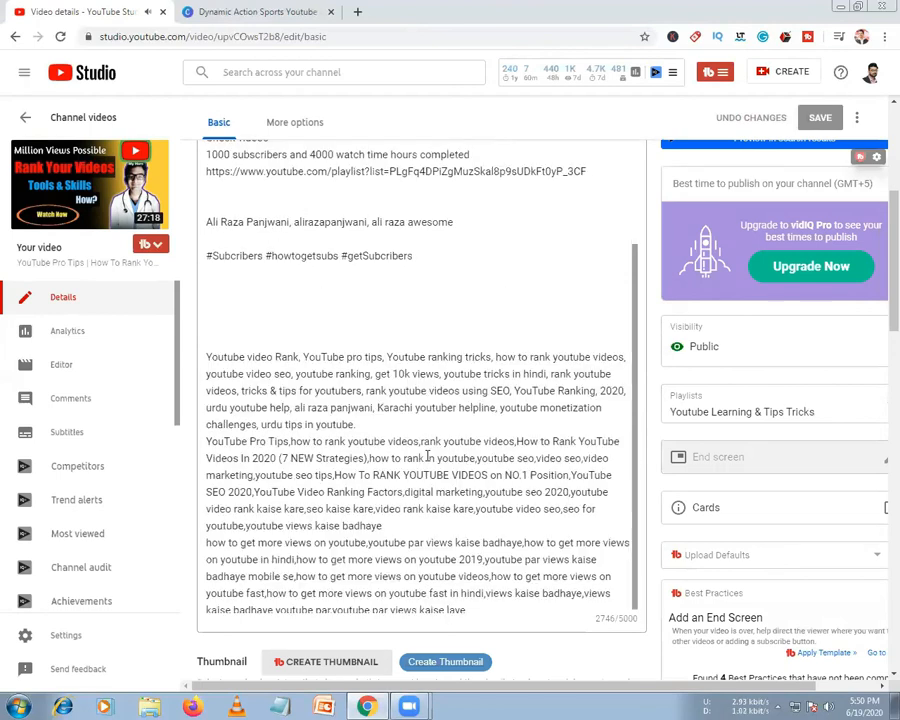
scroll(390, 447, down, 7)
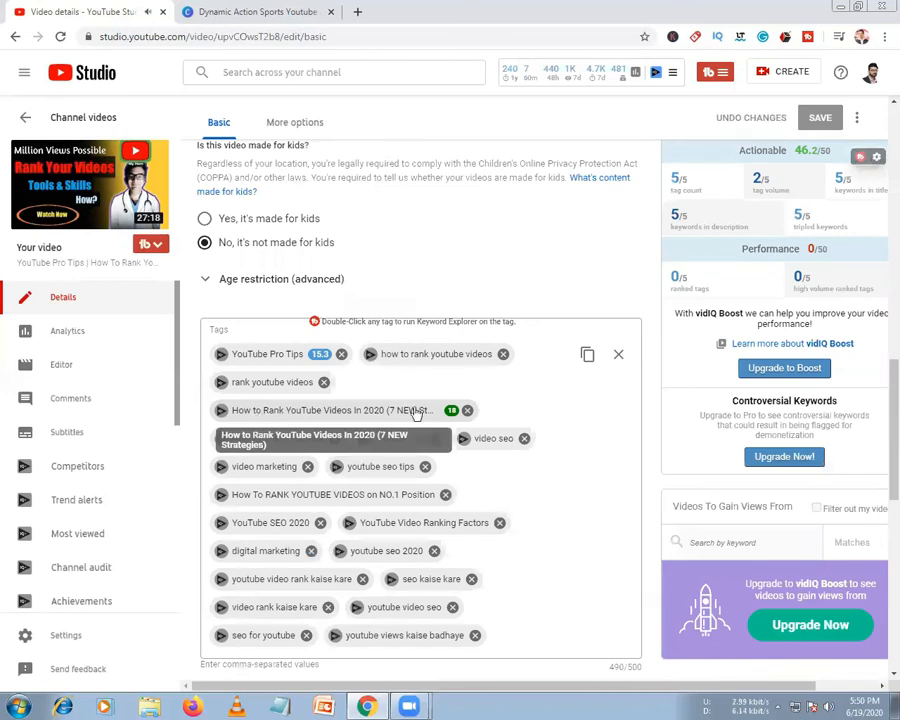
Look up the ranking tag in Keyword Explorer and copy 'how to rank youtube videos in 2020' via Notepad
double_click(305, 412)
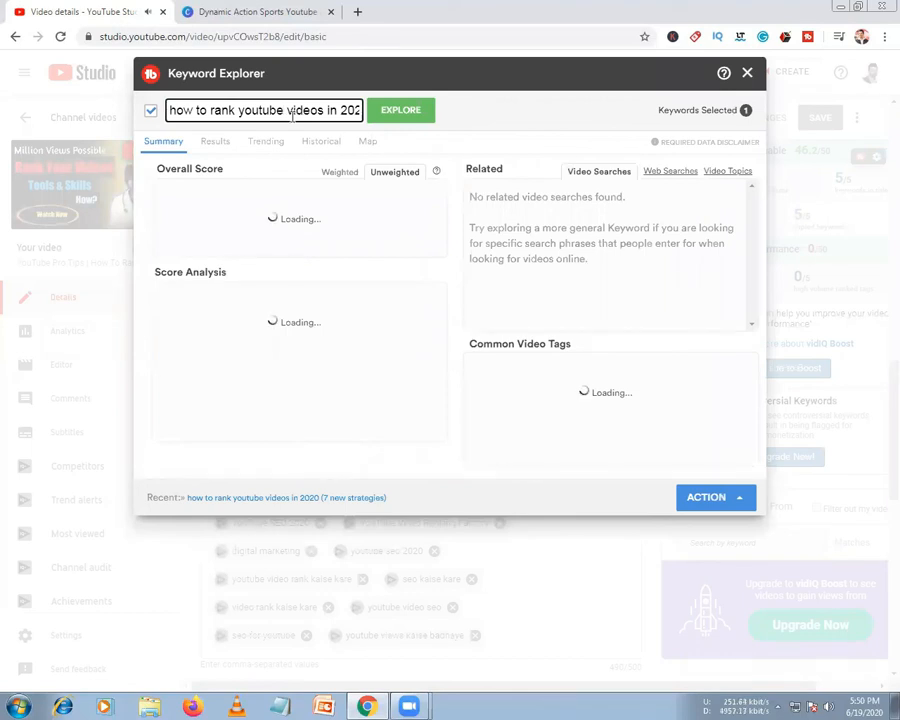
triple_click(293, 114)
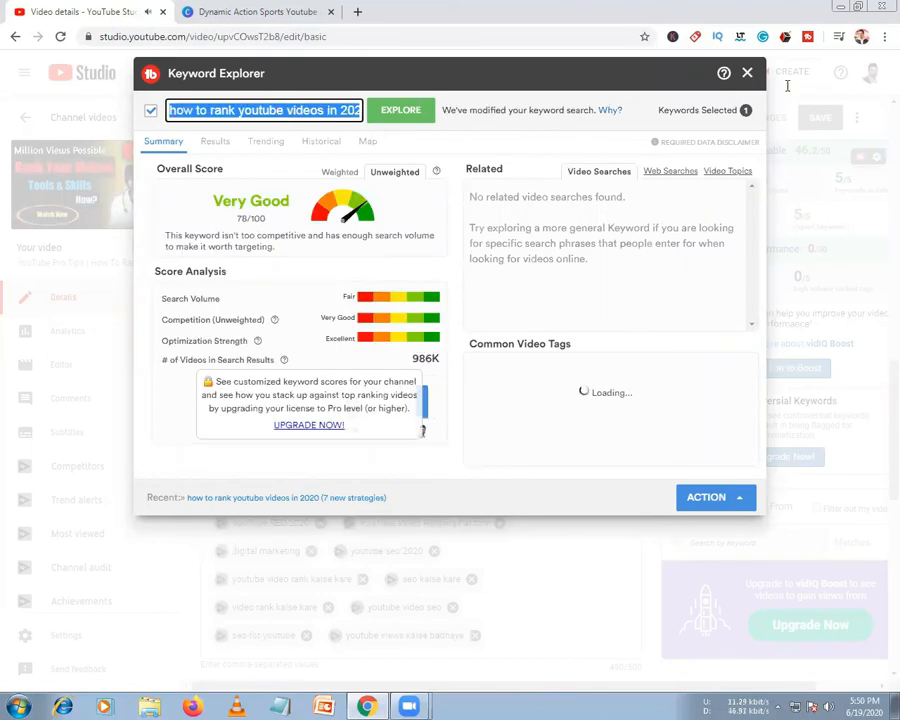
click(747, 74)
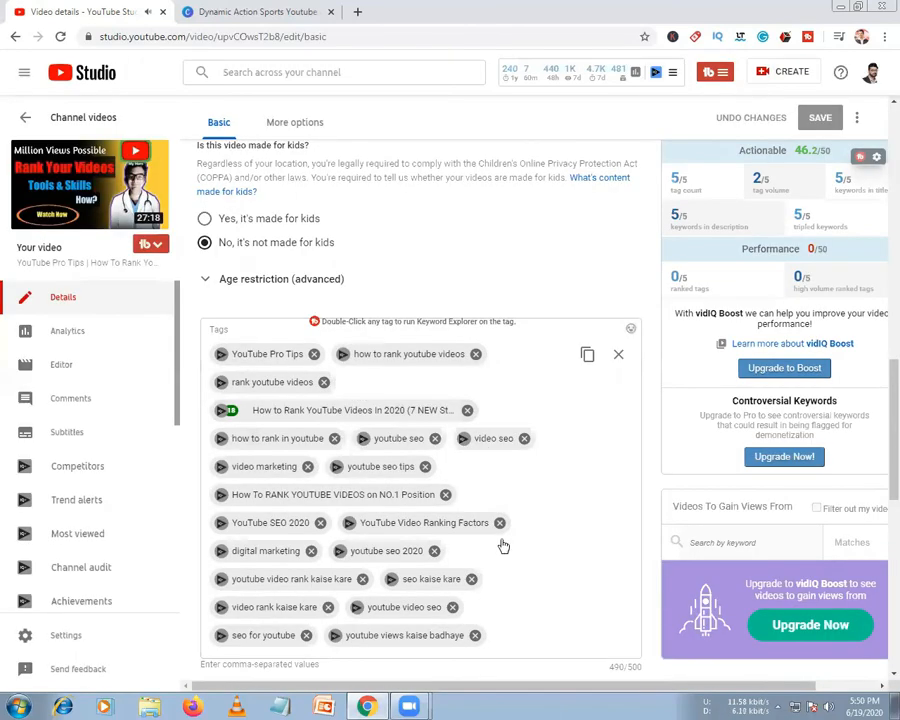
scroll(479, 568, down, 1)
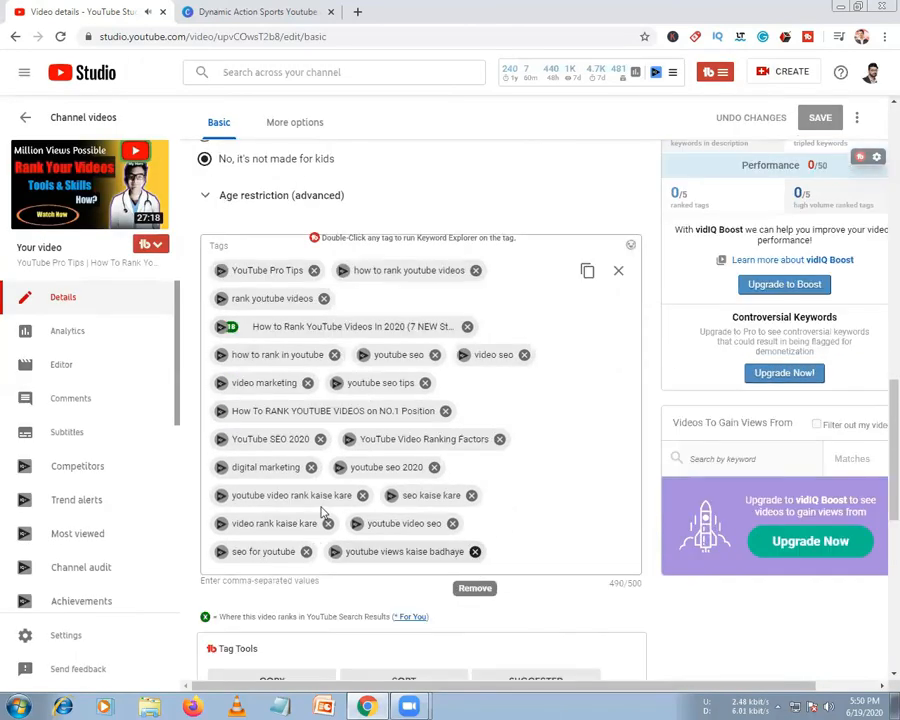
scroll(478, 580, down, 2)
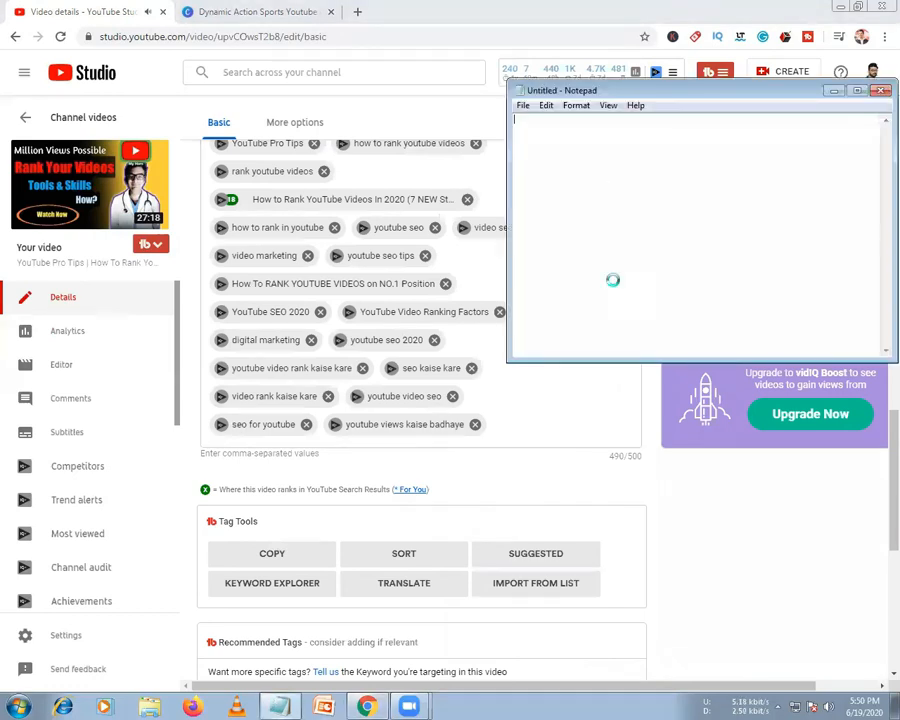
text(how to rank youtube videos in 2020 7 new strategies)
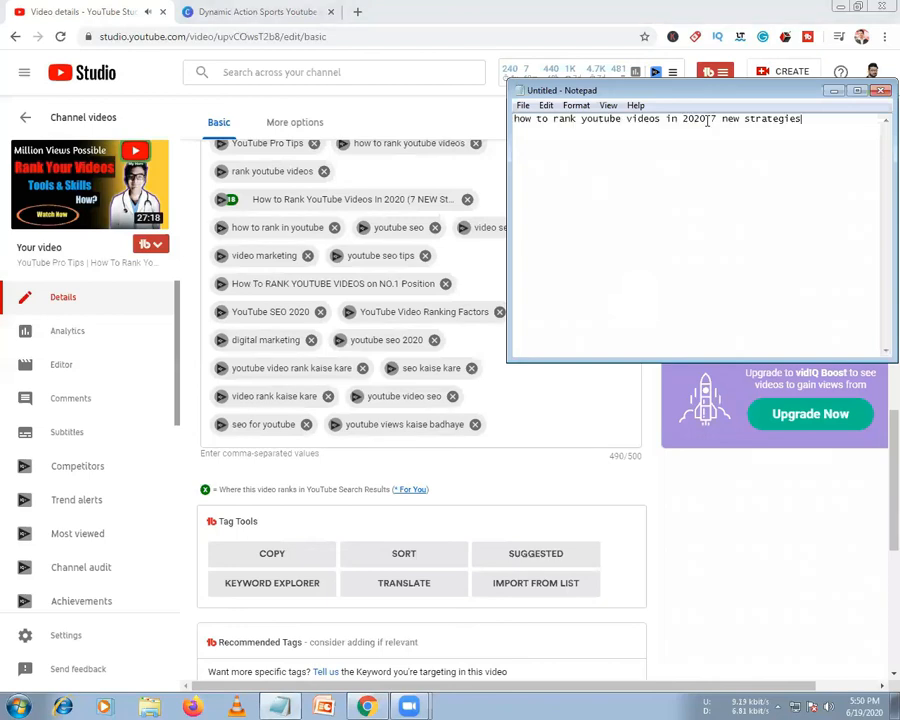
drag(706, 119, 498, 124)
key(ctrl+c)
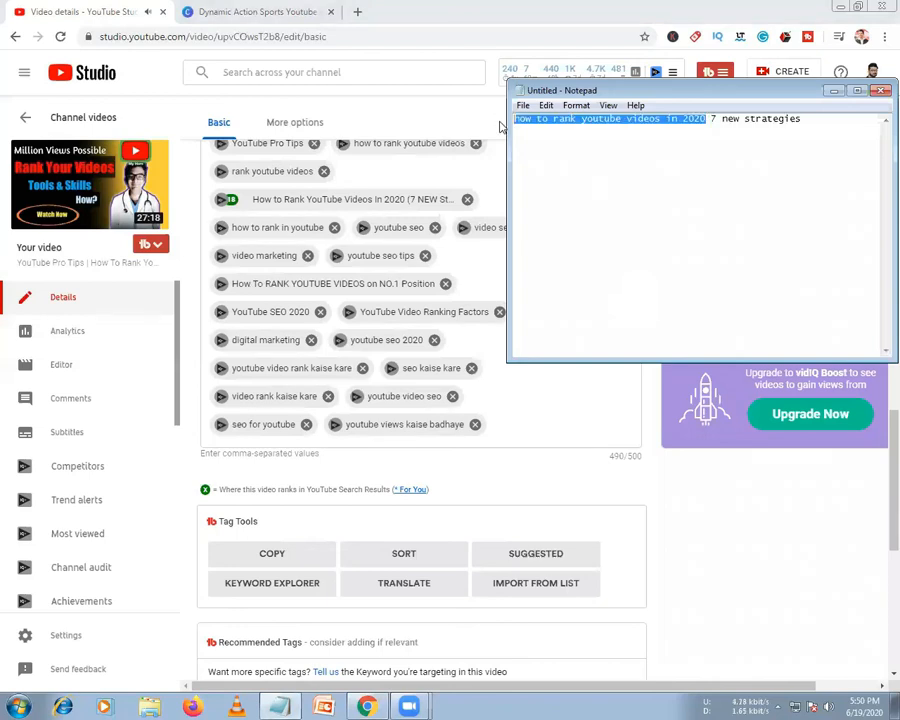
Add the tag 'how to rank youtube videos in 2020' and remove 'youtube video rank kaise kare' (495/500)
click(514, 431)
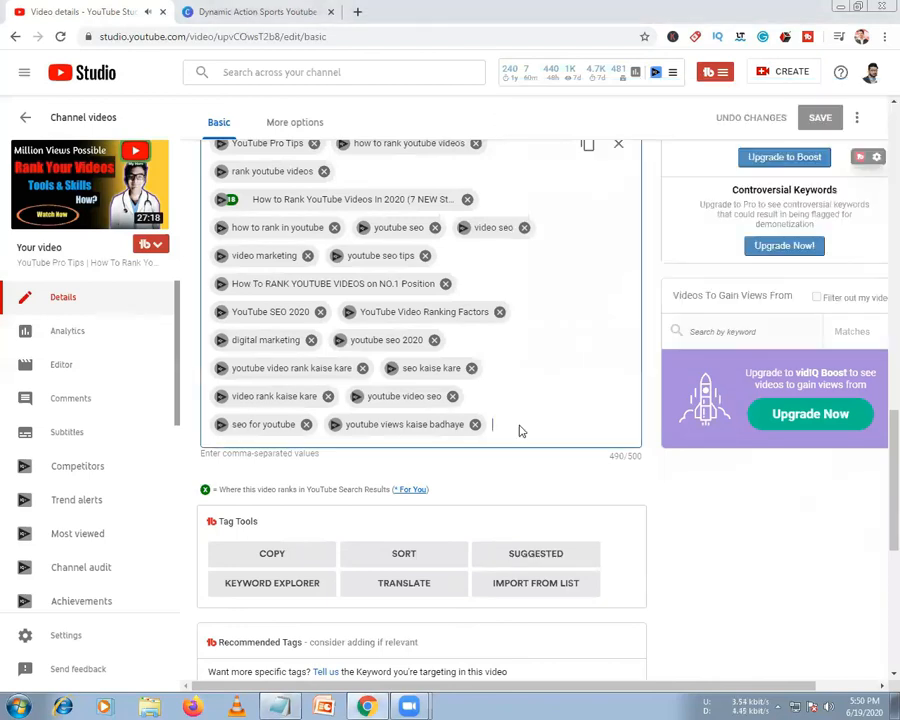
key(ctrl+v)
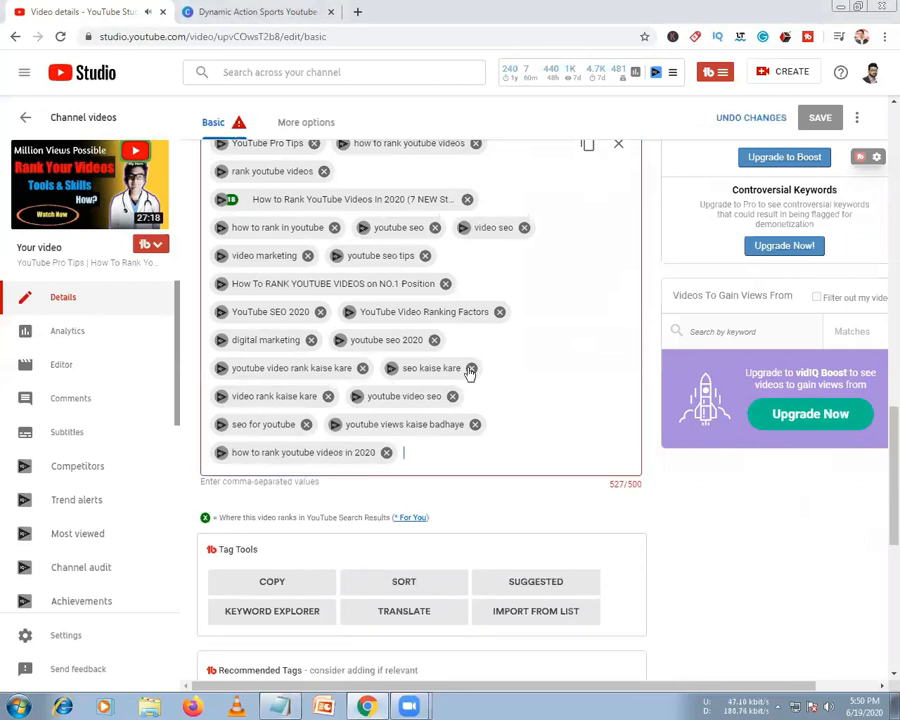
click(363, 368)
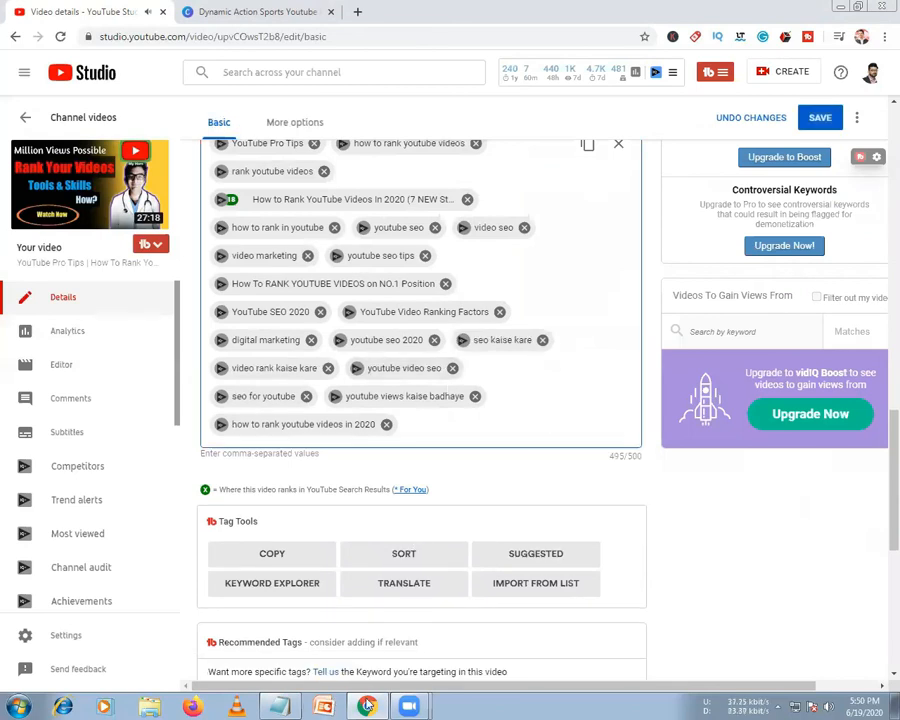
key(alt+Tab)
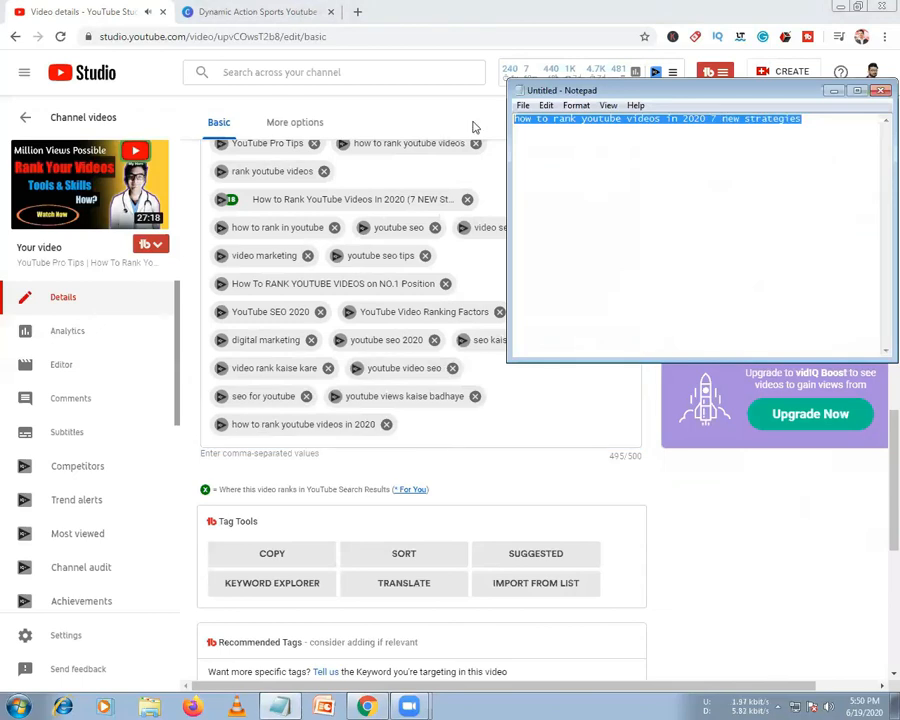
click(253, 41)
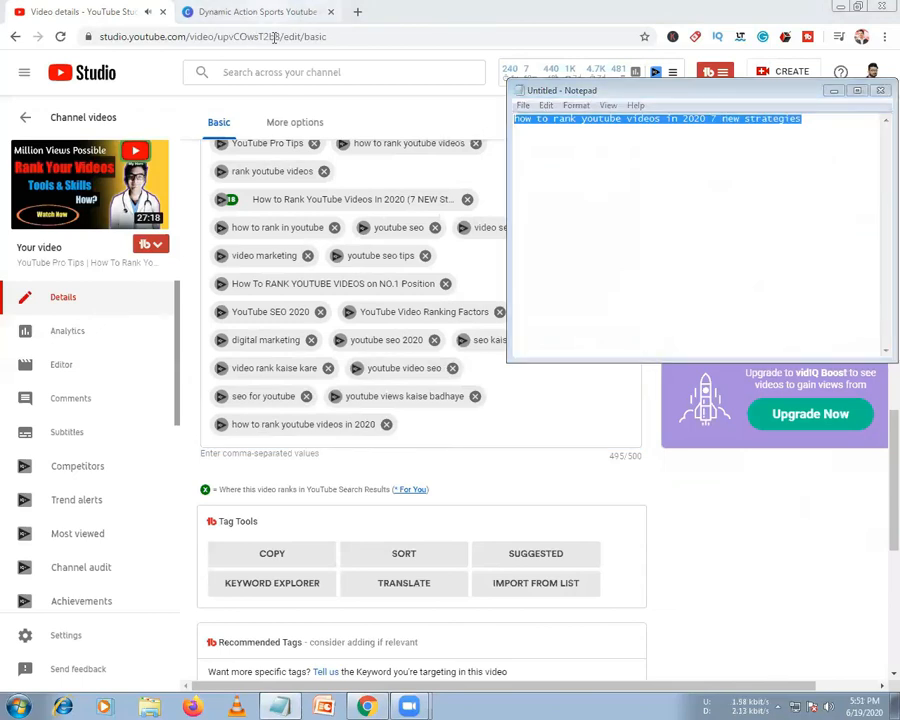
Load the YouTube home page at youtube.com in the other browser tab
key(ctrl+Tab)
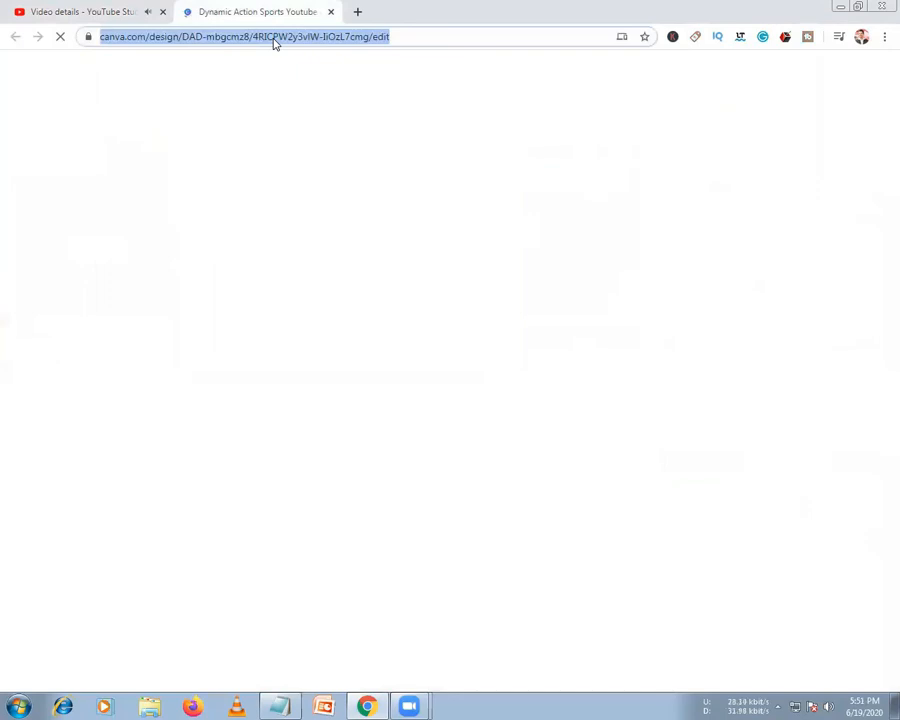
text(youtube.com)
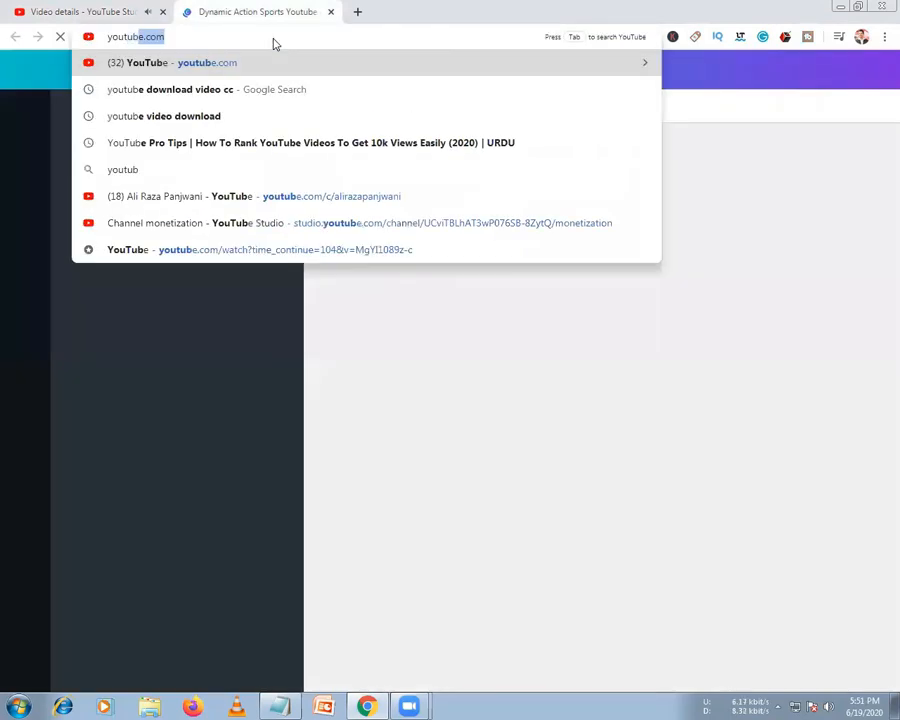
key(Return)
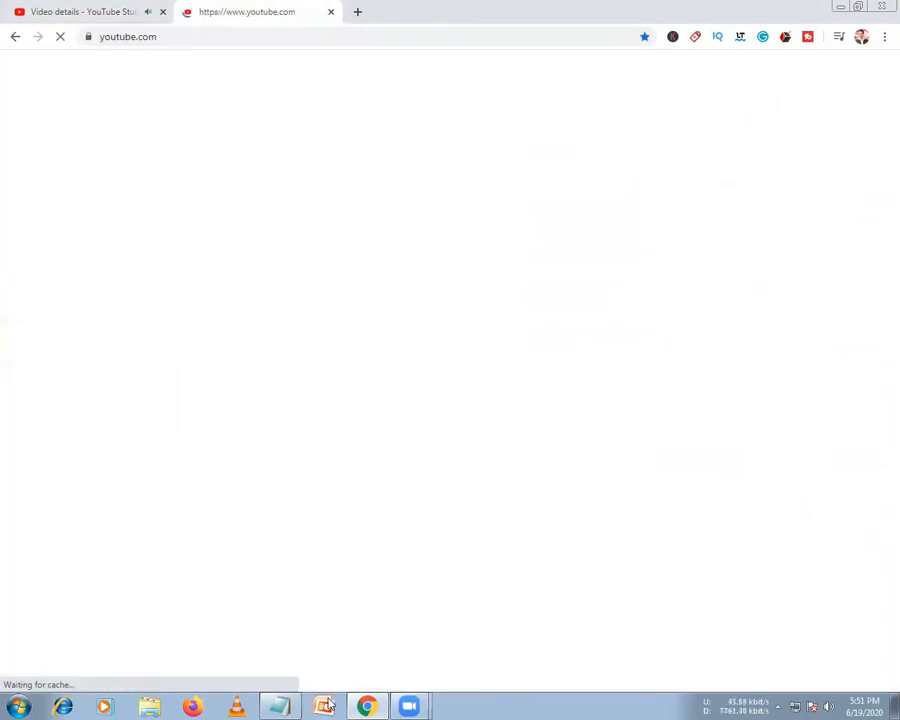
click(366, 706)
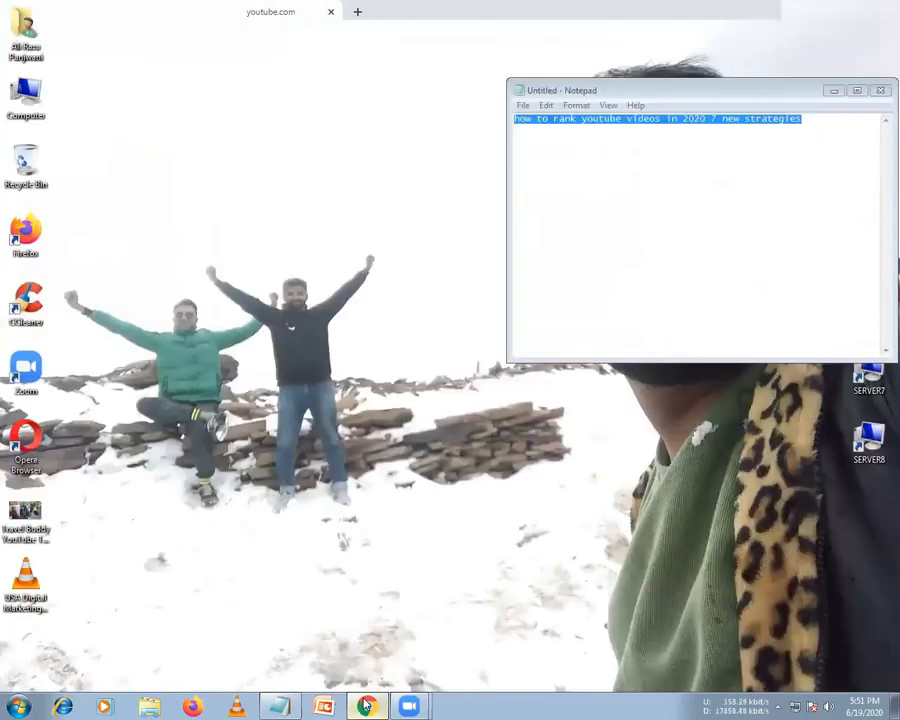
click(366, 706)
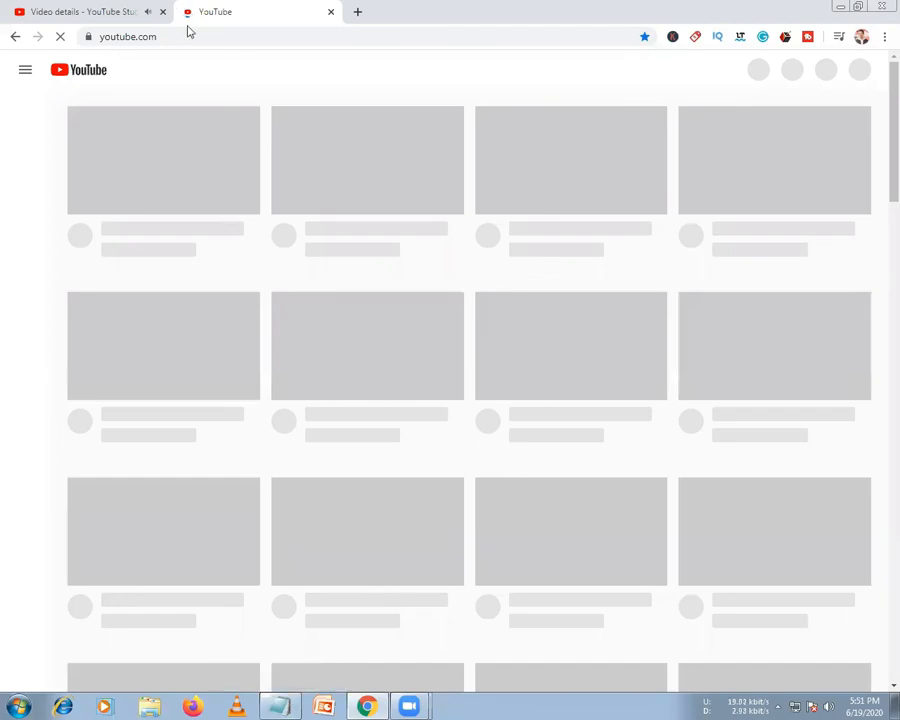
click(110, 9)
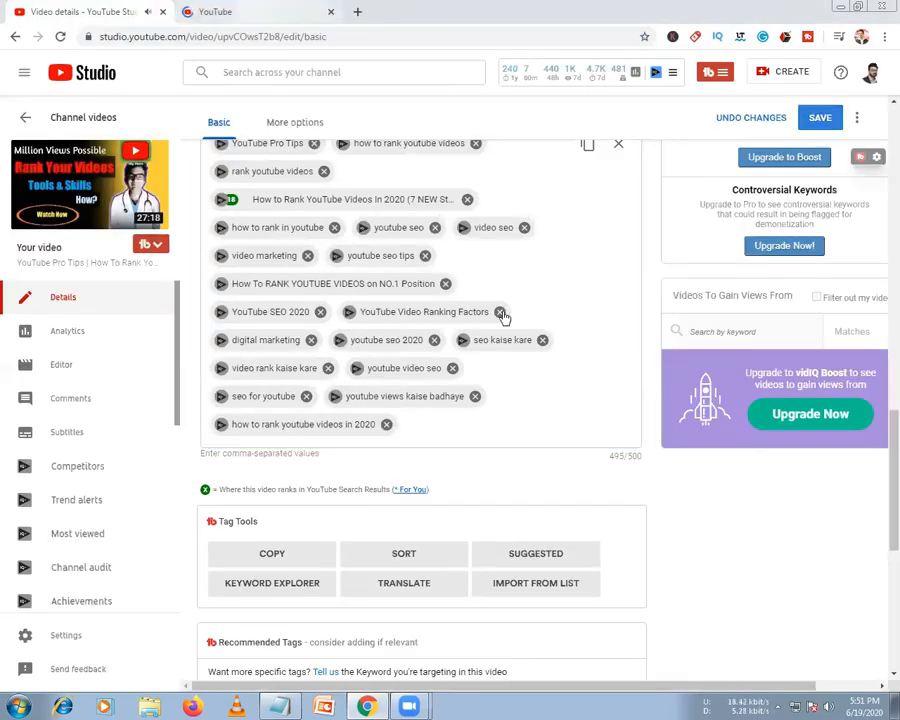
click(215, 11)
Paste 'how to rank youtube videos in 2020 7 new strategies' from Notepad into YouTube's search box
key(alt+Tab)
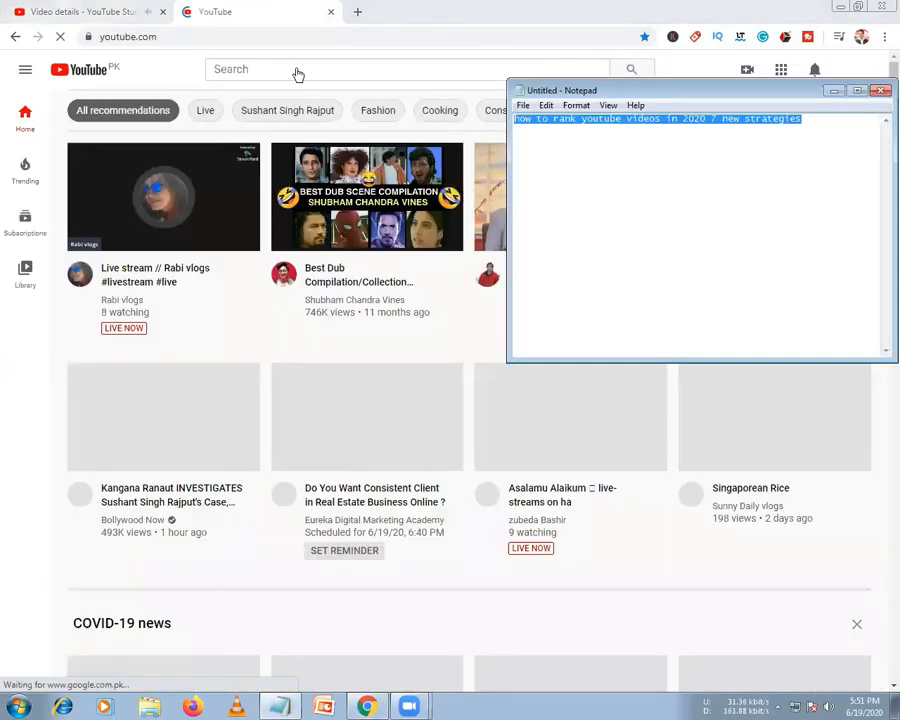
click(298, 75)
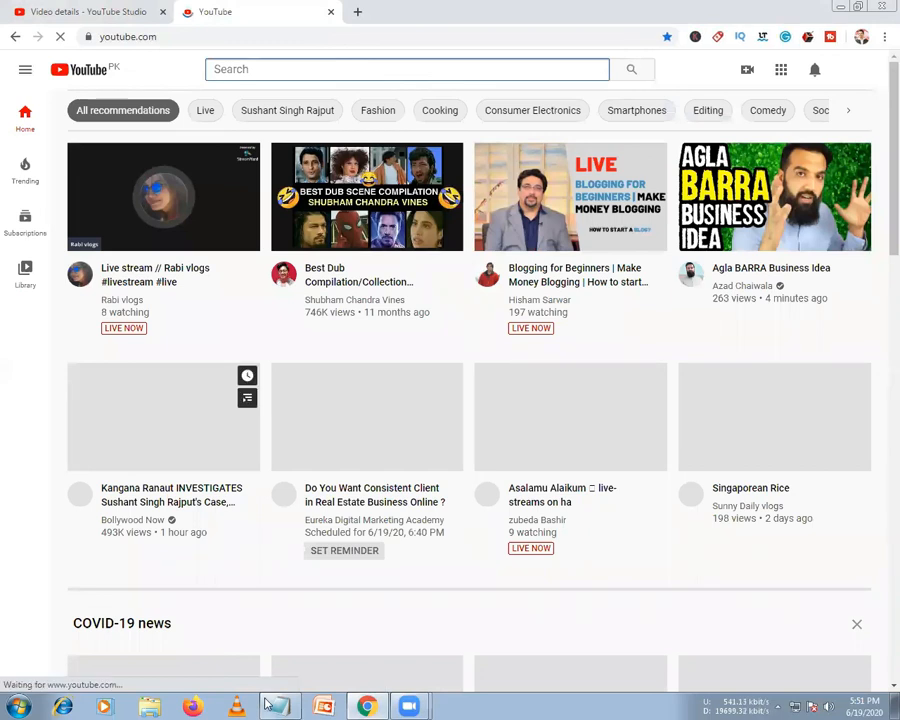
key(alt+Tab)
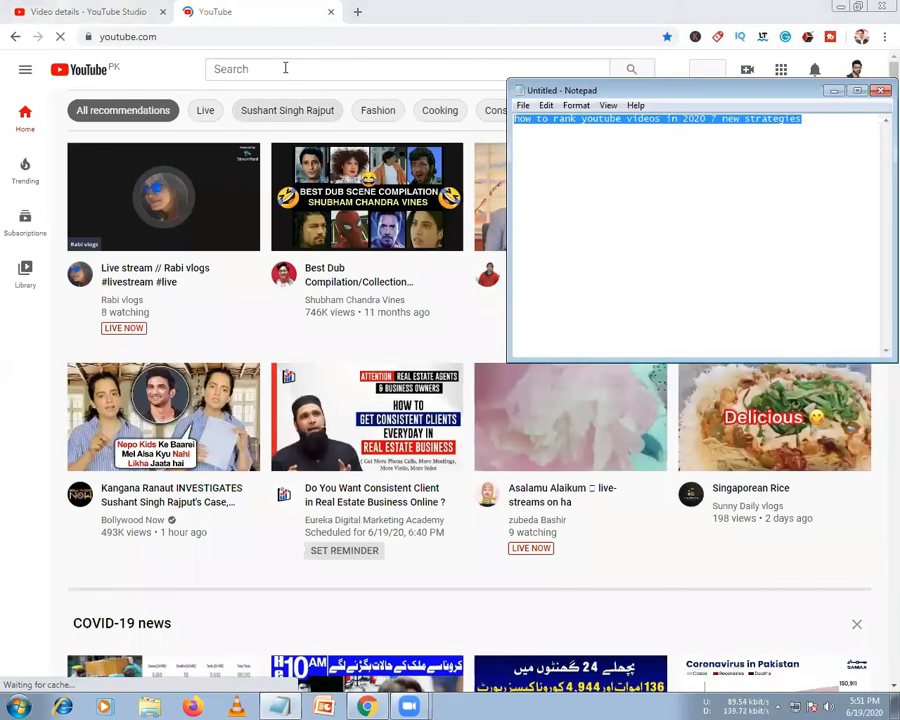
click(285, 68)
text(how to rank youtube videos in 2020 7 new strategies)
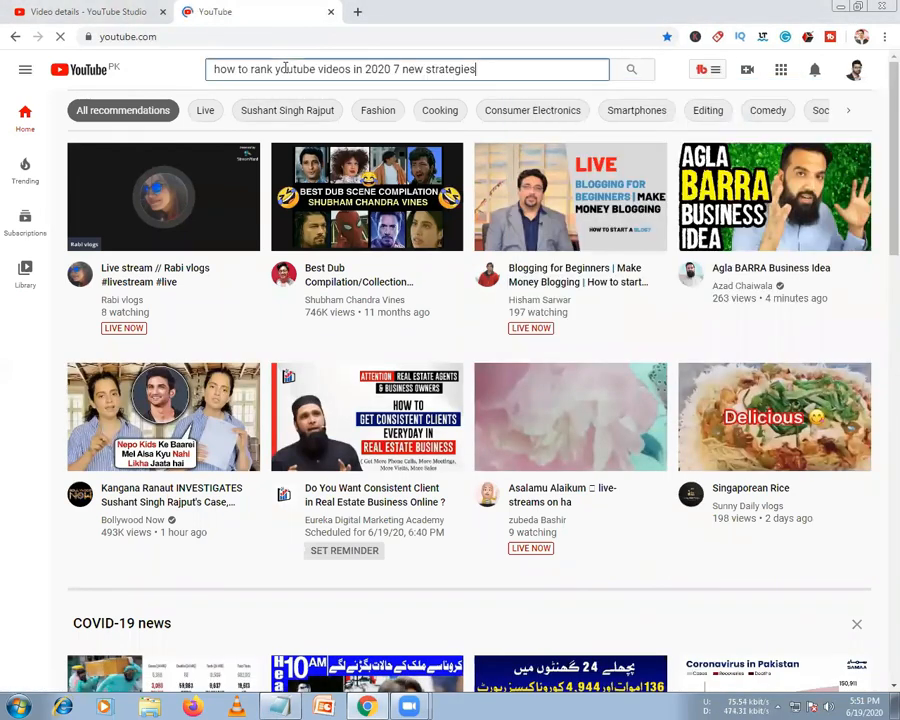
Run the search and scroll through the '(7 NEW Strategies)' competitor results and vidIQ panel
key(Return)
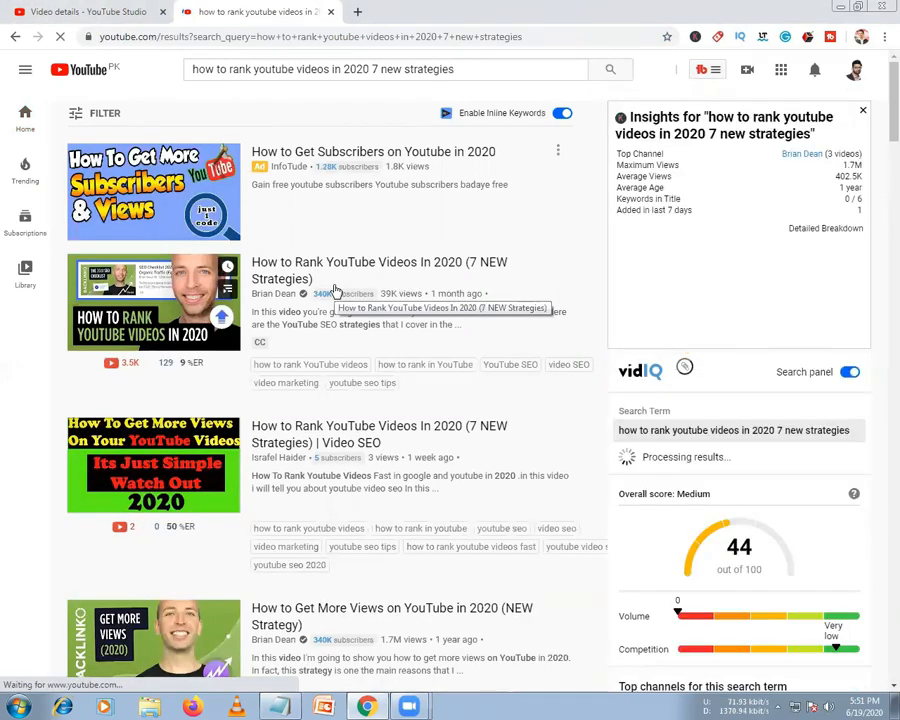
scroll(336, 290, down, 1)
scroll(336, 290, down, 1)
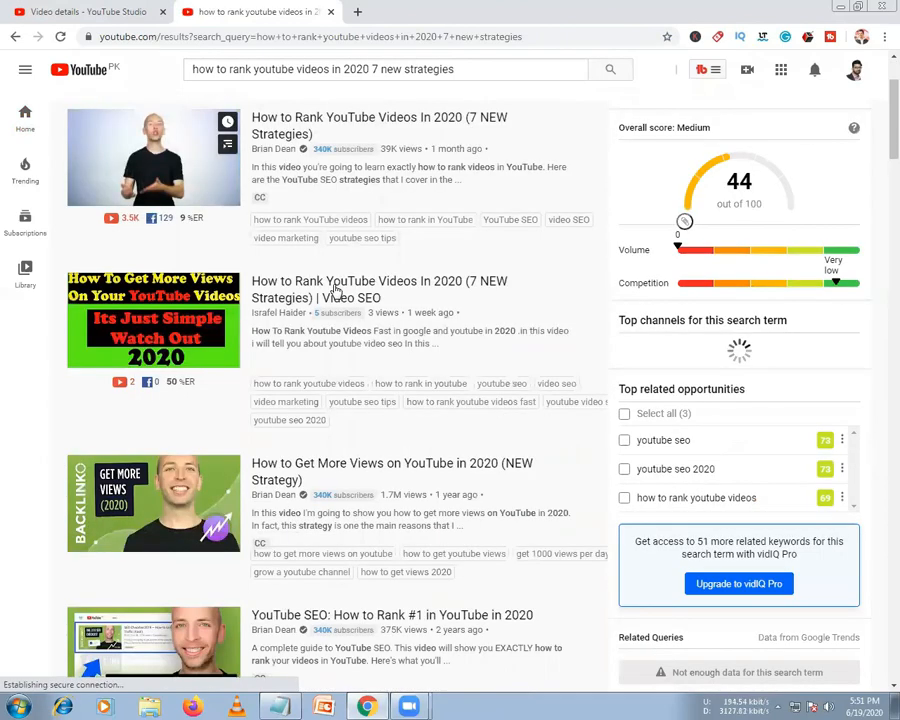
scroll(336, 290, down, 3)
scroll(336, 290, down, 5)
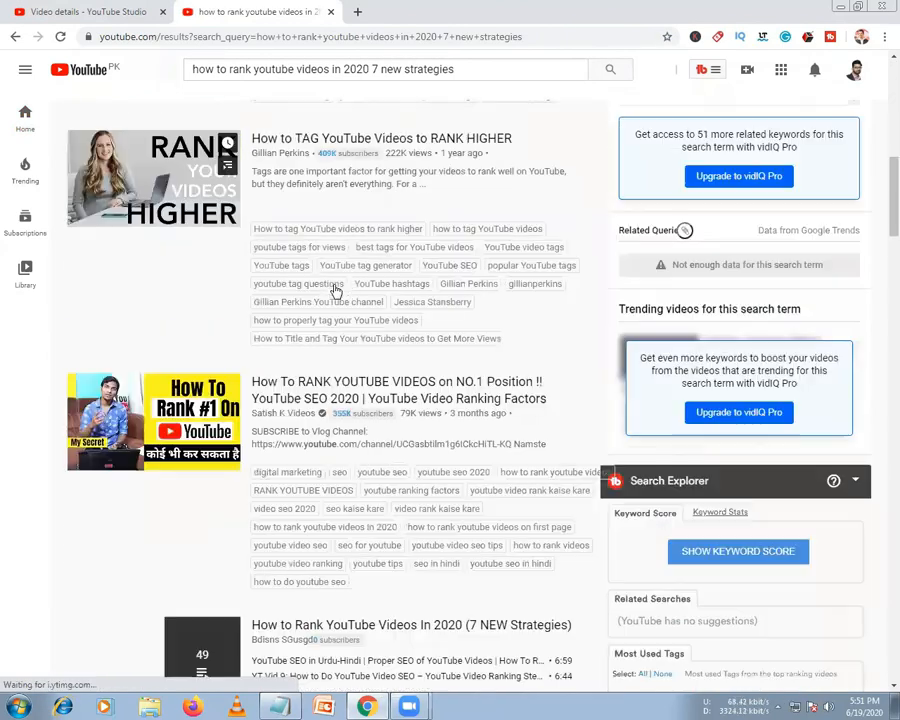
scroll(336, 290, down, 1)
scroll(336, 290, down, 1)
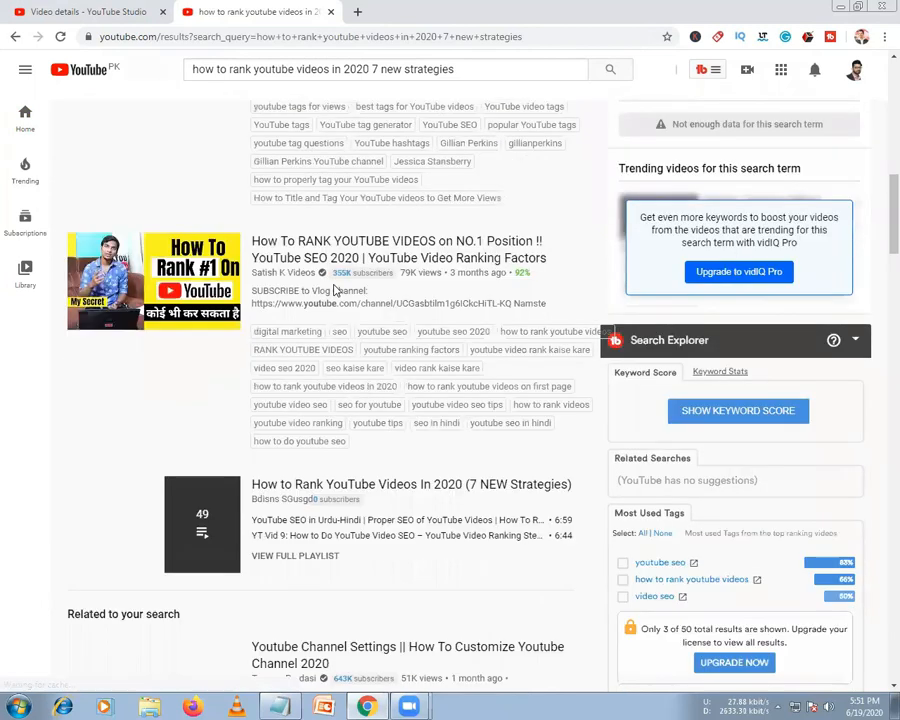
scroll(336, 290, down, 5)
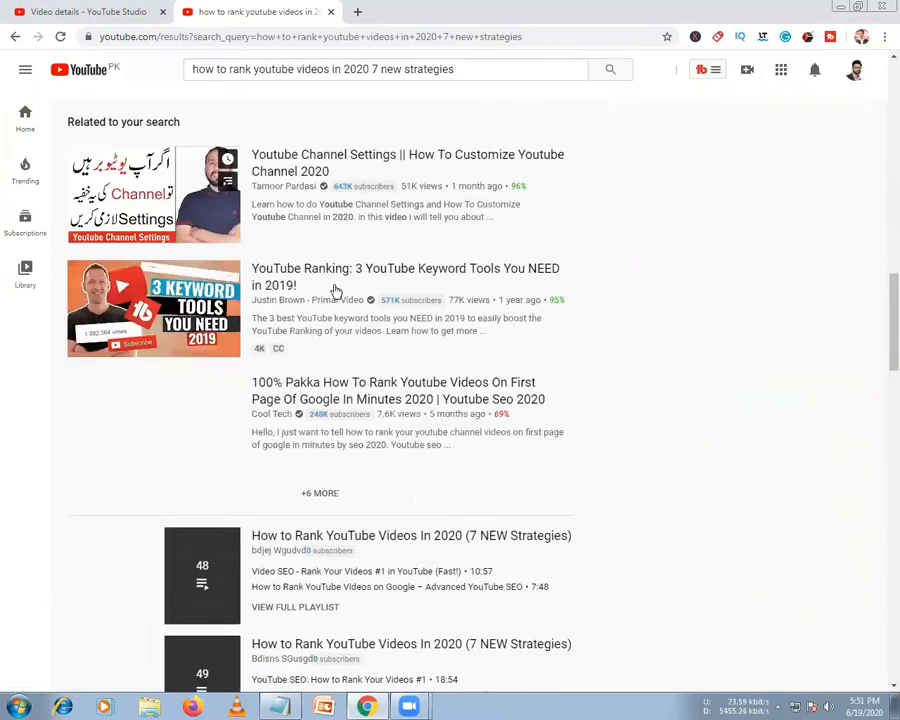
scroll(336, 290, down, 5)
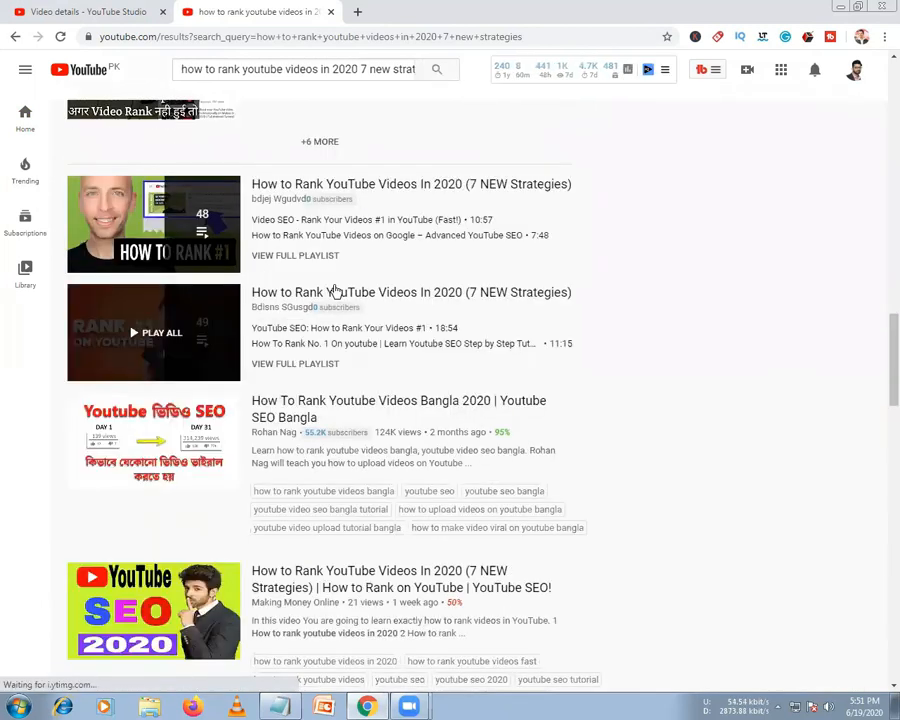
scroll(336, 290, down, 5)
scroll(336, 290, down, 3)
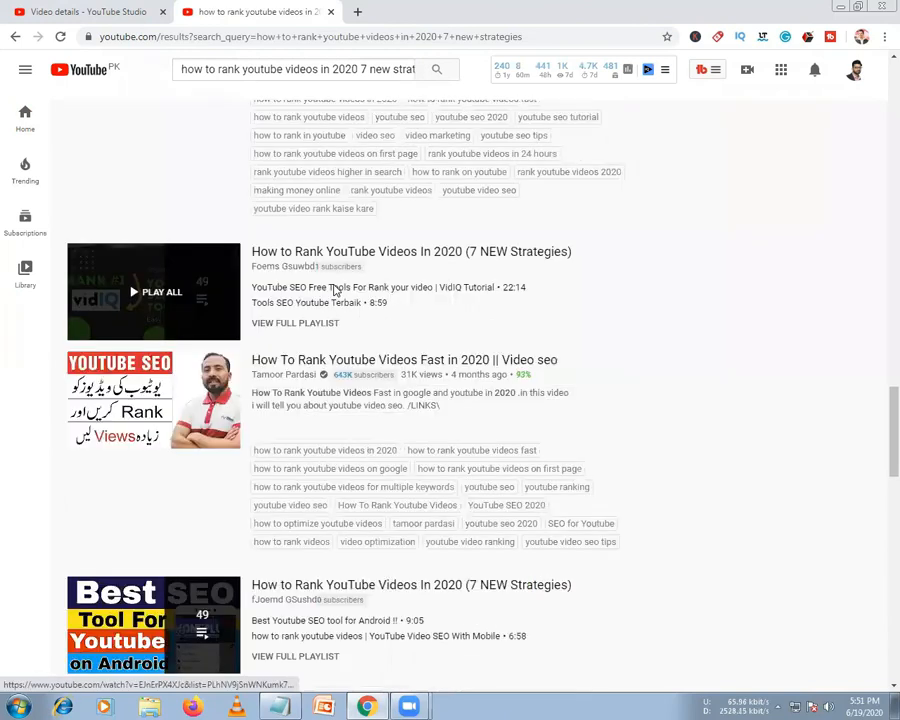
scroll(336, 290, down, 2)
scroll(340, 292, down, 1)
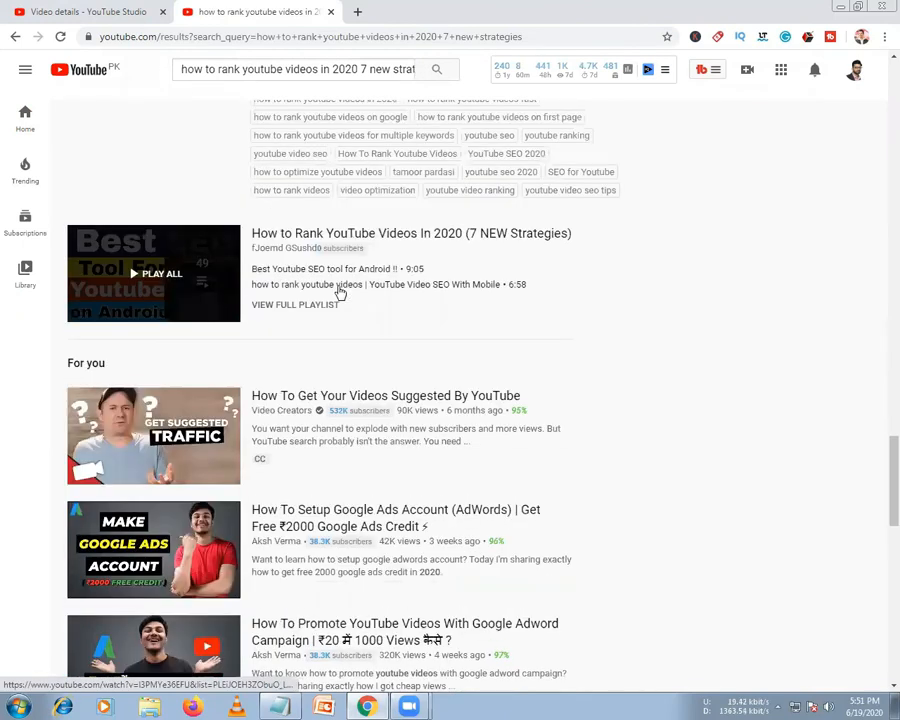
scroll(340, 292, down, 5)
scroll(316, 448, down, 1)
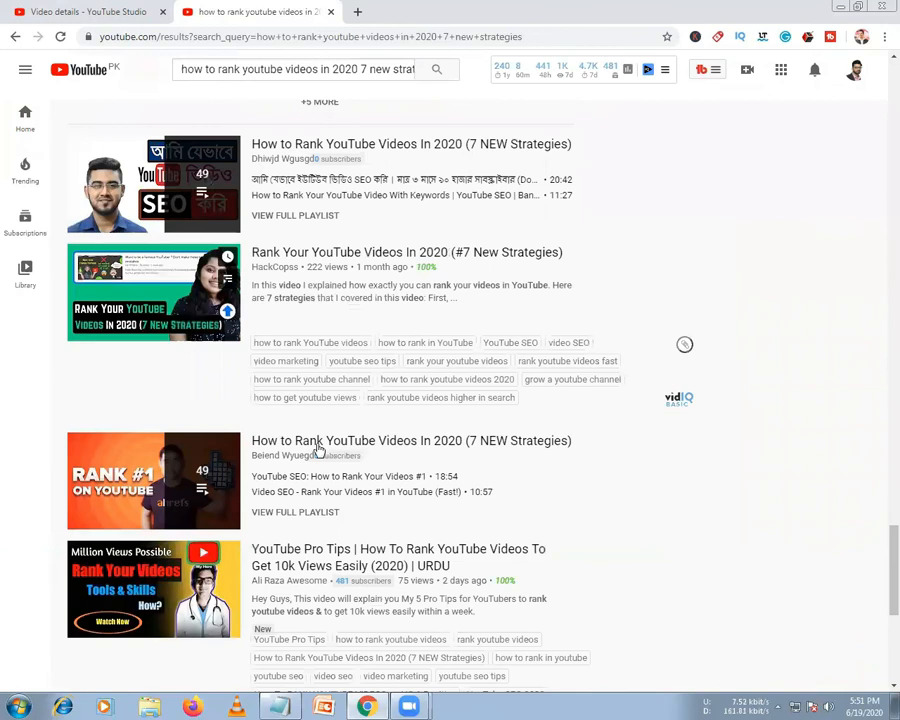
scroll(330, 454, down, 1)
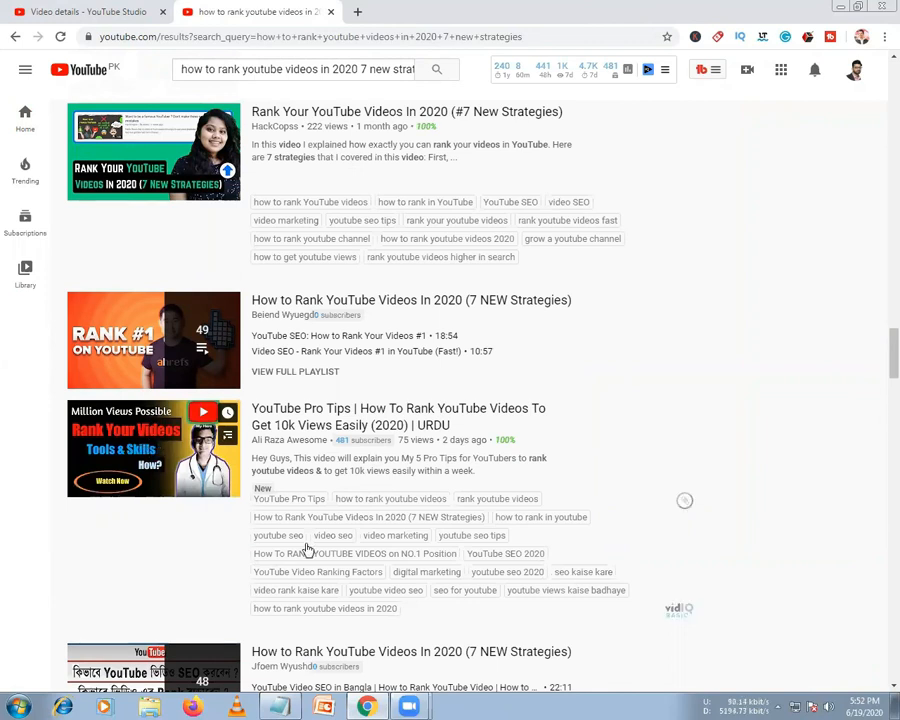
scroll(313, 551, down, 10)
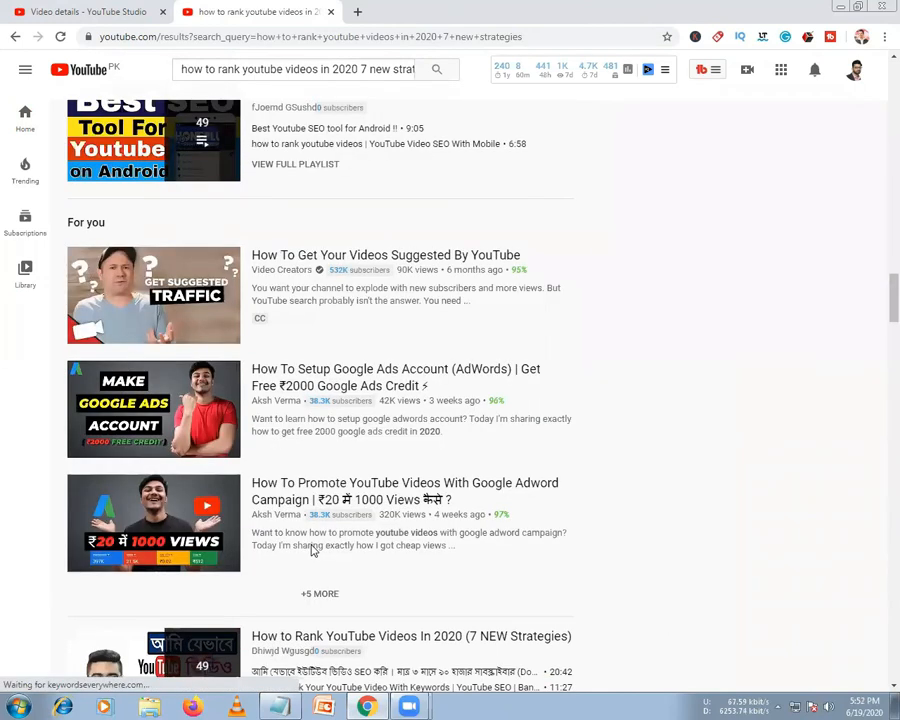
scroll(313, 551, up, 20)
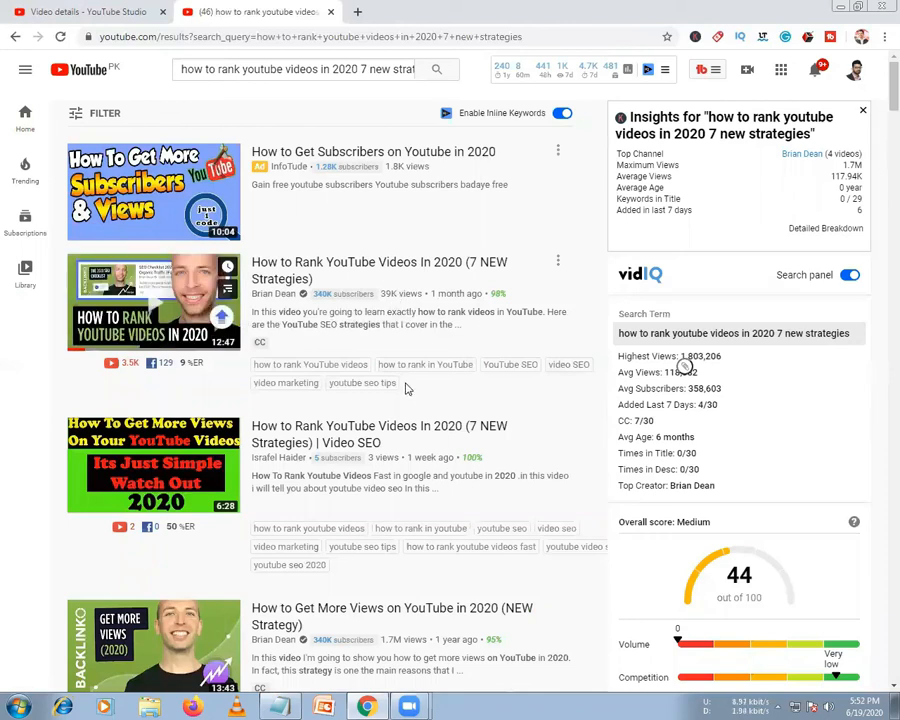
Select both lines of tags under the top competitor result to study them, then clear the selection
drag(254, 379, 251, 372)
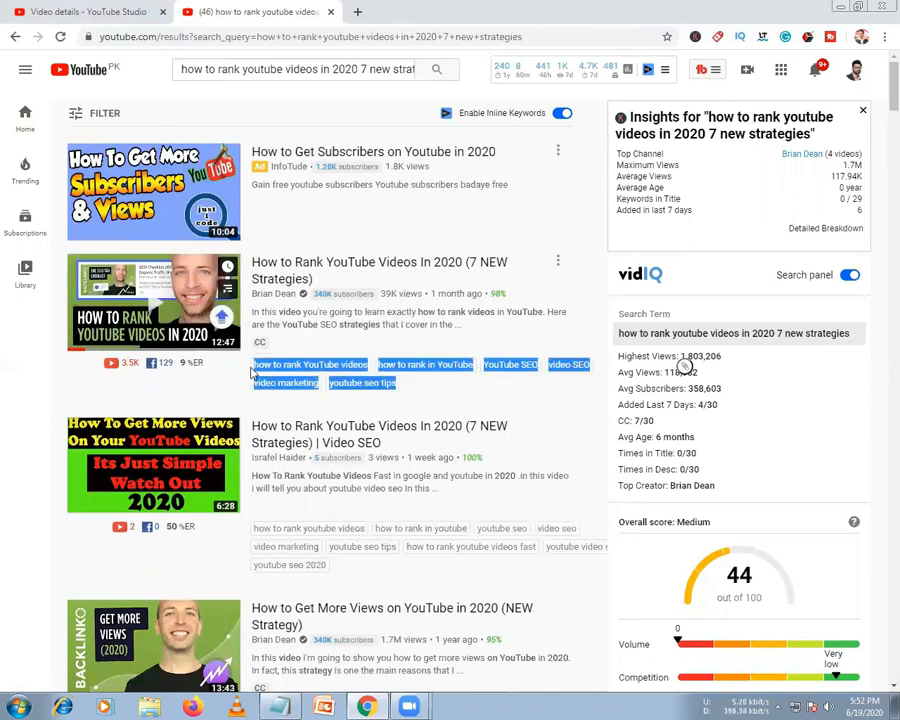
click(252, 372)
drag(426, 392, 3, 311)
click(3, 340)
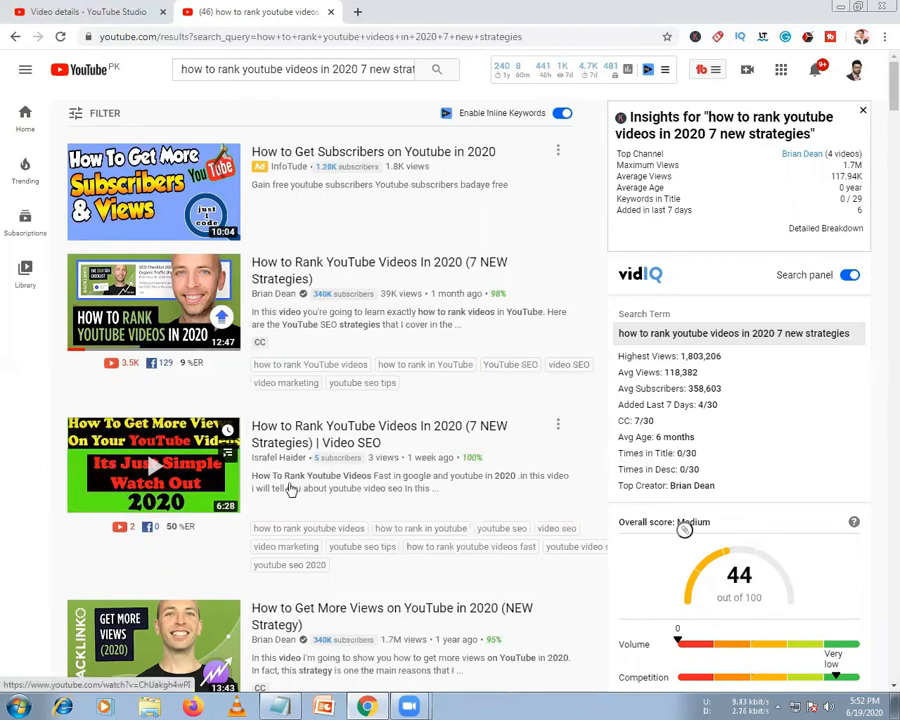
Highlight the 'How to Get More Views on YouTube in 2020 (NEW Strategy)' result title and bring up the Notepad notes
scroll(323, 530, down, 1)
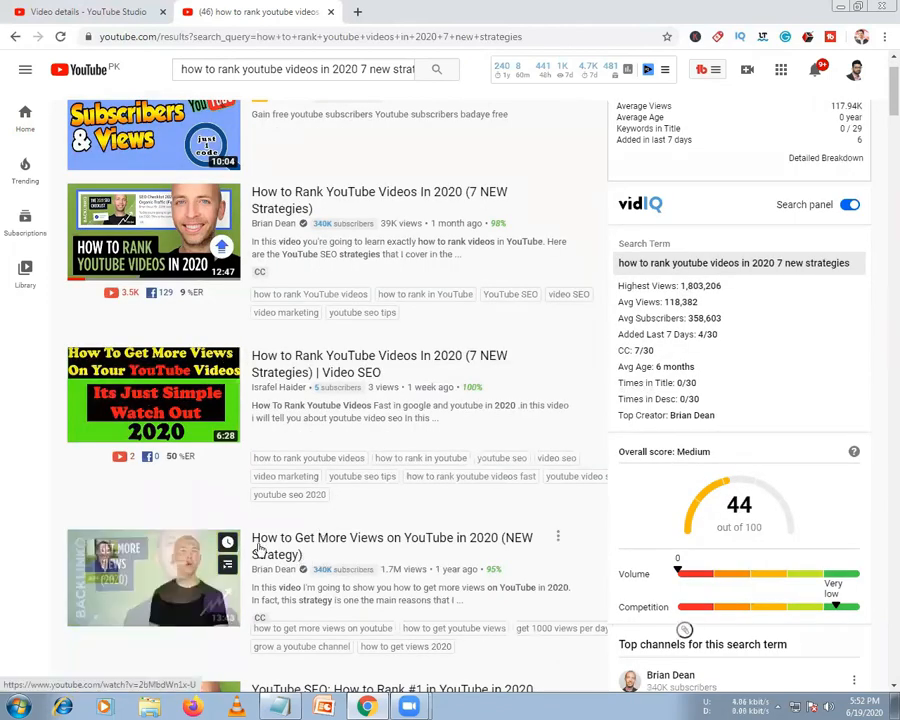
drag(247, 533, 307, 553)
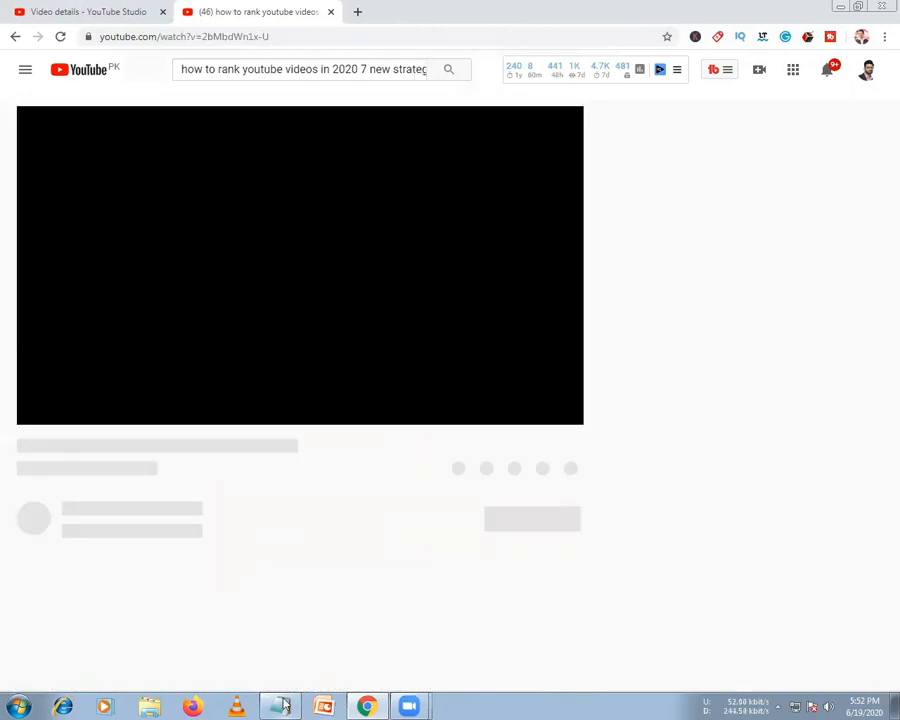
click(284, 707)
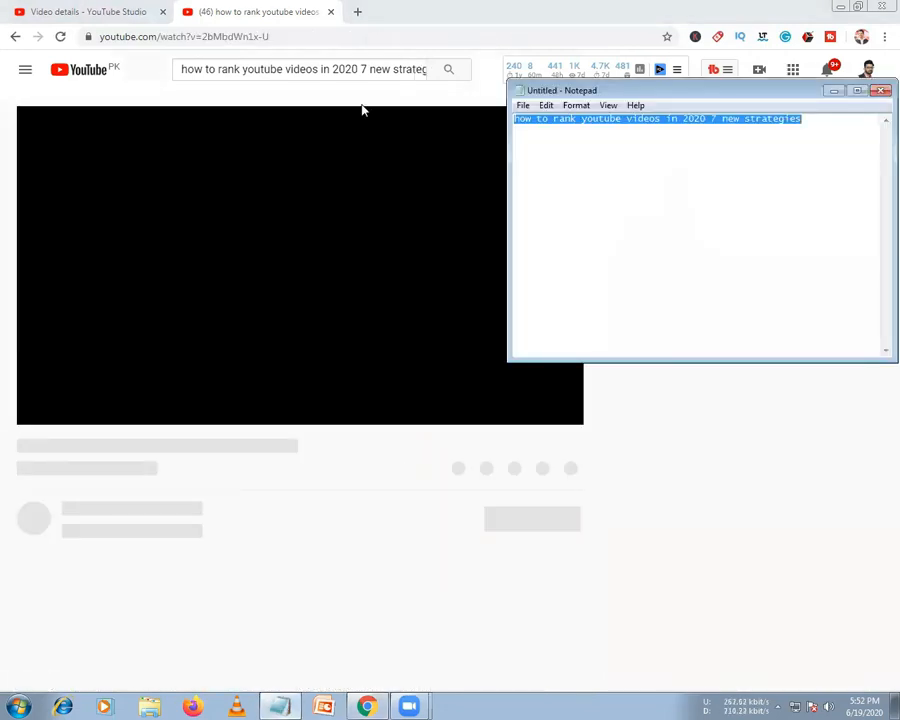
Paste a second copy of 'how to rank youtube videos in 2020 7 new strategies' on a new Notepad line
click(117, 14)
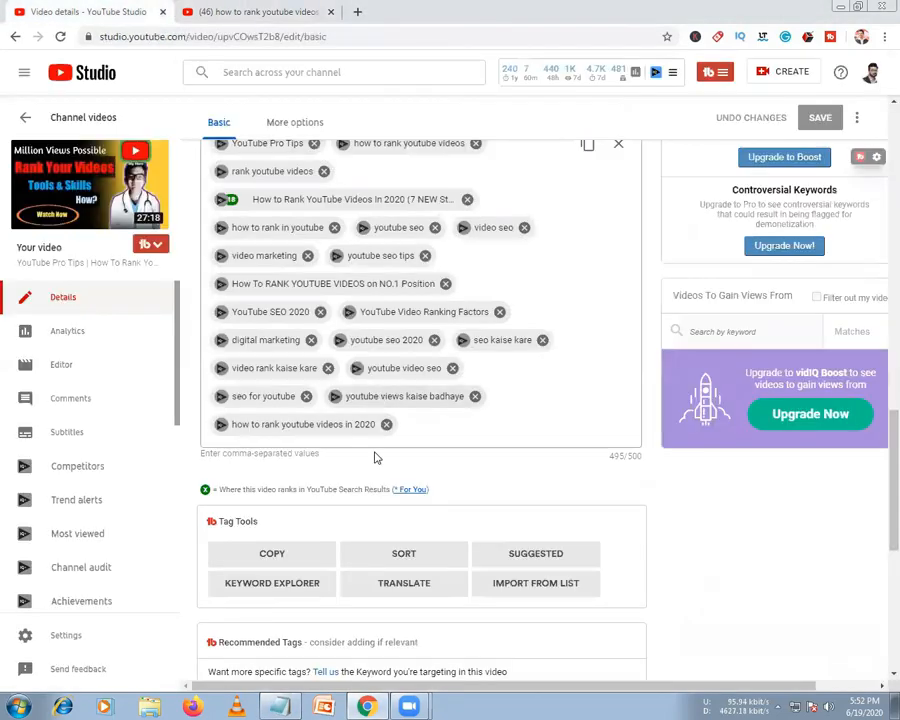
click(284, 707)
click(829, 119)
key(Return)
key(Return)
text(how to rank youtube videos in 2020 7 new strategies)
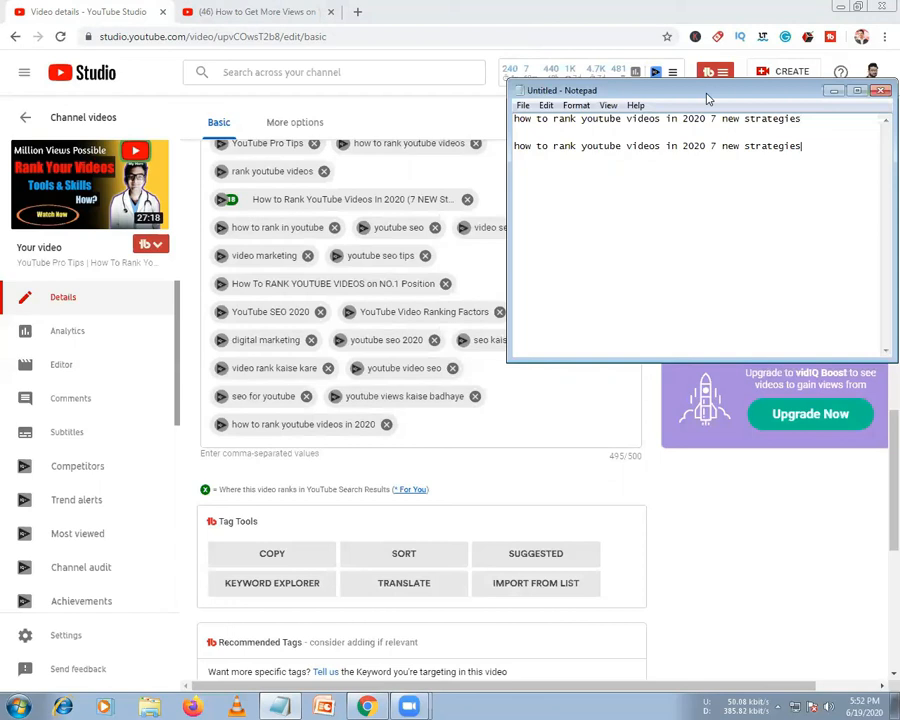
click(257, 12)
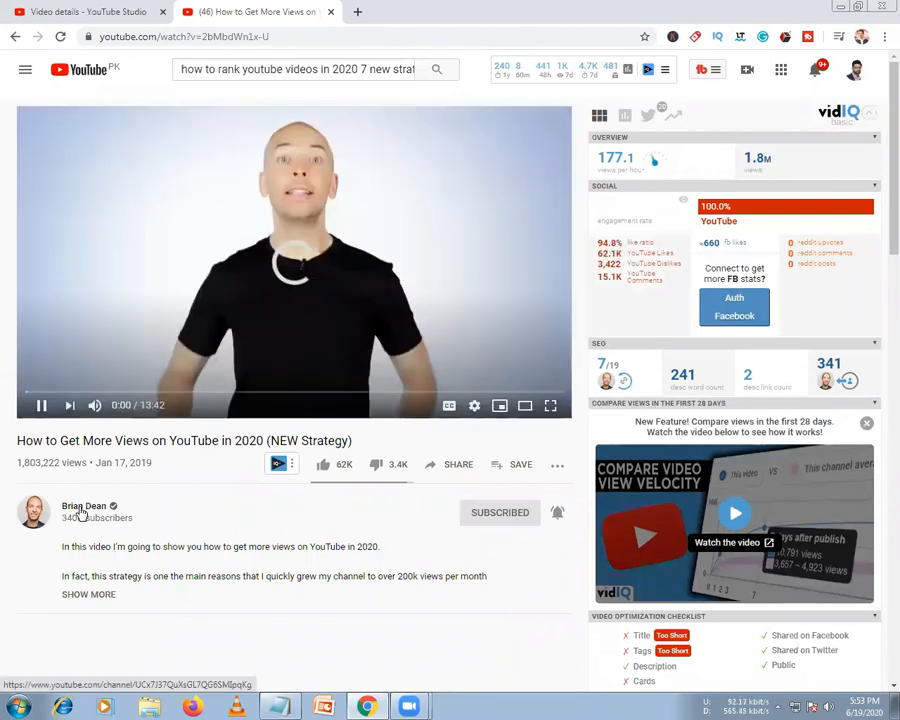
Open Backlinko's 'SEO for Beginners: Rank #1 In Google in 2020' from the channel's uploads and select its title
click(83, 513)
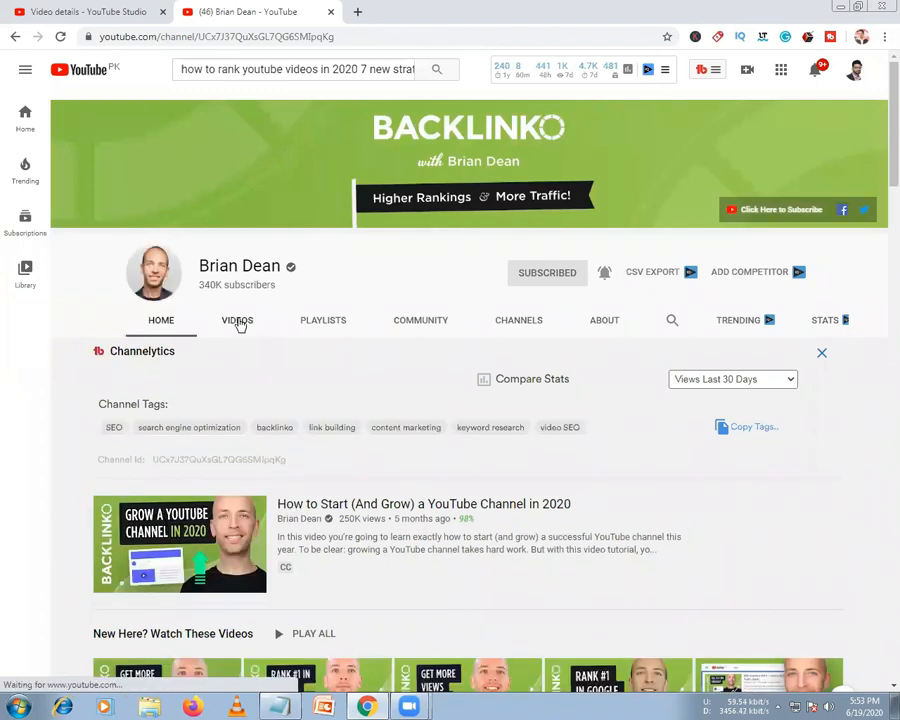
click(240, 325)
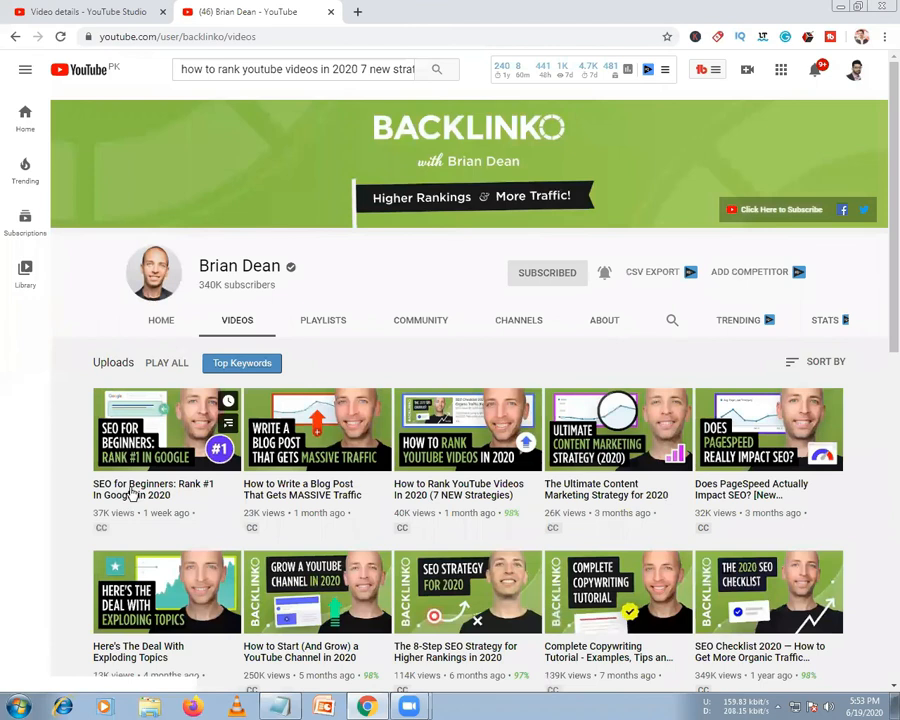
click(133, 494)
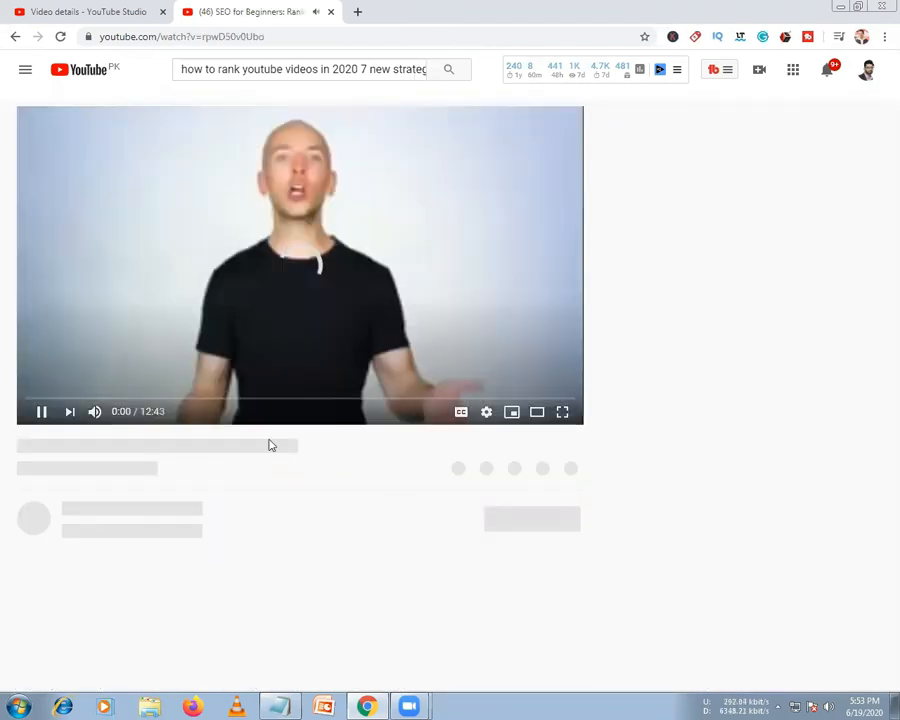
drag(272, 440, 14, 313)
key(ctrl+c)
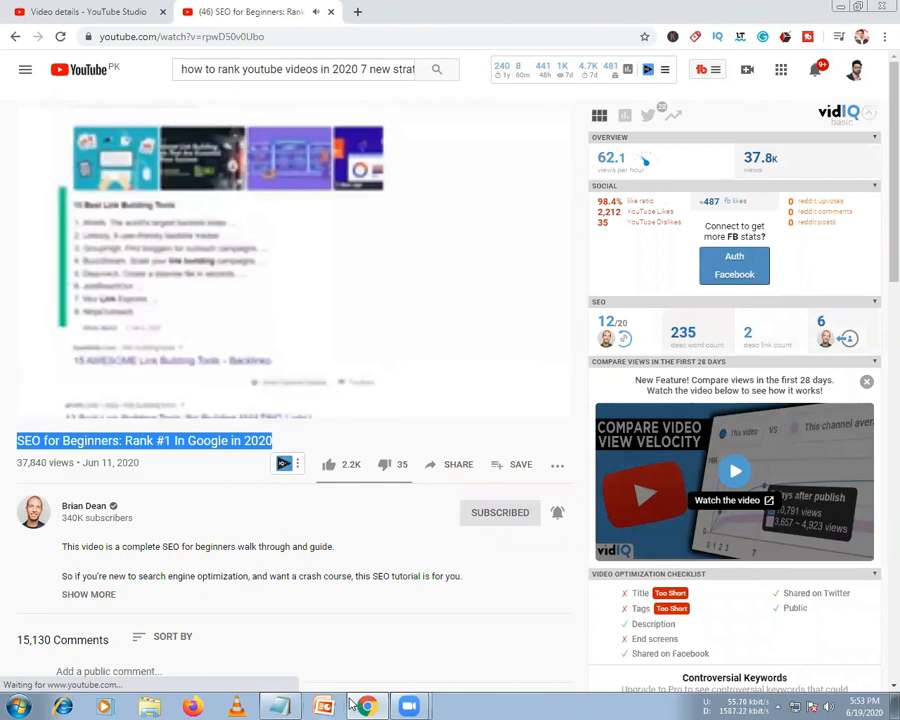
Add 'SEO for Beginners: Rank #1 In Google in 2020' as a new Notepad line and copy 'how to rank youtube videos'
key(alt+Tab)
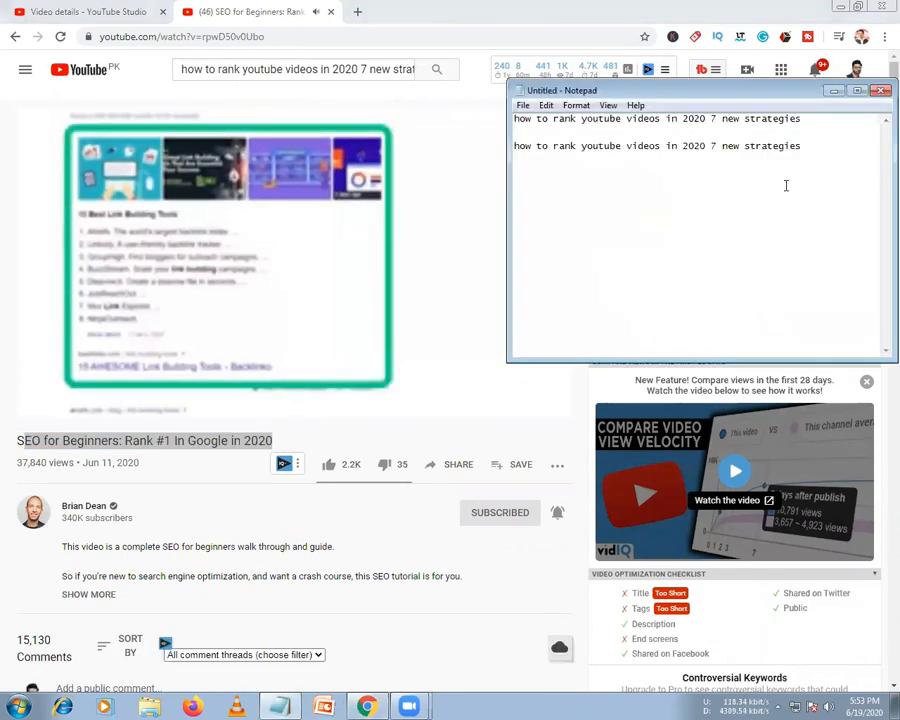
key(Return)
key(Return)
key(ctrl+v)
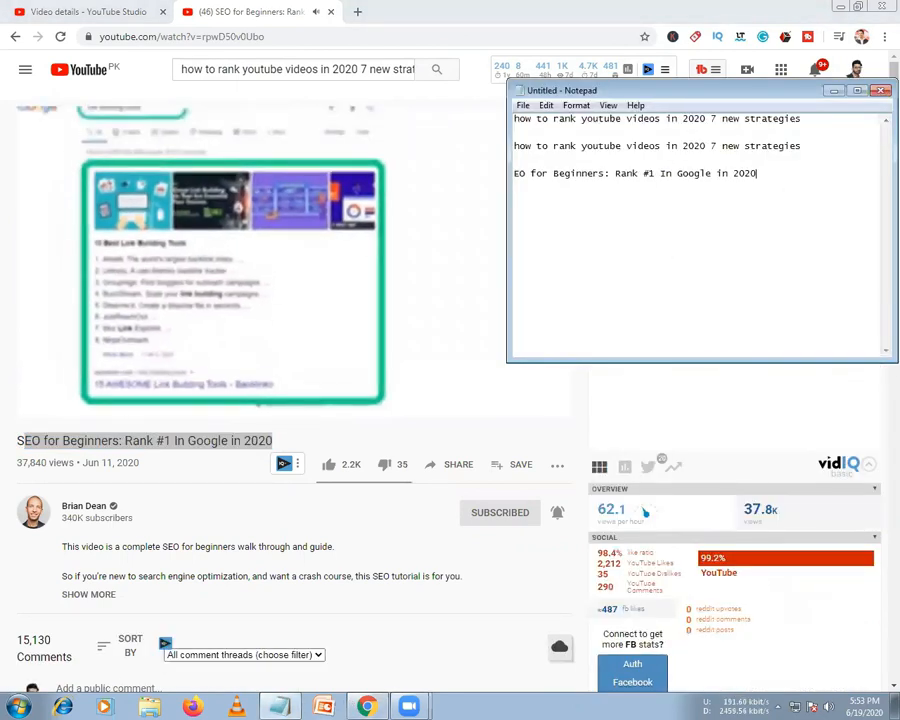
key(shift+Home)
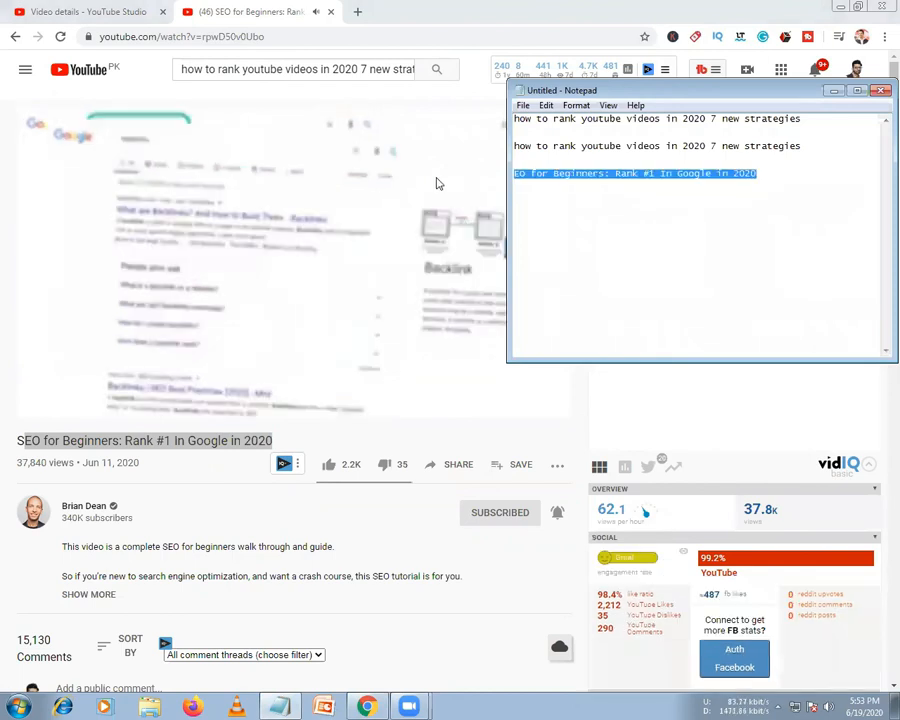
click(516, 173)
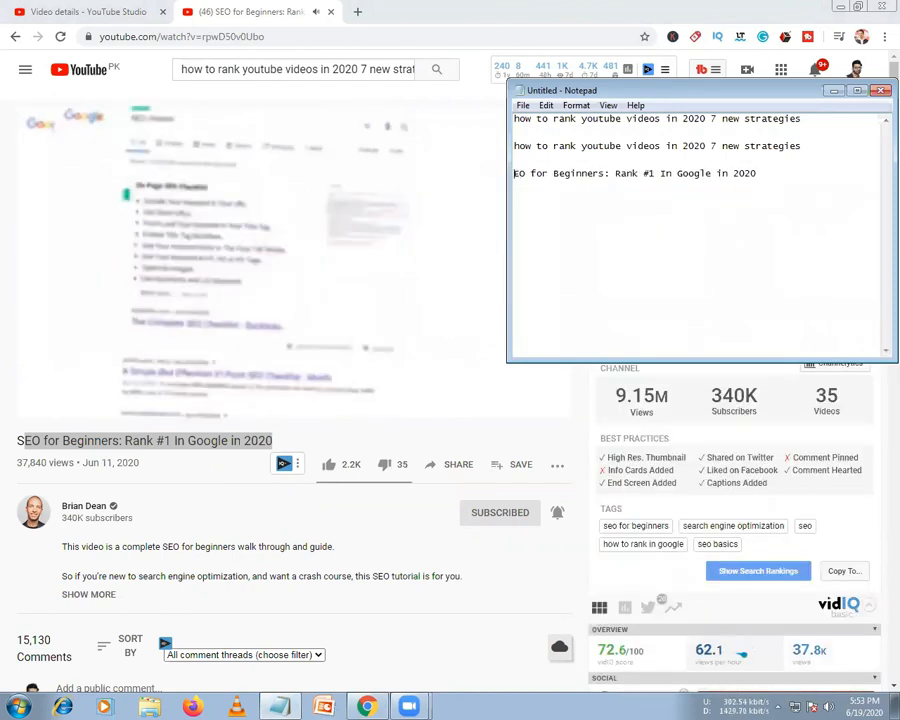
text(S)
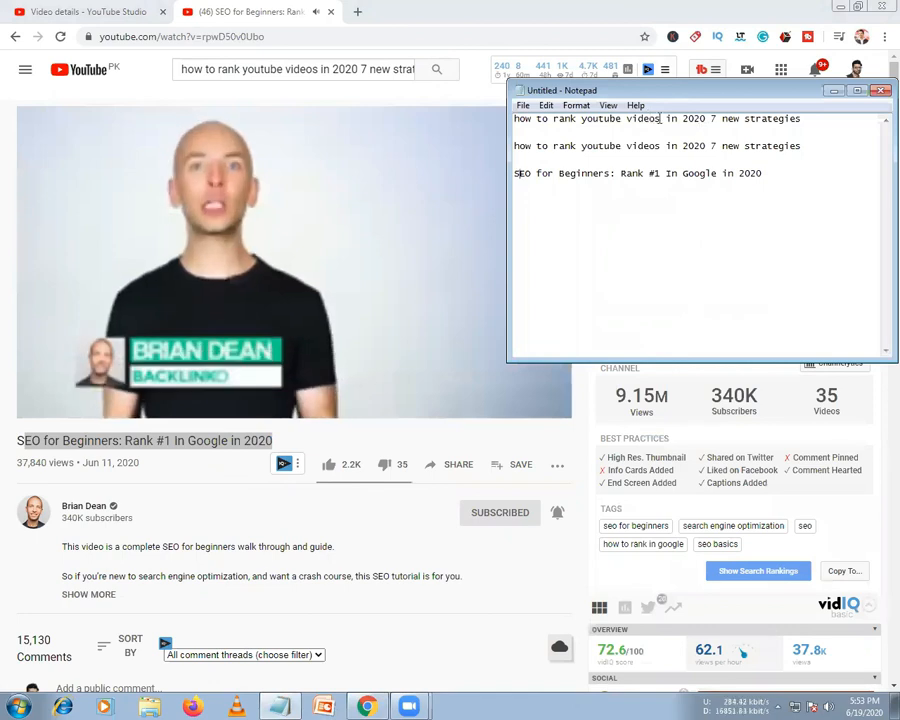
drag(660, 118, 233, 66)
key(ctrl+c)
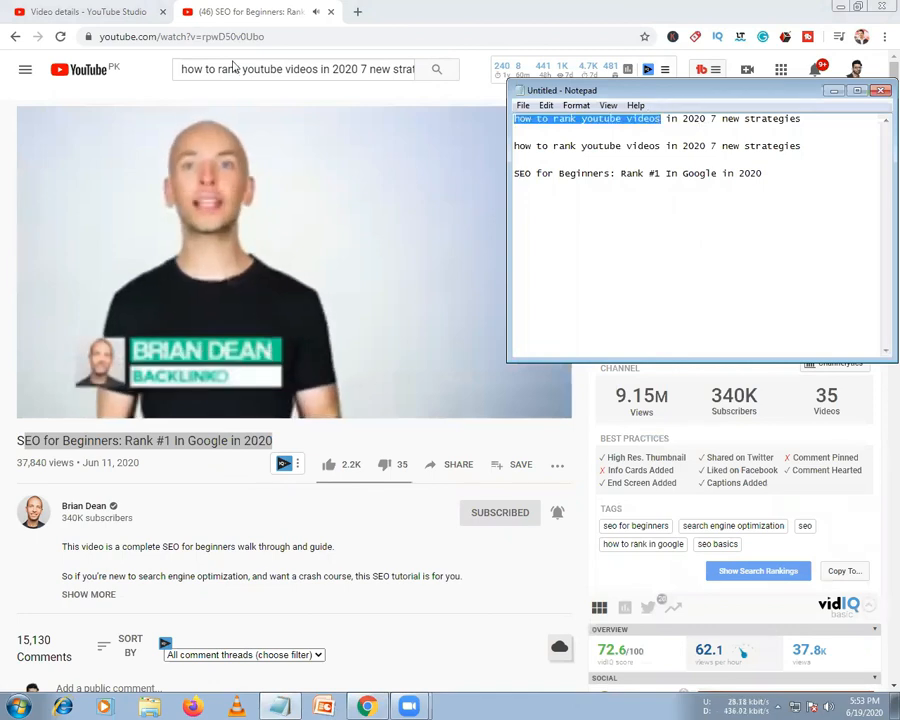
triple_click(244, 76)
Search YouTube for 'how to rank youtube videos' and open 'How To RANK YOUTUBE VIDEOS on NO.1 Position !! YouTube SEO 2020'
key(ctrl+v)
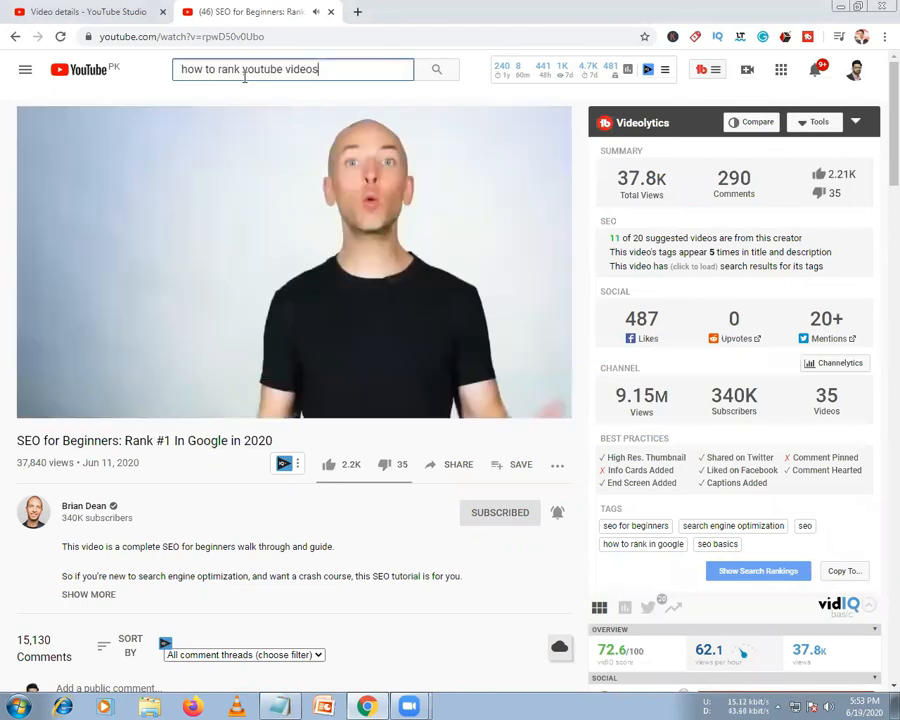
key(Return)
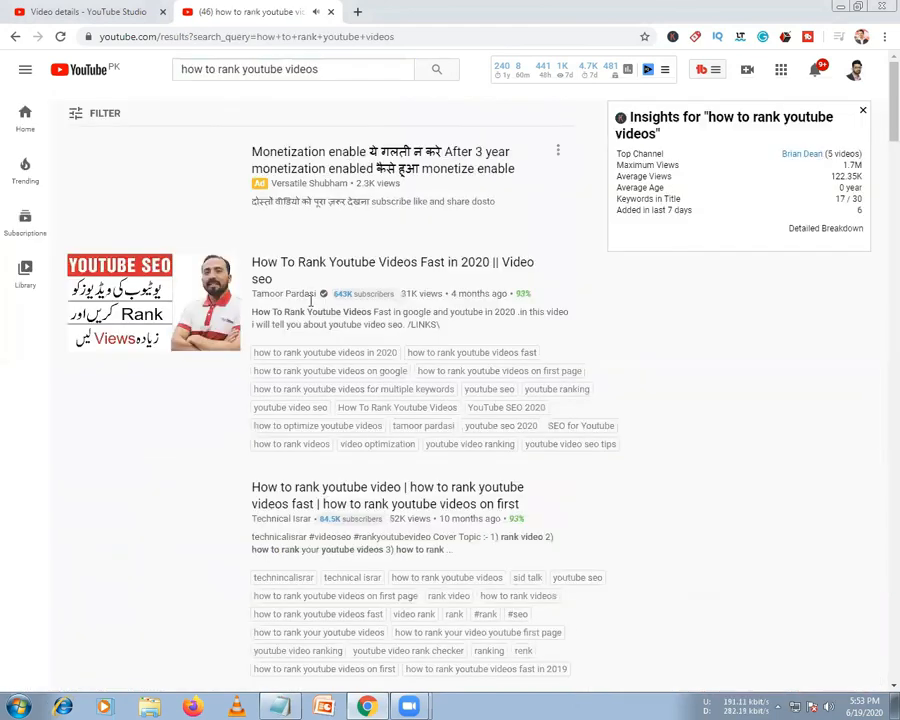
drag(279, 279, 254, 262)
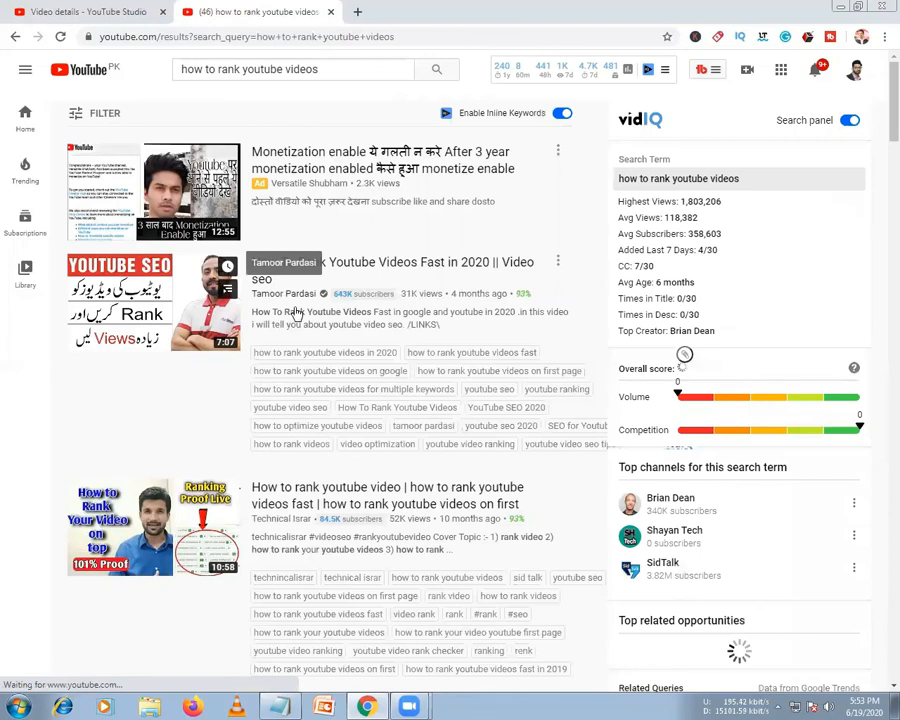
scroll(296, 368, down, 2)
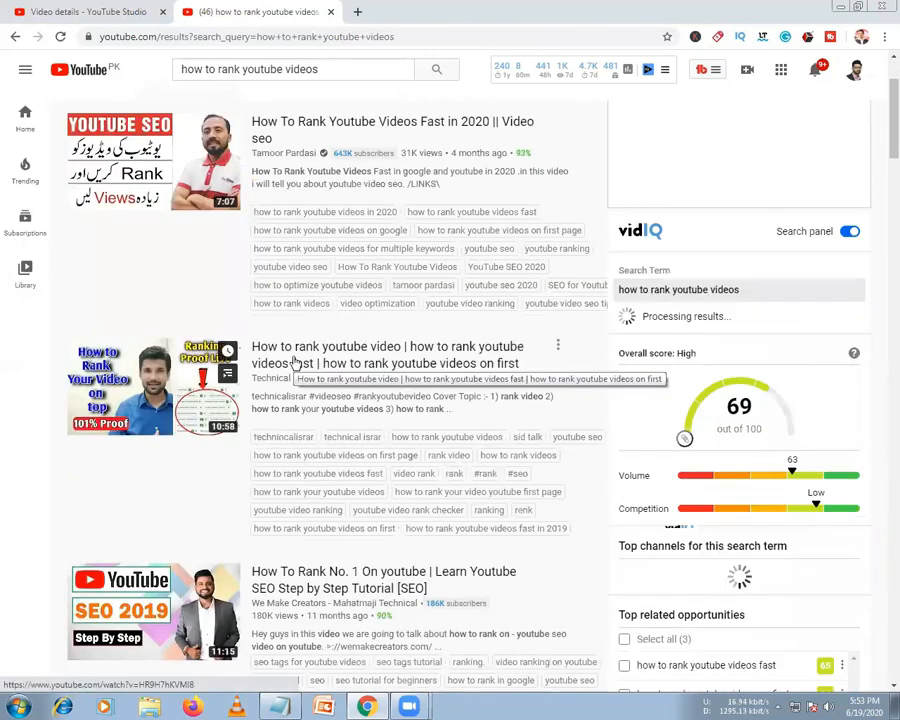
scroll(296, 363, down, 1)
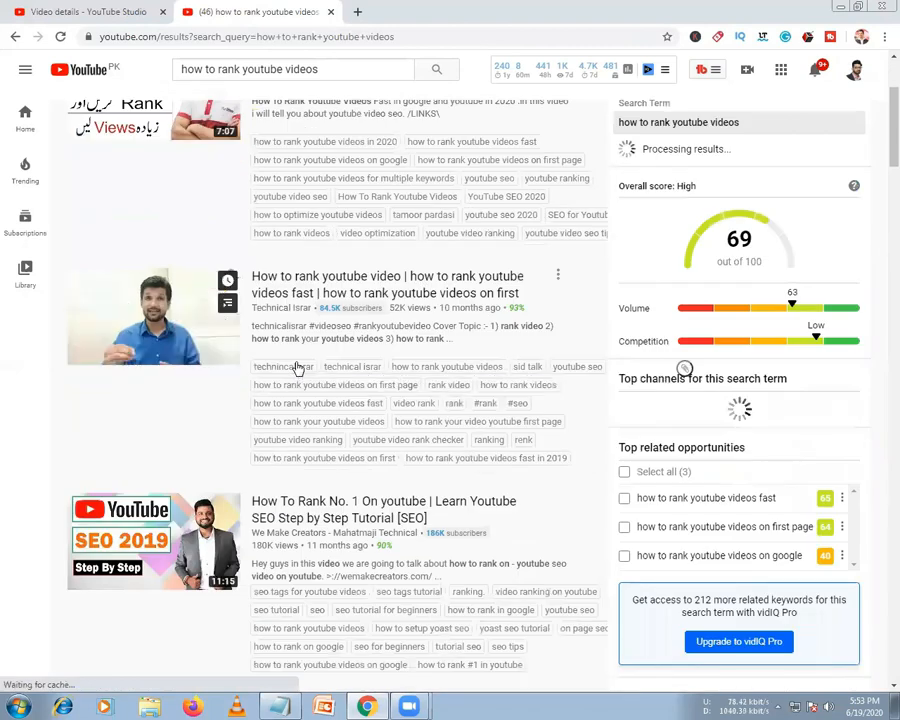
scroll(296, 368, up, 2)
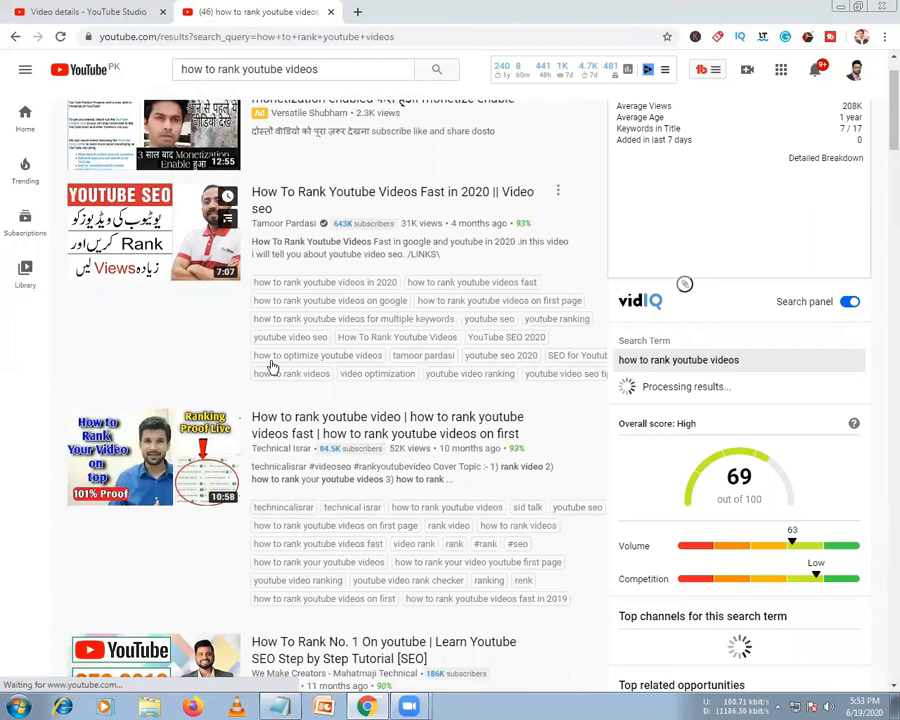
scroll(272, 368, down, 2)
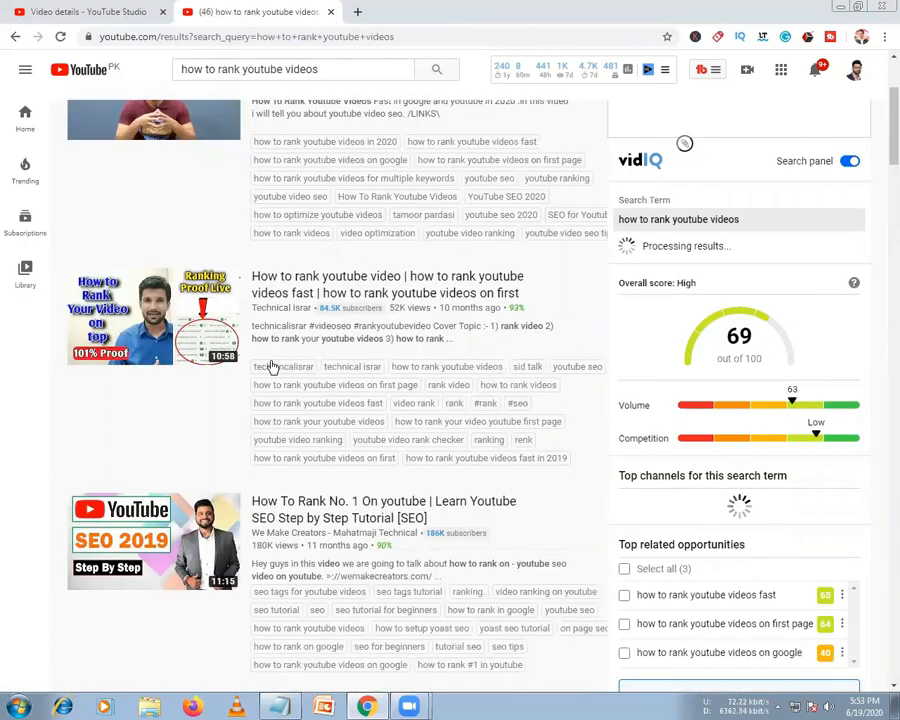
scroll(271, 368, down, 4)
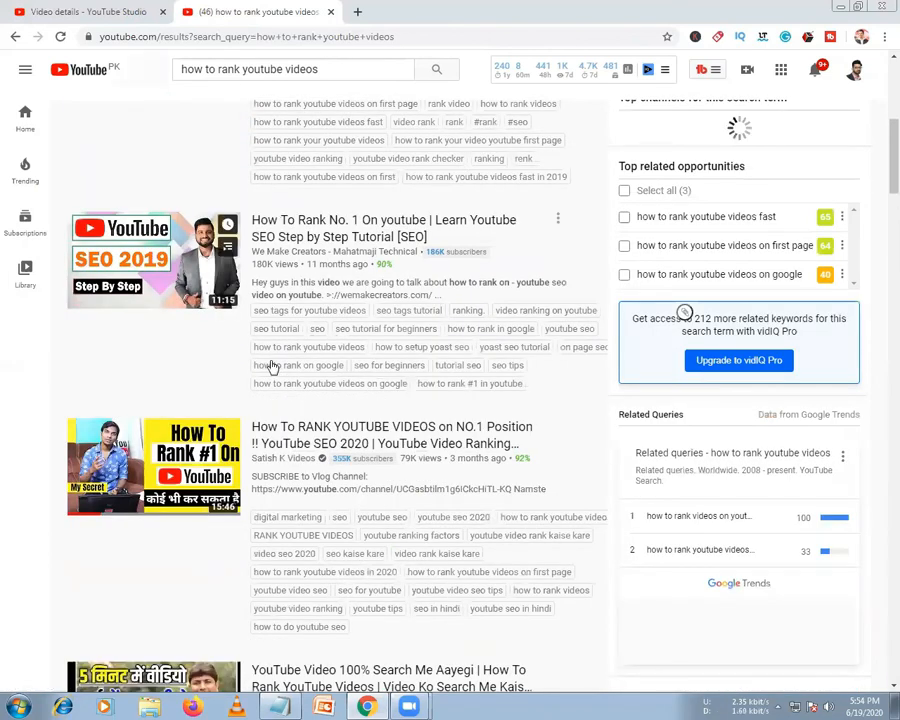
click(287, 432)
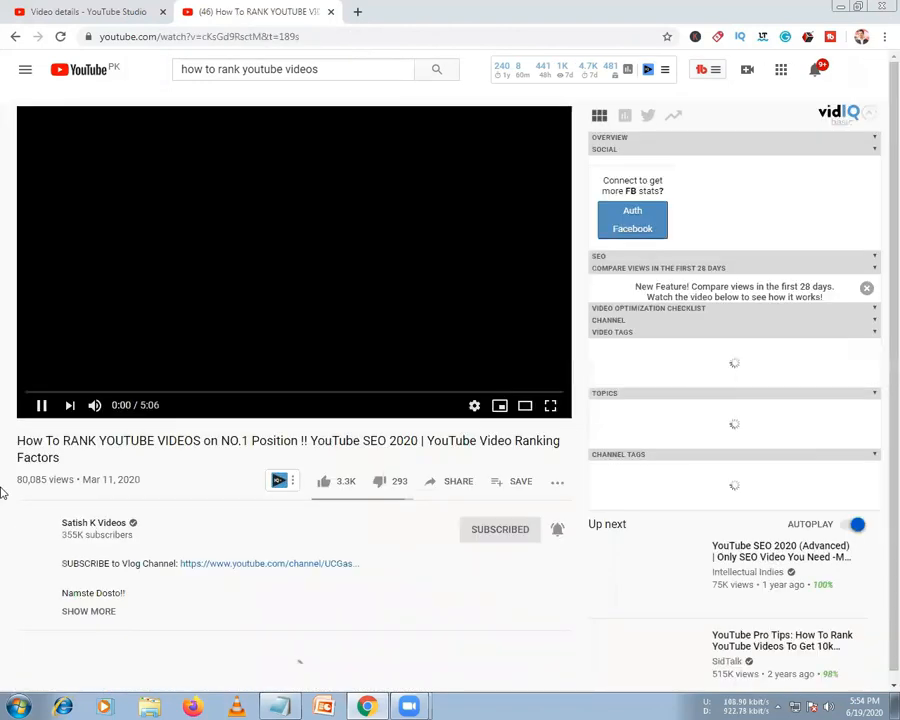
Append the title 'How To RANK YOUTUBE VIDEOS on NO.1 Position !! YouTube SEO 2020' as a new Notepad line
drag(60, 458, 18, 441)
key(ctrl+c)
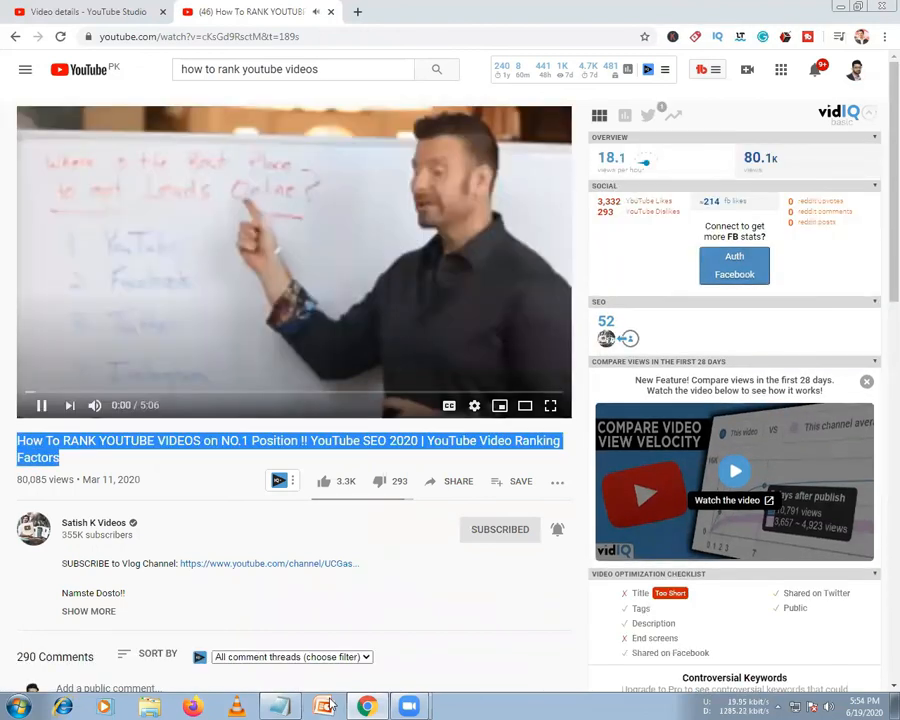
click(324, 706)
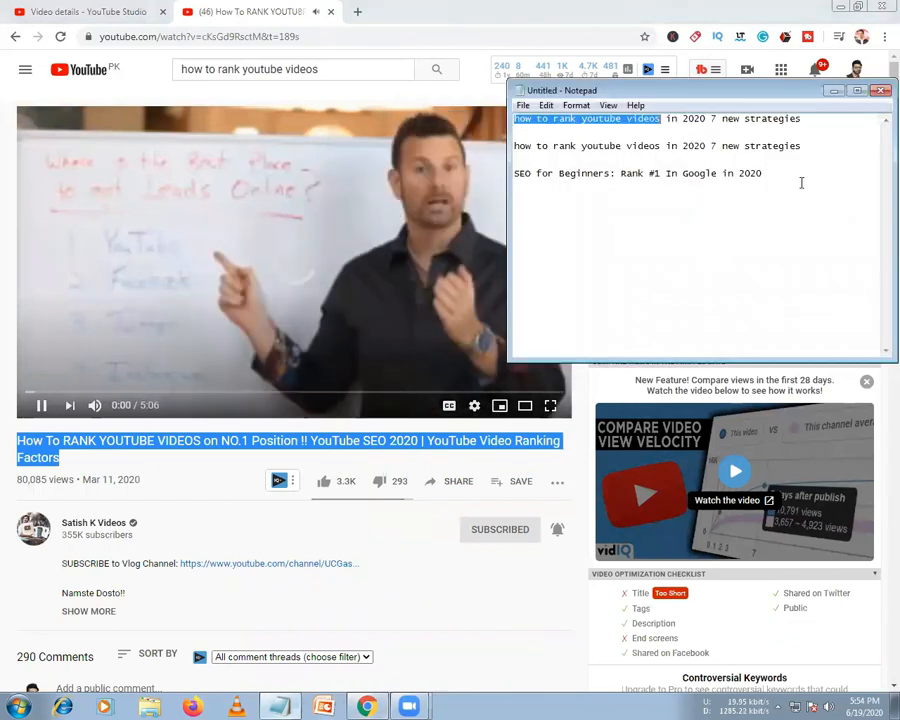
key(ctrl+End)
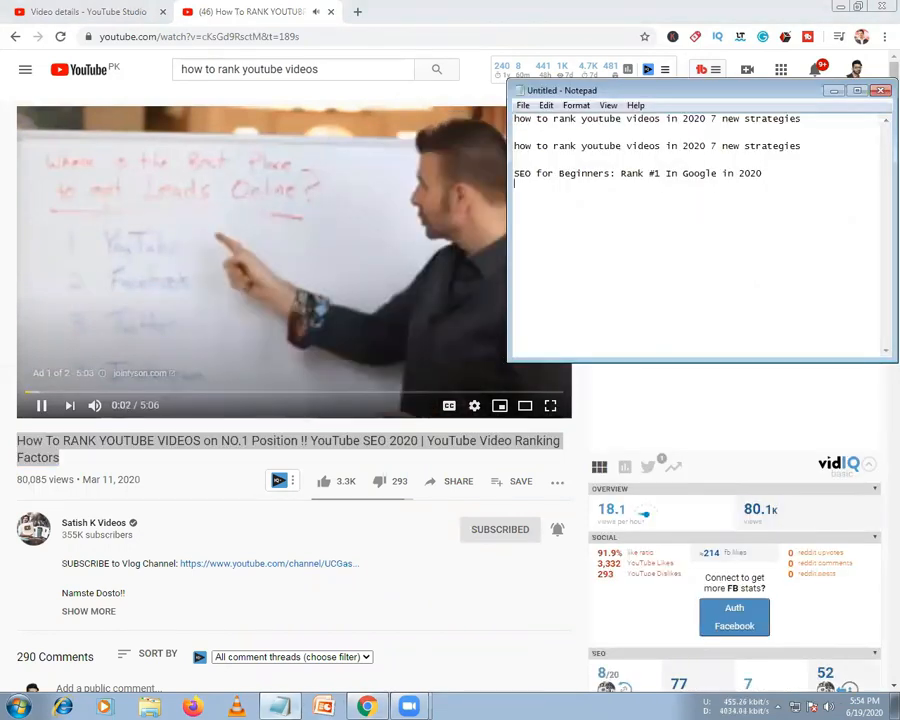
key(ctrl+v)
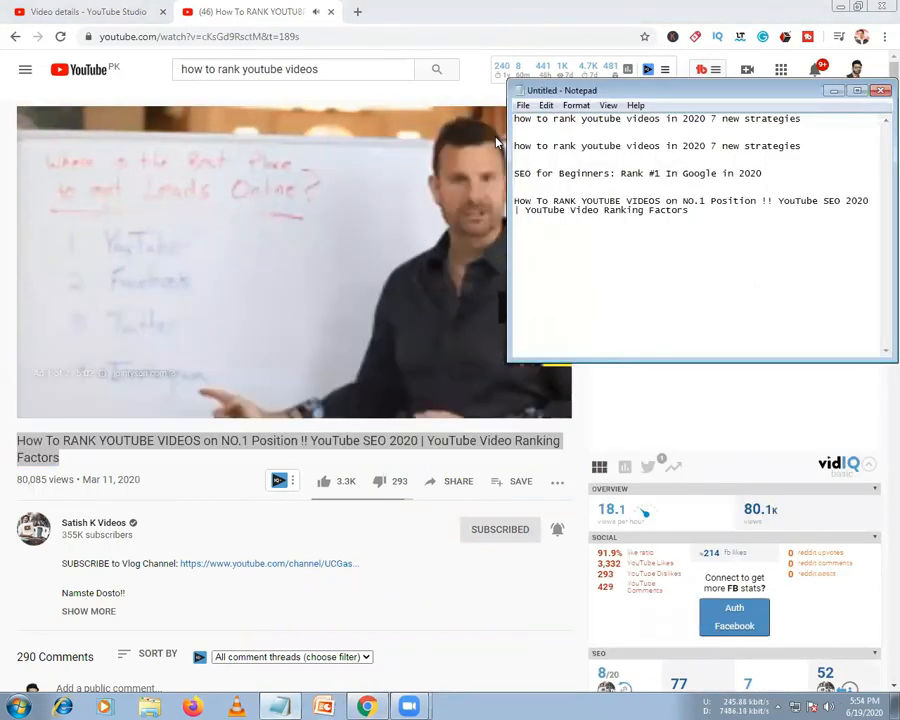
click(87, 7)
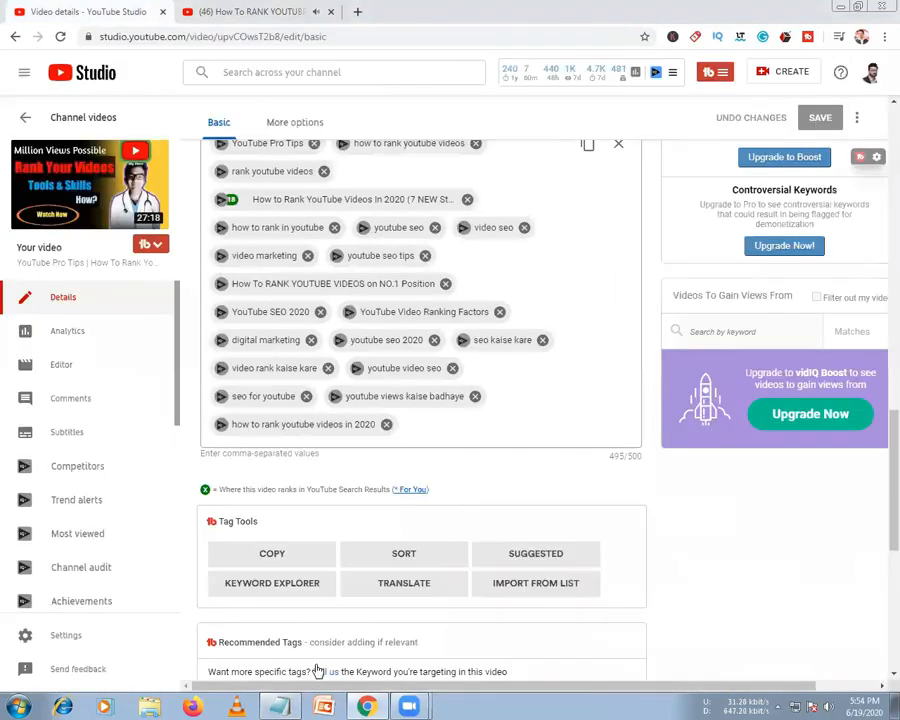
Select 'How To RANK YOUTUBE VIDEOS on NO.1 Position' in the Notepad notes for reuse as a tag
click(280, 706)
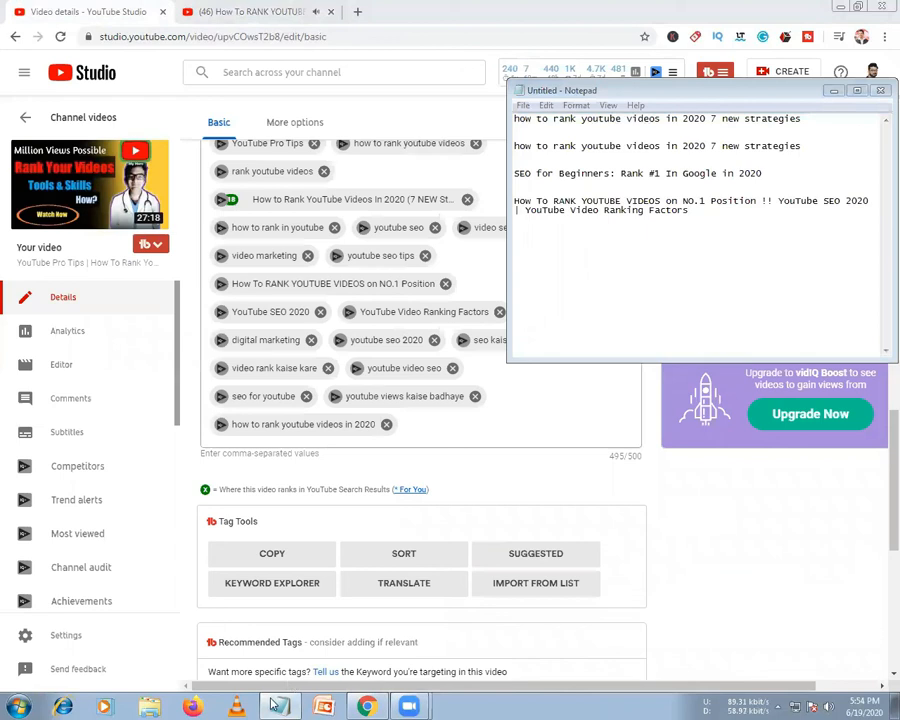
click(273, 703)
key(alt+Tab)
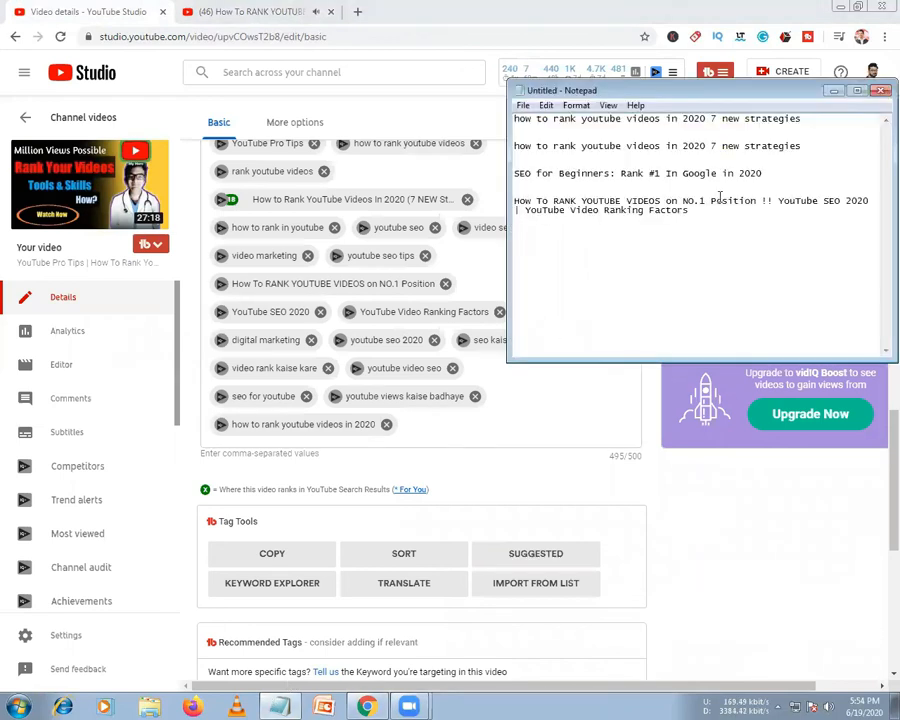
click(756, 201)
shift+click(516, 202)
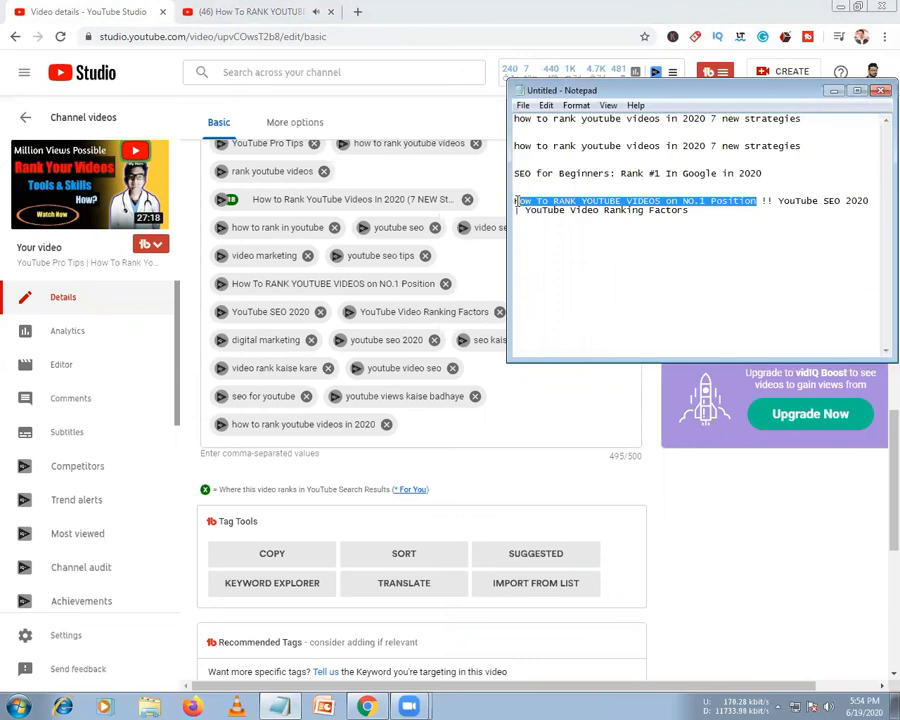
click(416, 427)
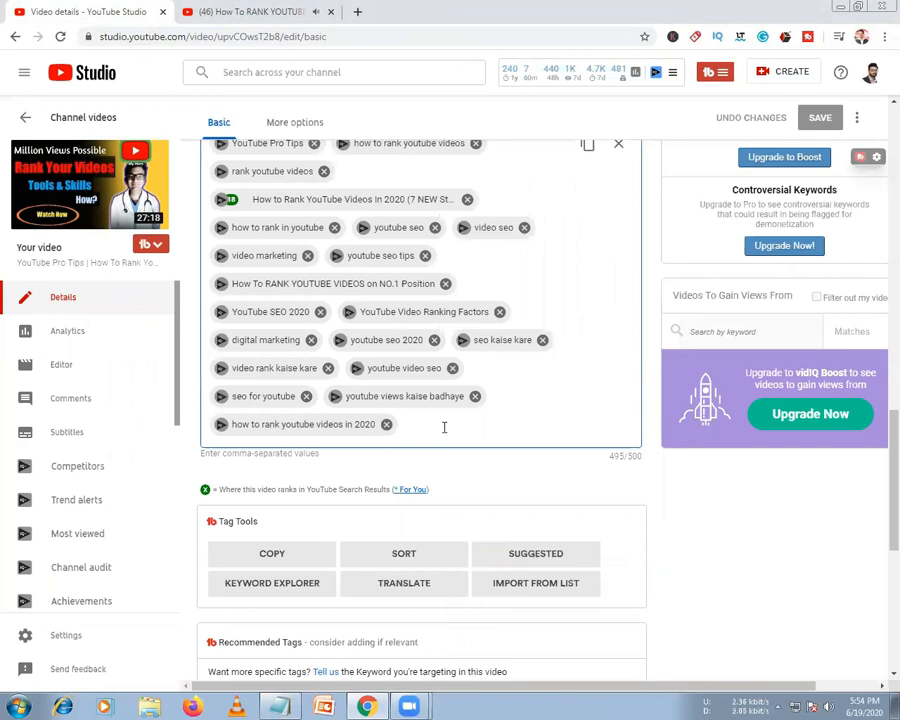
Paste the phrase into the tags box and remove the 'youtube views kaise badhaye' tag
key(alt+Tab)
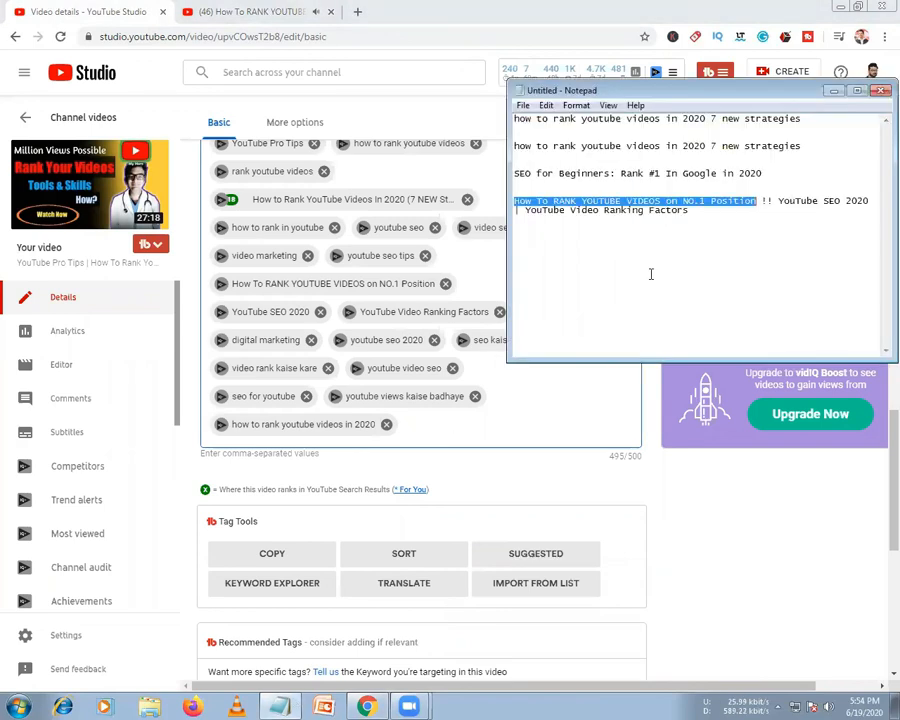
click(757, 200)
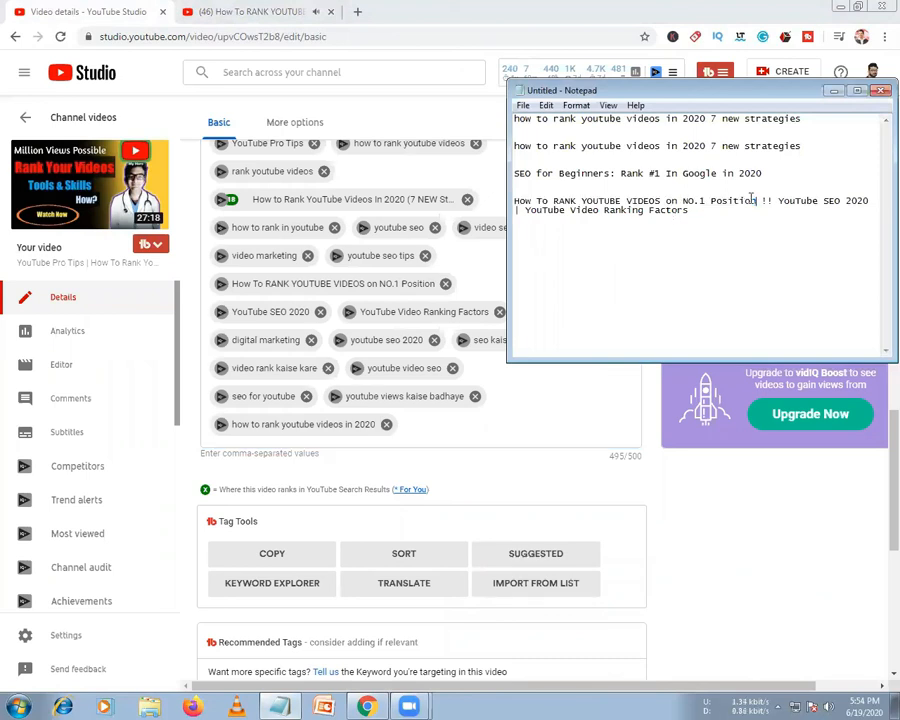
drag(757, 200, 506, 207)
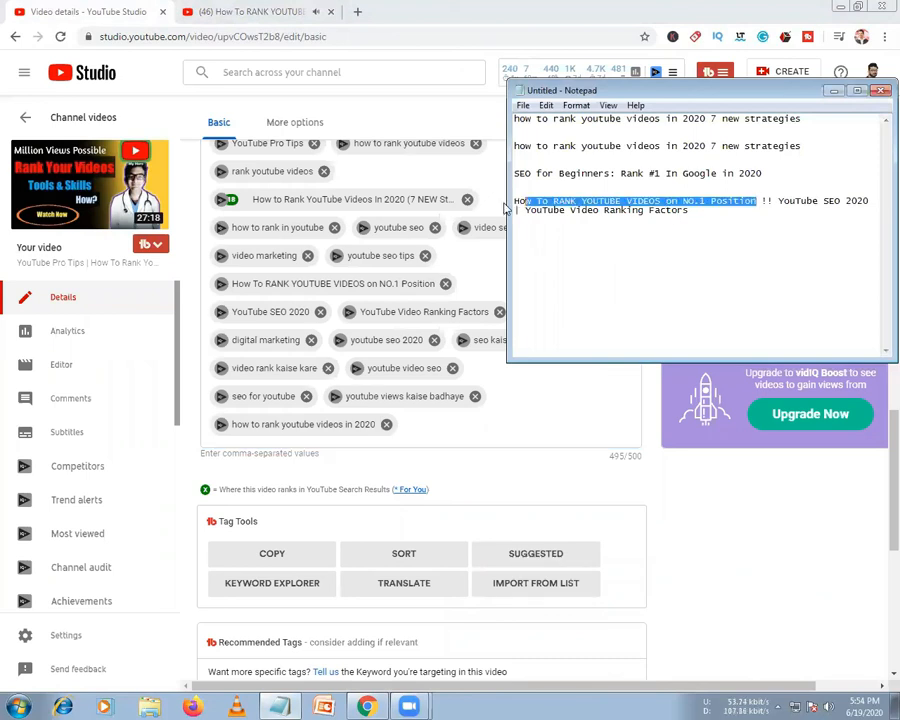
click(416, 430)
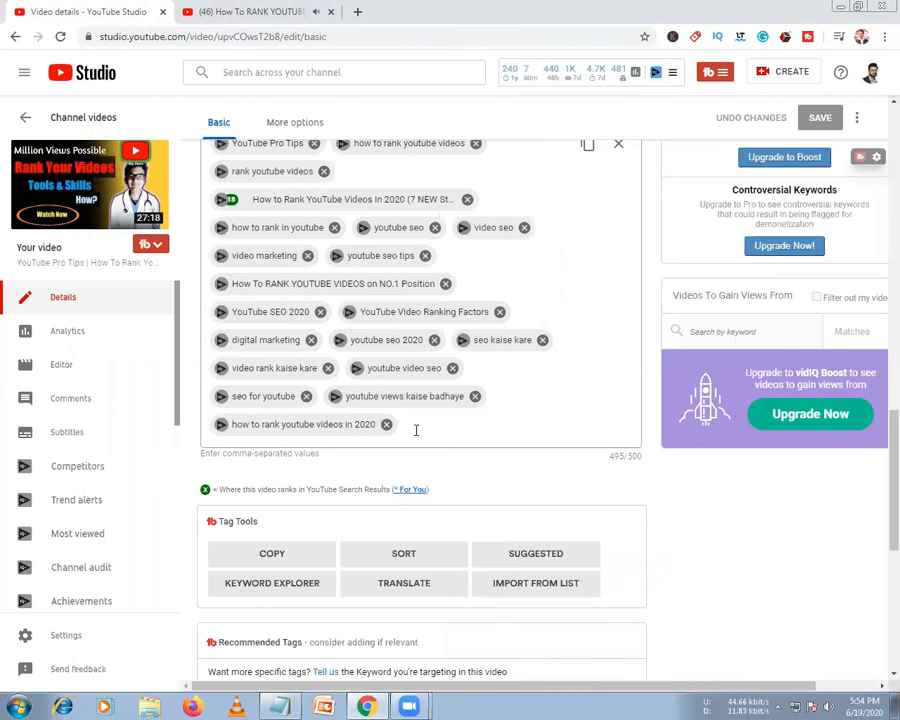
right_click(417, 433)
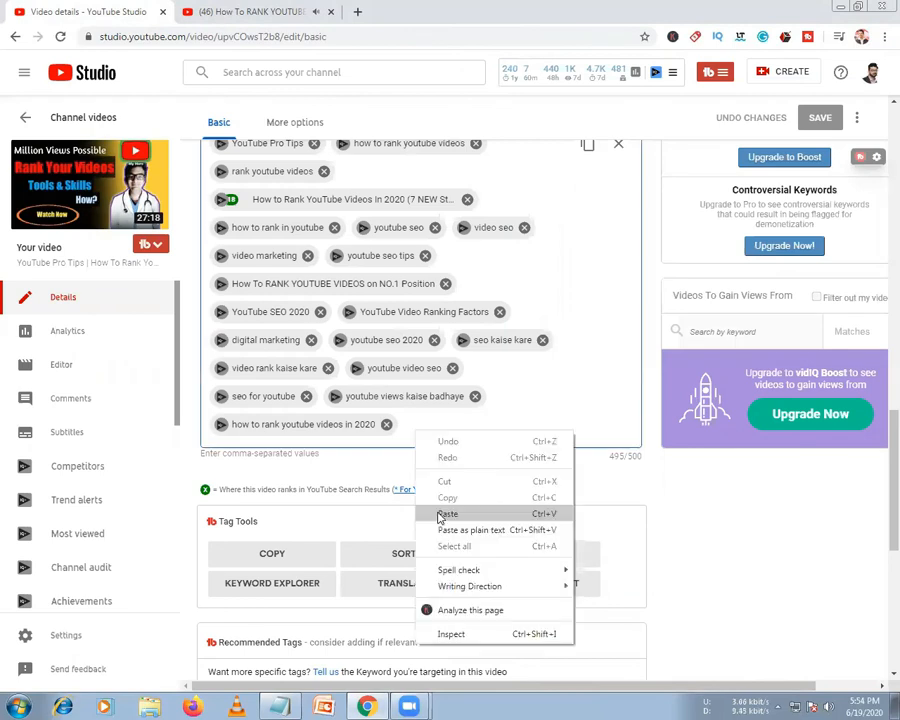
click(440, 516)
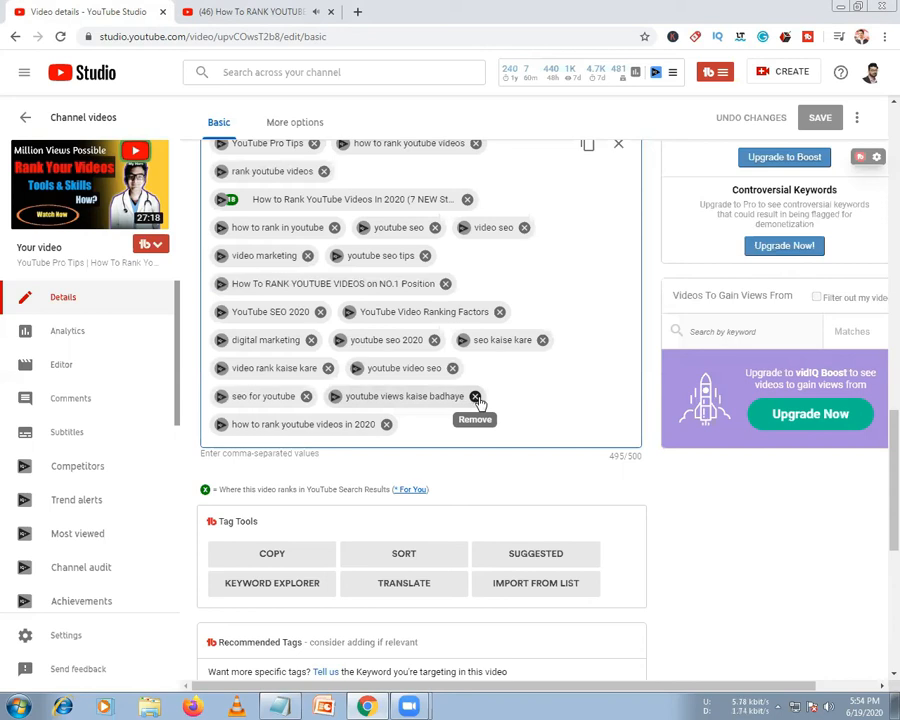
click(475, 397)
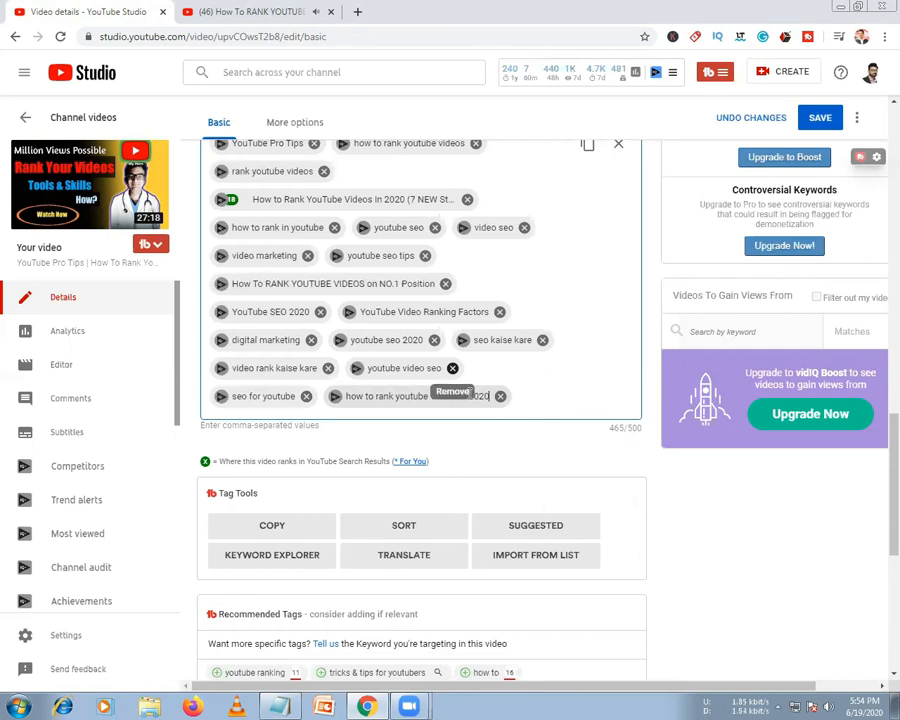
Drop 'youtube video seo' and add 'How To RANK YOUTUBE VIDEOS on NO 1 Position' as a tag
click(452, 368)
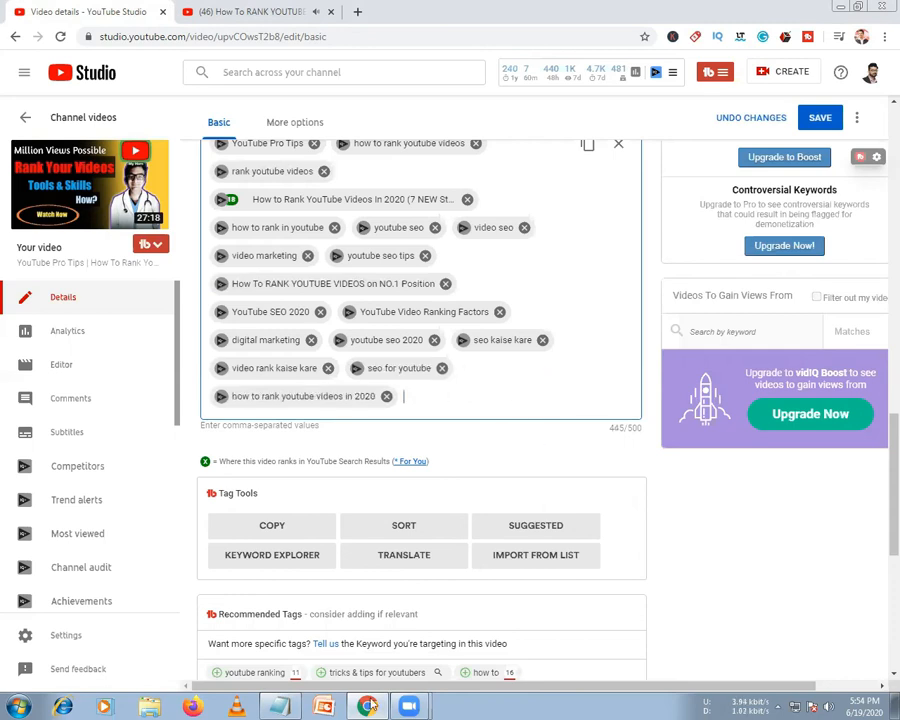
key(alt+Tab)
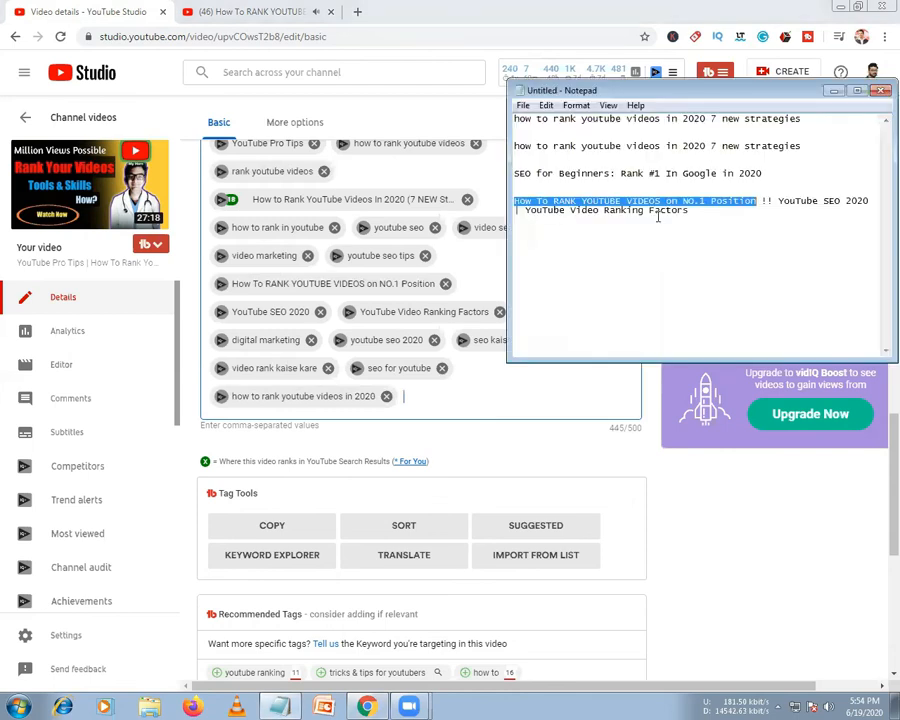
click(750, 200)
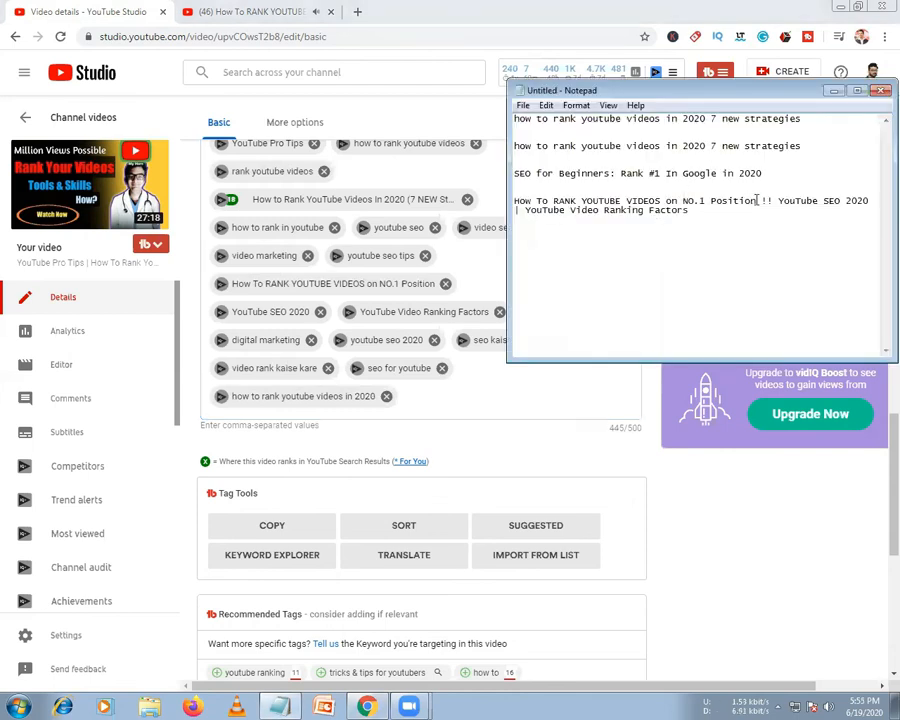
drag(757, 200, 564, 200)
click(665, 201)
click(700, 201)
key(BackSpace)
drag(757, 201, 505, 211)
key(ctrl+c)
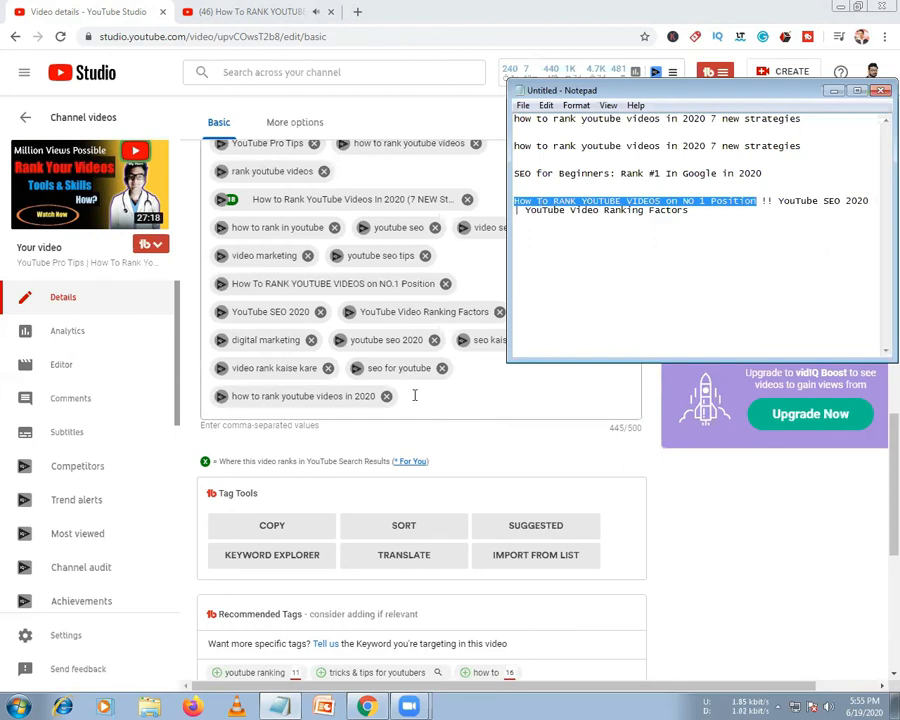
click(421, 401)
key(ctrl+v)
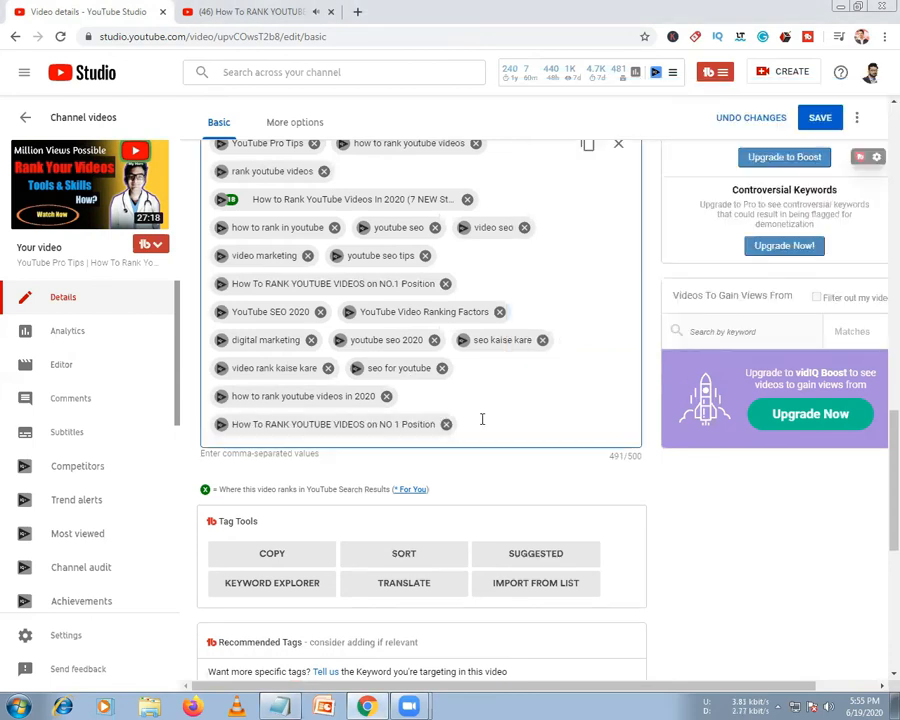
Save at 491/500, add the recommended 'tips and tricks' tag and remove 'youtube seo 2020'
click(820, 120)
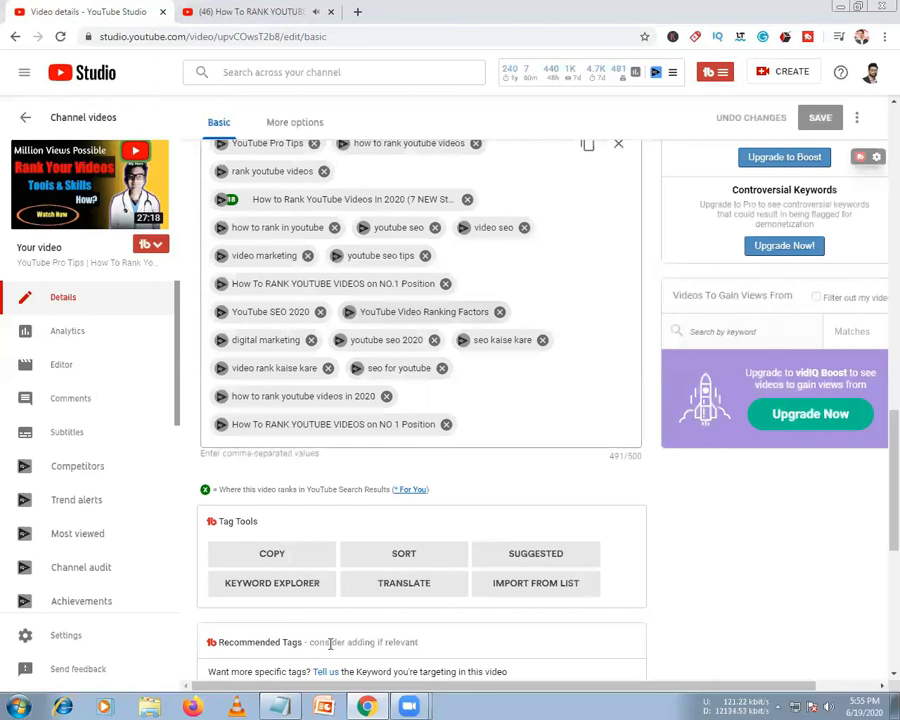
scroll(366, 615, down, 4)
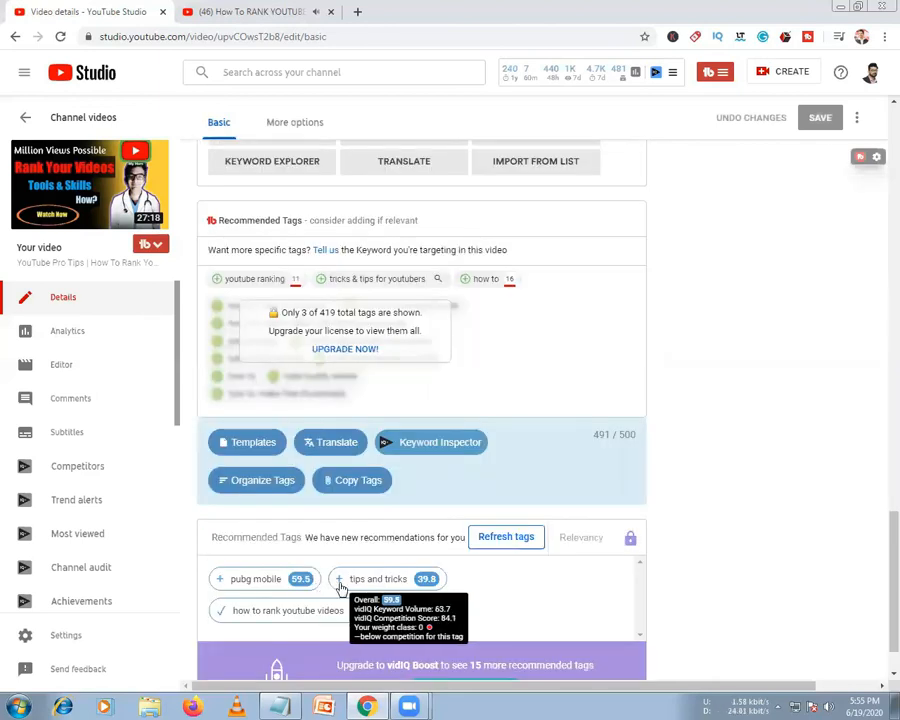
click(339, 579)
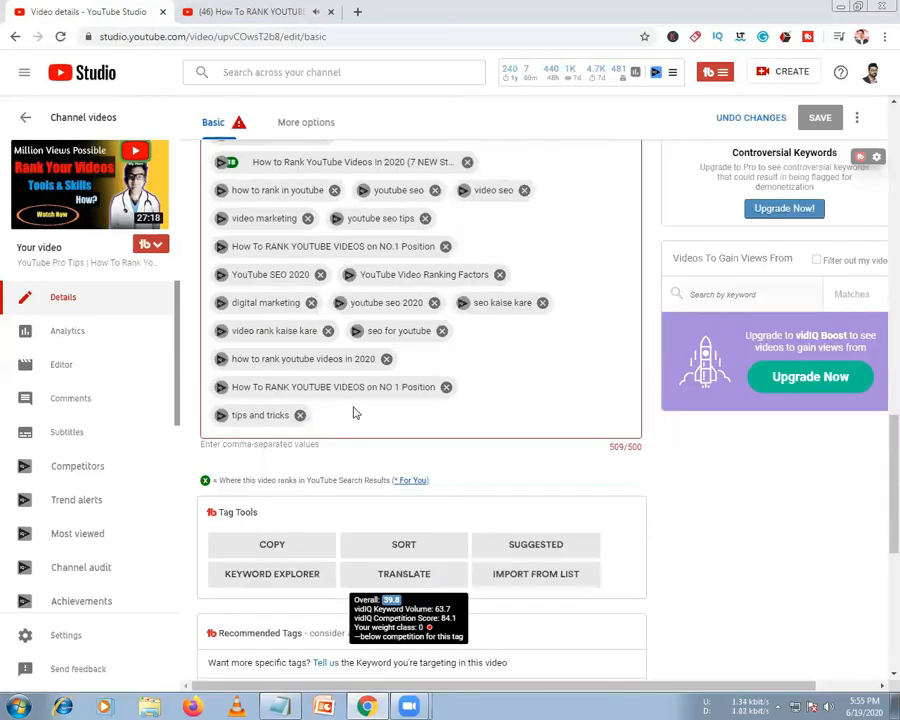
click(434, 303)
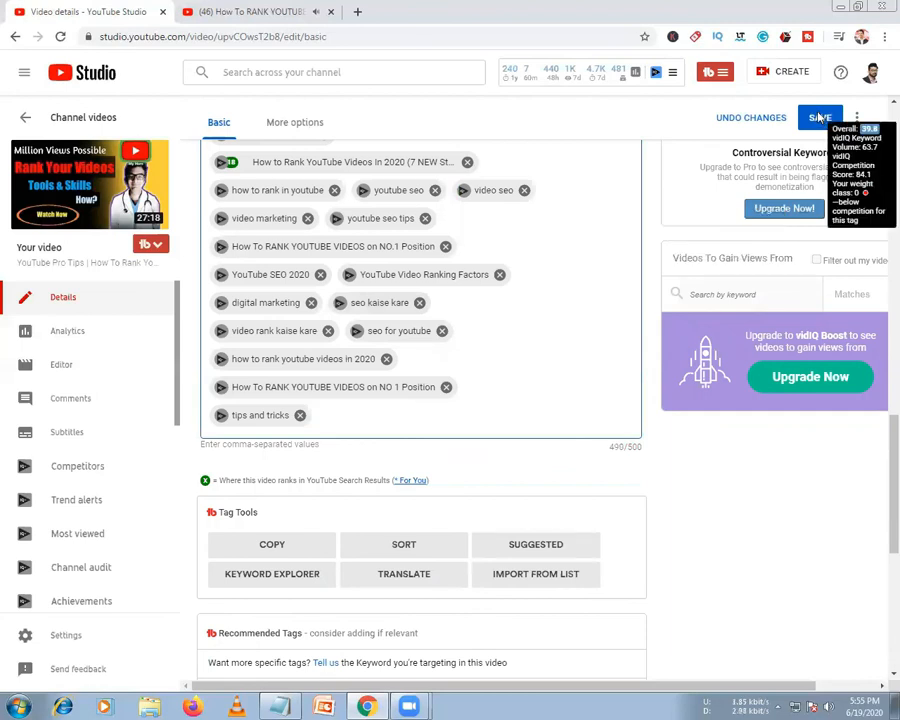
Save the 490/500 tag list with 'tips and tricks' kept, then scroll through the video details
click(820, 118)
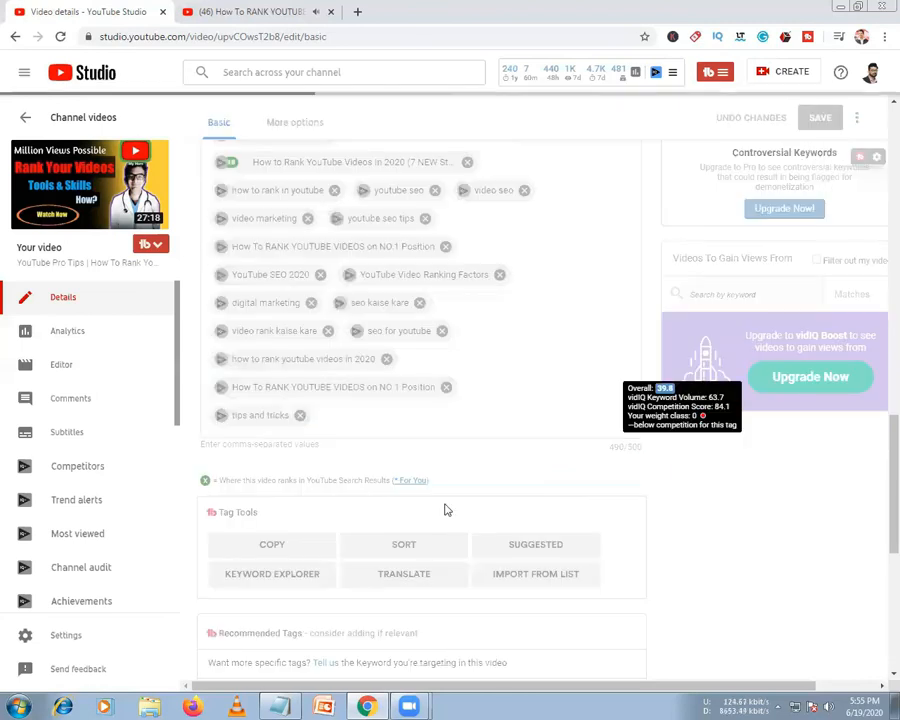
scroll(447, 505, up, 4)
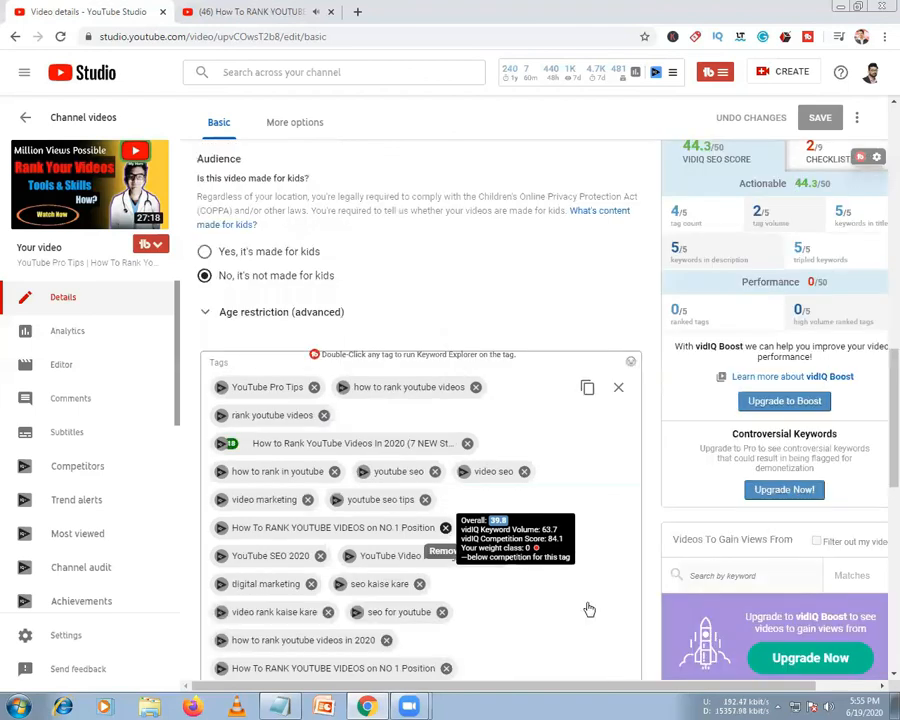
scroll(589, 609, up, 2)
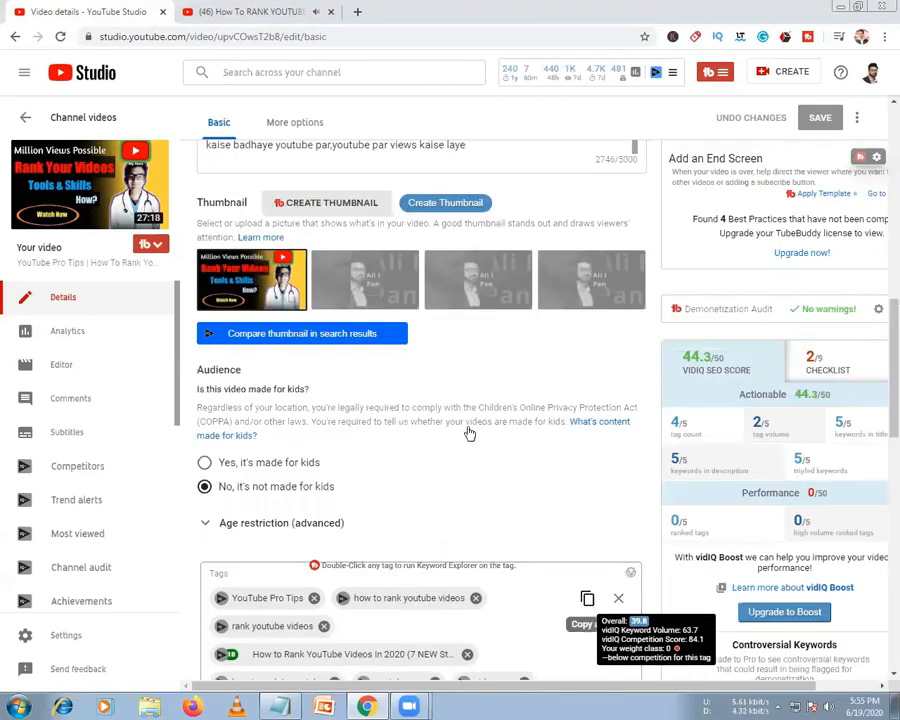
scroll(403, 429, up, 1)
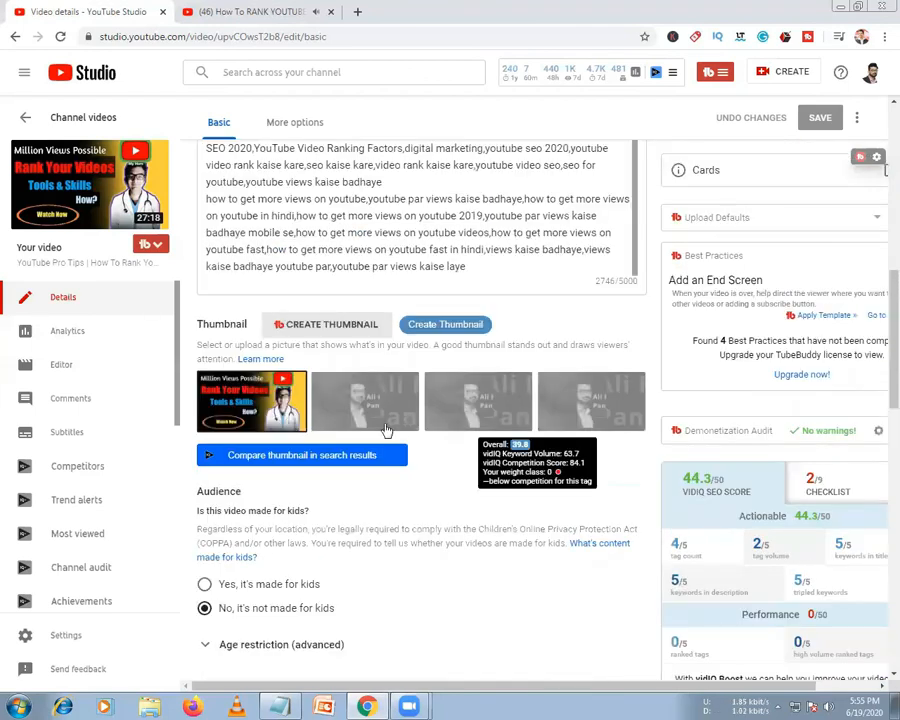
scroll(386, 428, down, 5)
scroll(392, 444, down, 5)
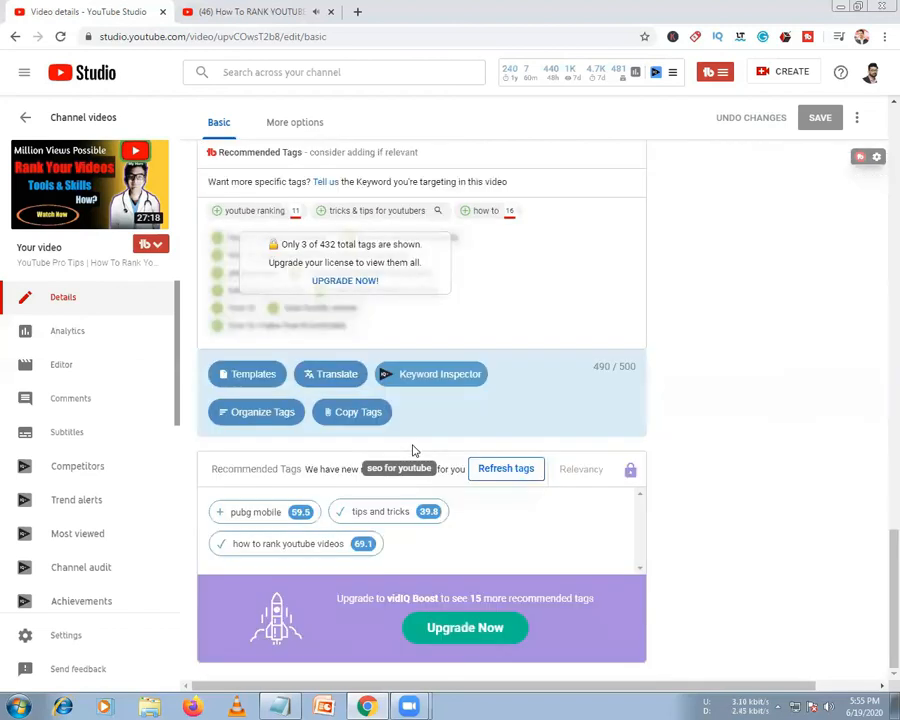
scroll(413, 451, up, 5)
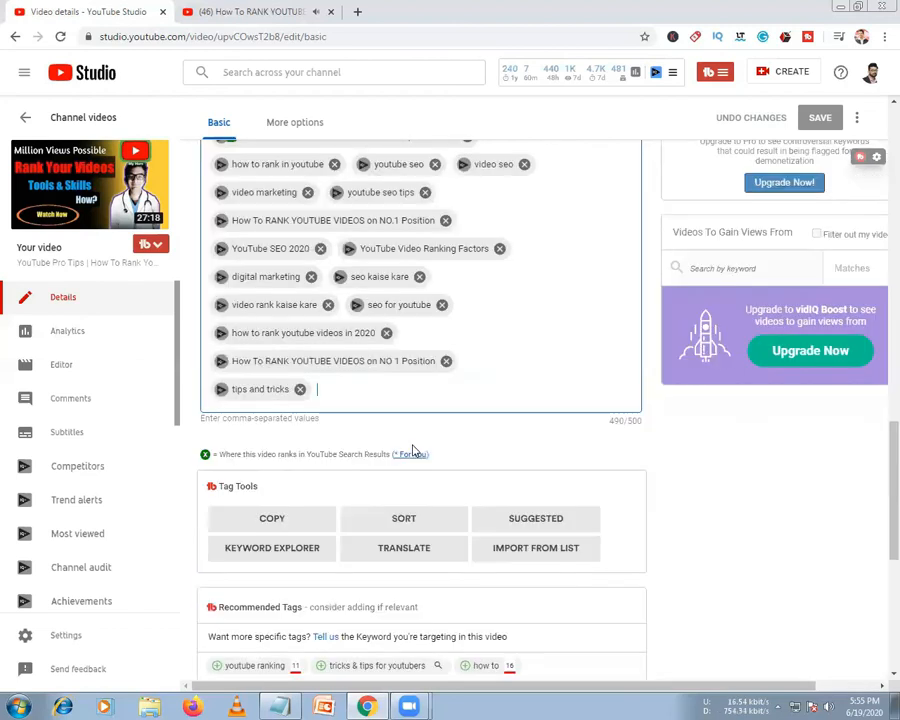
scroll(415, 452, up, 3)
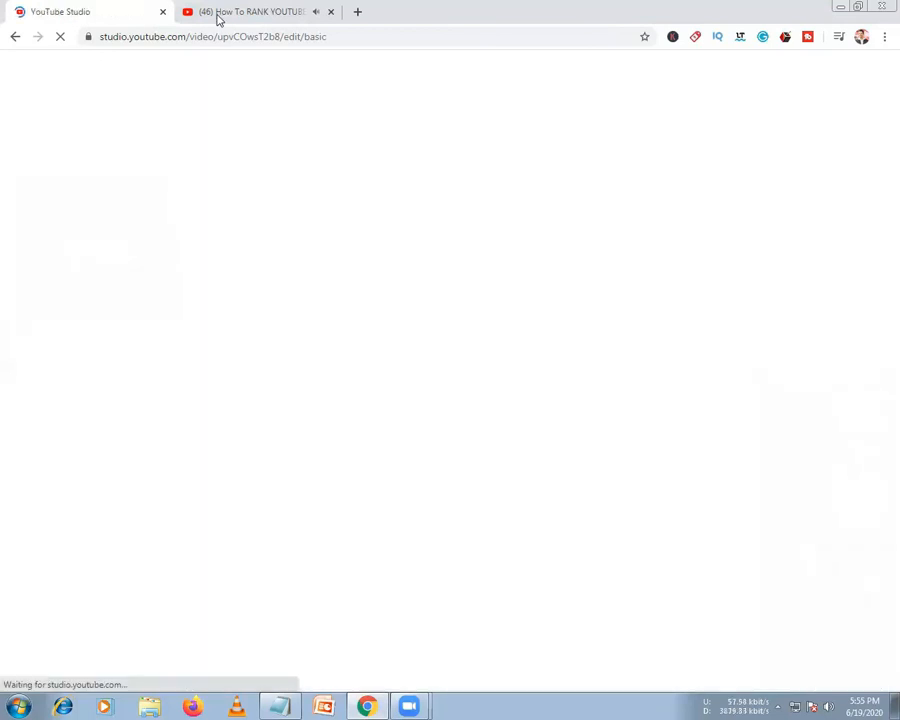
Close the competitor video tab and undo a trial paste of the keyword list into the description
click(219, 18)
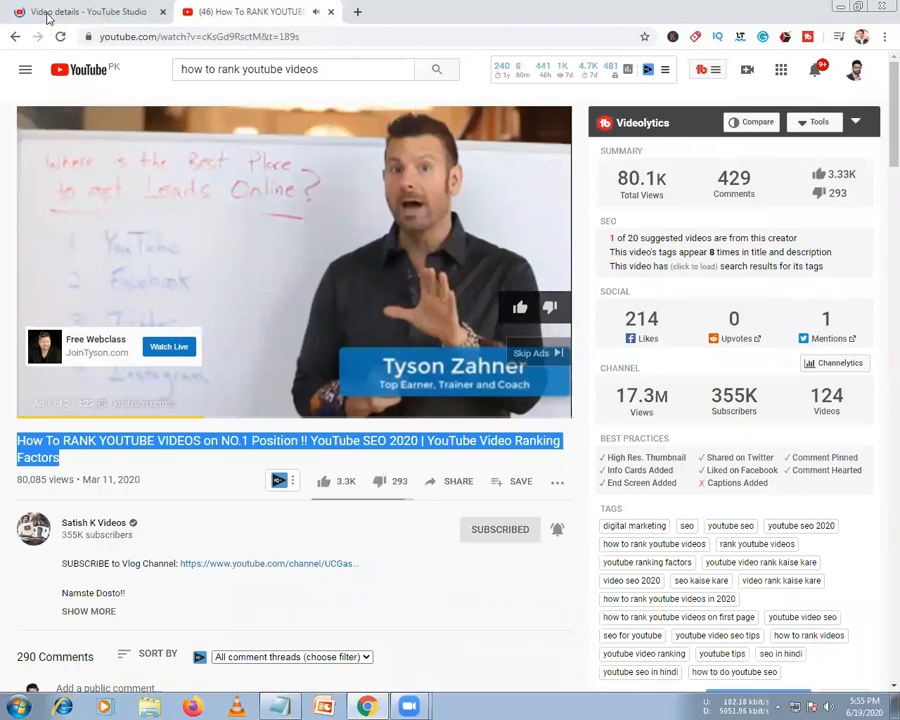
drag(216, 17, 49, 18)
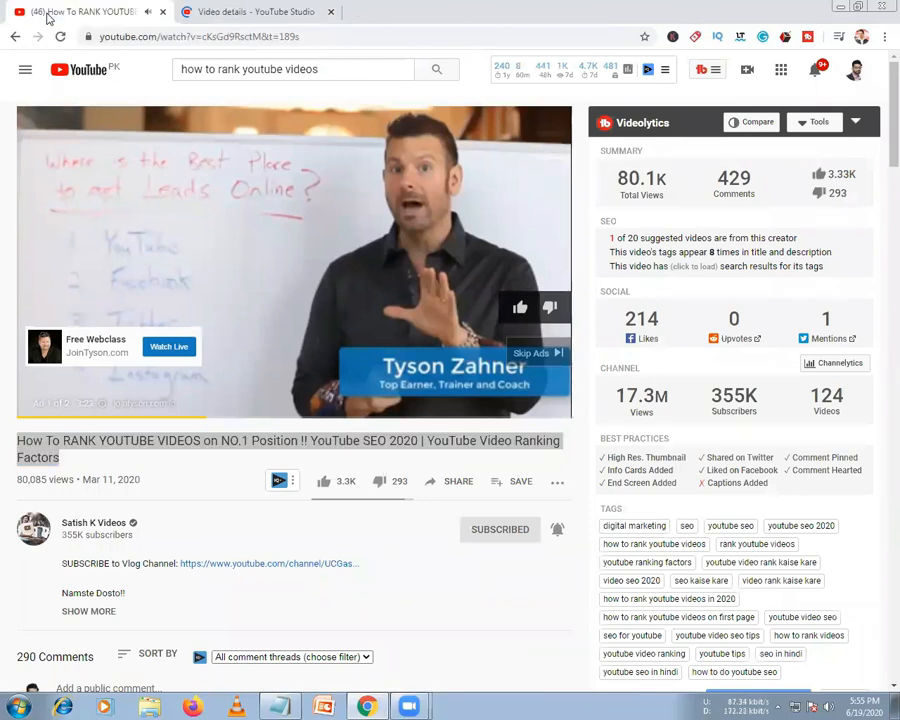
click(162, 11)
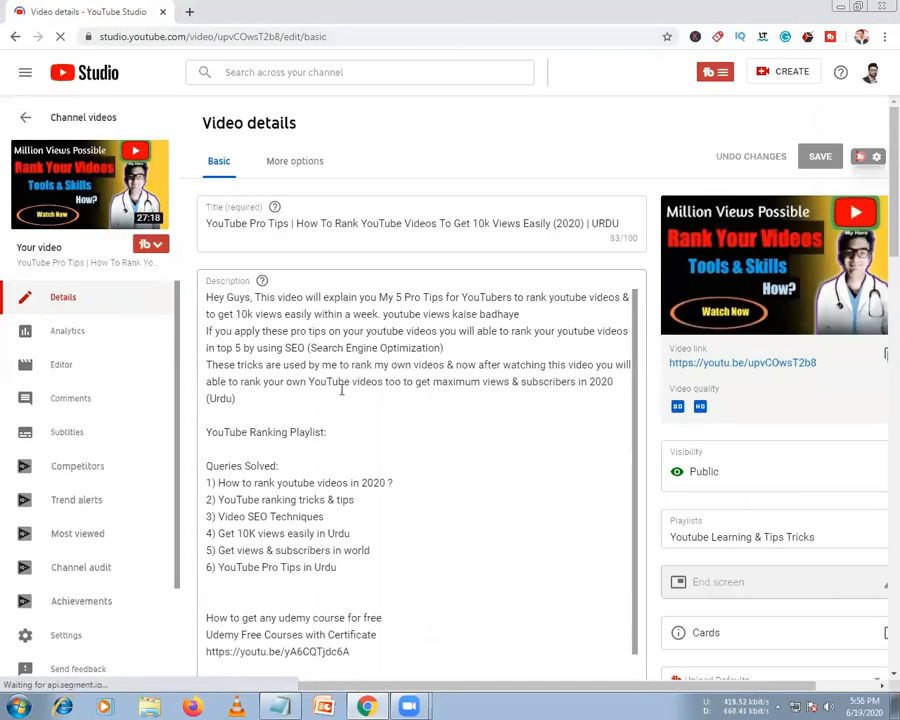
click(341, 392)
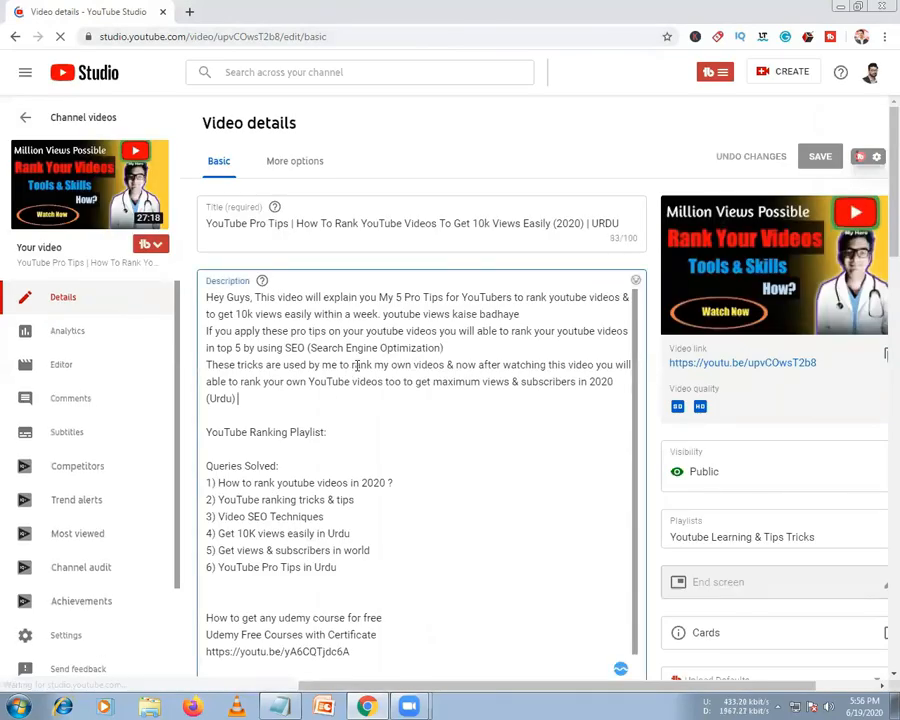
click(374, 430)
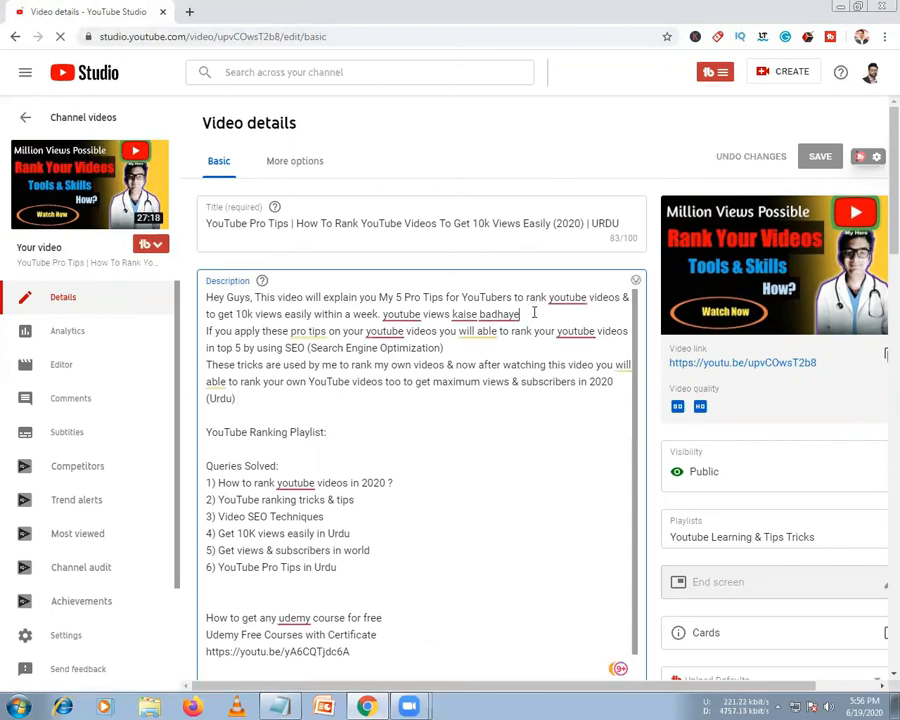
text(YouTube Pro Tips,how to rank youtube videos,rank youtube videos,How to Rank YouTube In 2020 (7 NEW Strategies),how to rank in youtube,youtube seo,video seo,video marketing,youtube seo tips,How To RANK YOUTUBE VIDEOS on NO.1 Position,YouTube SEO 2020,YouTube Video Ranking Factors,digital marketing,seo kaise kare,video rank kaise kare,seo for youtube,how to rank youtube videos in 2020,How To RANK YOUTUBE VIDEOS on NO 1 Position,tips and tricks)
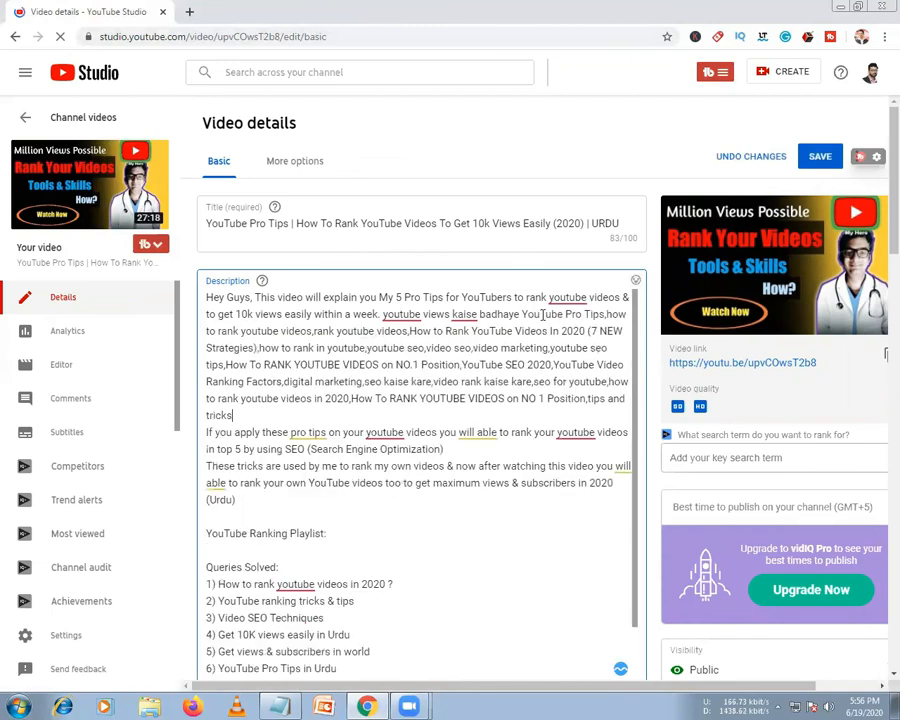
key(ctrl+z)
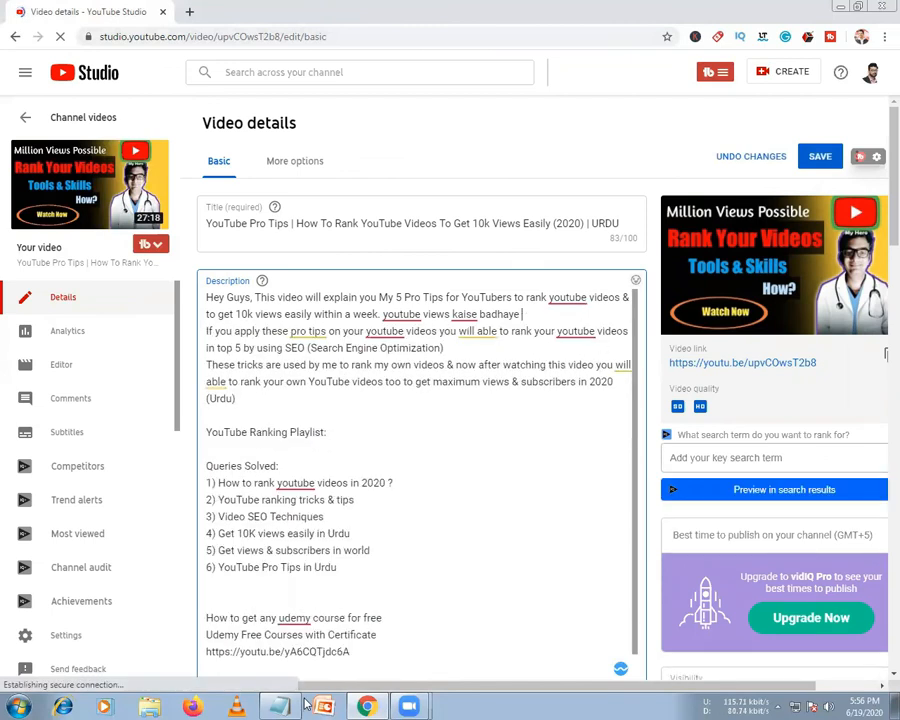
Insert 'How To RANK YOUTUBE VIDEOS on NO 1 Position' after 'kaise badhaye' in the description and save
key(alt+Tab)
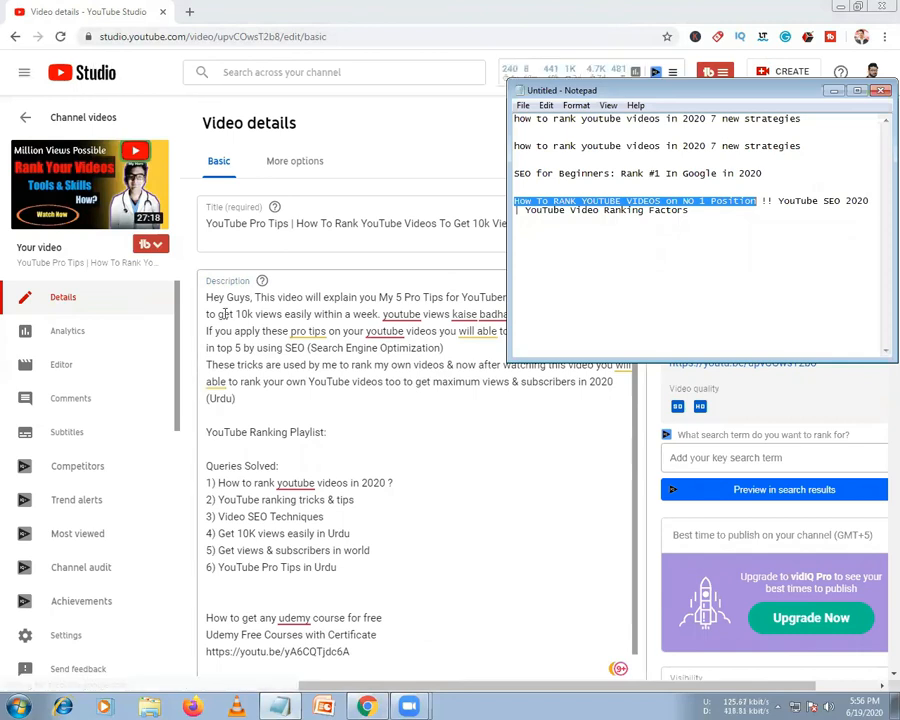
click(222, 313)
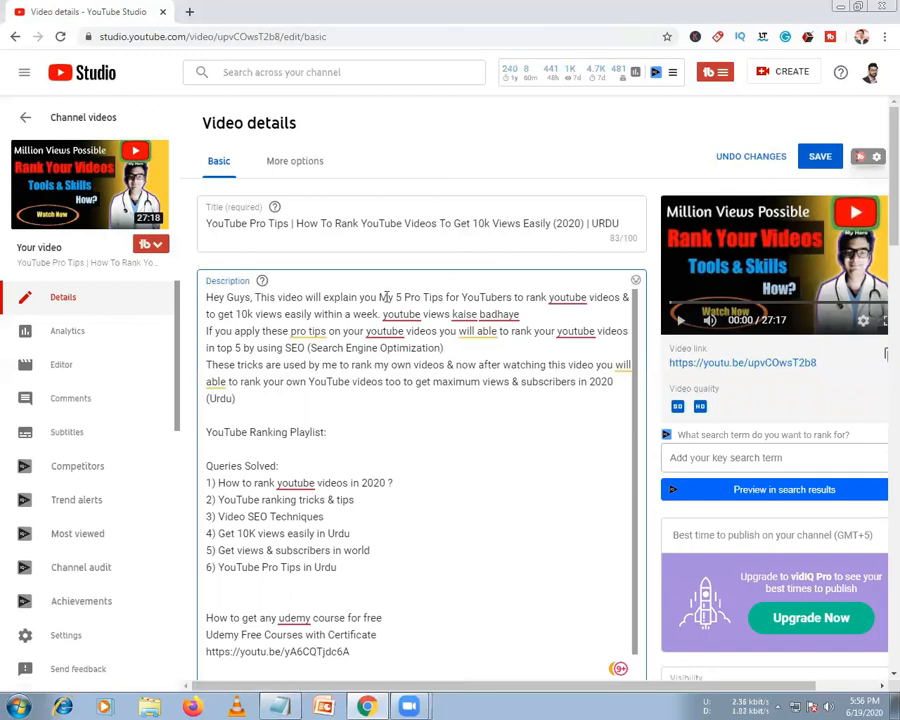
click(550, 320)
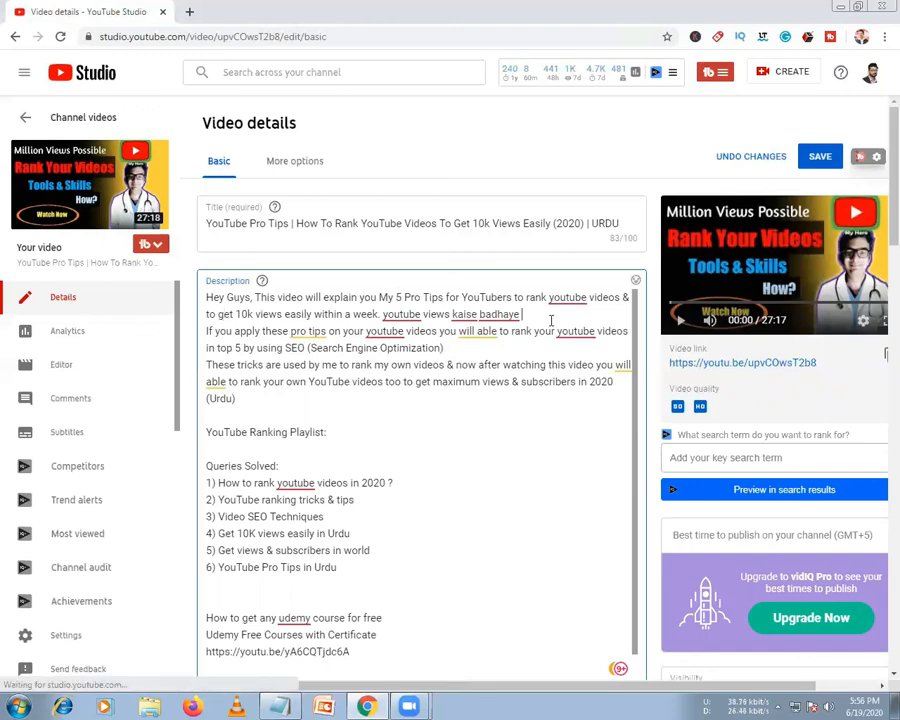
text(How To RANK YOUTUBE VIDEOS on NO 1 Position)
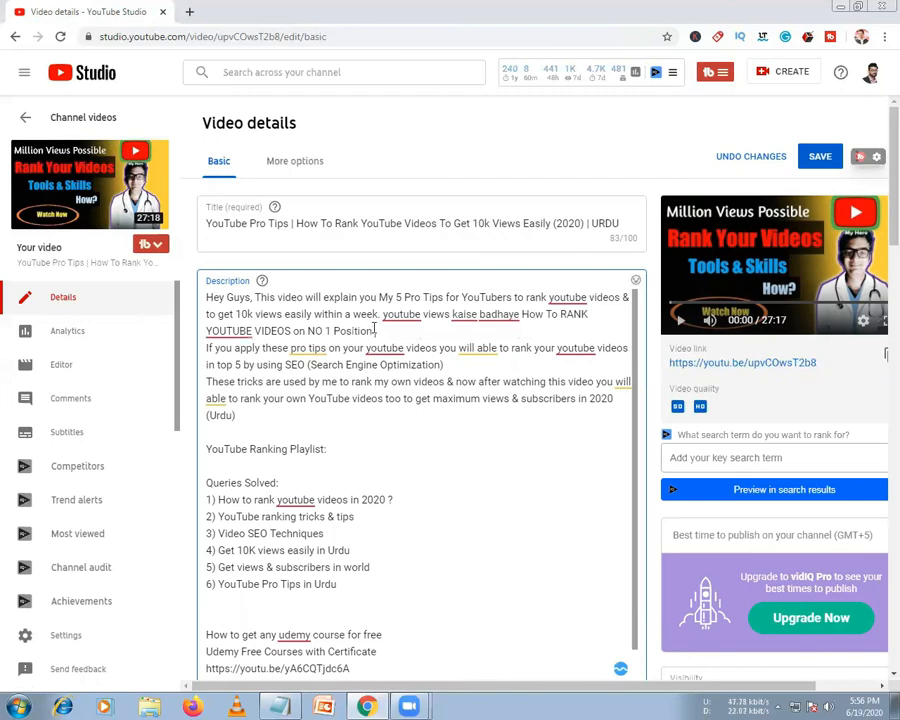
key(Delete)
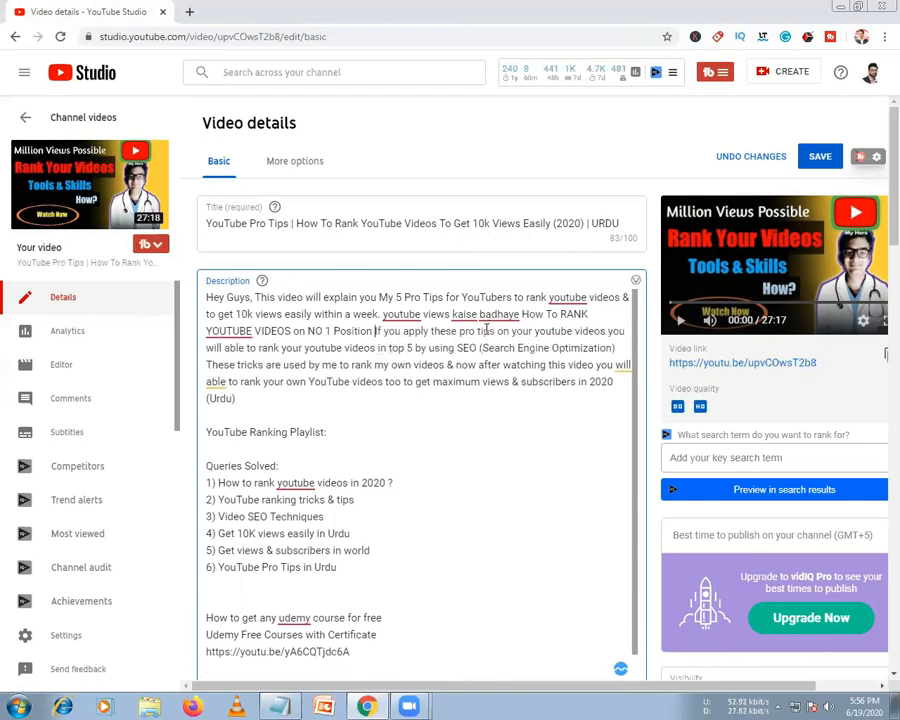
click(819, 163)
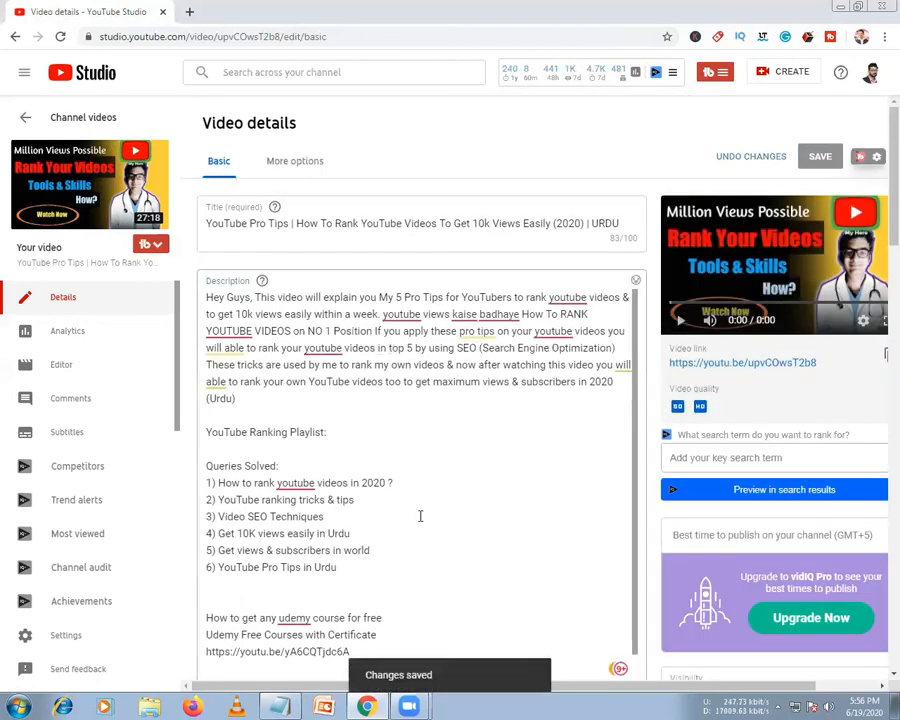
Scroll down to the Tags section and TubeBuddy Recommended Tags on the video details page
scroll(420, 516, down, 5)
scroll(420, 516, down, 3)
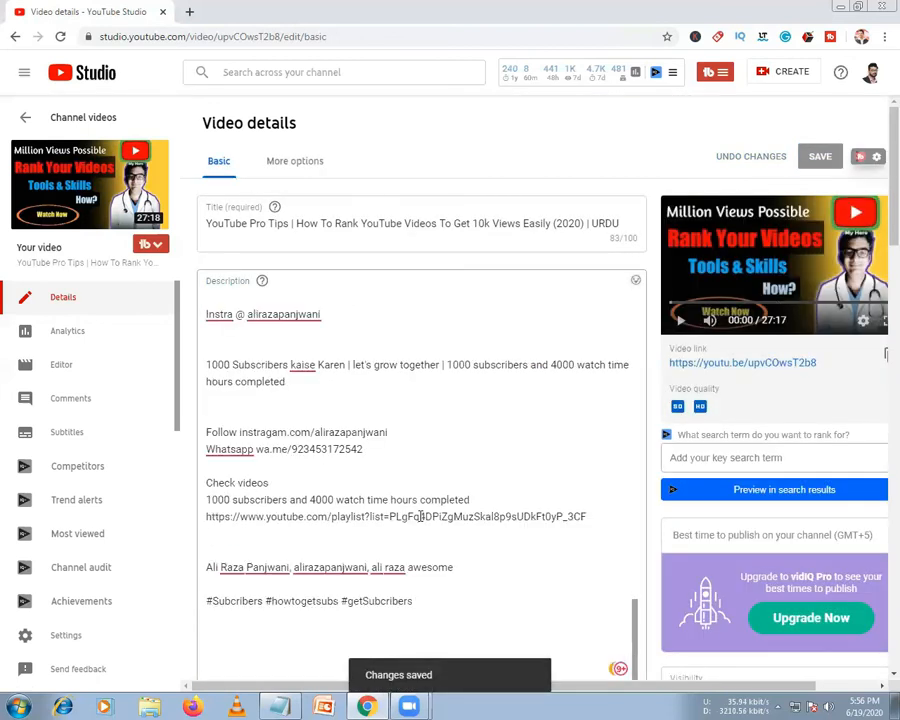
scroll(420, 516, down, 1)
scroll(420, 516, down, 4)
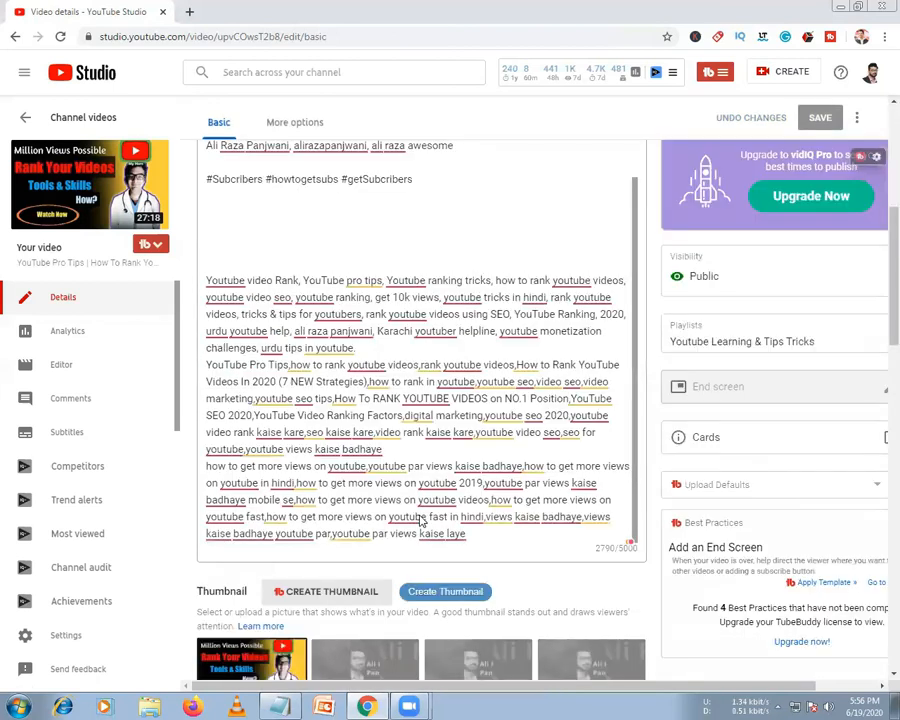
scroll(421, 520, down, 4)
scroll(421, 520, down, 3)
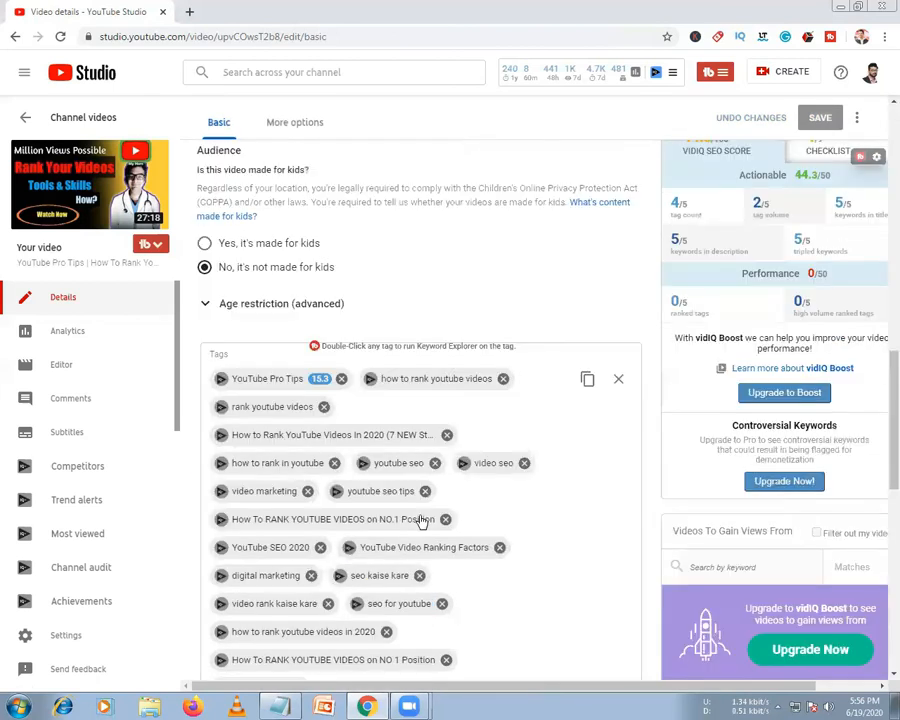
scroll(421, 520, down, 3)
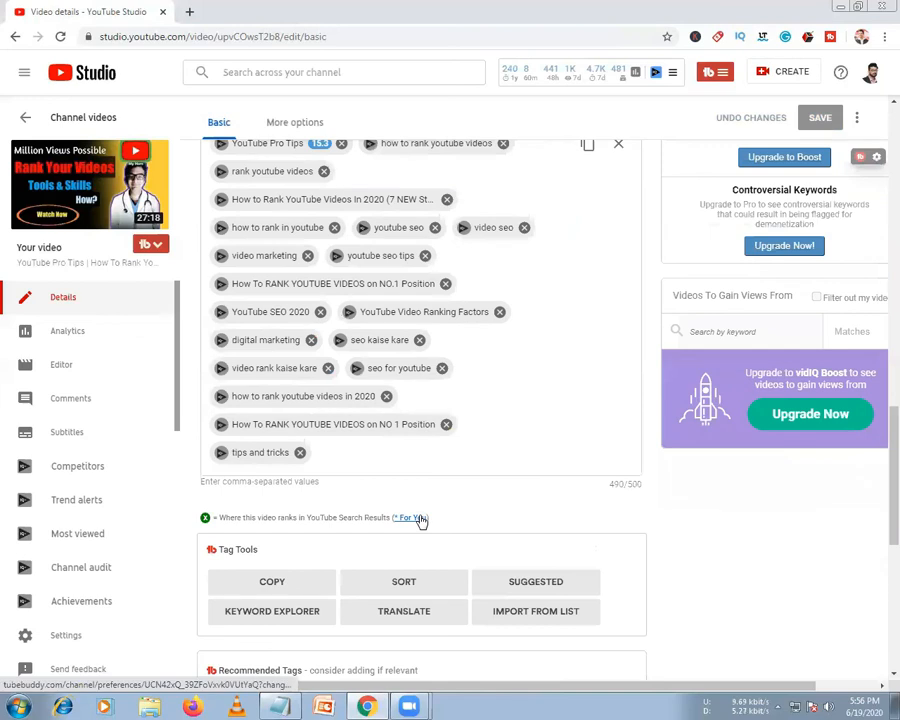
scroll(421, 520, up, 3)
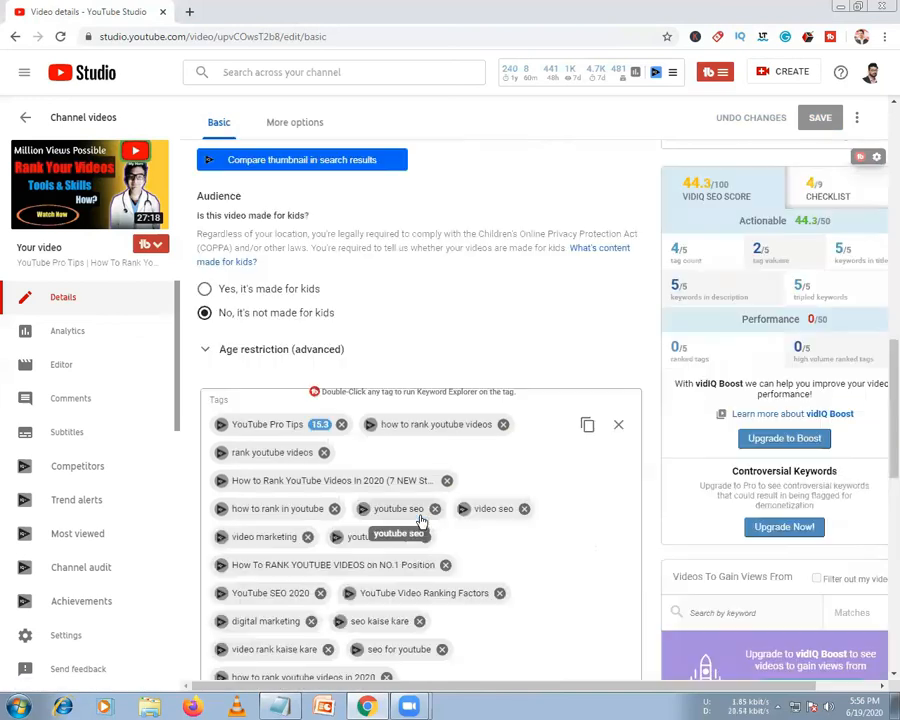
scroll(421, 520, down, 2)
scroll(421, 520, down, 4)
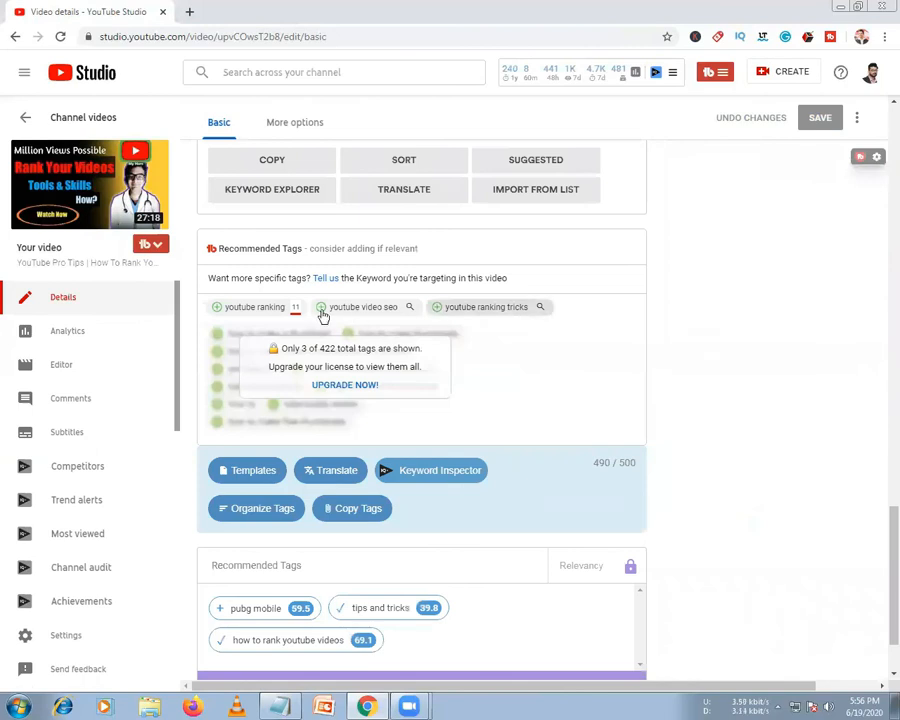
scroll(214, 315, up, 3)
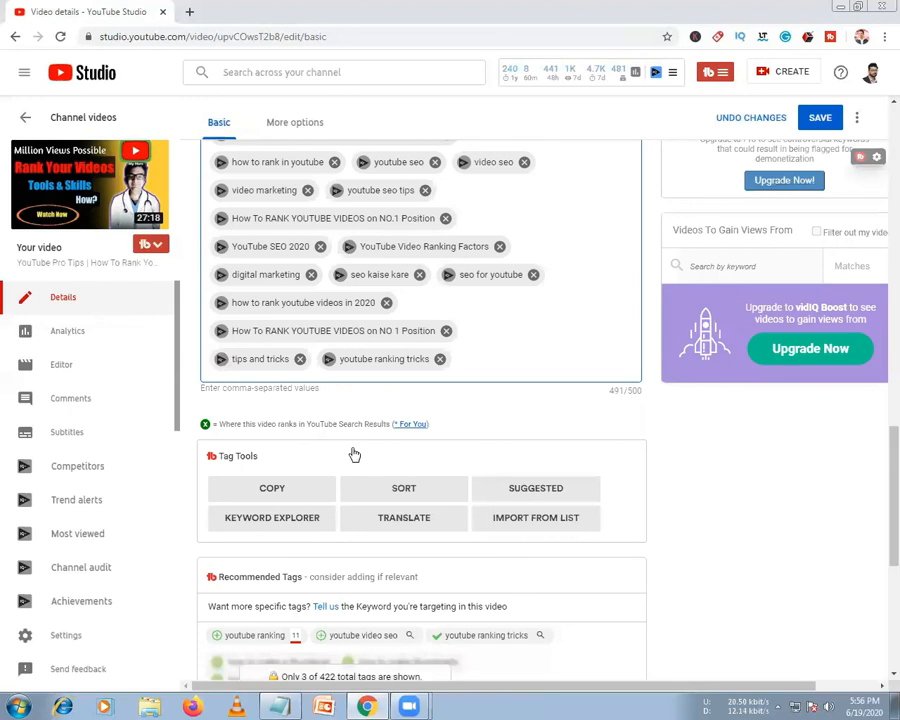
drag(354, 455, 436, 346)
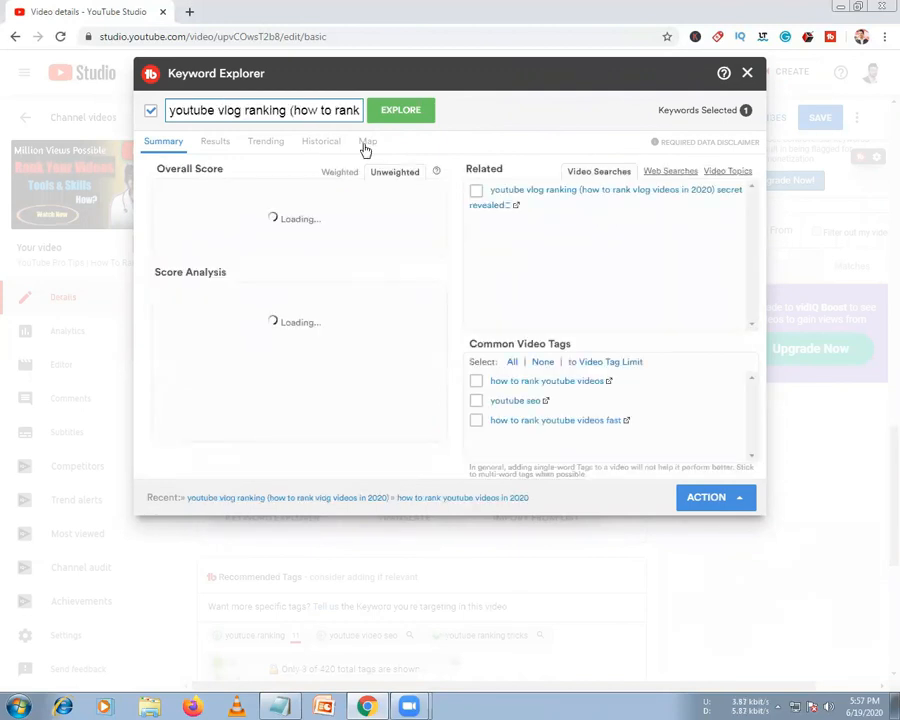
triple_click(285, 112)
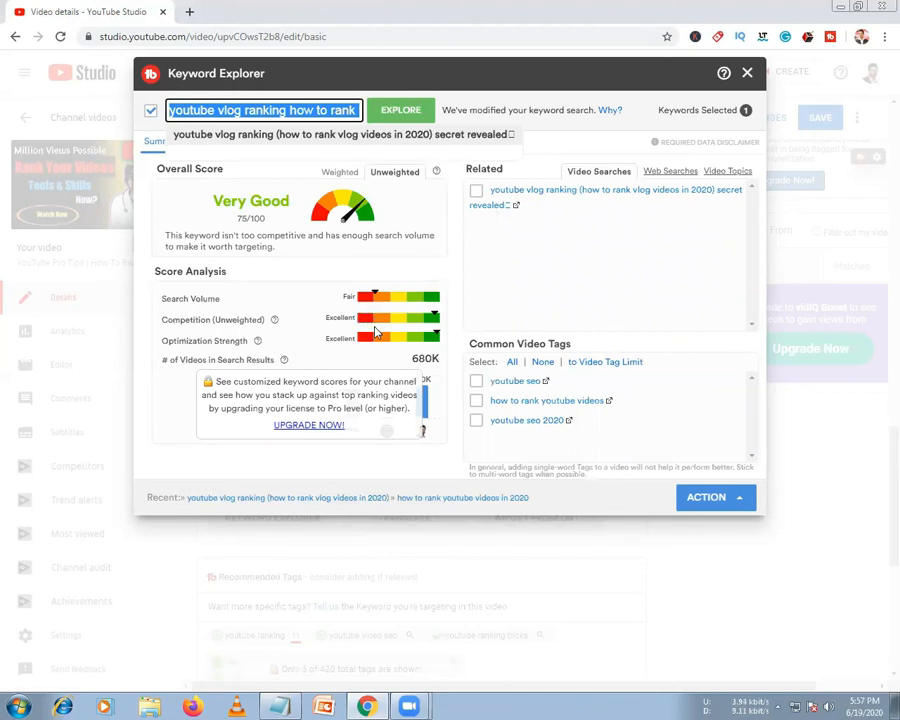
click(747, 73)
Add the tag 'youtube vlog ranking how to rank vlog videos in 2020' and remove 'YouTube SEO 2020', 'digital marketing', 'seo for youtube'
click(485, 358)
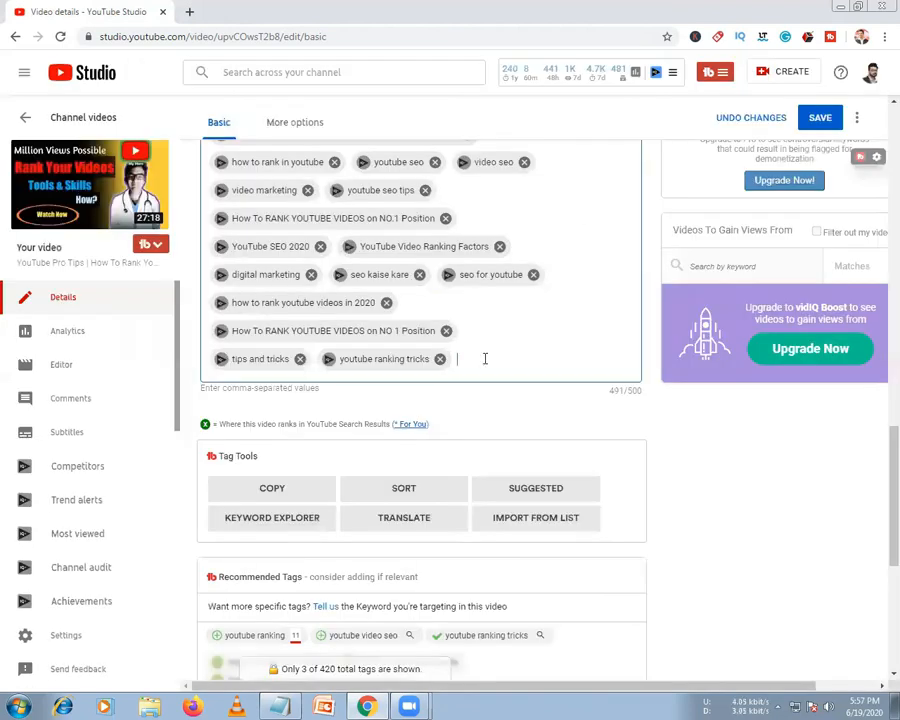
key(ctrl+v)
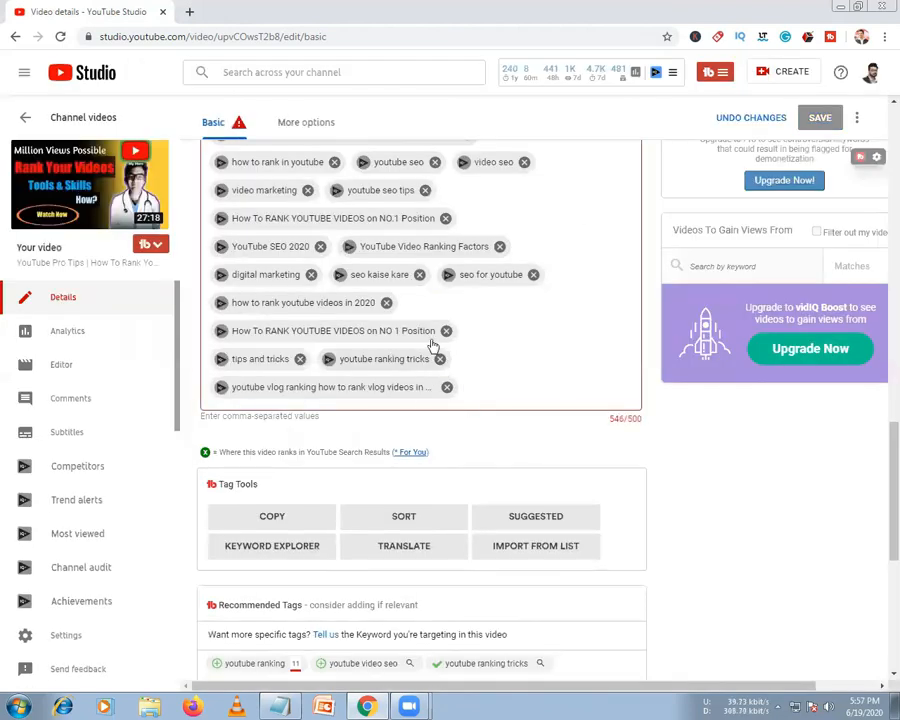
click(320, 247)
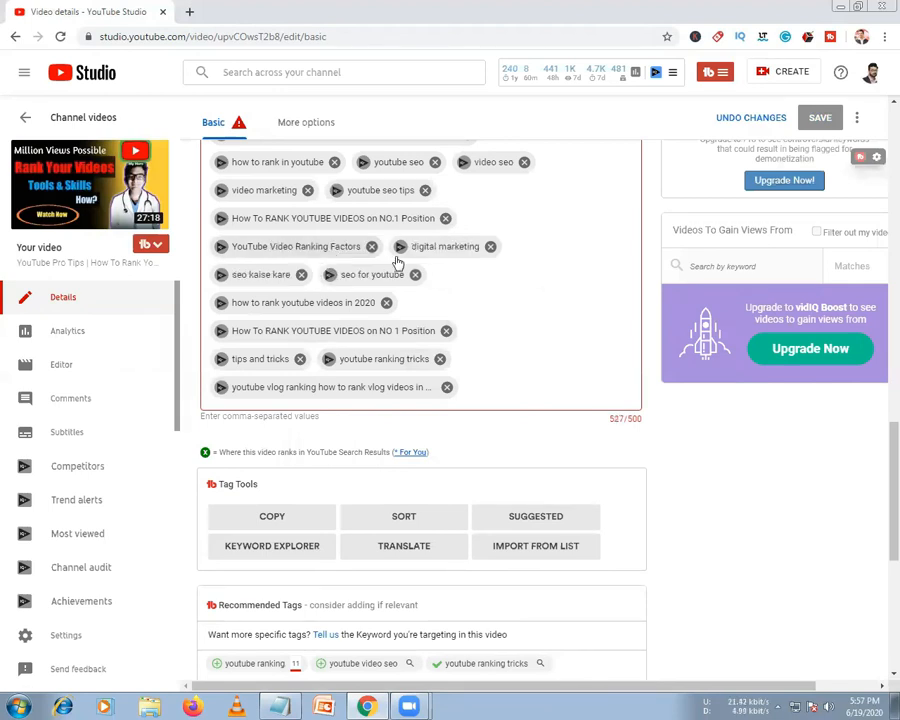
click(490, 248)
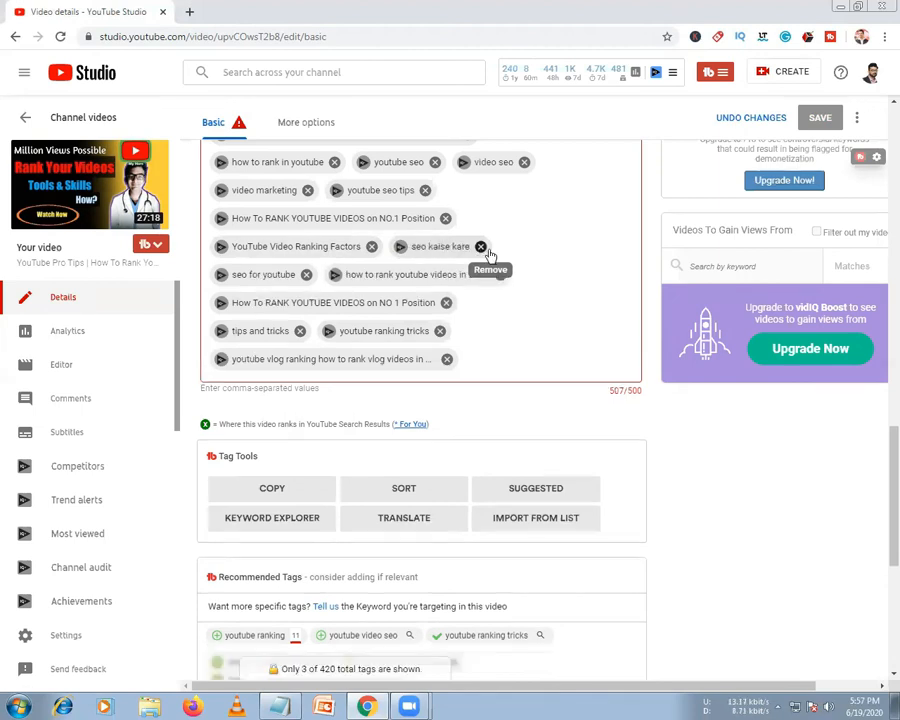
click(307, 275)
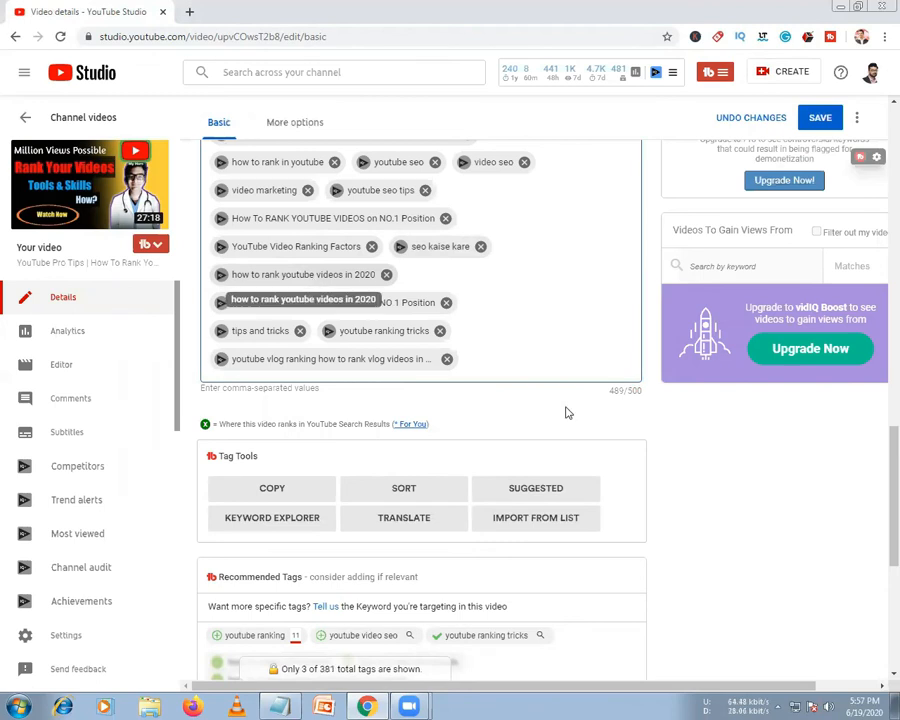
scroll(500, 430, up, 4)
Paste 'youtube vlog ranking how to rank vlog videos in 2020' onto the empty description line
scroll(420, 402, up, 5)
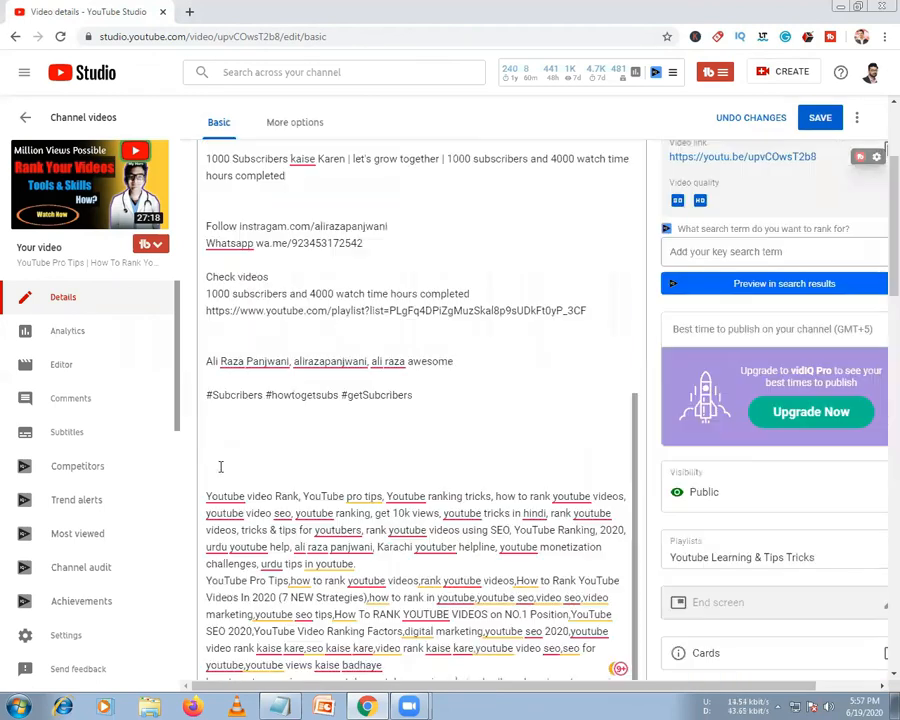
click(225, 442)
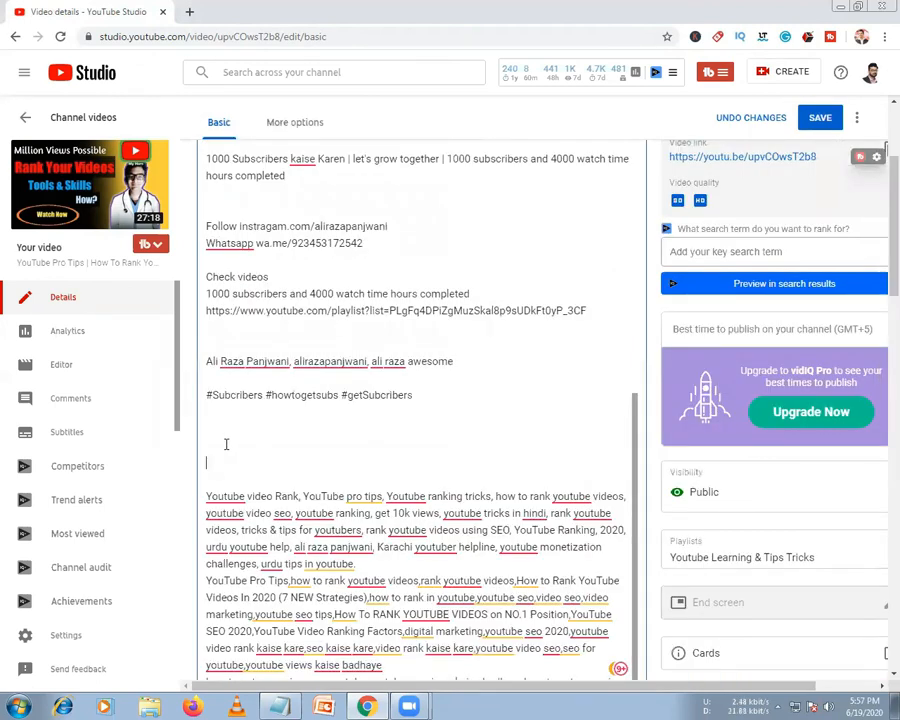
text(youtube vlog ranking how to rank vlog videos in 2020)
Add the line 'Next coming up video' to the description and save the video details
scroll(257, 448, down, 3)
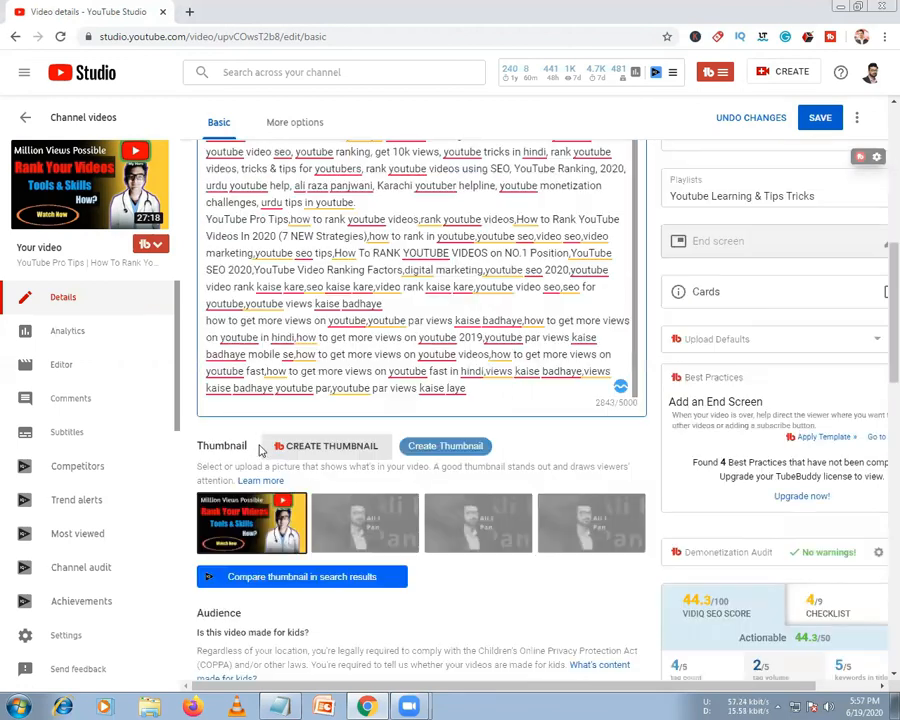
scroll(292, 446, up, 4)
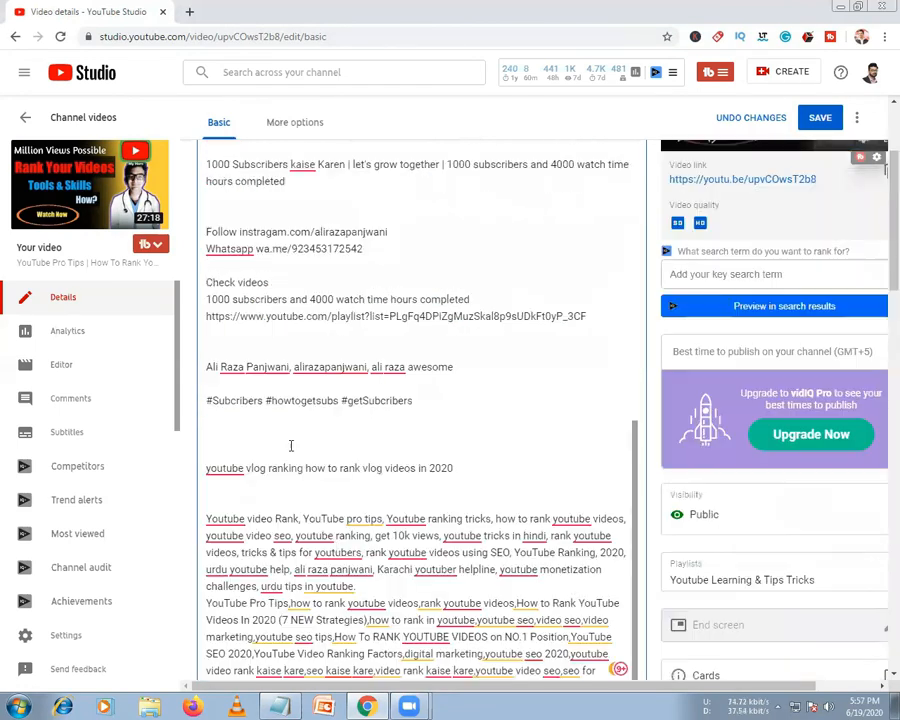
scroll(336, 548, up, 2)
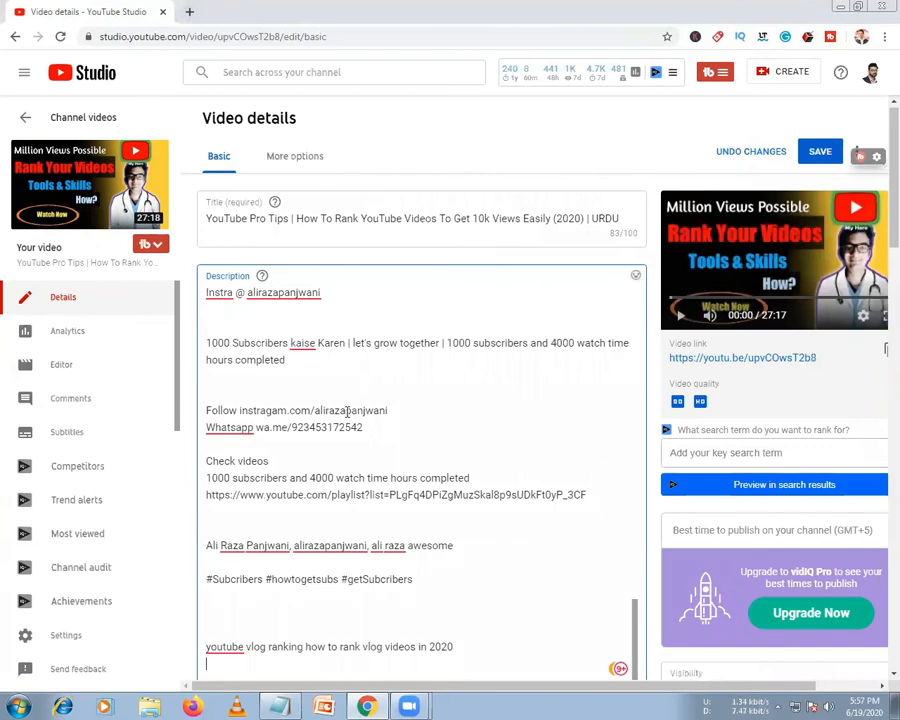
scroll(347, 412, down, 1)
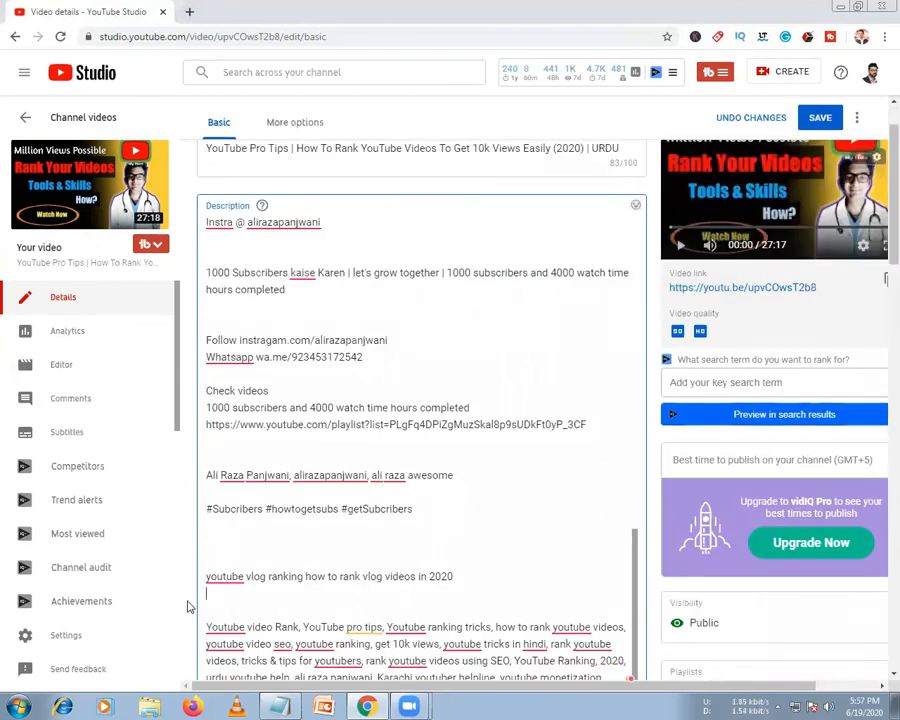
text(Next coming up)
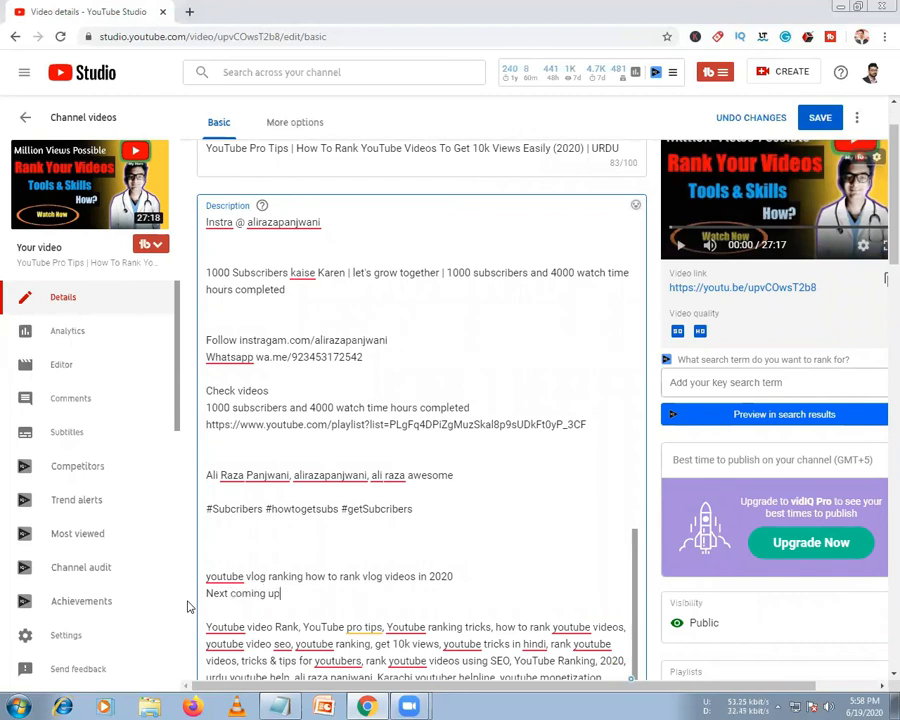
text( video)
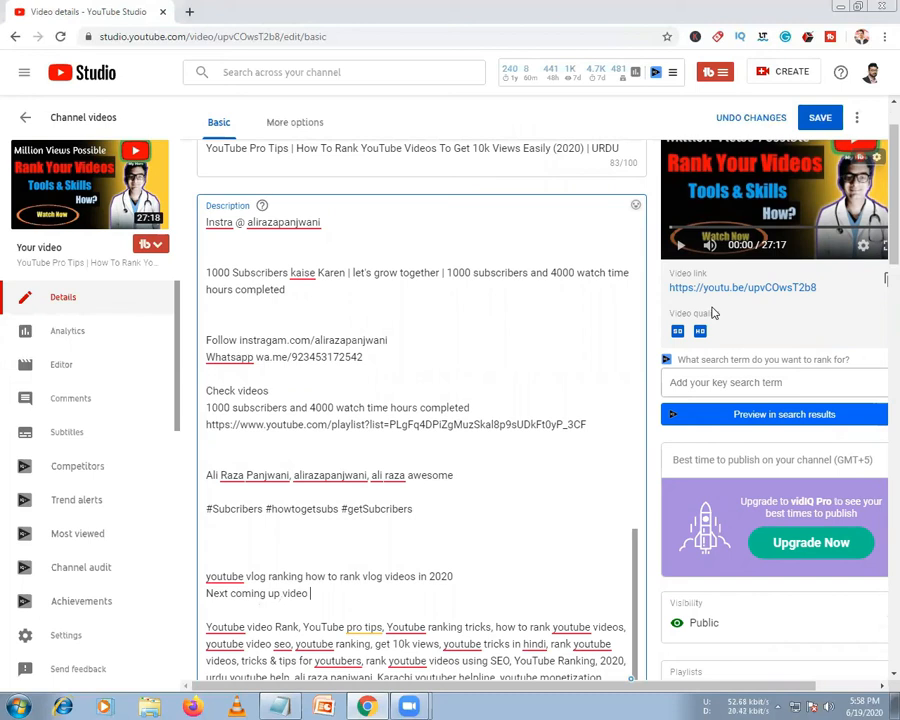
click(822, 118)
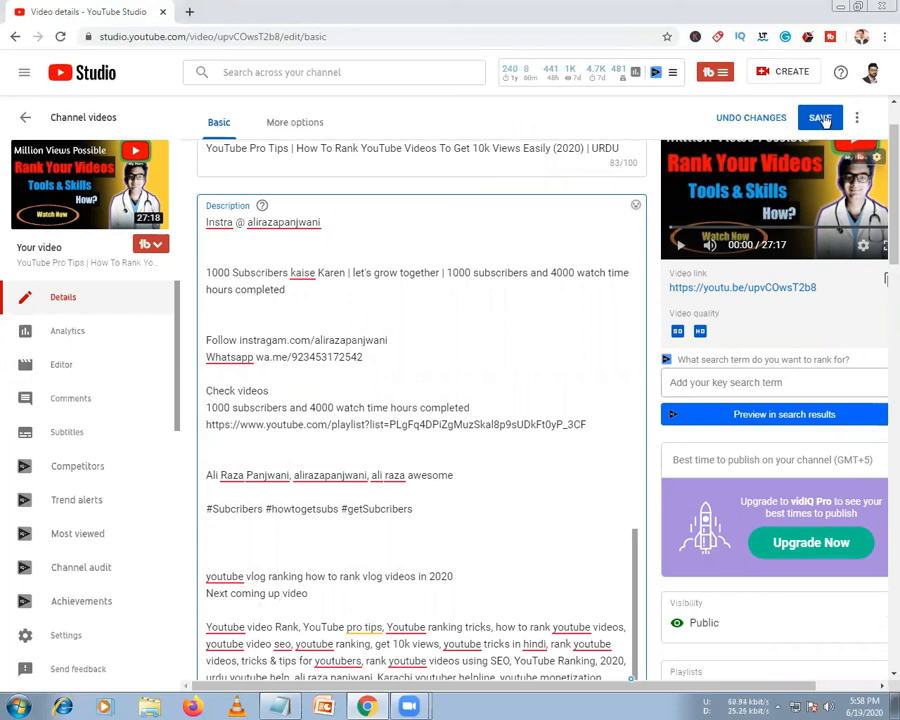